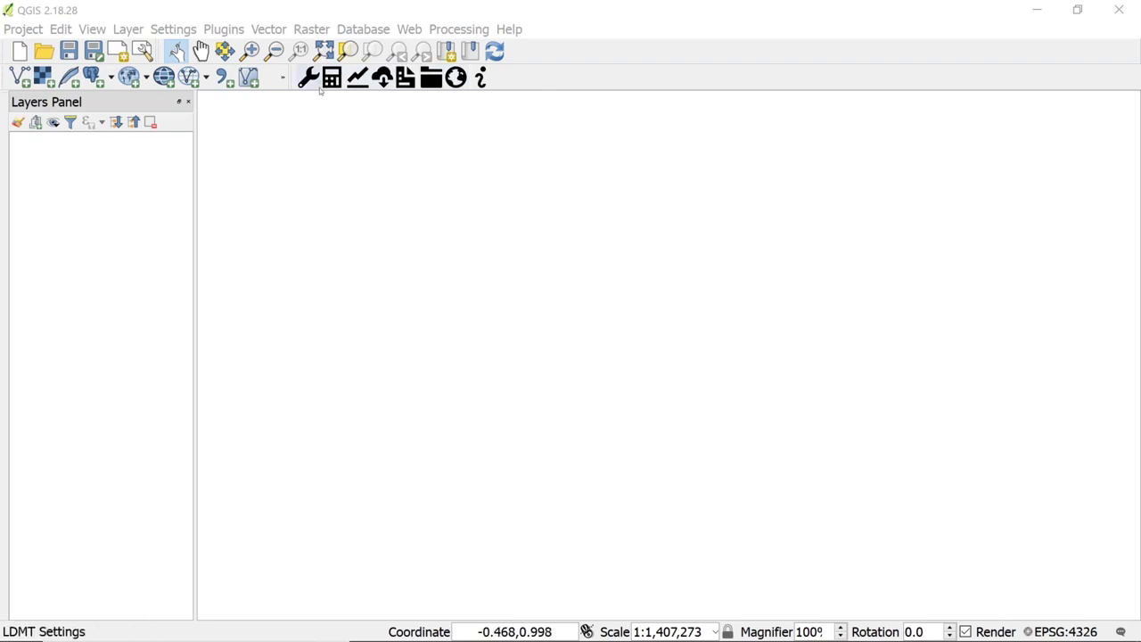
- Open the Trends.Earth urban change spatial layers dialog under Urban change and land consumption indicators
right_click(550, 83)
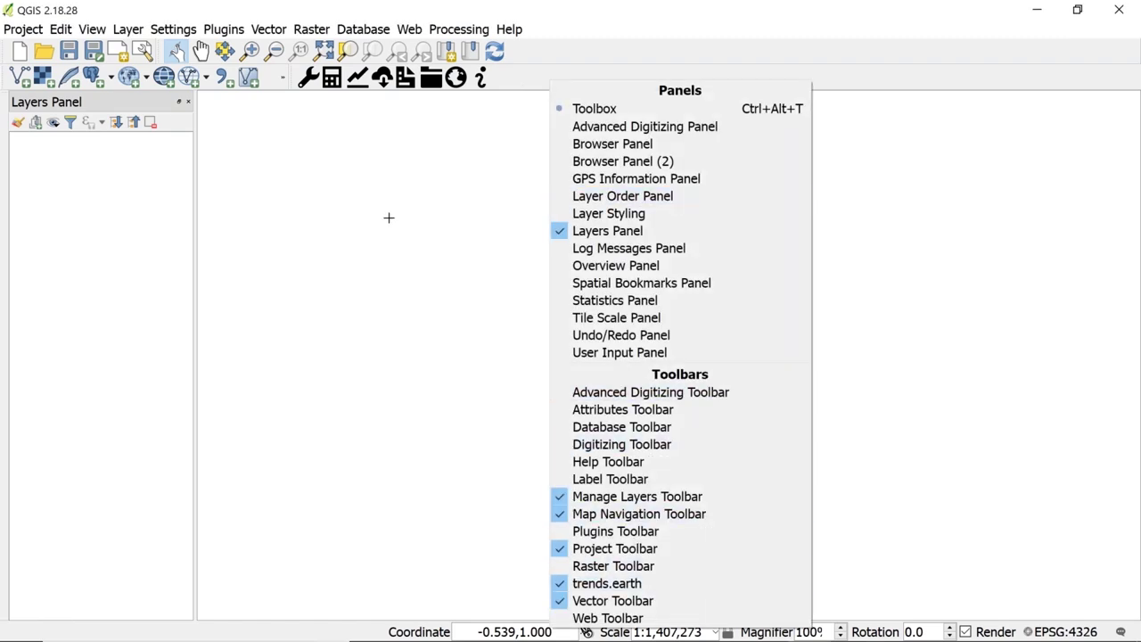
left_click(578, 26)
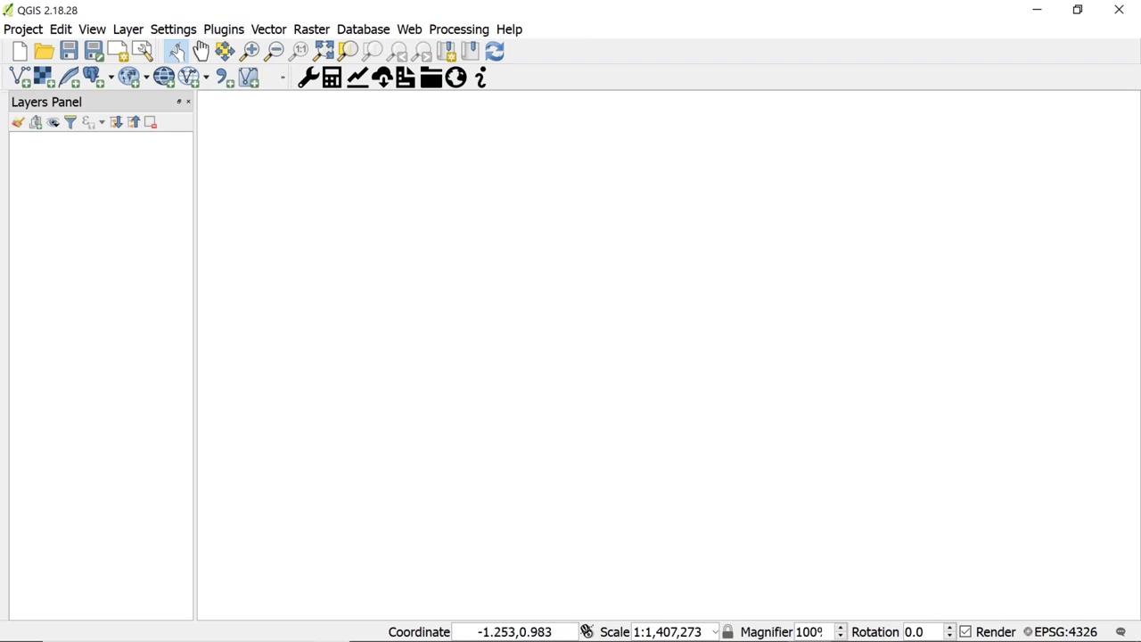
left_click(331, 77)
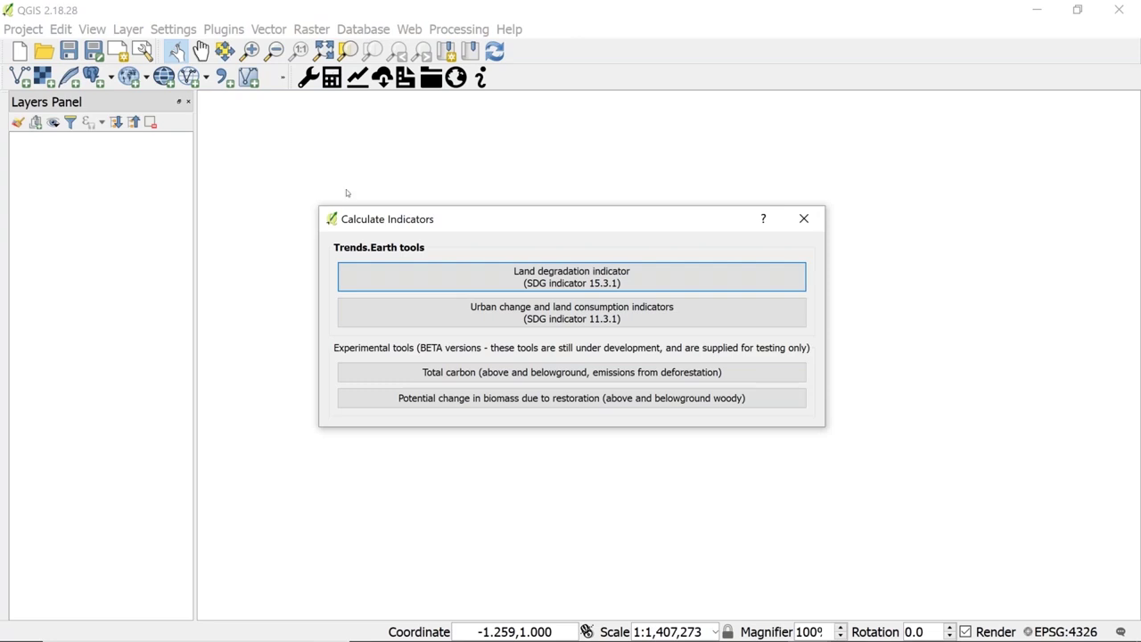
left_click(420, 313)
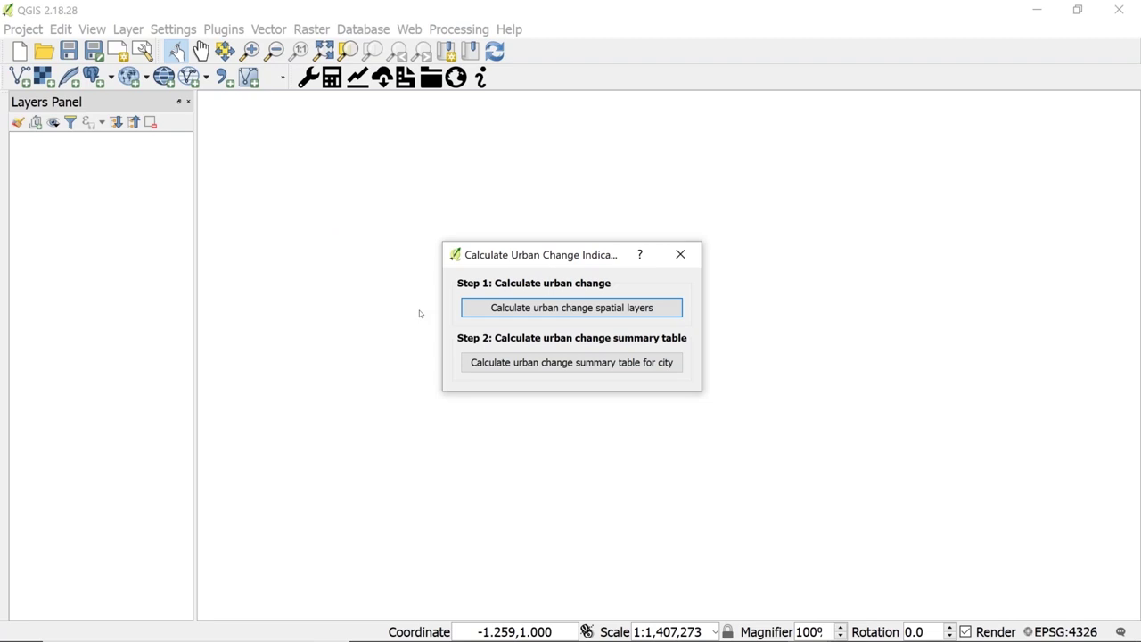
left_click(492, 317)
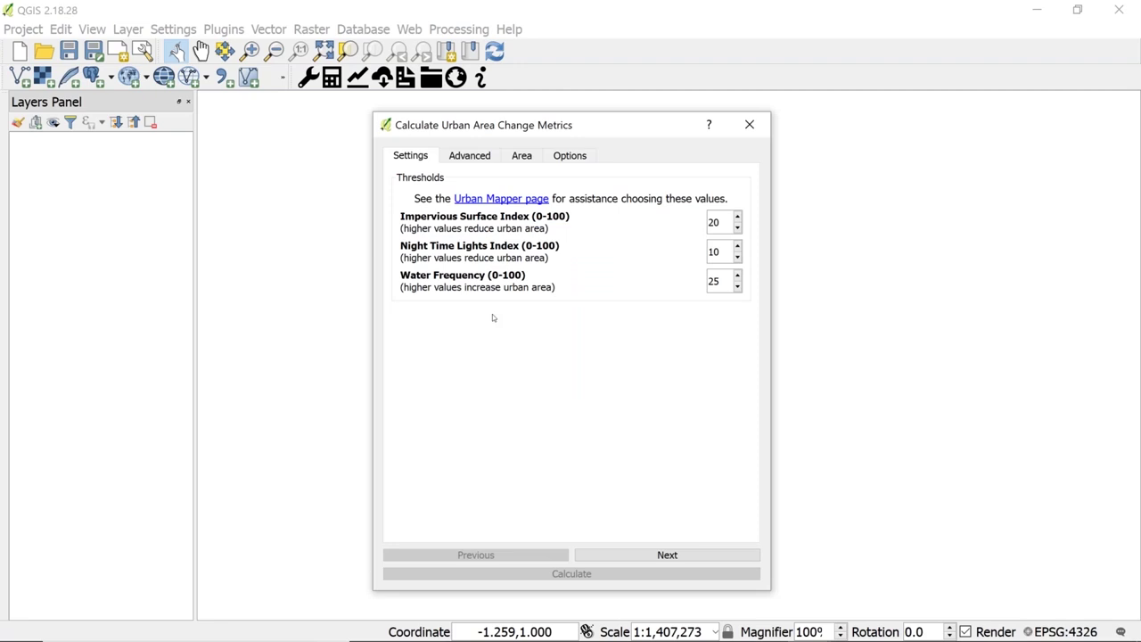
- Open the Urban Mapper web app, zoom in on Kampala, and run the analysis with thresholds 20, 10, 25
left_click(468, 202)
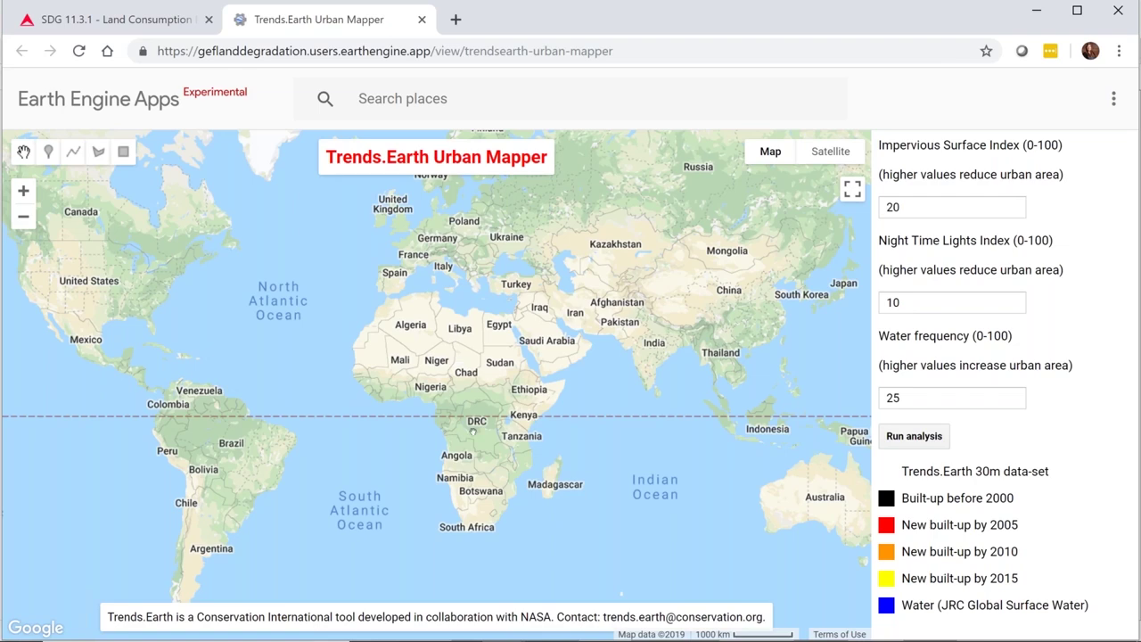
scroll(491, 451, "up", 1)
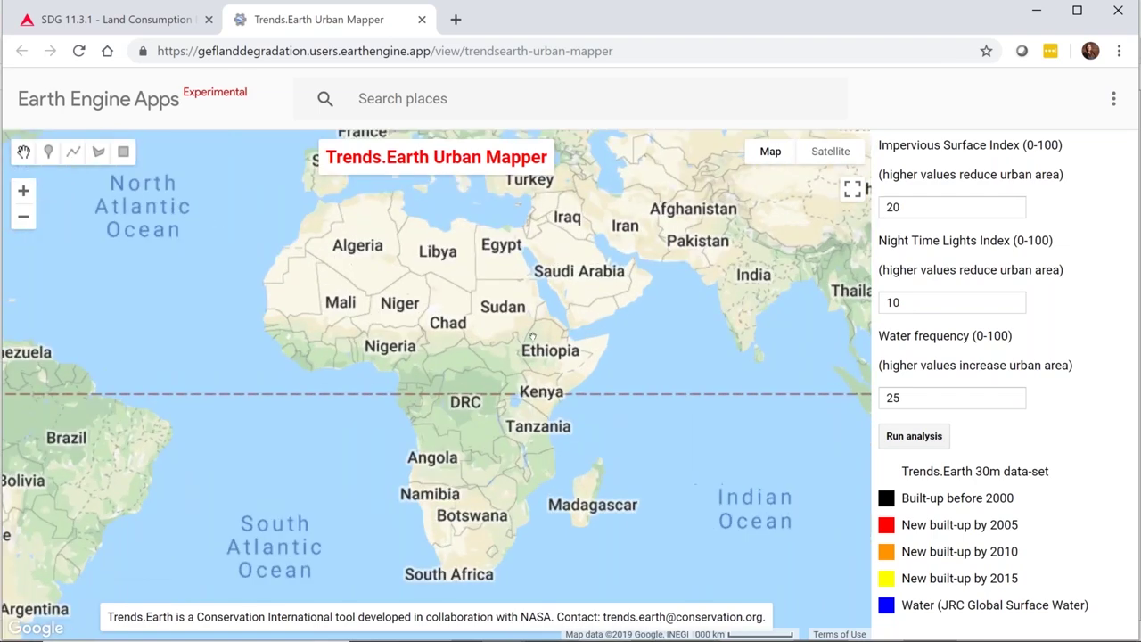
scroll(526, 390, "up", 1)
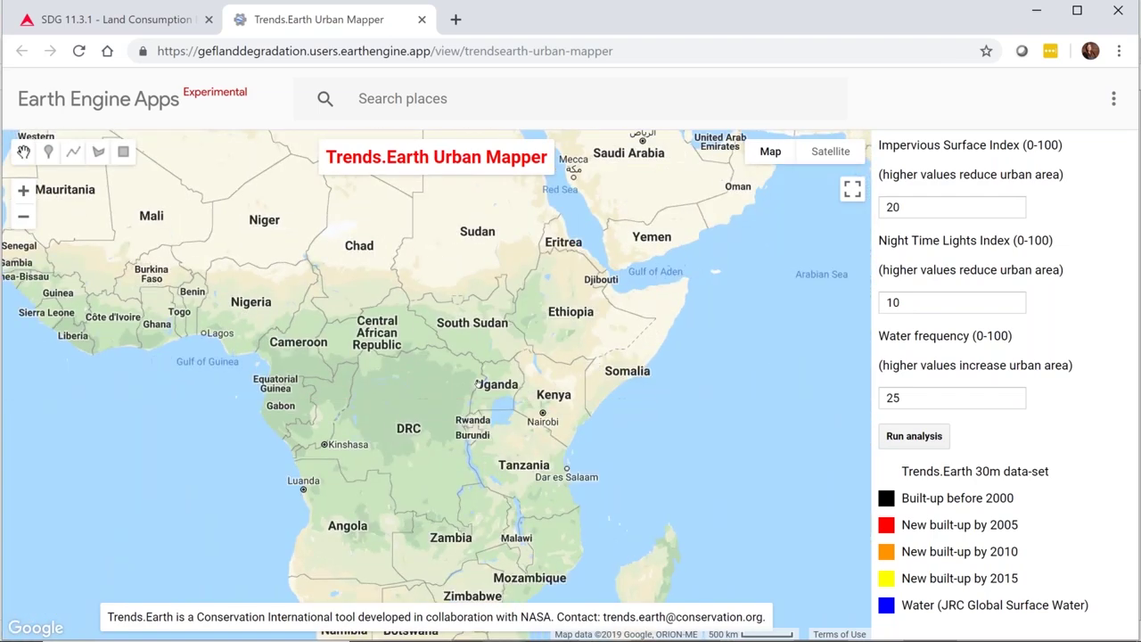
scroll(491, 406, "up", 2)
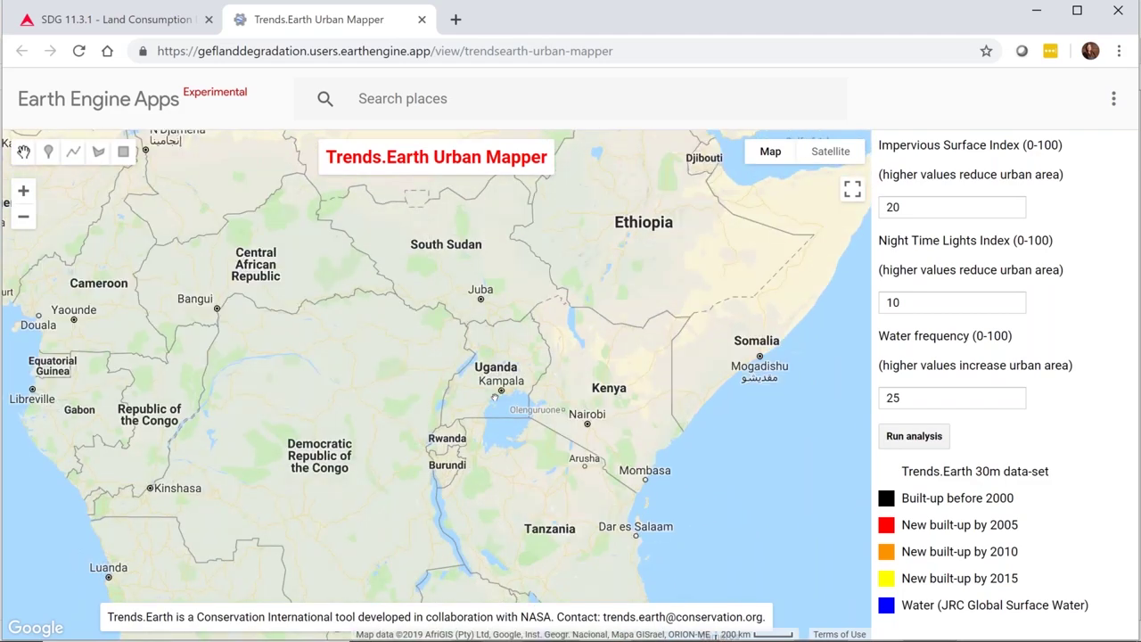
scroll(504, 367, "up", 2)
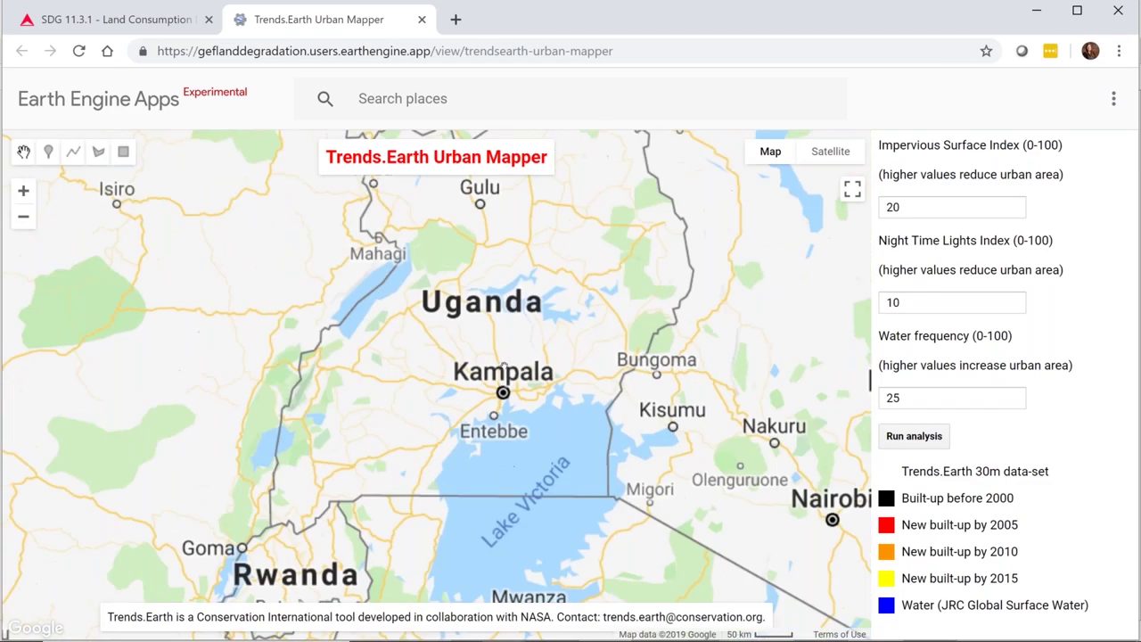
scroll(506, 434, "up", 1)
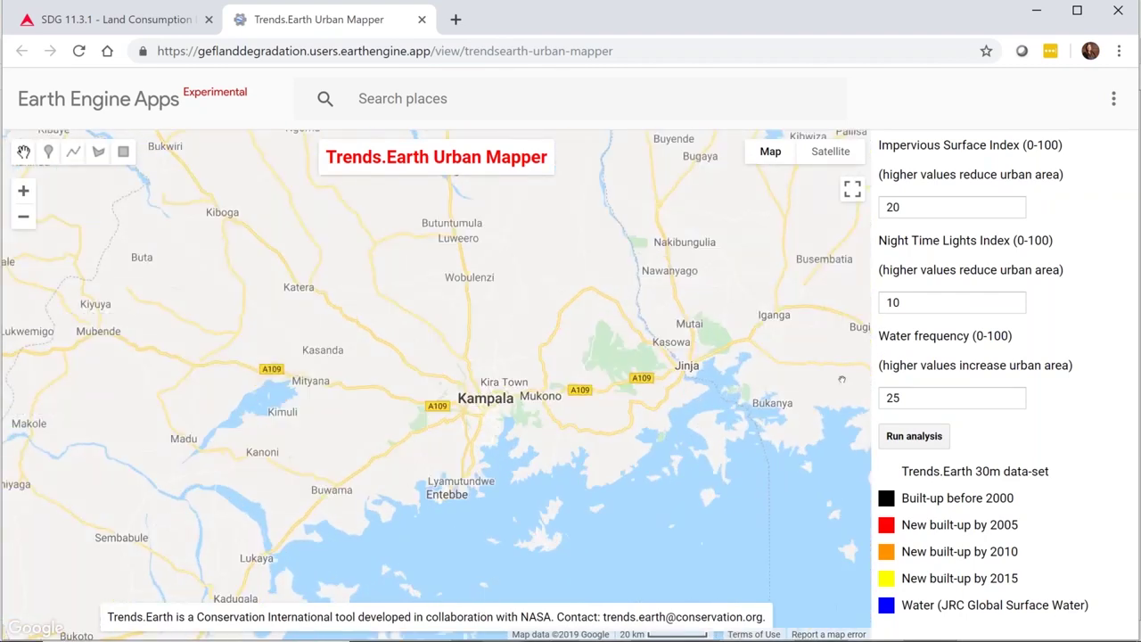
left_click(910, 435)
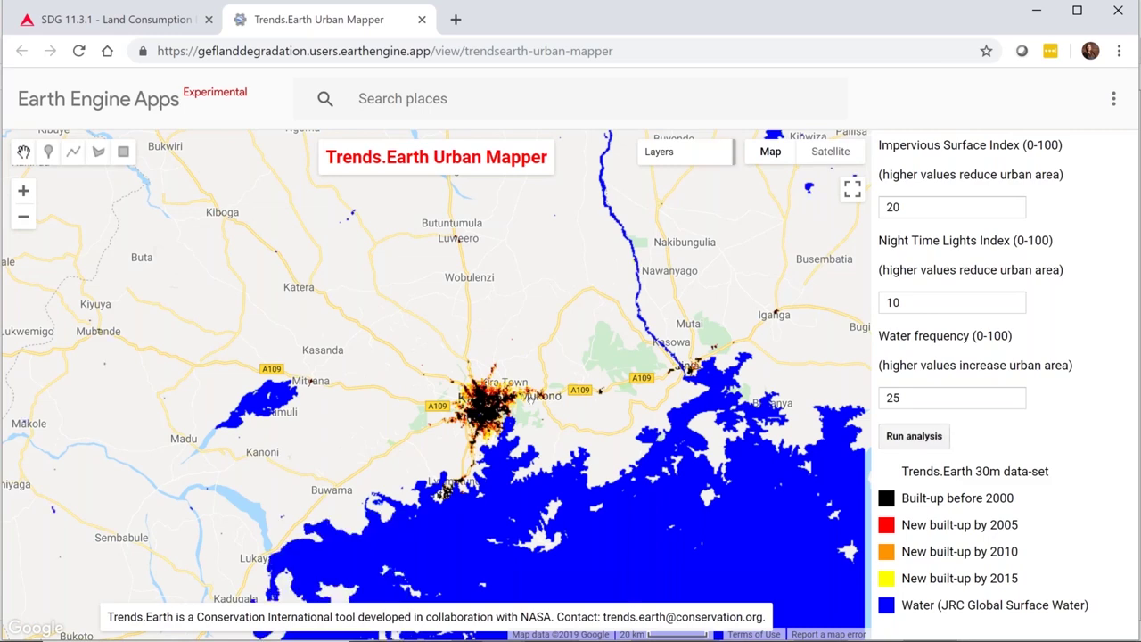
- Centre the map on Kampala and rerun the analysis with Night Time Lights lowered to 5
scroll(537, 404, "up", 1)
scroll(390, 386, "up", 1)
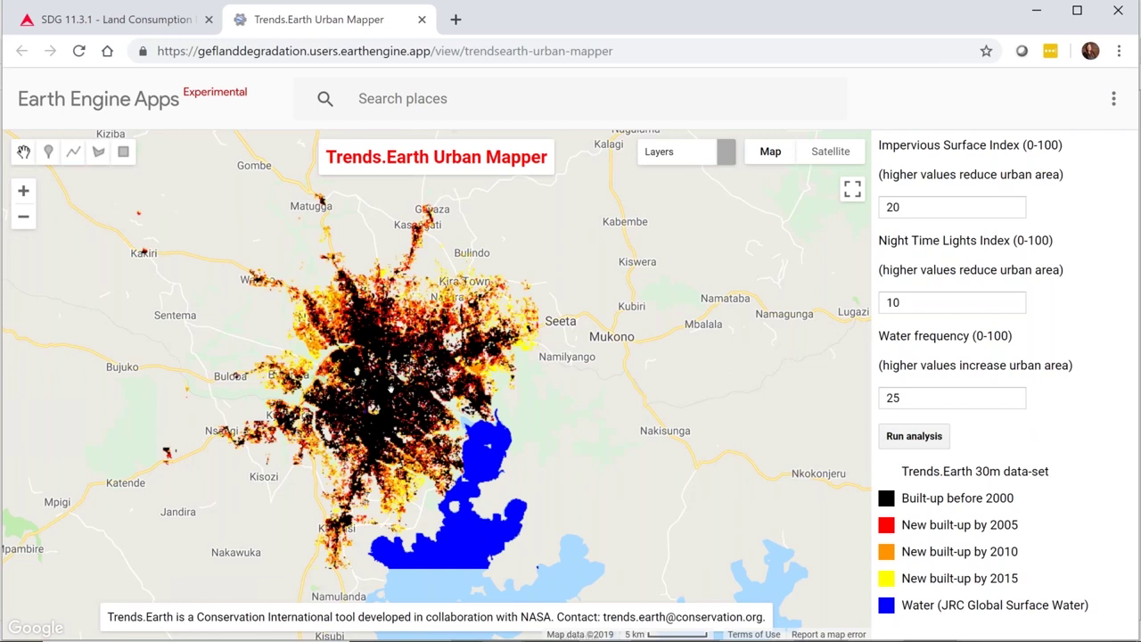
left_click_drag(390, 385, 504, 374)
left_click(919, 310)
left_click_drag(920, 309, 864, 306)
type("5")
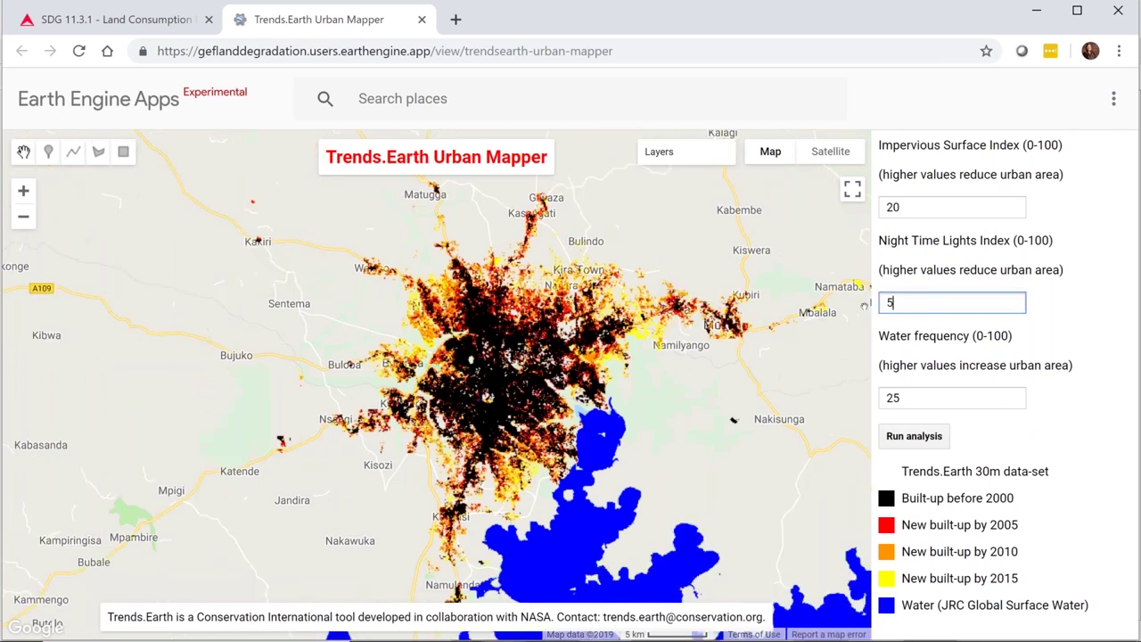
left_click(938, 438)
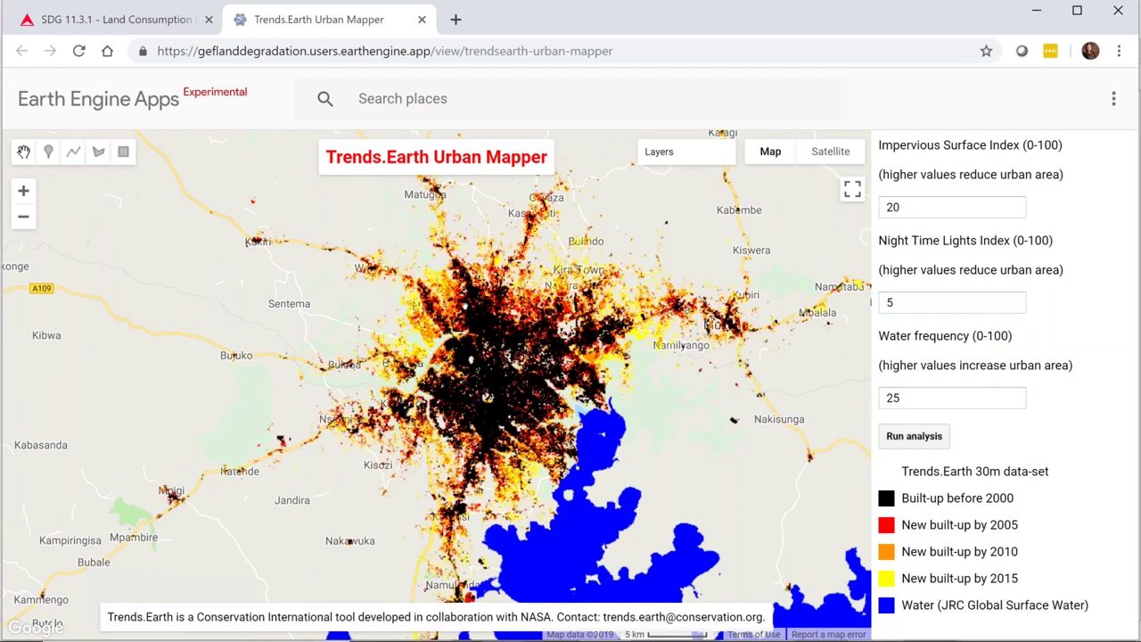
- Rerun the analysis with Night Time Lights back at 10 and Water frequency set to 10
scroll(408, 336, "up", 1)
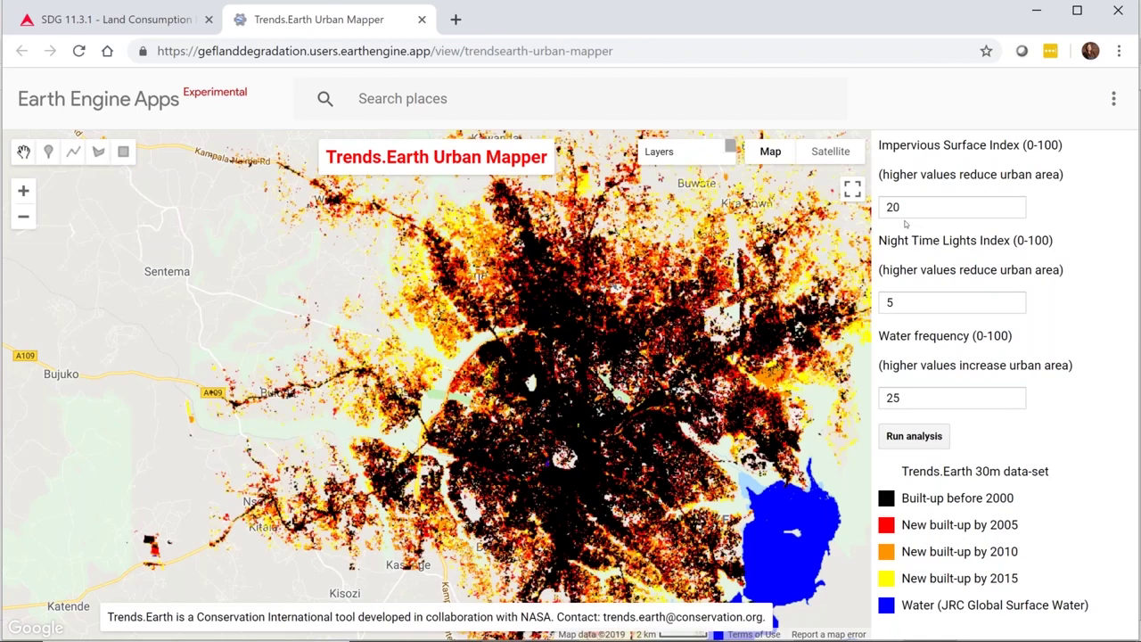
double_click(912, 310)
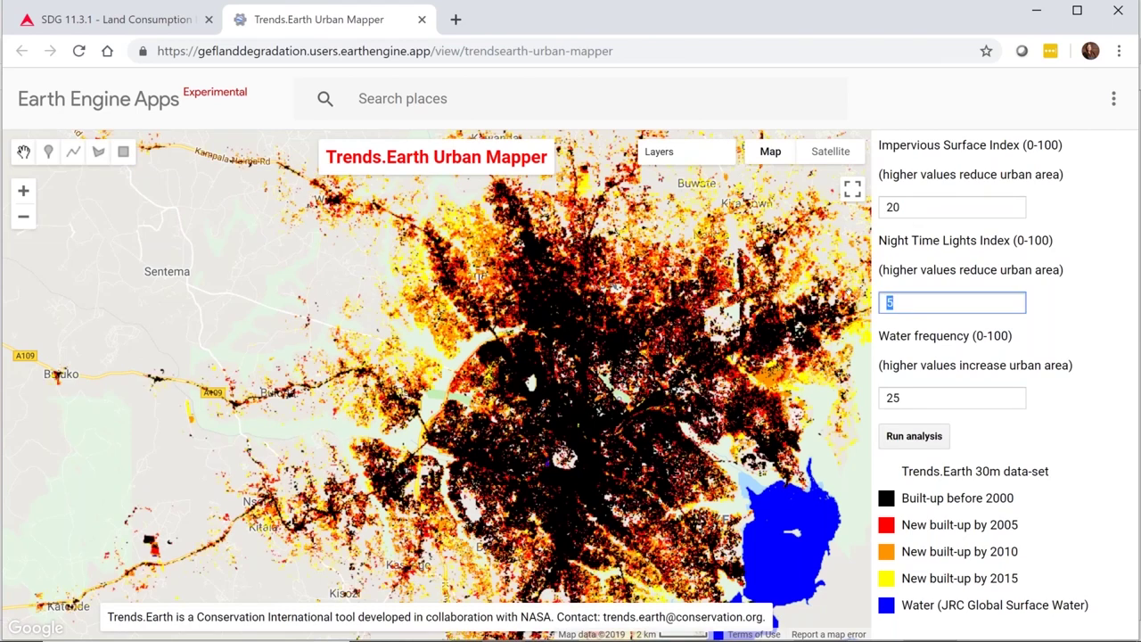
type("10")
left_click(957, 394)
double_click(957, 394)
type("10")
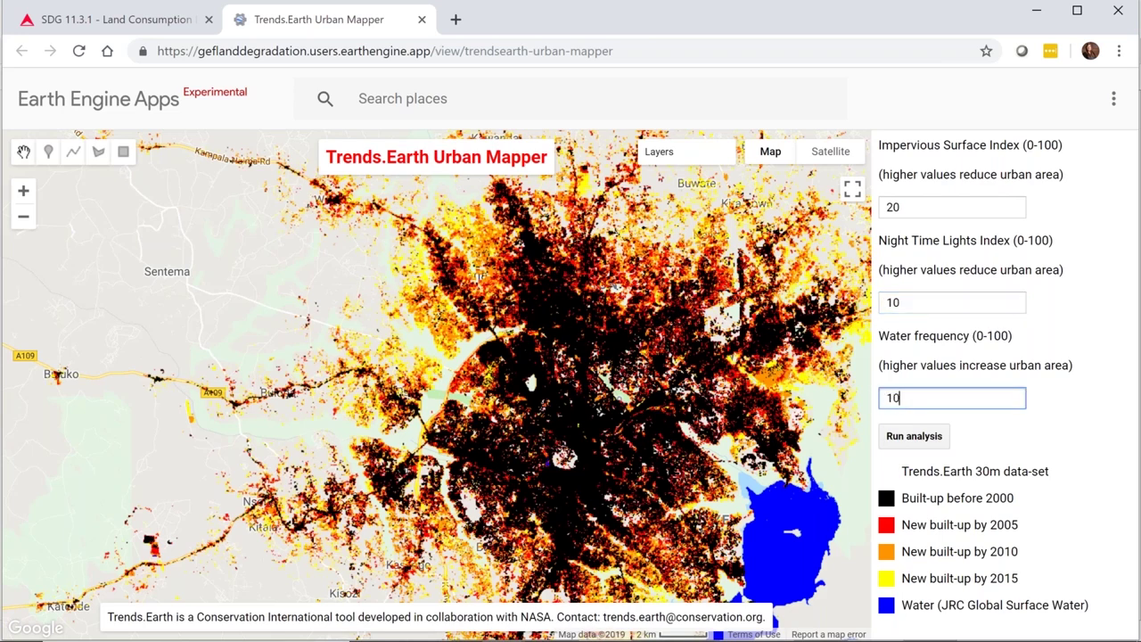
left_click(923, 436)
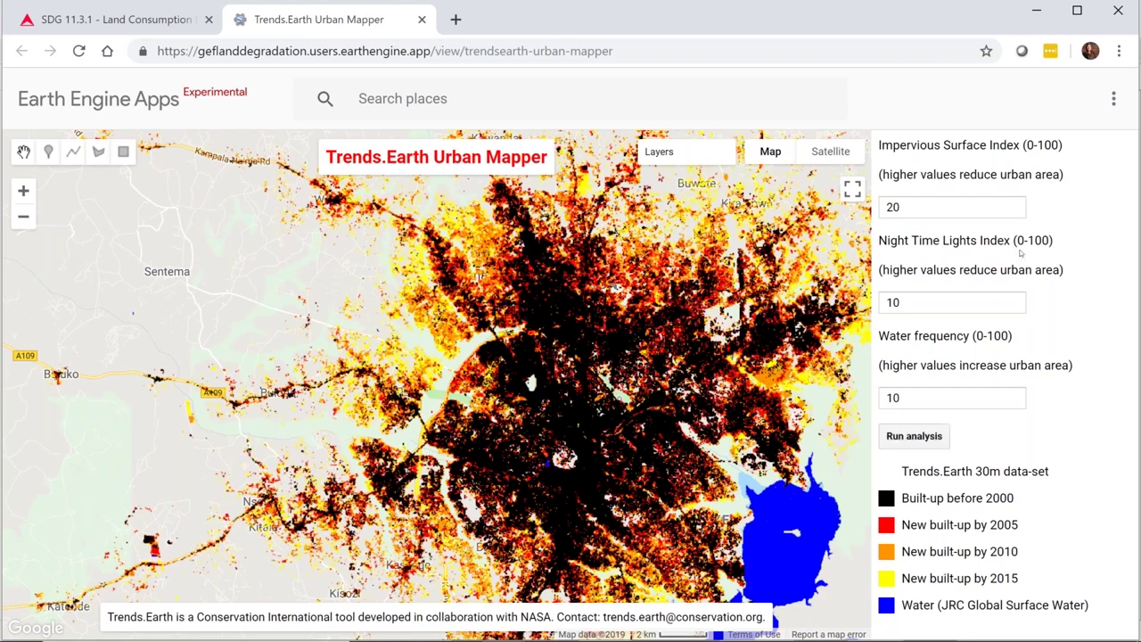
left_click(1035, 7)
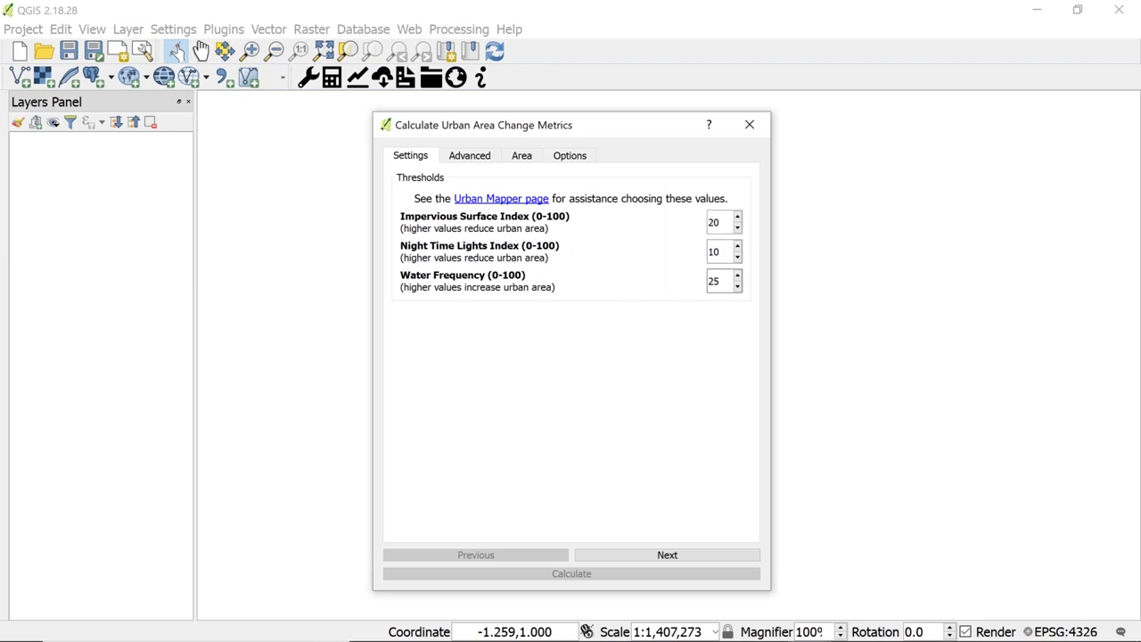
- Advance past the advanced settings (suburban 25%, urban 50%, open space 200 ha) to the Area tab
left_click(673, 557)
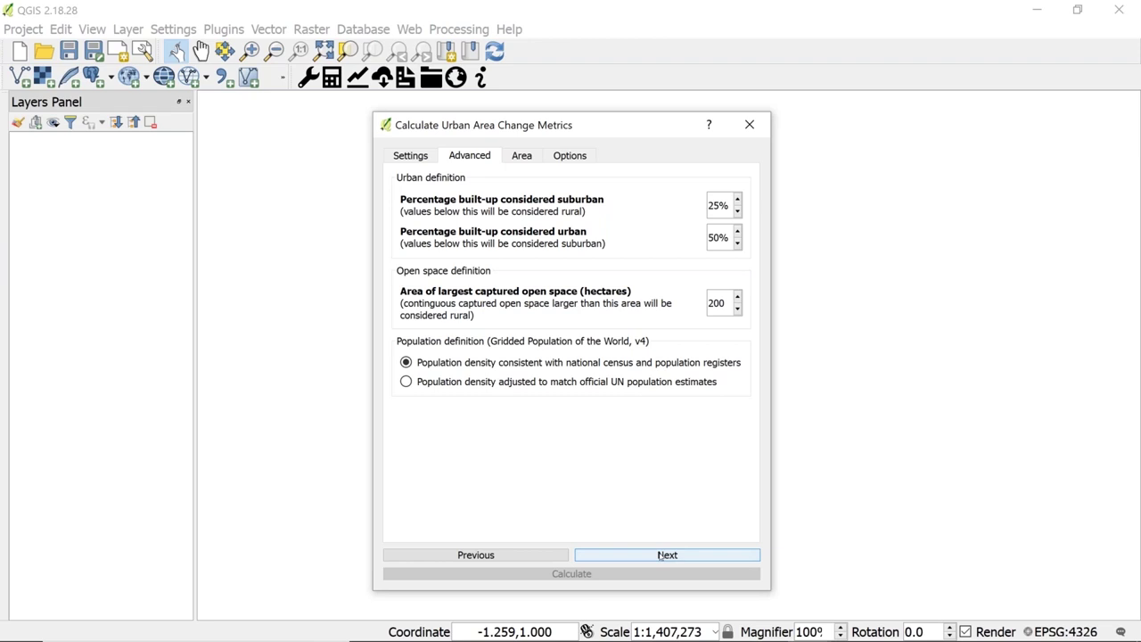
left_click(662, 554)
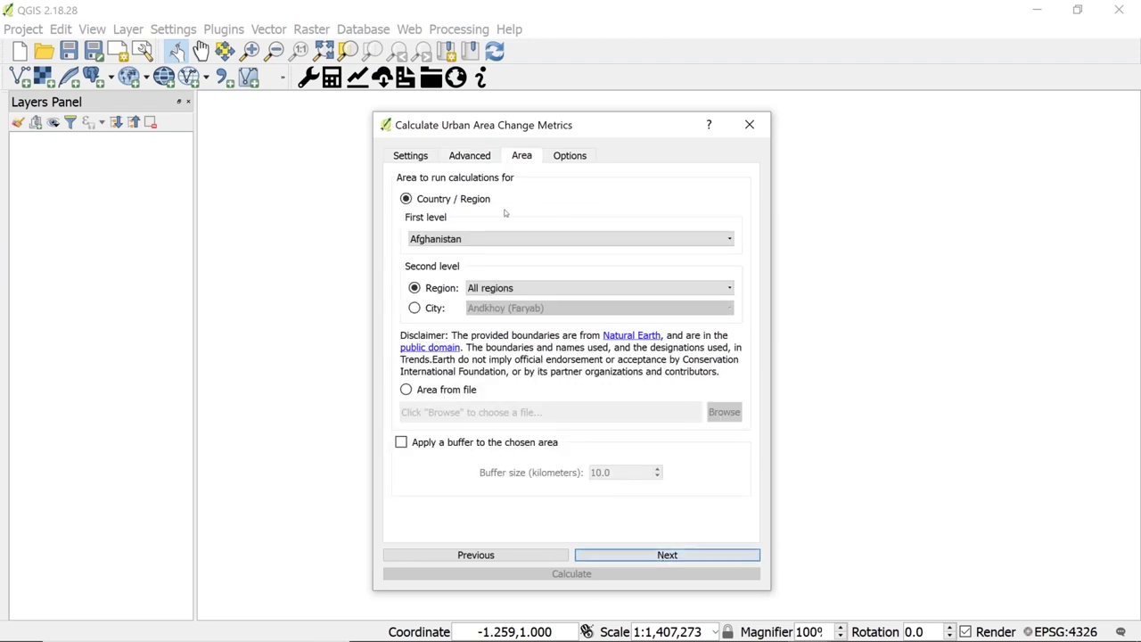
- Set the calculation area to the city of Kampala (Kampala) in Uganda
left_click(466, 239)
type("uganda")
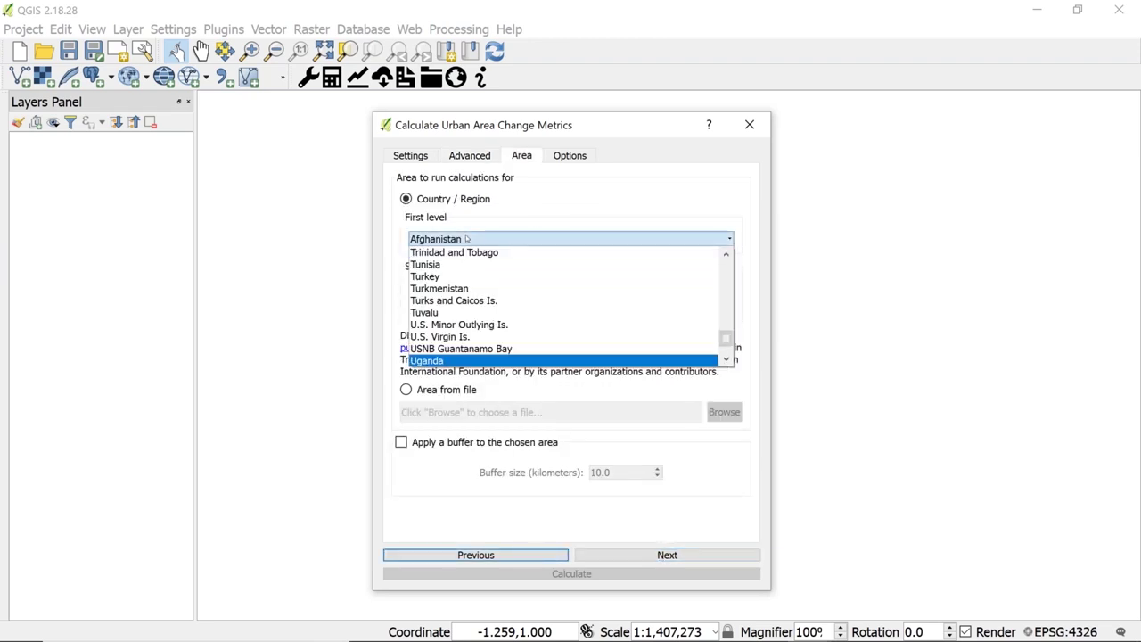
key("Return")
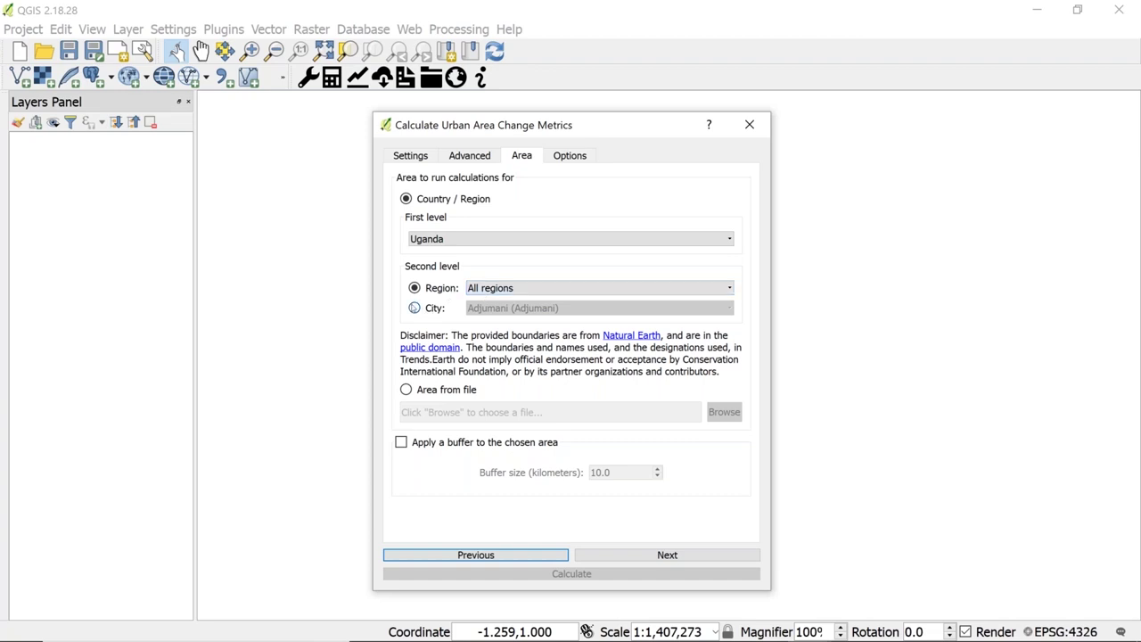
left_click(414, 308)
left_click(524, 307)
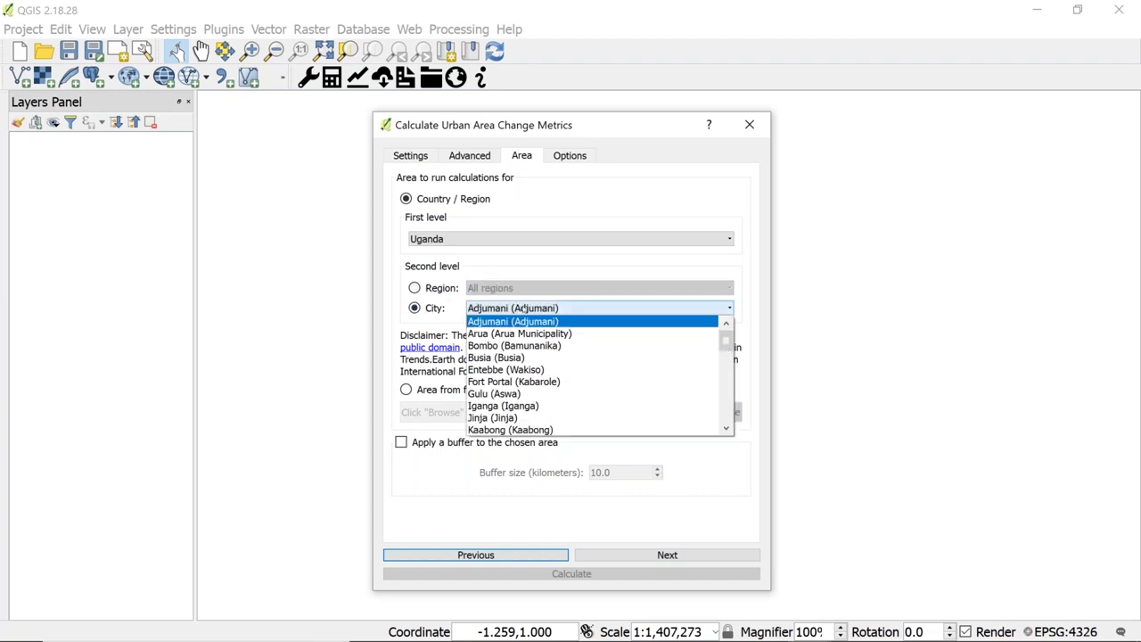
key("Page_Down")
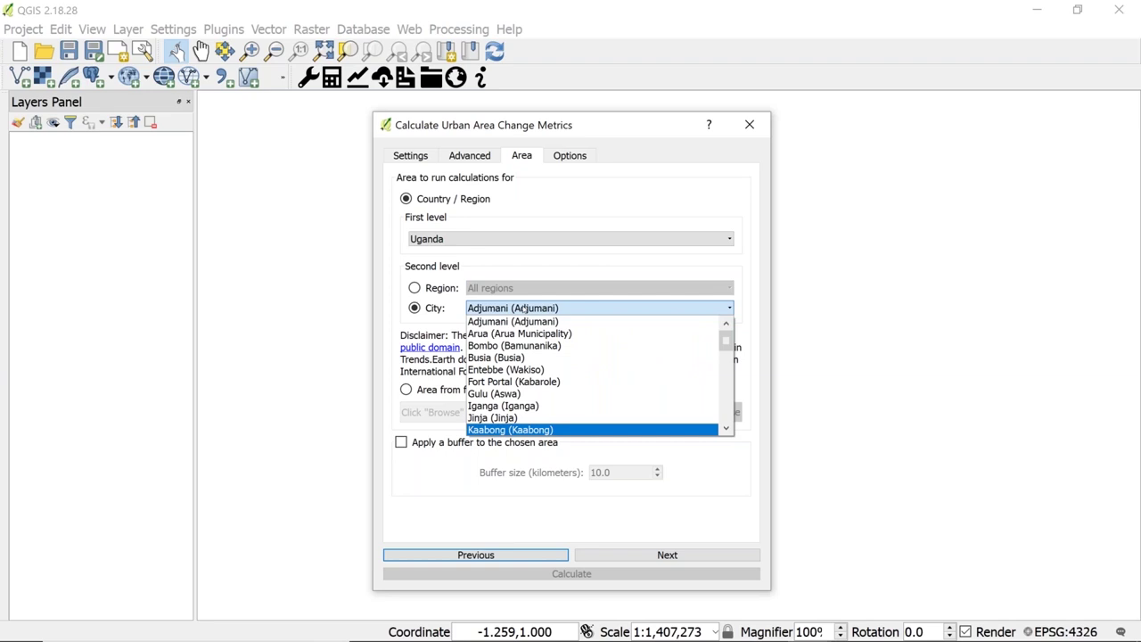
key("Down")
key("Down")
key("Down")
key("Down")
key("Down")
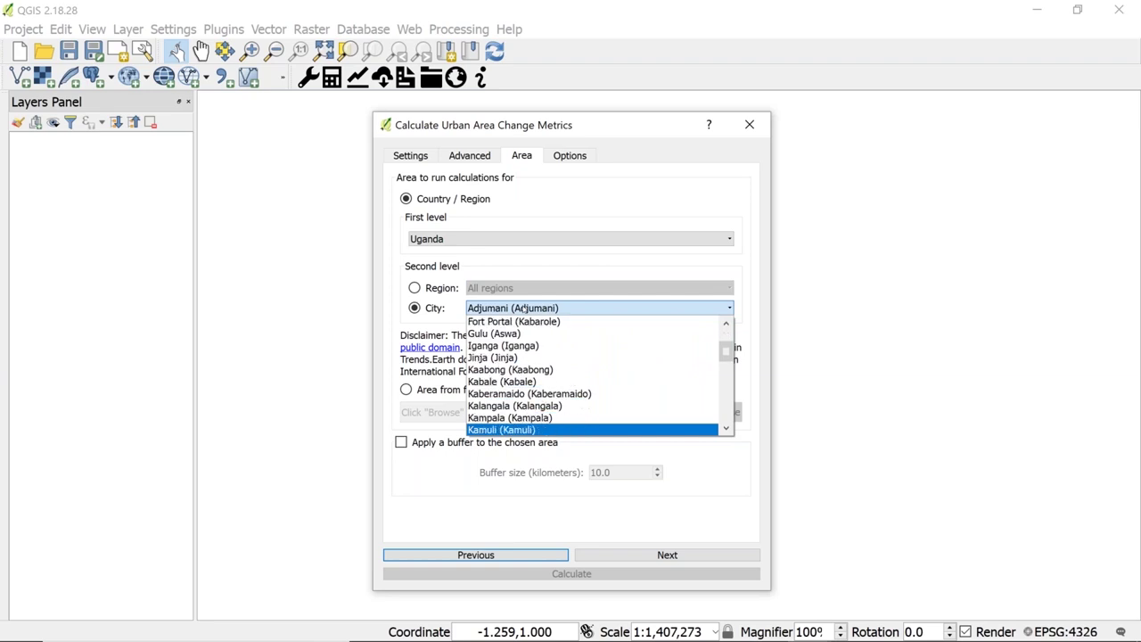
key("Up")
left_click(478, 415)
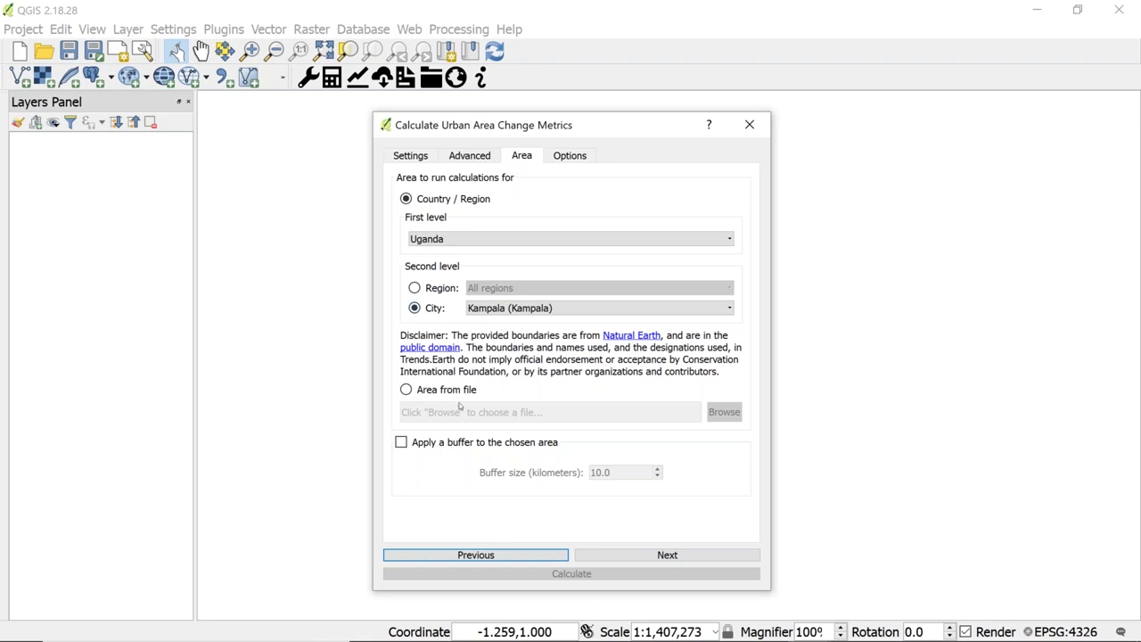
- Apply a 20 km buffer around Kampala
left_click(401, 443)
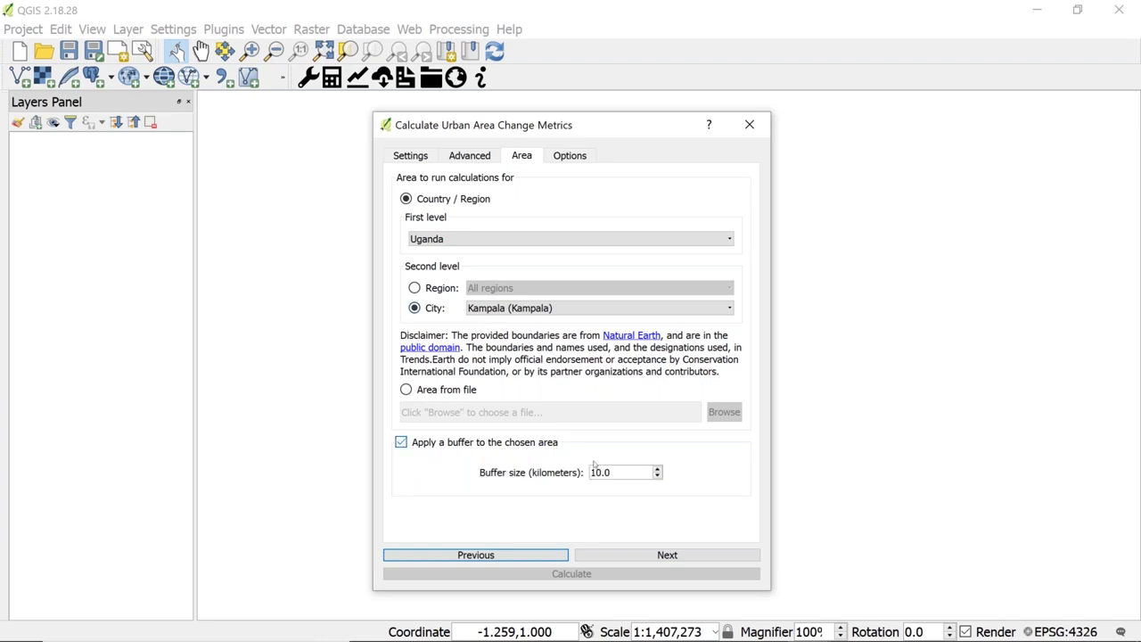
scroll(594, 475, "up", 10)
left_click(515, 626)
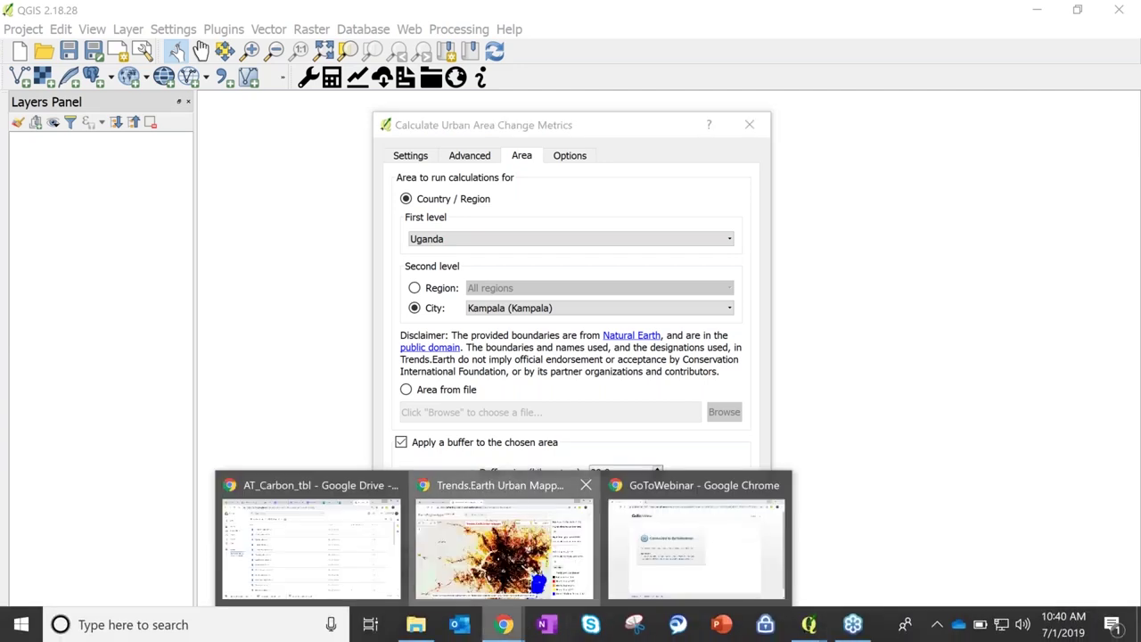
left_click(504, 544)
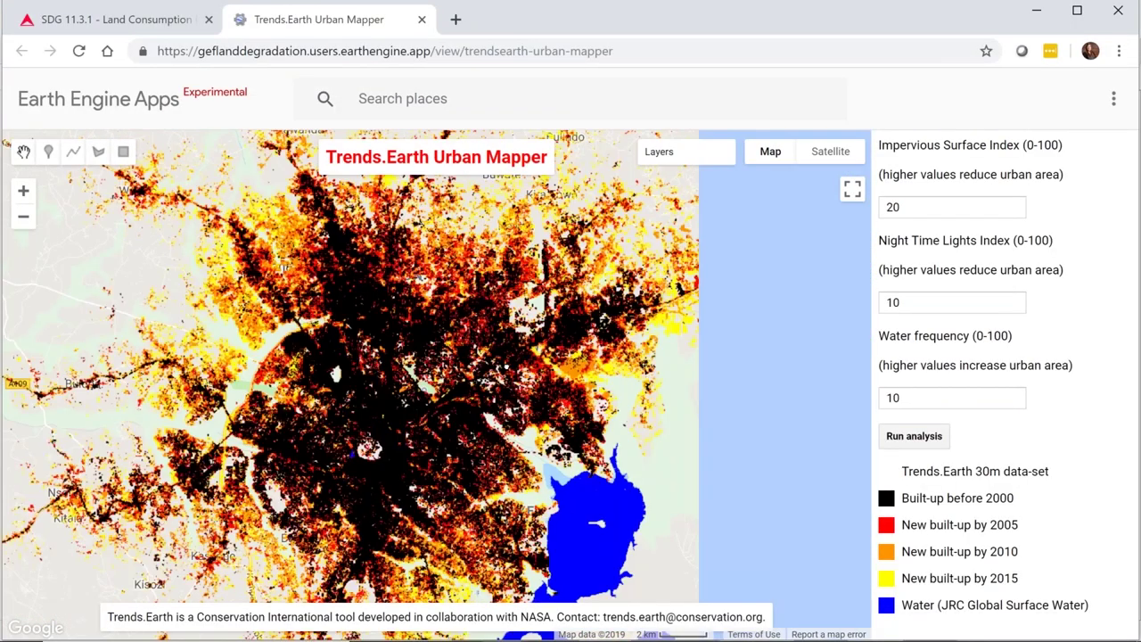
left_click(27, 222)
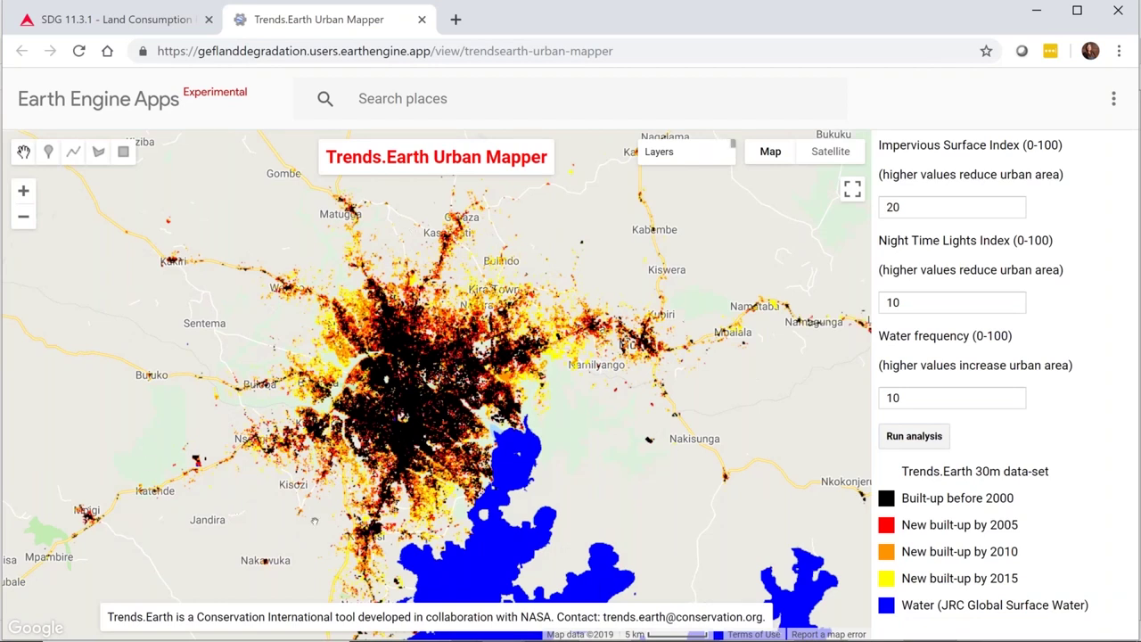
left_click(1035, 11)
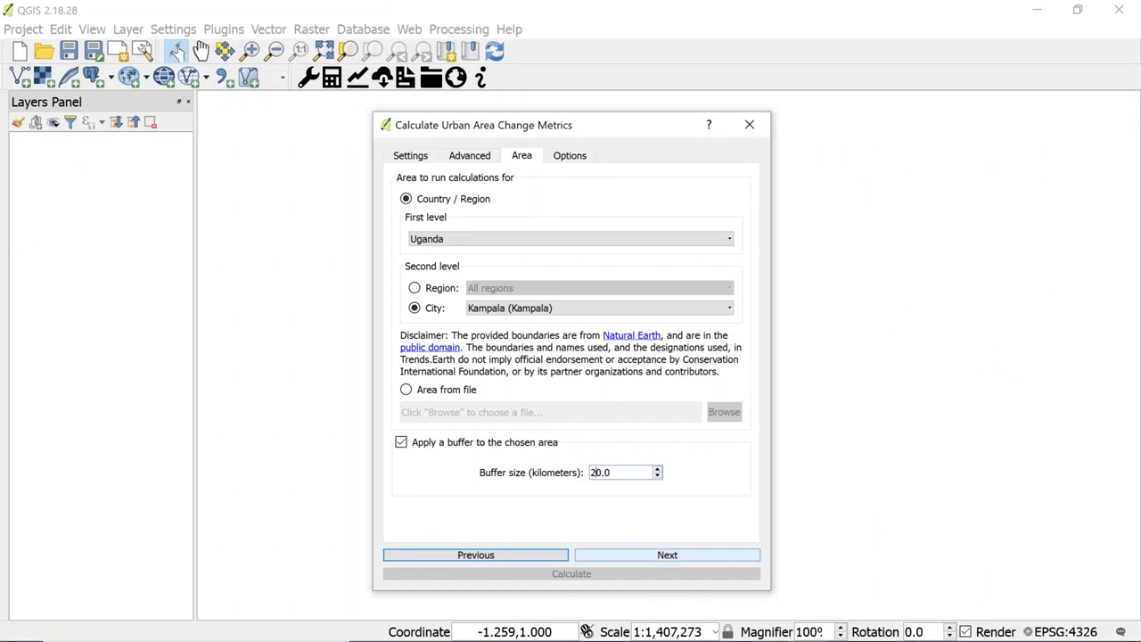
- Name the task Kampala_Uganda_SDG11_3_1
key("ctrl+Tab")
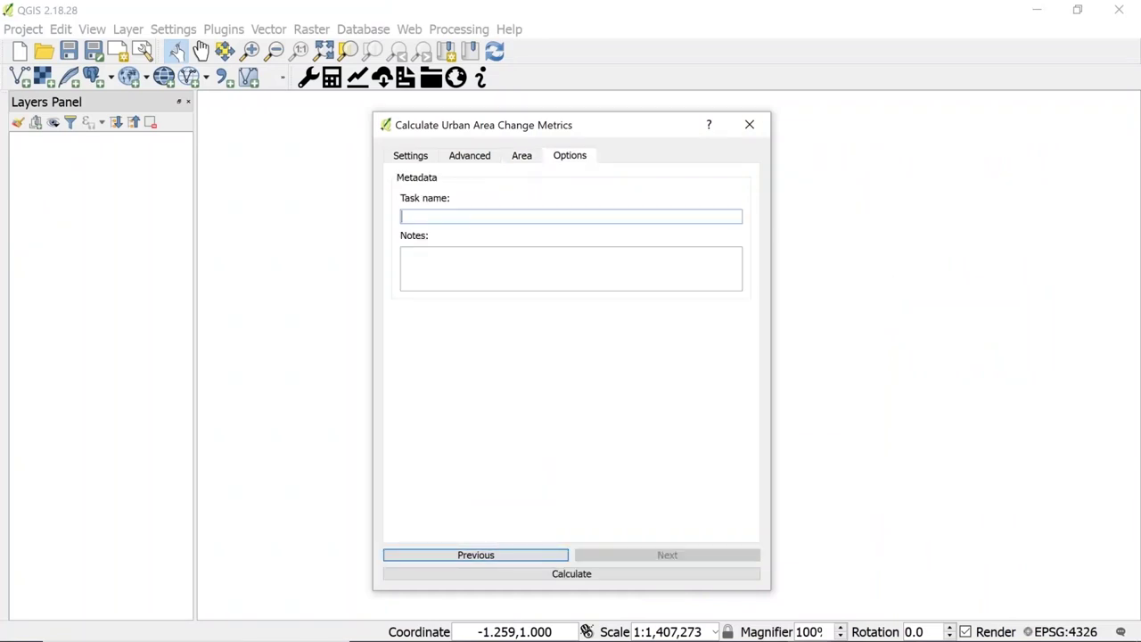
type("Uganda")
left_click(402, 217)
type("Kampala_Uganda_SDG11_3_1")
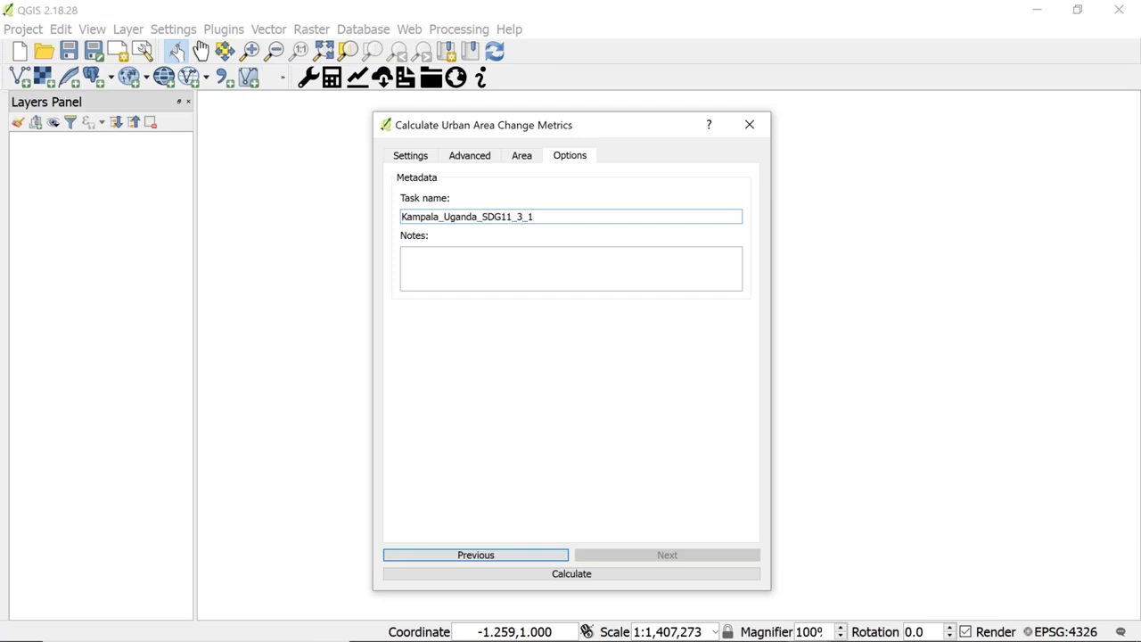
- Record the thresholds ISI 20, NTLI 10 and WF 25 in the task notes
left_click(400, 159)
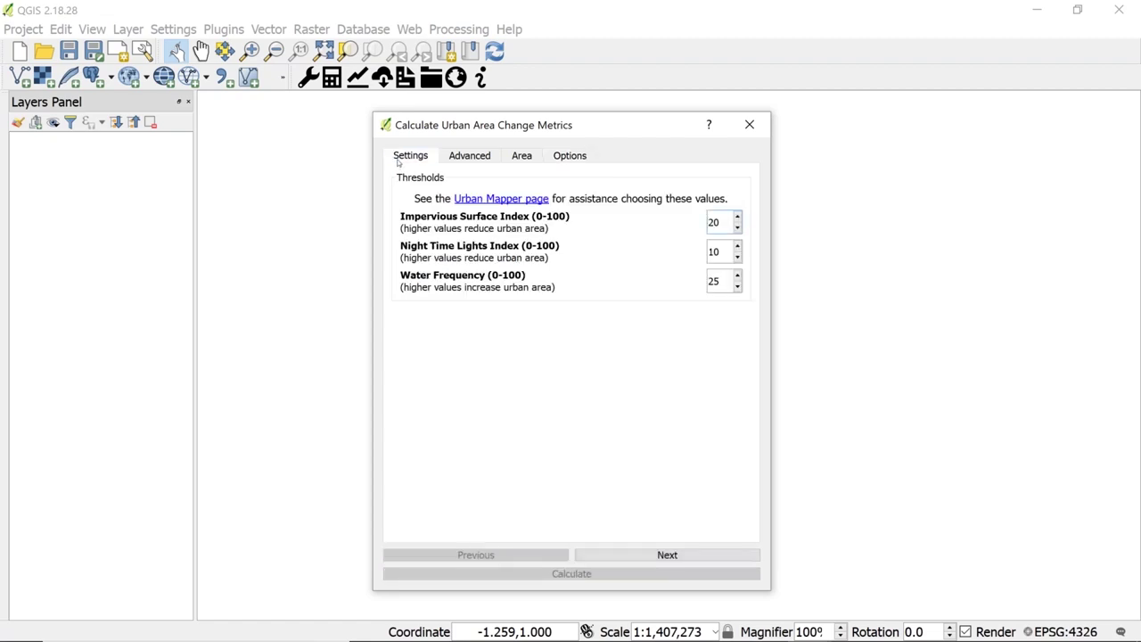
left_click(571, 158)
type("ISI")
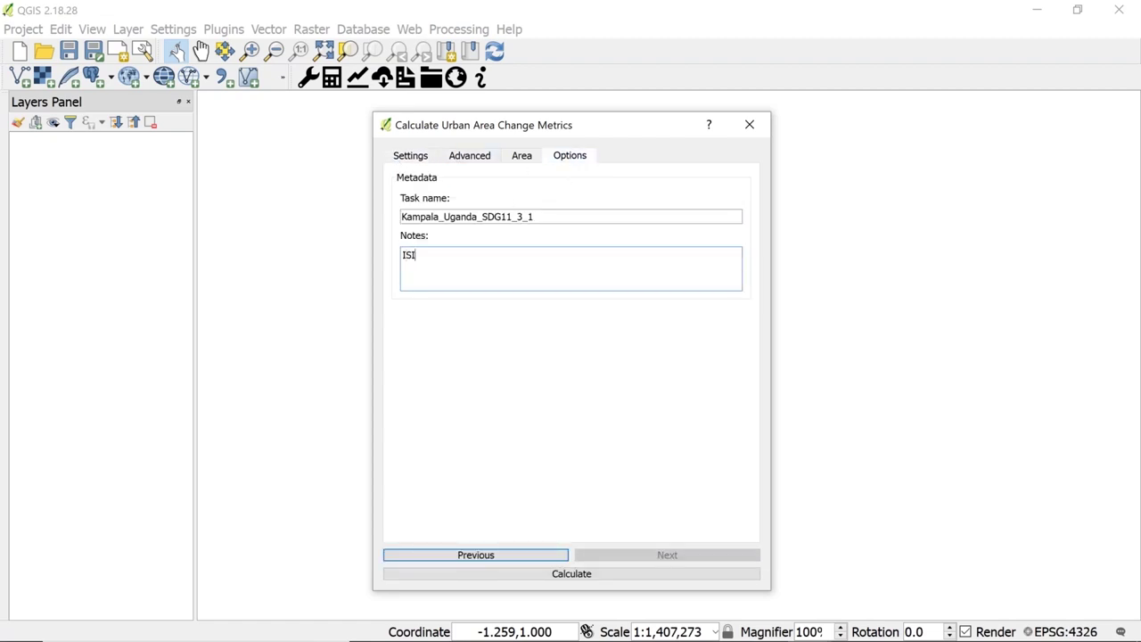
type(": NTLI:")
left_click(397, 159)
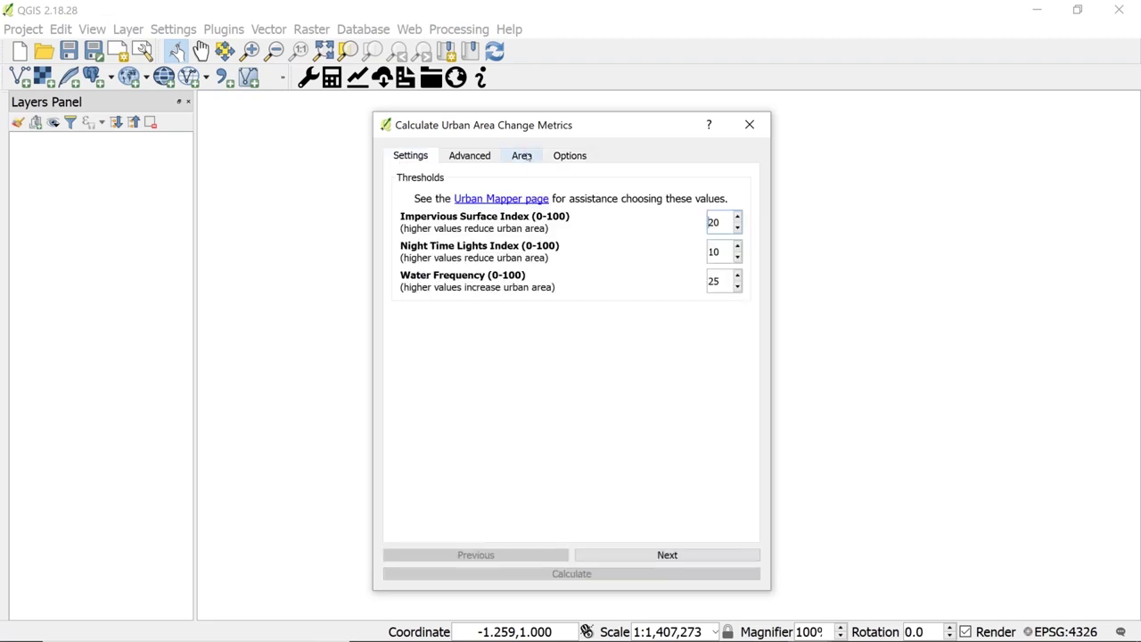
left_click(559, 160)
type("20")
type(" NTLI: 10")
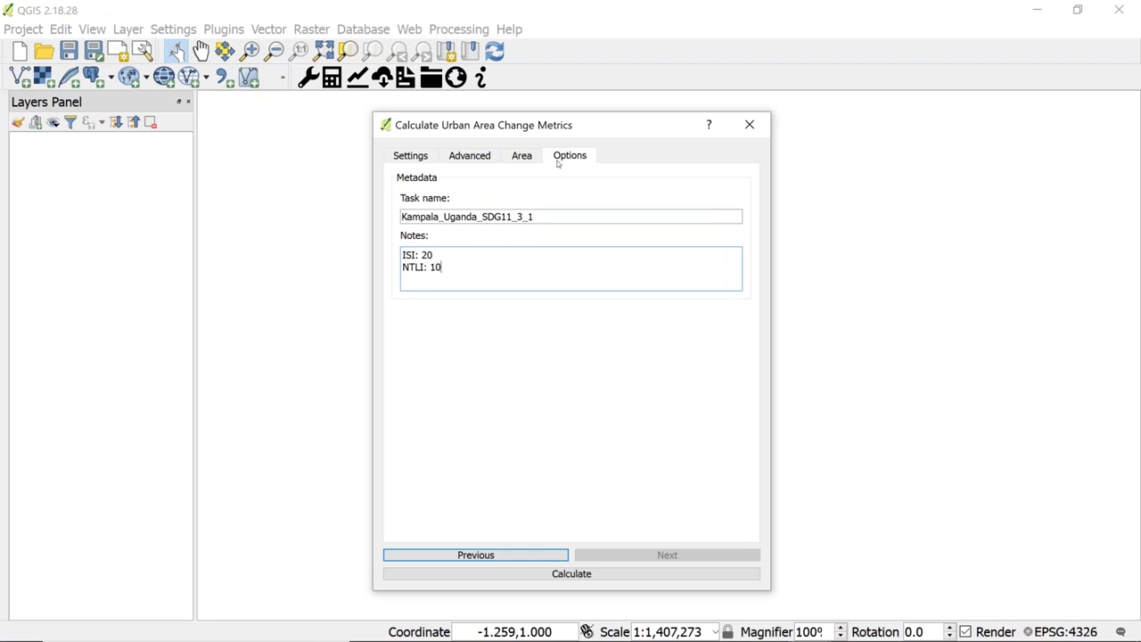
key("Return")
type("WF: 25")
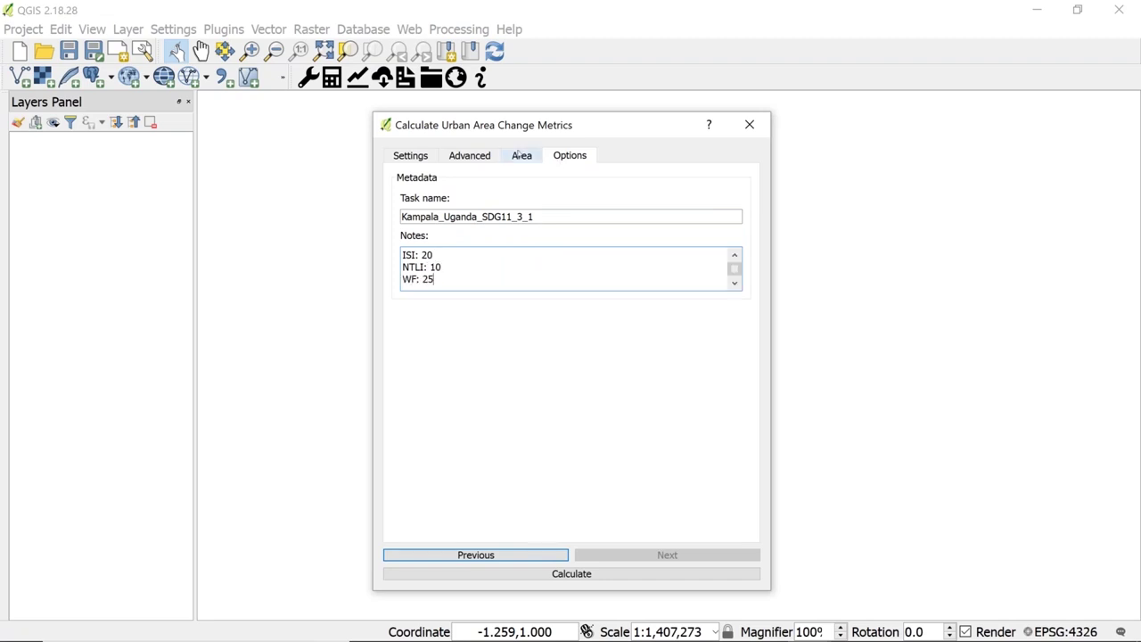
- Add suburban 25%, urban 50% and open space 200ha to the notes and submit the calculation
left_click(469, 155)
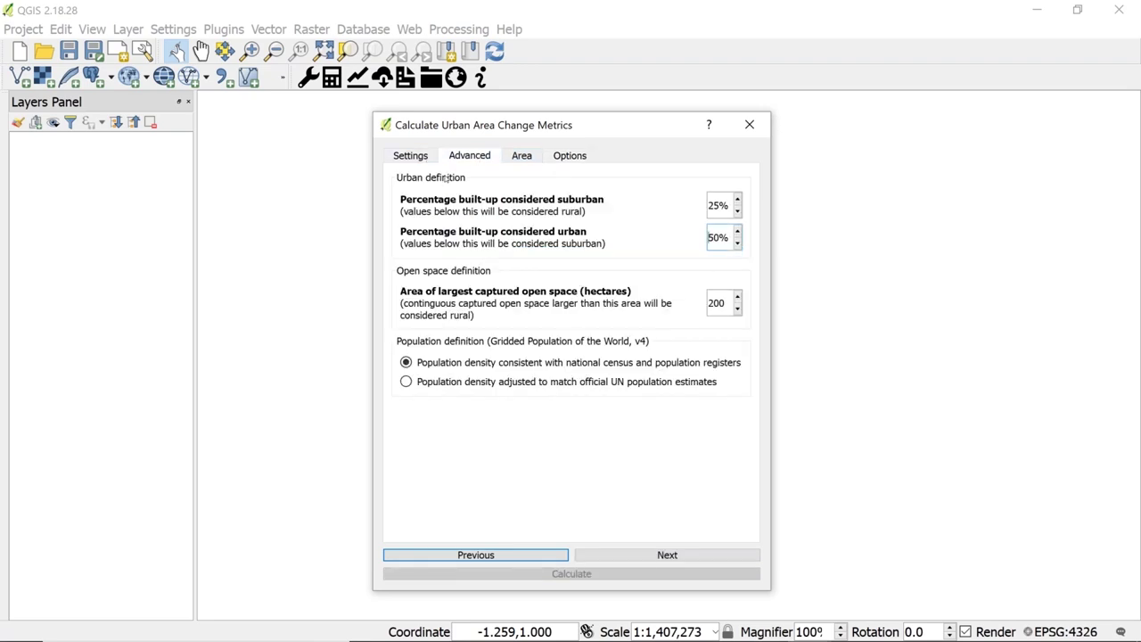
left_click(569, 156)
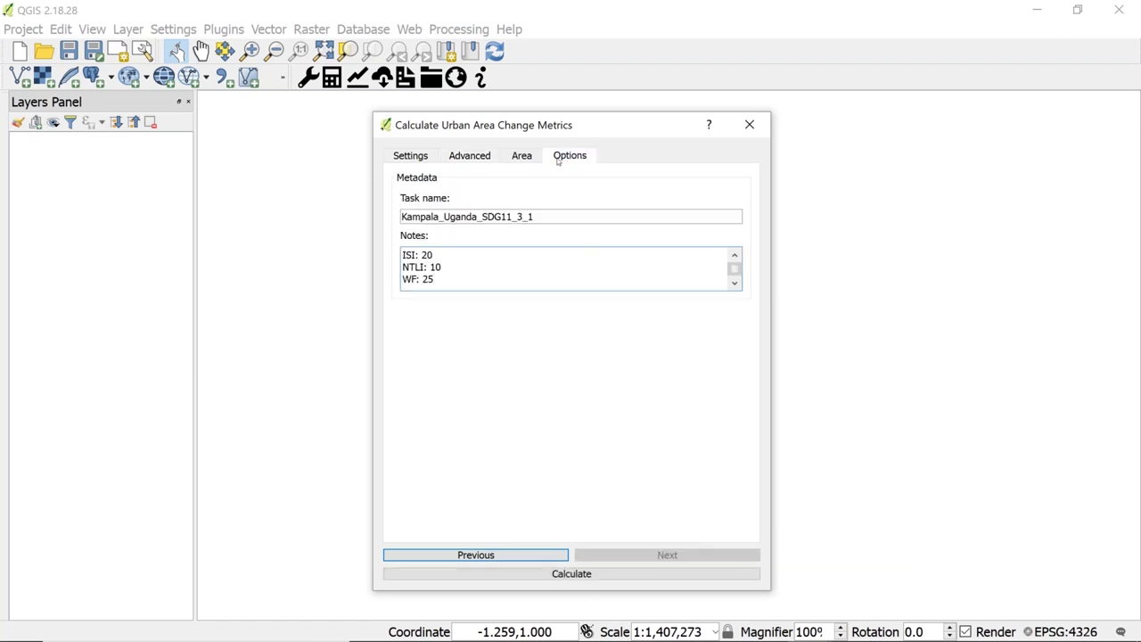
type("subur")
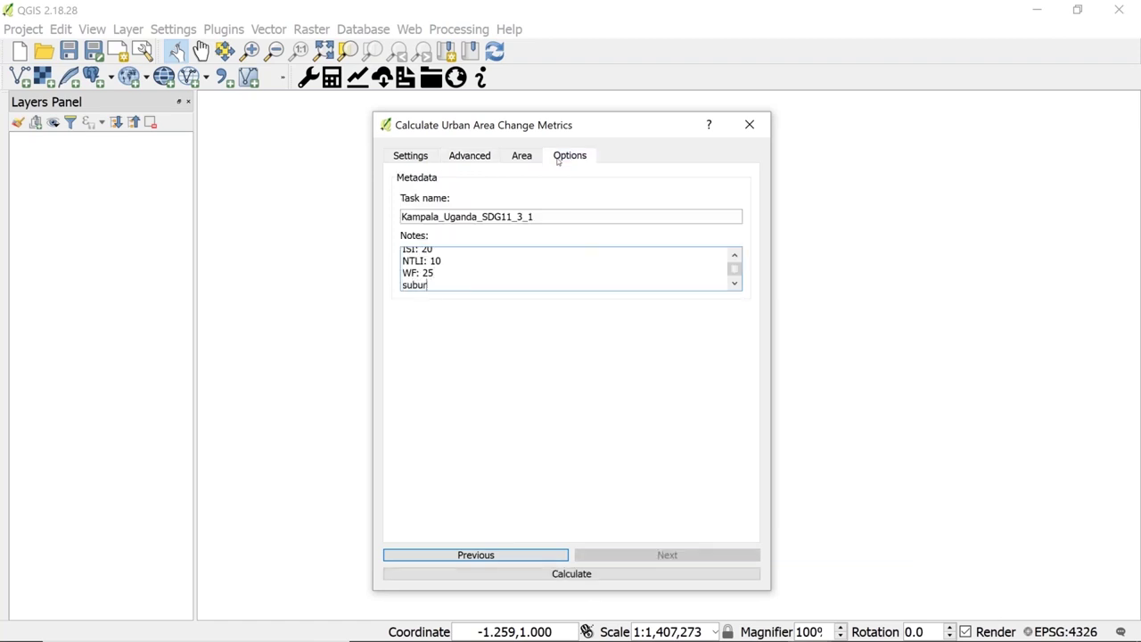
type("ban: 25%")
key("Return")
type("urban:")
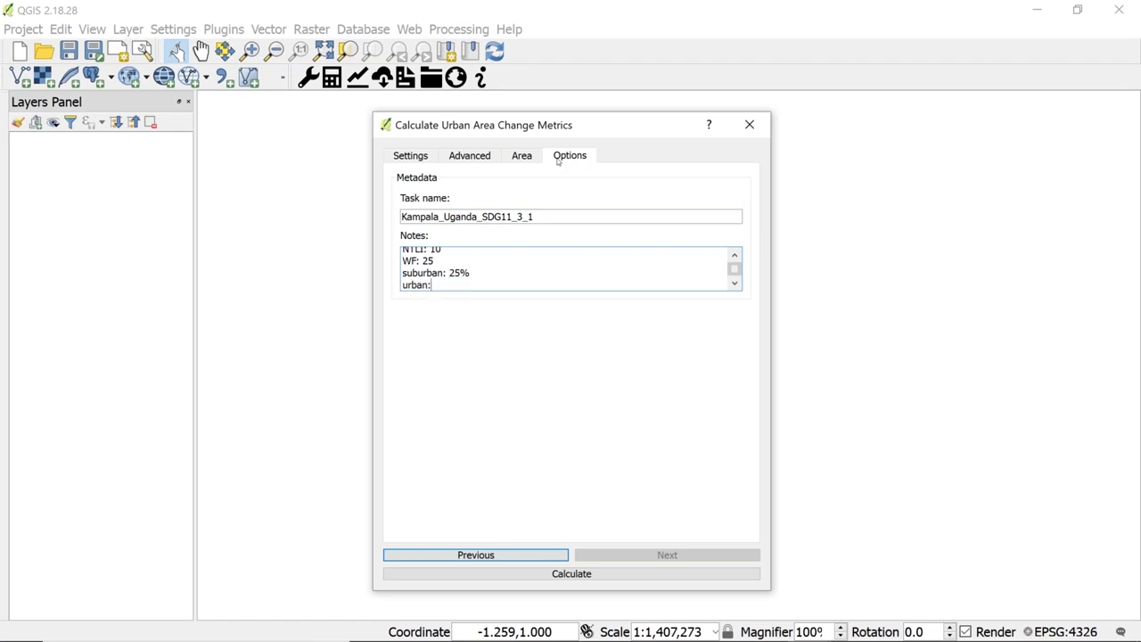
type(" 50%")
key("Return")
type("20")
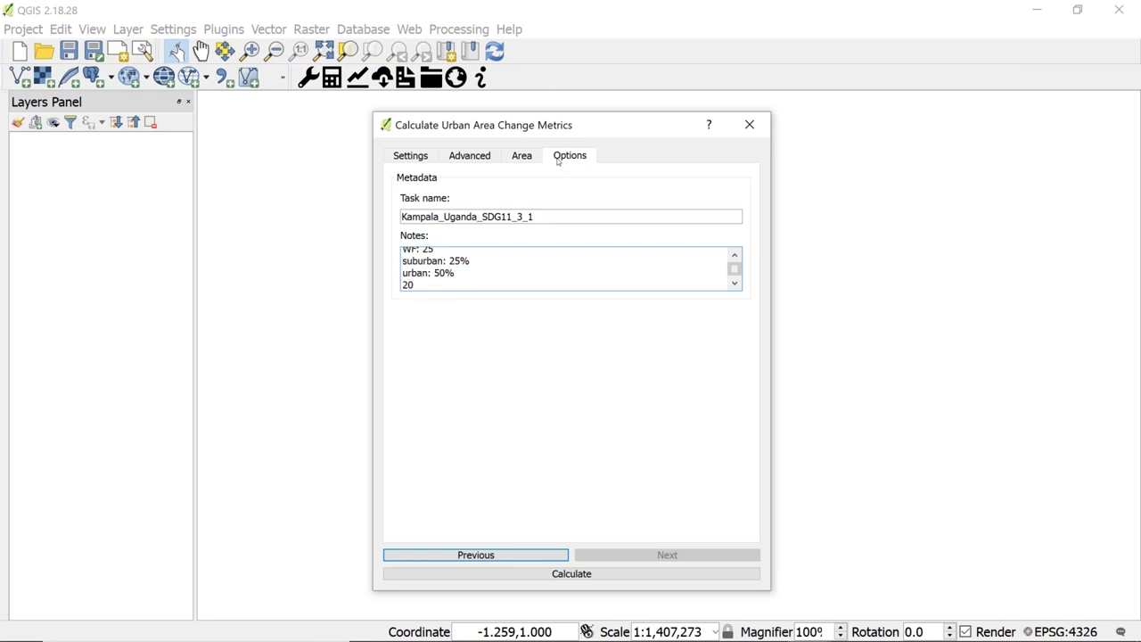
type("km buffer")
key("ctrl+z")
type("open space: 200ha")
left_click(461, 158)
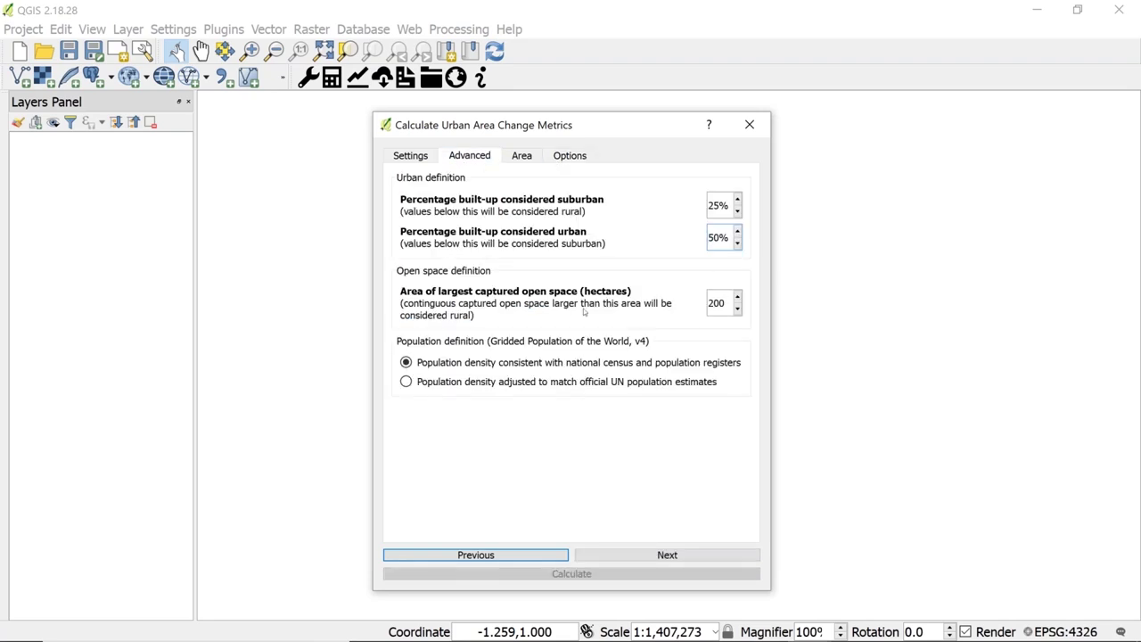
left_click(576, 157)
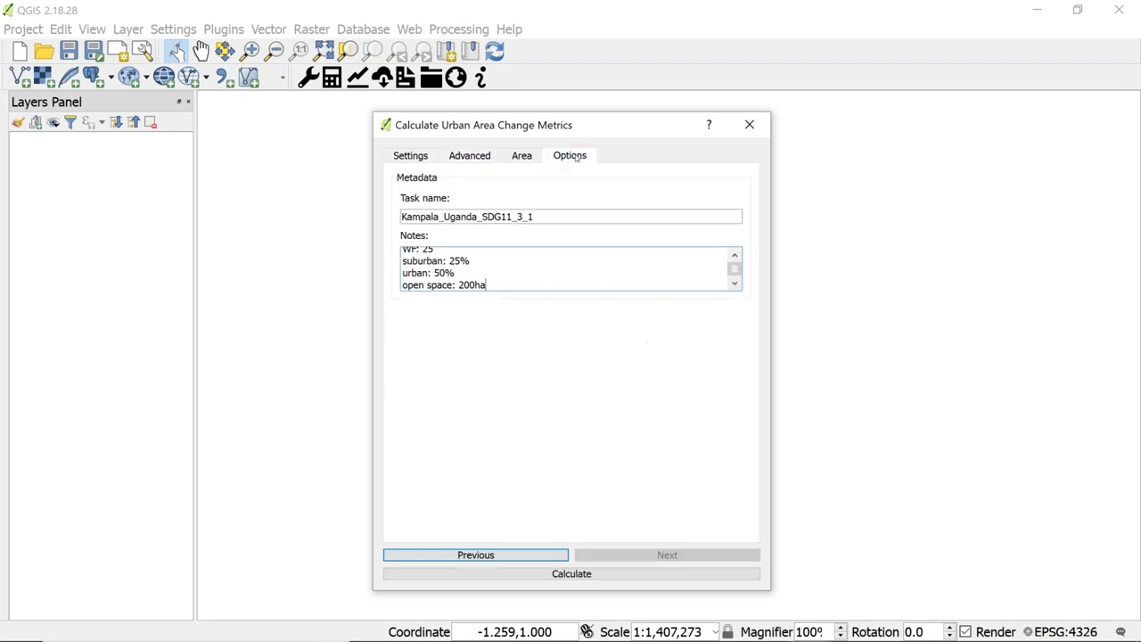
left_click(580, 574)
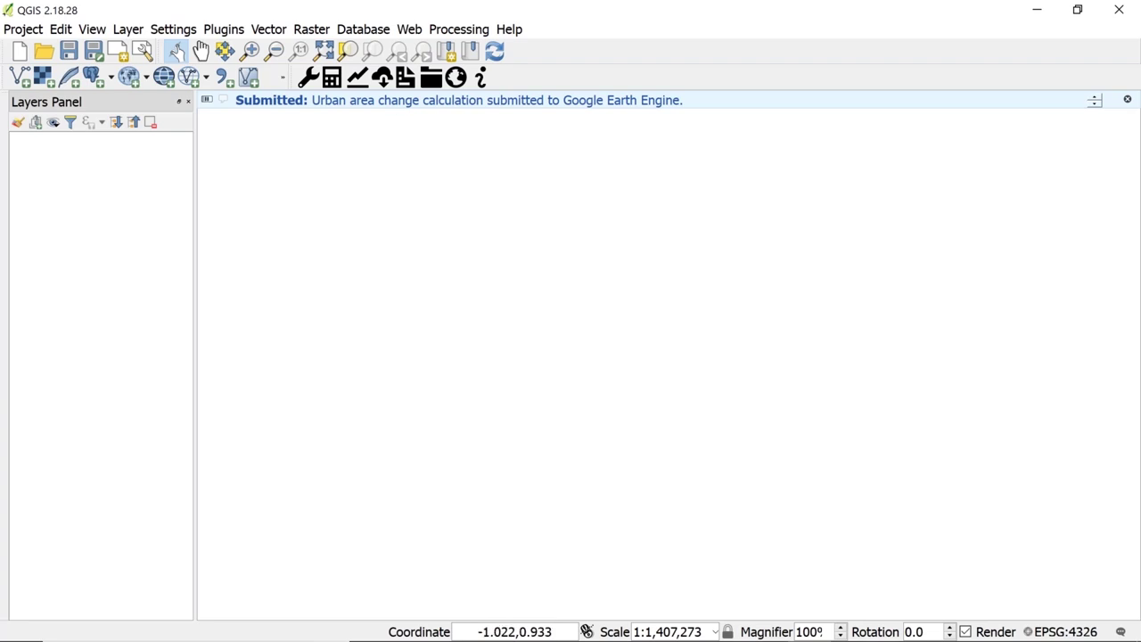
- Open the Earth Engine downloads list, enlarge it, refresh, and select the Kampala_Uganda_20km job
left_click(382, 78)
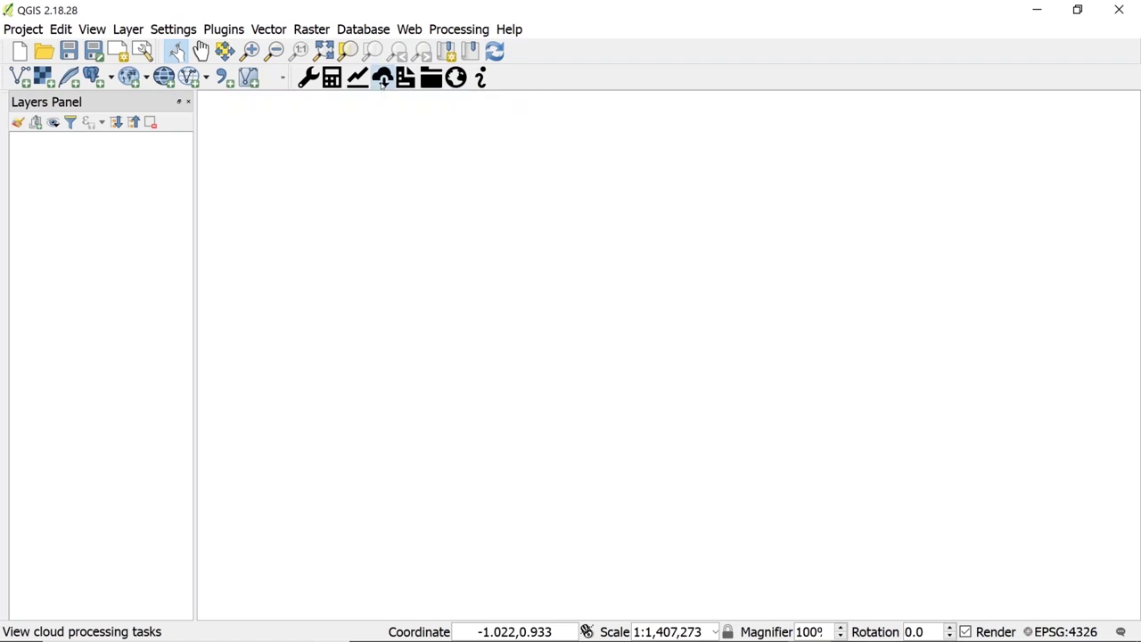
left_click_drag(542, 233, 431, 160)
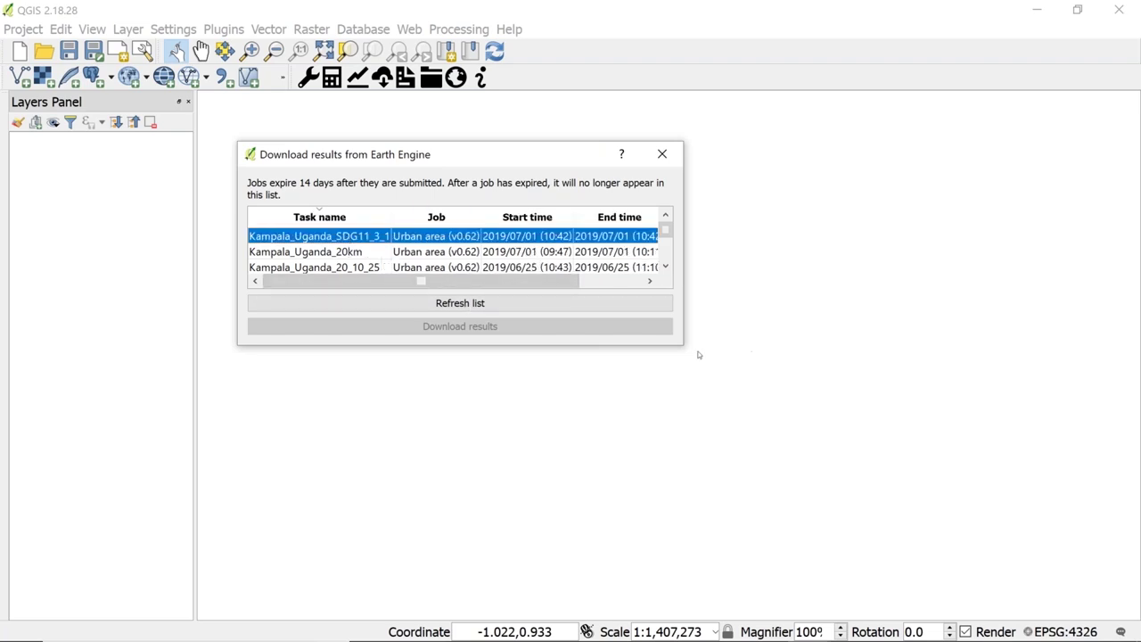
left_click_drag(684, 346, 906, 432)
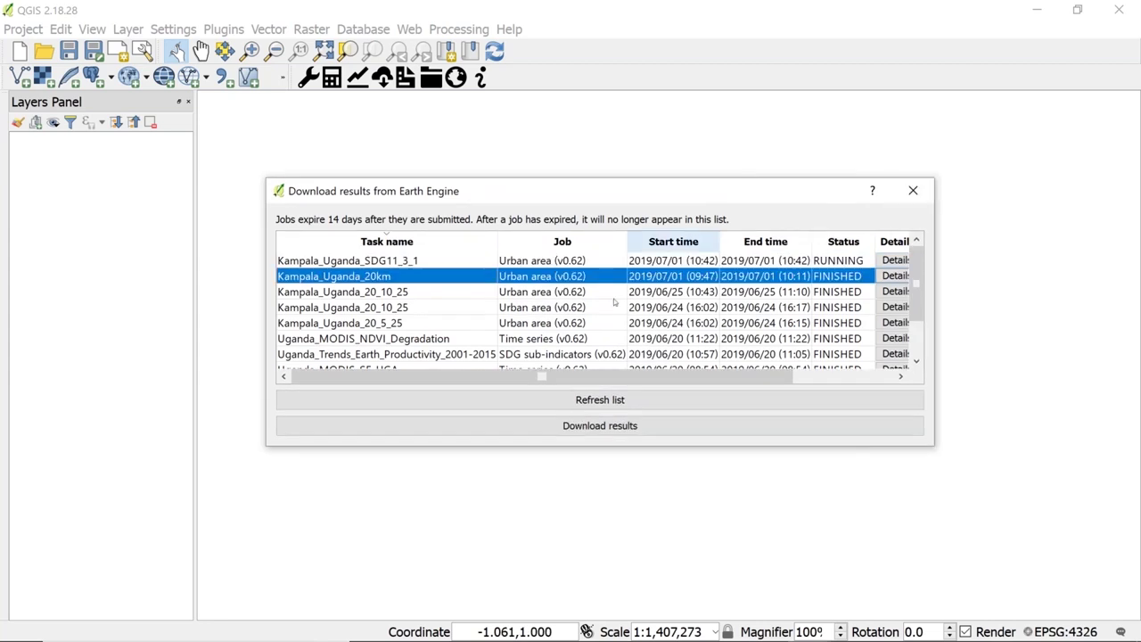
left_click(616, 400)
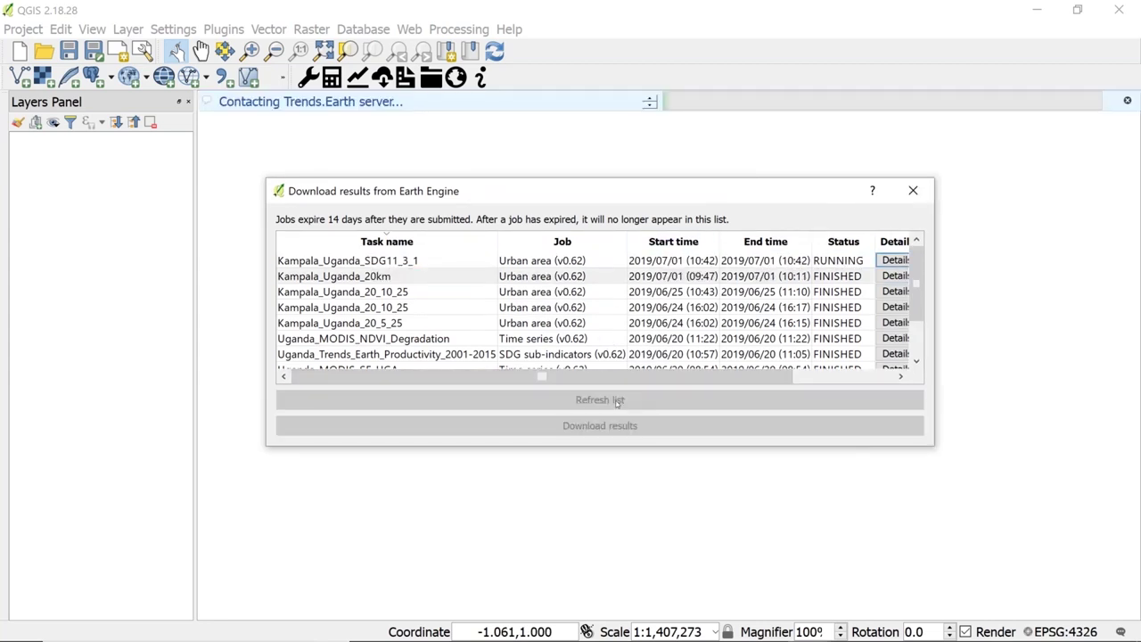
left_click(407, 276)
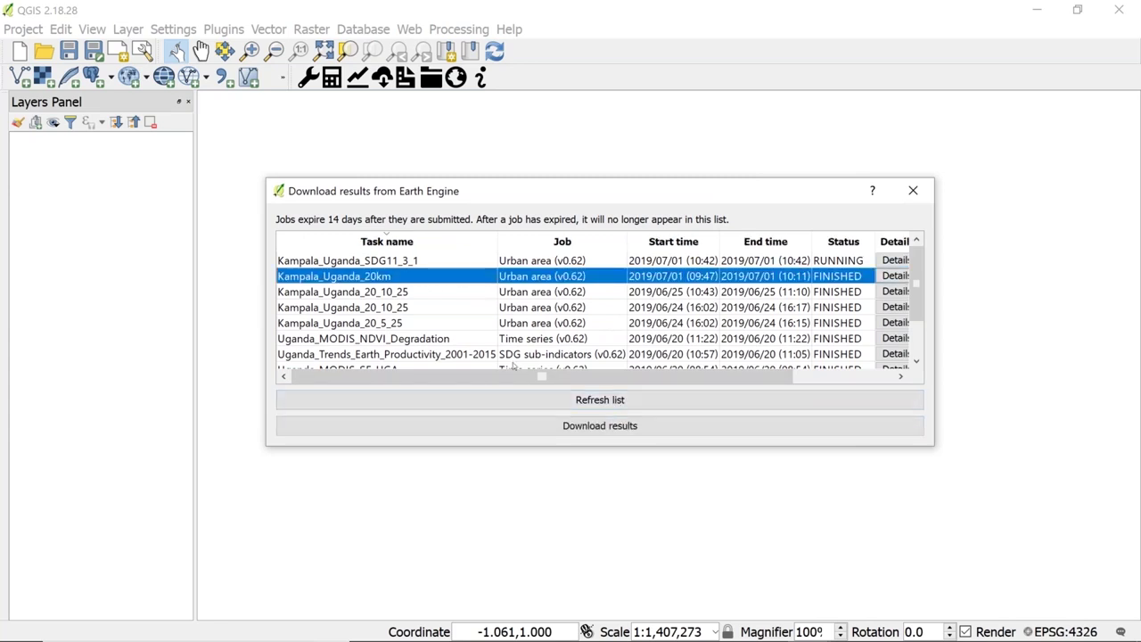
- Download the Kampala_Uganda_20km results under the file name Kampala_Uganda_SDG11_3_1_20km
left_click(553, 427)
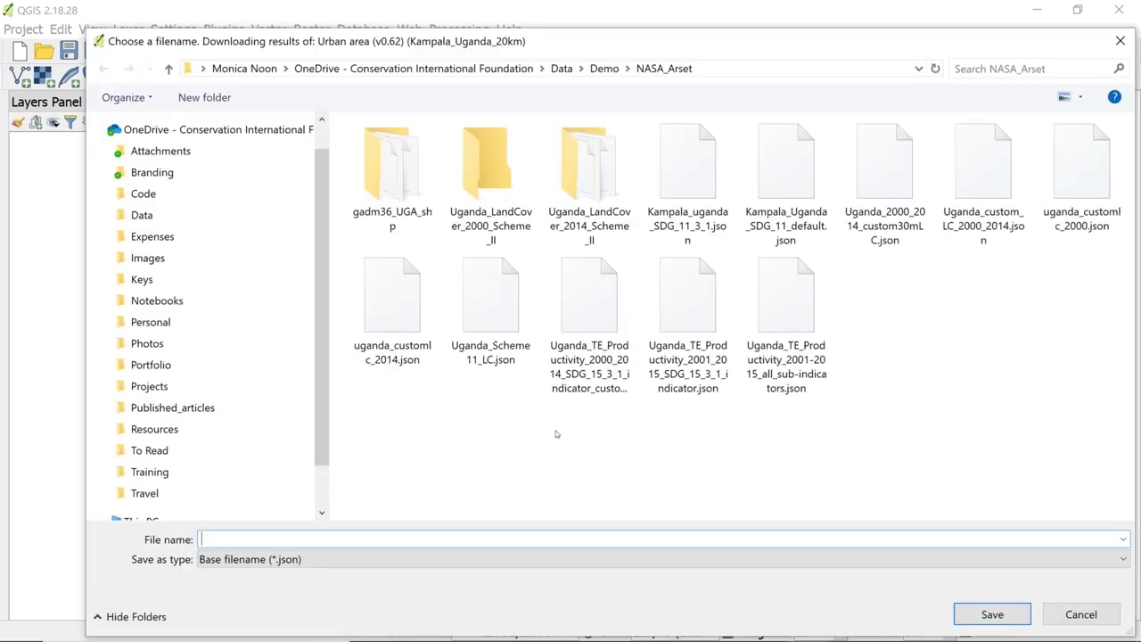
type("Kampala_uagan")
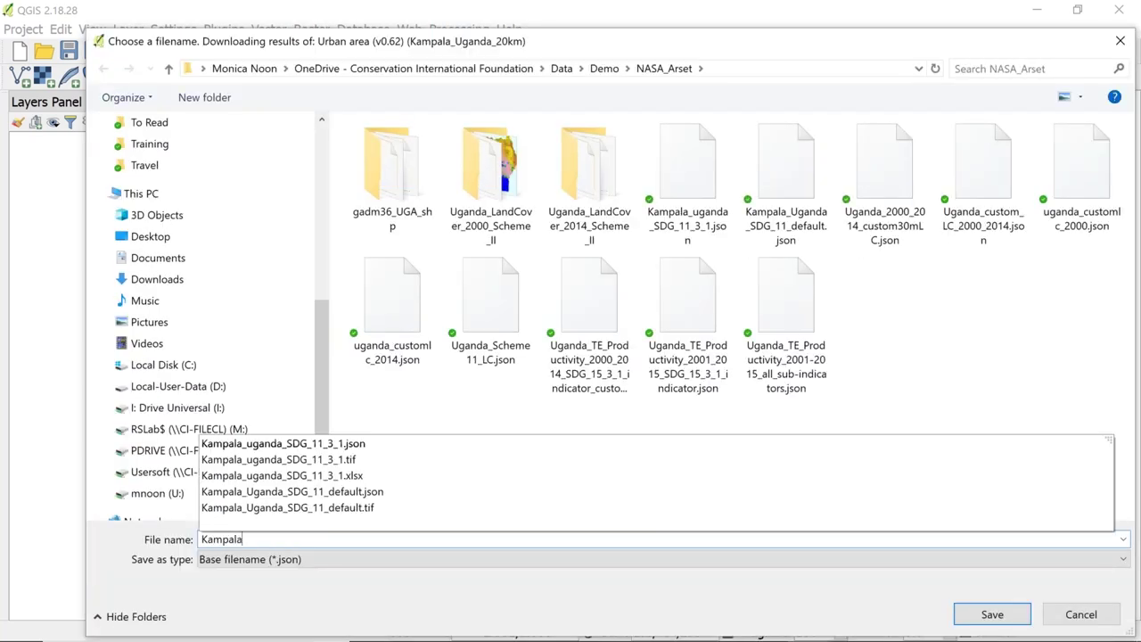
key("BackSpace")
key("BackSpace")
key("BackSpace")
key("BackSpace")
key("BackSpace")
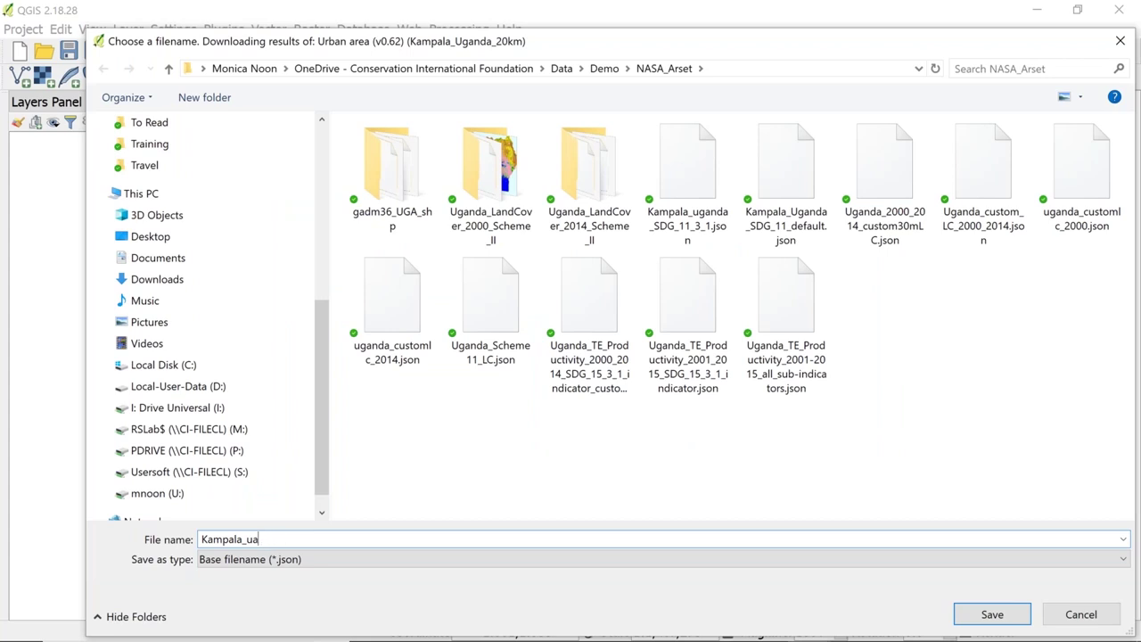
type("Uganda_")
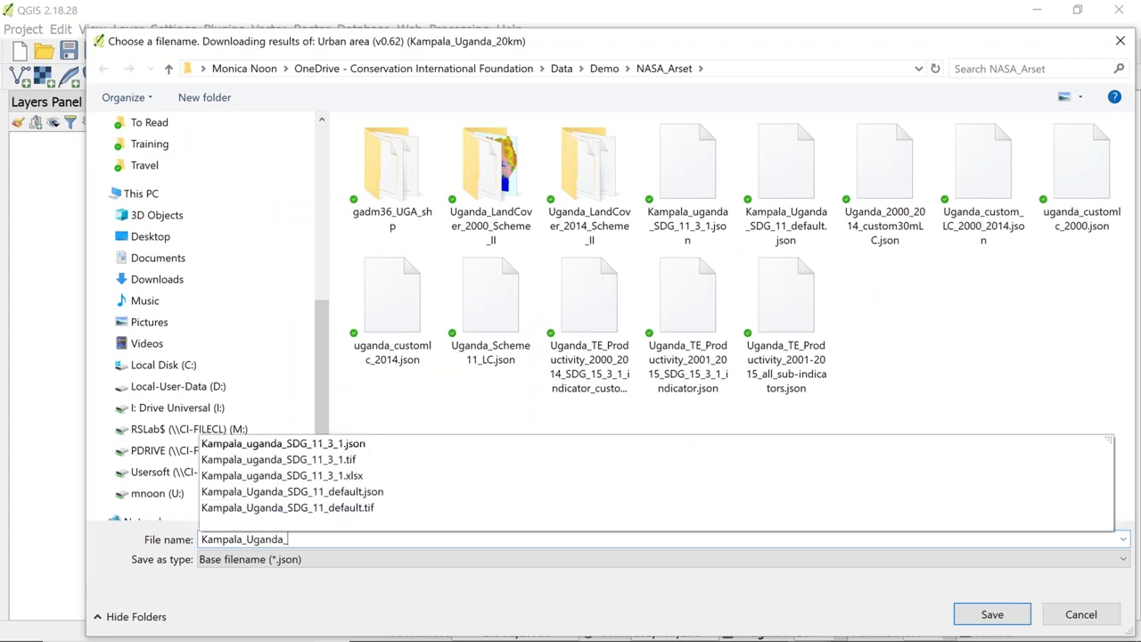
type("SDG11_3_1_20km")
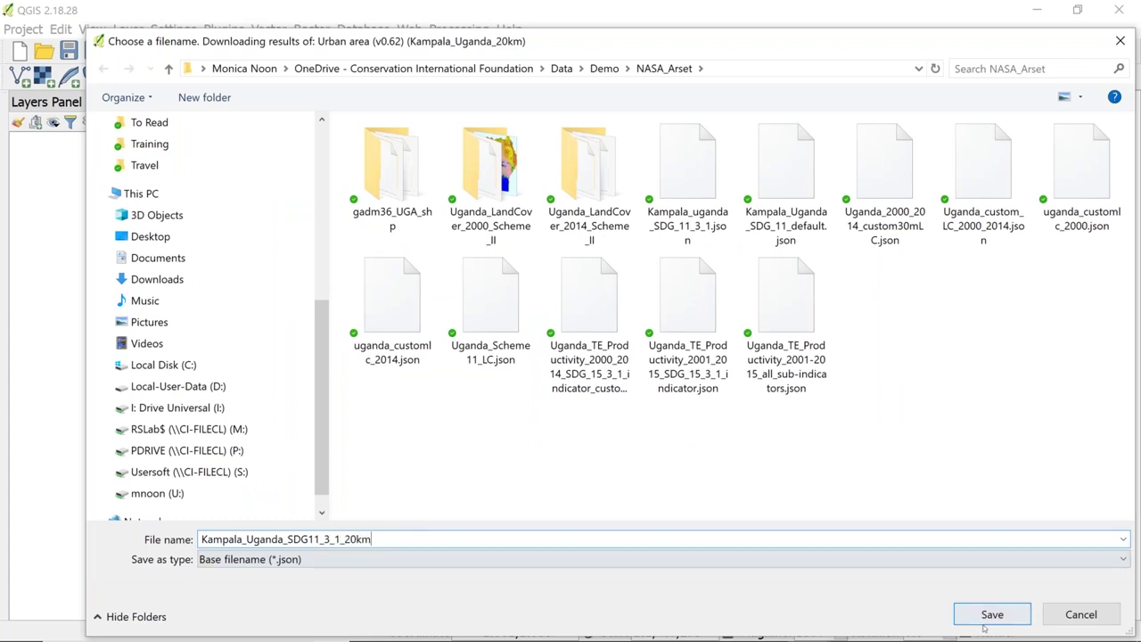
key("Return")
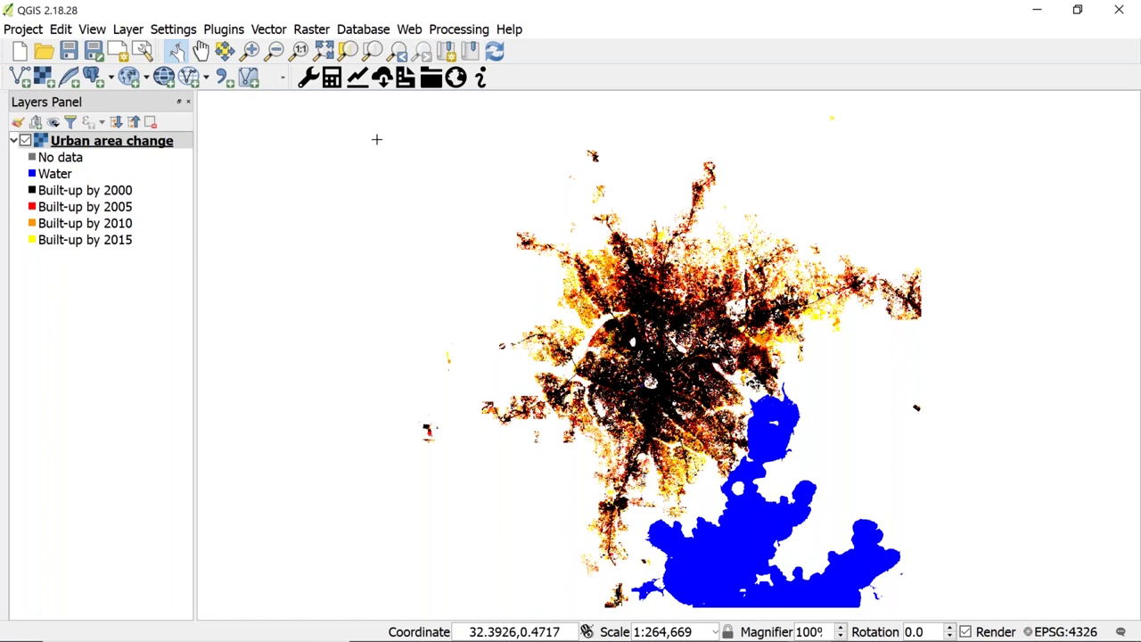
- Open the Trends.Earth Calculate Indicators dialog from its toolbar icon
left_click(331, 78)
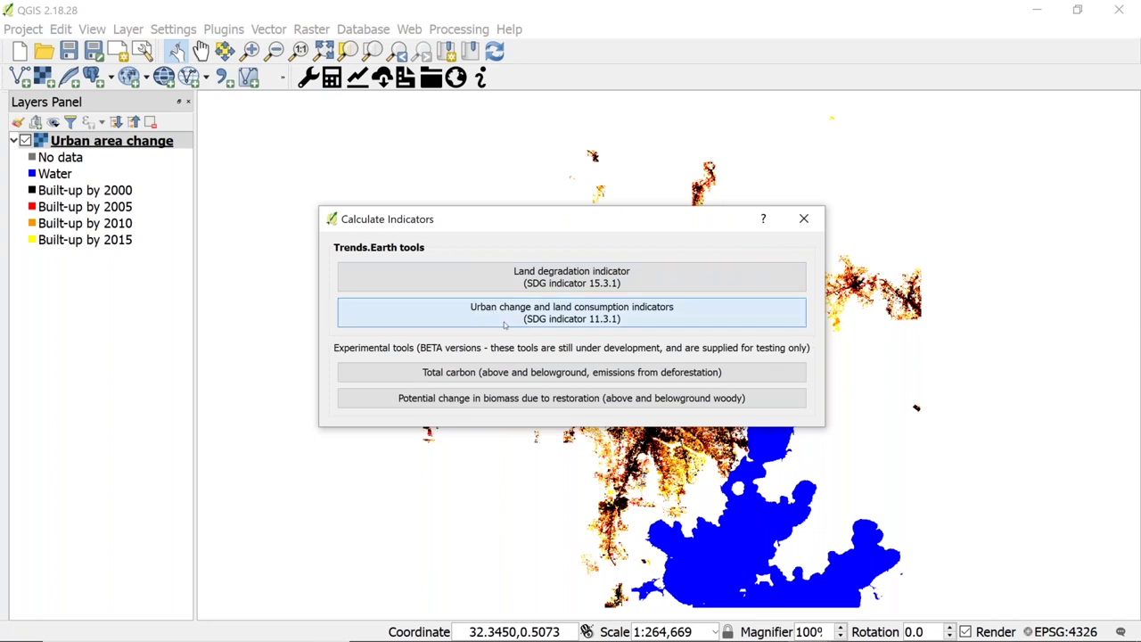
- Start the urban change summary table for city and move to its output settings
left_click(505, 326)
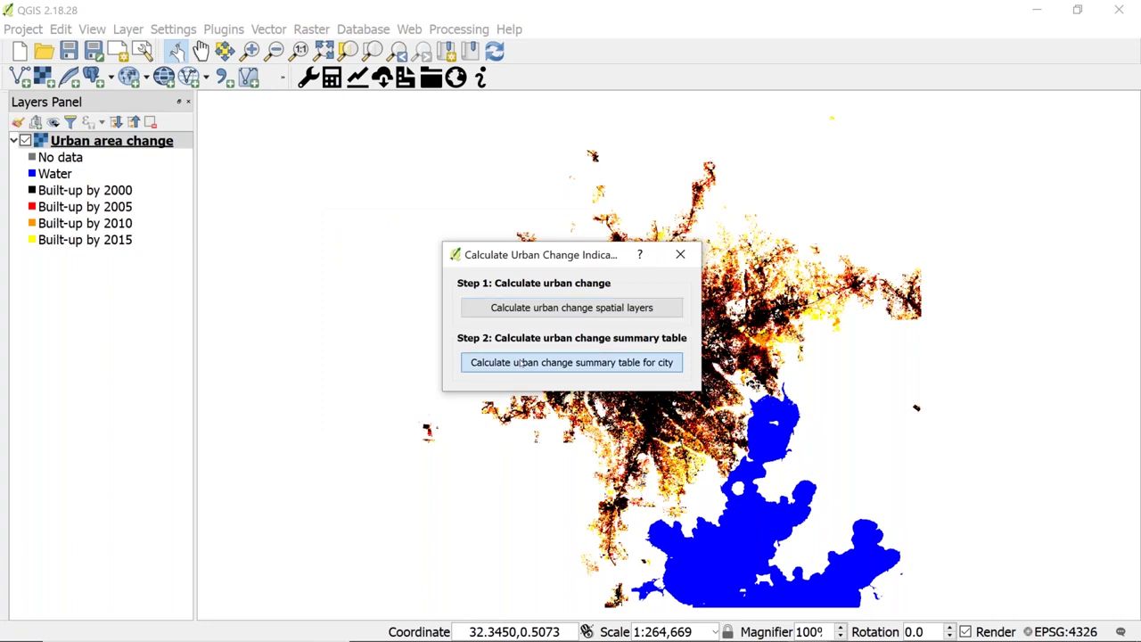
left_click(520, 362)
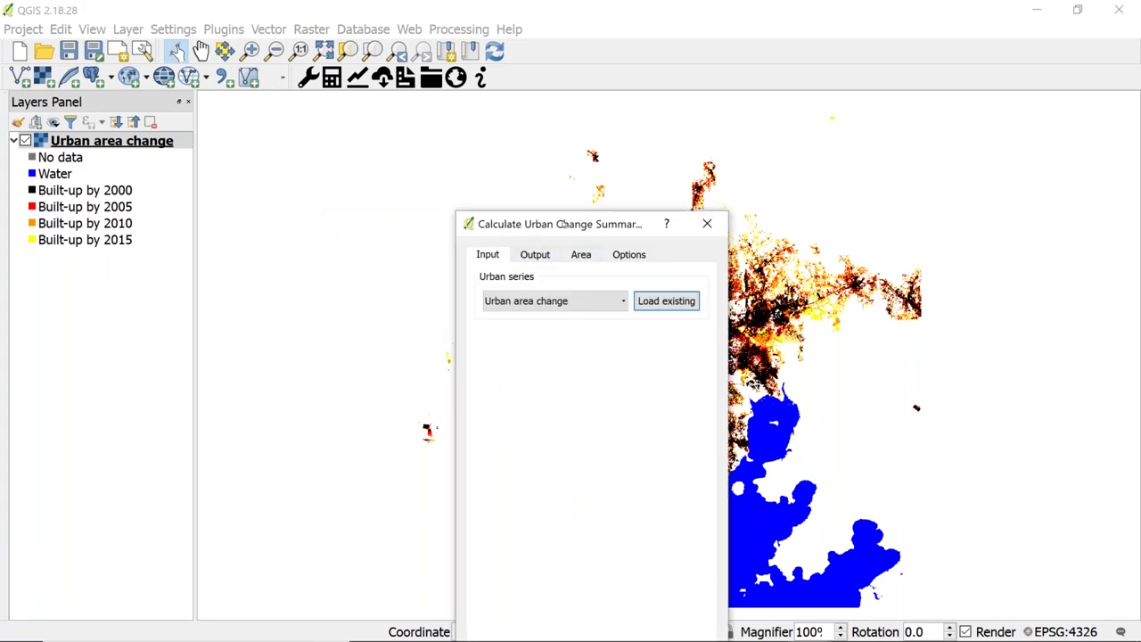
left_click_drag(557, 222, 482, 124)
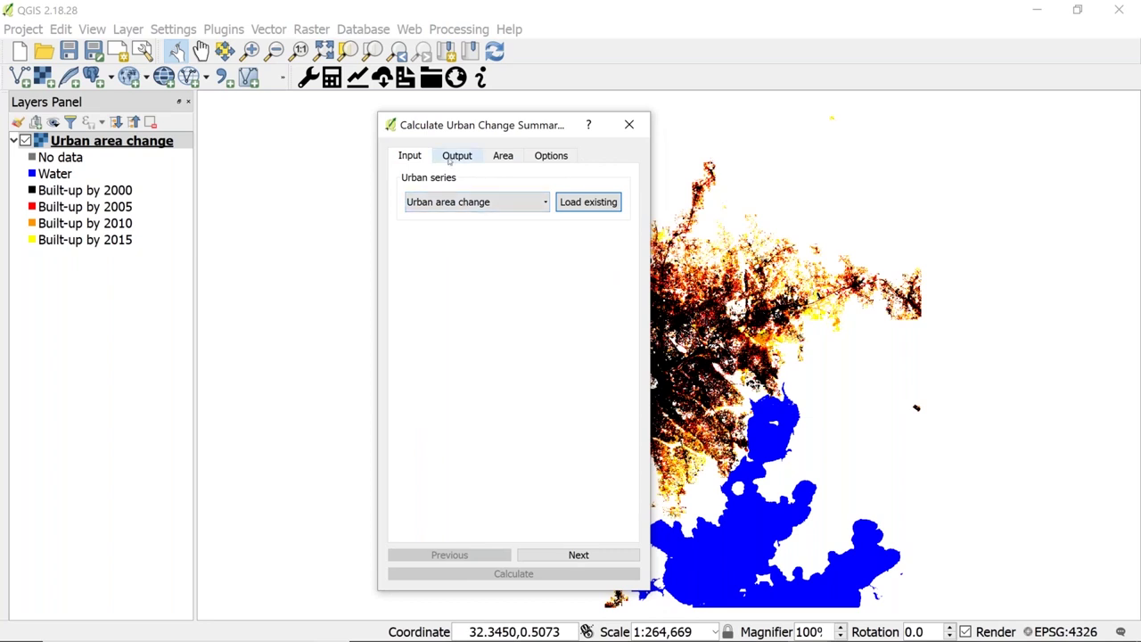
left_click(596, 555)
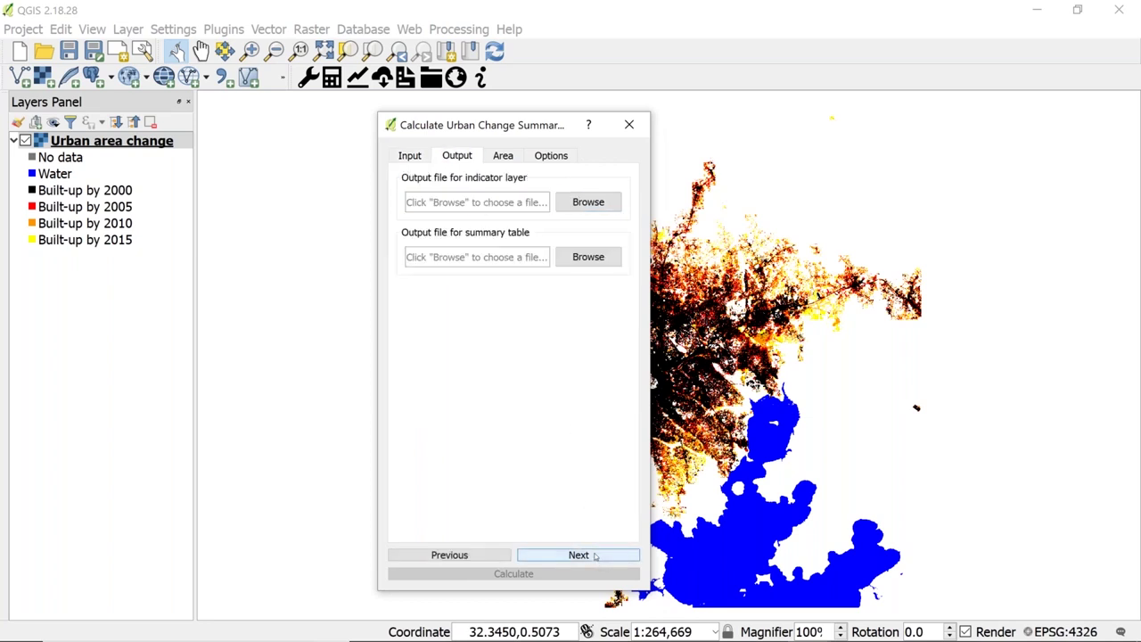
- Save the outputs as Kampala_Uganda_SDG_11_3_1_20km .json indicator layer and .xlsx summary table
left_click(589, 202)
type("SDG_11_3_1_20km")
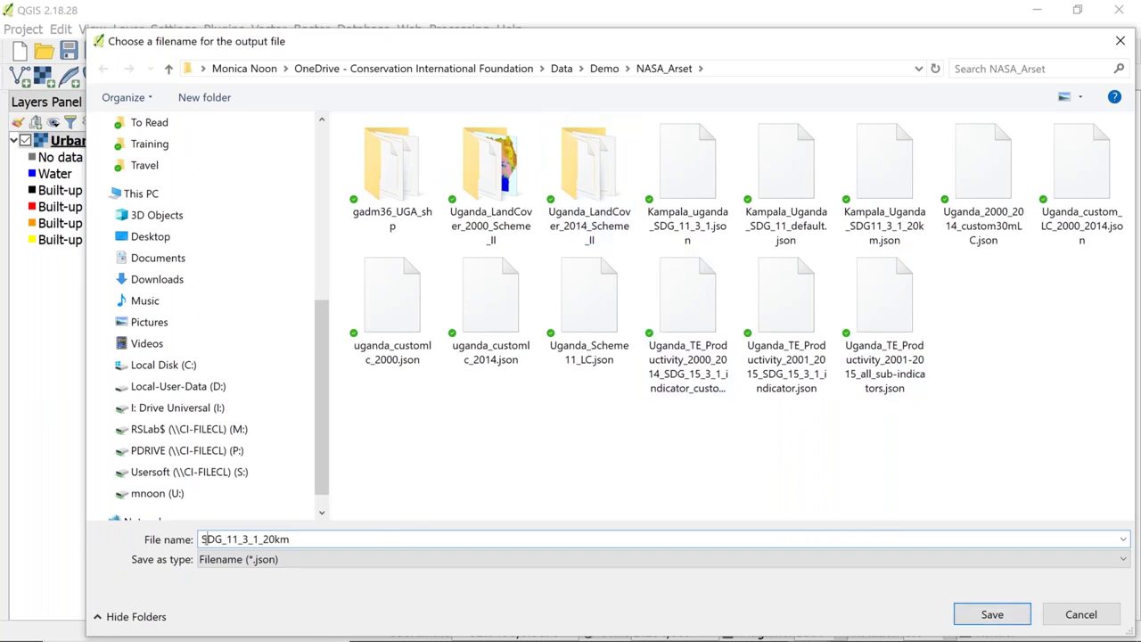
left_click(203, 539)
type("Kampala_")
key("Delete")
type("Uganda_S")
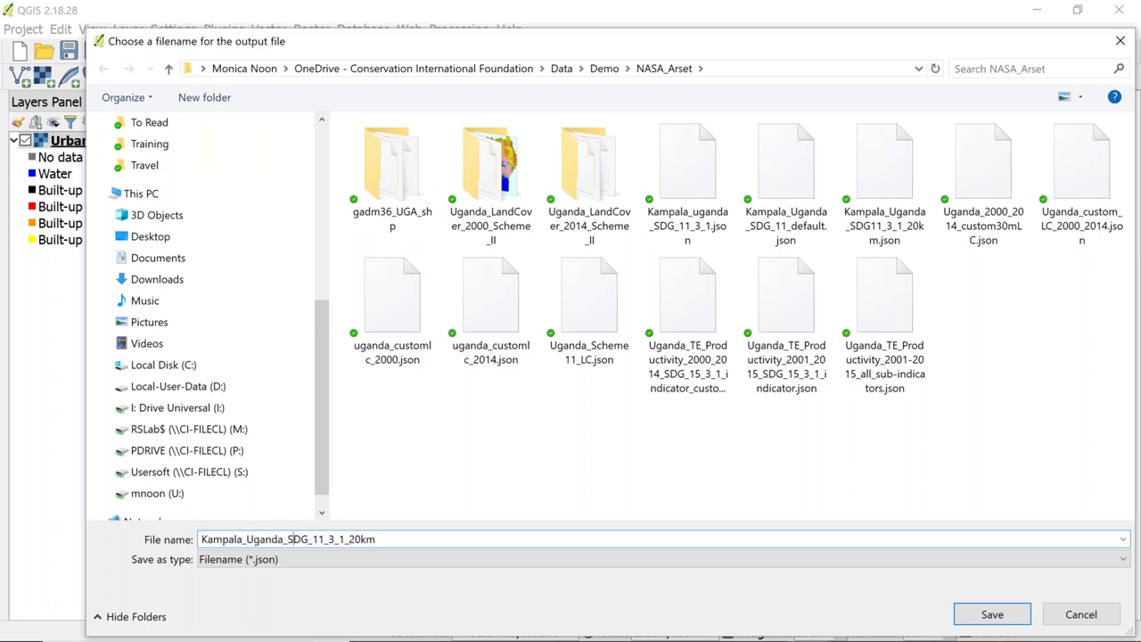
key("ctrl+a")
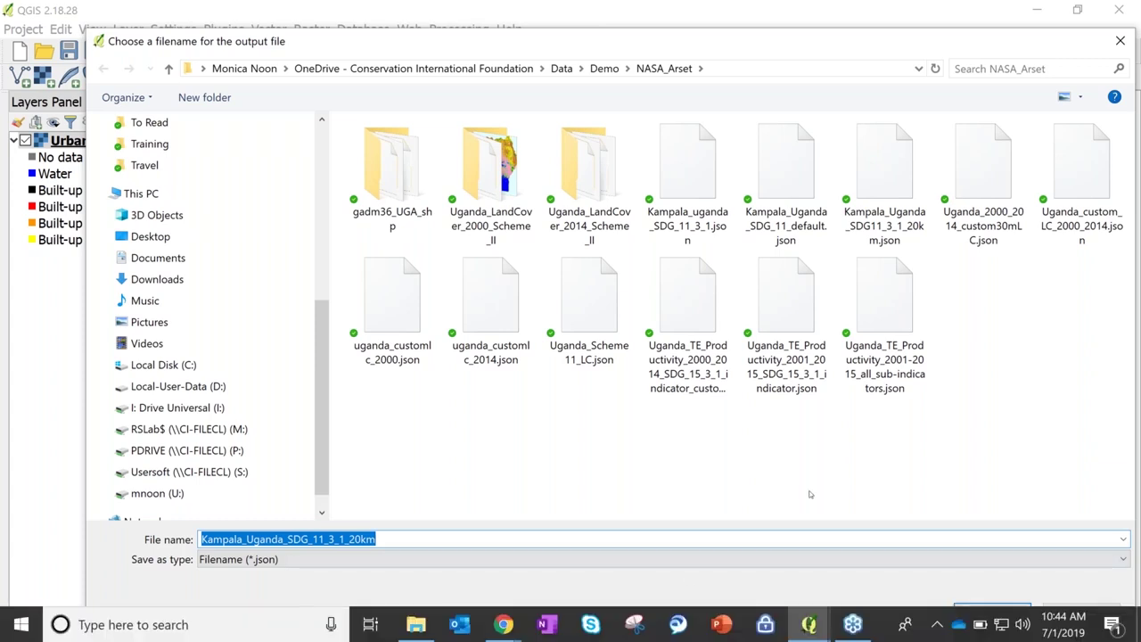
left_click(992, 614)
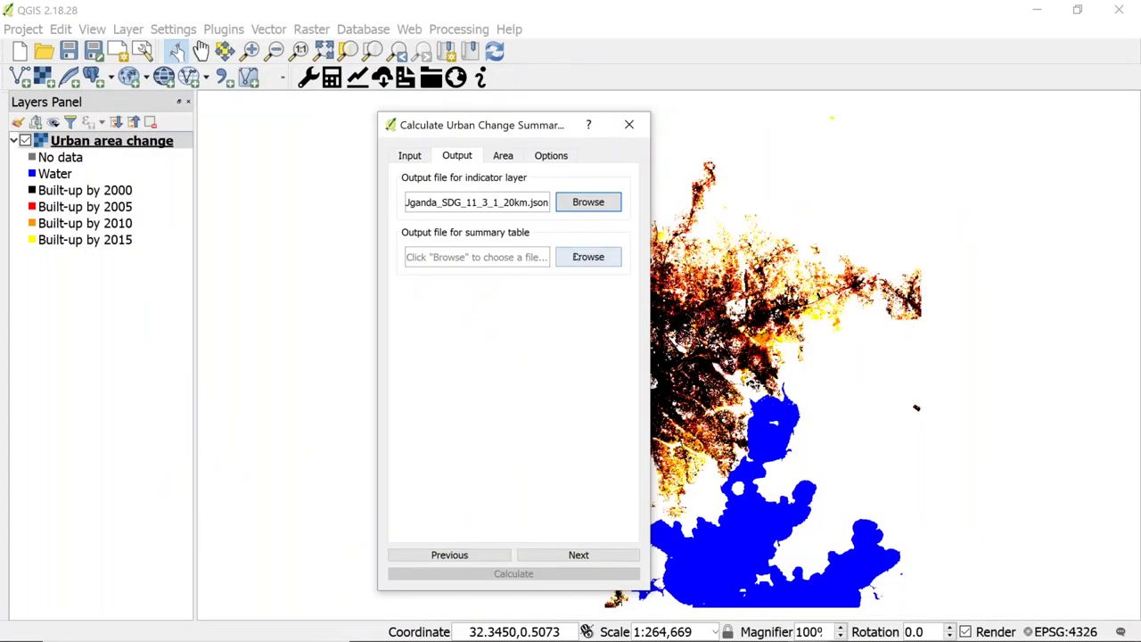
left_click(588, 256)
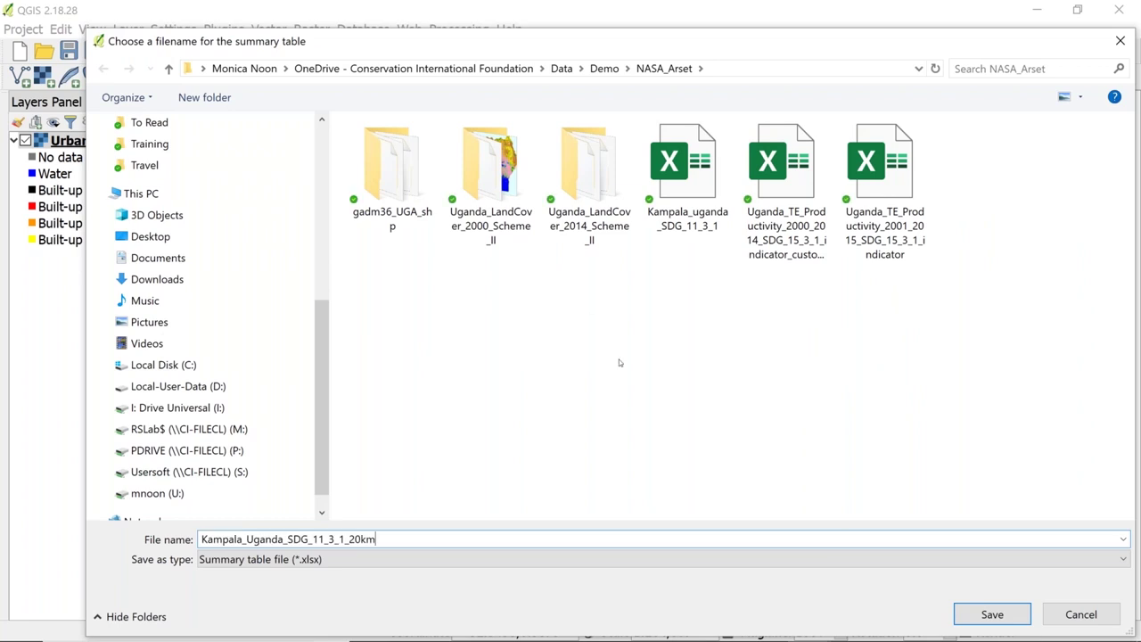
left_click(983, 612)
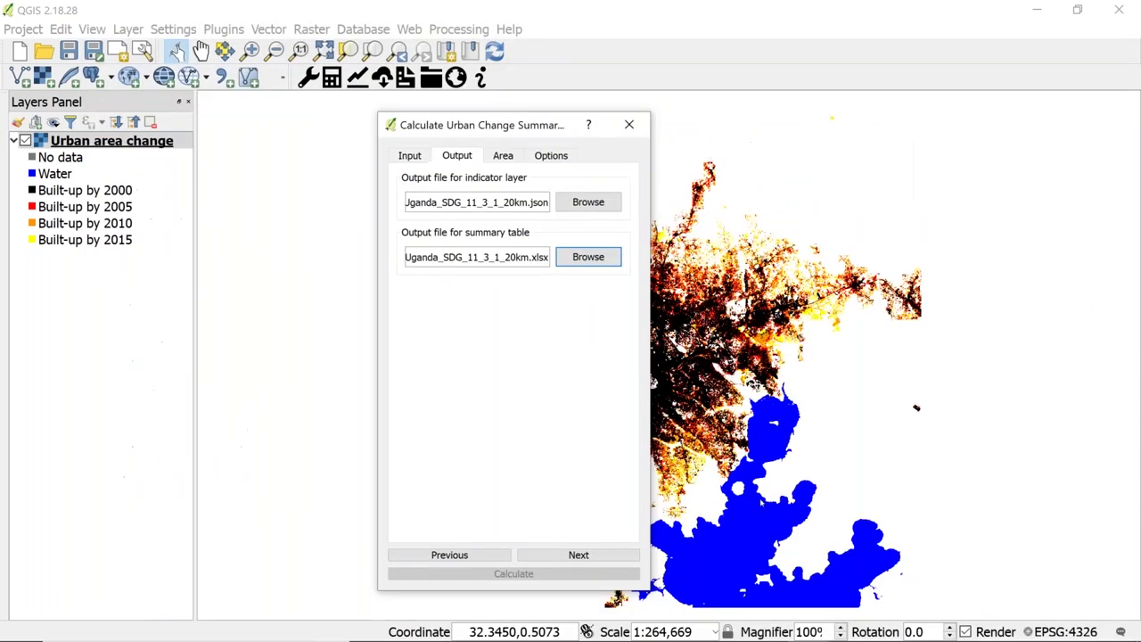
left_click(579, 554)
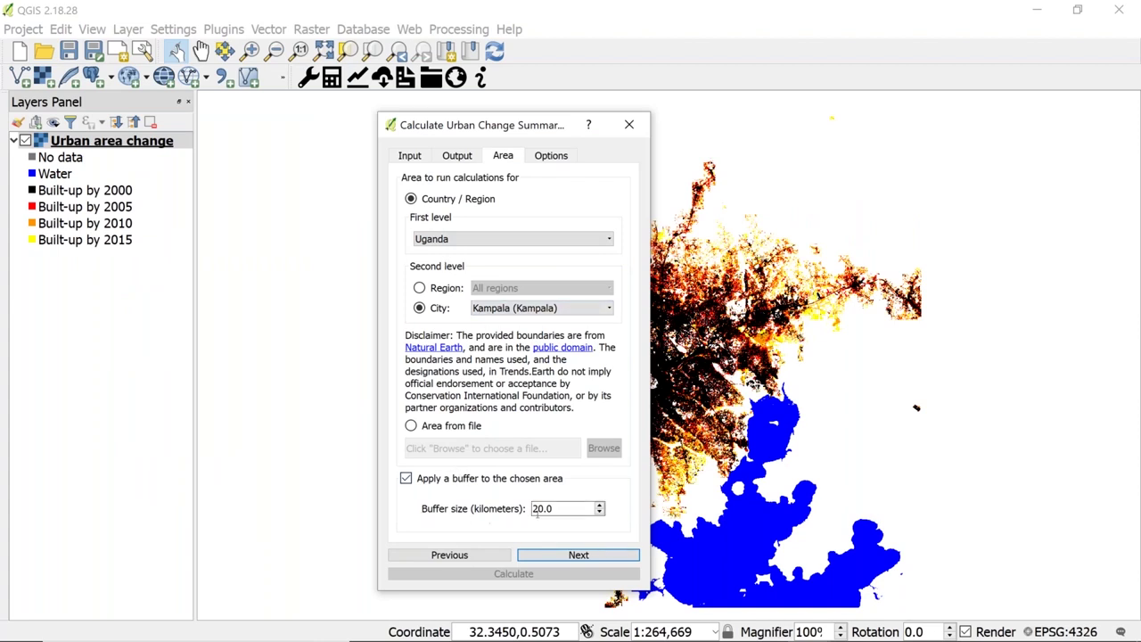
- Append '_final' to the task name (Kampala_Uganda_SDG11_3_1_final) and run the SDG 11.3.1 summary calculation
left_click(559, 557)
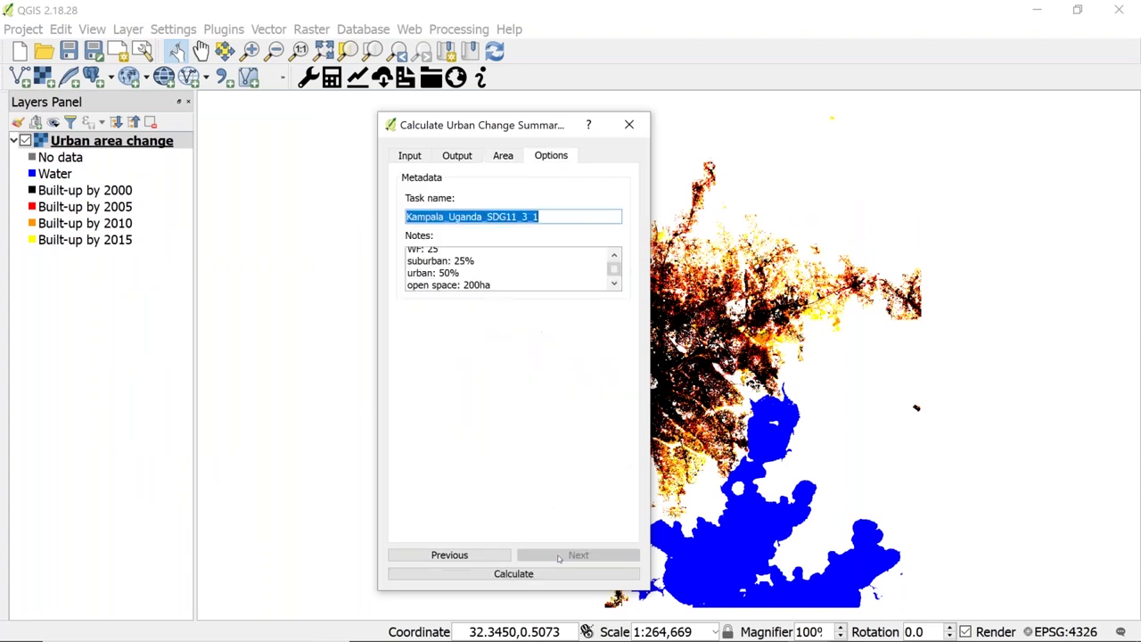
left_click(547, 221)
type("_final")
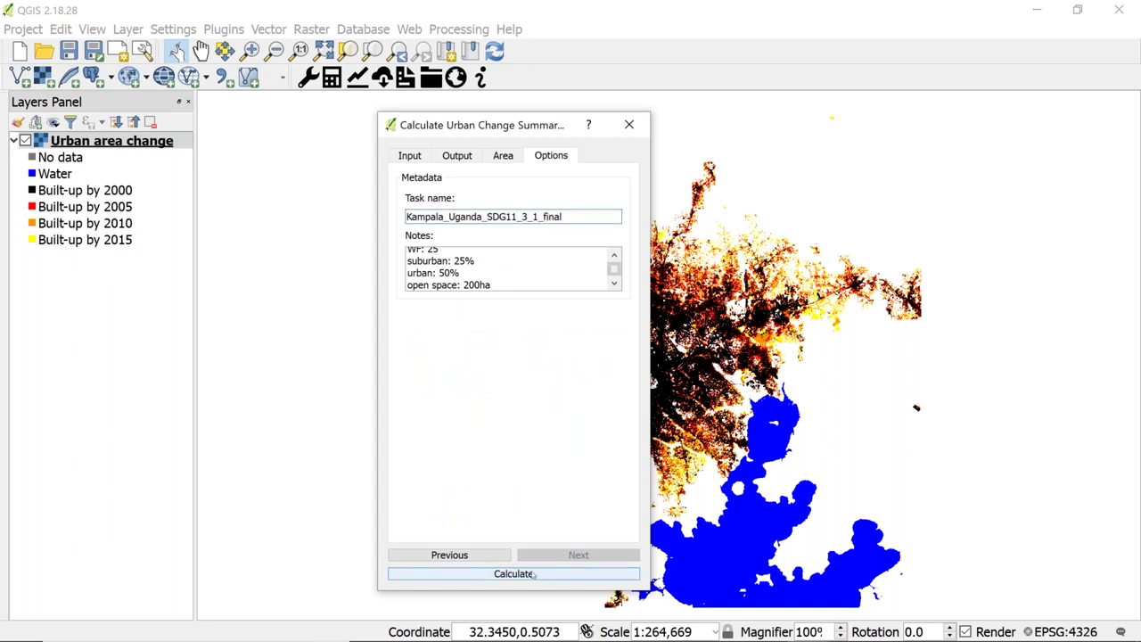
left_click(532, 574)
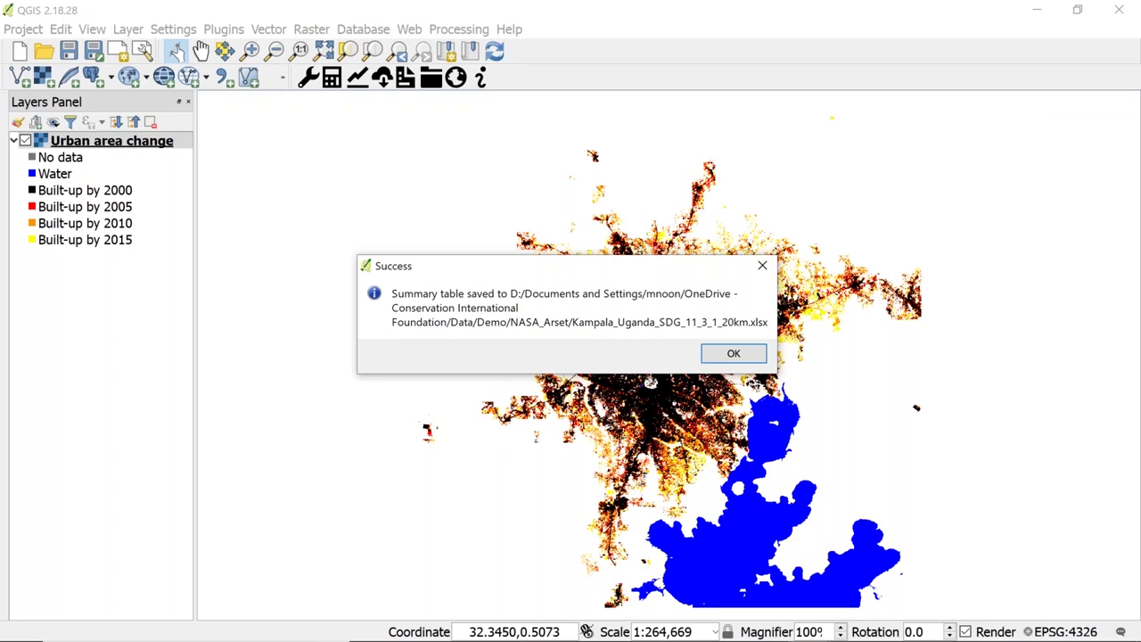
- Dismiss the confirmation, select the Kampala_uganda_SDG_11_3_1 workbook in NASA_Arset, and hide Urban area change
left_click(709, 358)
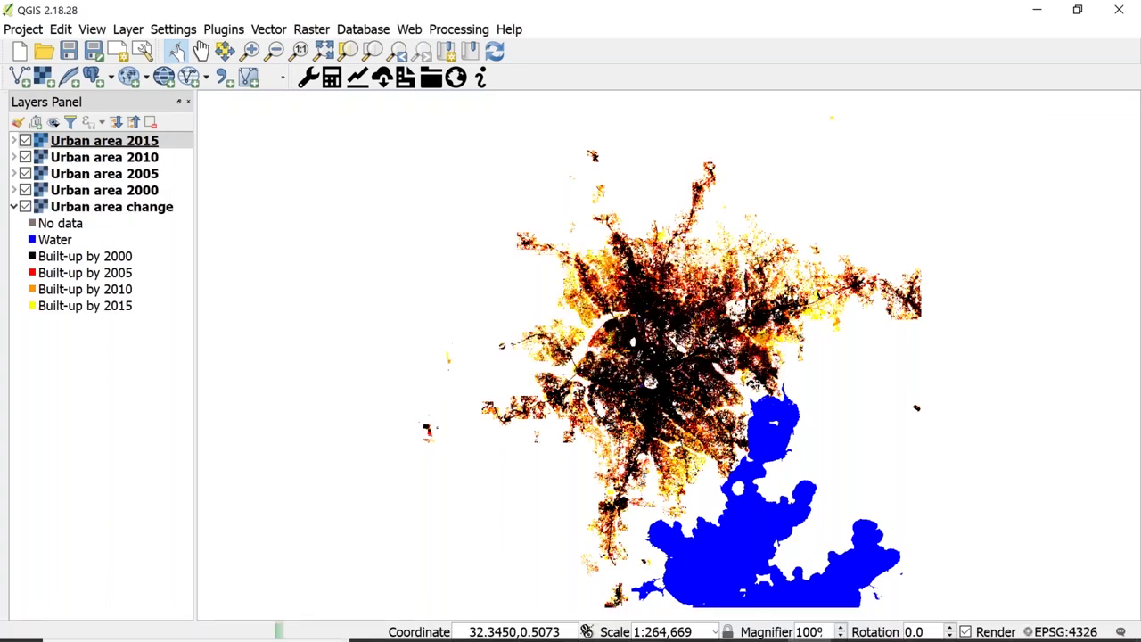
left_click(415, 624)
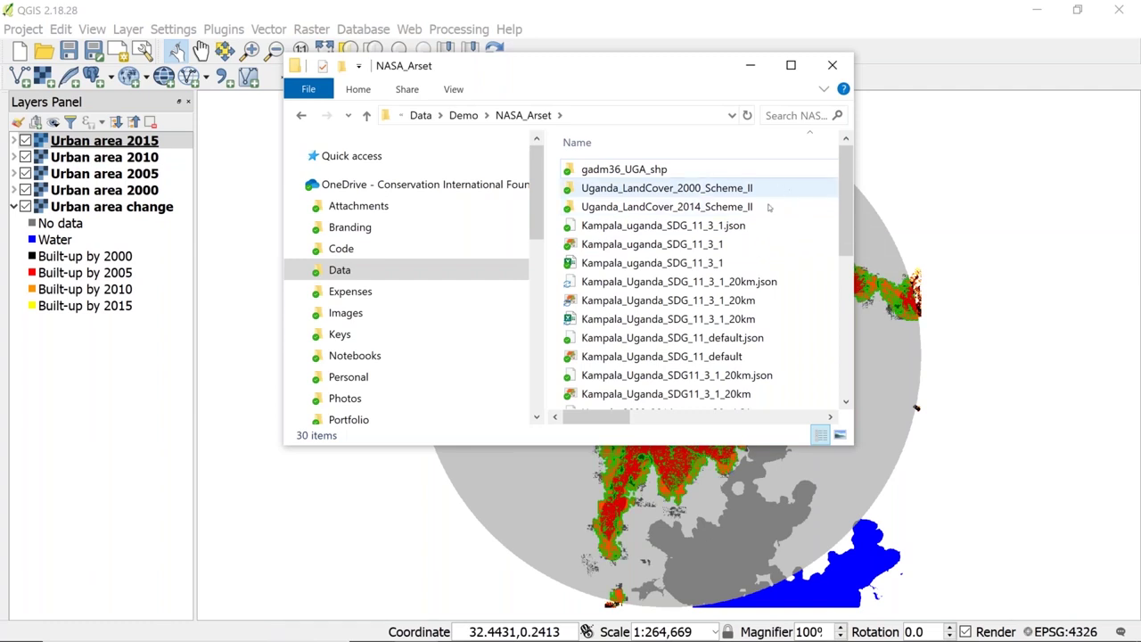
left_click(660, 262)
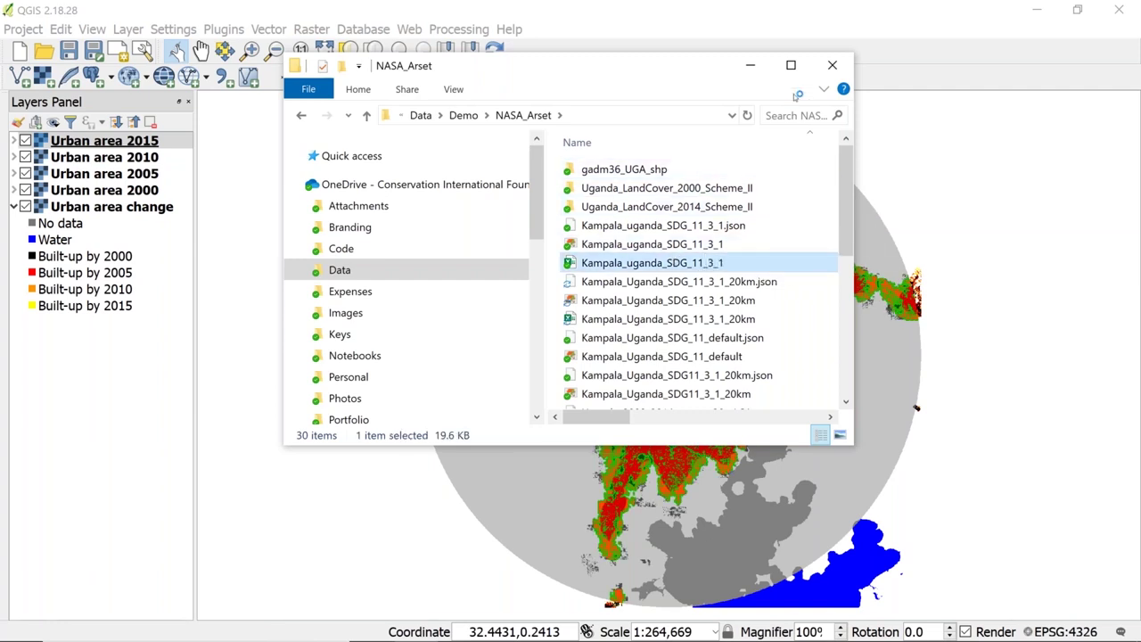
left_click(751, 70)
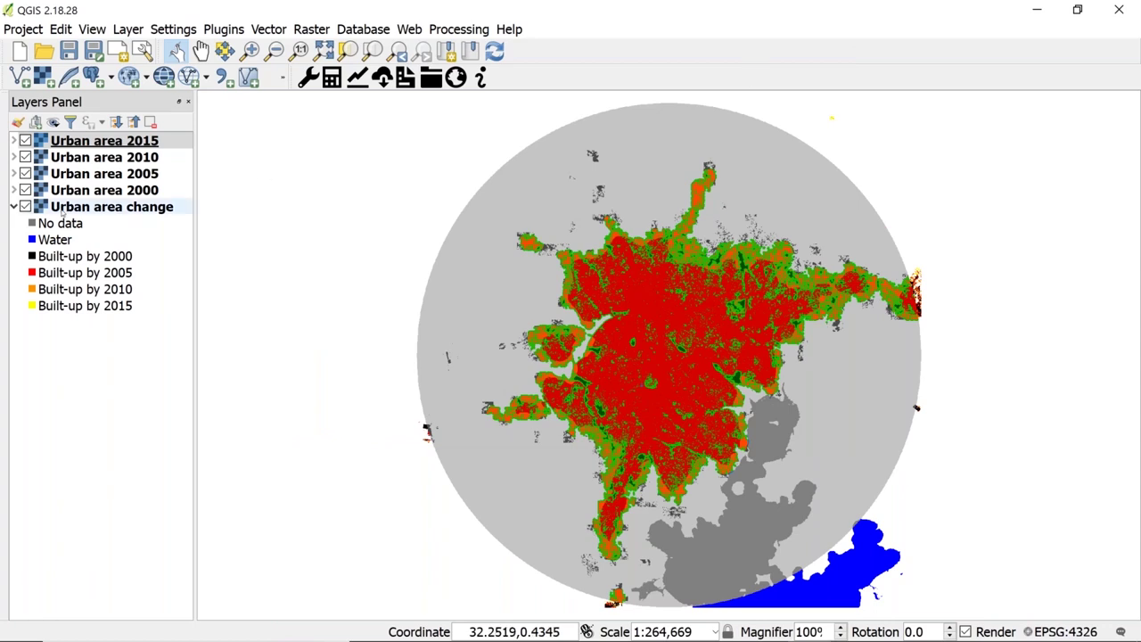
left_click(25, 207)
- Expand the Urban area 2015 legend and toggle the 2000 and 2005 layers to compare extents
left_click(14, 207)
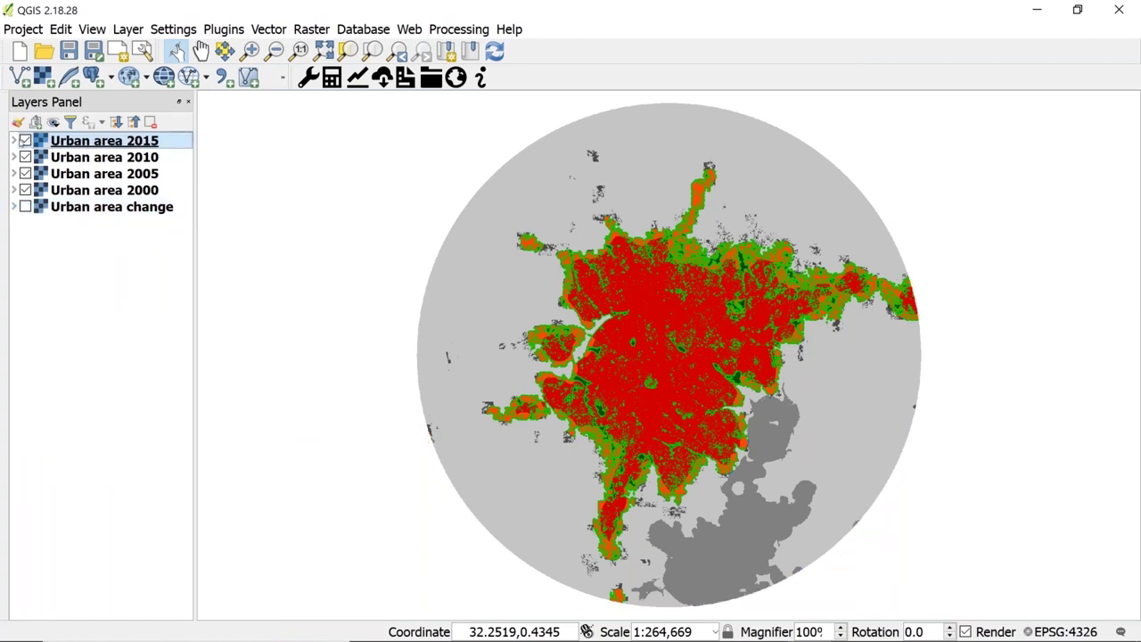
left_click(14, 141)
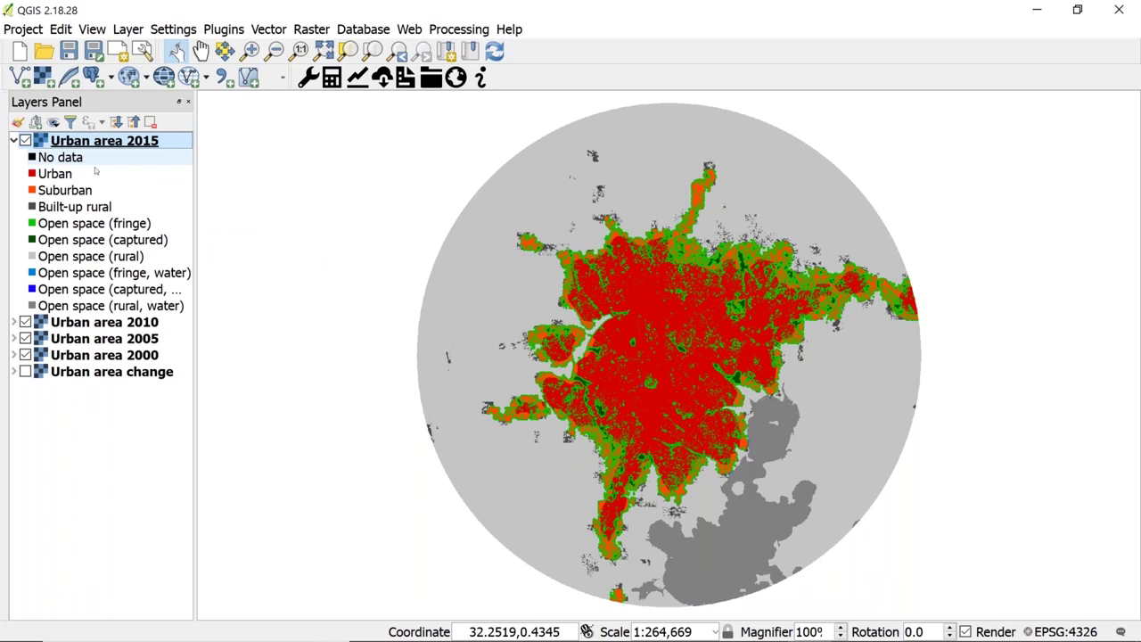
left_click(25, 339)
left_click(25, 355)
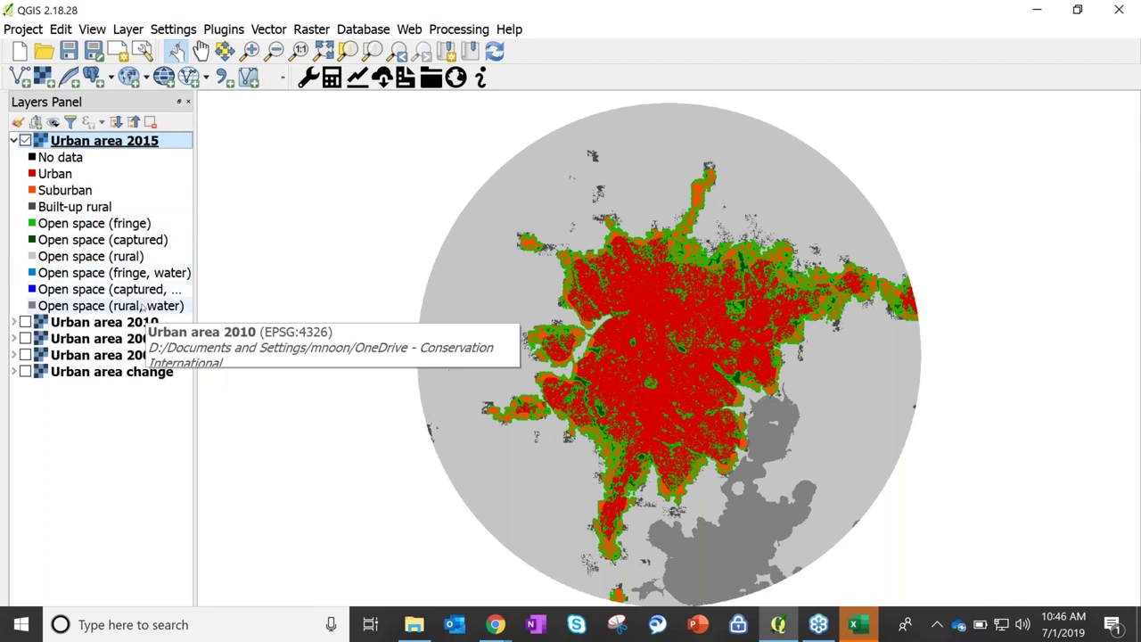
left_click(25, 355)
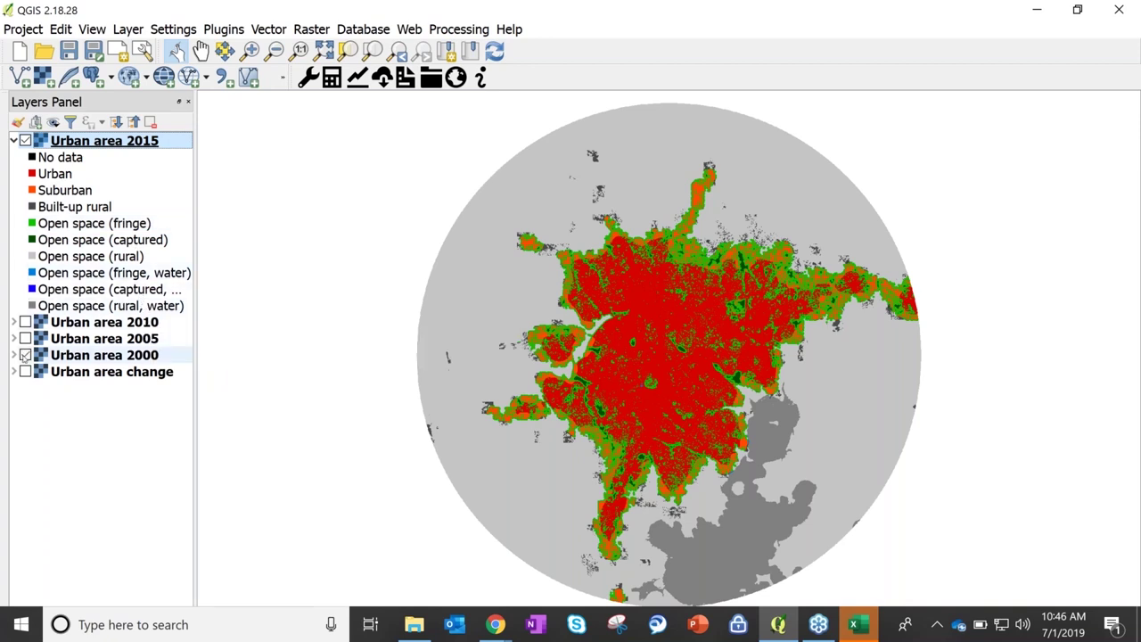
left_click(25, 339)
left_click(25, 322)
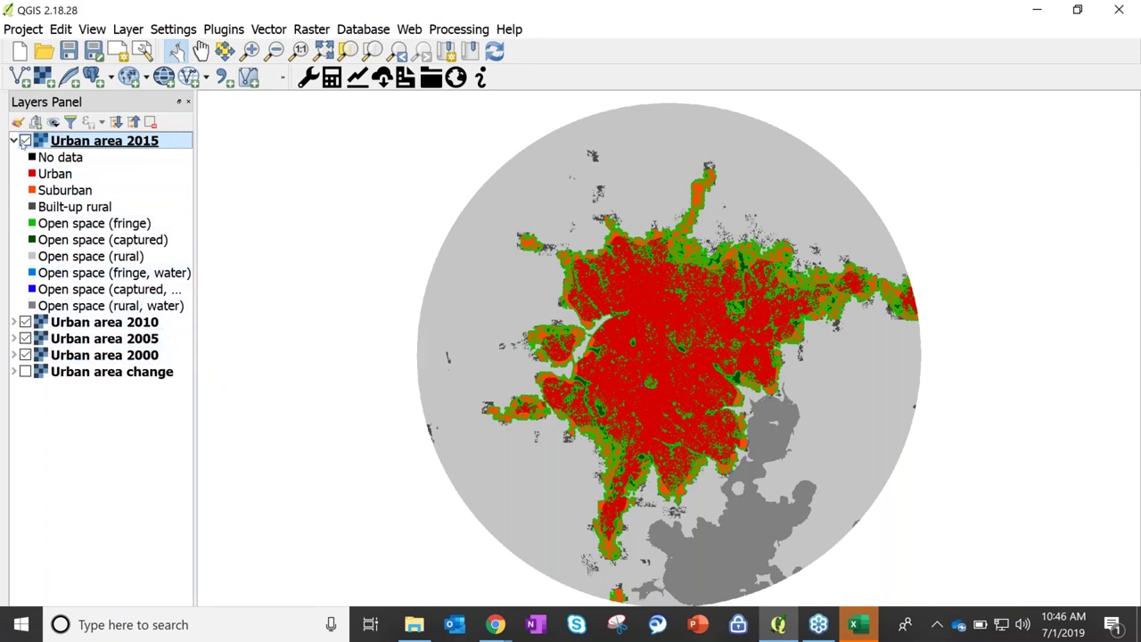
- Hide the 2000–2015 urban area layers, show Urban area change, and recover the workbook in Excel
left_click(25, 141)
left_click(25, 322)
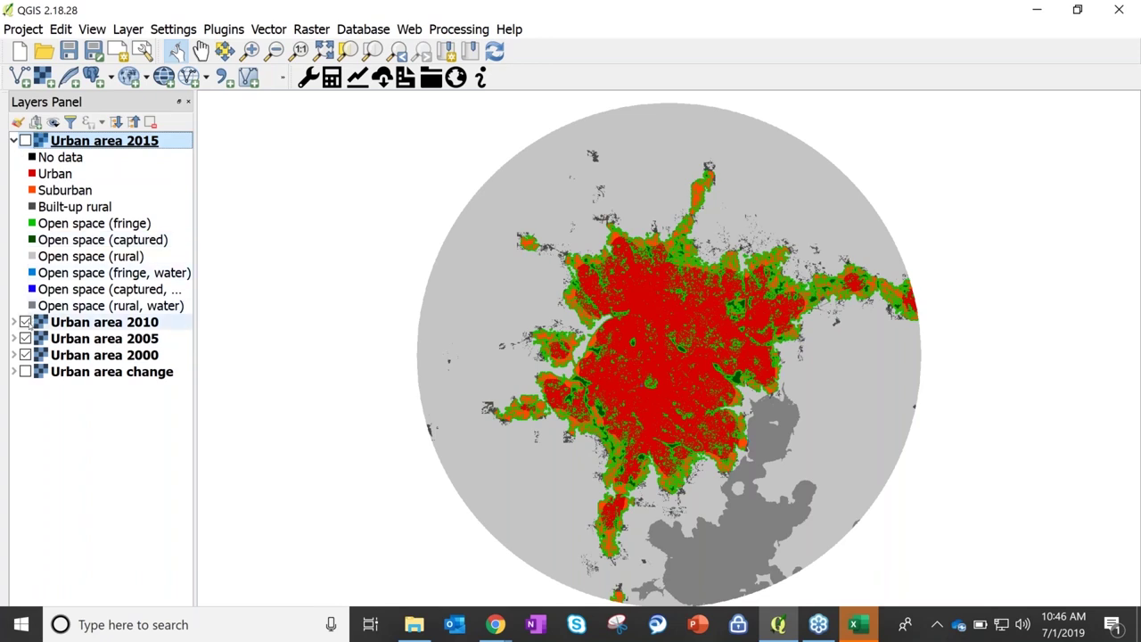
left_click(25, 339)
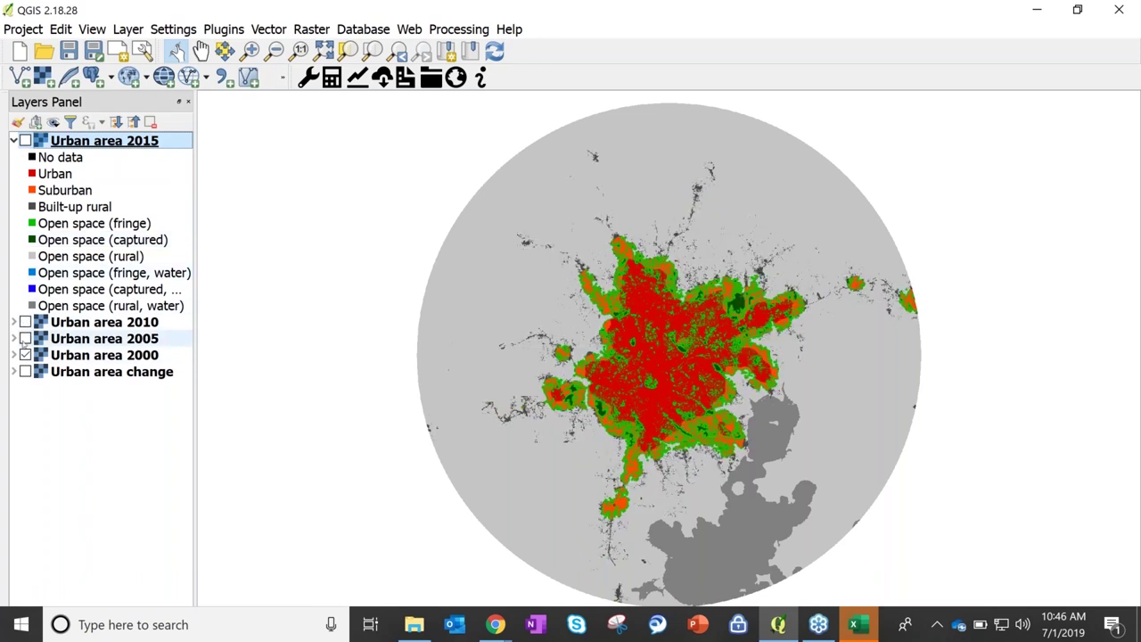
left_click(25, 355)
left_click(25, 372)
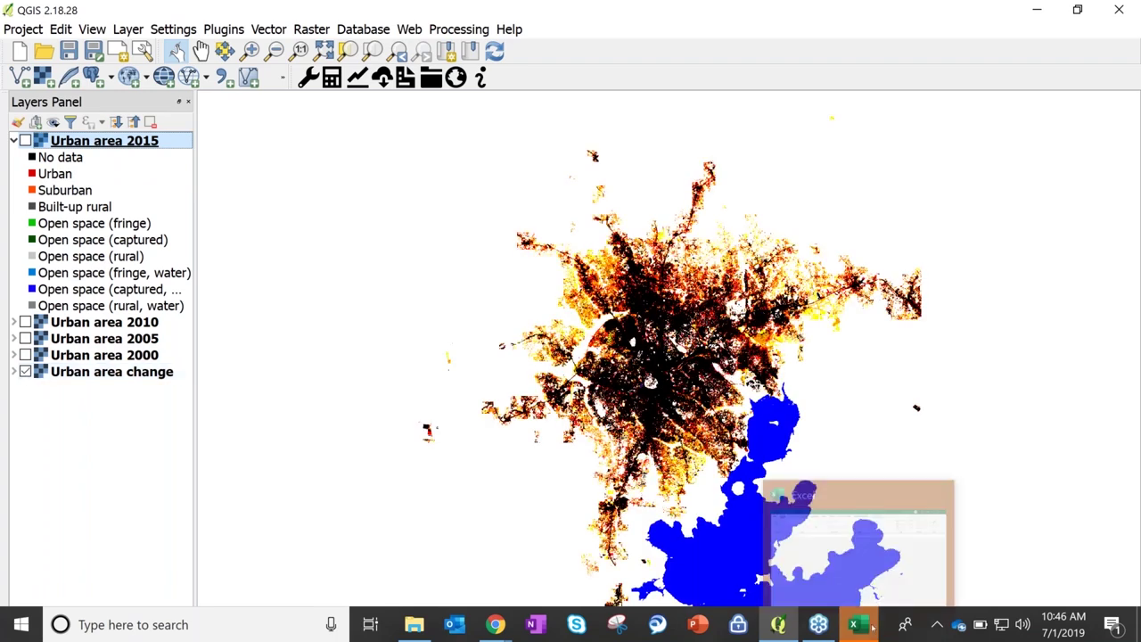
left_click(870, 626)
left_click(545, 379)
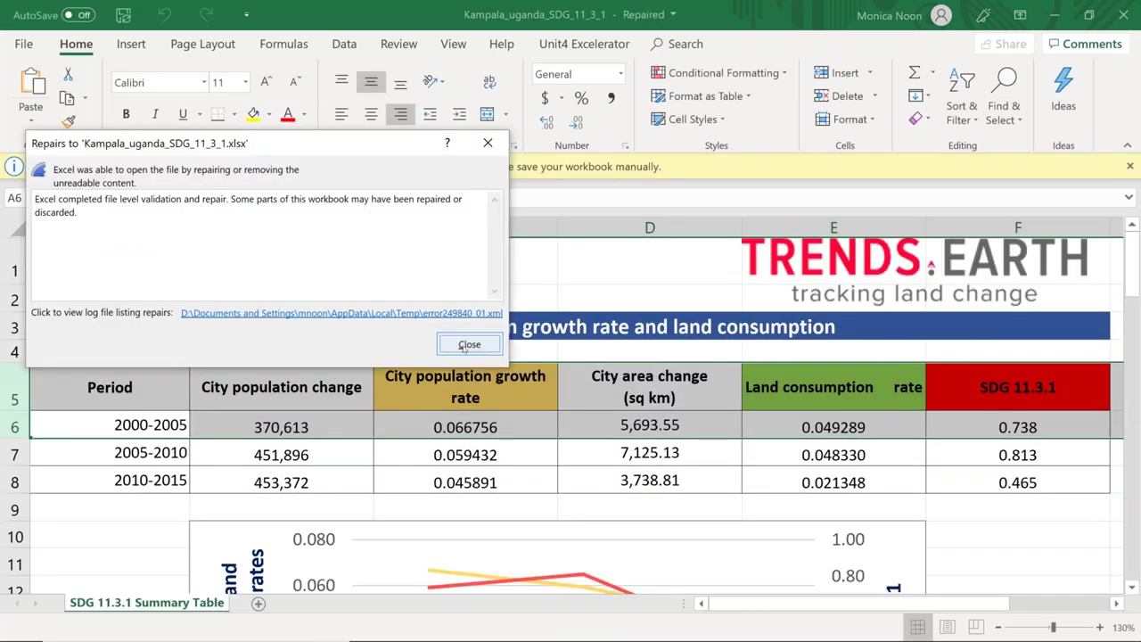
- Close the repairs report and inspect the SDG 11.3.1 formula in cell F8
left_click(467, 345)
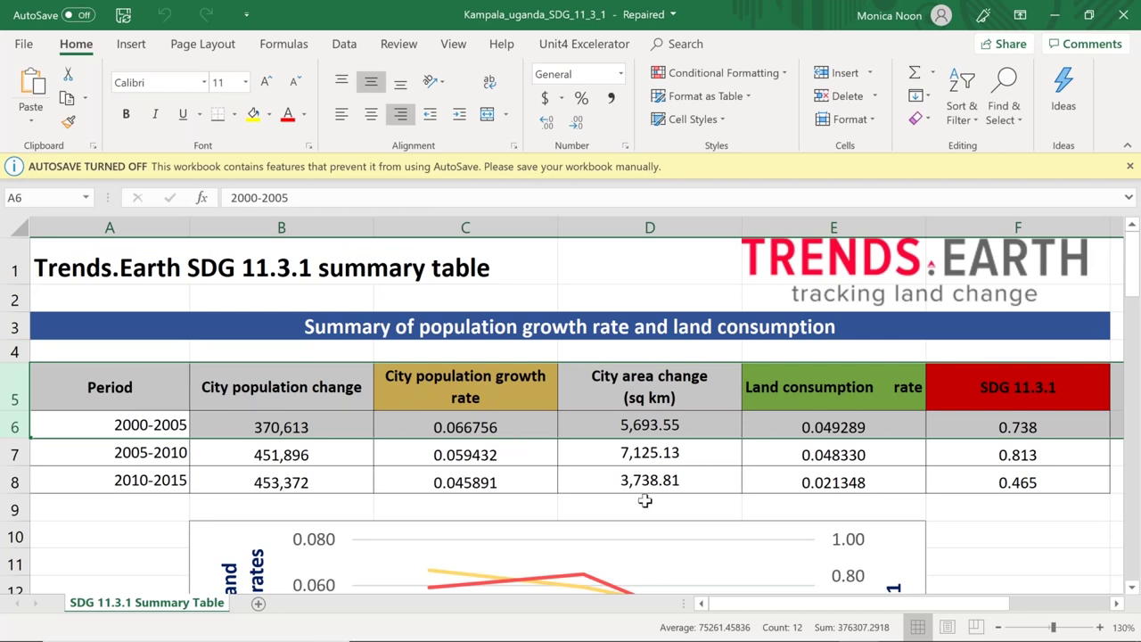
left_click_drag(830, 611, 880, 615)
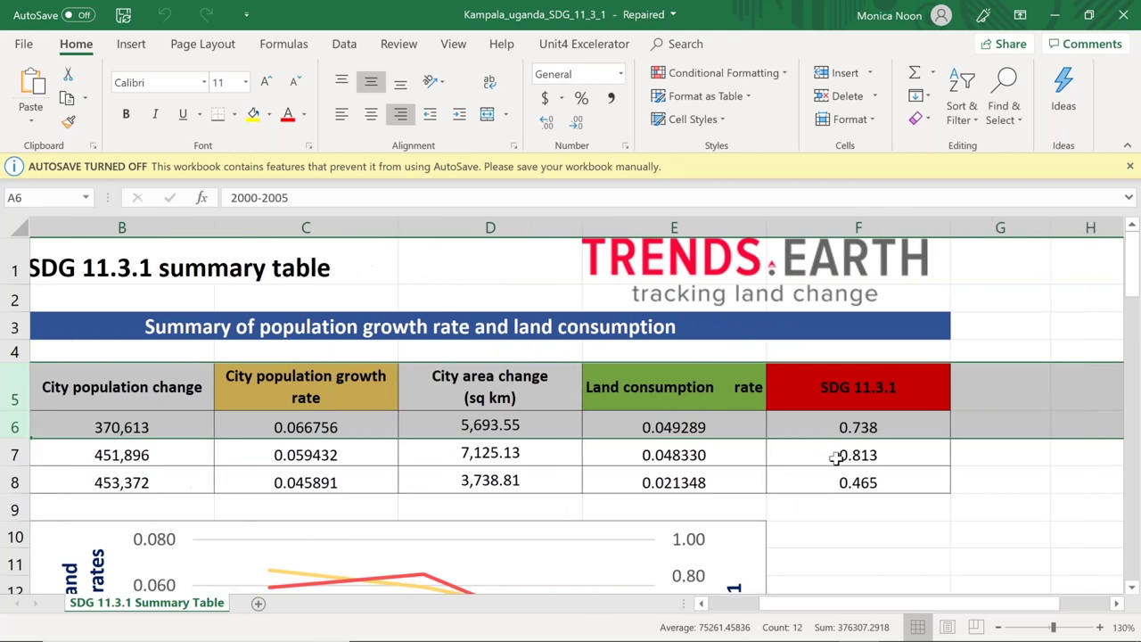
left_click_drag(796, 614, 756, 621)
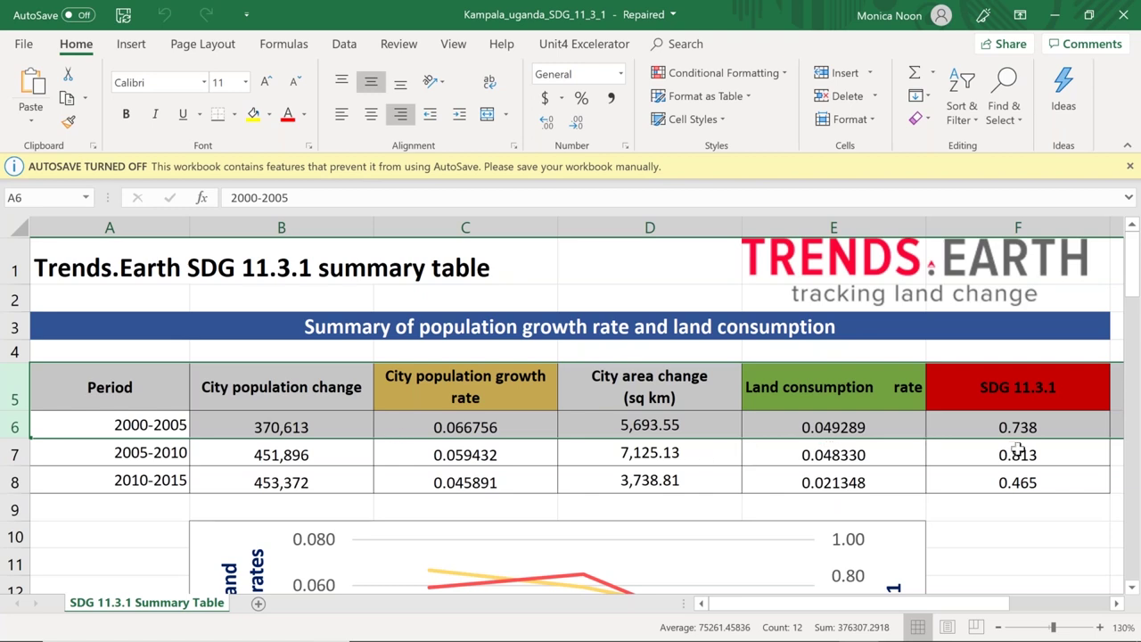
left_click(1032, 474)
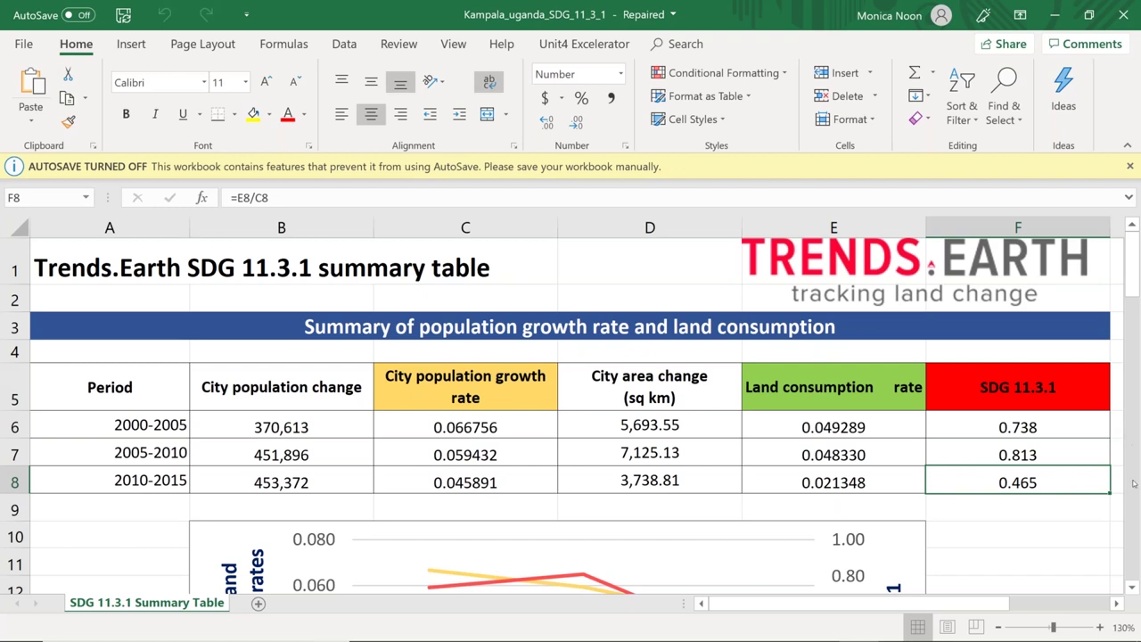
- Scroll down to view the trend chart below the table, then return to QGIS
left_click(1133, 587)
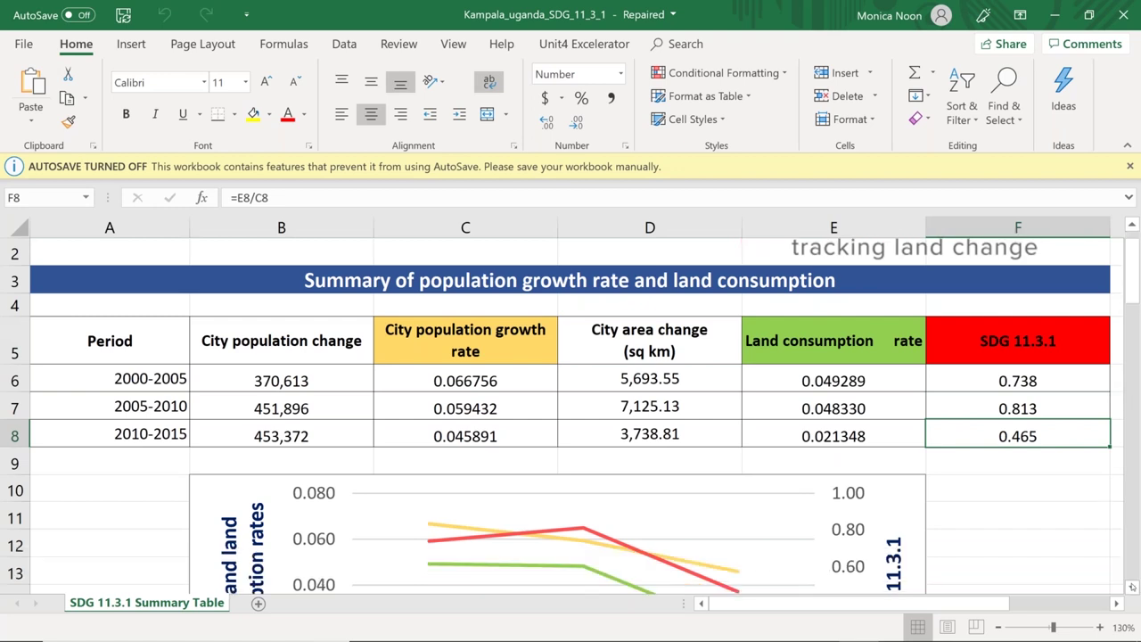
left_click(1133, 587)
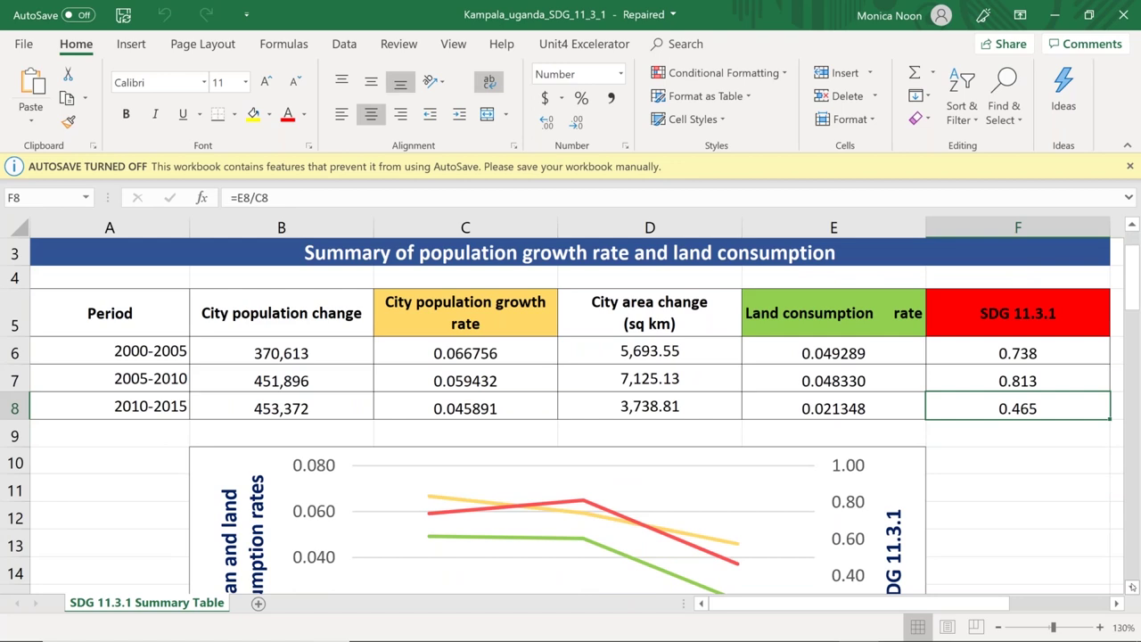
left_click(1133, 586)
left_click(1132, 587)
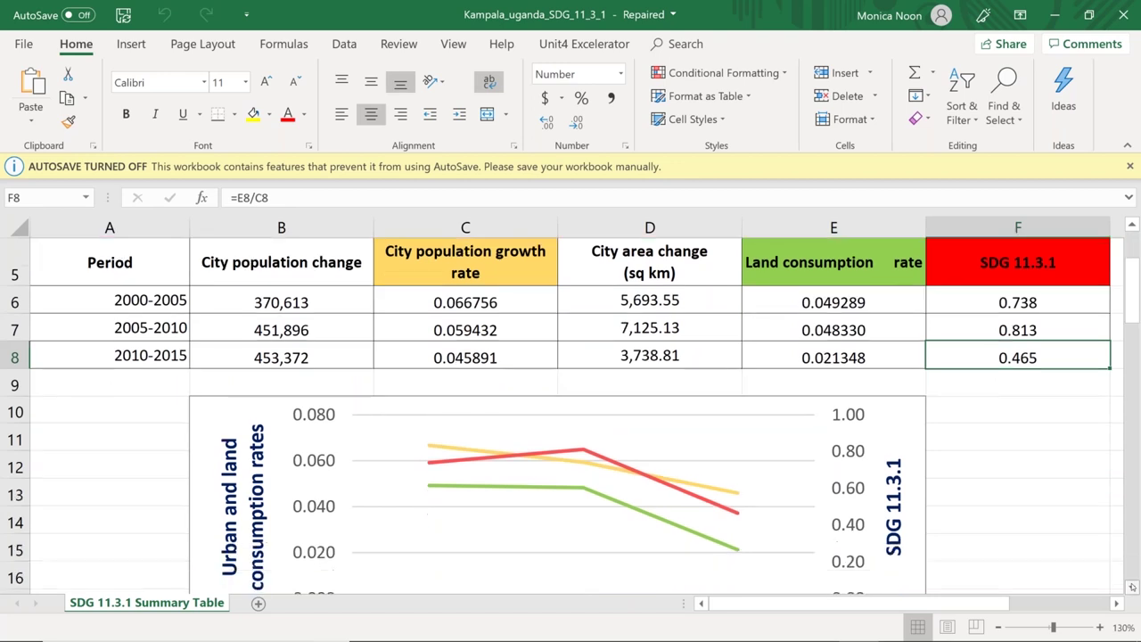
left_click(1132, 587)
left_click(1133, 587)
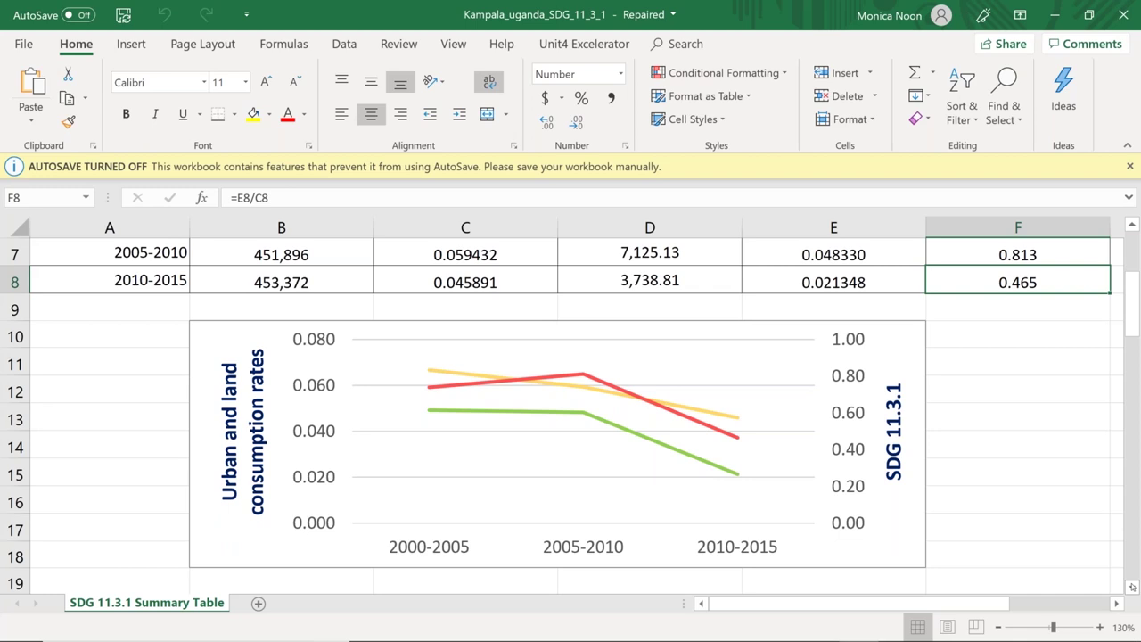
left_click(1054, 22)
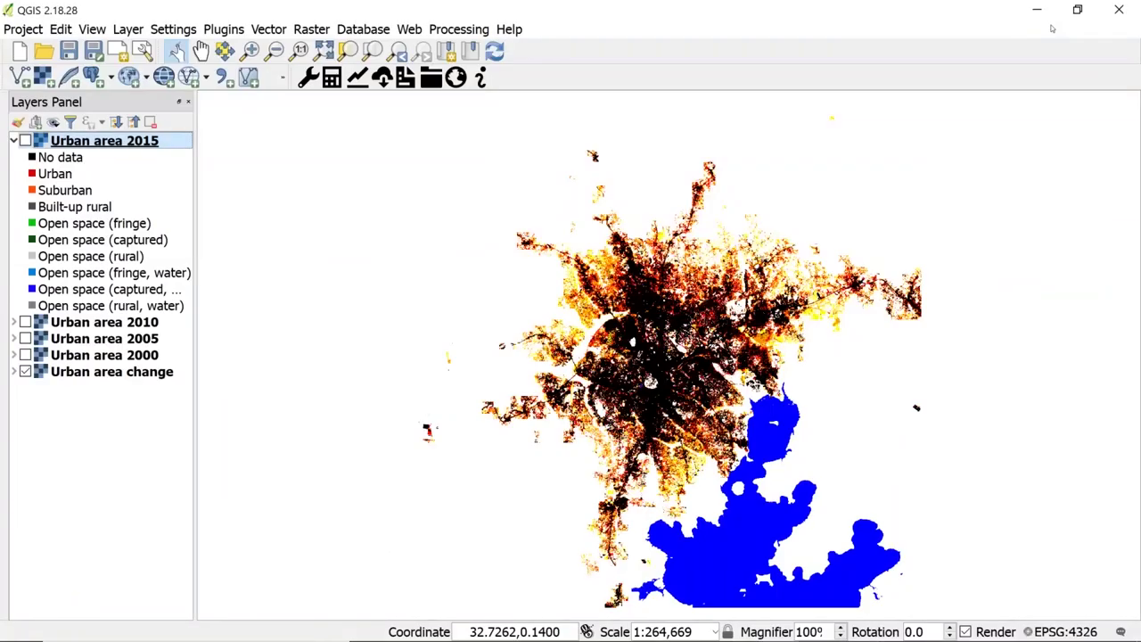
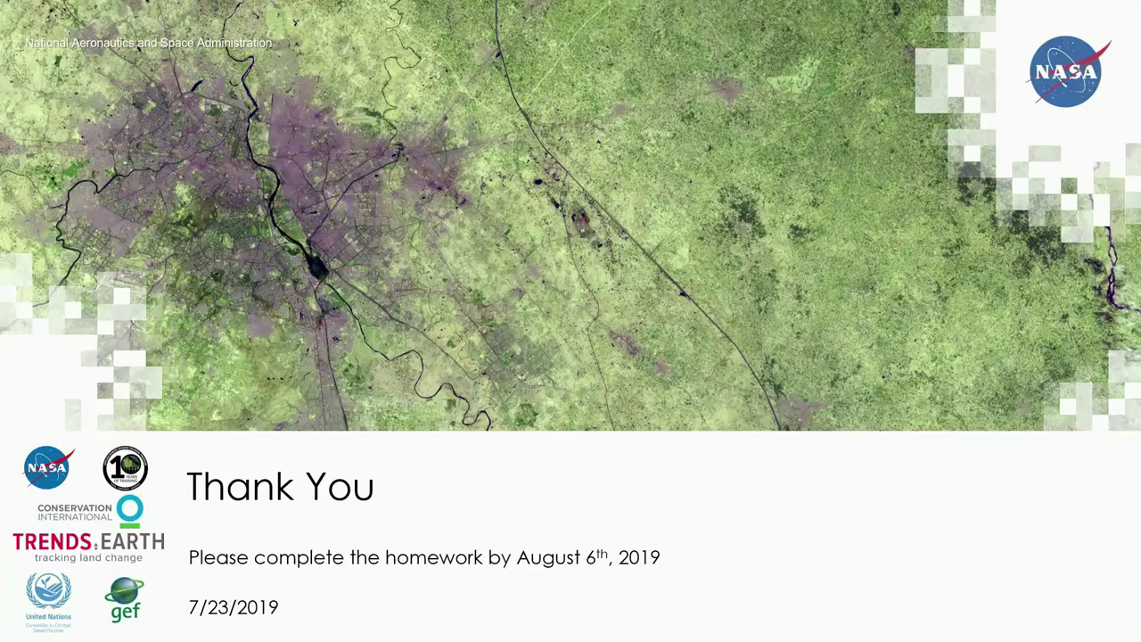
- Advance the slideshow one slide, from Thank You to the Question and Answer Session slide
key("Right")
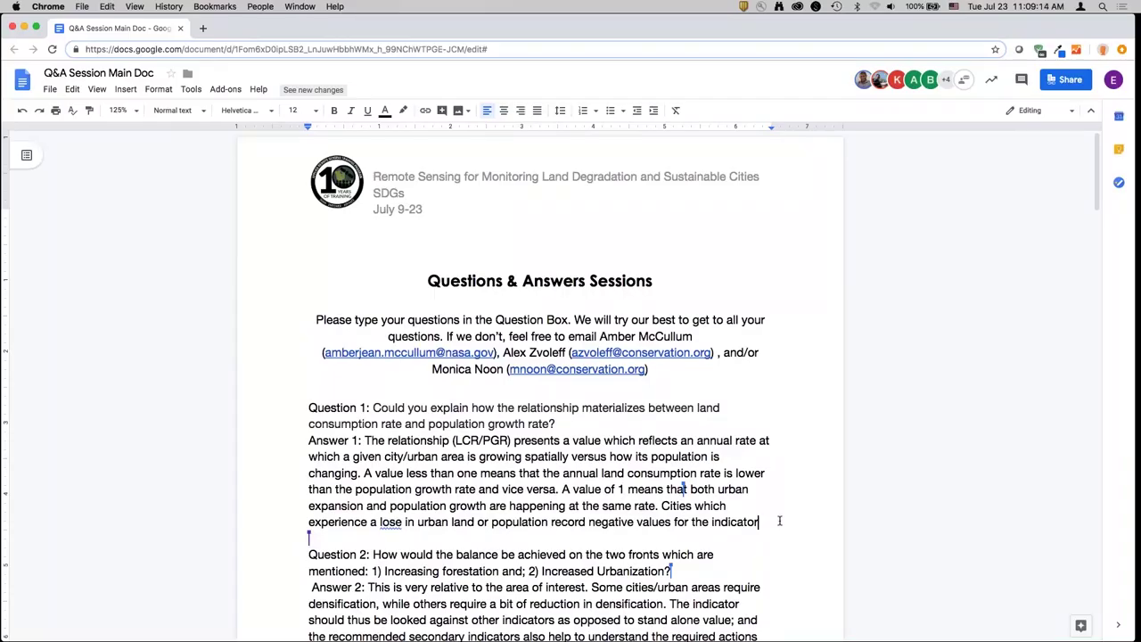
- Add a 'Live Answer: (presenter)' line beneath both Answer 1 and Answer 2
scroll(780, 521, "down", 3)
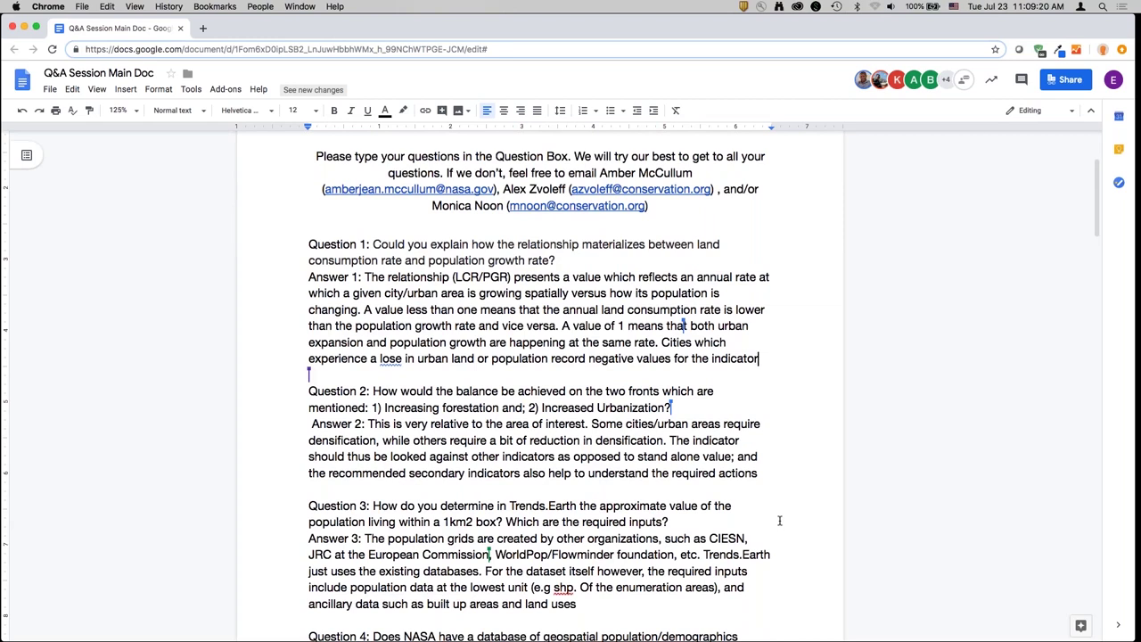
key("Return")
type("Live Answer:")
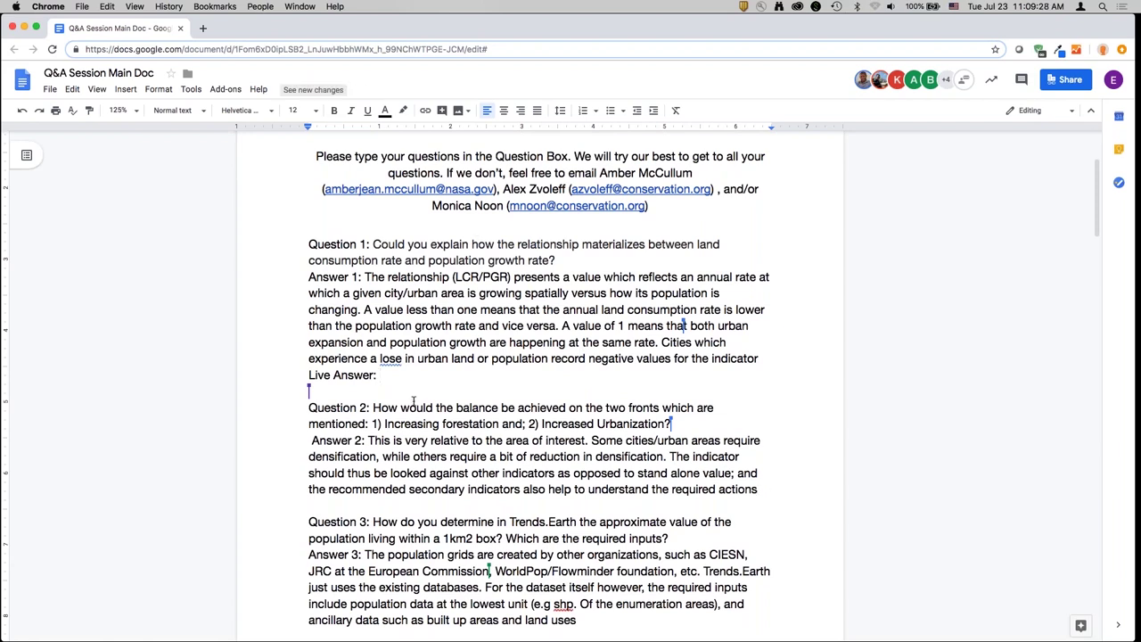
type("(Den")
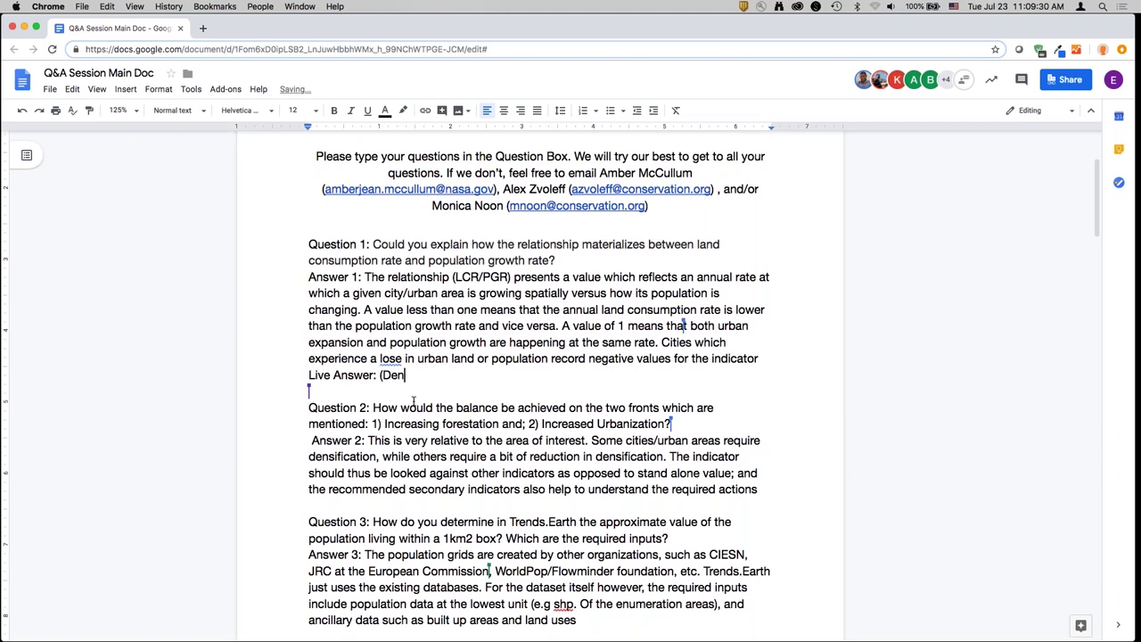
type("nis)")
left_click(321, 501)
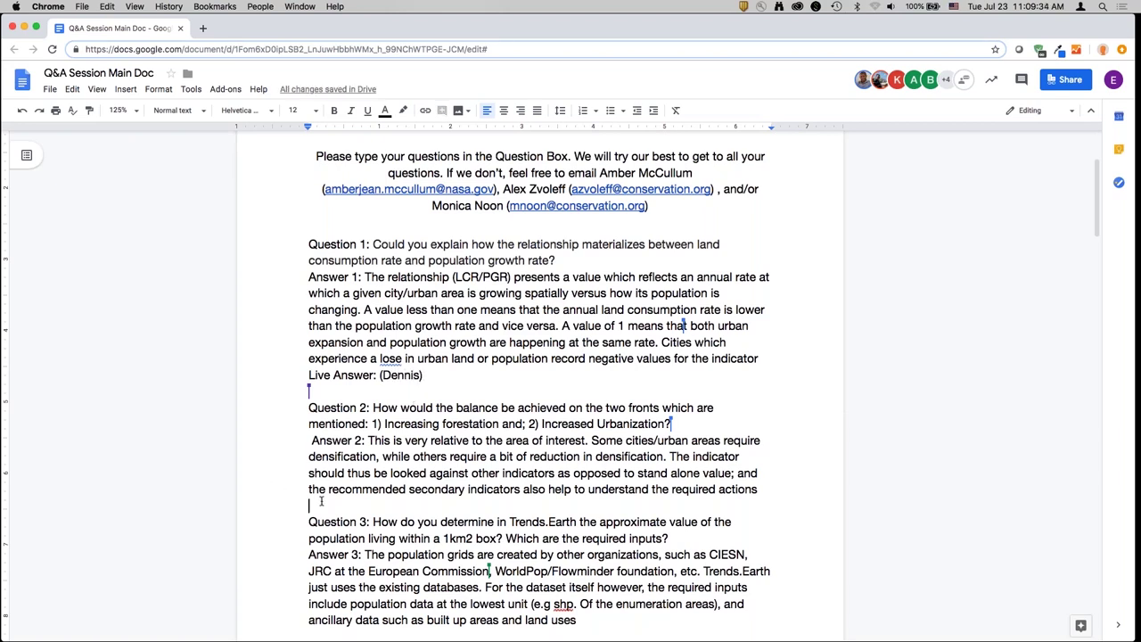
key("Return")
key("Up")
type("Live Answer ")
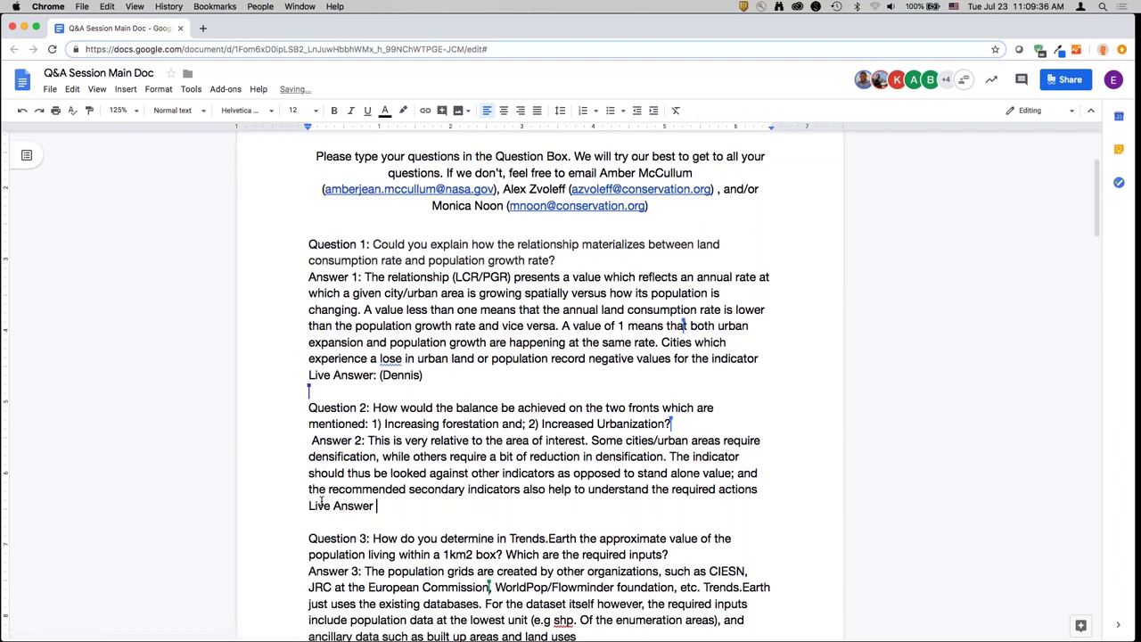
type(": (Dennis)")
double_click(497, 374)
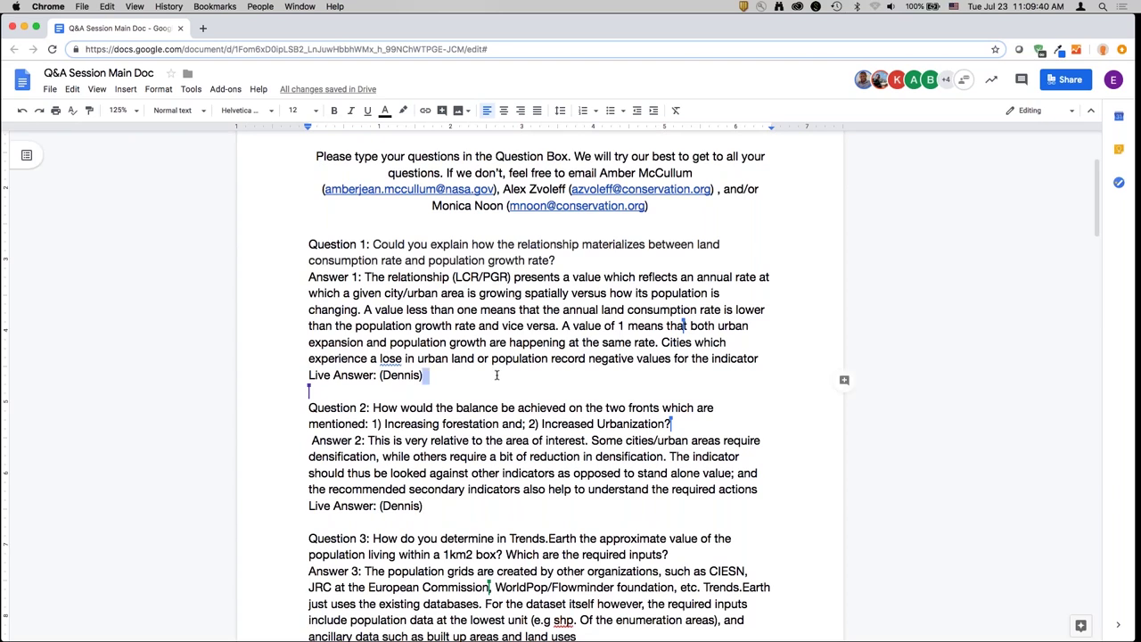
- Change 'lose' to 'loss' in Answer 1's last sentence
left_click(500, 374)
key("XF86AudioRaiseVolume")
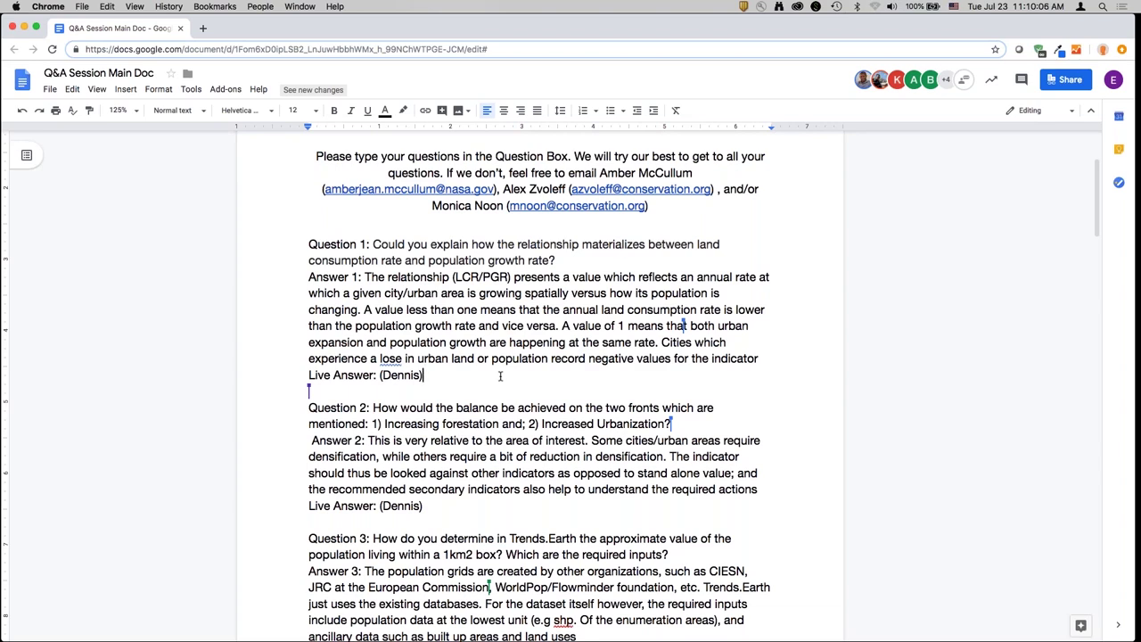
key("XF86AudioRaiseVolume")
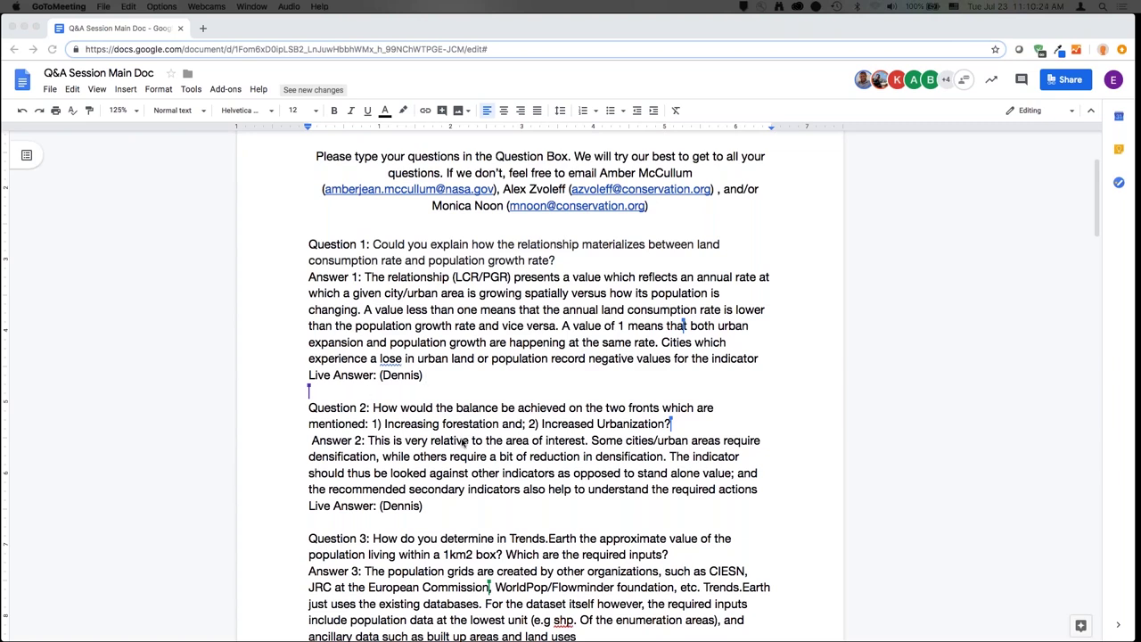
left_click(486, 375)
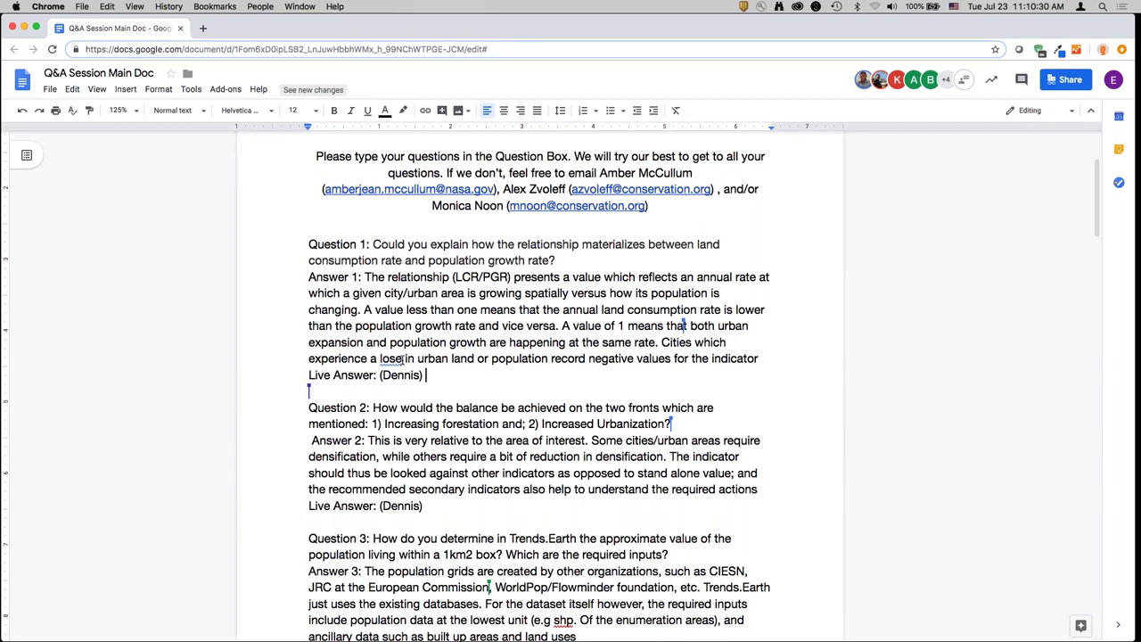
left_click(403, 359)
key("BackSpace")
type("s")
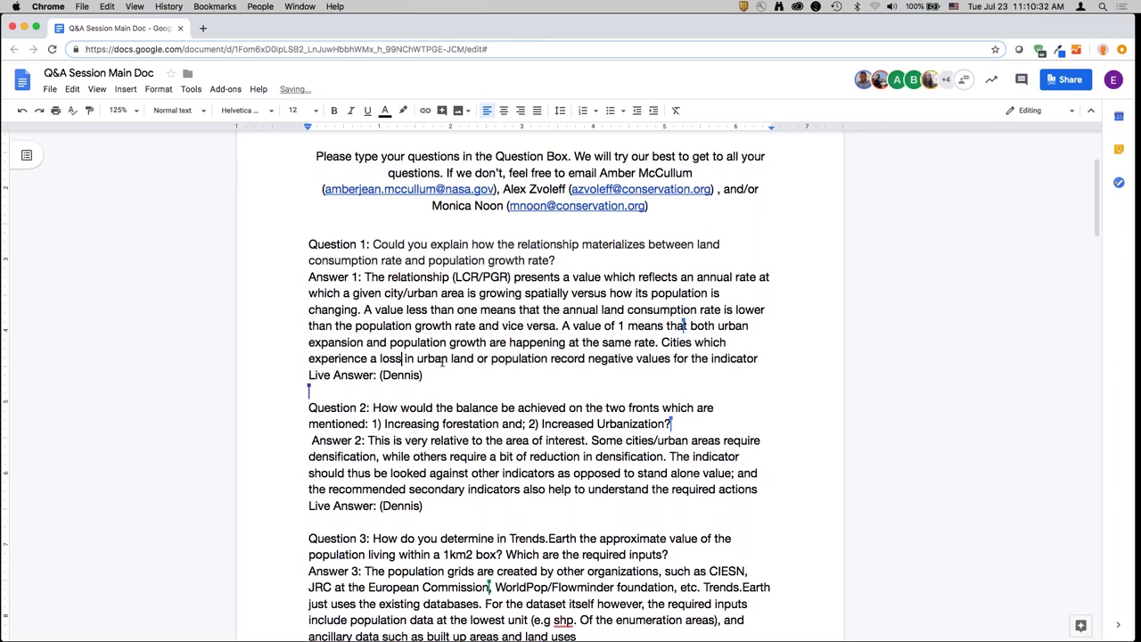
double_click(435, 375)
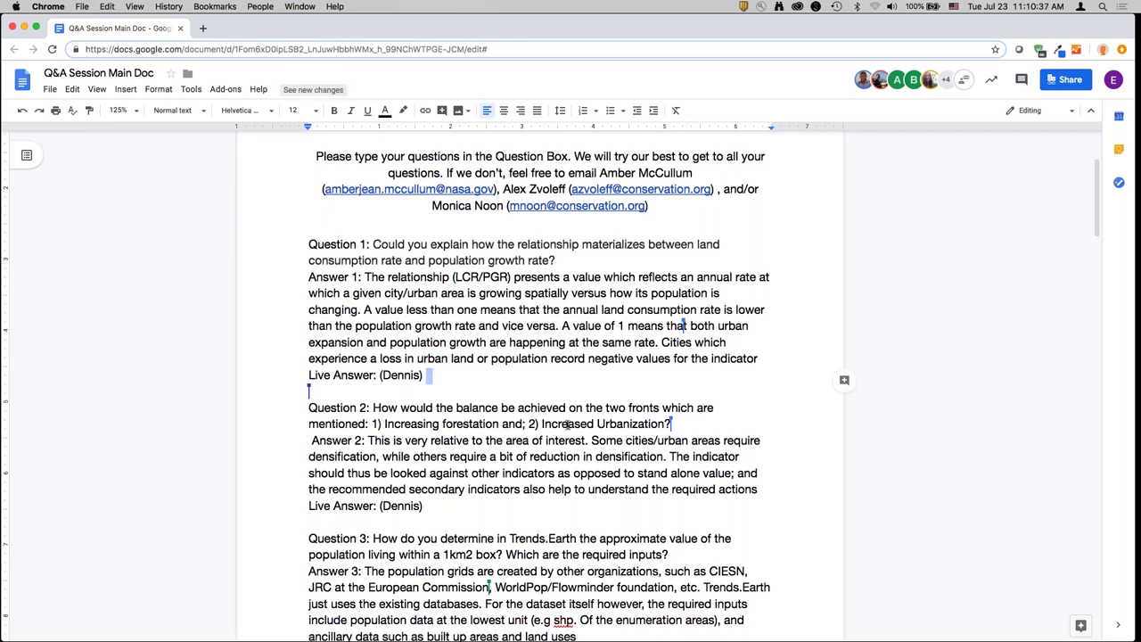
left_click(503, 373)
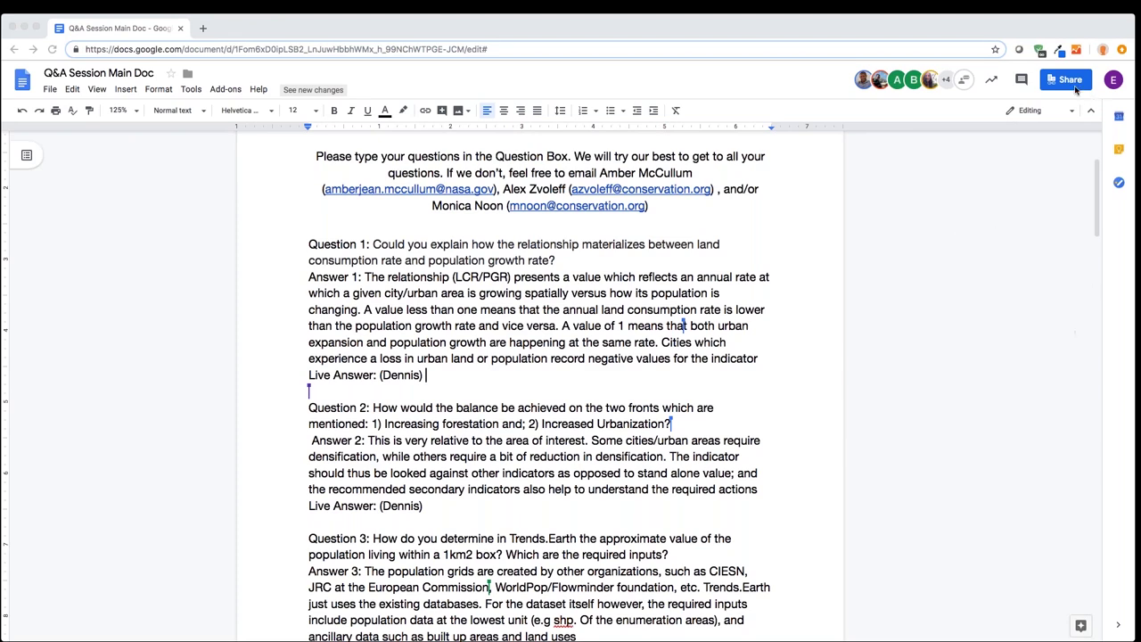
- Type 'It depends on how you relate these kind of indicators.' on Answer 1's Live Answer line
left_click(551, 381)
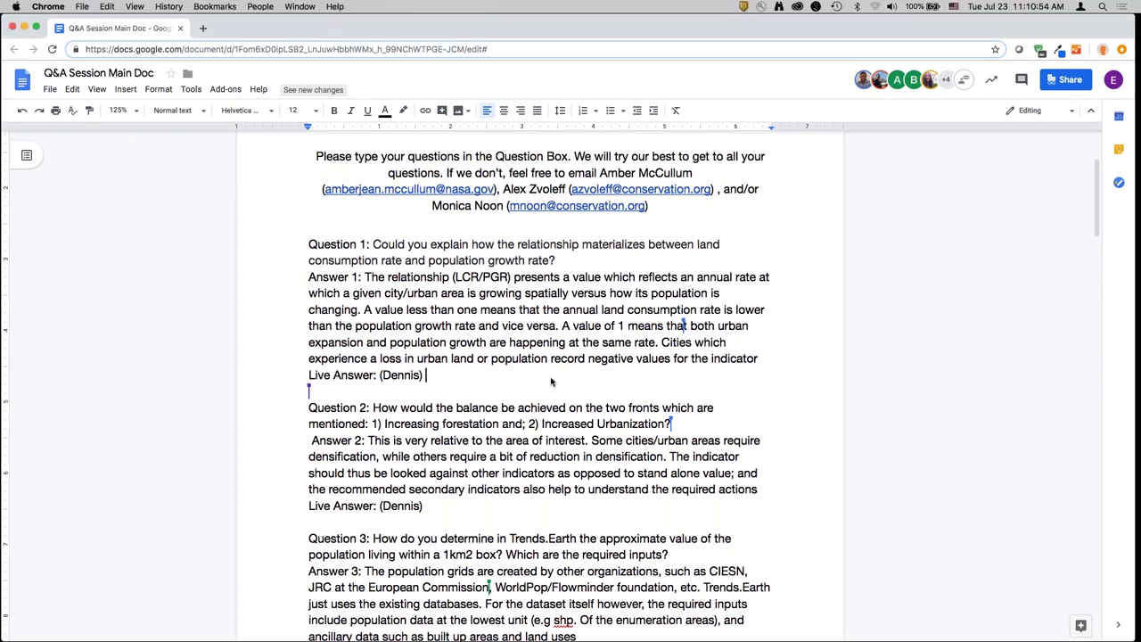
double_click(526, 375)
left_click(526, 375)
type("It depends on how you rel")
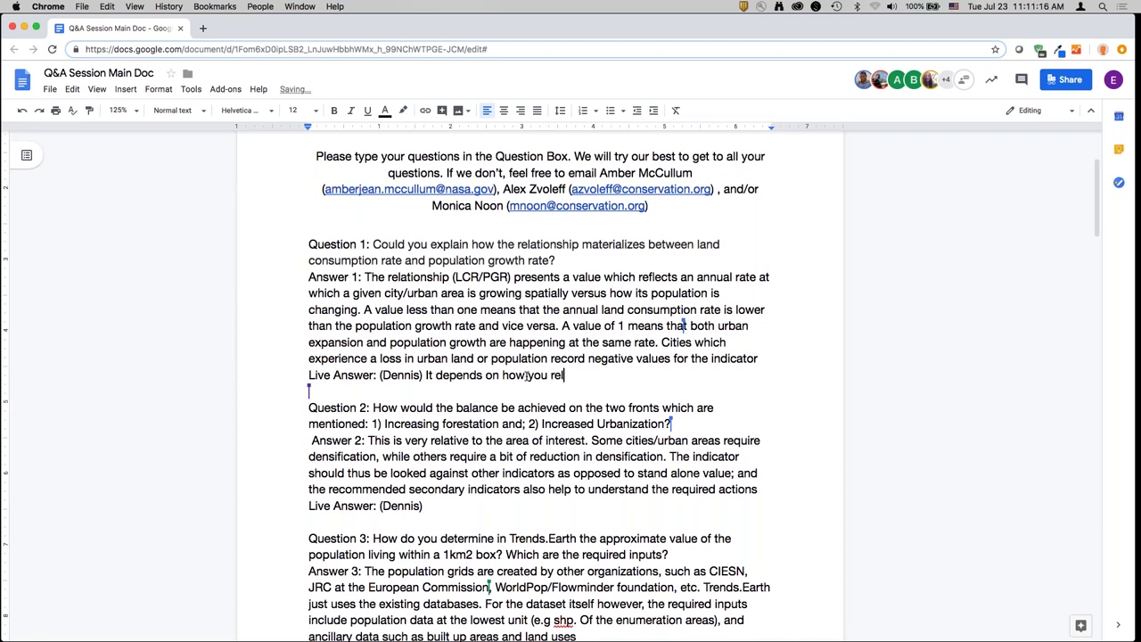
type("ate these kind of indi")
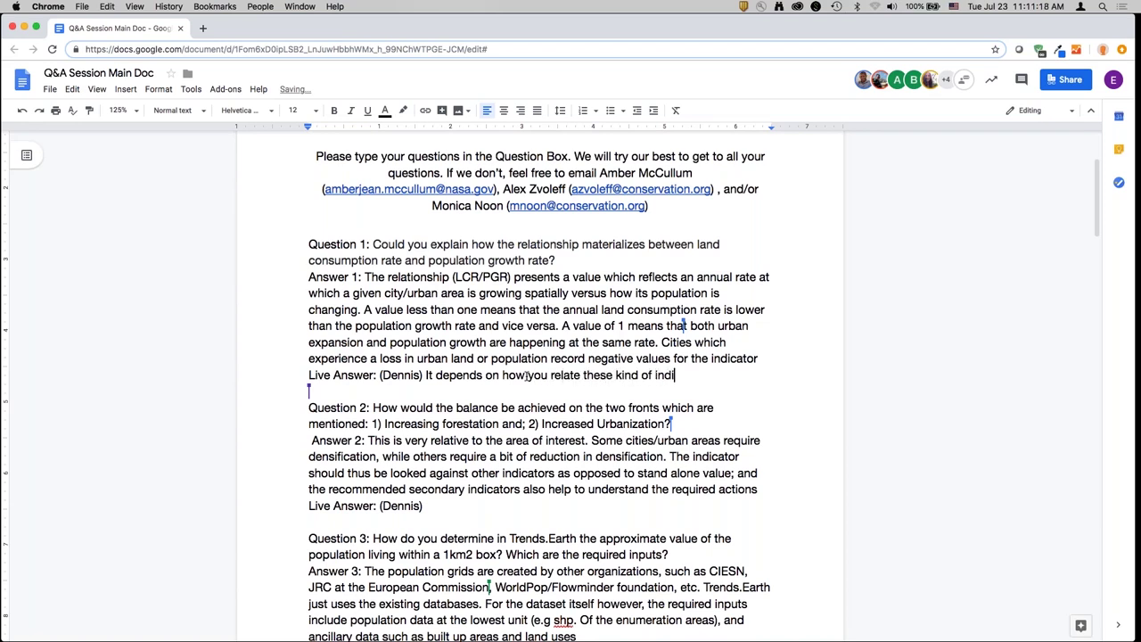
type("cators.")
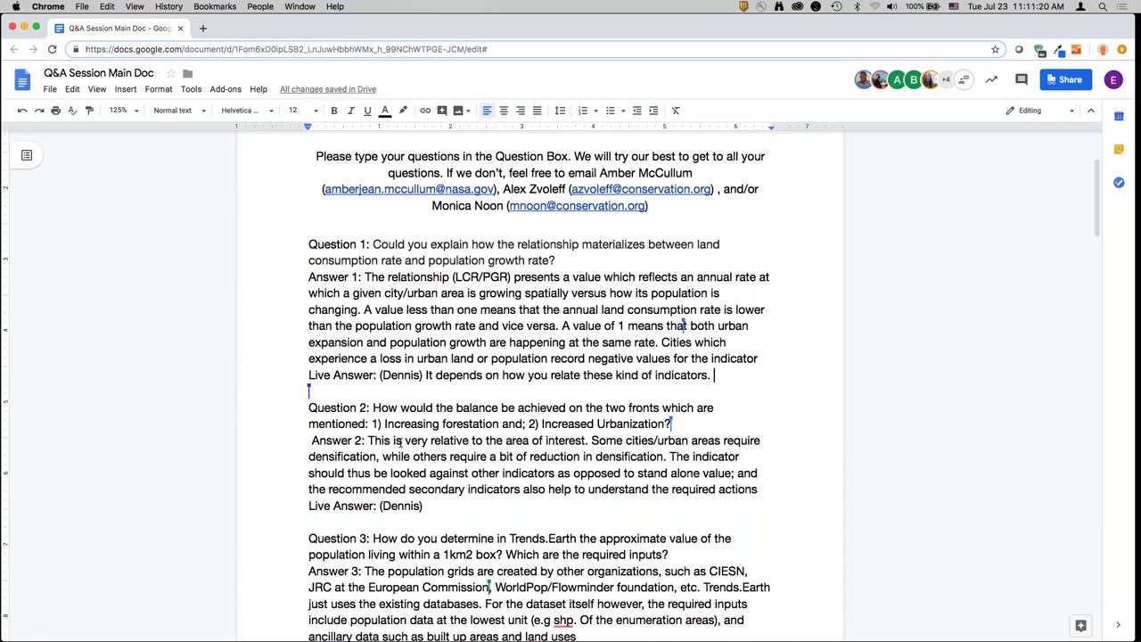
- Delete the whole Live Answer line under Answer 1, keeping Answer 2's credit line
left_click(427, 376)
triple_click(343, 374)
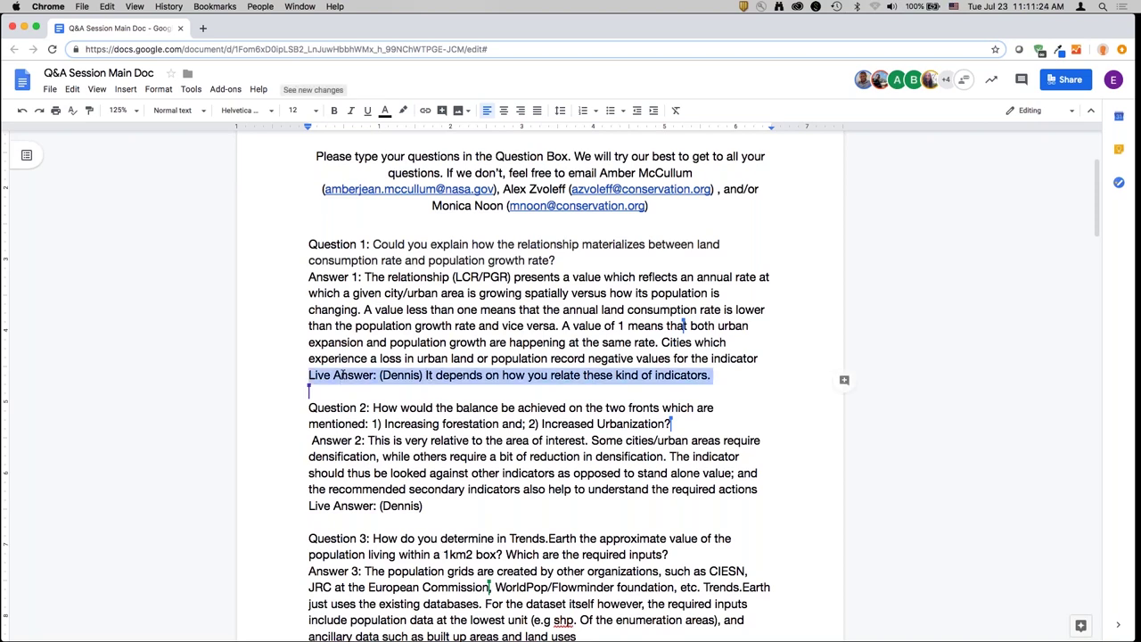
key("BackSpace")
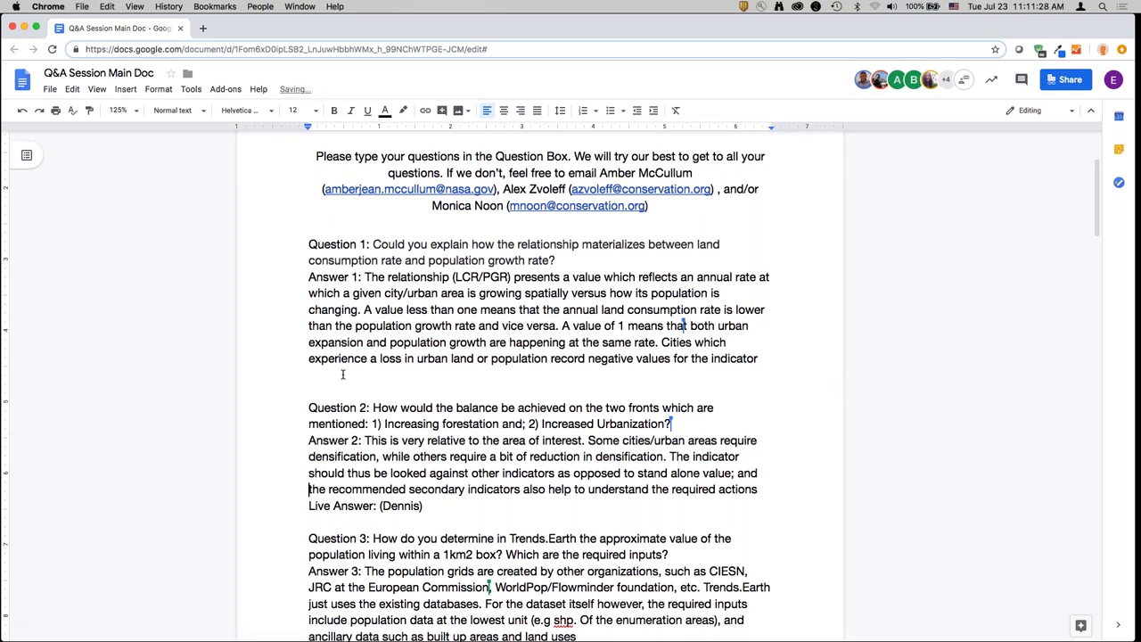
key("Down")
key("Down")
type("I")
key("BackSpace")
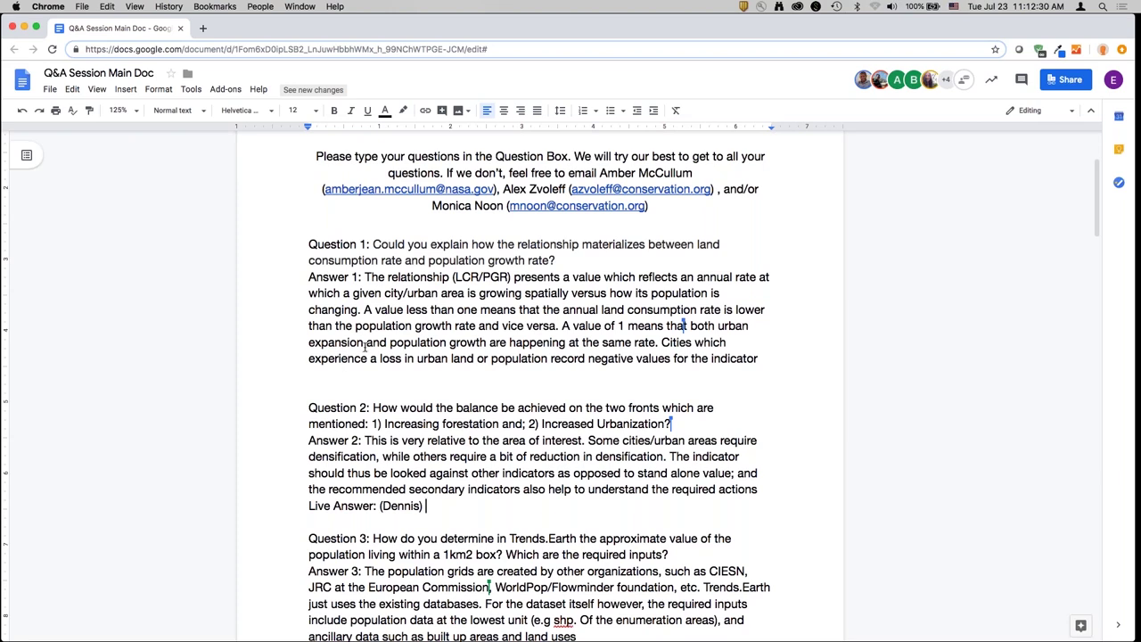
- Add a 'Live Answer: (presenter)' line below Answer 3
left_click(414, 364)
scroll(287, 440, "down", 5)
left_click(586, 388)
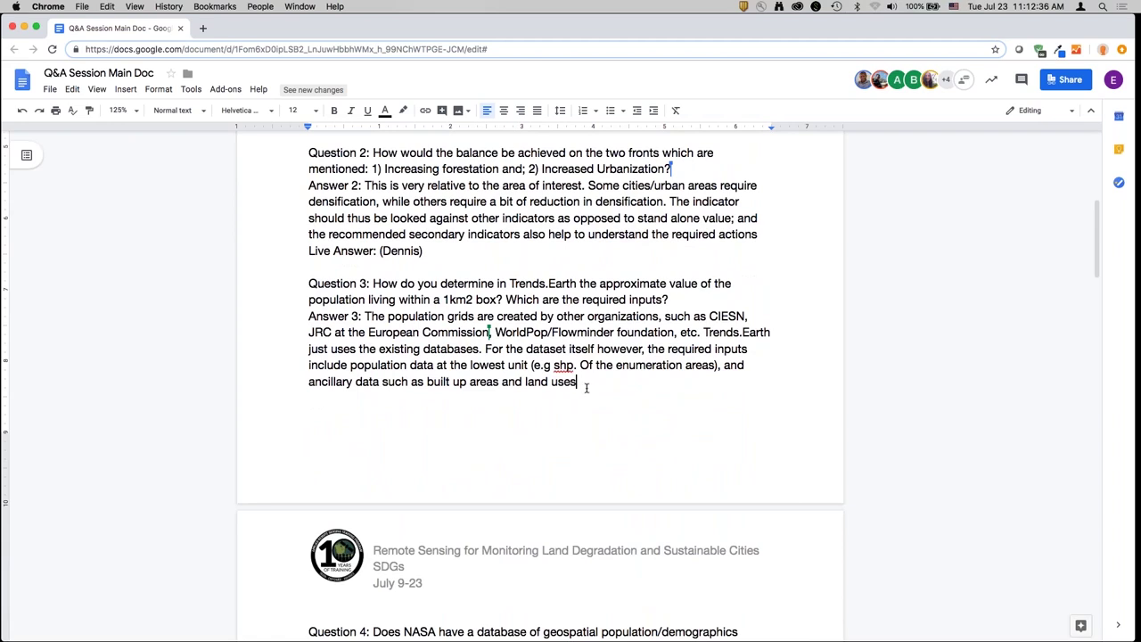
scroll(587, 388, "down", 1)
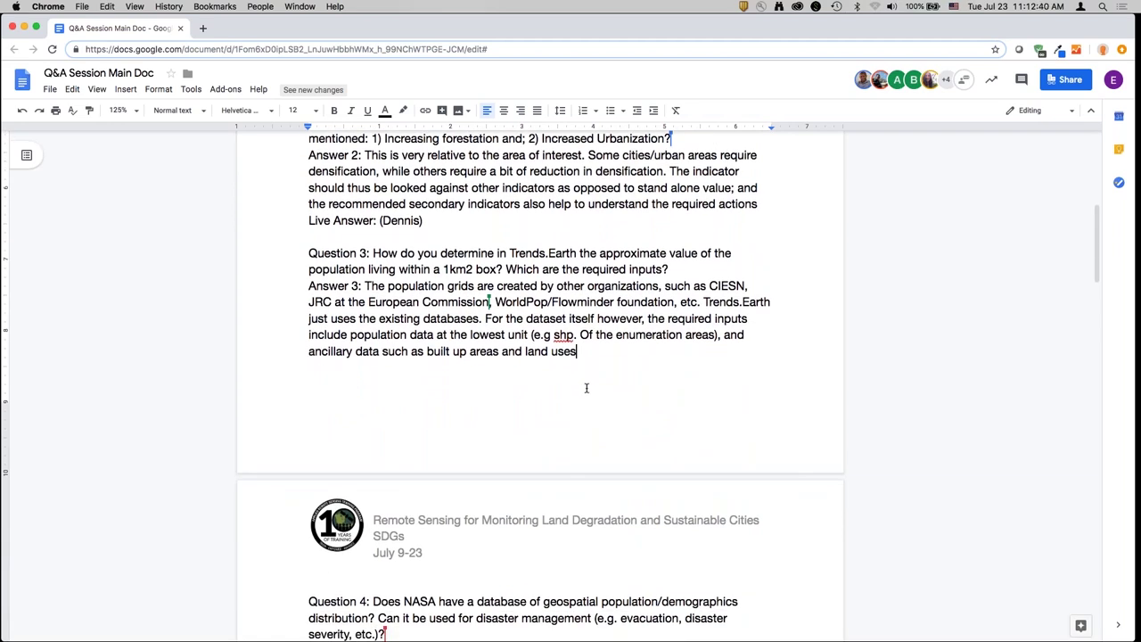
key("Return")
key("XF86AudioRaiseVolume")
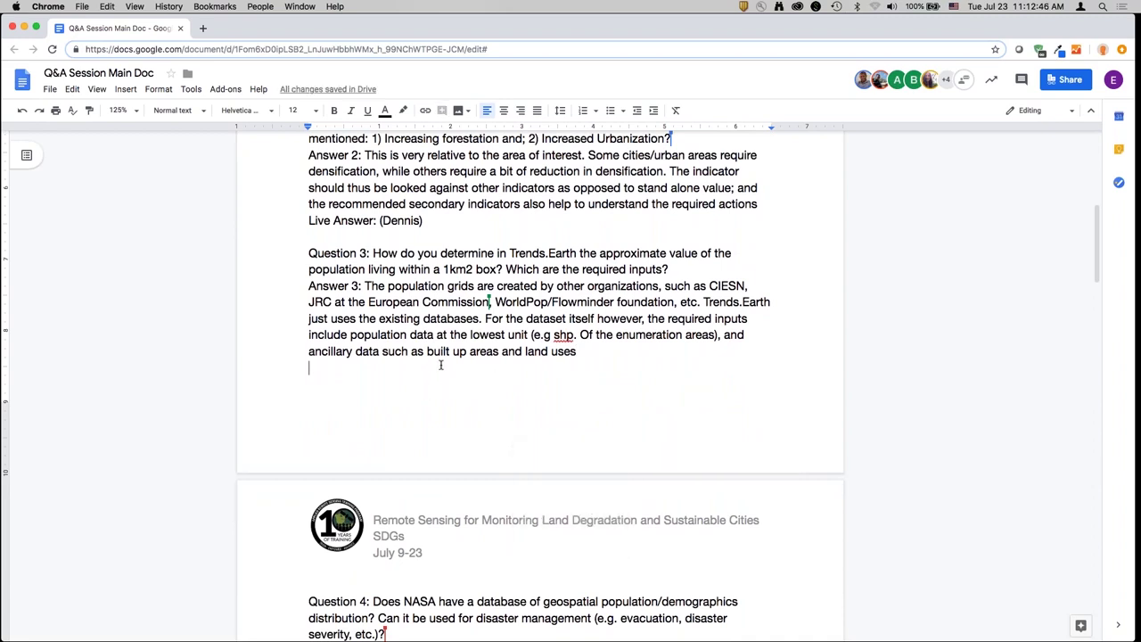
type("Live Answer: (")
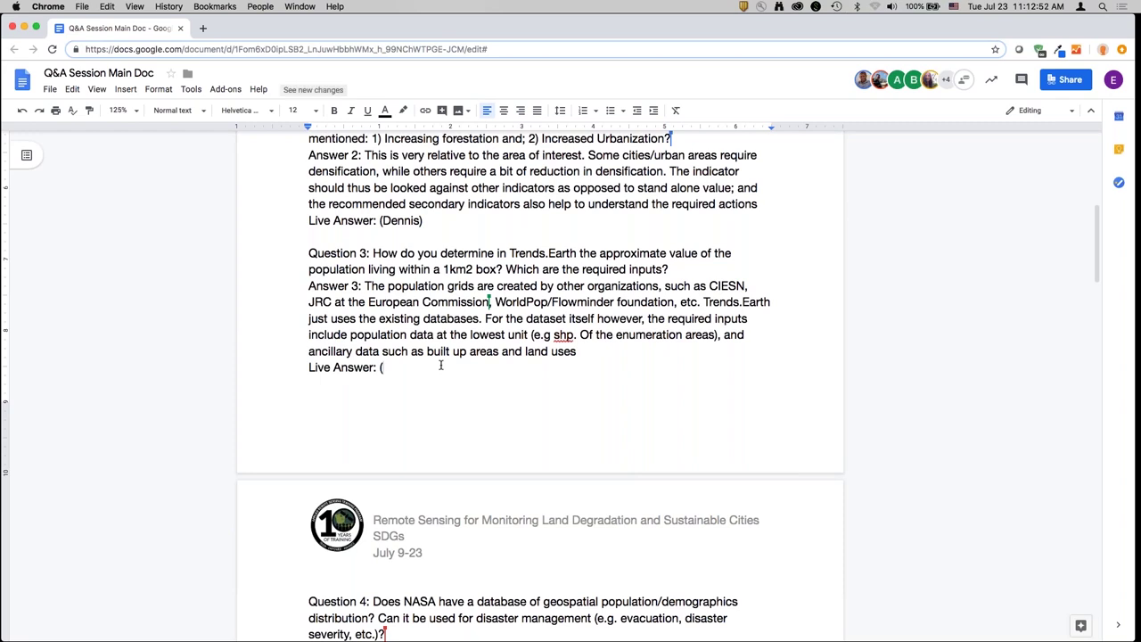
type("A")
key("BackSpace")
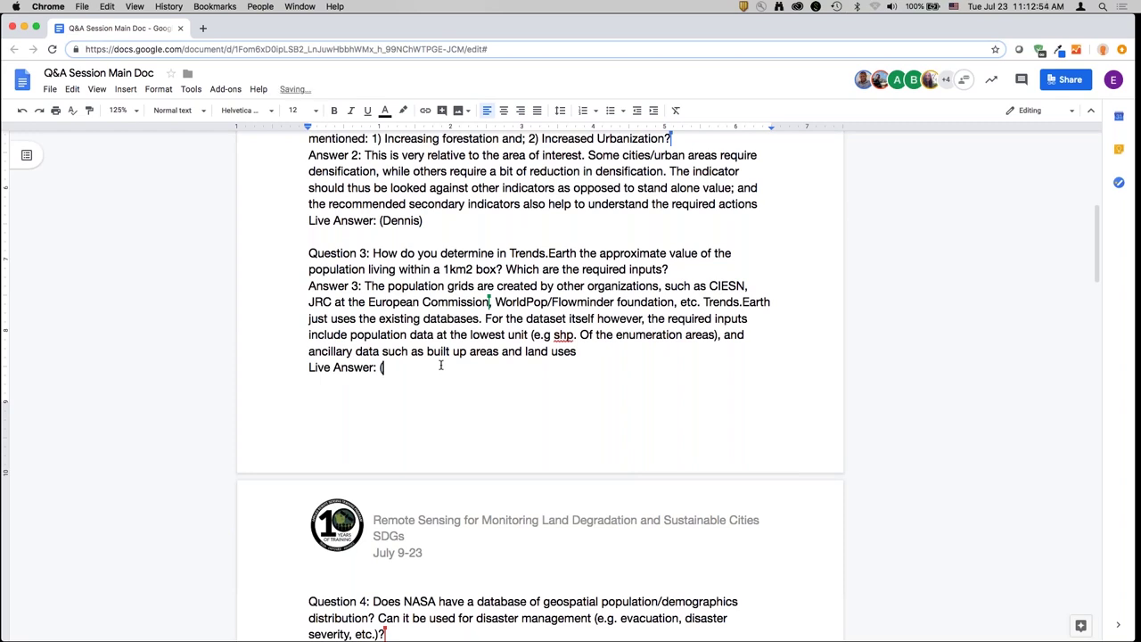
type("Alex)")
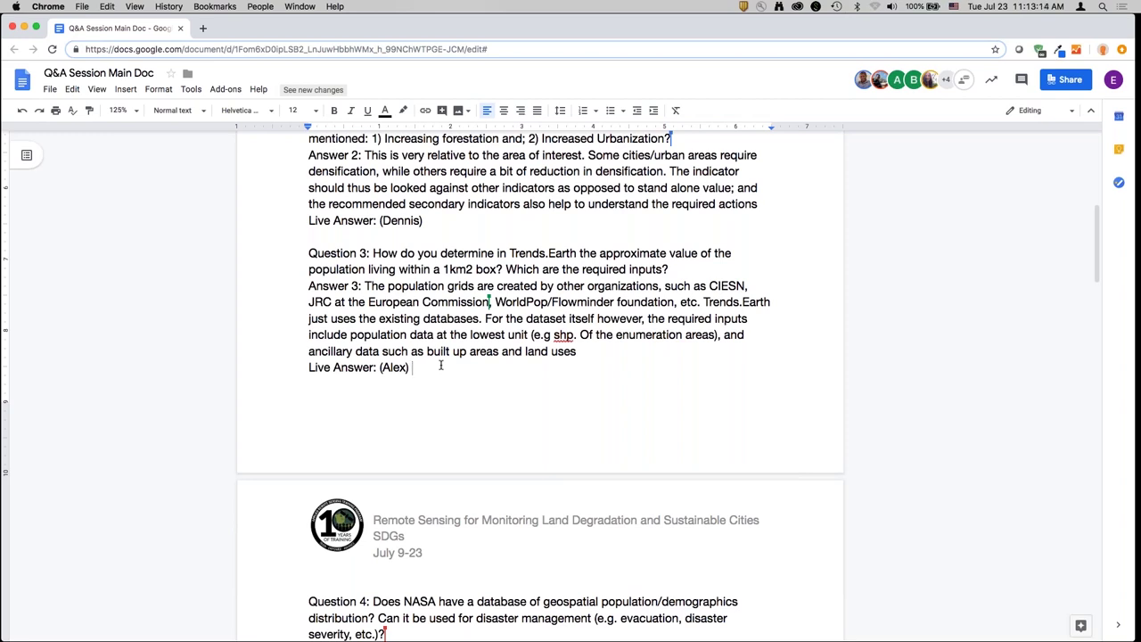
- Explain that GPW4 is the Trends.Earth default and users can input their own population data
type("GPWv4")
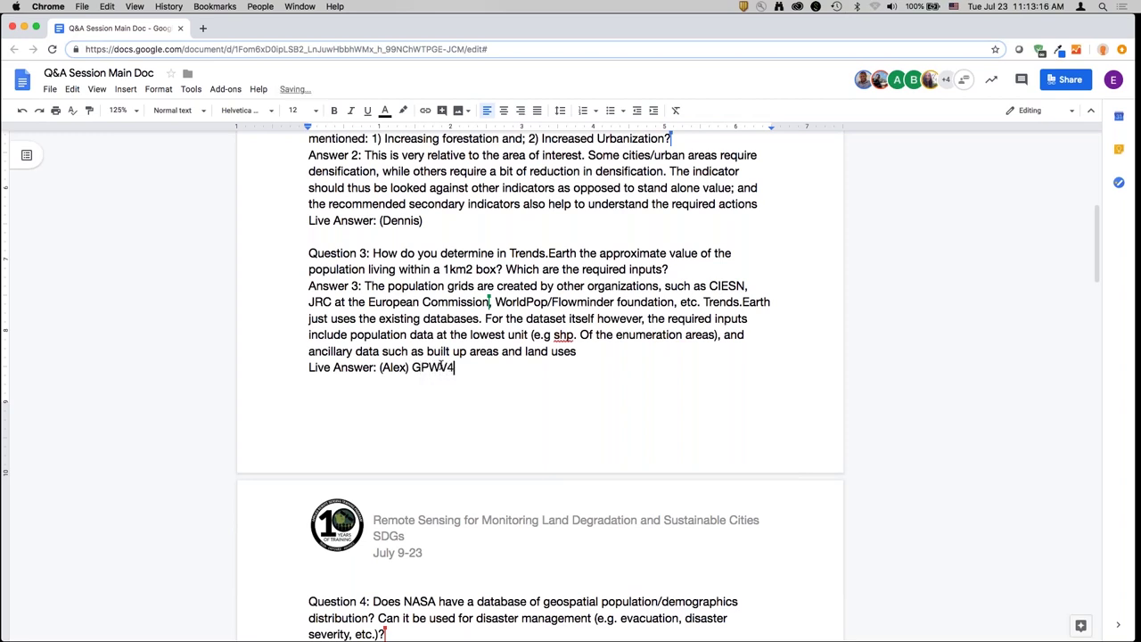
type(" is used in Trends")
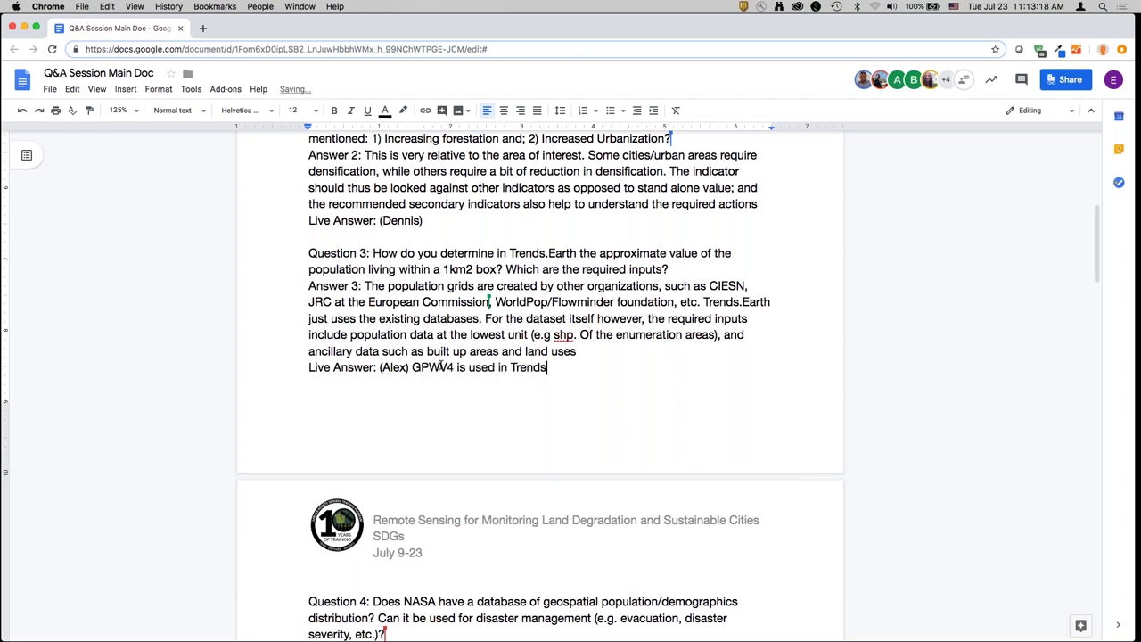
type(".Earth currently, and i")
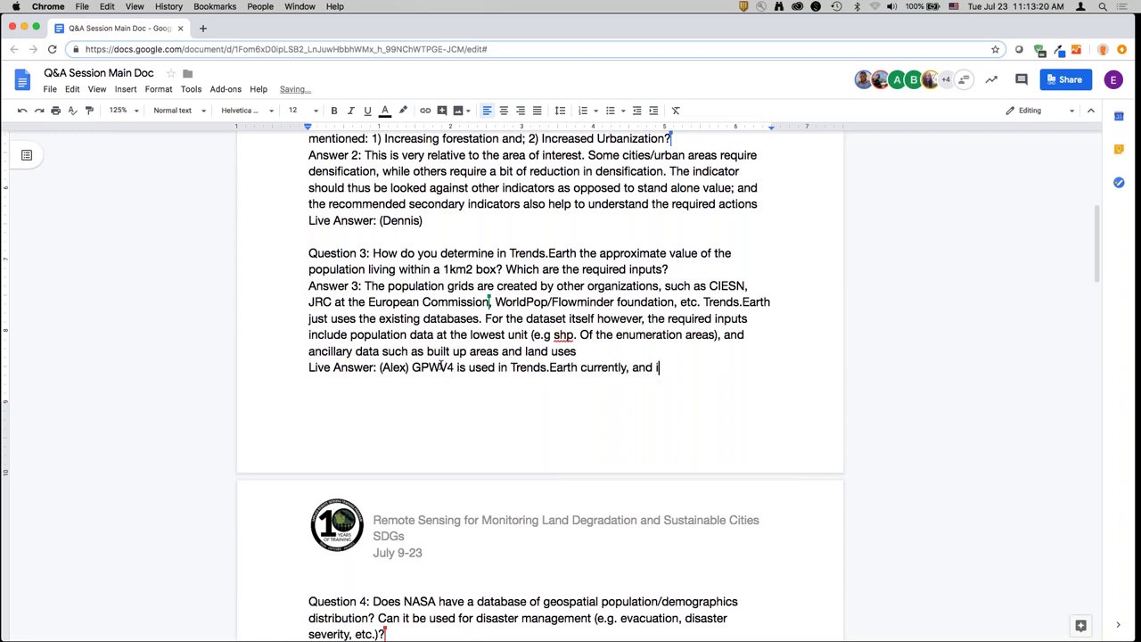
type("s produced by season and is a defu")
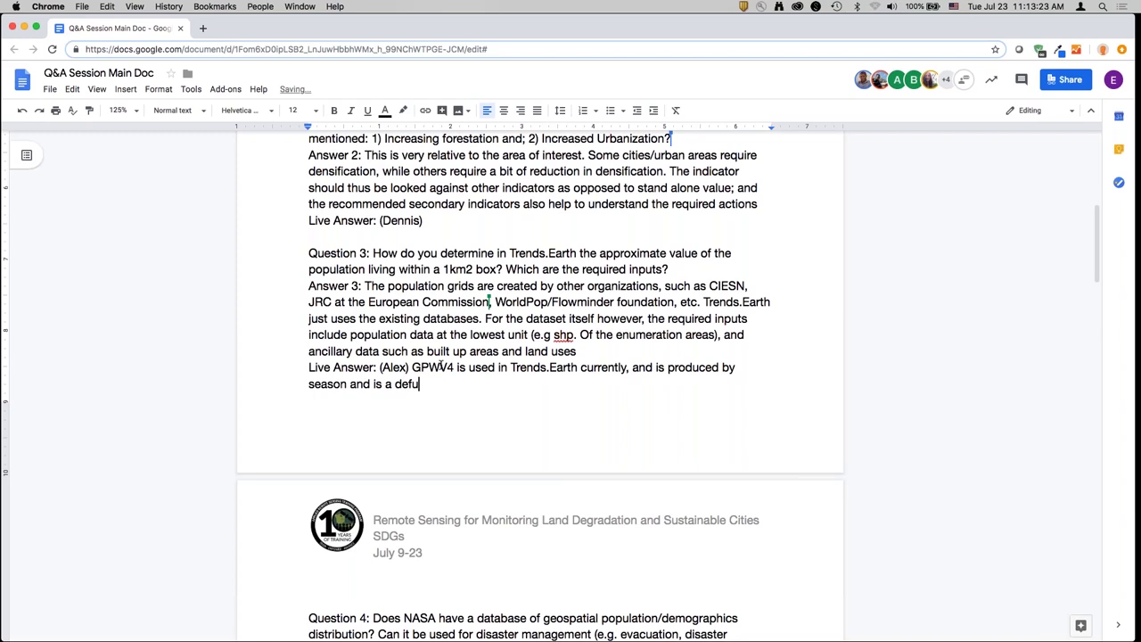
key("BackSpace")
type("ault. In a summary ta")
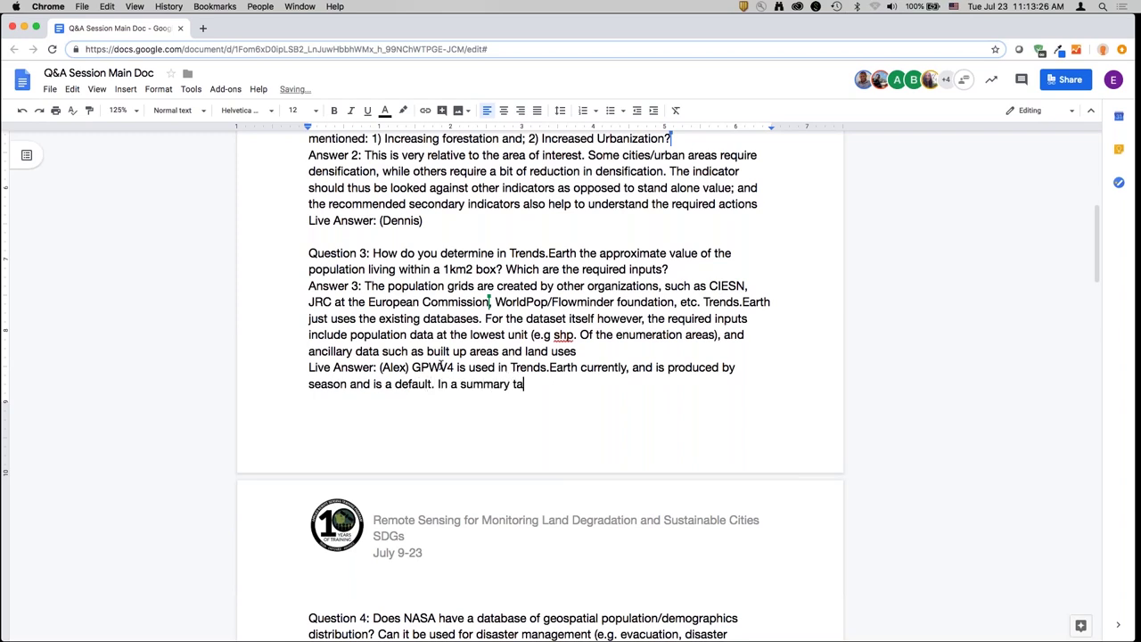
type("ble, you can input your own pop data")
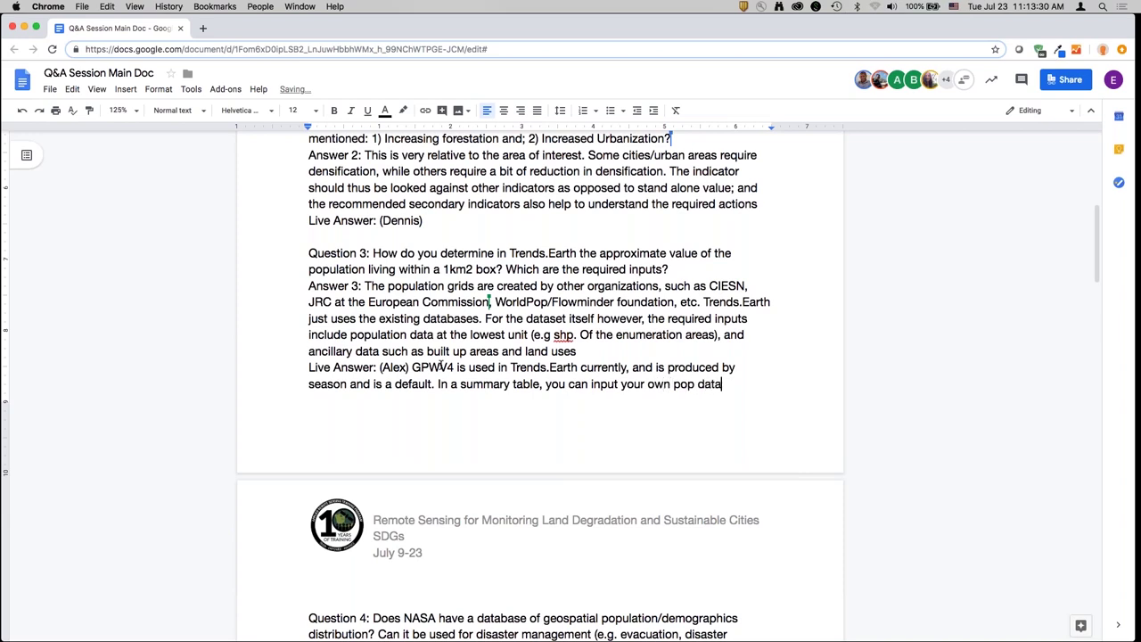
type(" if you have it. (A")
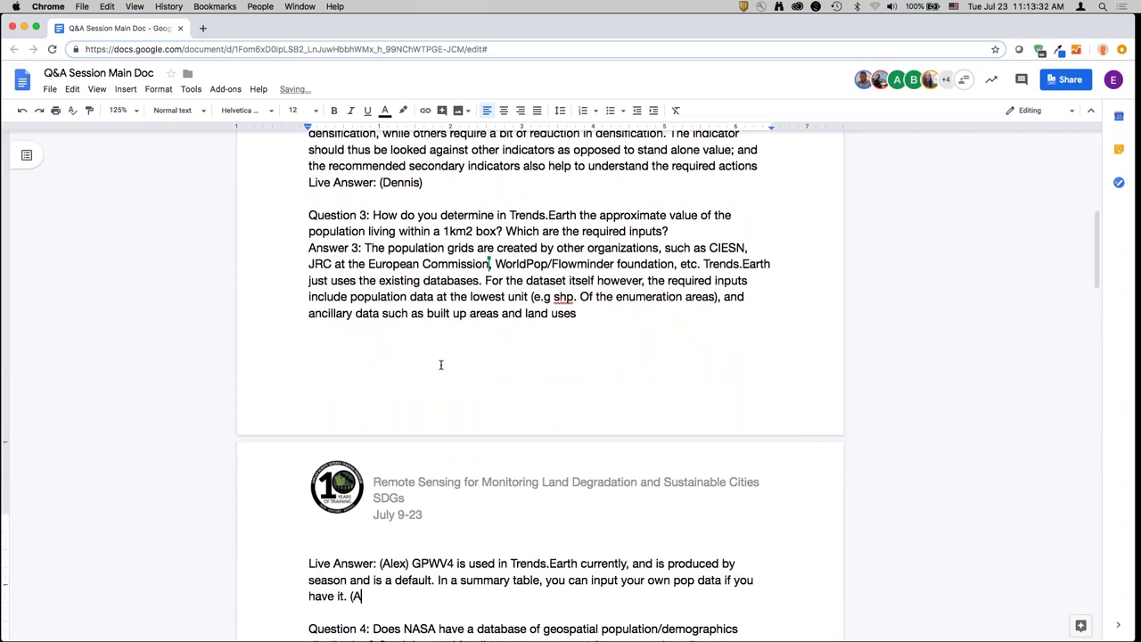
type("nd you can listen back t")
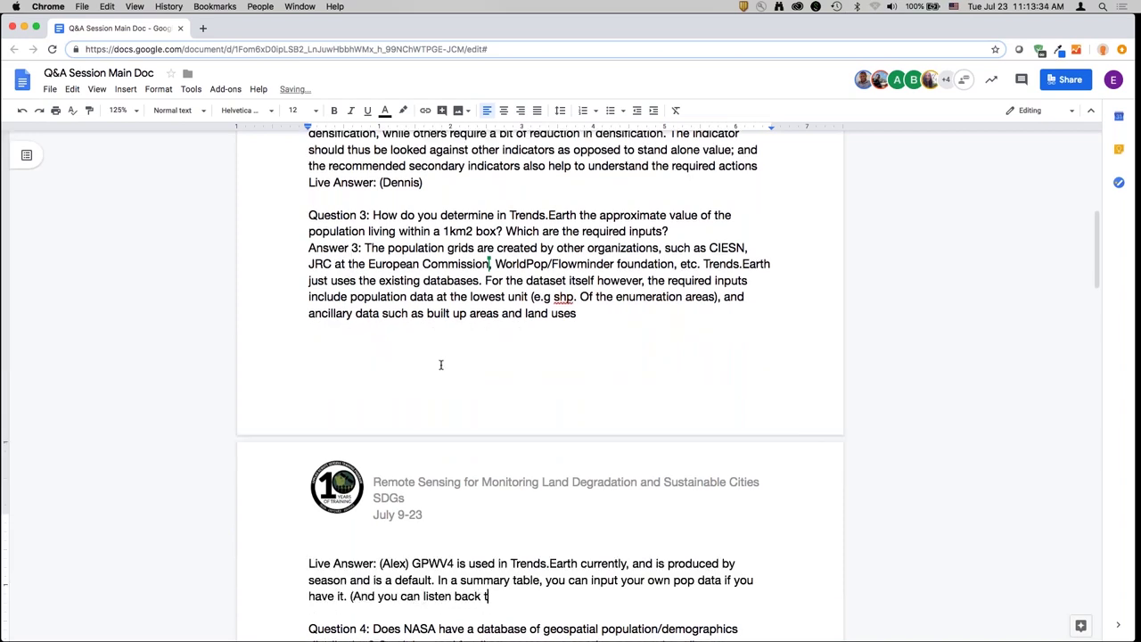
type("o that in the webinar")
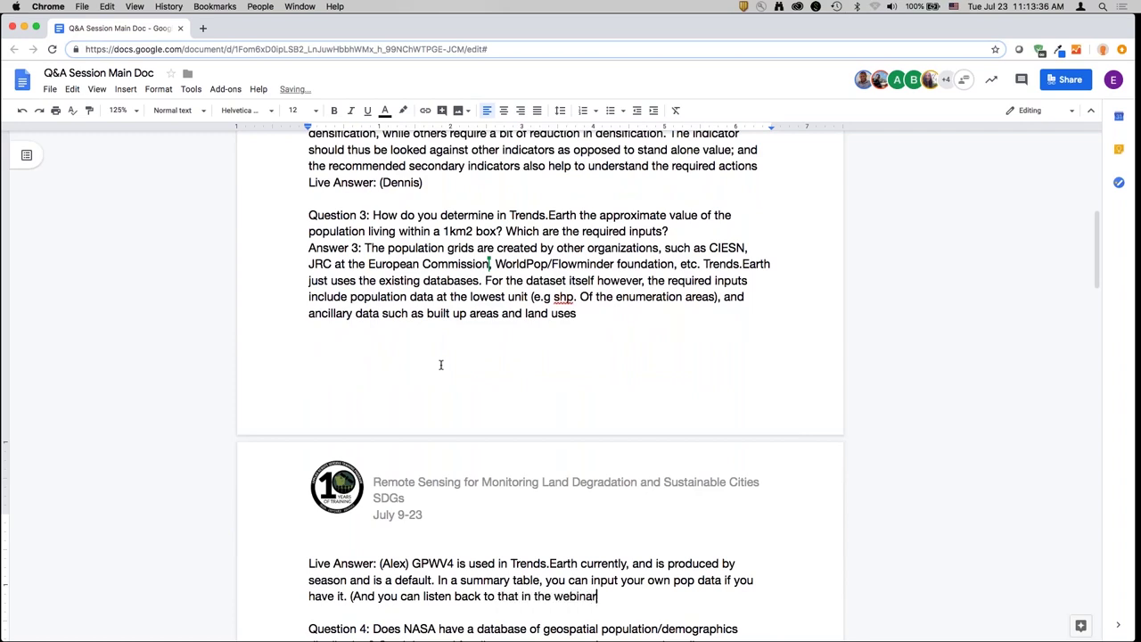
type(", since there are some iss")
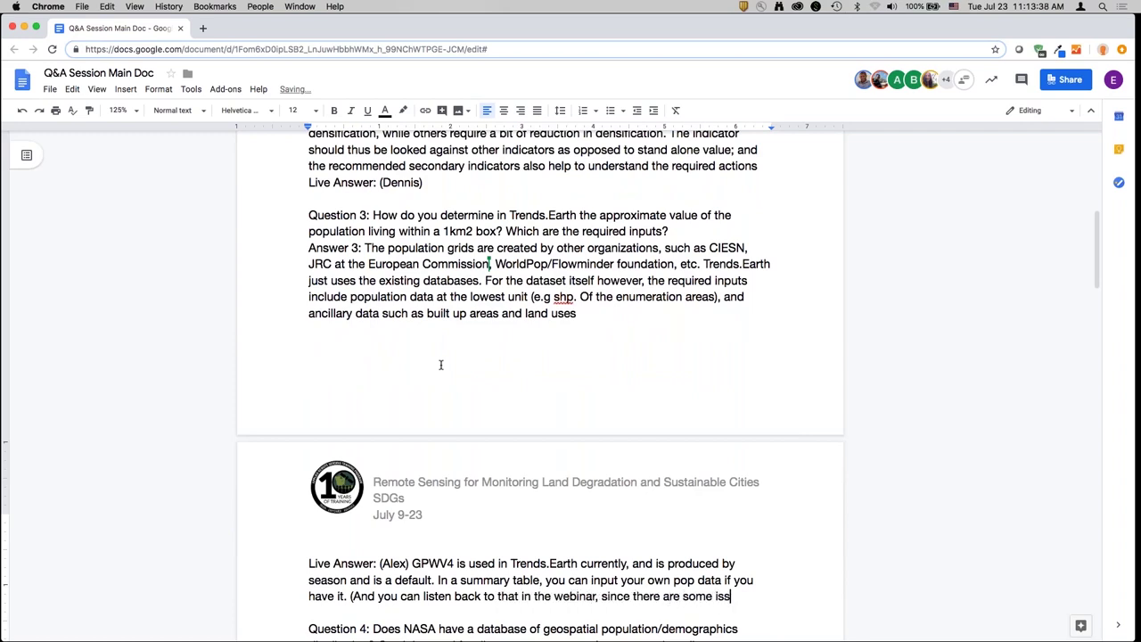
type("ues assessing popul")
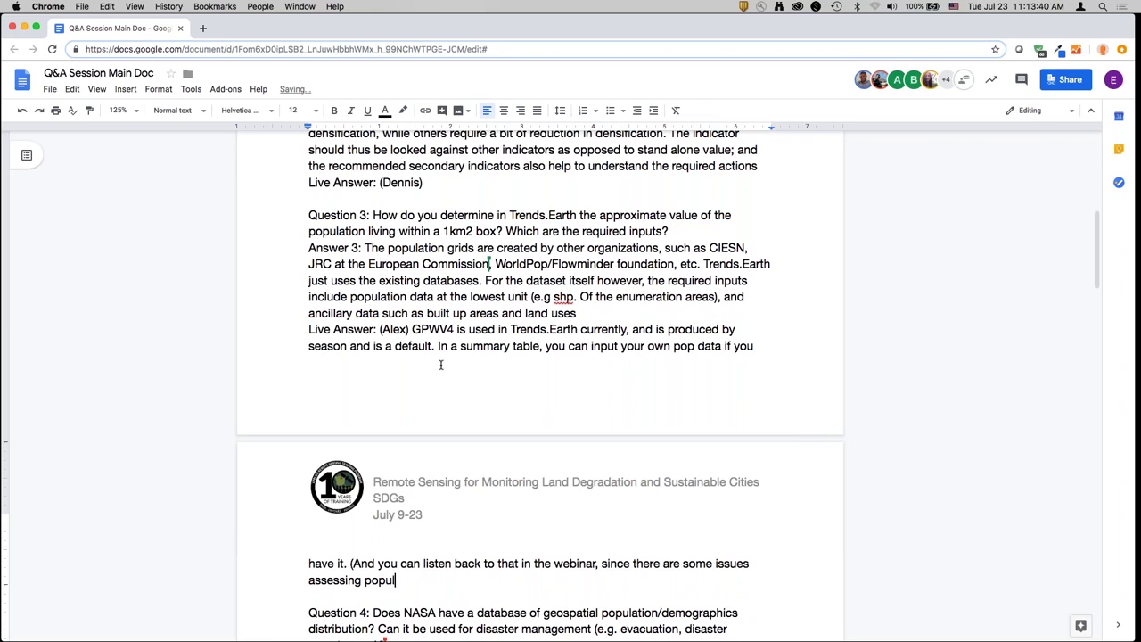
type("ation growth rates from gridde")
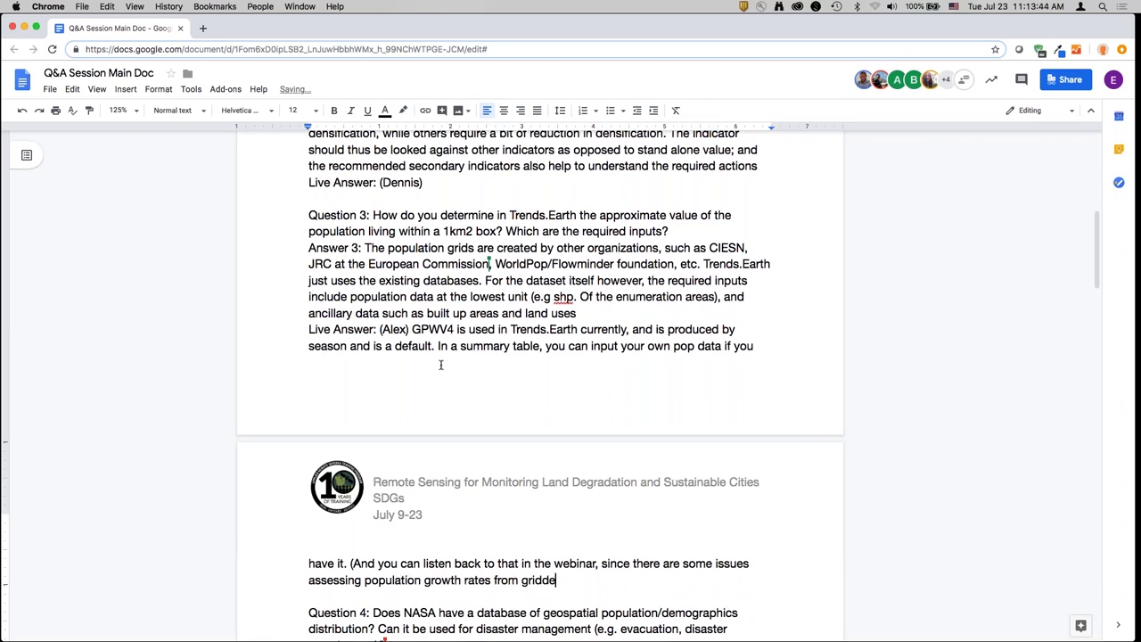
type("d datasets. So we re")
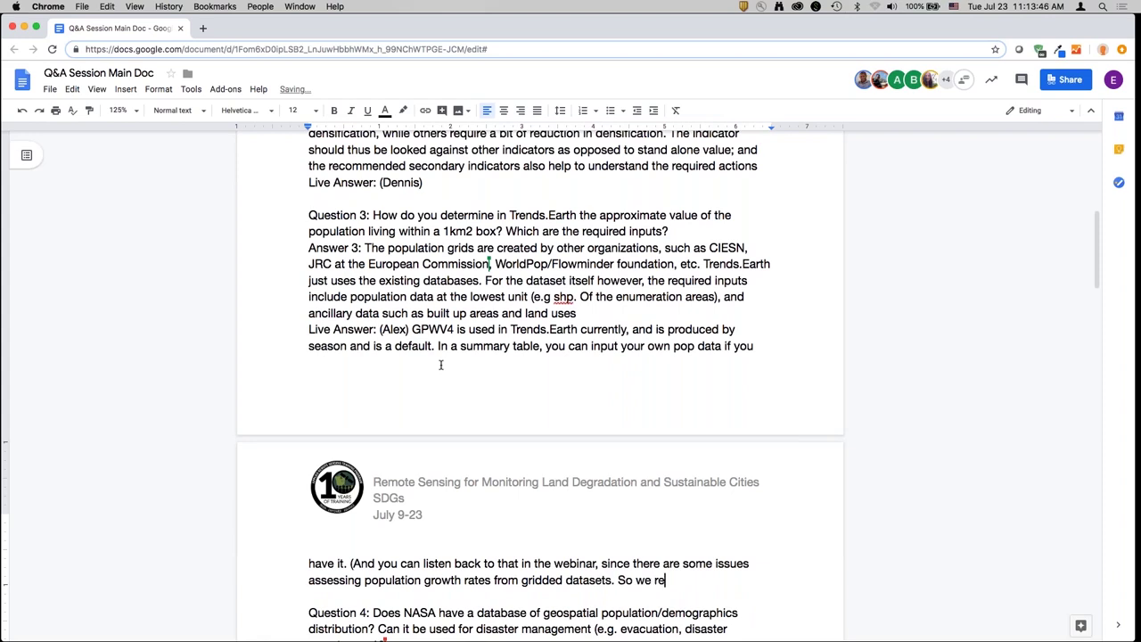
type("commend using locally availab")
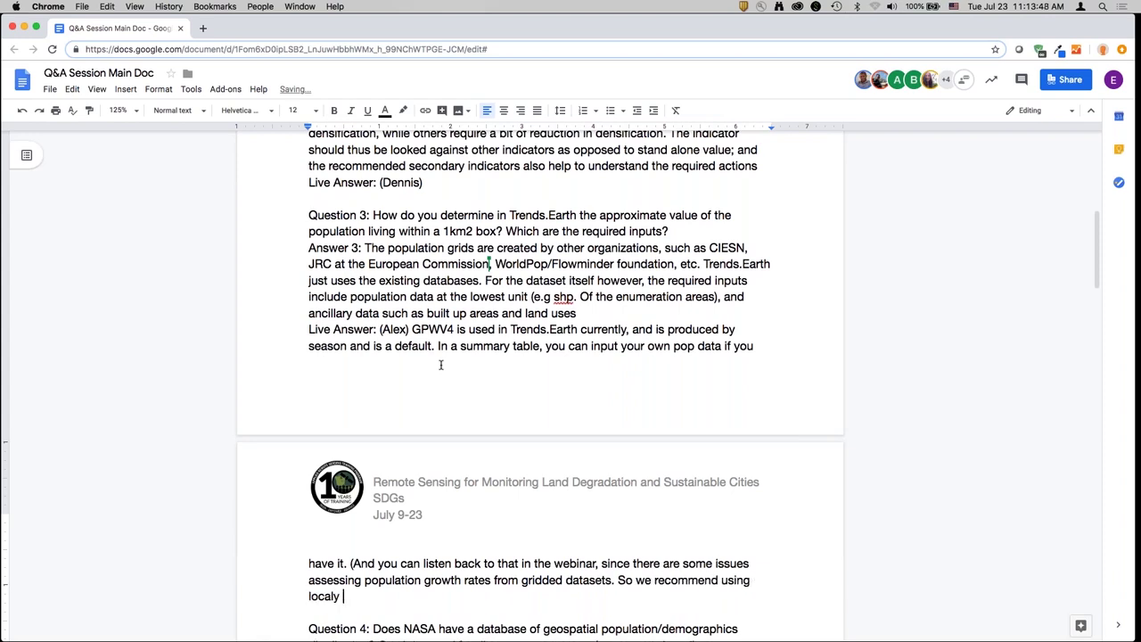
type("le data that meets")
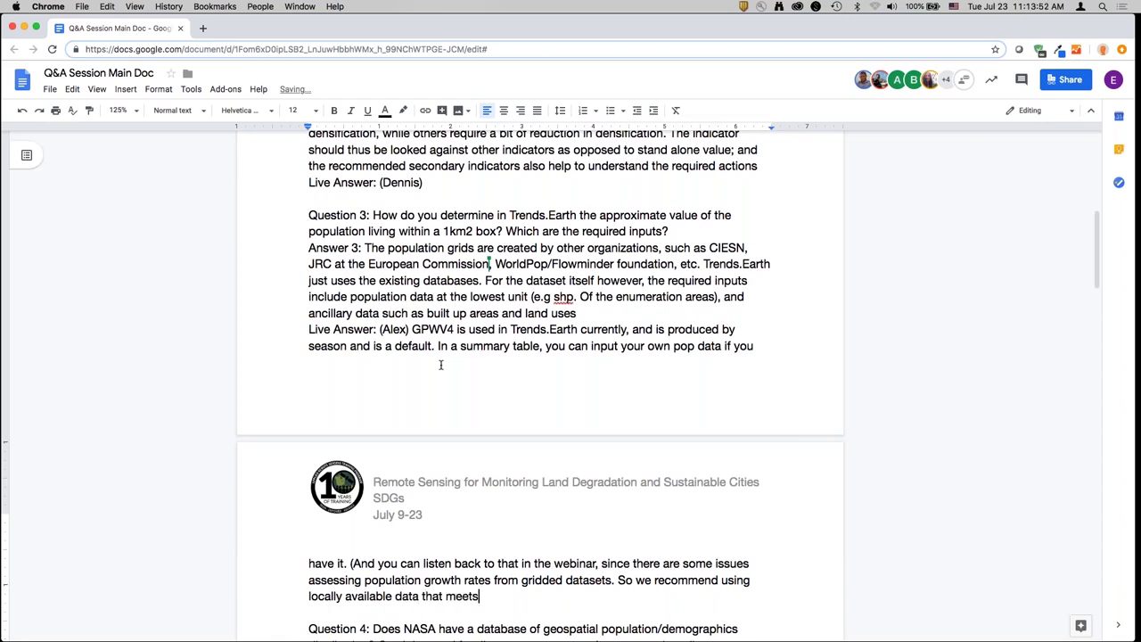
type(" units of analysis the best.)")
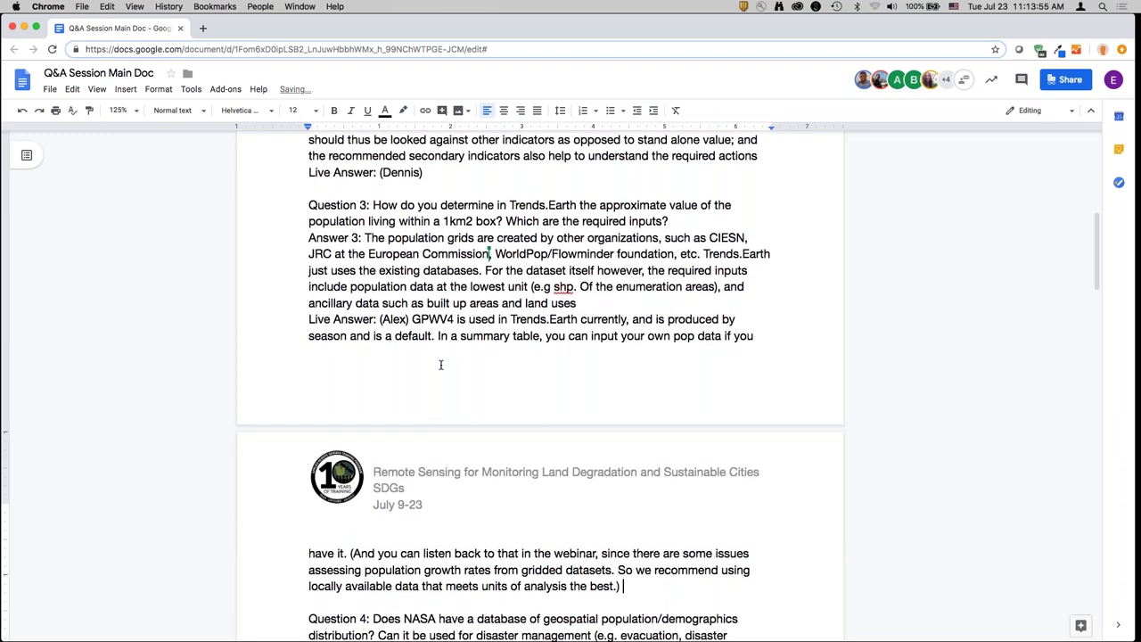
scroll(441, 364, "down", 5)
- Add a 'Live (presenter):' label on a new line after Answer 4's SEDAC link
left_click(710, 480)
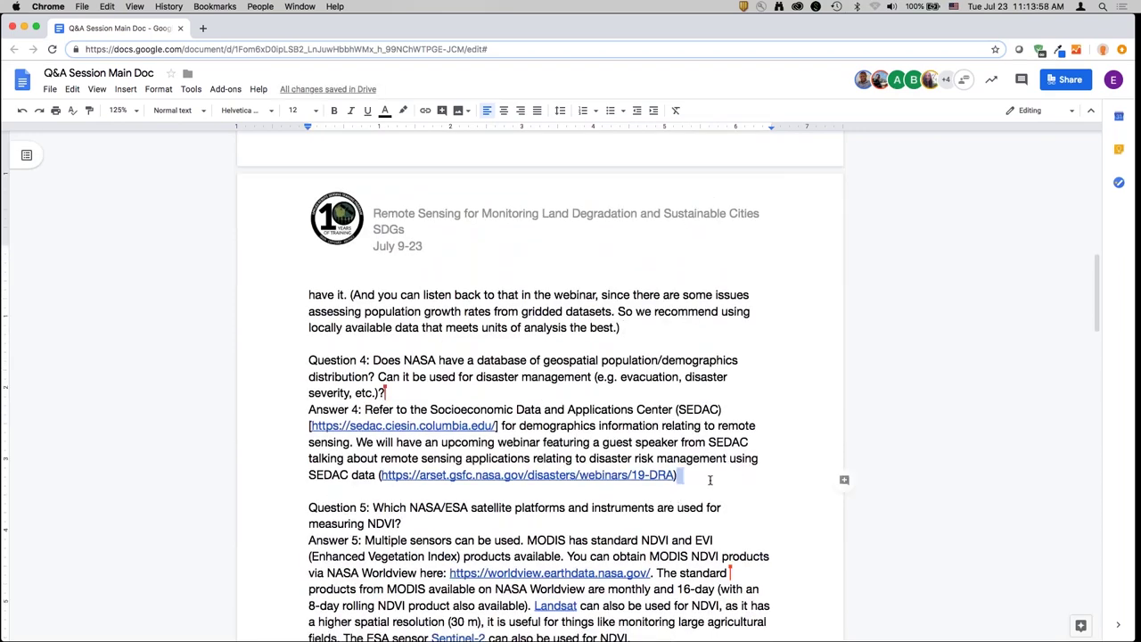
key("Return")
type("Live: (")
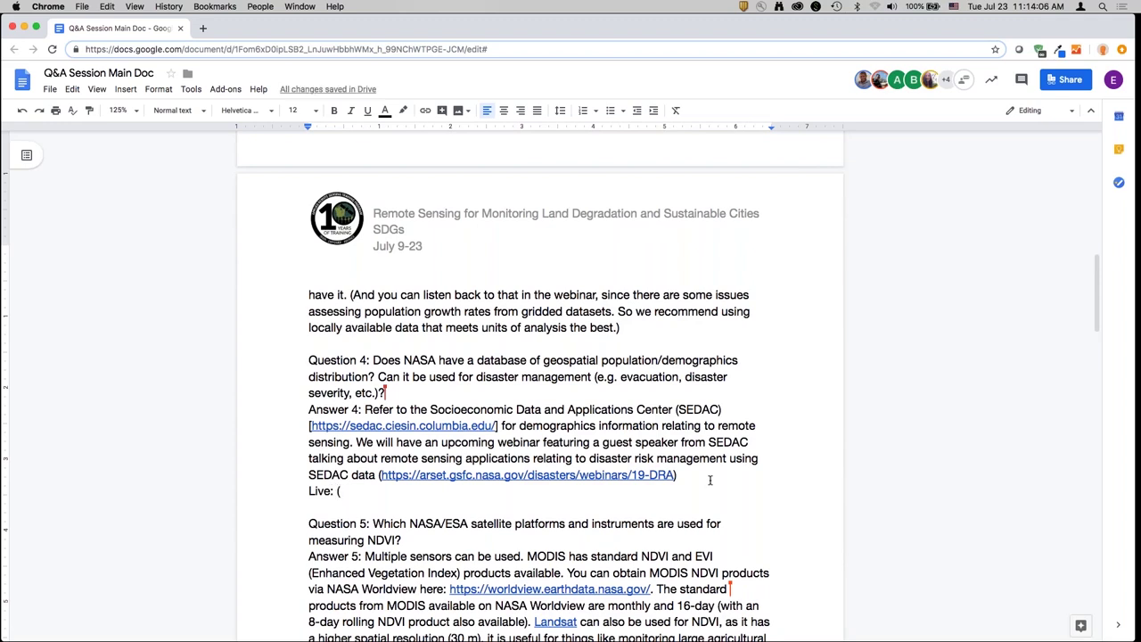
key("BackSpace")
key("BackSpace")
key("BackSpace")
type("(Alex):")
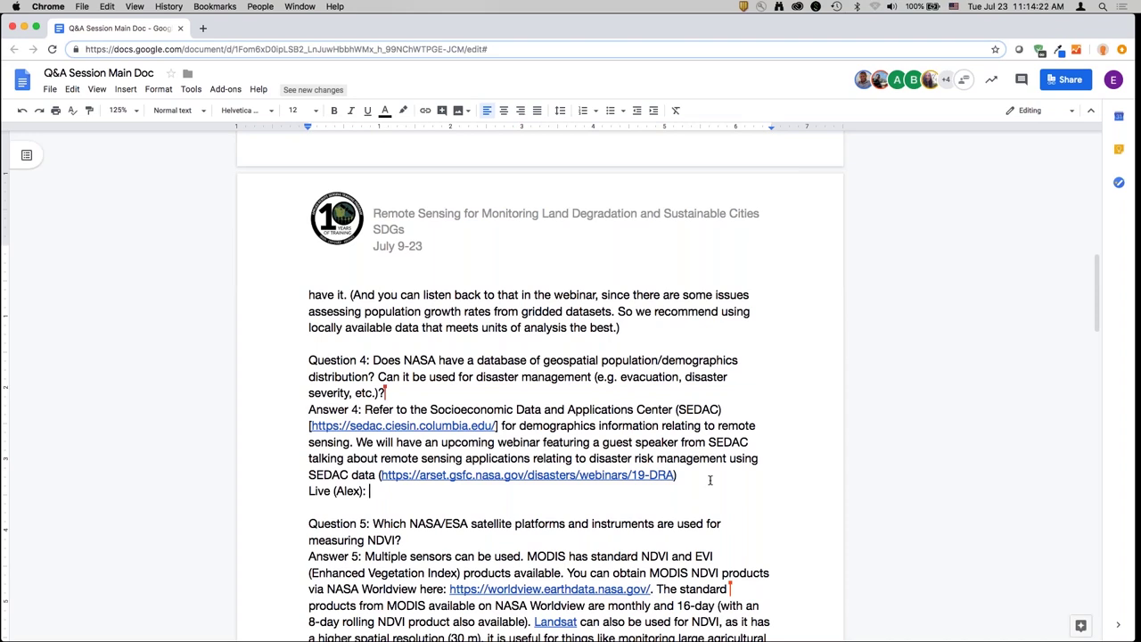
- Place the insertion point after 'from the webpage.' in the Question 5 paragraph
scroll(710, 480, "down", 5)
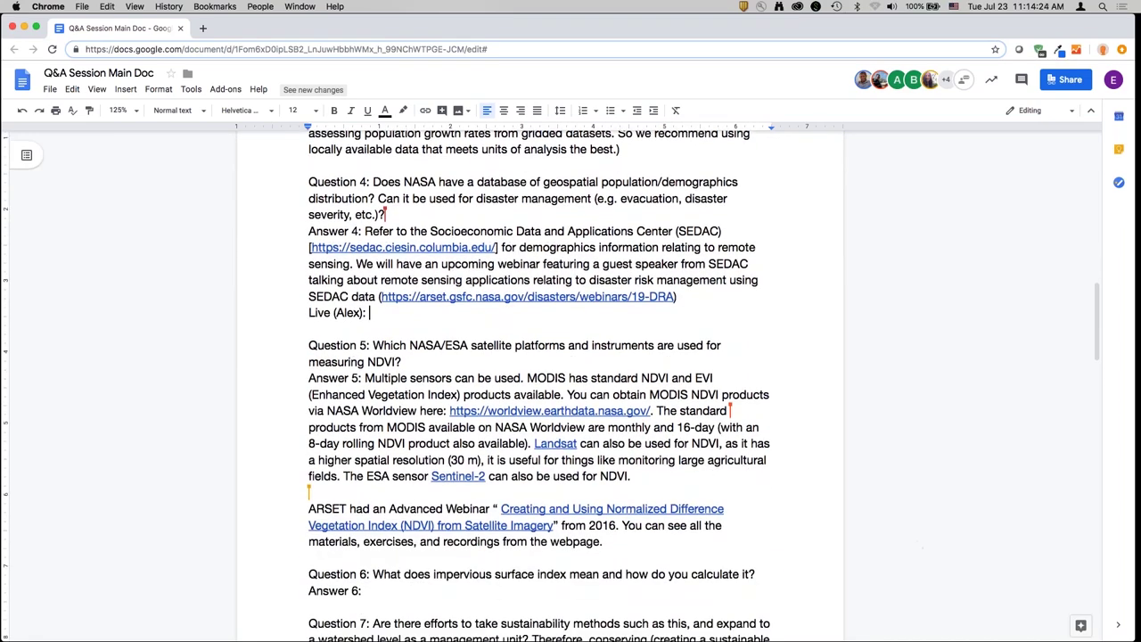
left_click(633, 555)
left_click(624, 544)
scroll(624, 544, "down", 3)
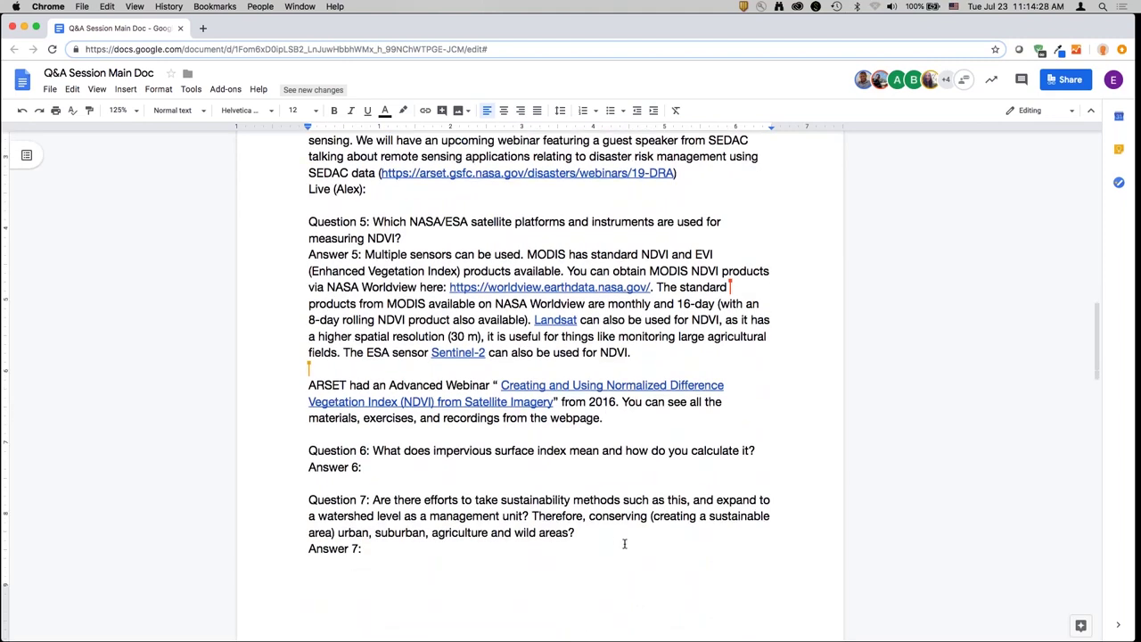
scroll(624, 544, "up", 1)
- Add live answers under Question 5: 30 m Landsat for SDG 11.3.1, plus the Landsat time-series explanation
key("Return")
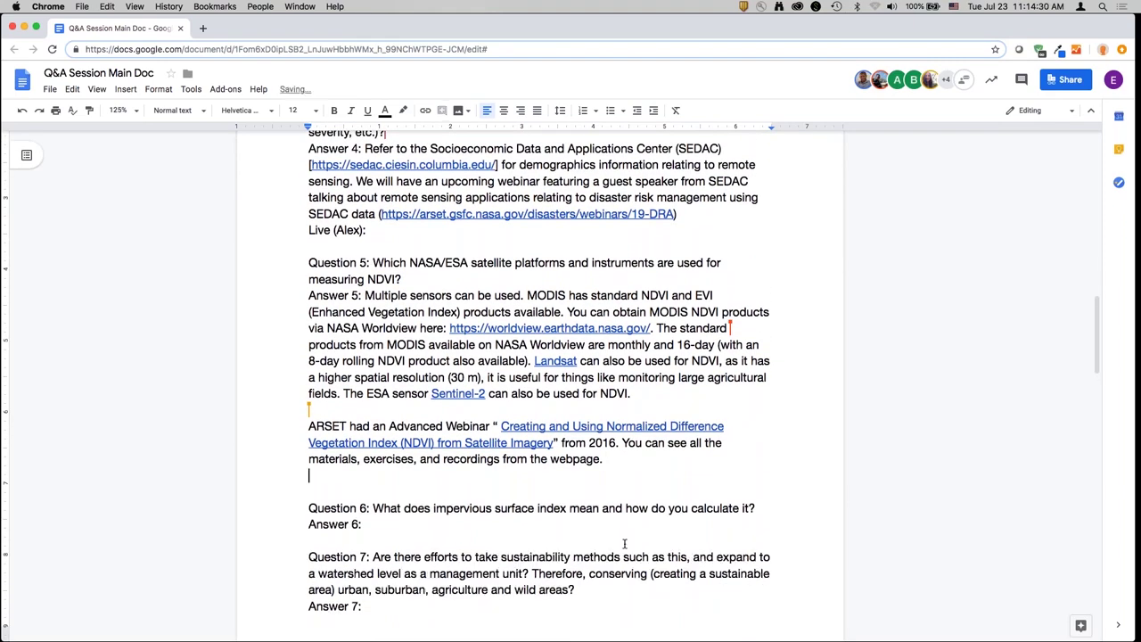
type("Live (Alex):")
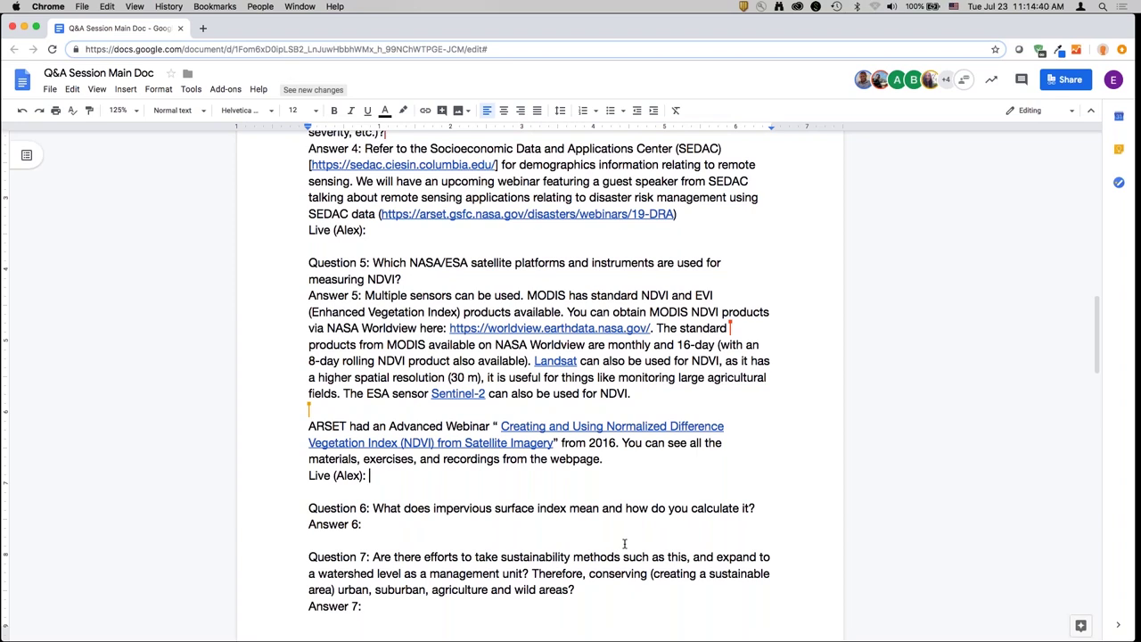
left_click(502, 434)
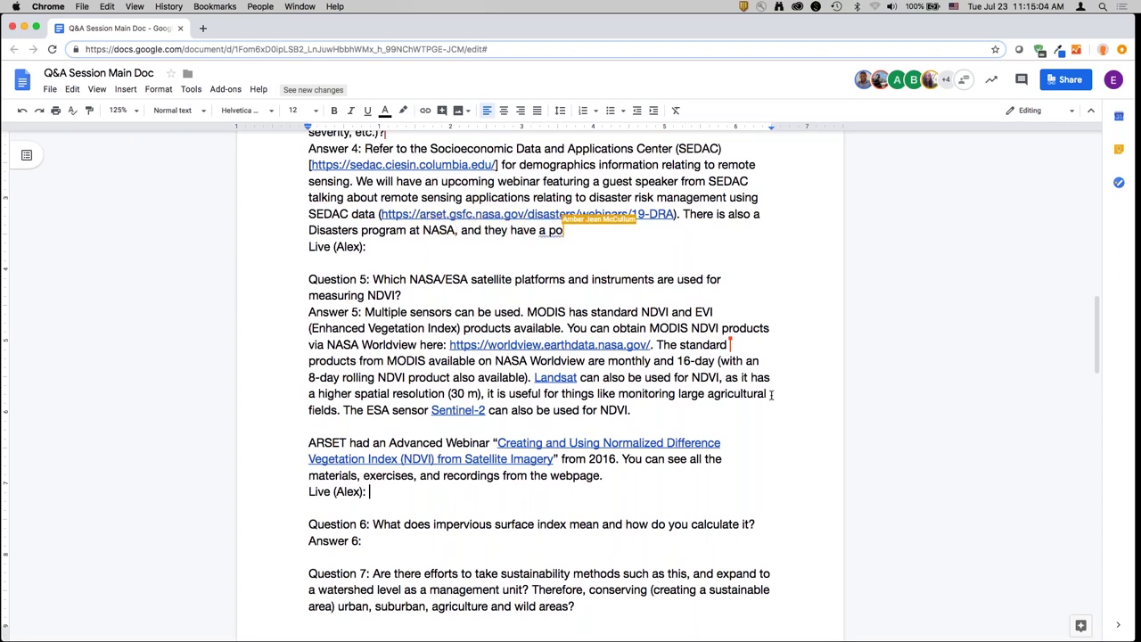
type("Using ")
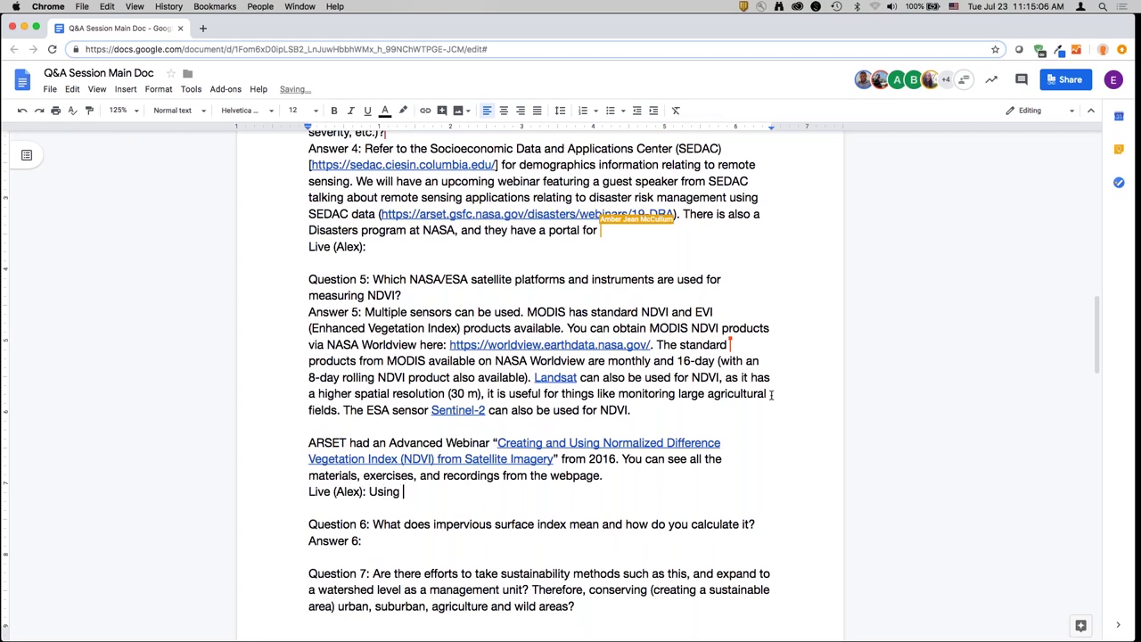
type("30 m Landsat")
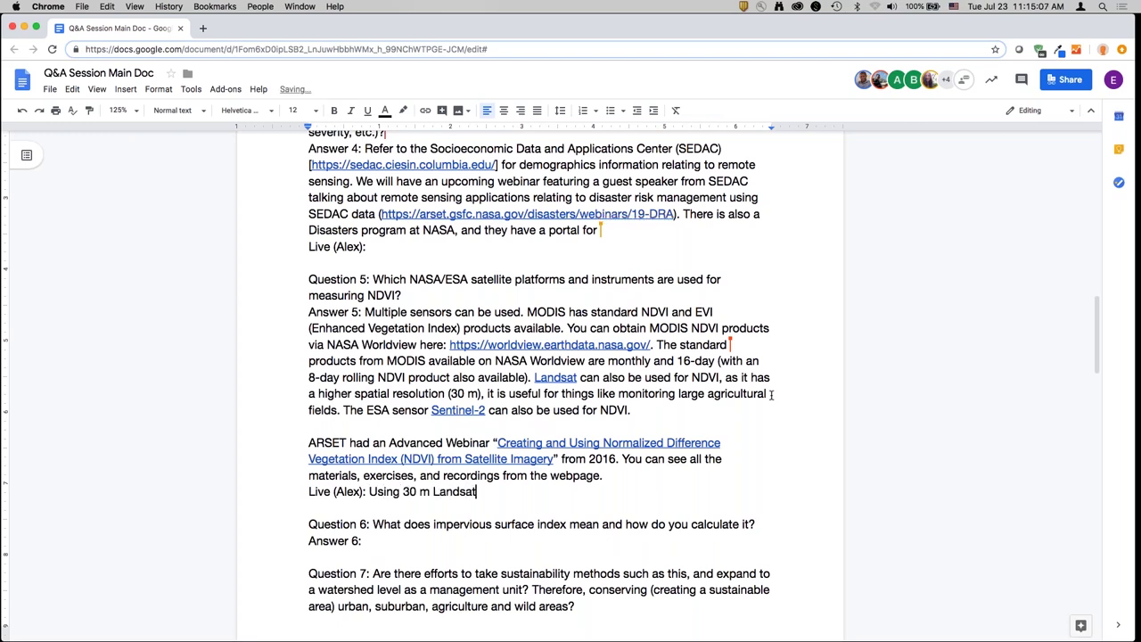
type(" data for SDG 11.3.1, as well.")
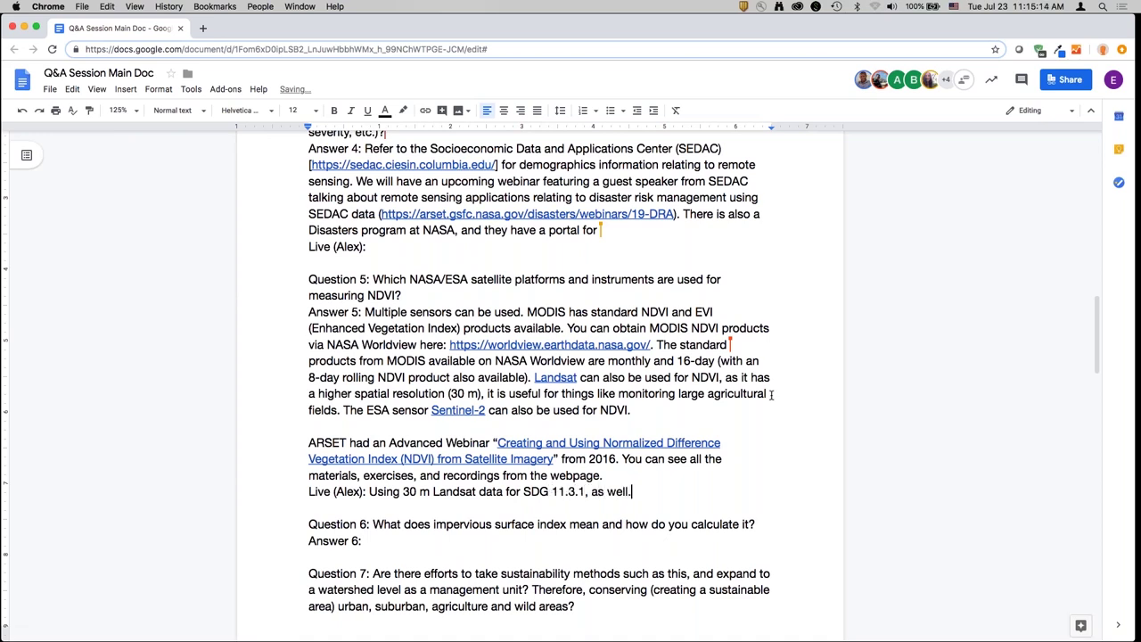
key("Return")
type("(Mariano) For t")
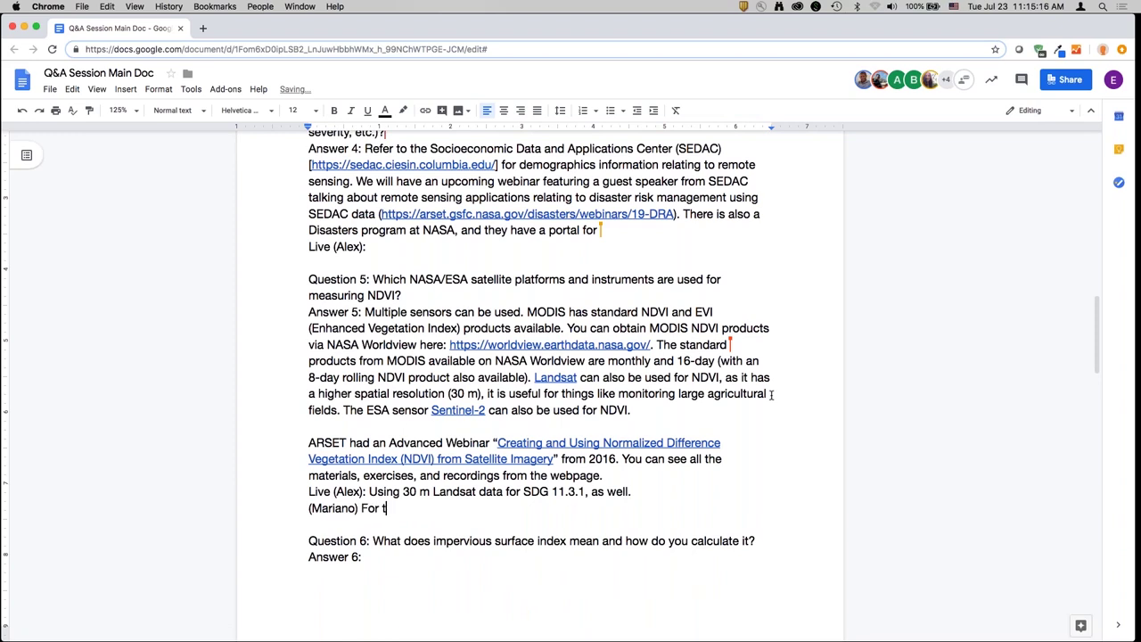
type("hese indicators in parti")
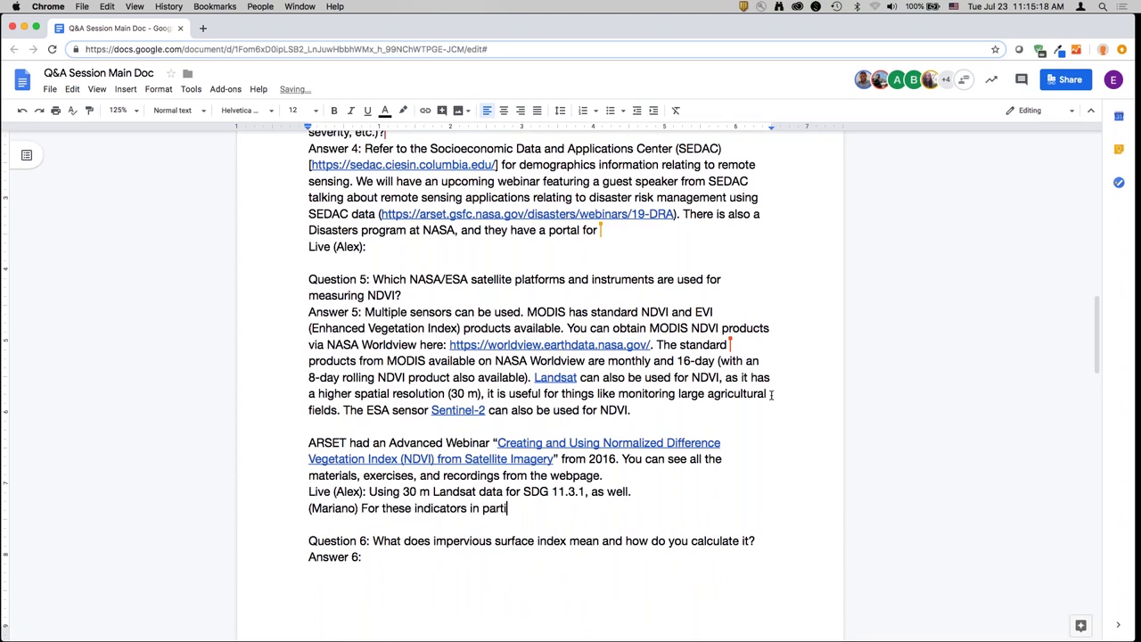
type("cular, we're using Lan")
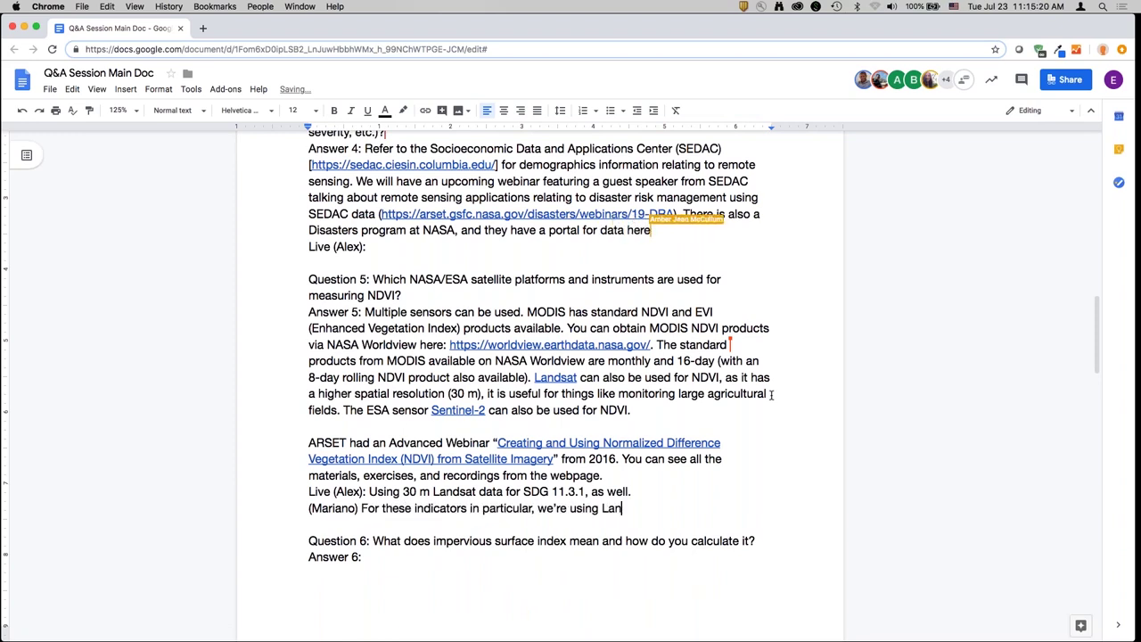
type("dsat. We're doing a ")
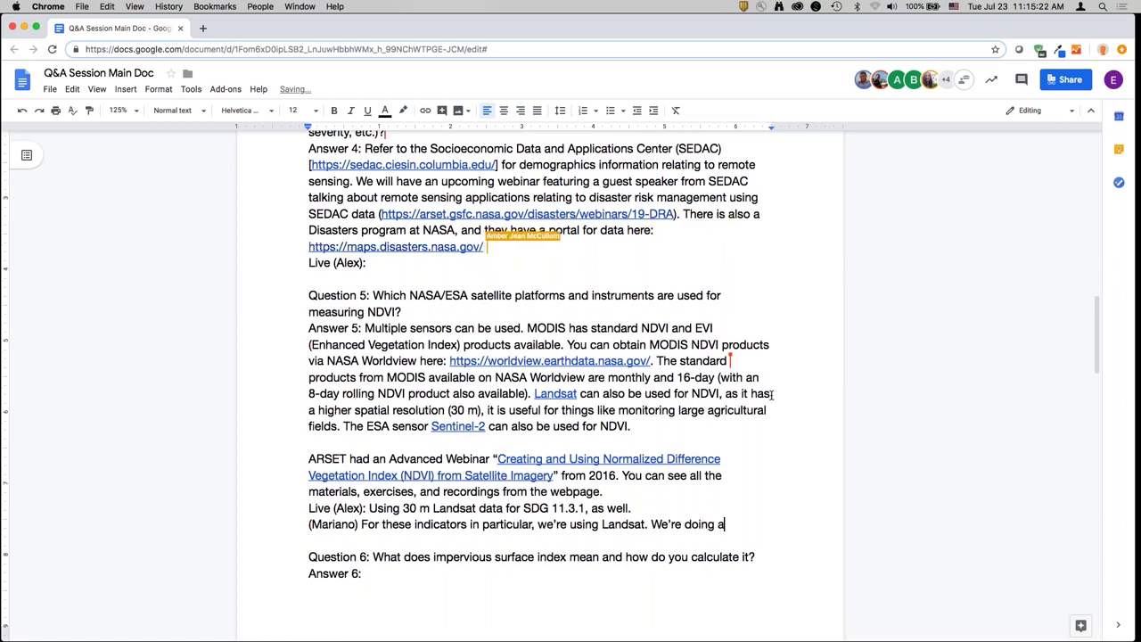
type("time se")
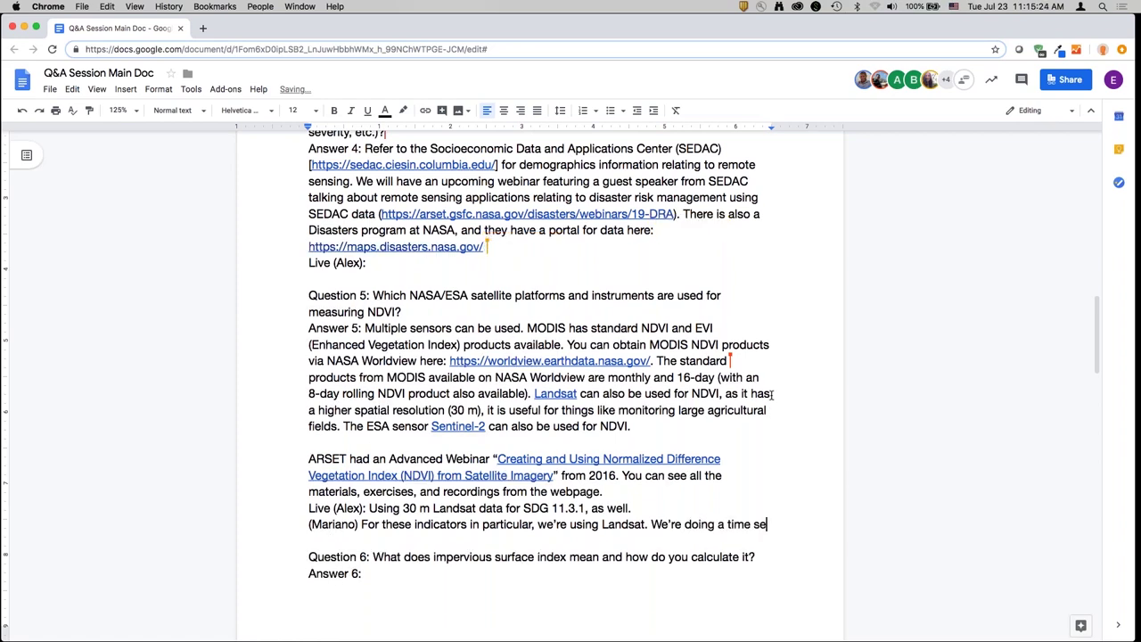
type("ries of NDV")
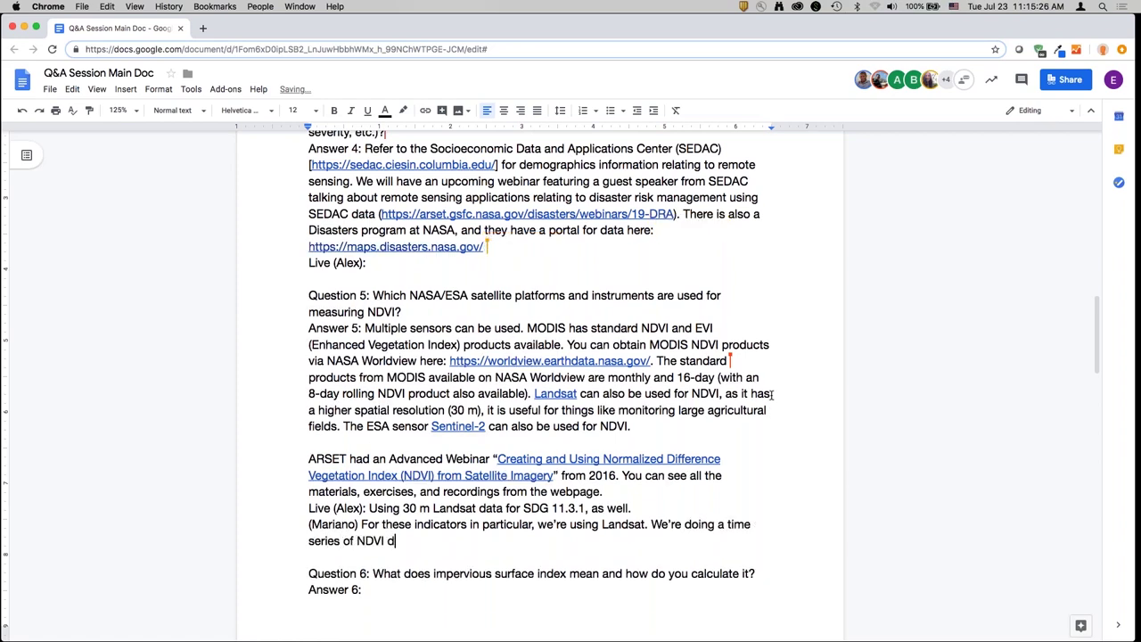
type("I for different years. Th")
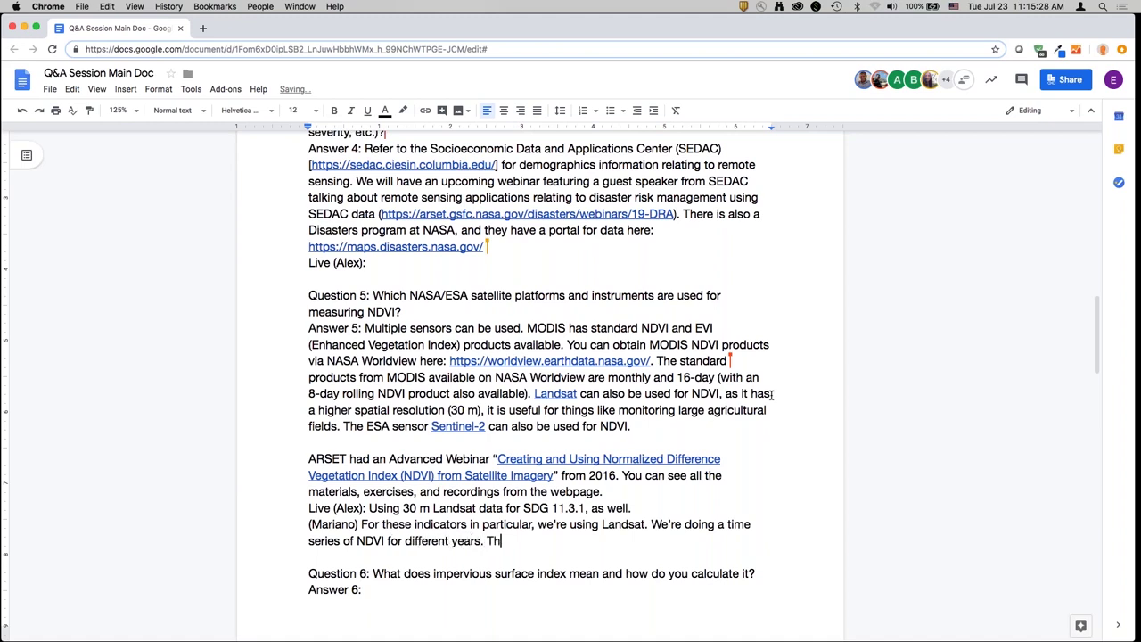
type("ere's a stack of 20-")
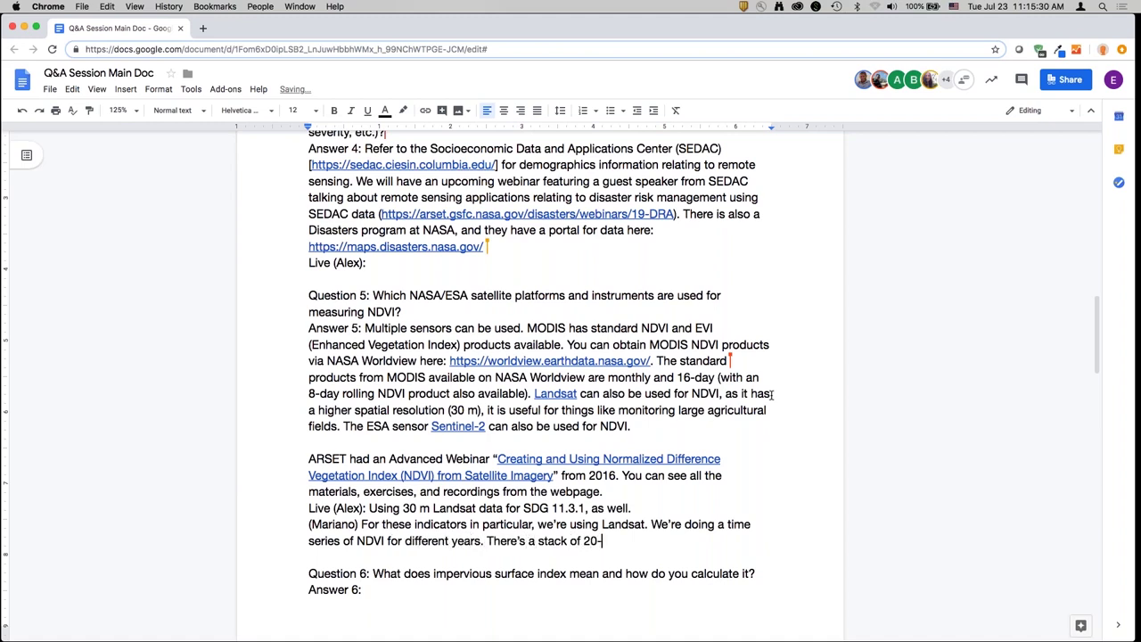
type("something bands we use f")
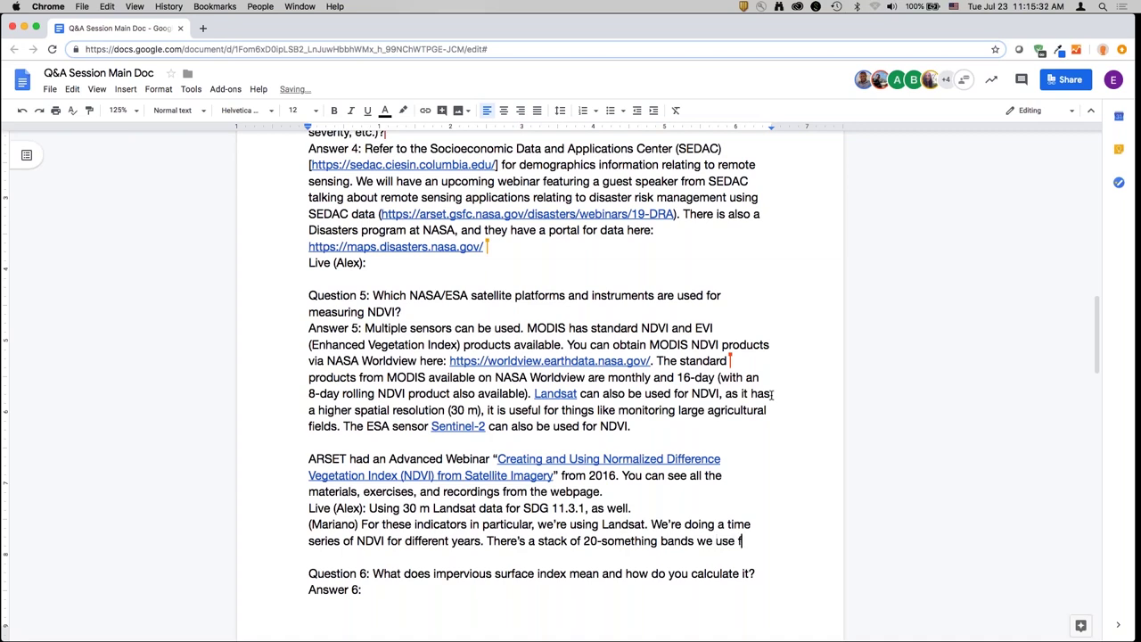
type("or each year, but ")
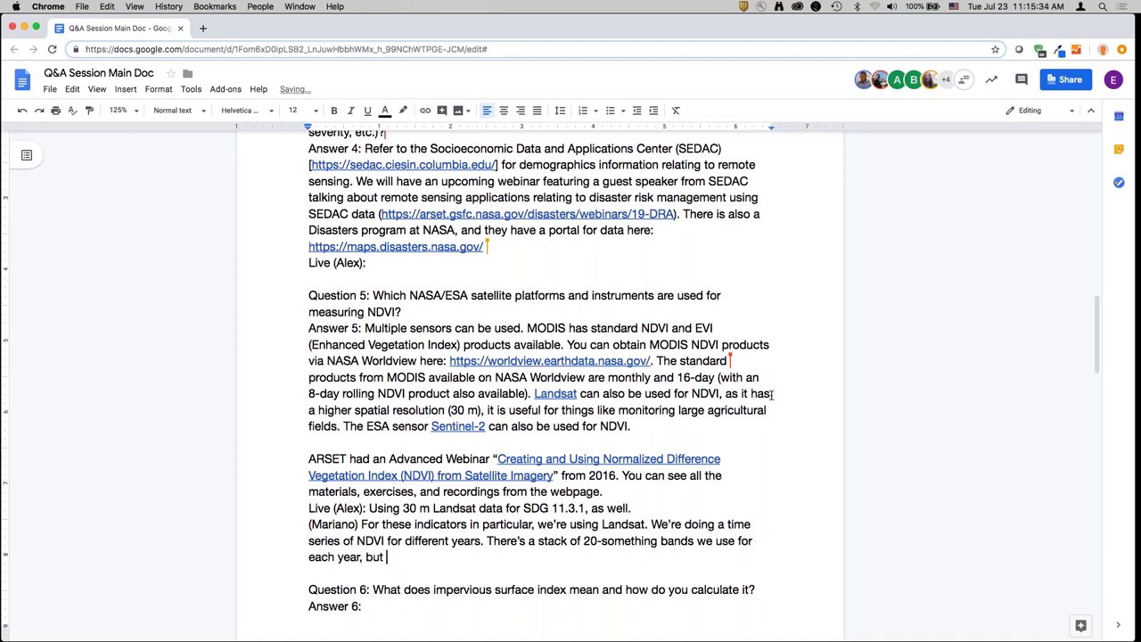
type("y")
type("it's from Landsat.")
- Begin Answer 6 explaining the 0-100 index, inserting 'things.' into the sentence
scroll(838, 449, "down", 5)
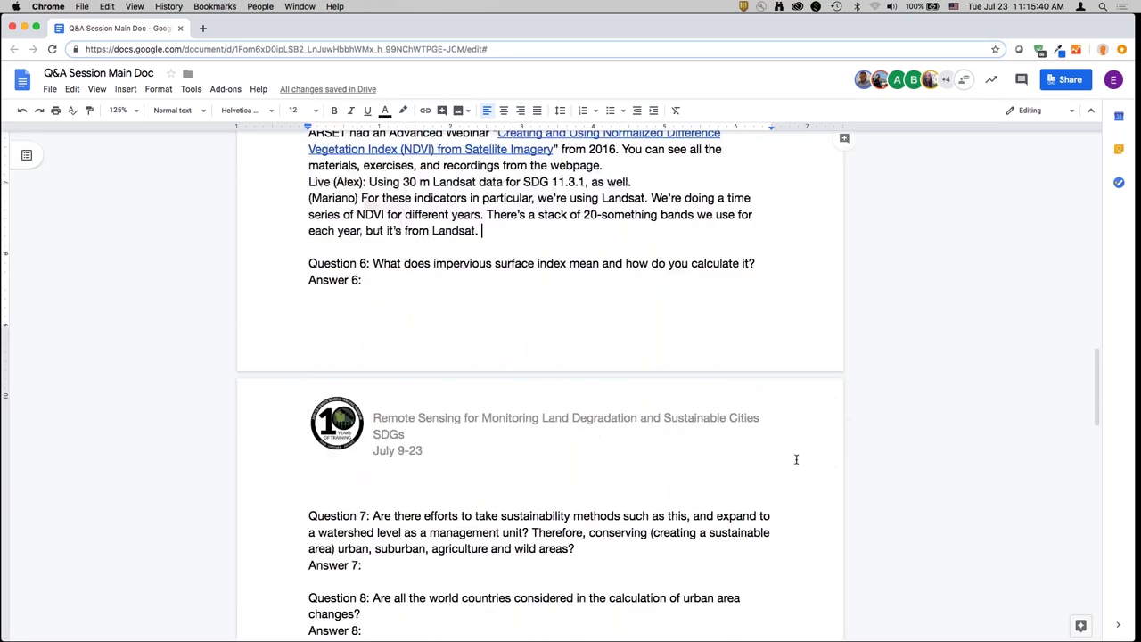
double_click(429, 225)
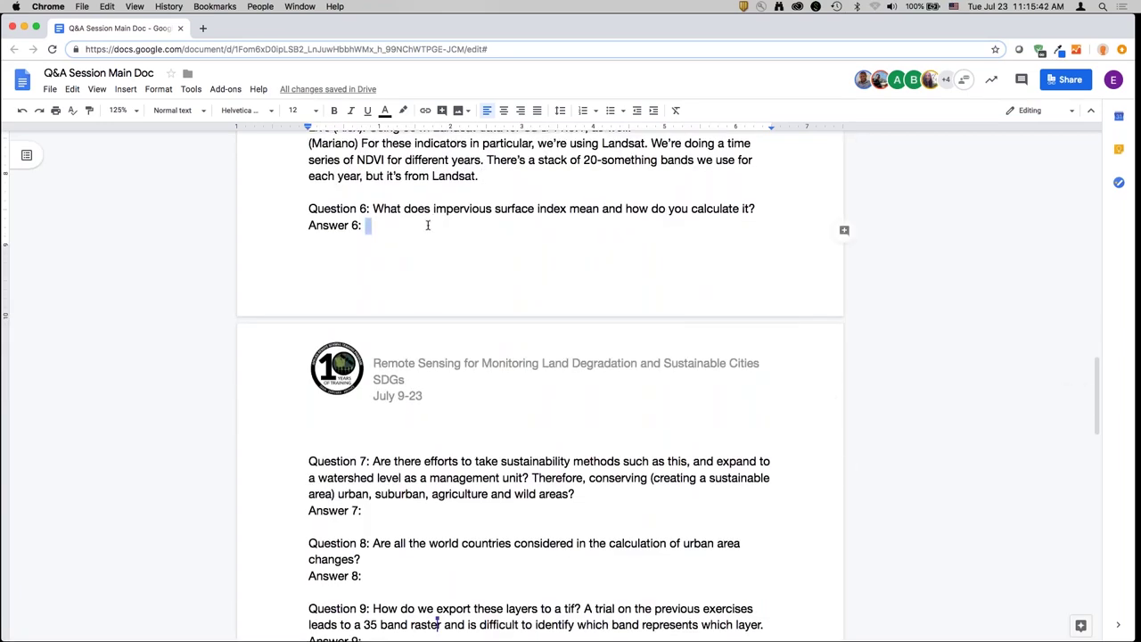
type("(Mariano) It's ")
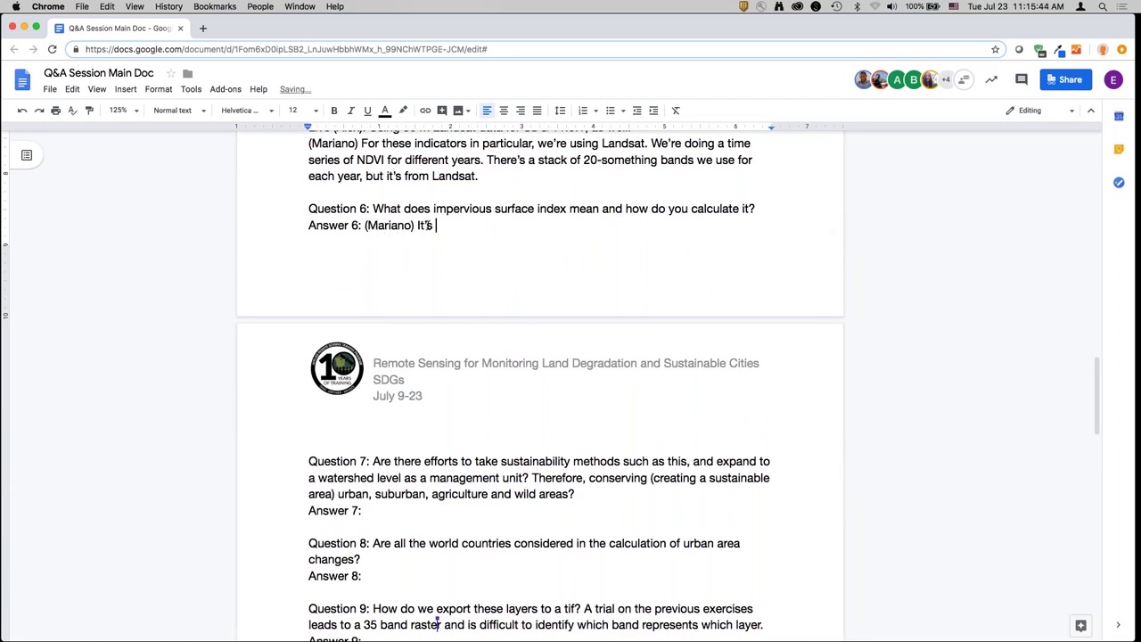
type("an index that ranges between")
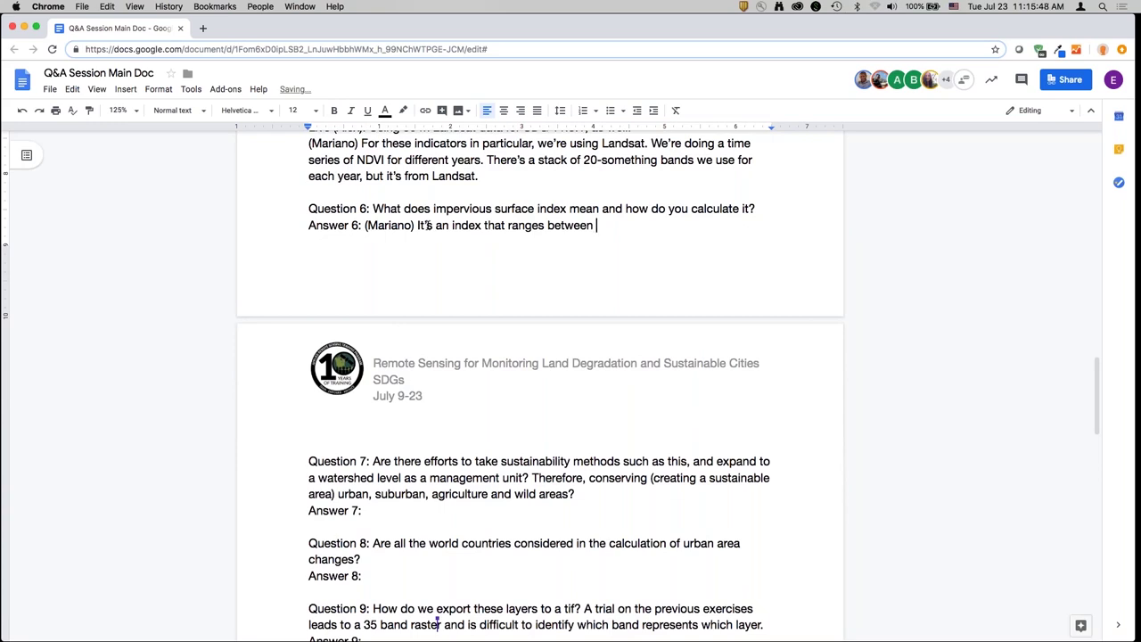
type(" 0-100 and lower va")
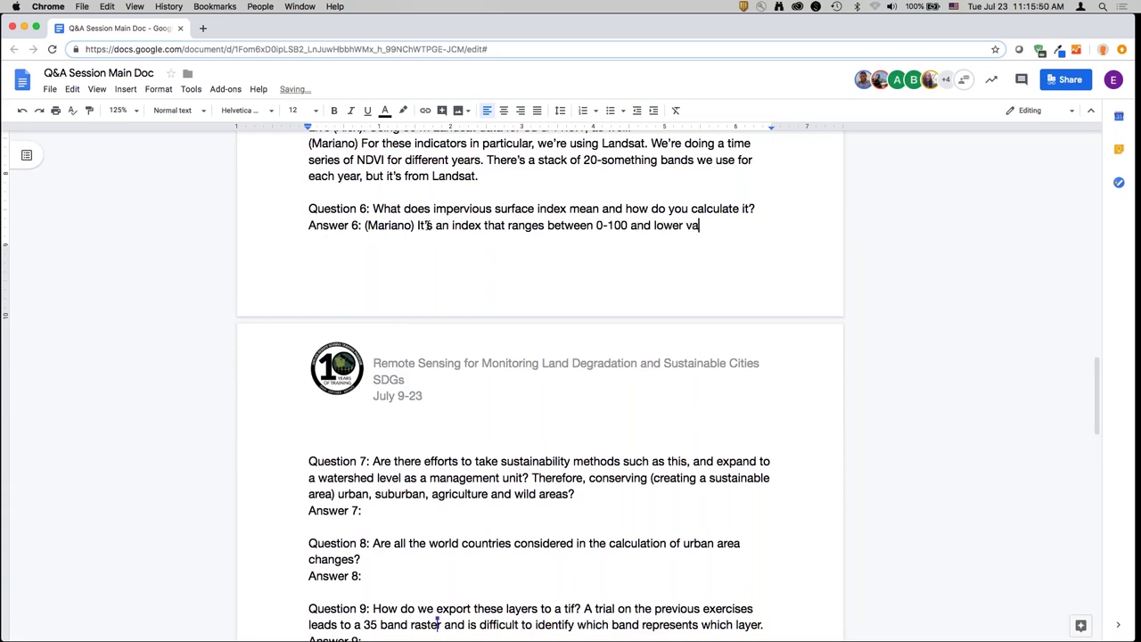
type("lues are more correlated wi")
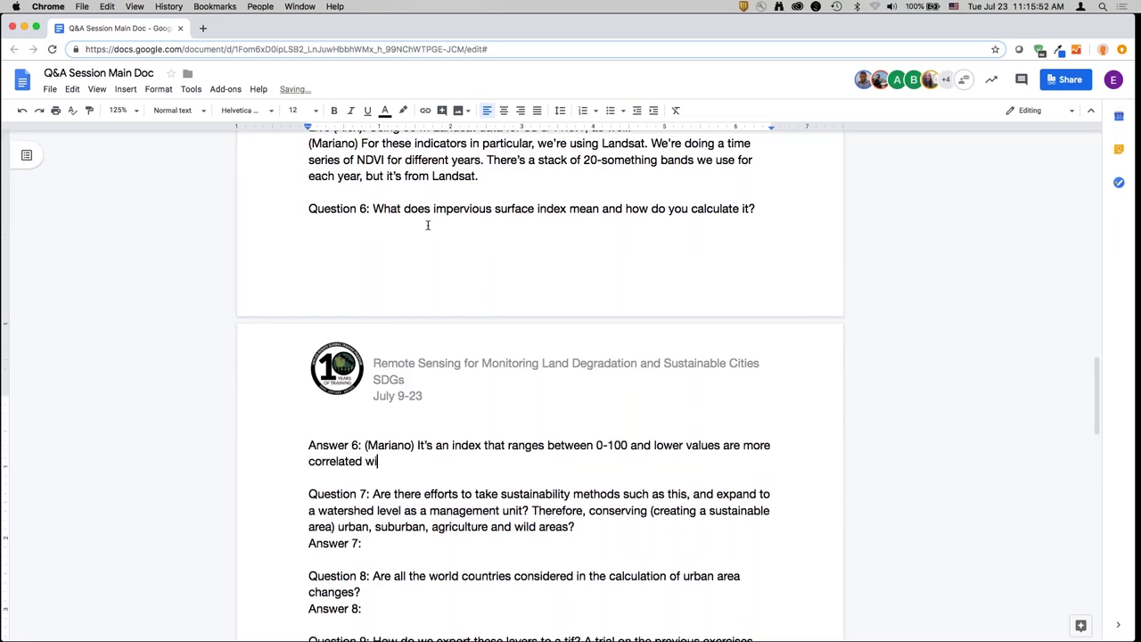
type("th no areas with no impervious surface")
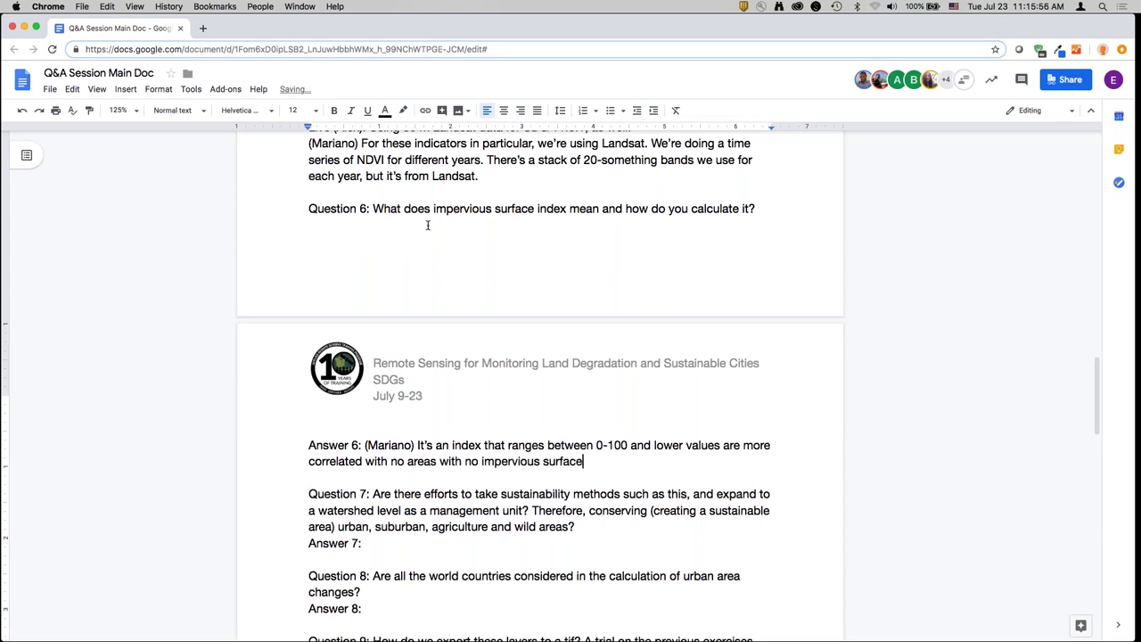
type("s (vetgetation, no ")
type("human build-up")
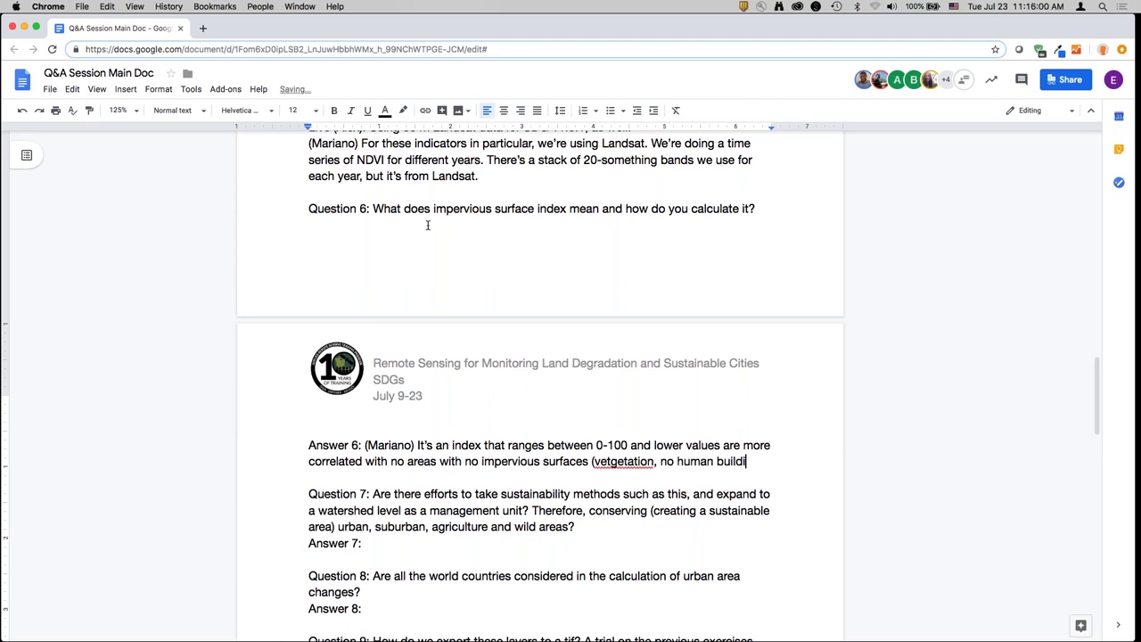
type("). Higher values me")
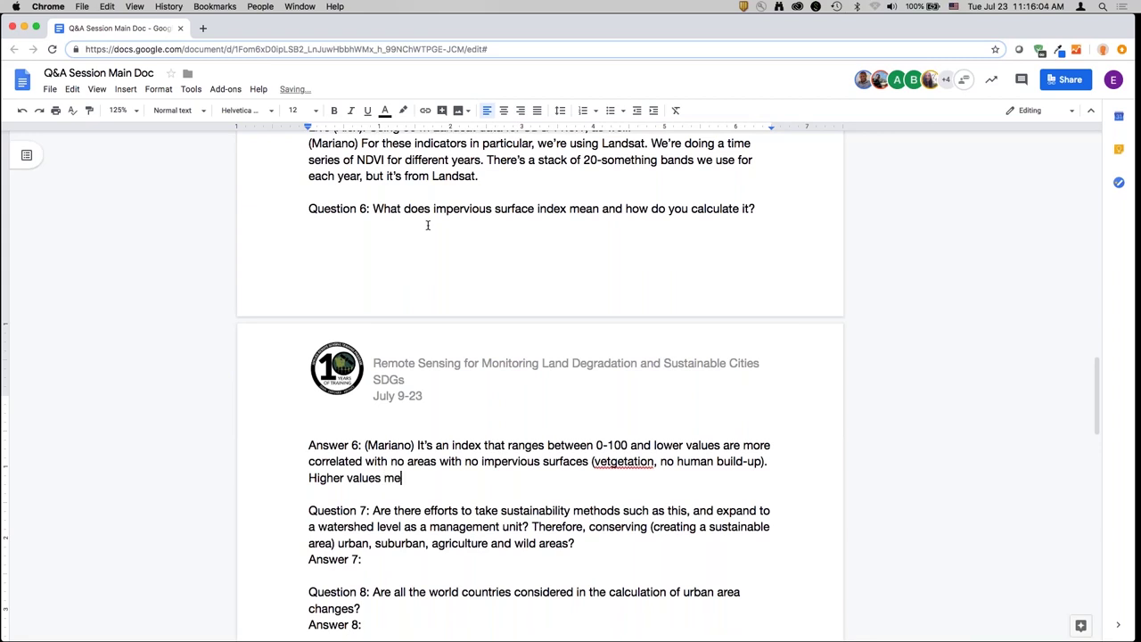
type("an buildings, road")
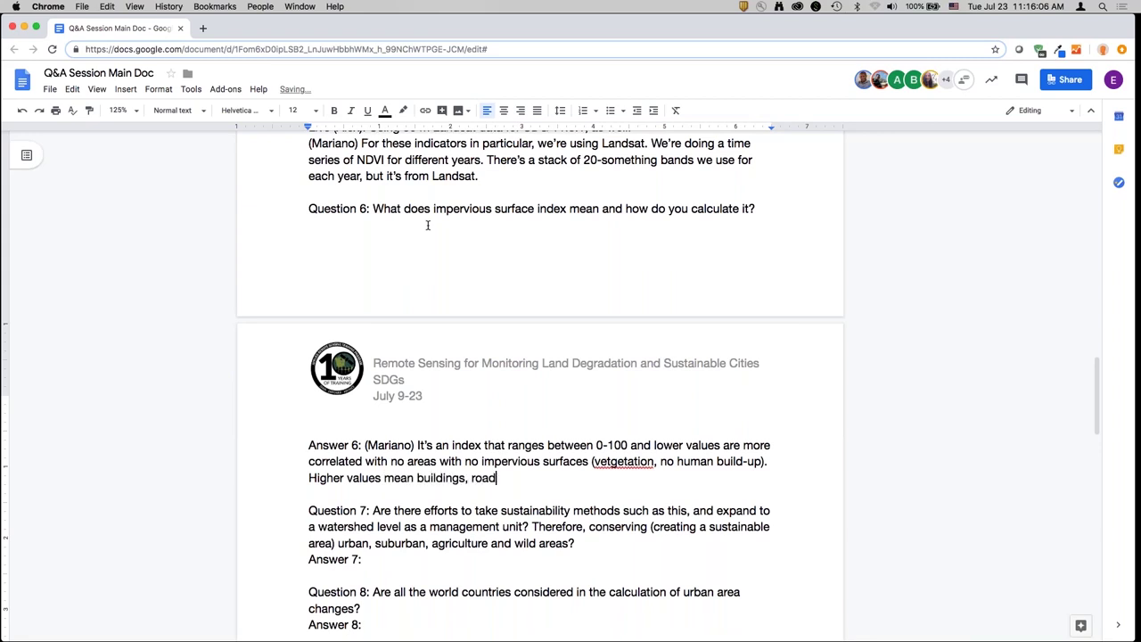
type("s, constructed by humans, rocks")
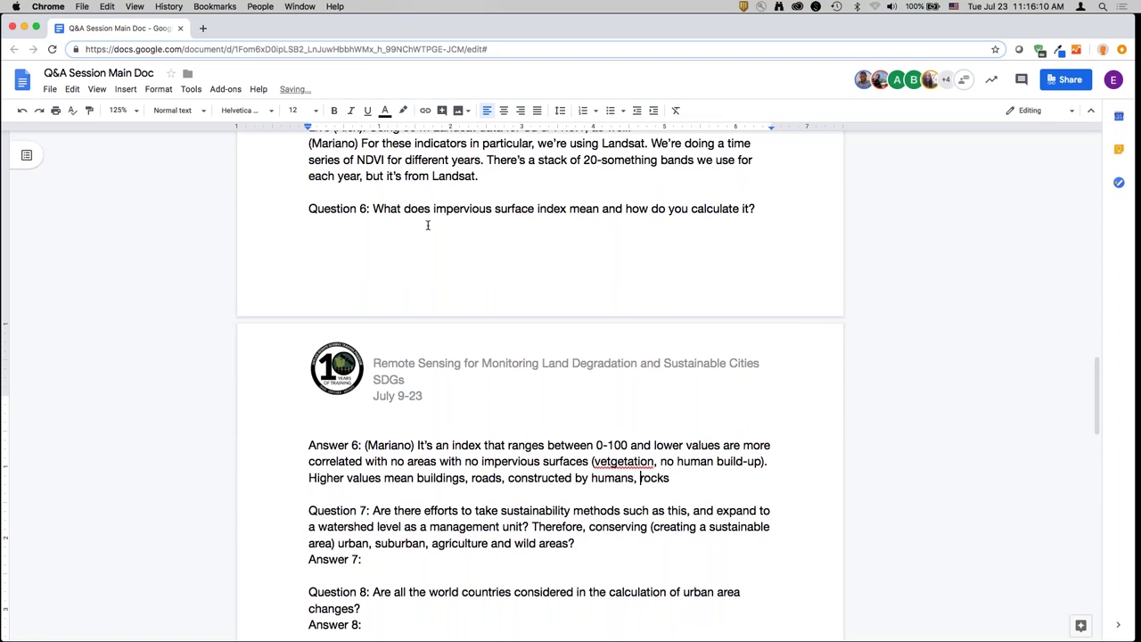
key("alt+Left")
type("things.")
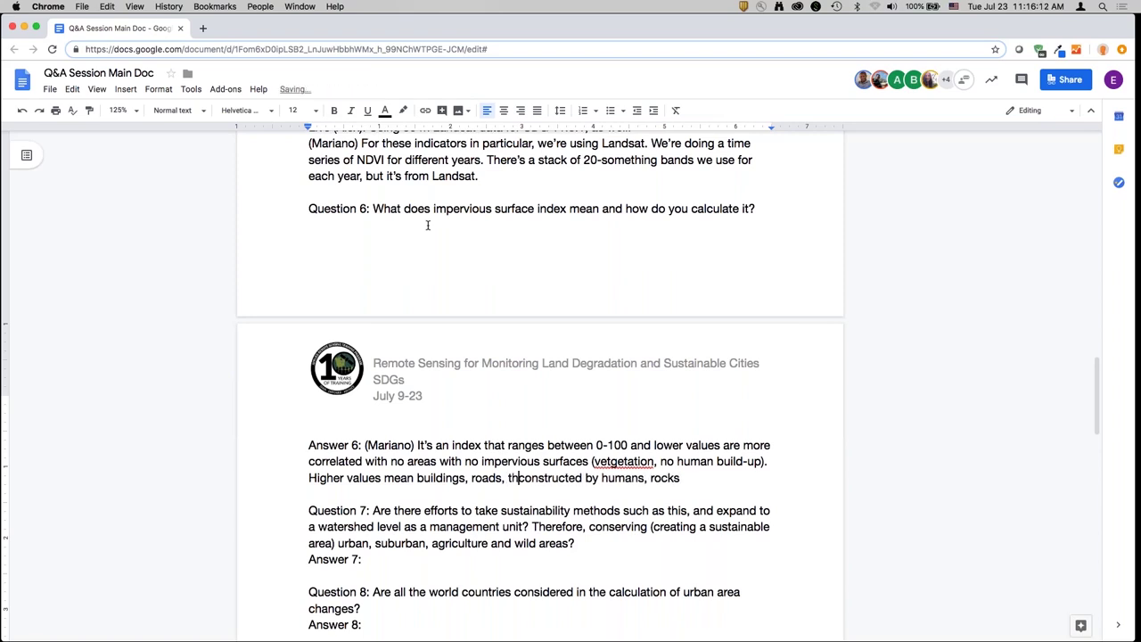
- Finish Answer 6 on thresholds like night-time lights and correct 'vetgetation' to 'vegetation'
key("shift+End")
key("Right")
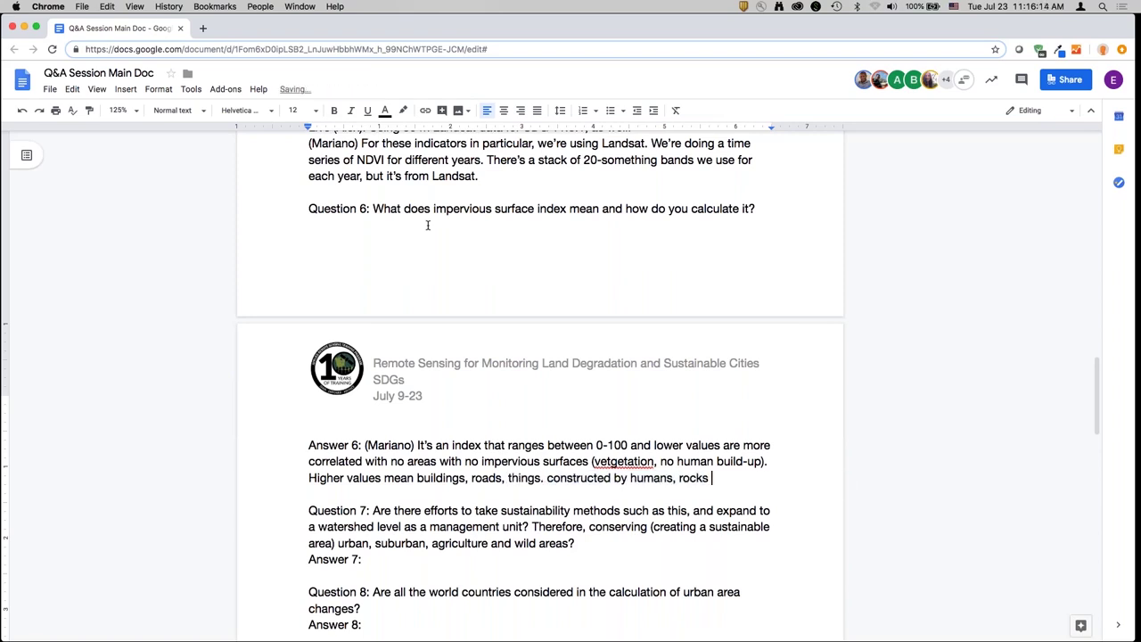
type(". That's why we")
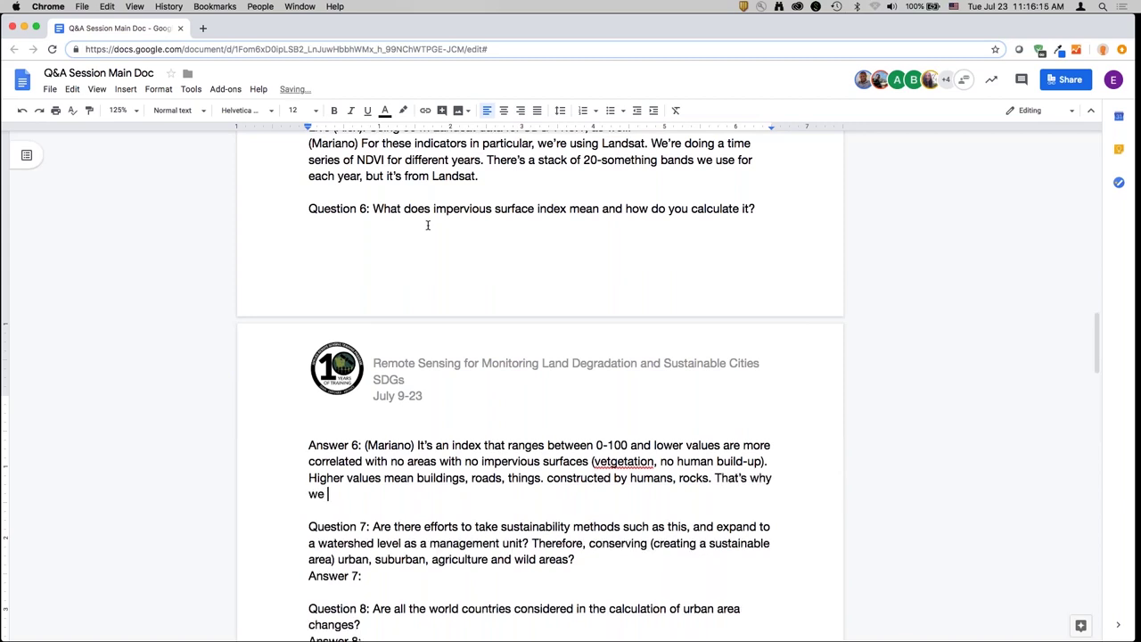
type(" need to use the different thresholds")
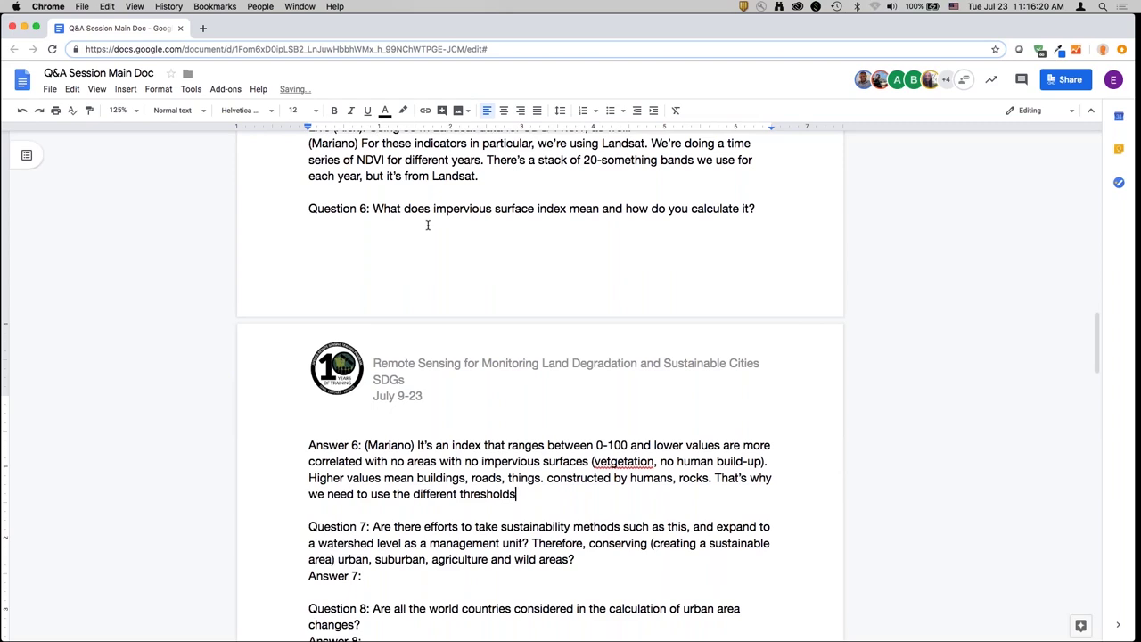
type(" like night time ligh")
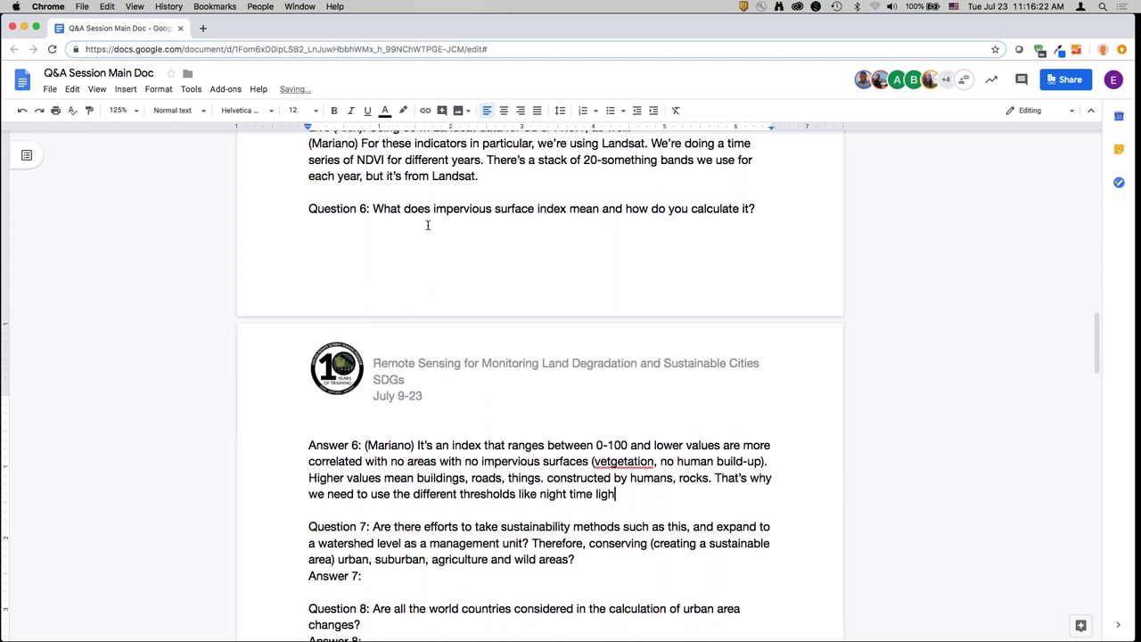
type("ts to determine what ")
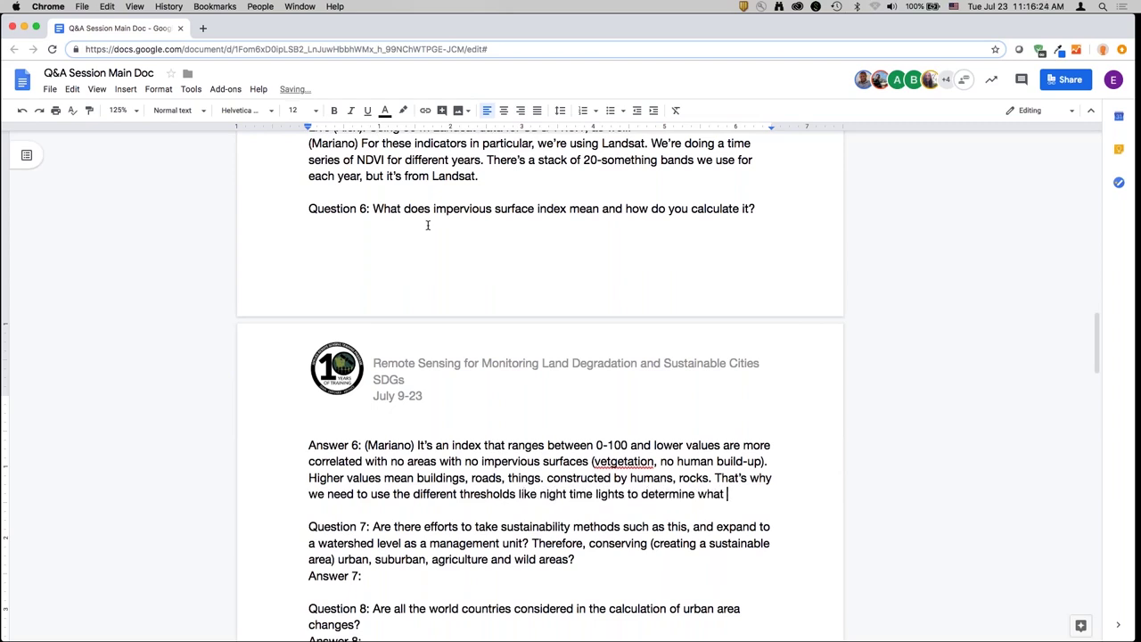
type("is human vs. natu")
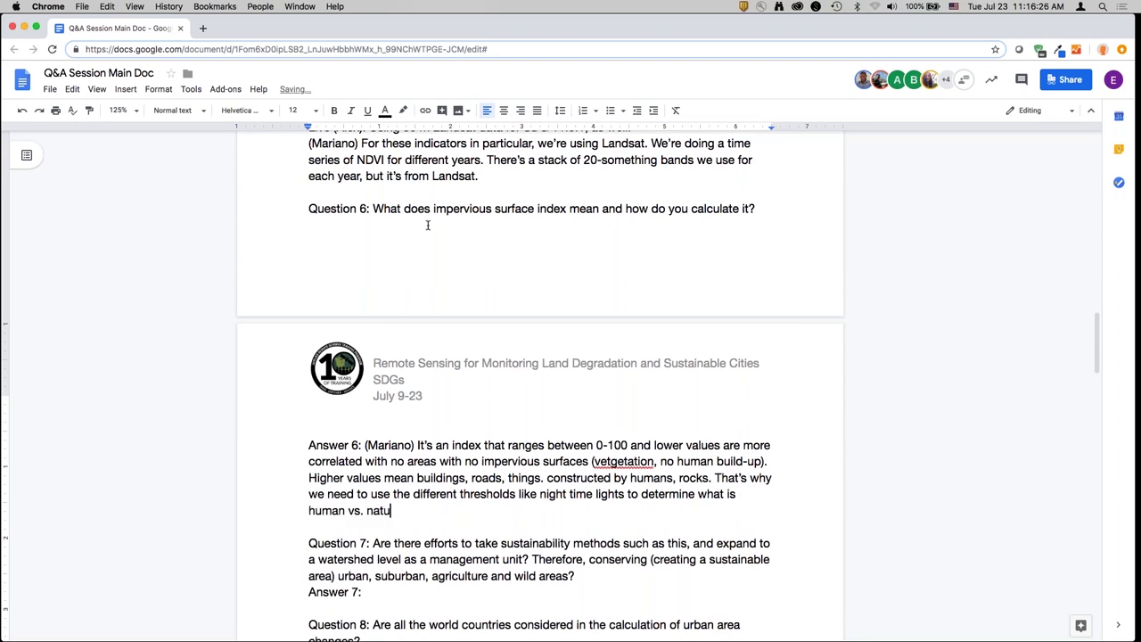
type("ral. Check the Trends.Earth website ")
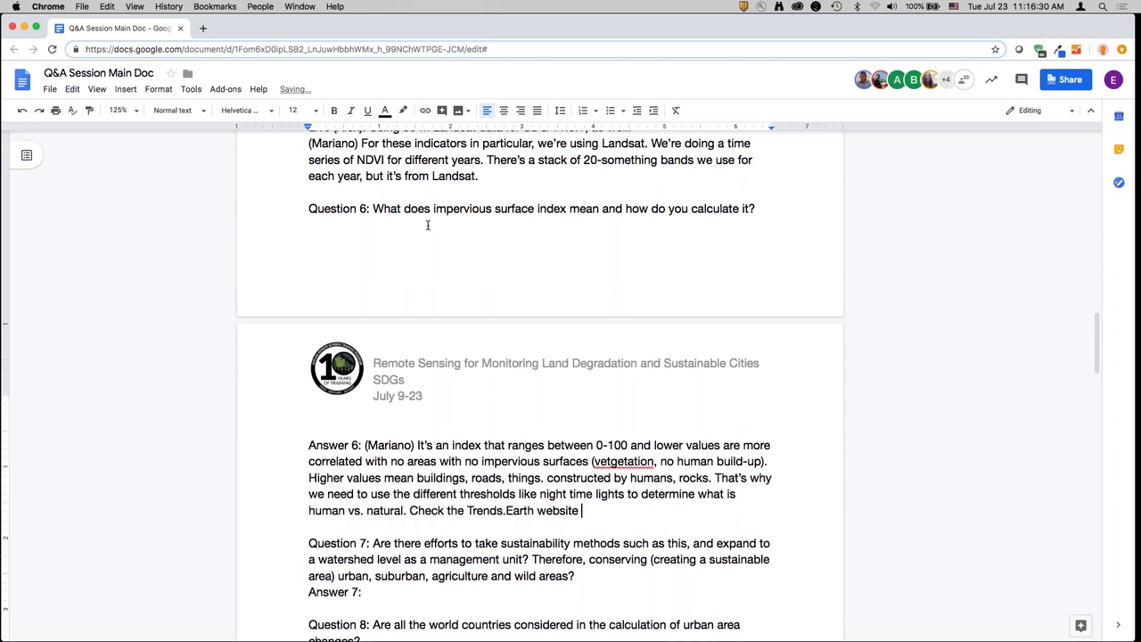
type("for a section we add")
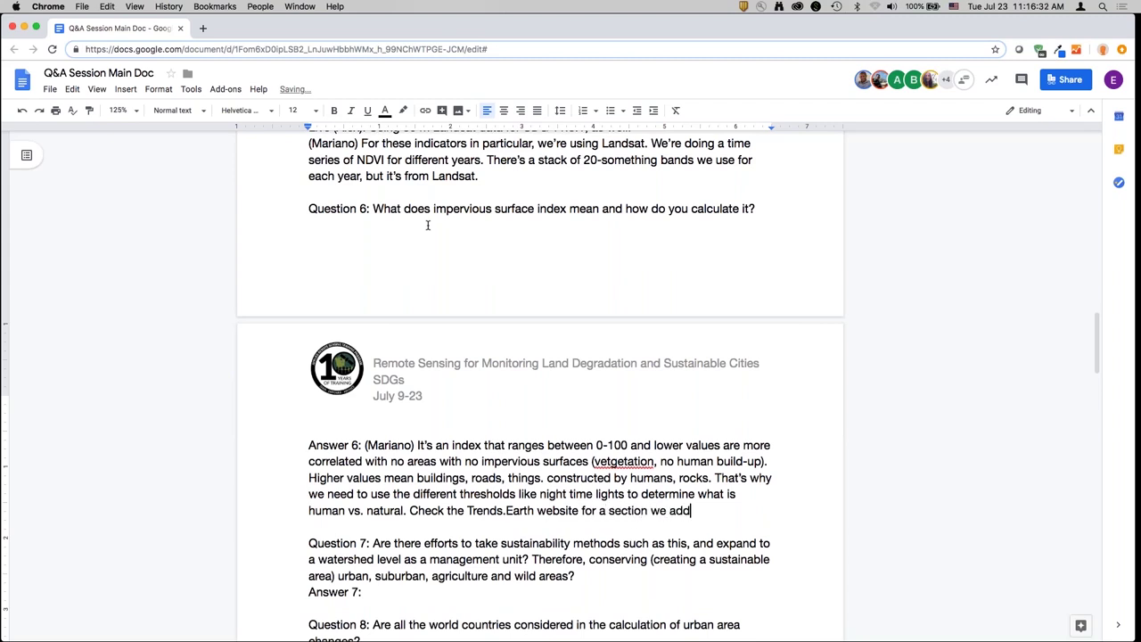
type("ed yesterday on SDG ")
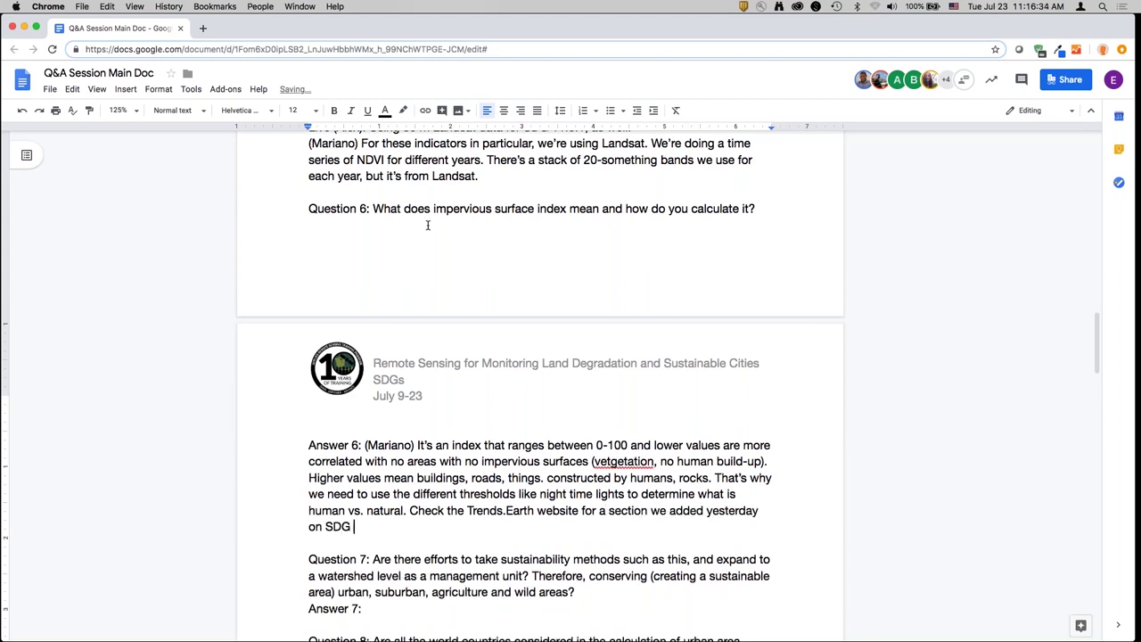
type("11 on how we computed w")
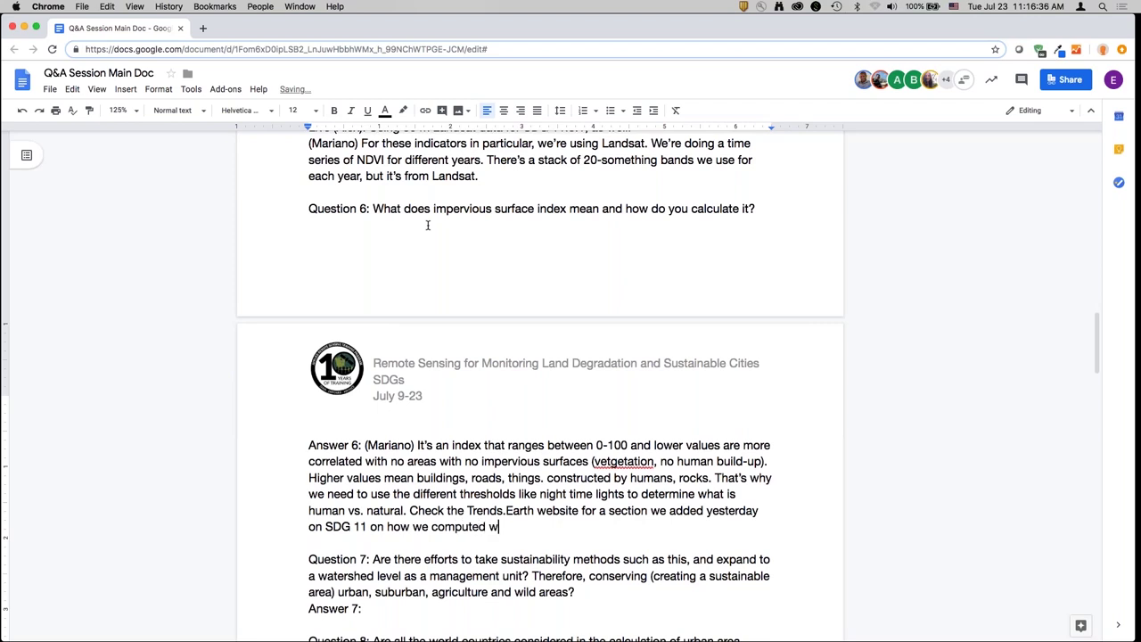
type("hat we did is we used the global man-mad")
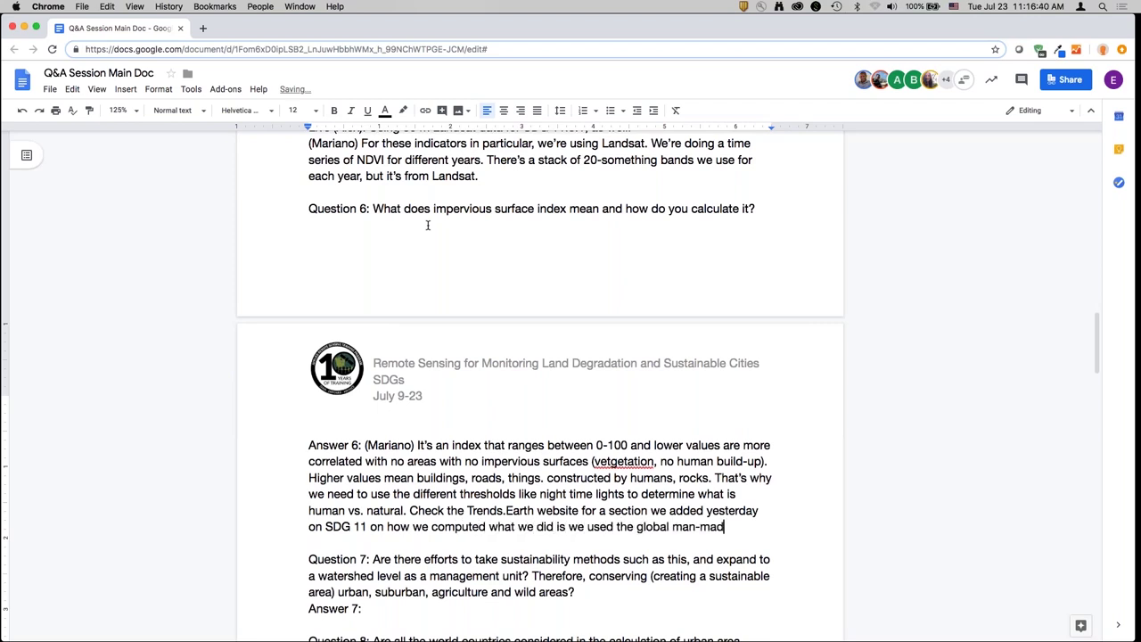
type("e impervious sura")
type("a")
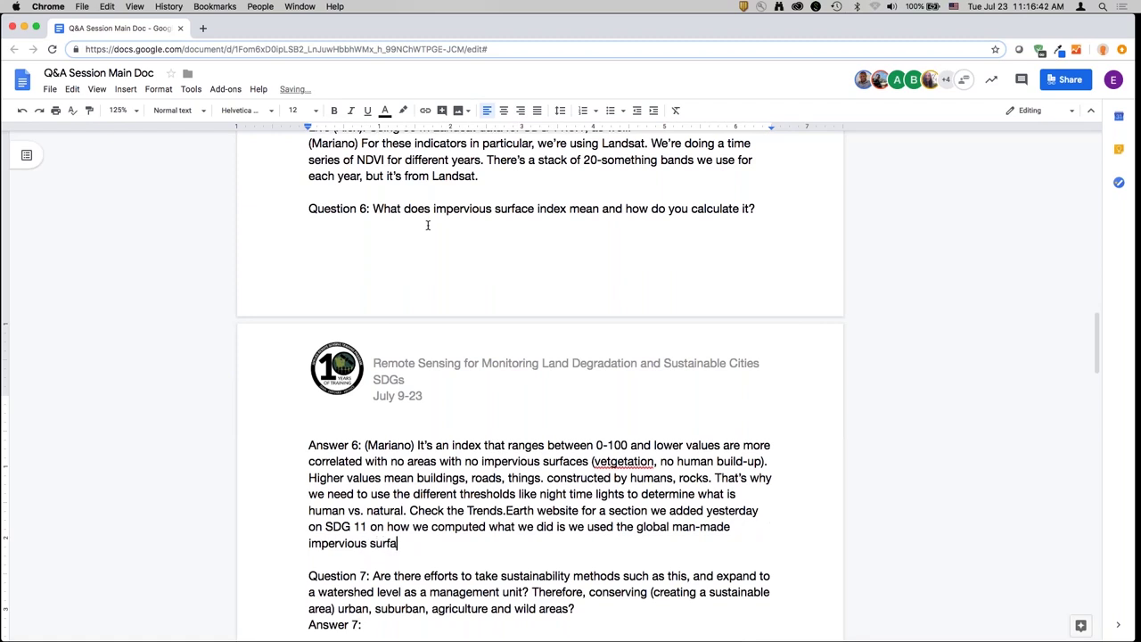
type("ce dataset produced b")
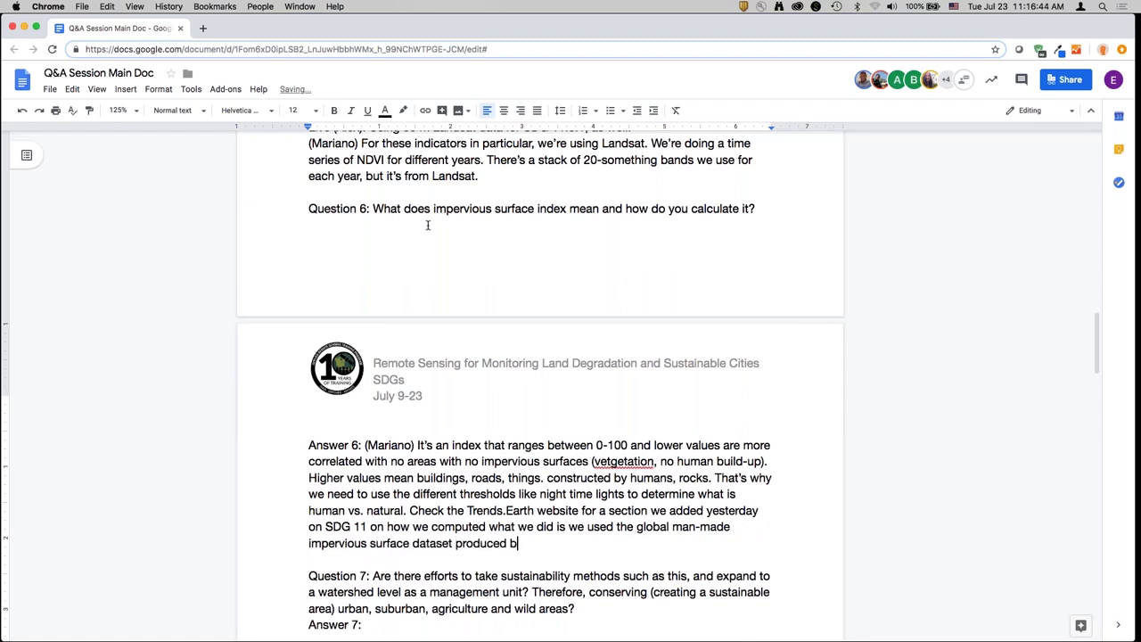
type("y NASA . It was a product of im")
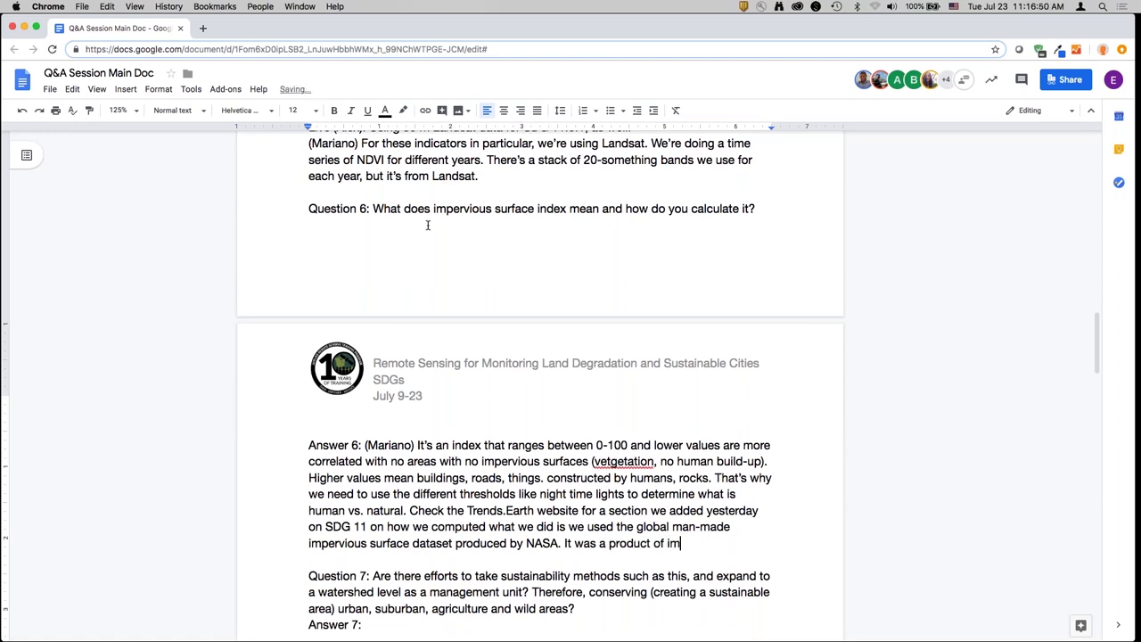
type("pervious surfaces for")
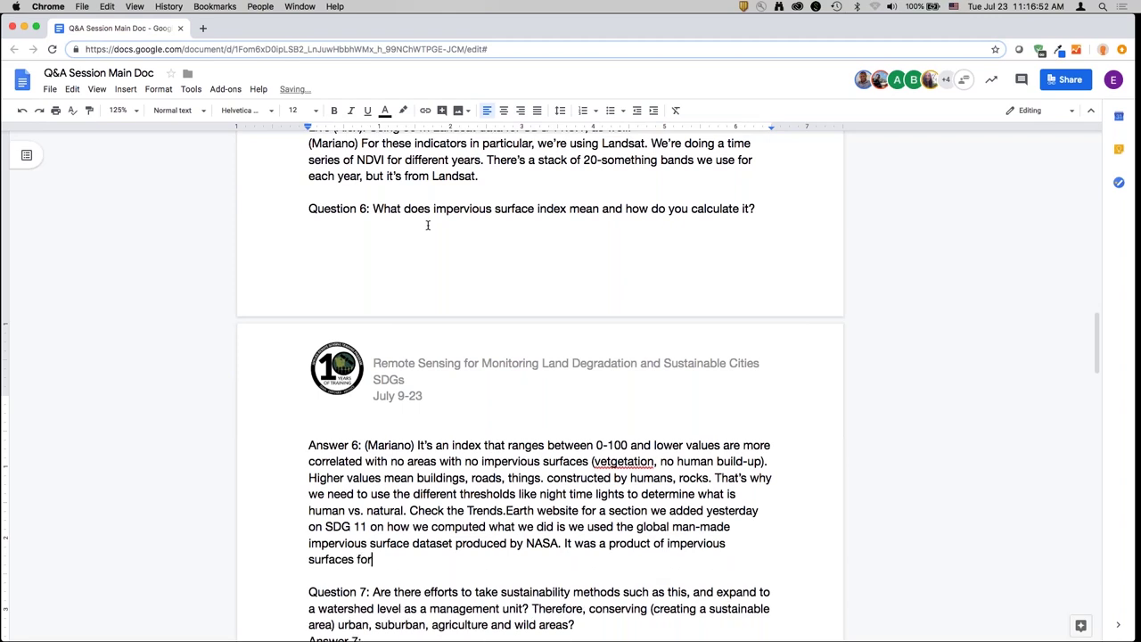
type(" 2010. And ESA and CCI la")
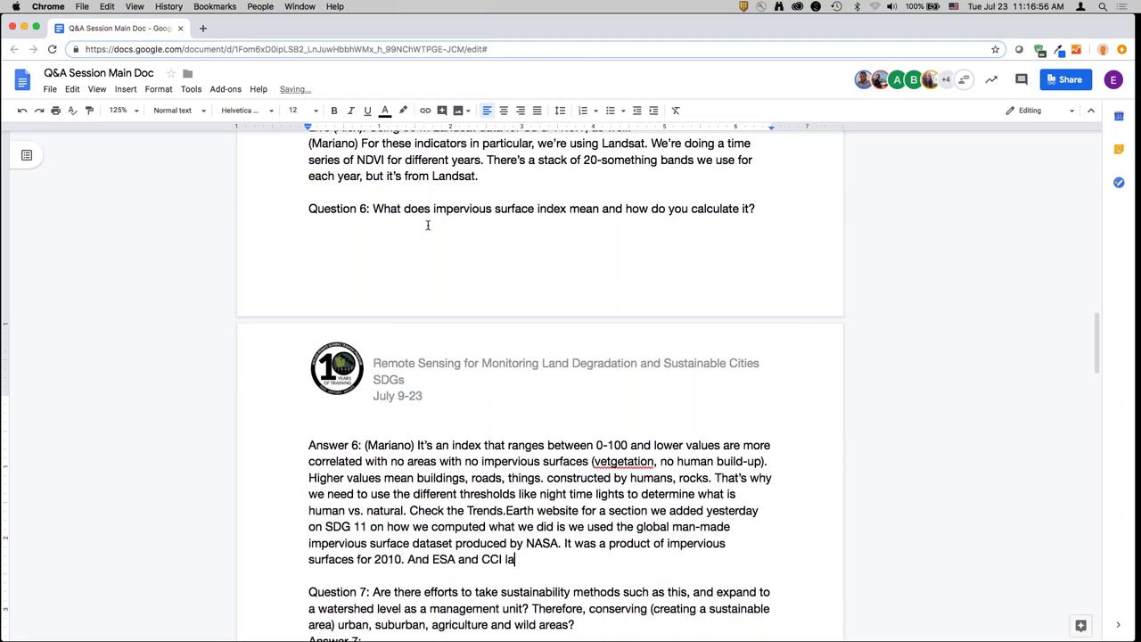
type("nd cover datasets ")
type("train a set of rand")
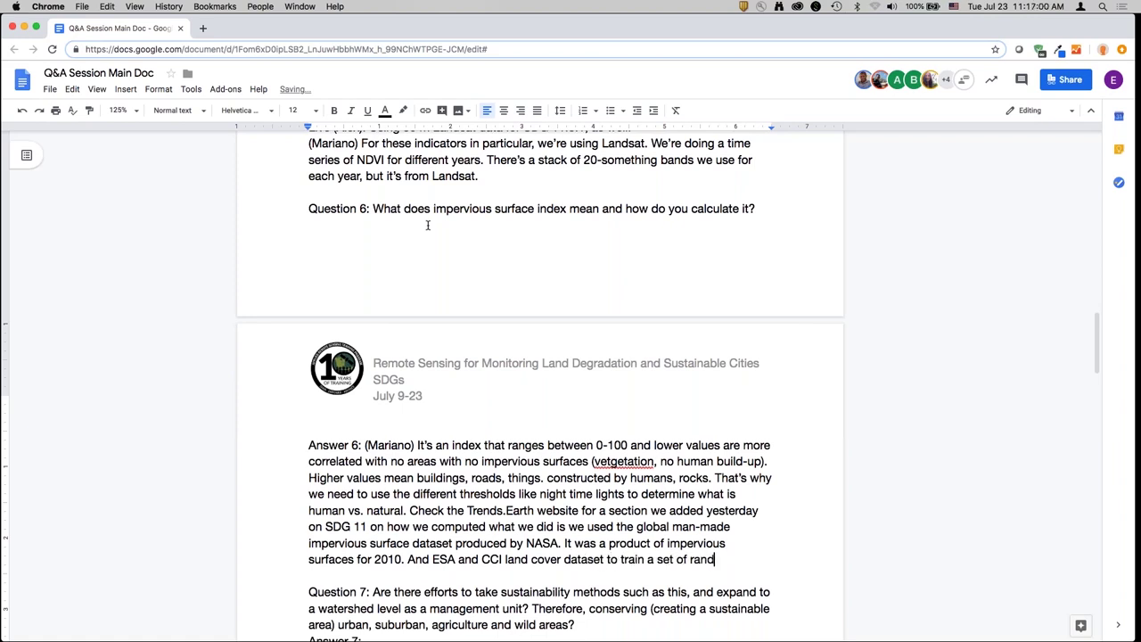
type("om forest models ")
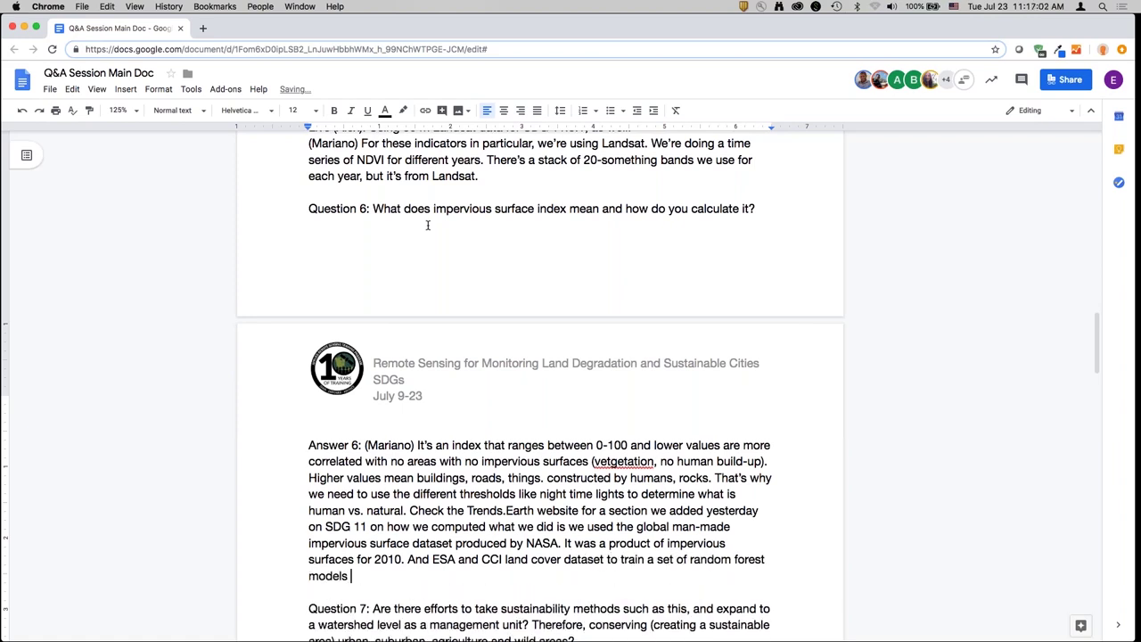
type("using Landsat data.")
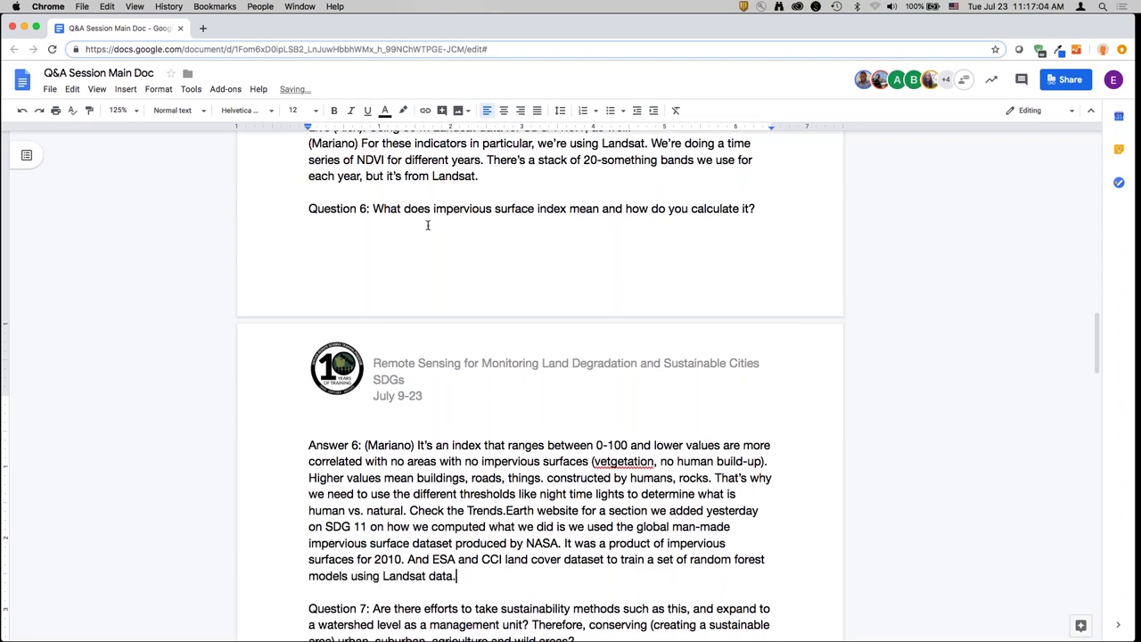
type(" We train it for 2010 ")
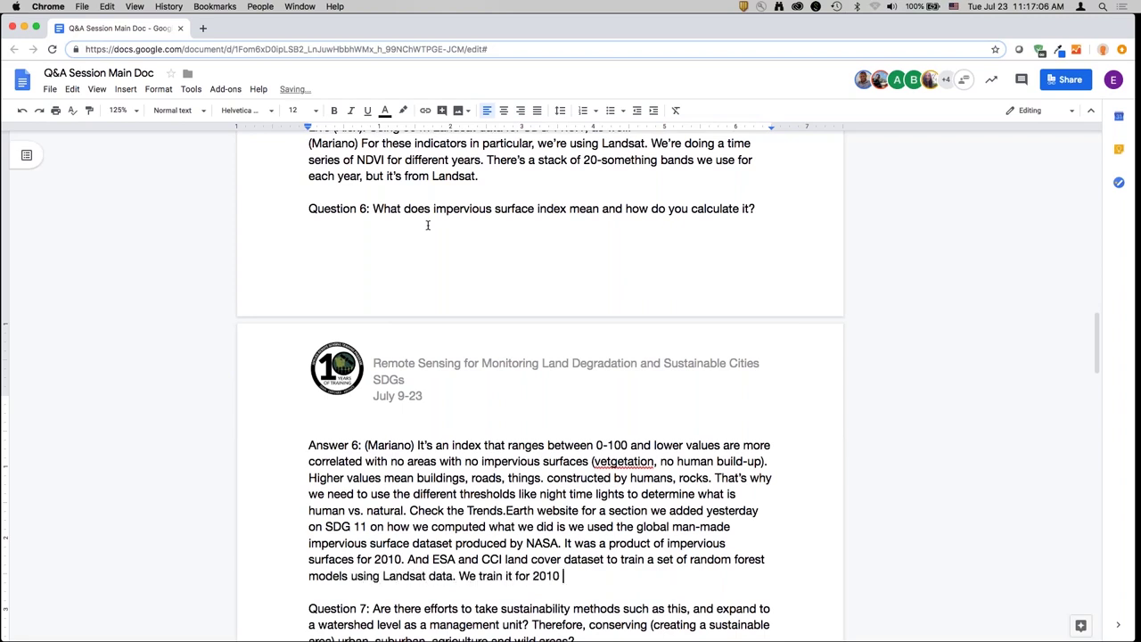
type("and apply it to a series of")
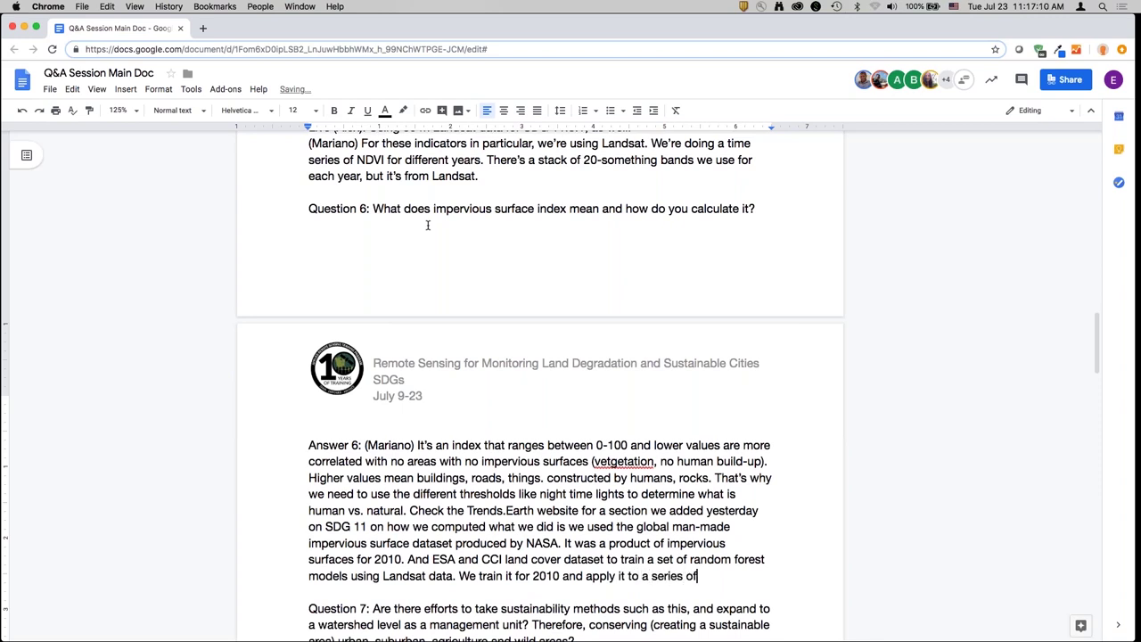
type(" years to get a time")
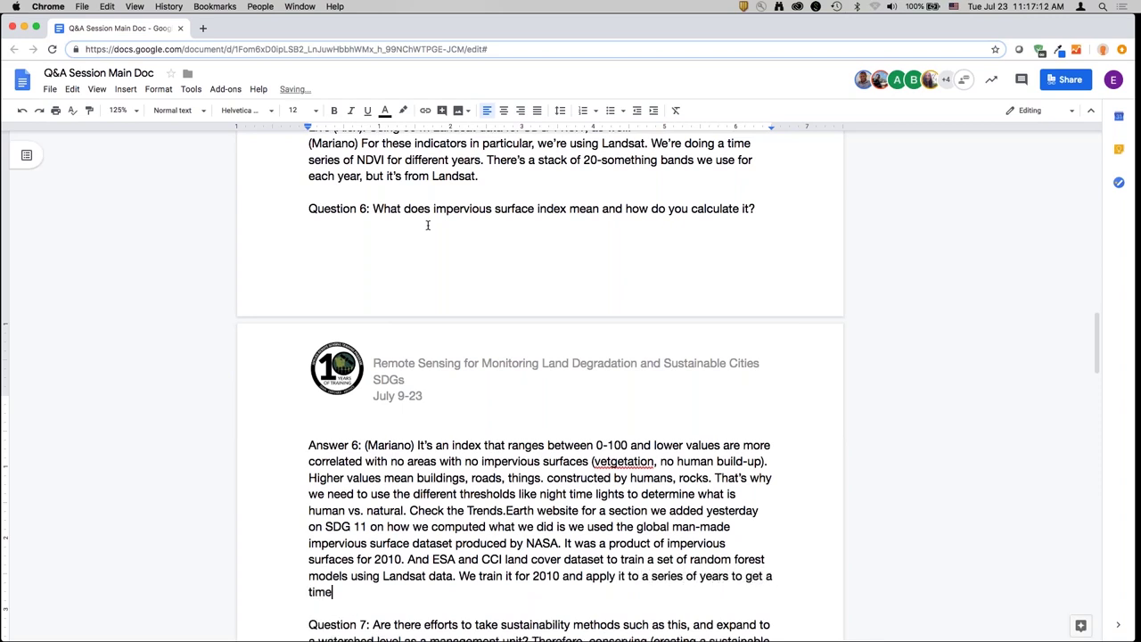
type(" series. A step by ste")
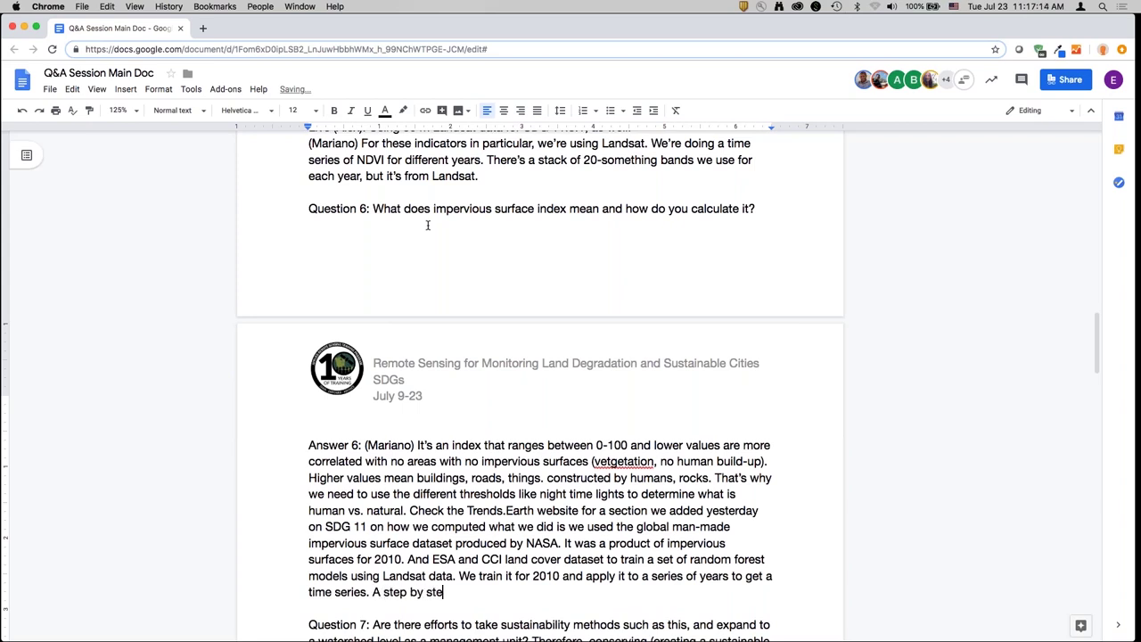
type("p explanation is on the website.")
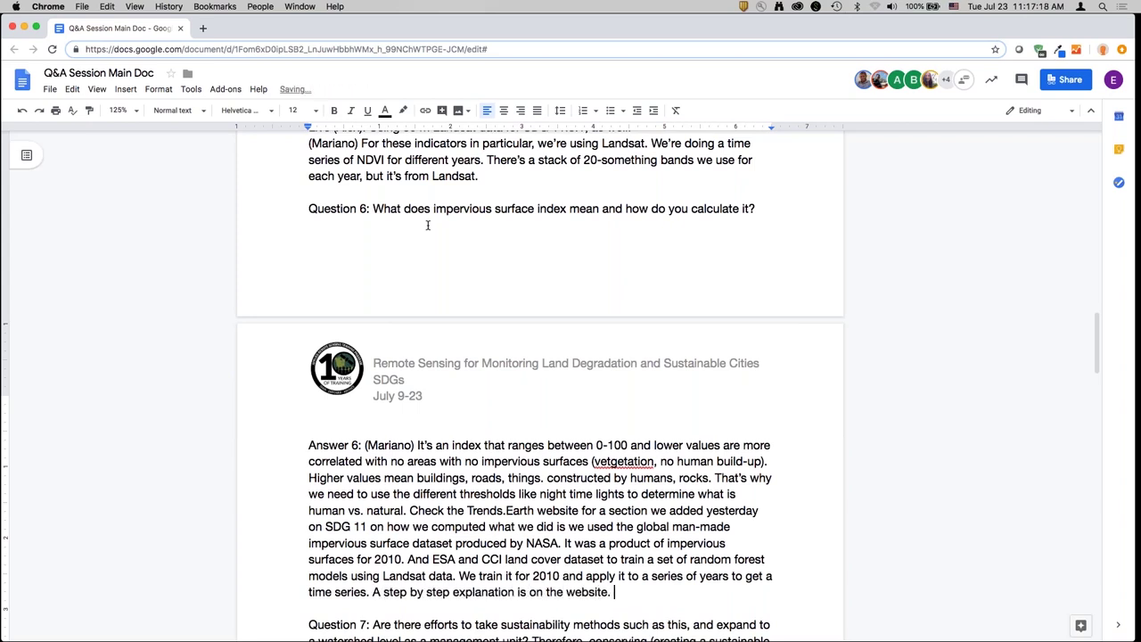
left_click(611, 461)
key("BackSpace")
- Start Answer 7 with the first presenter's reply deferring to the other presenter
scroll(613, 461, "down", 5)
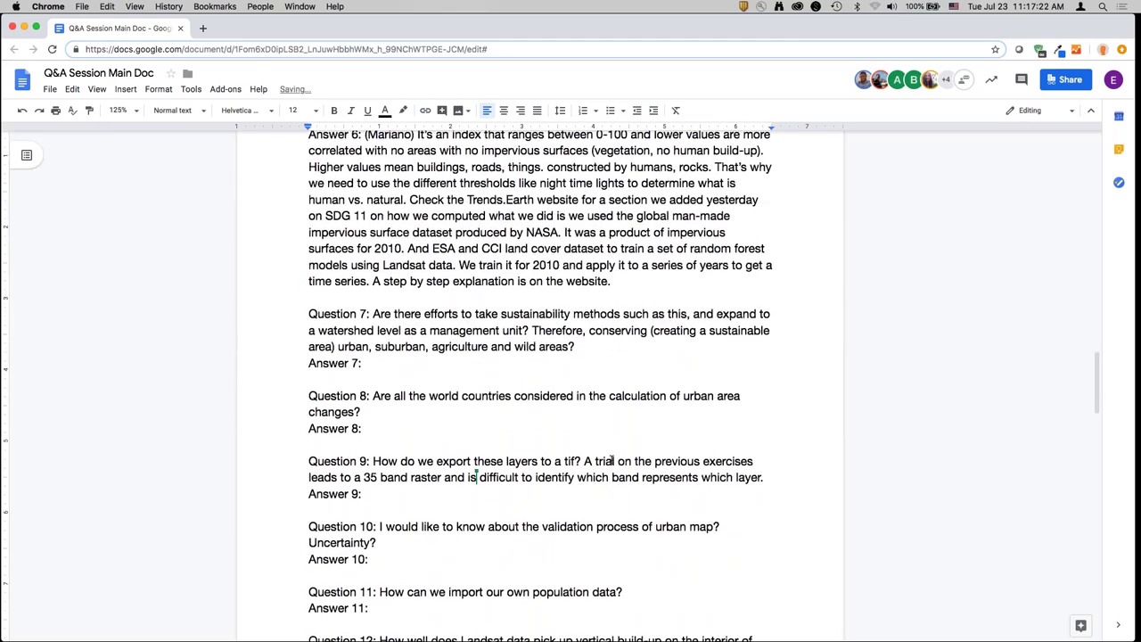
scroll(612, 461, "down", 2)
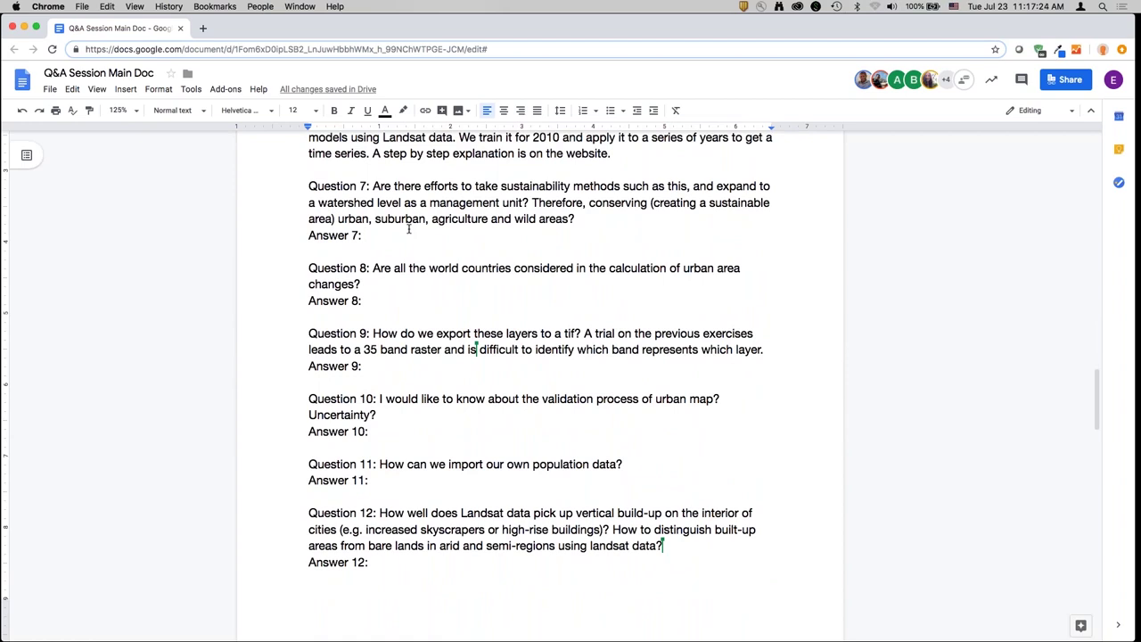
left_click(409, 229)
type("(Mariano)")
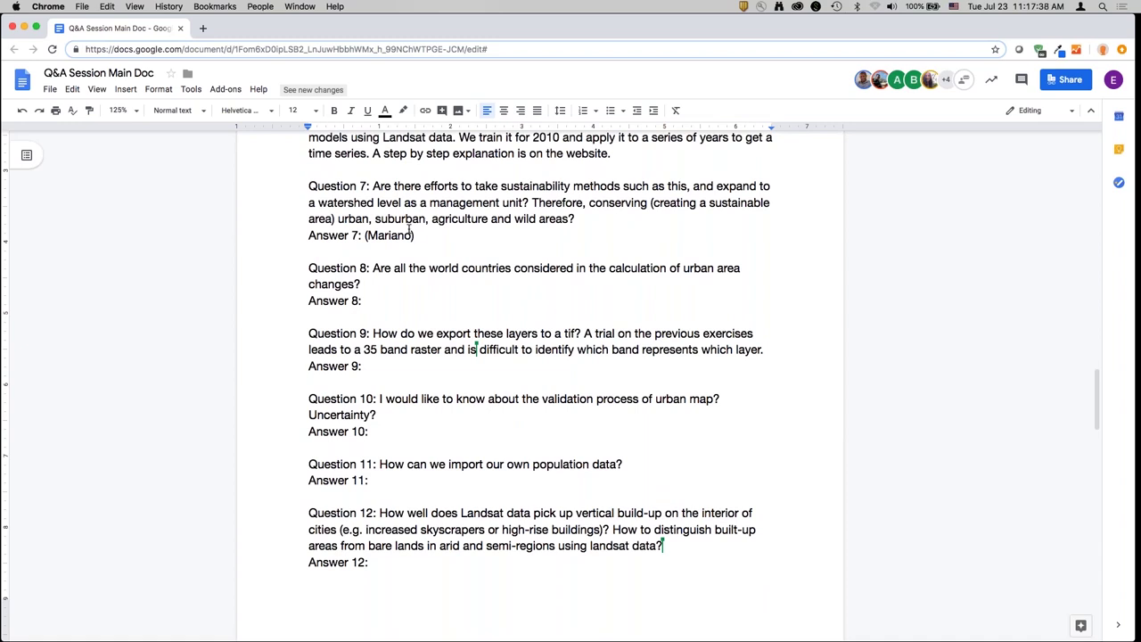
type("Probably Dennis may")
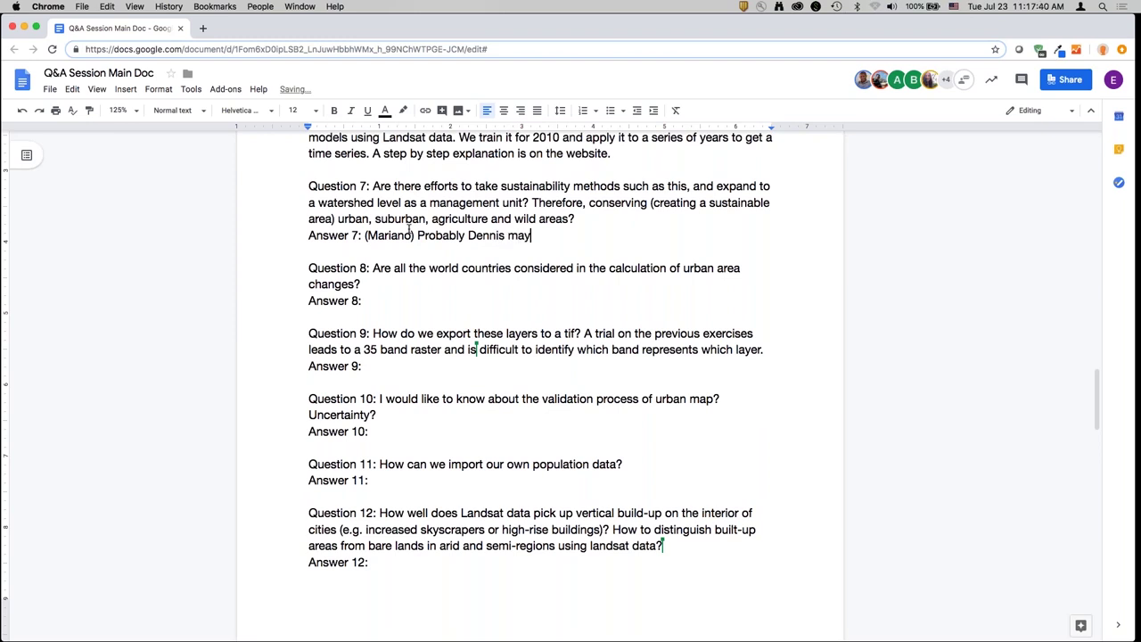
type(" know more about")
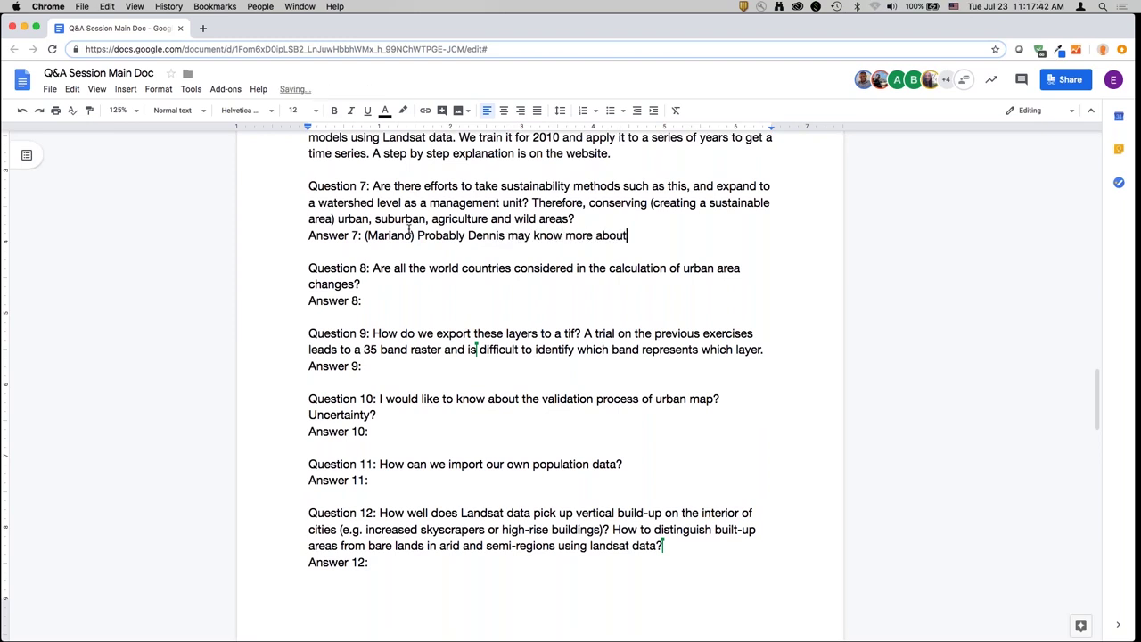
type(" this -")
key("Return")
- Type the second presenter's reply on the settlements focus and emerging SDG framework opportunities
type("(Dennis")
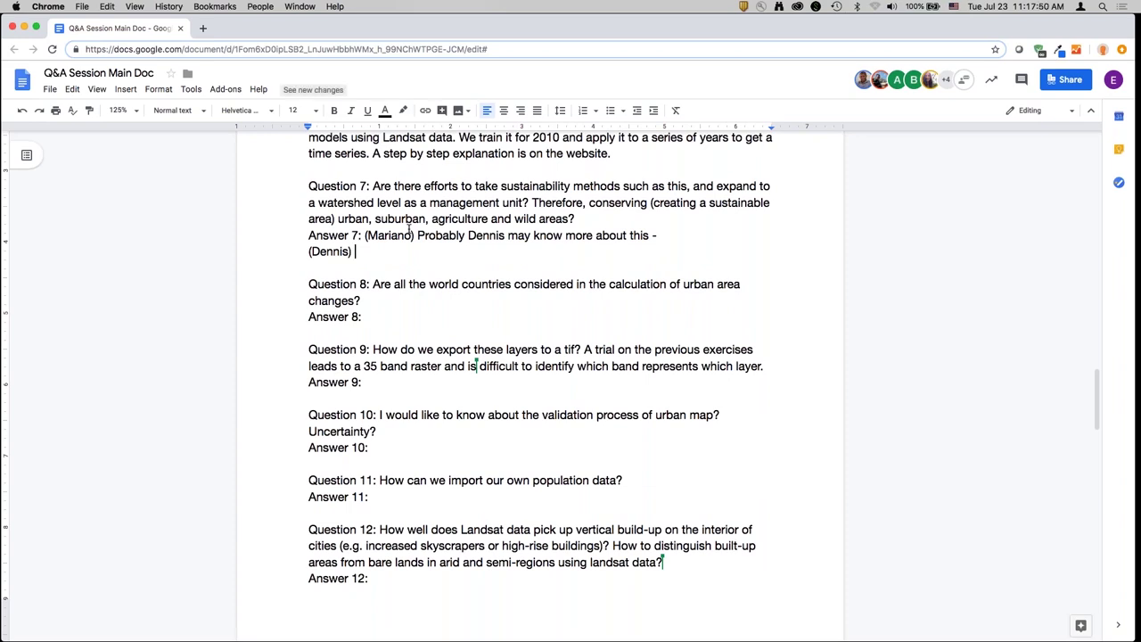
type(") Not from")
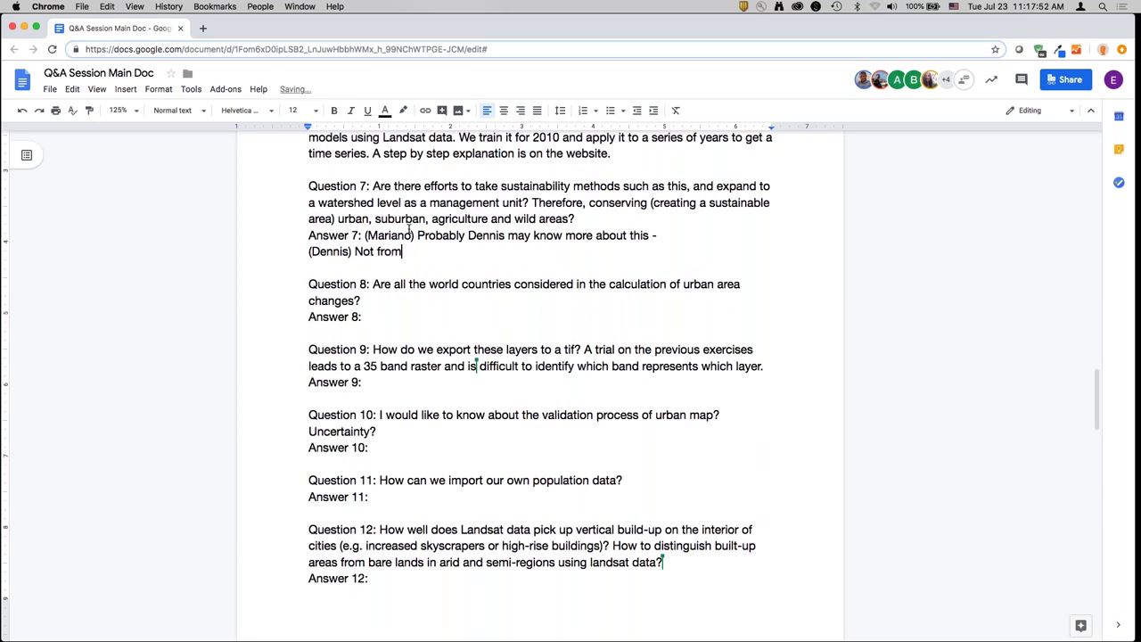
type(" our side, because we ")
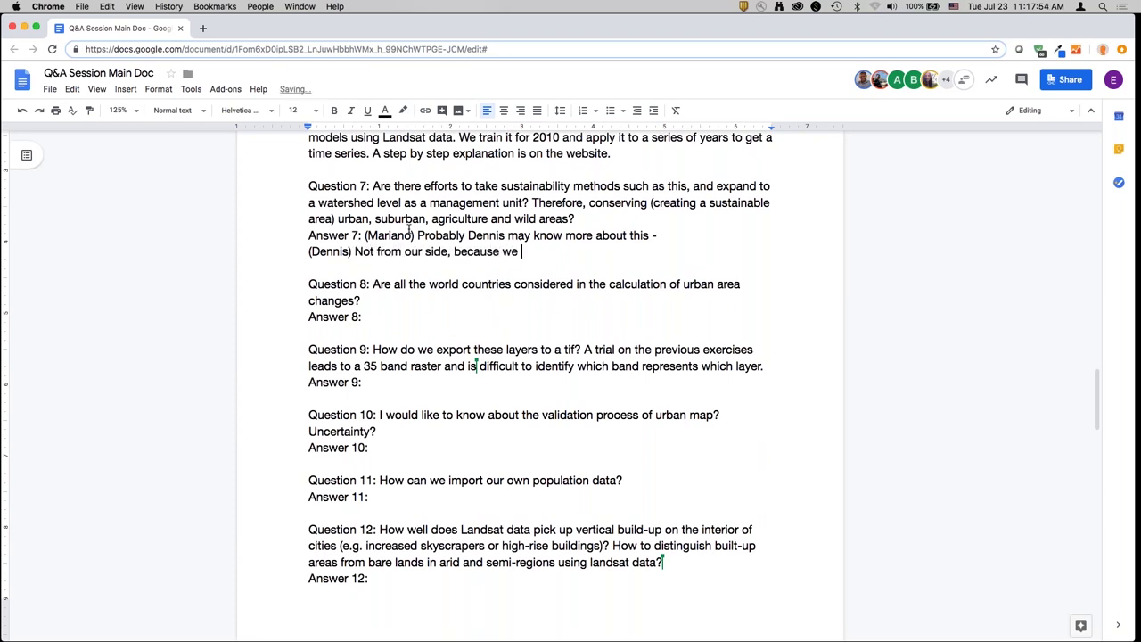
type("are more focusing on")
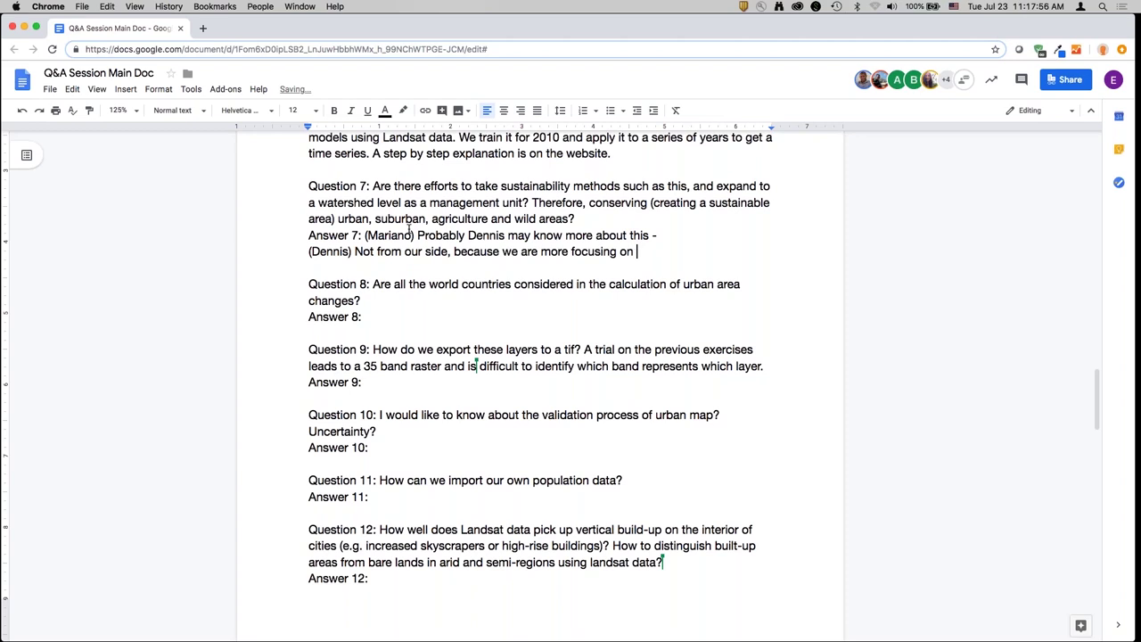
type(" look of things since our mandate is ")
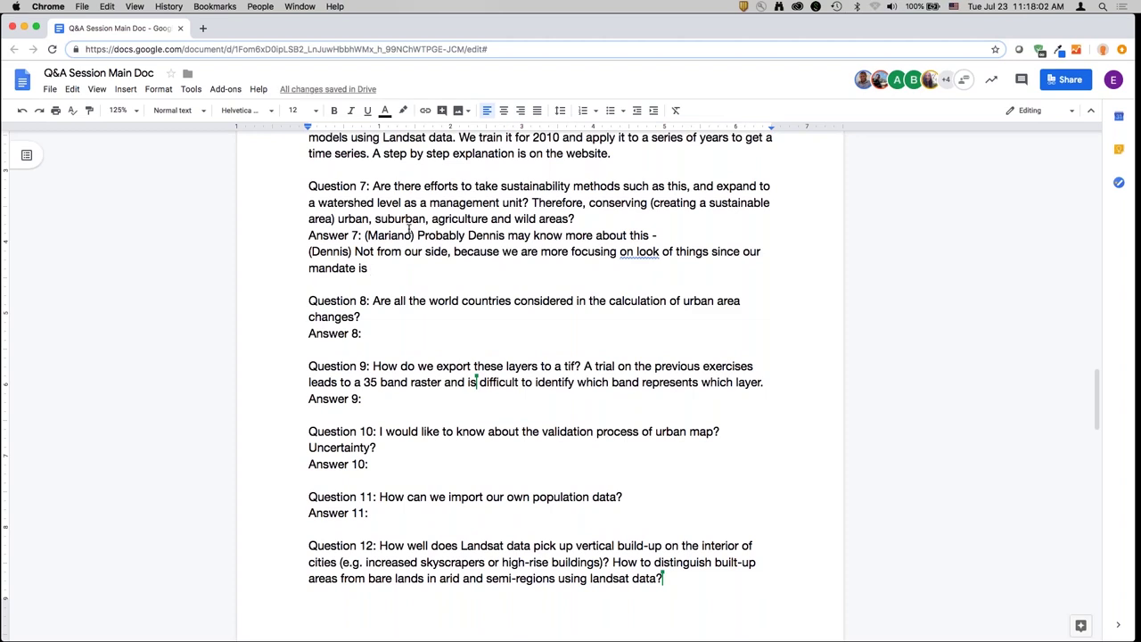
type("on urba")
type("spects of settlements")
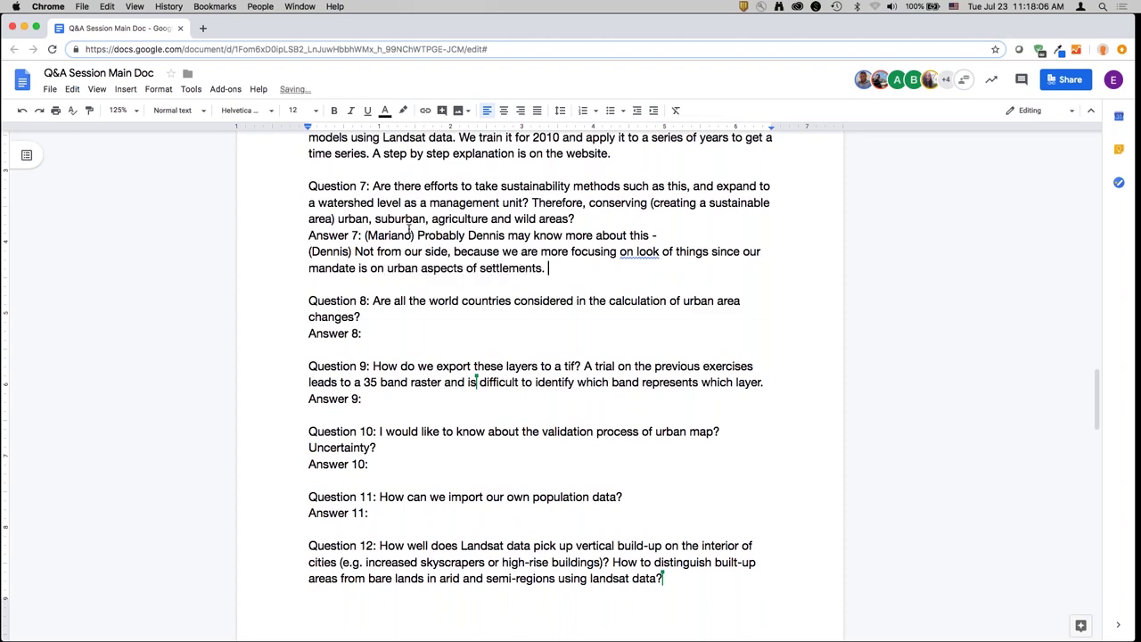
type(". But there are opportunities emer")
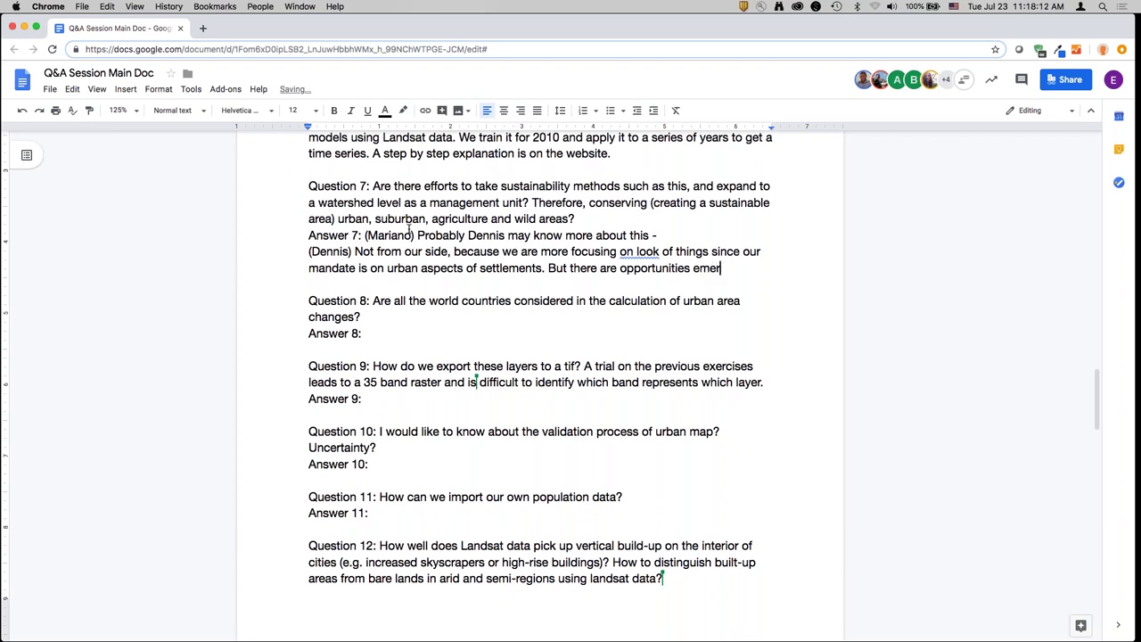
type("ging from the SDG fram")
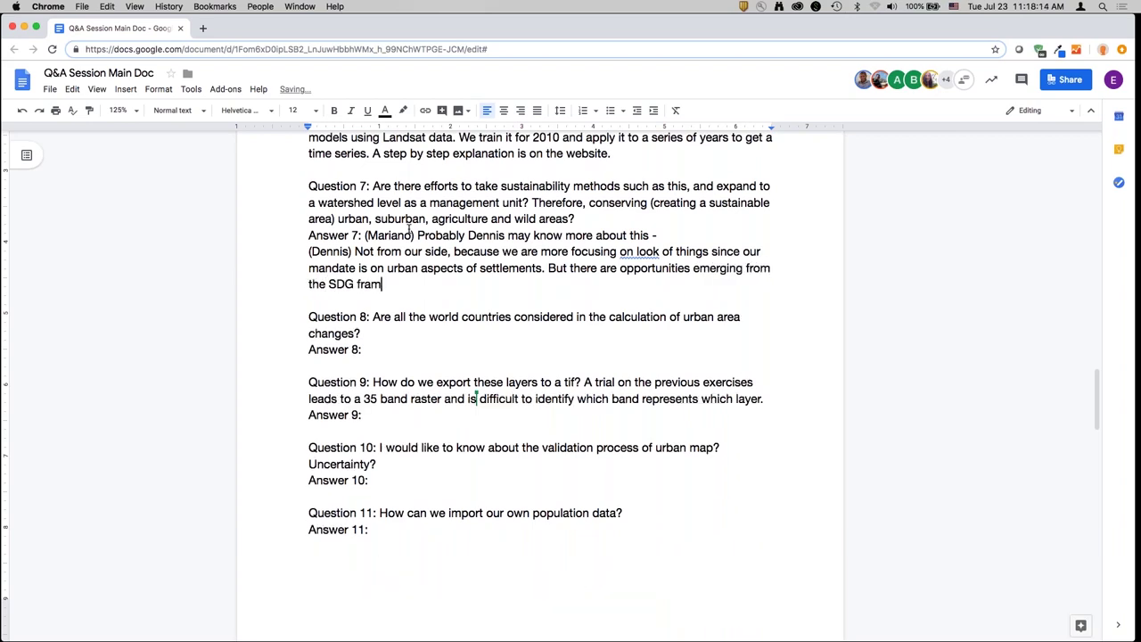
type("ework mapping urba")
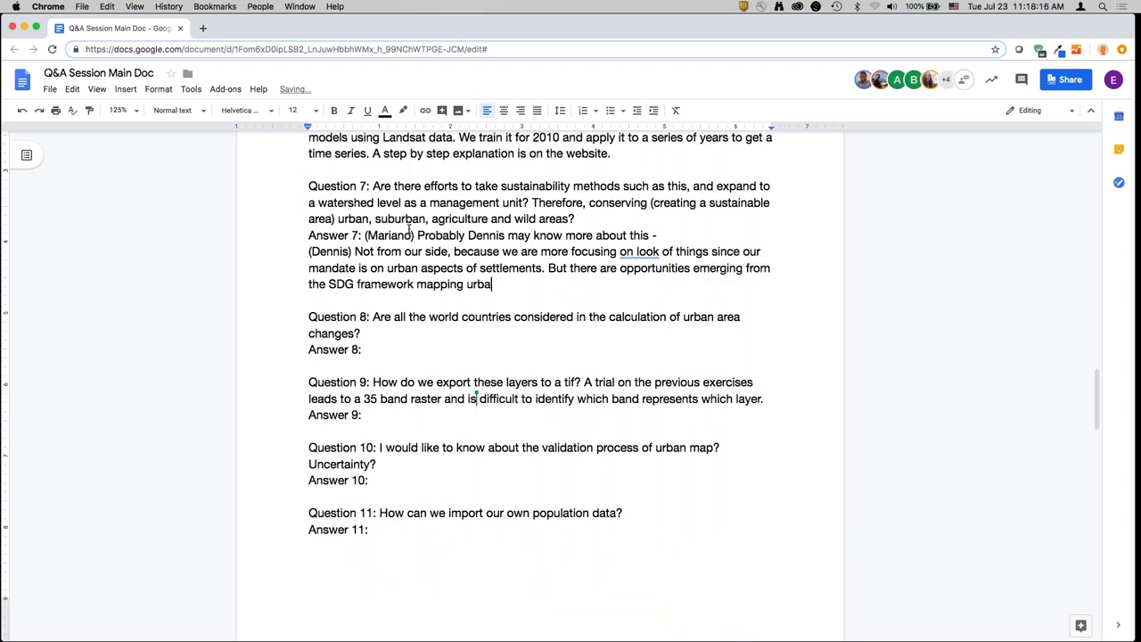
type("n growth and land uses, like wate")
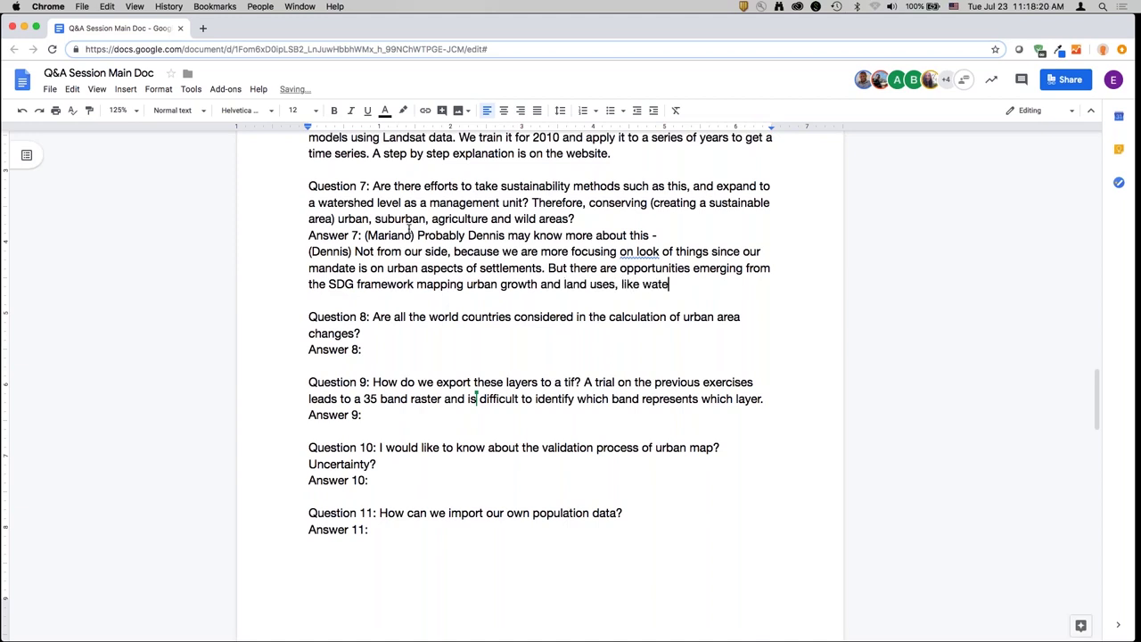
type("rshed management, it")
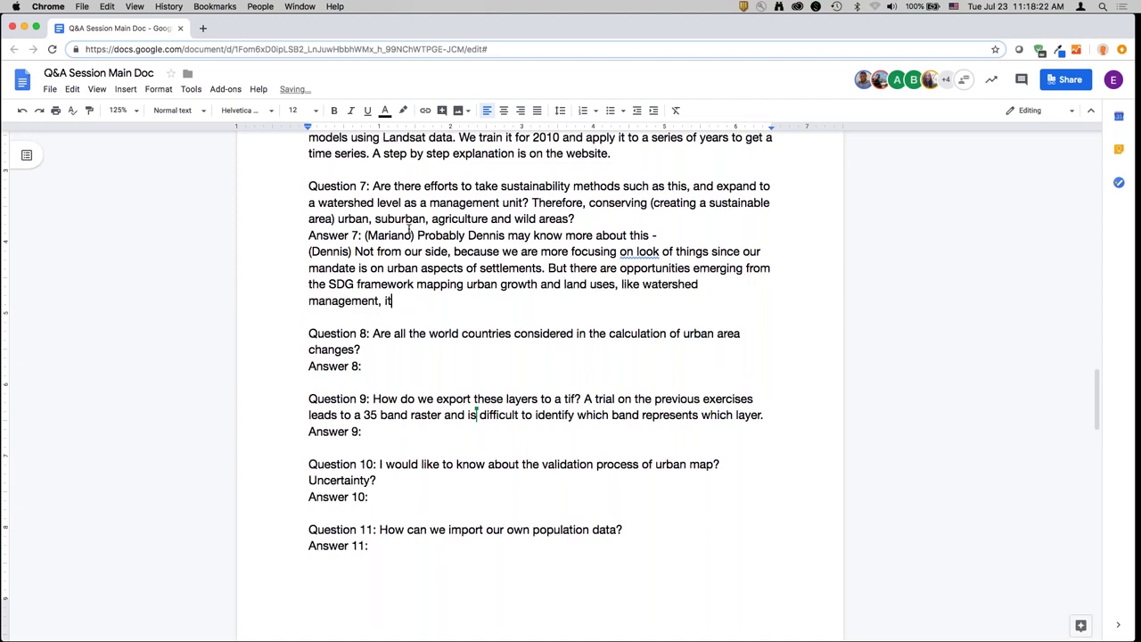
type(" will be interesting to ")
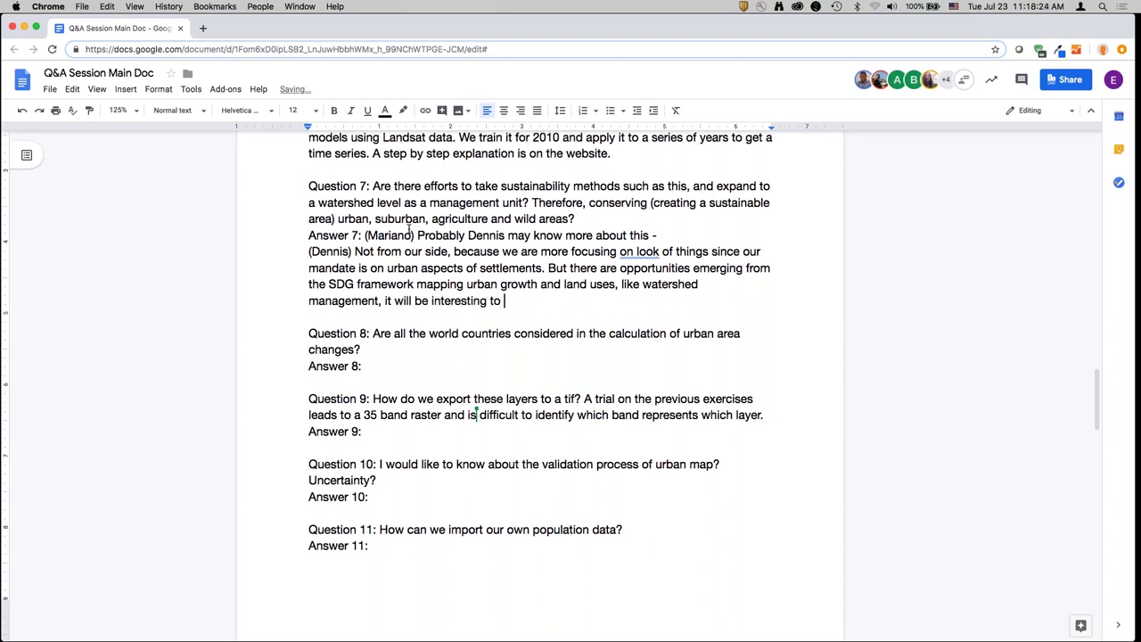
type("see within the framework this kind of a")
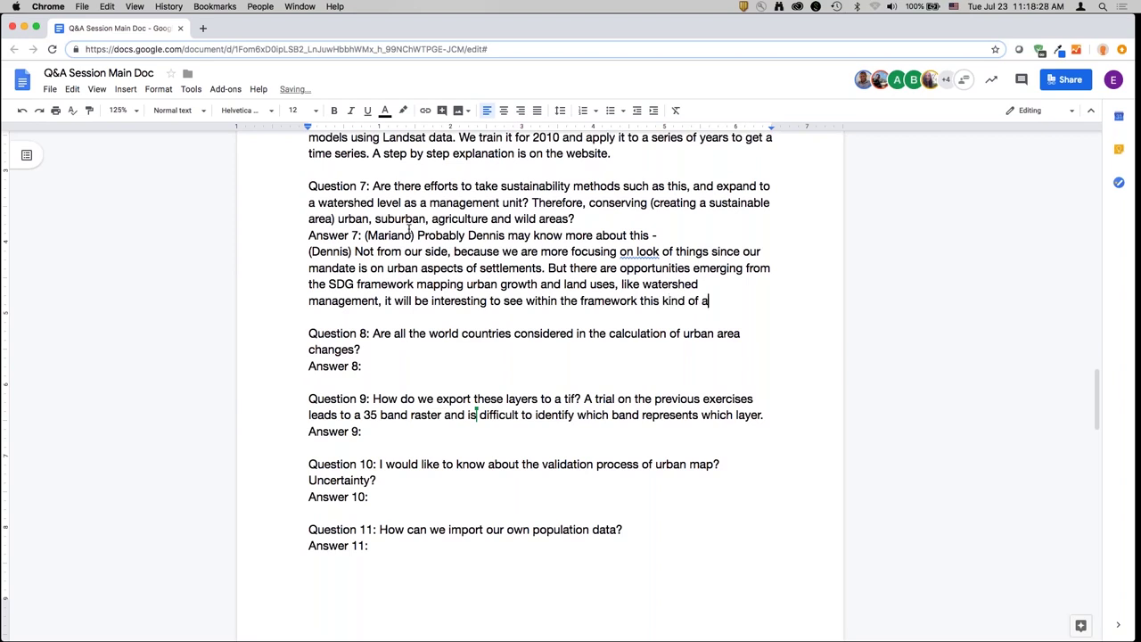
type("pplication and what's ")
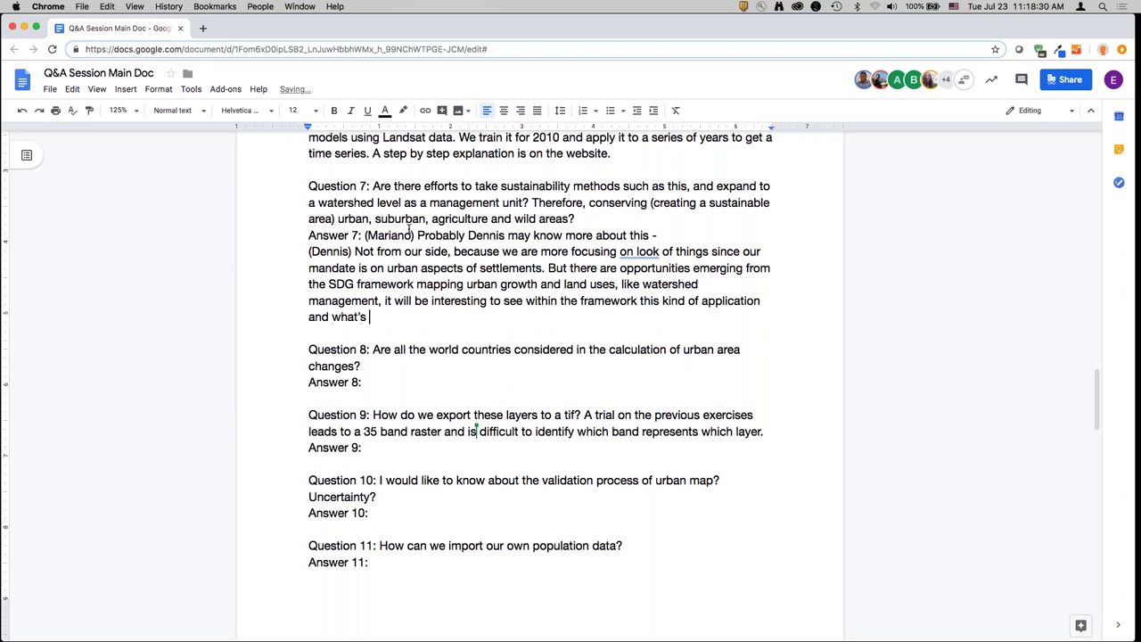
type("requri")
key("BackSpace")
key("BackSpace")
type("ired.")
- Remove the unfinished stray line started below Answer 7
key("Return")
type("(Marian")
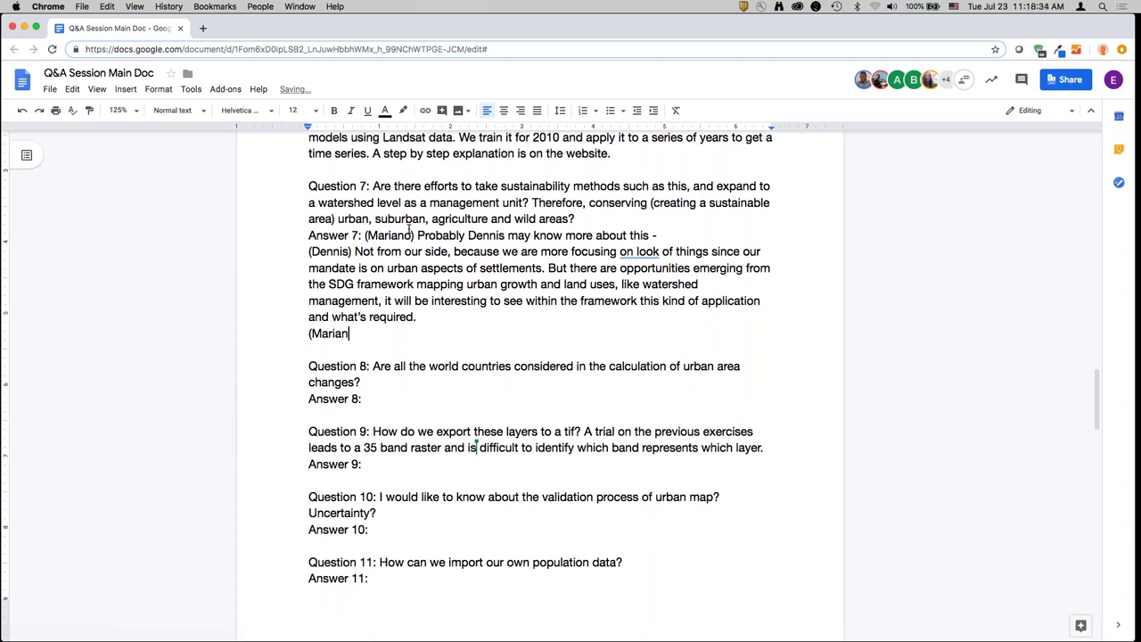
type("o")
key("shift+Home")
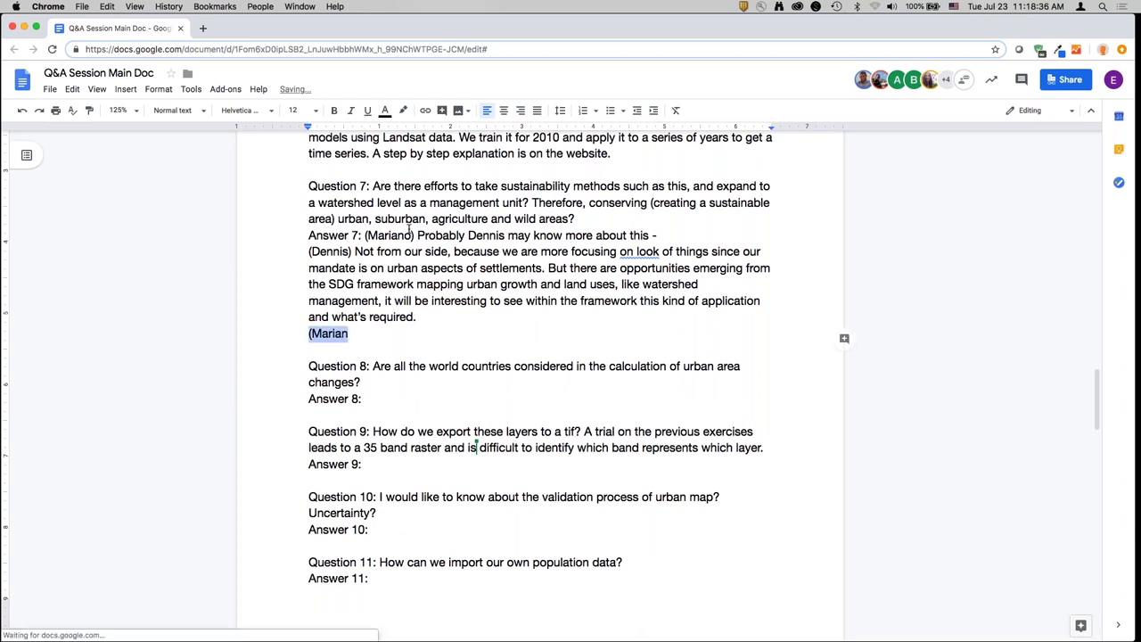
key("BackSpace")
key("BackSpace")
- Begin Answer 8: 'So, yes and no. We did train the model globally', using regions
double_click(401, 379)
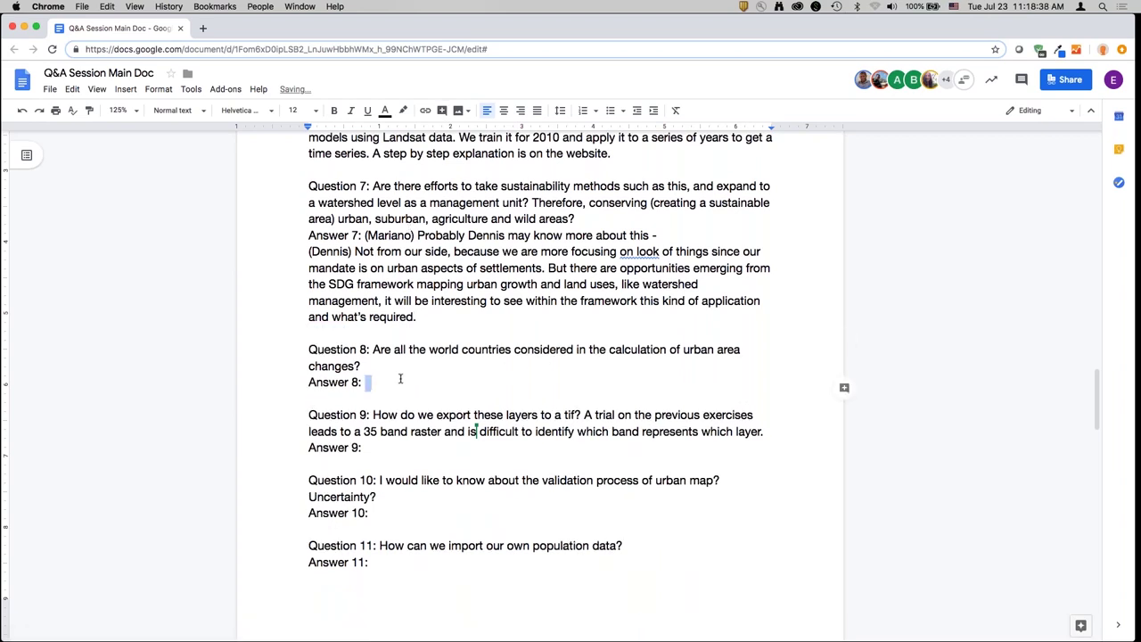
scroll(401, 379, "down", 4)
type("(Mariano")
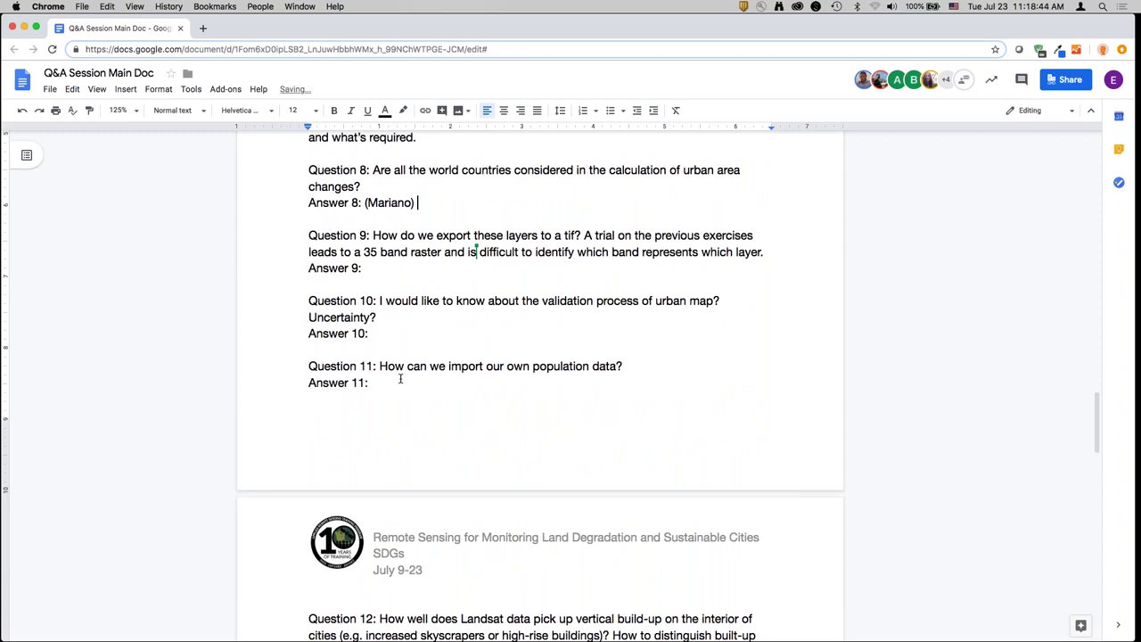
type(") So, yes. We did")
key("shift+alt+Left")
key("shift+alt+Left")
key("shift+alt+Left")
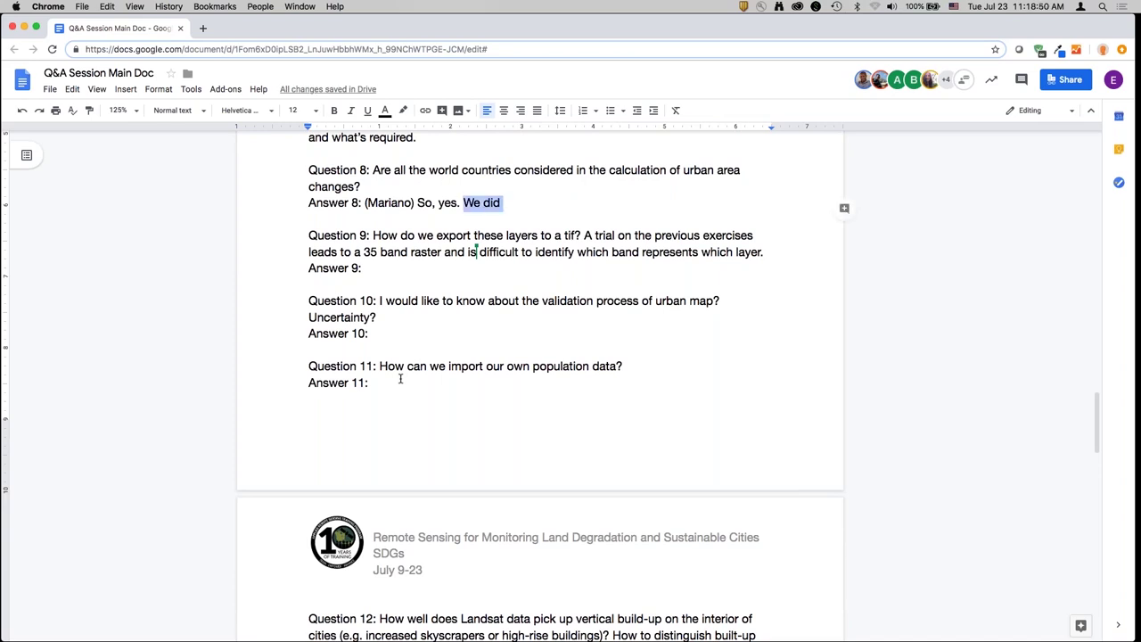
type("and no. We did t")
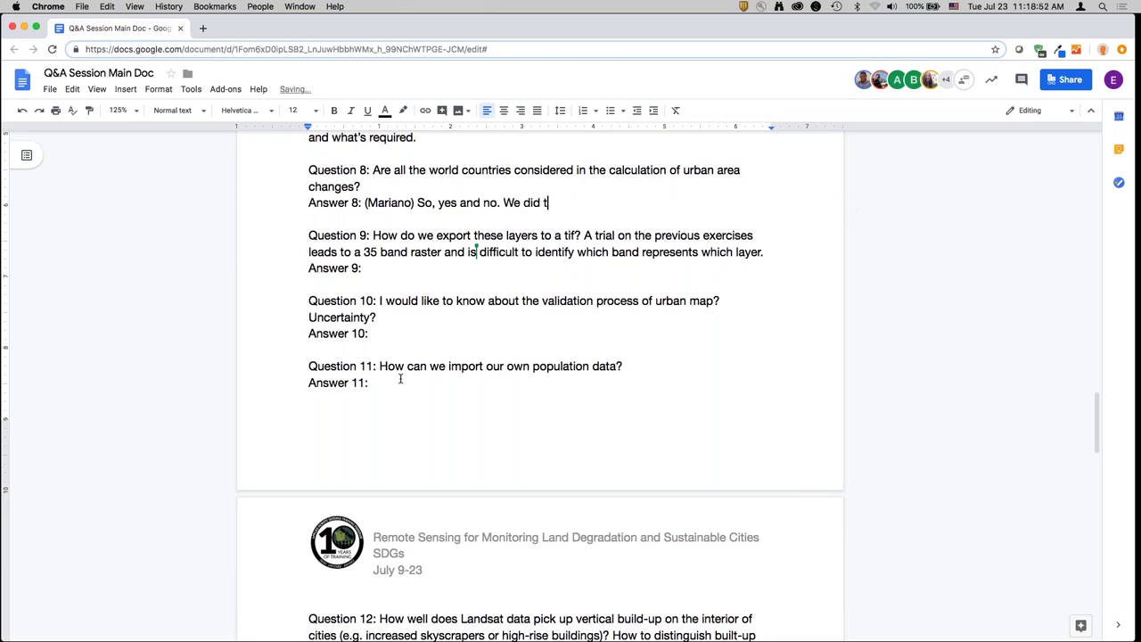
type("rain the model globally")
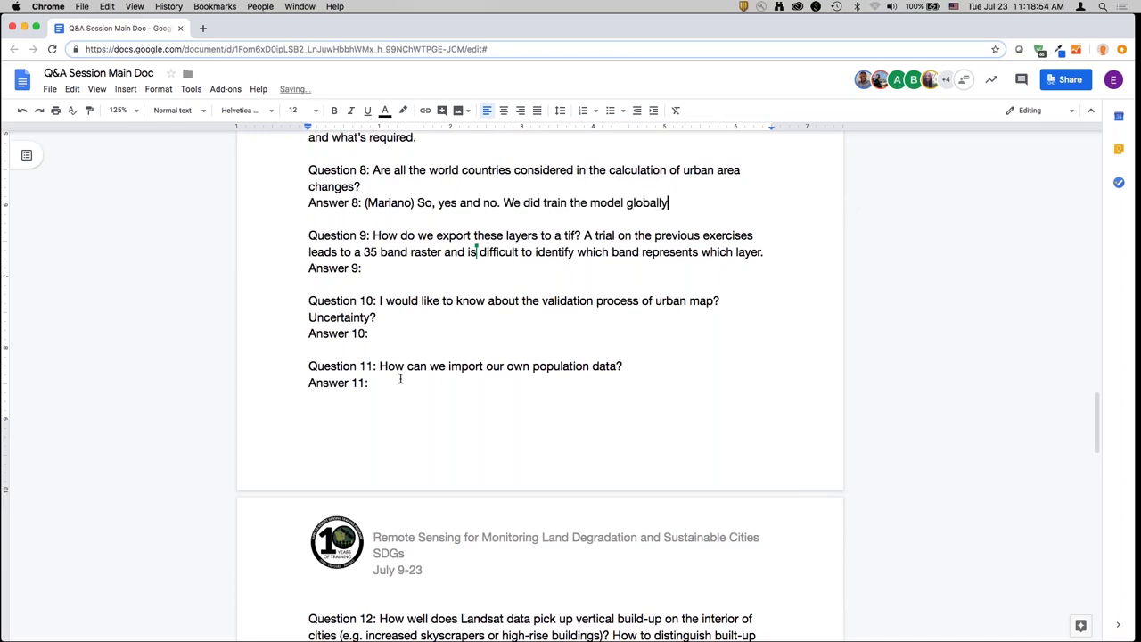
type(". So we used, like Alex mentioned, ")
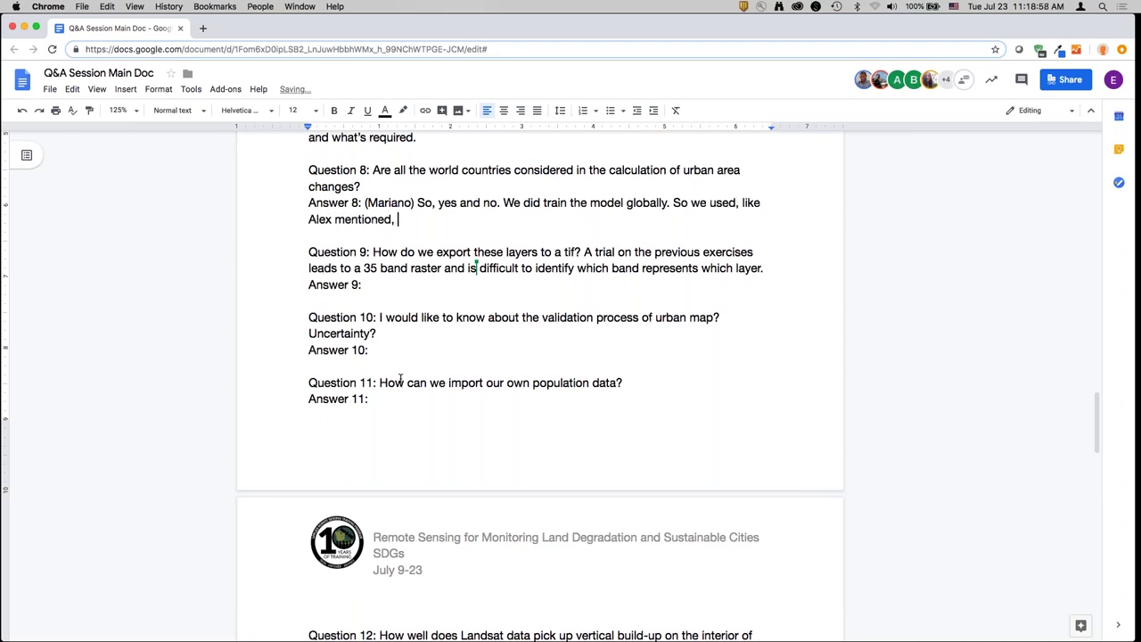
type("regions to train")
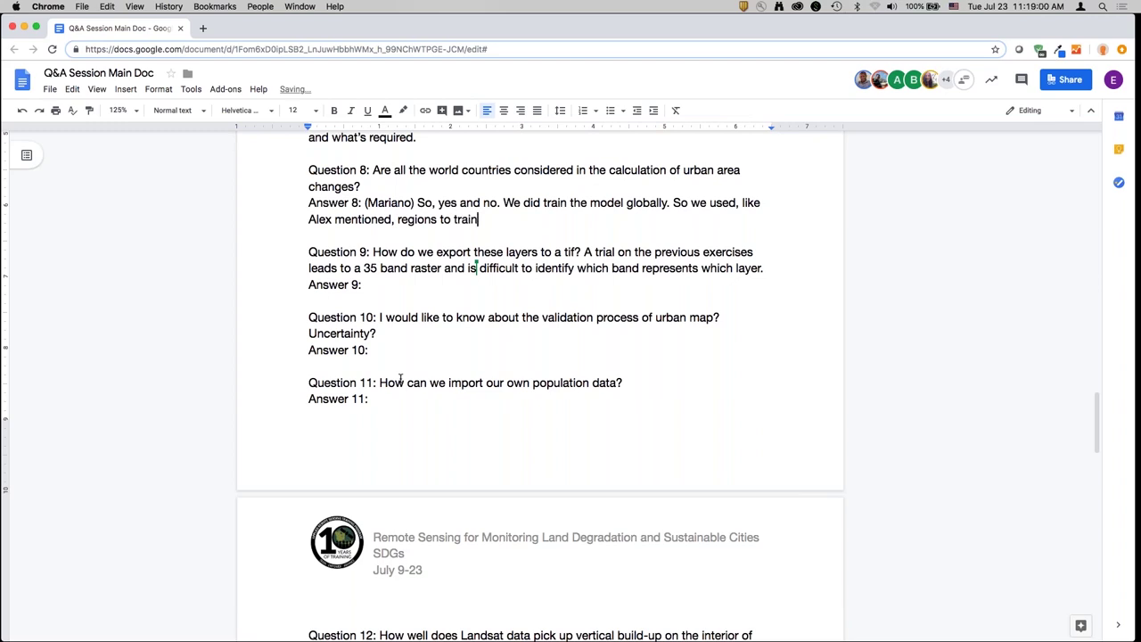
type(" different sets of mod")
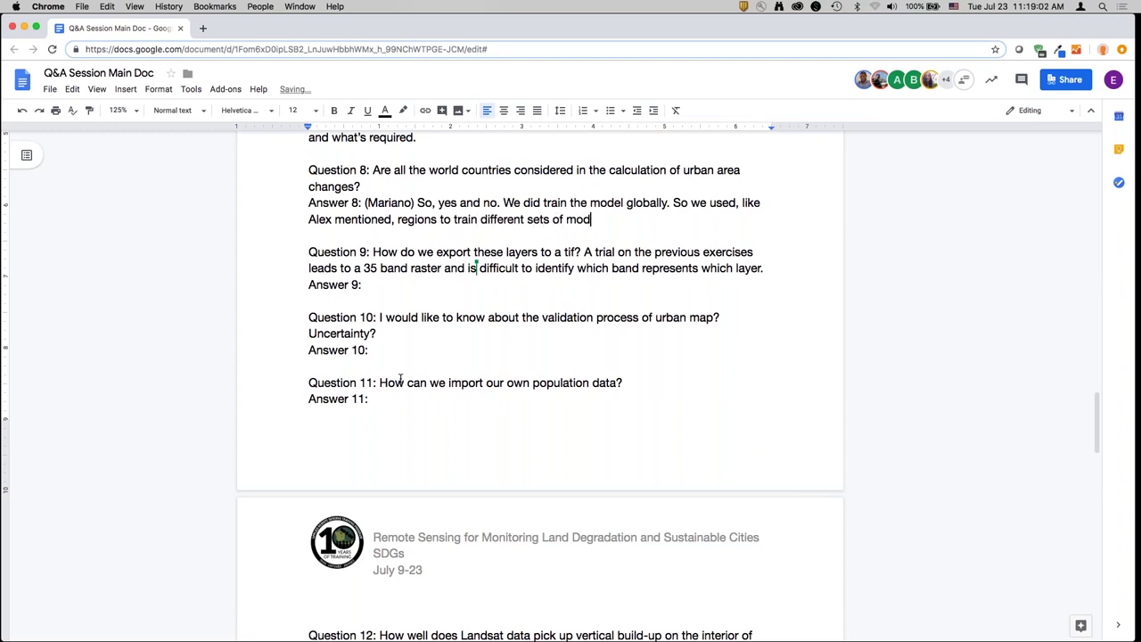
type("els for different region")
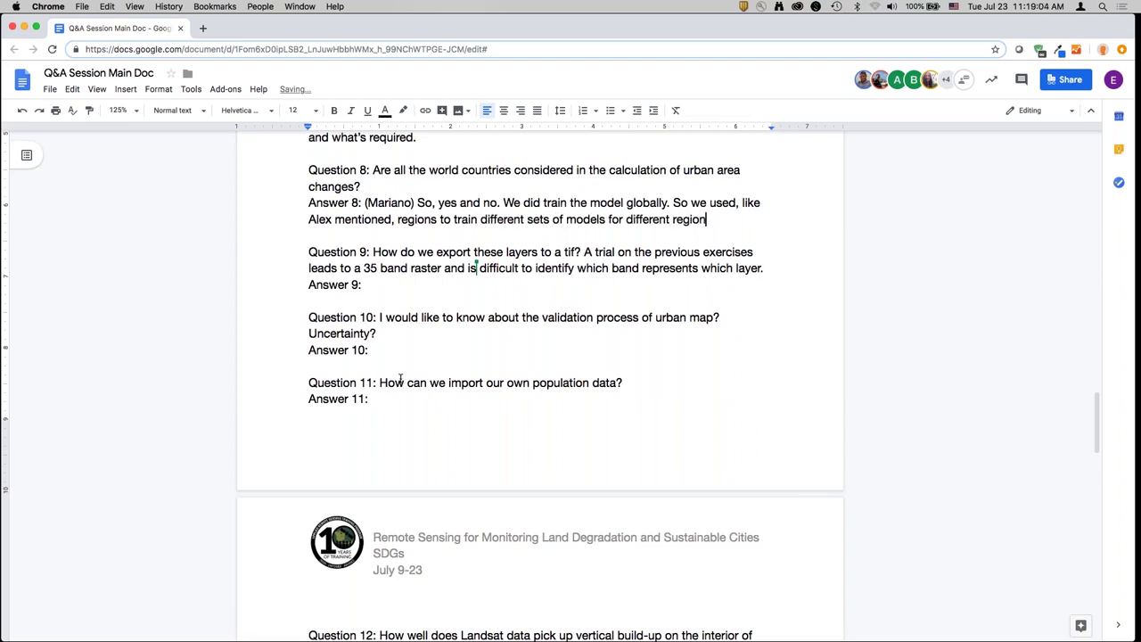
type("s. We tried to run it gl")
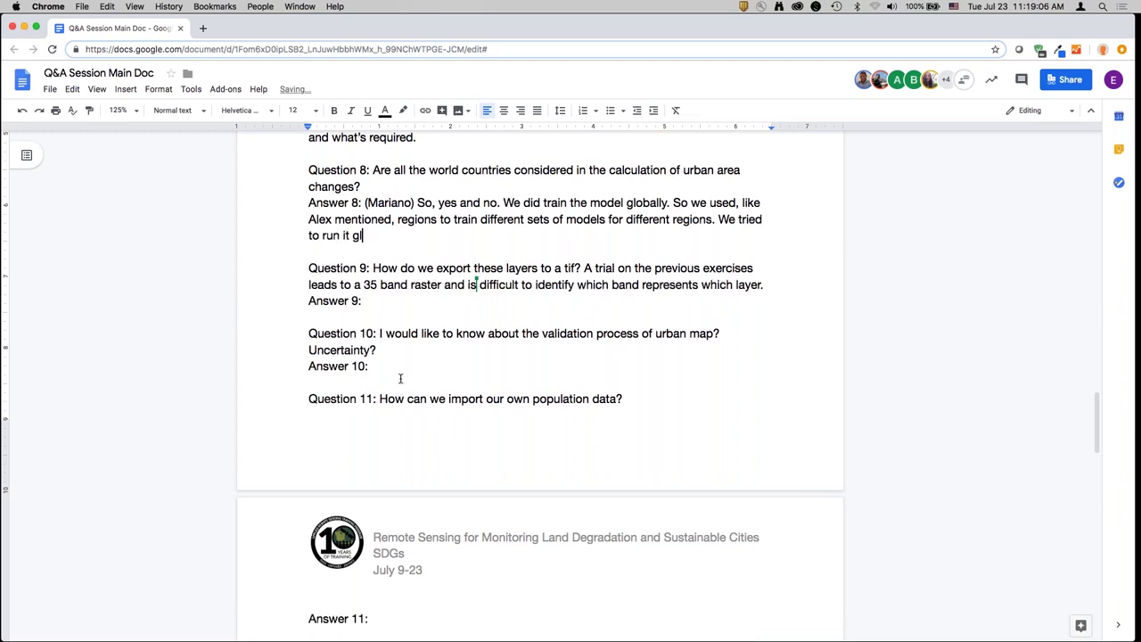
type("obally and it covers mo")
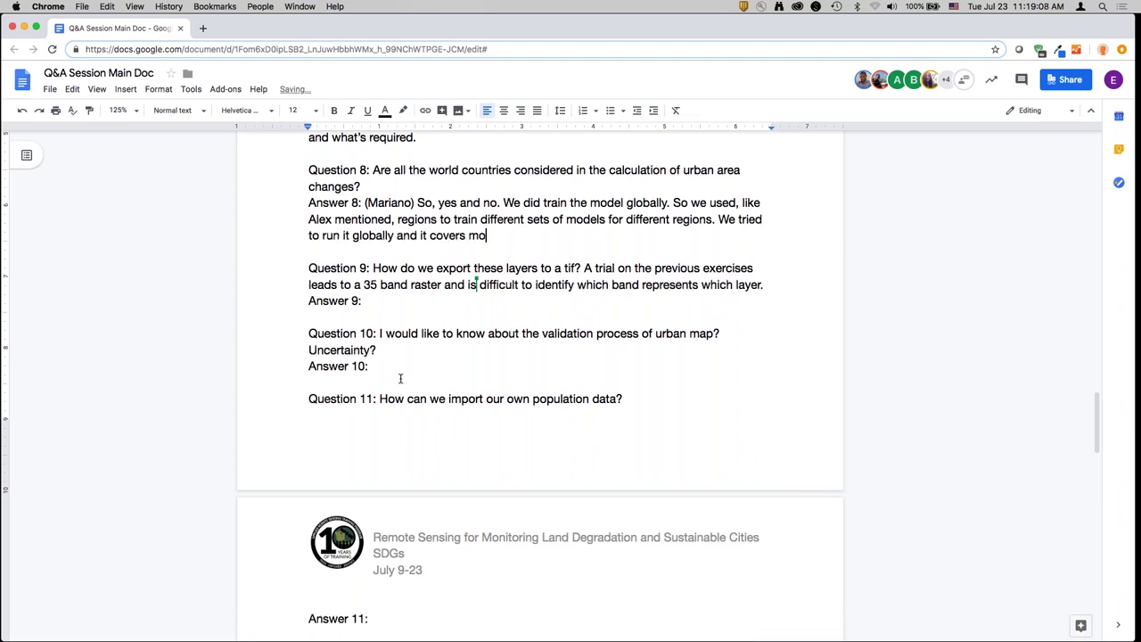
type("st cities. But we didn't find training ")
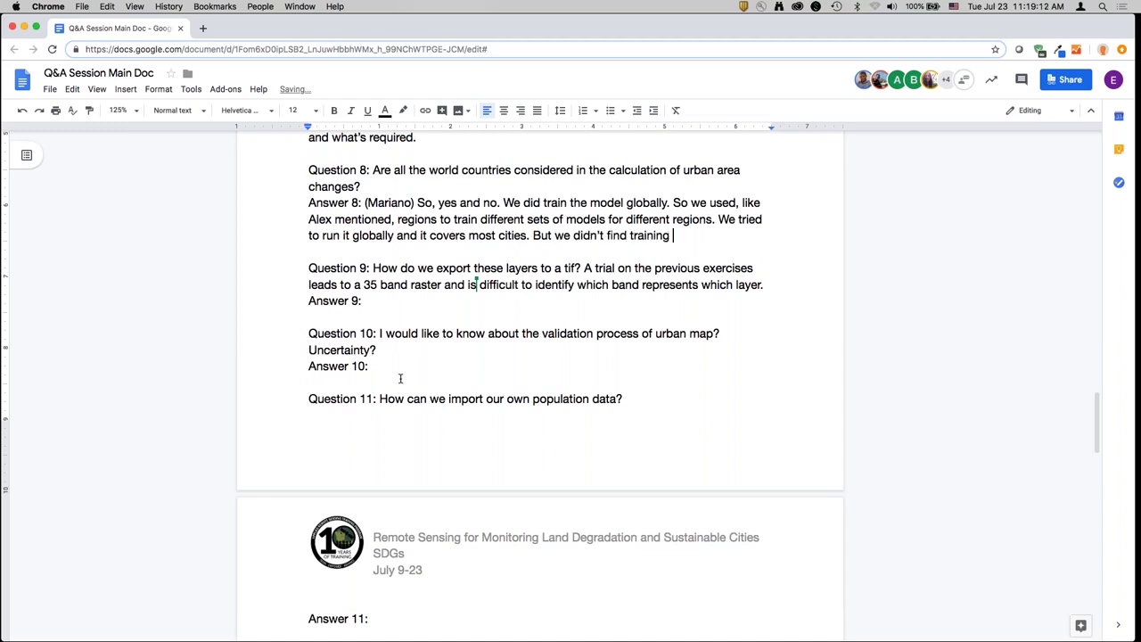
type("data for some regions. T")
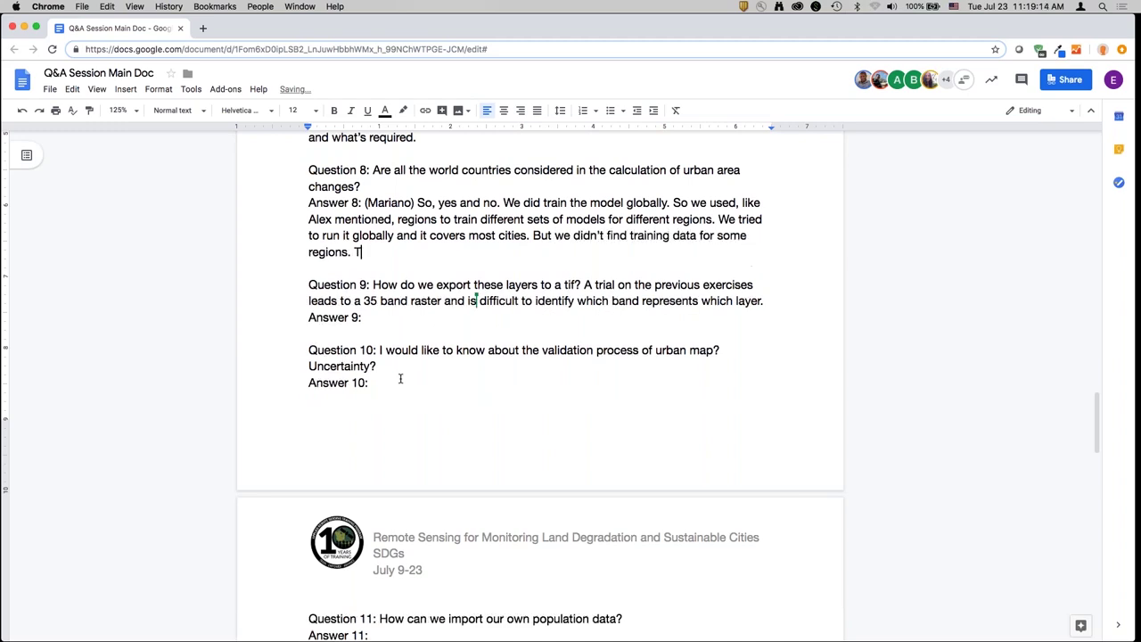
type("here were limitations on the")
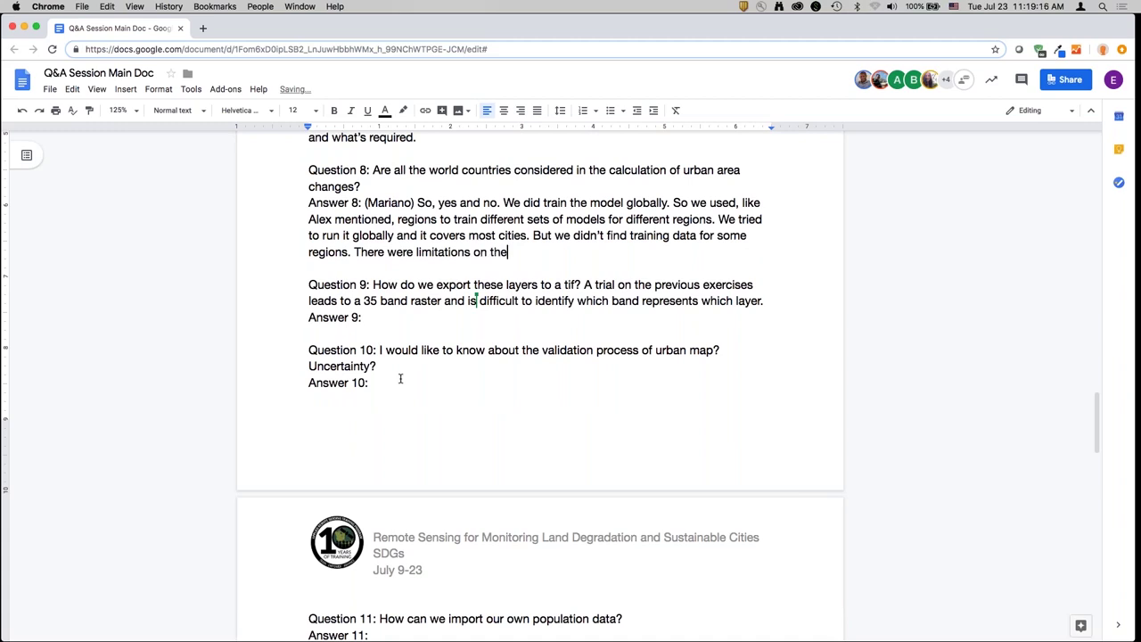
type(" datasets. You'll see that on the websi")
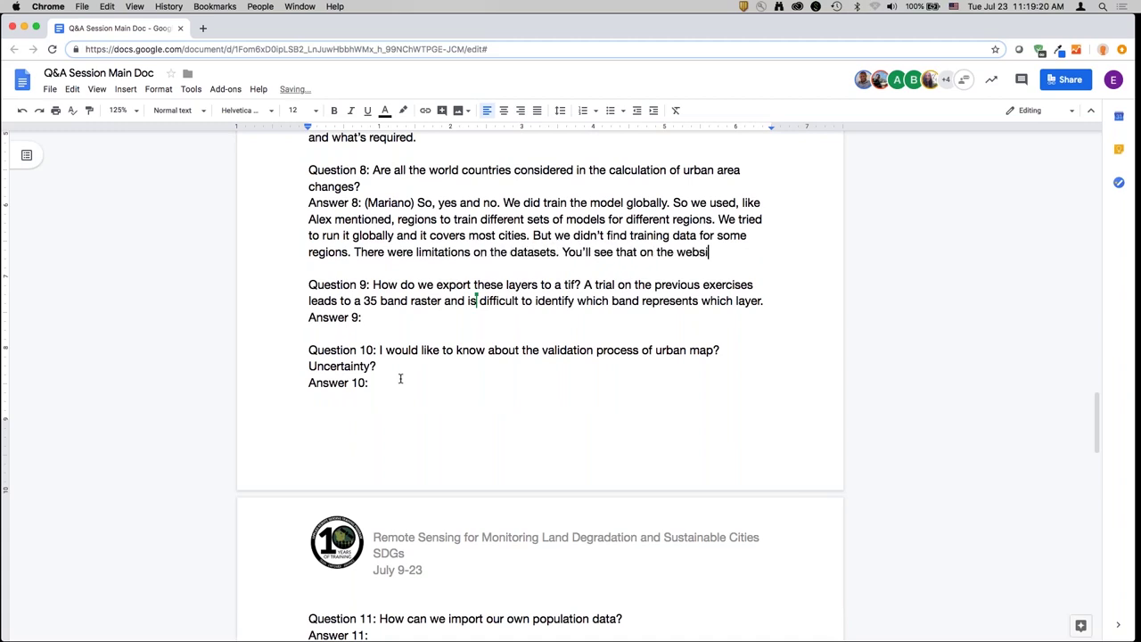
type("te - we posted some maps ")
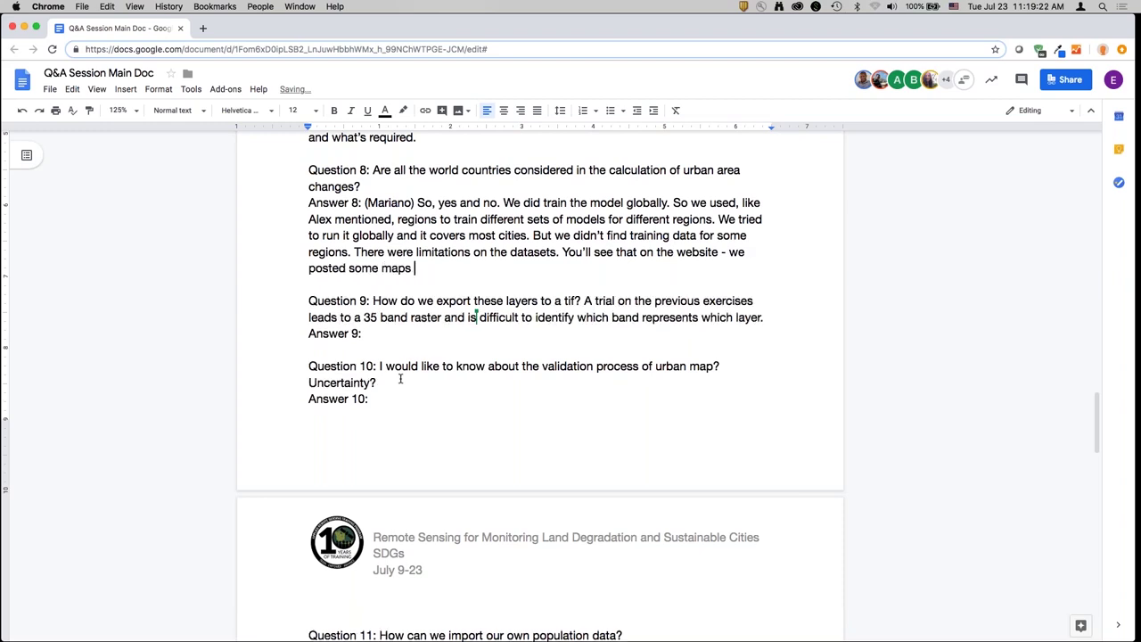
type("and statistics on sities we were")
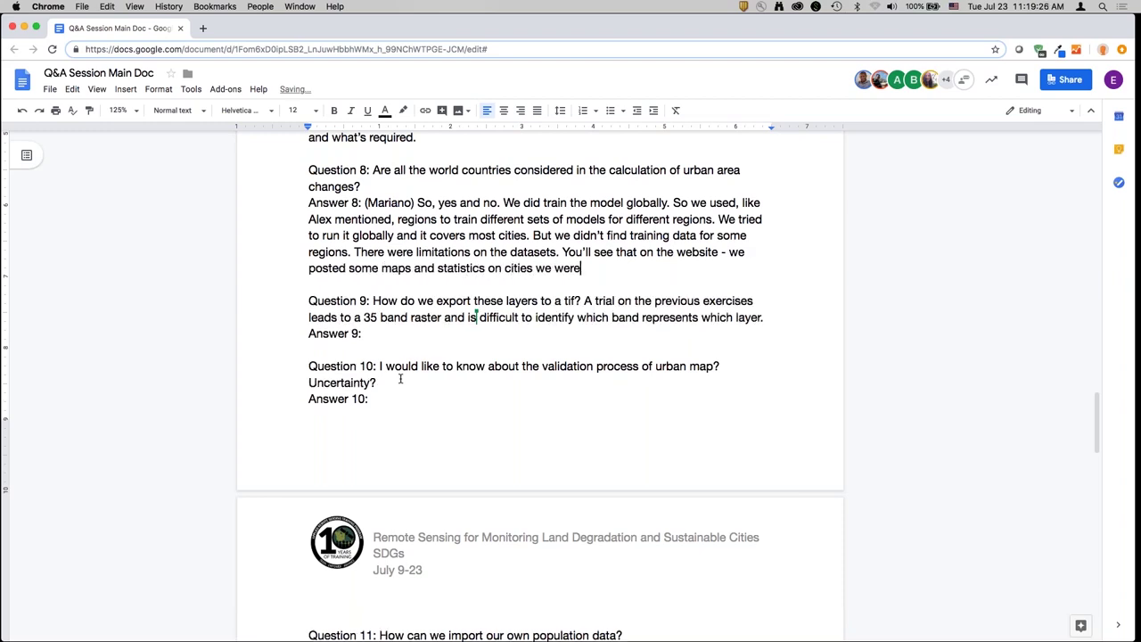
- Add that some cities, mostly small island states, lacked generated data
type("nt' able to generate")
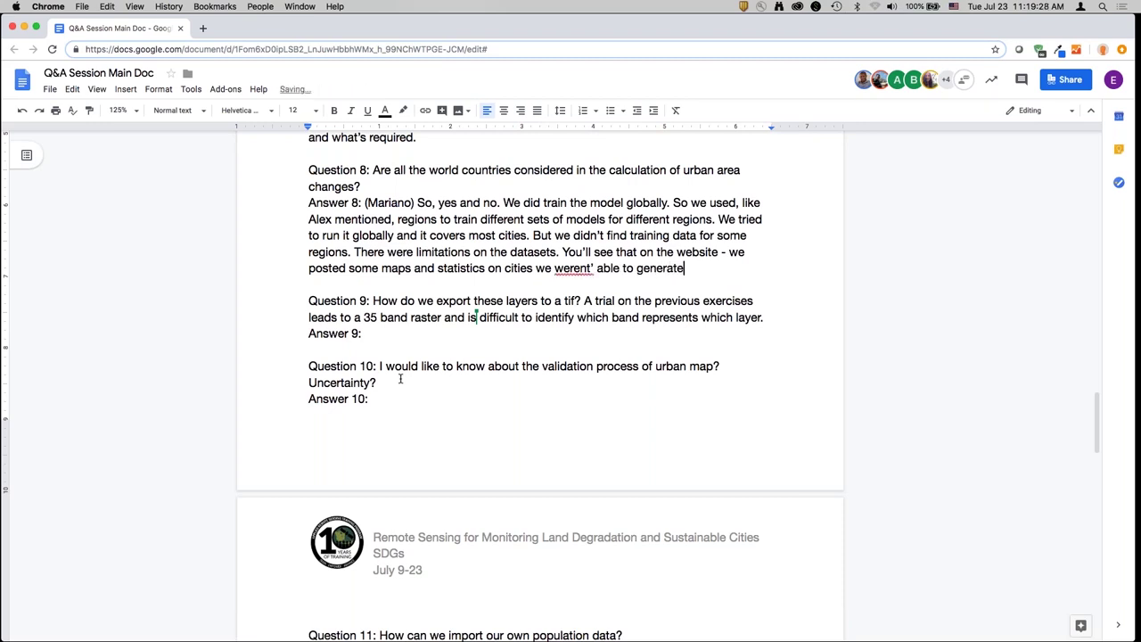
type(" data. Most of them be")
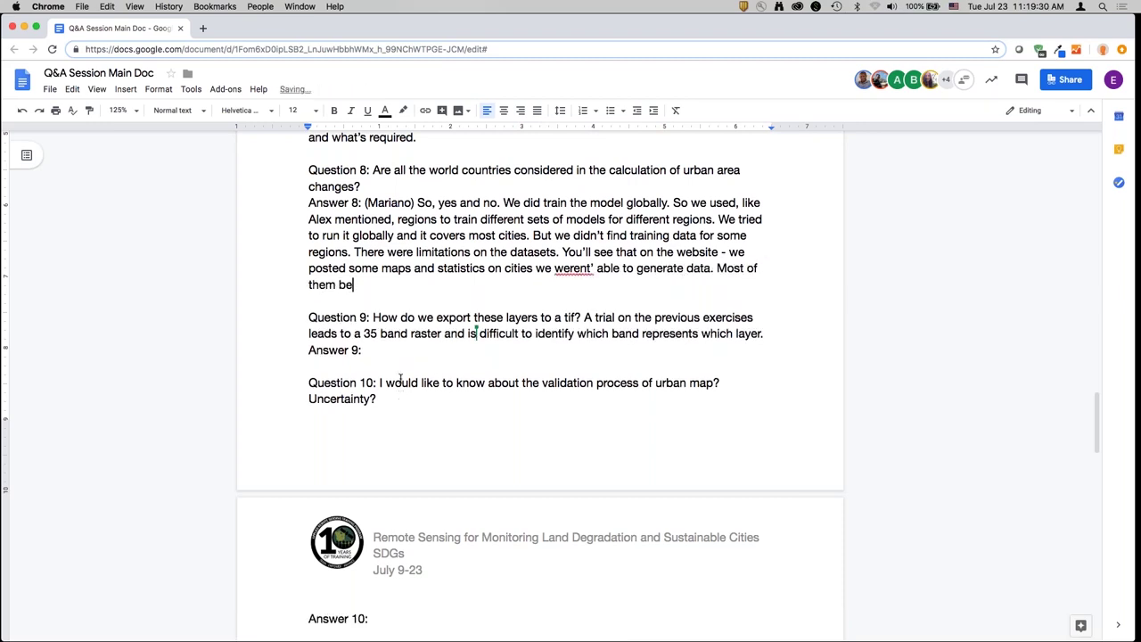
type("ing small island-state")
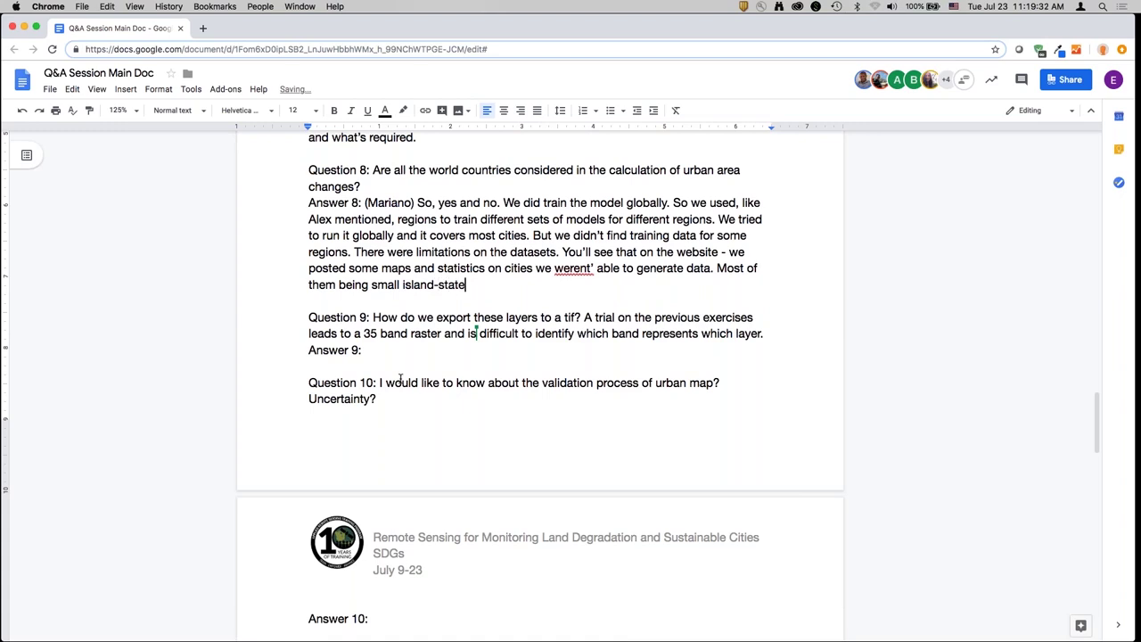
type("s. It represents a pretty small ")
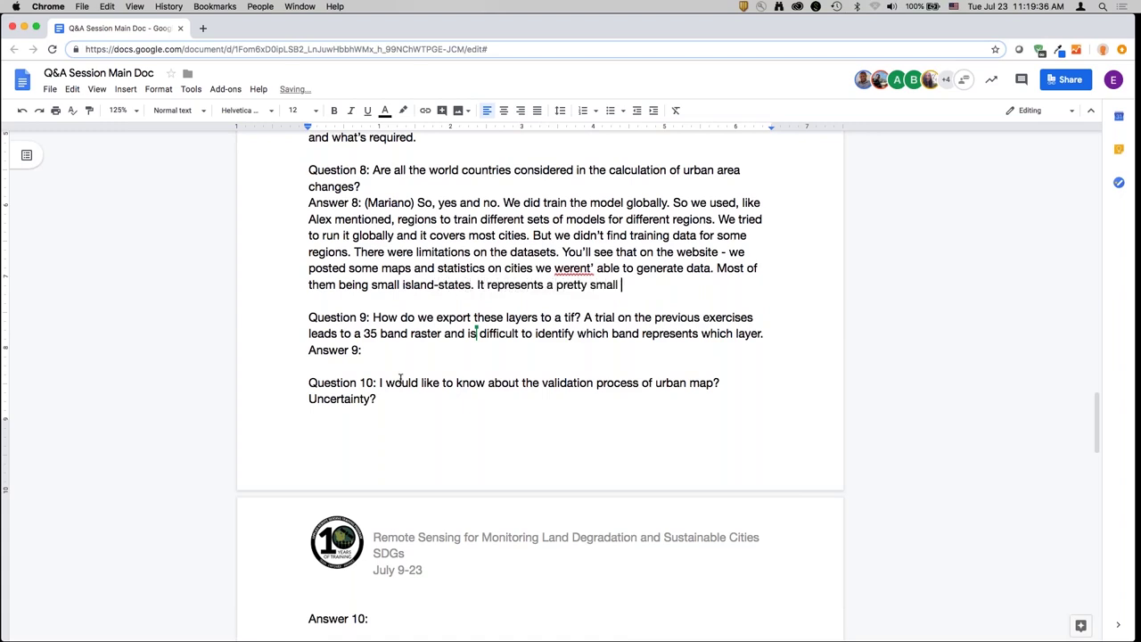
type("number. We did an a")
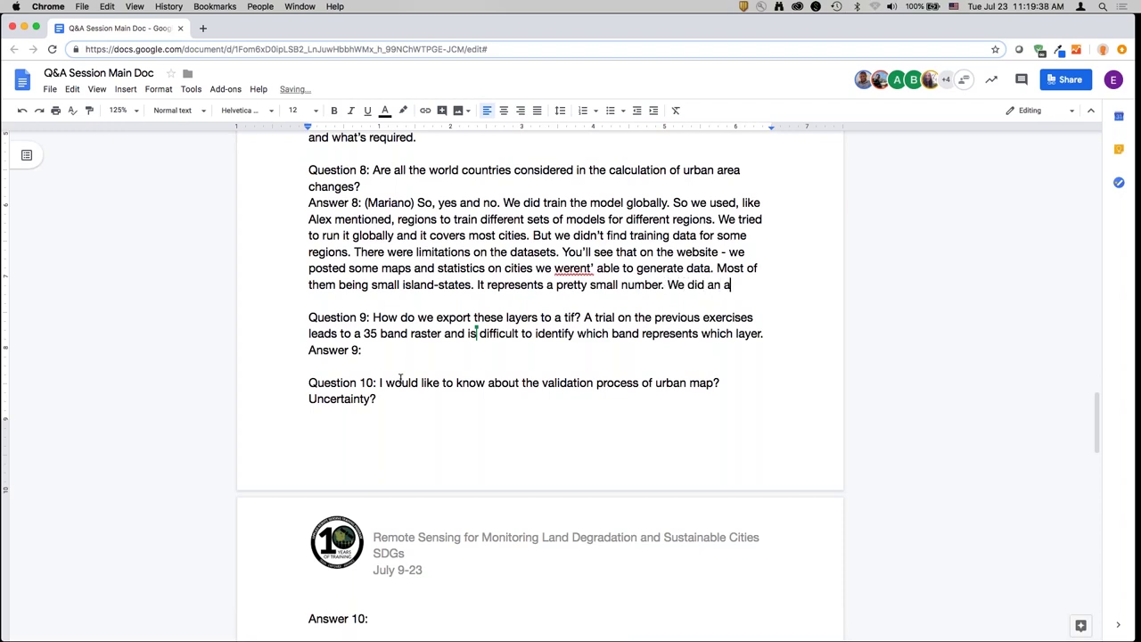
type("ssessment on 224")
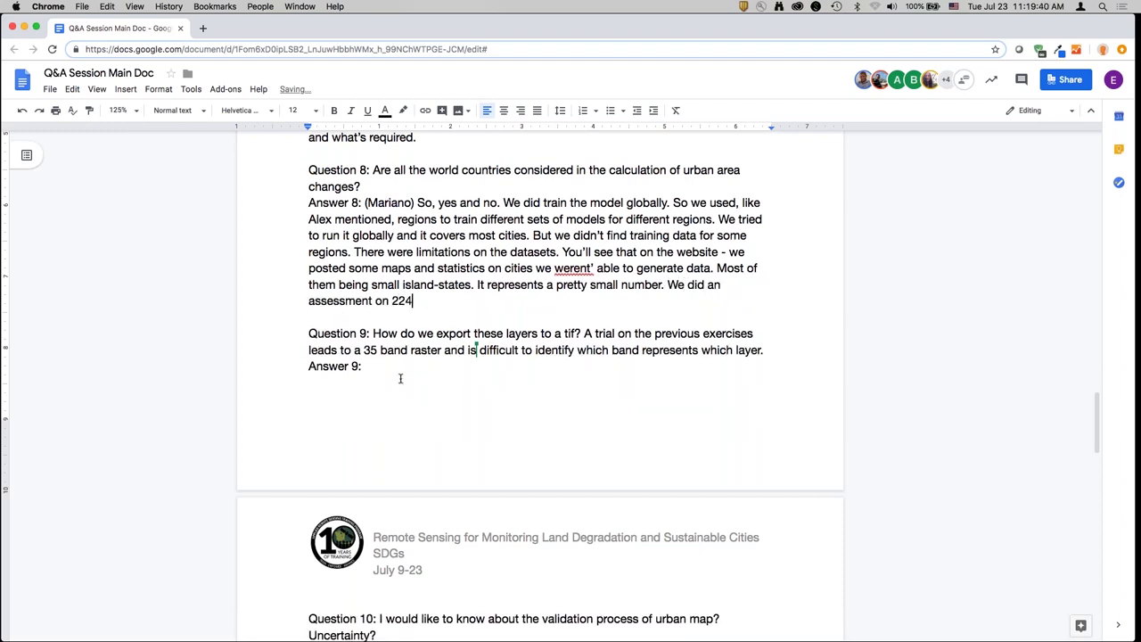
type(" cities. <2-3% were")
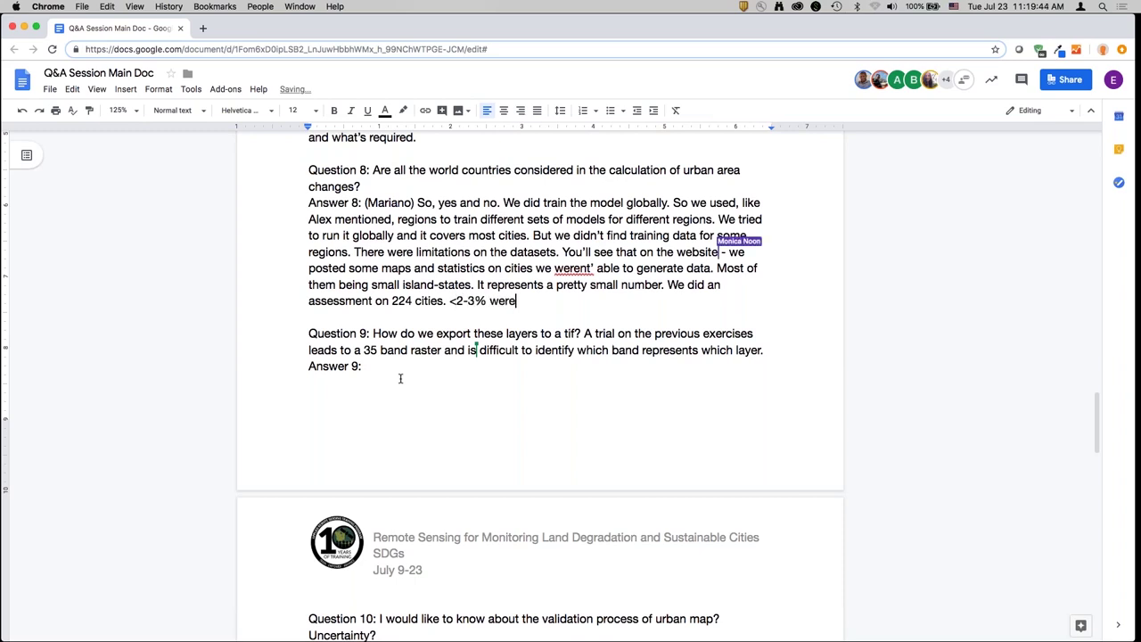
type(" ones that didn't have data) ")
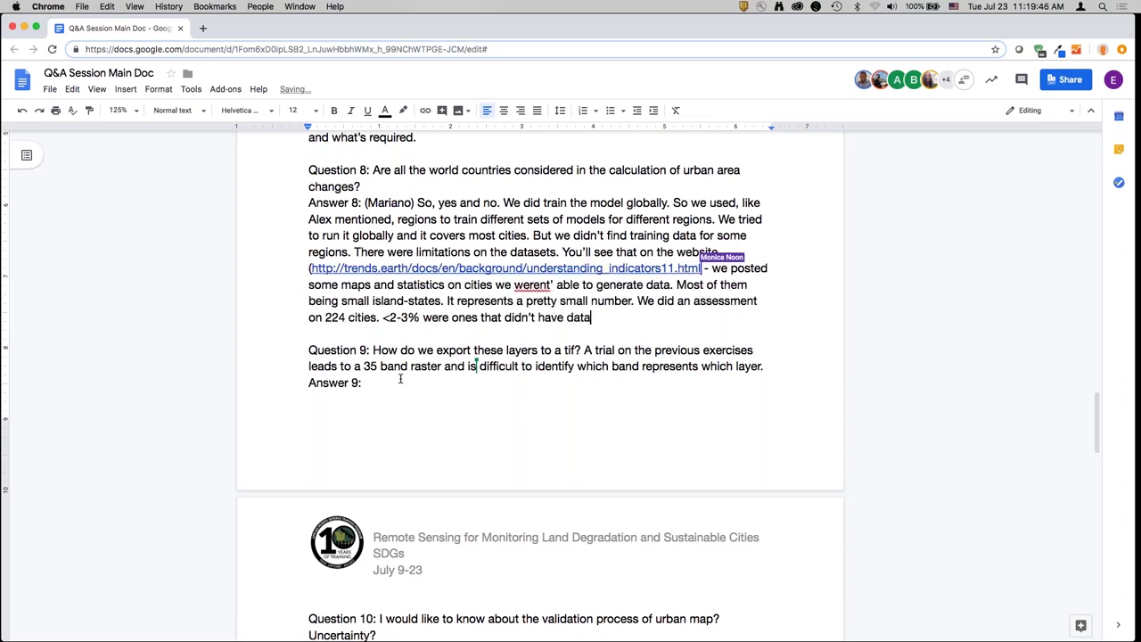
type("There's somethi")
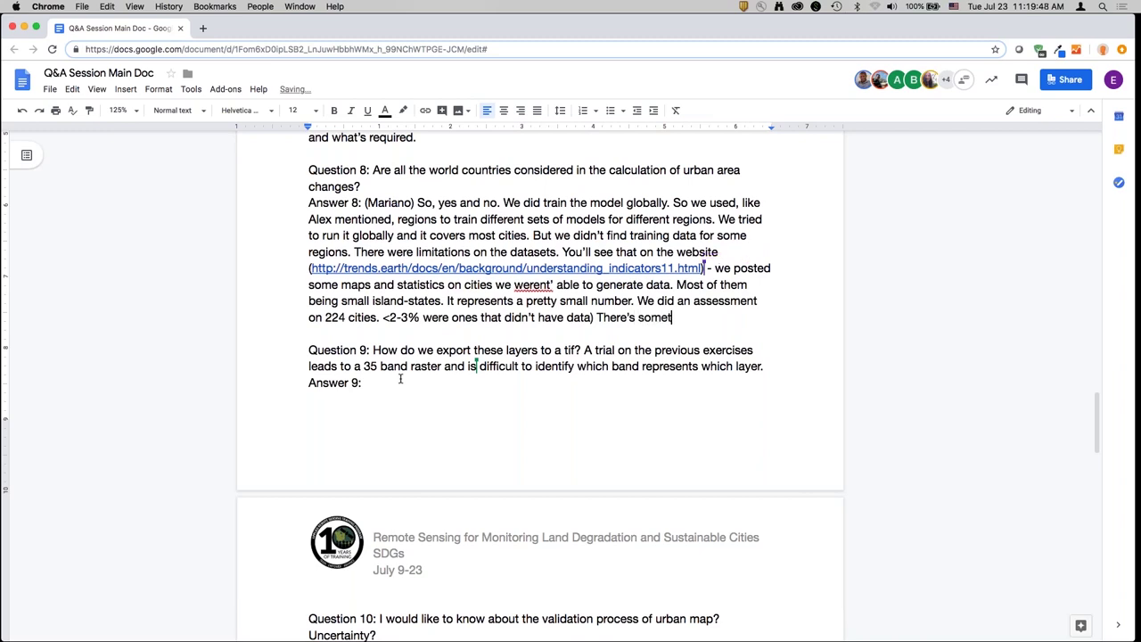
key("BackSpace")
key("BackSpace")
key("BackSpace")
type("ome without data - some of ")
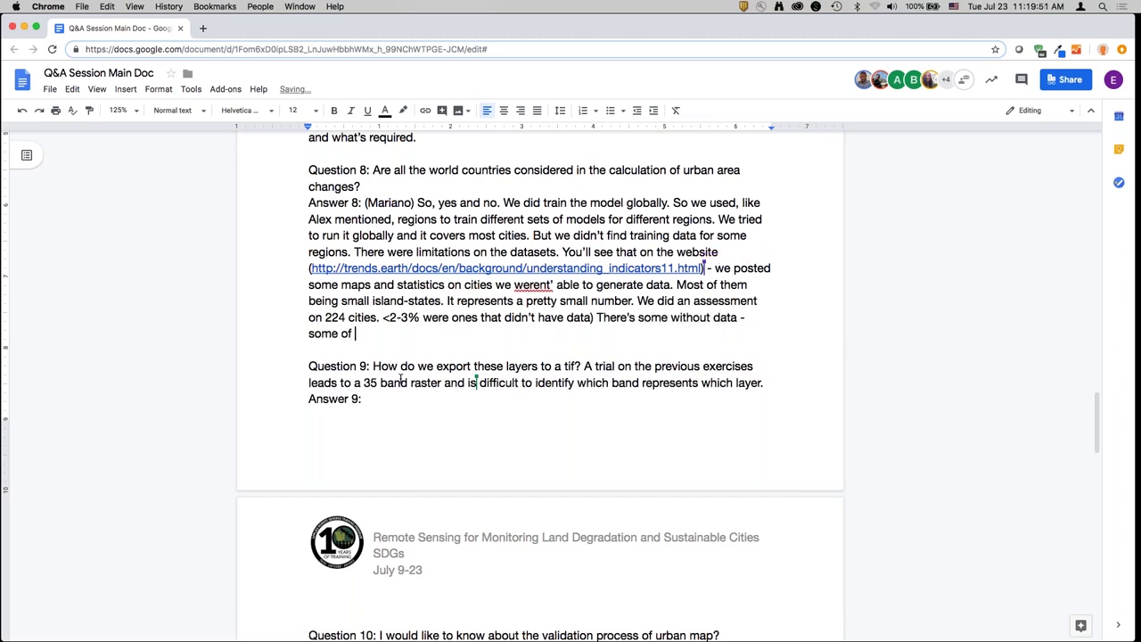
type("the data isn't working wel")
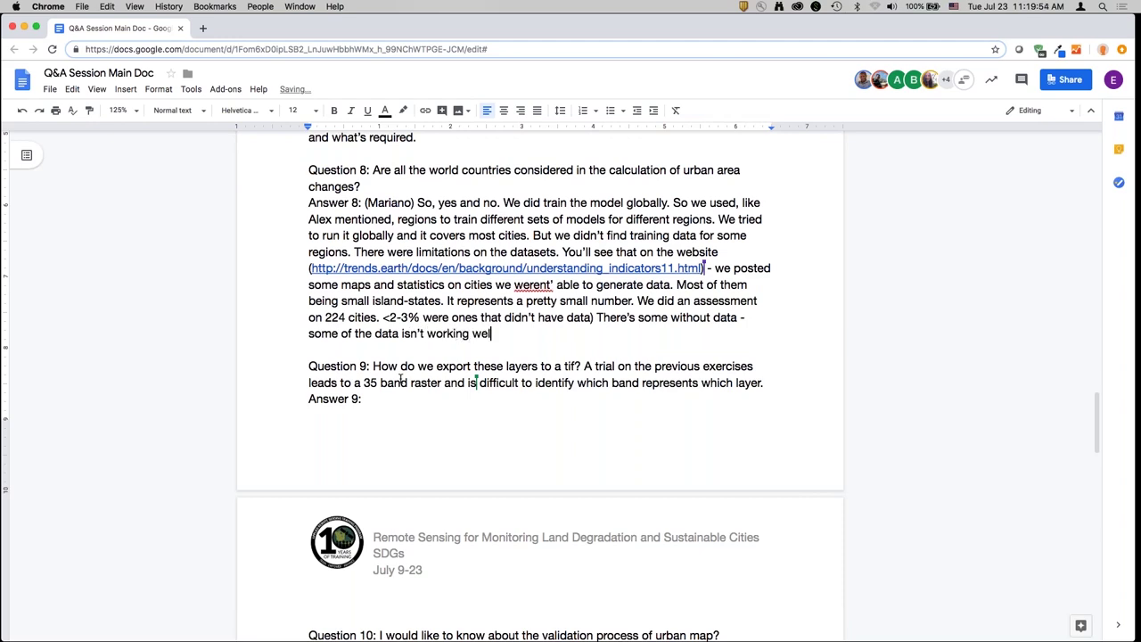
type("l. That's important w")
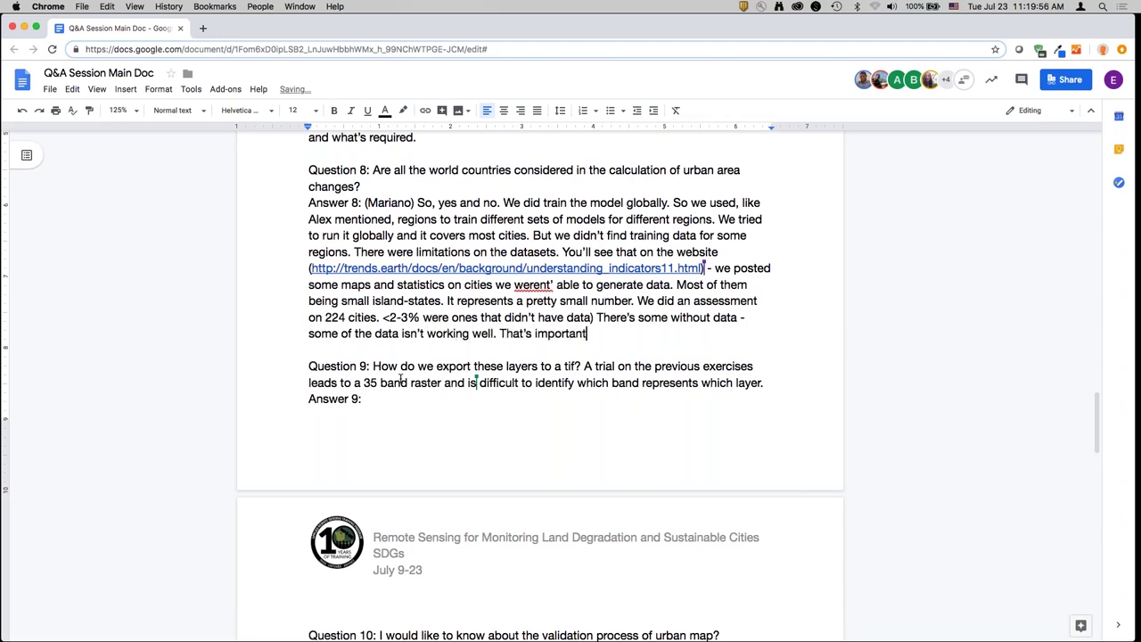
- Finish Answer 8 urging users to assess their area; it works for ~85% of cities globally
type("hy you assess t")
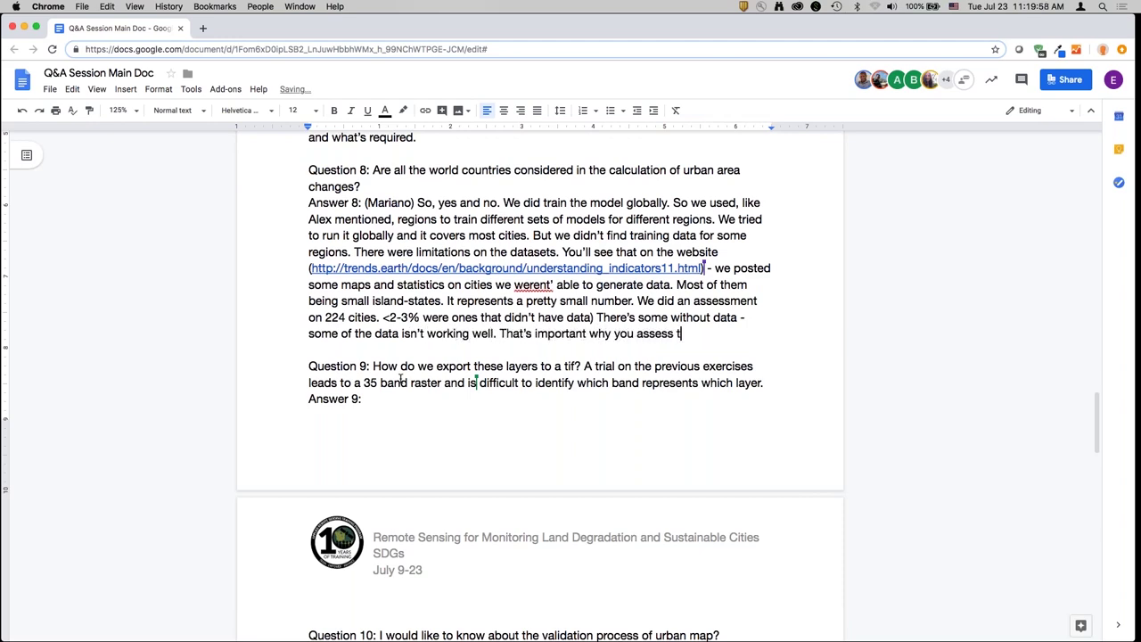
type("he results for your rea")
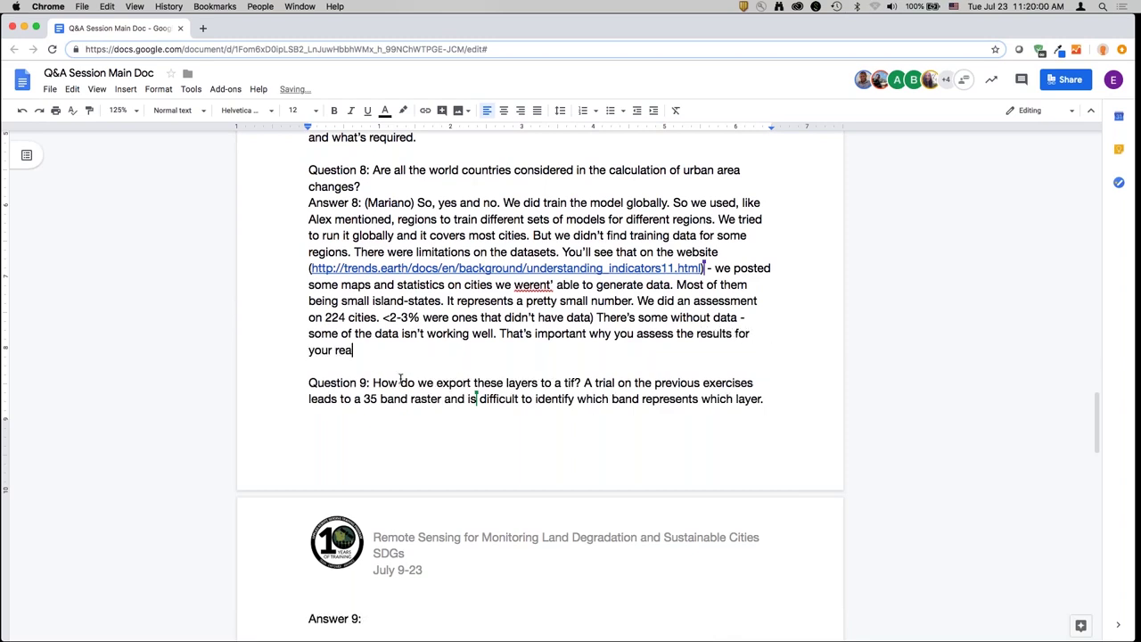
key("BackSpace")
type("area. It's working well for")
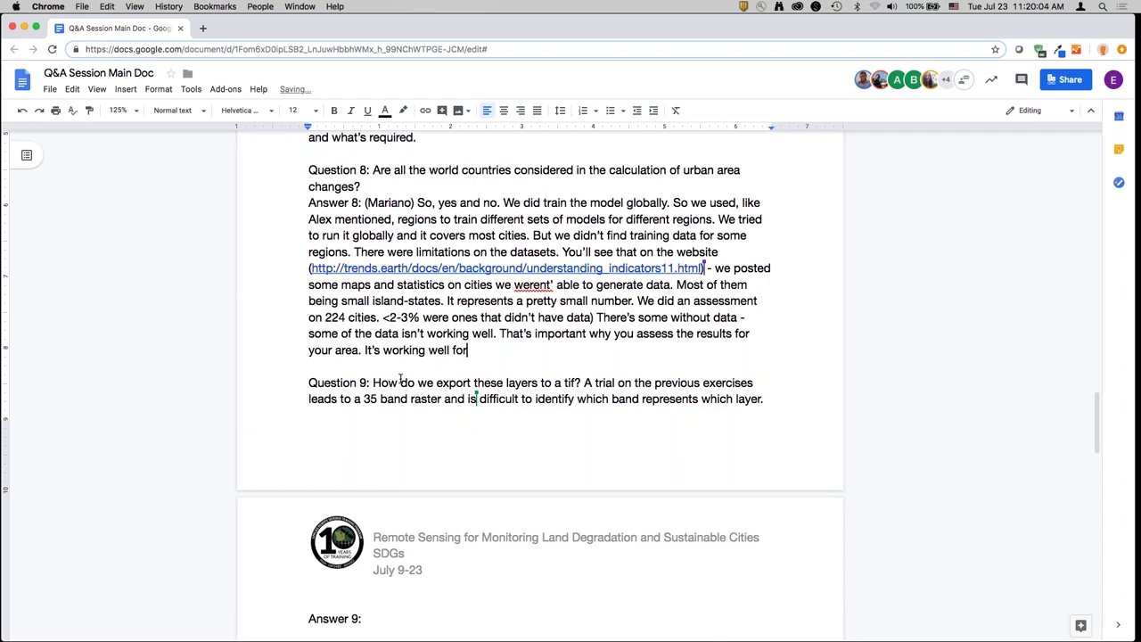
type(" ~")
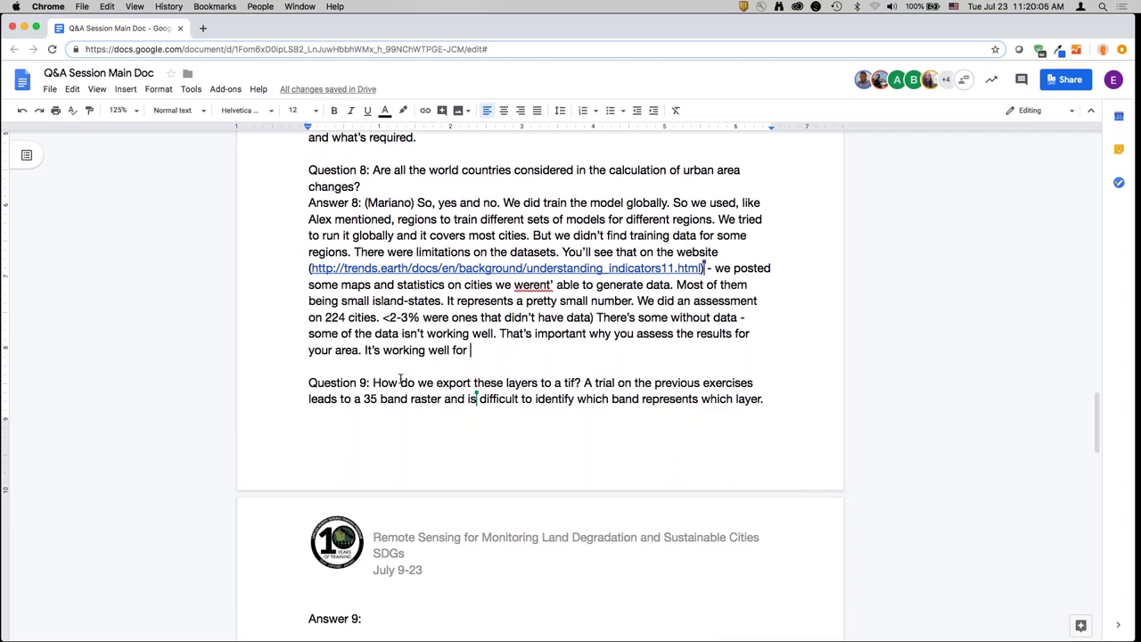
type("85% of ci")
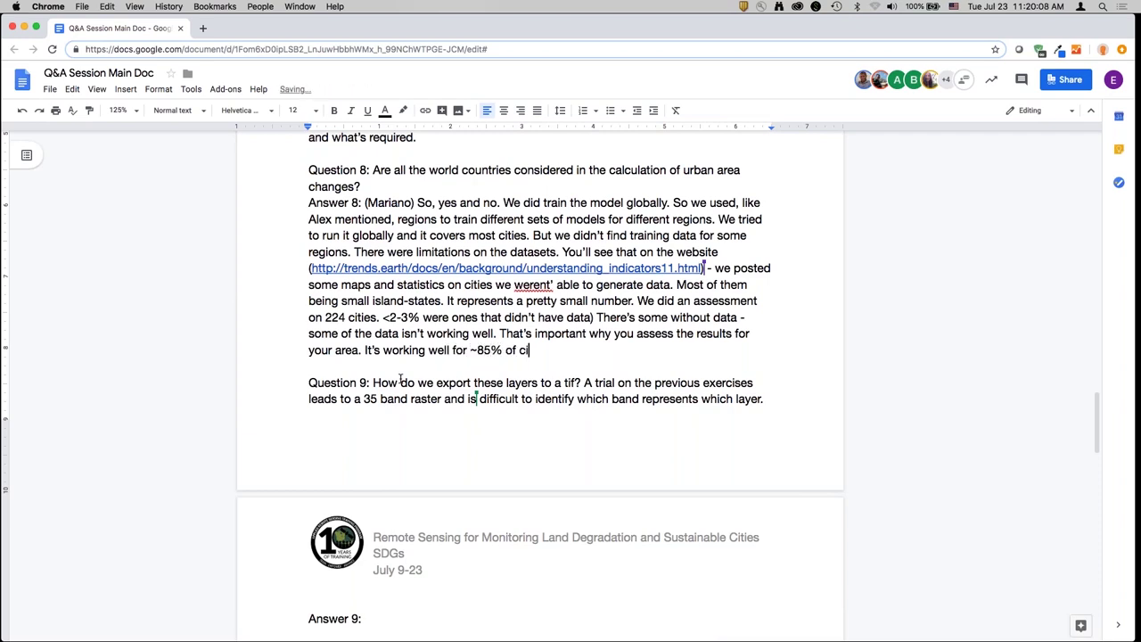
type("ties globally.")
scroll(420, 487, "down", 2)
- Begin Answer 9 with the presenter's tag and the load data tool trick for viewing raster layers
left_click(382, 540)
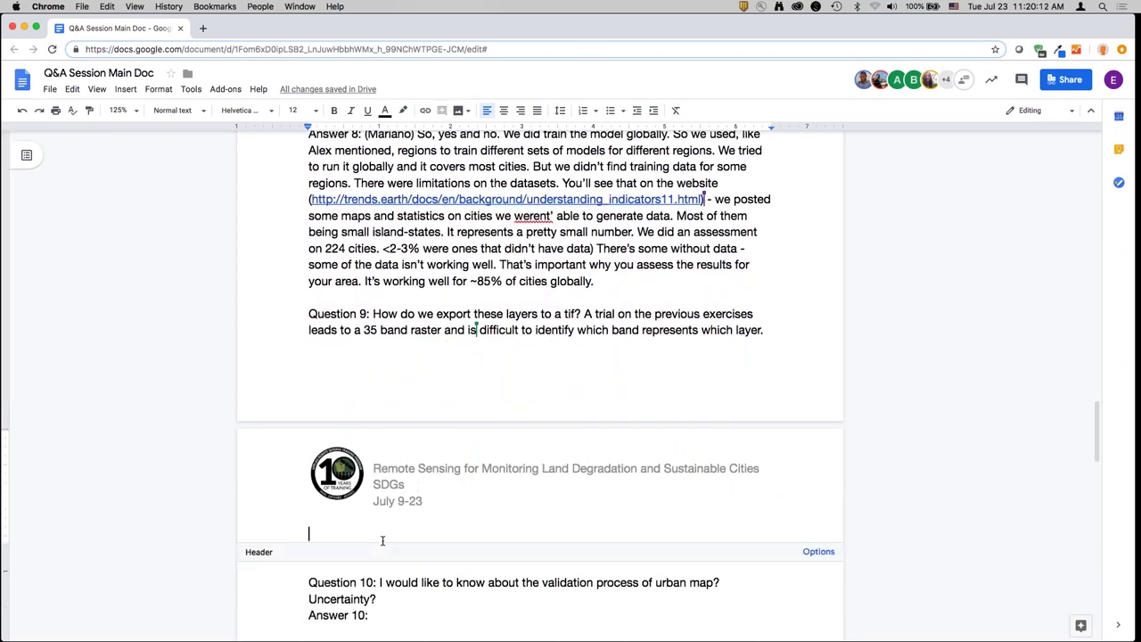
left_click(387, 554)
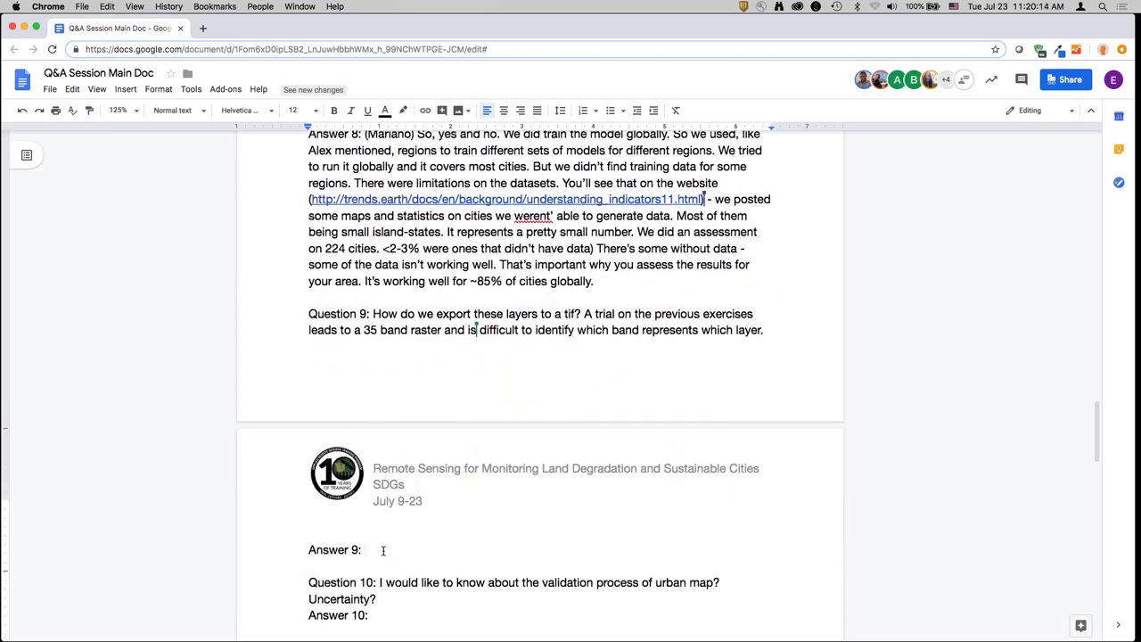
type("(Alex) Yes, that's a good question. We")
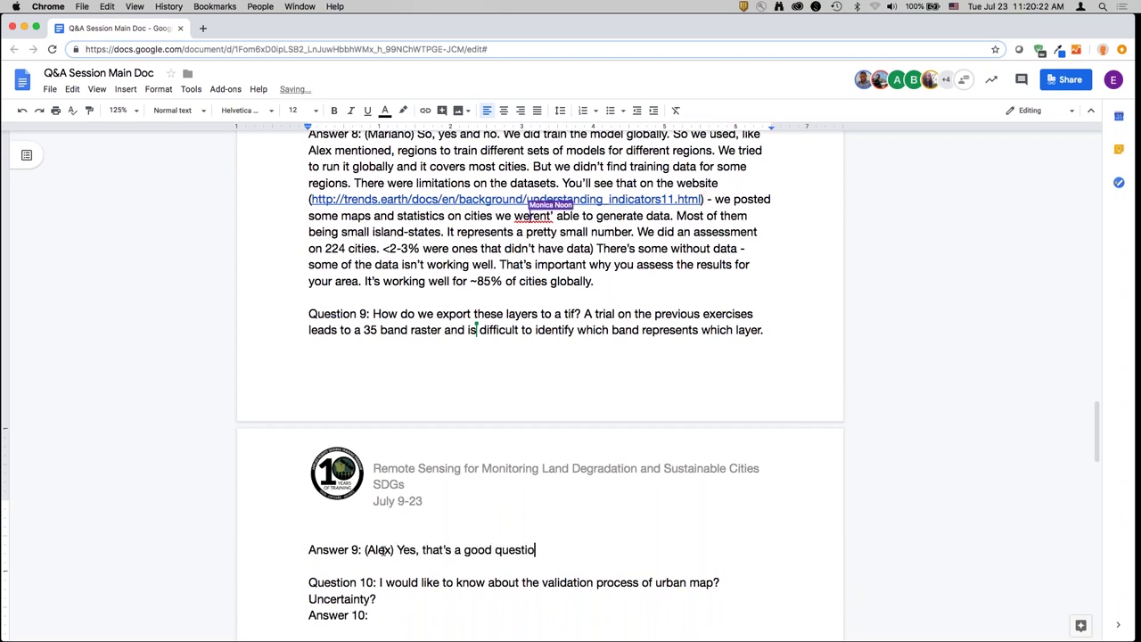
key("BackSpace")
key("BackSpace")
type("Right now")
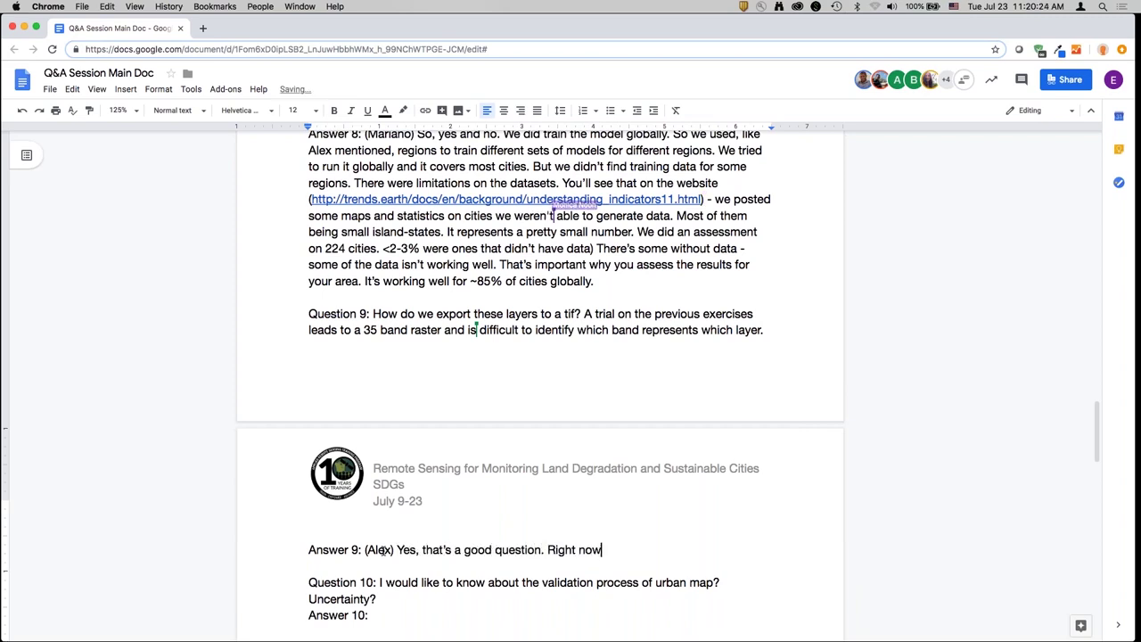
type(" there's a little trick t")
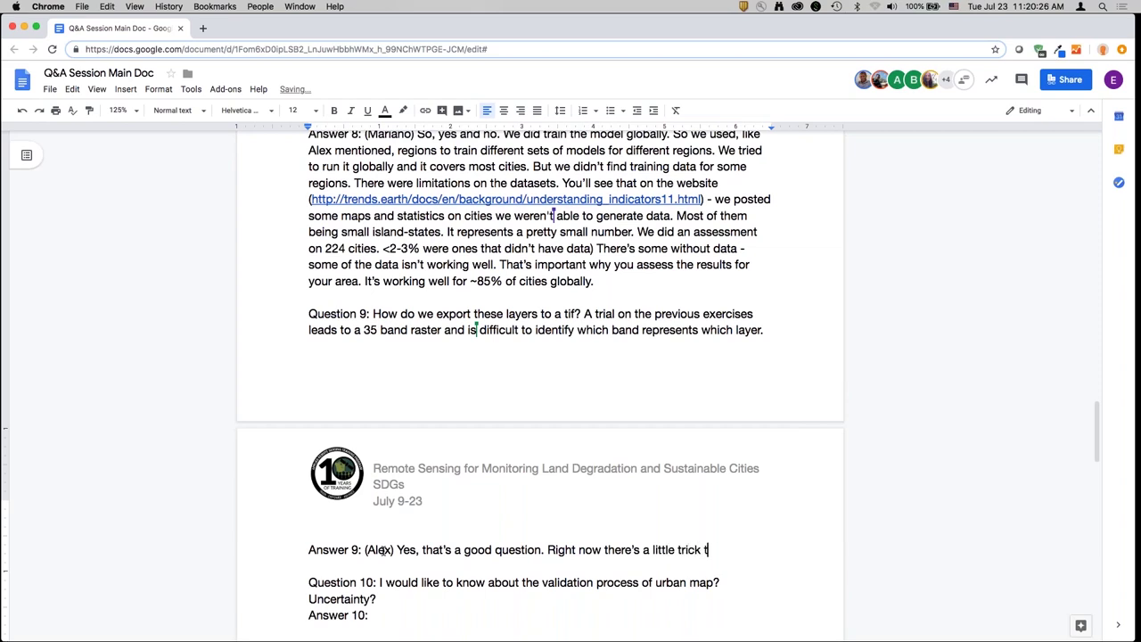
type("o see what those l")
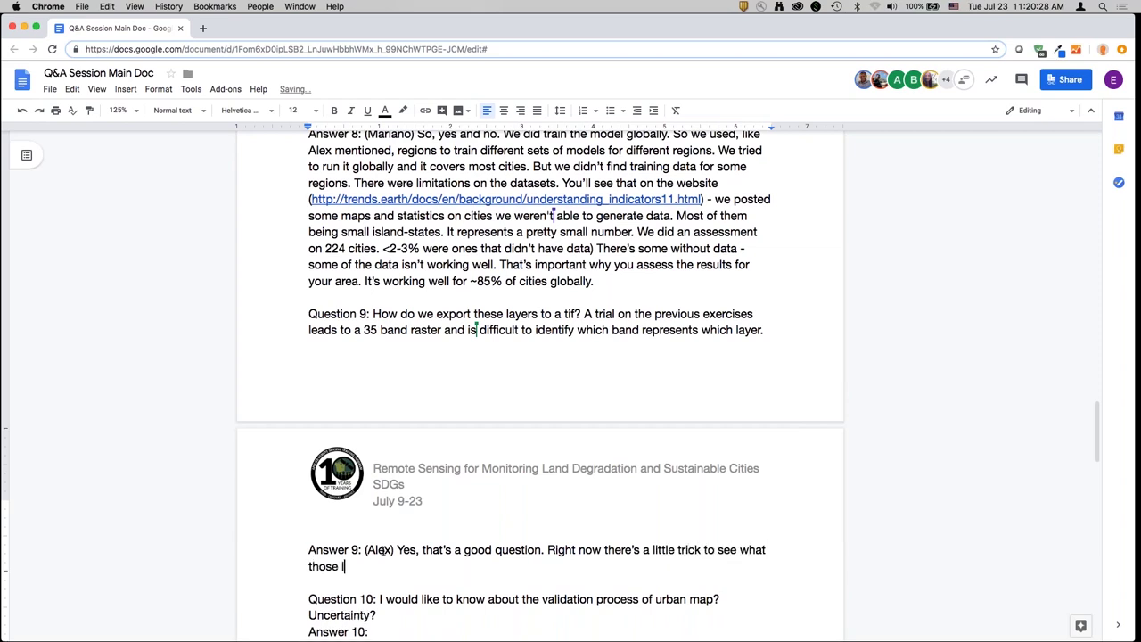
type("ayers are if you go t")
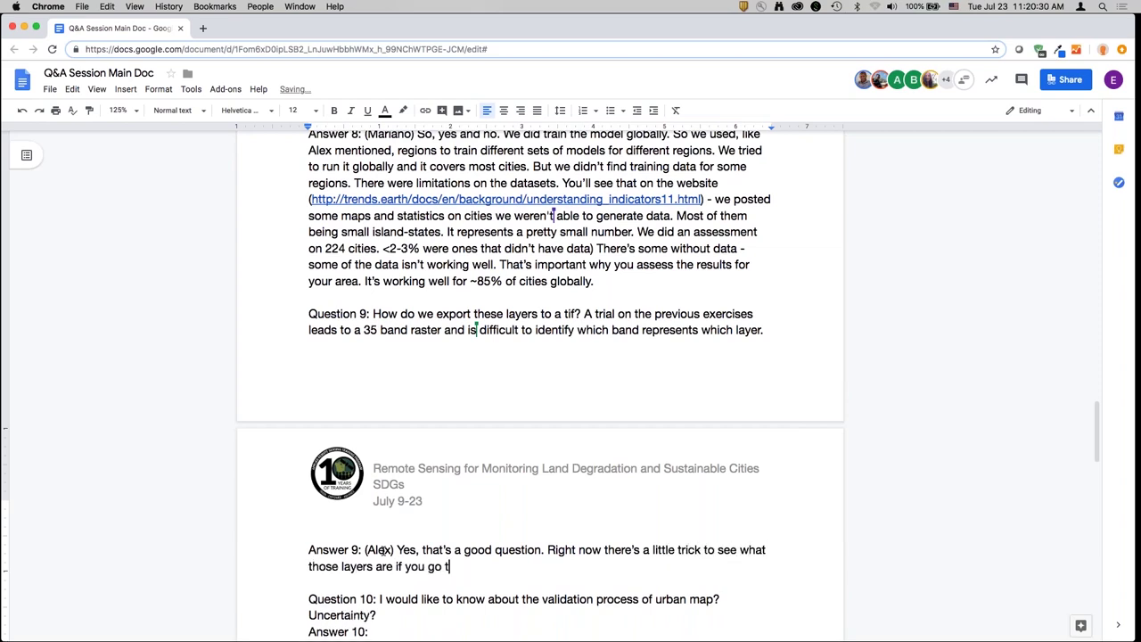
type("o the load data tool i")
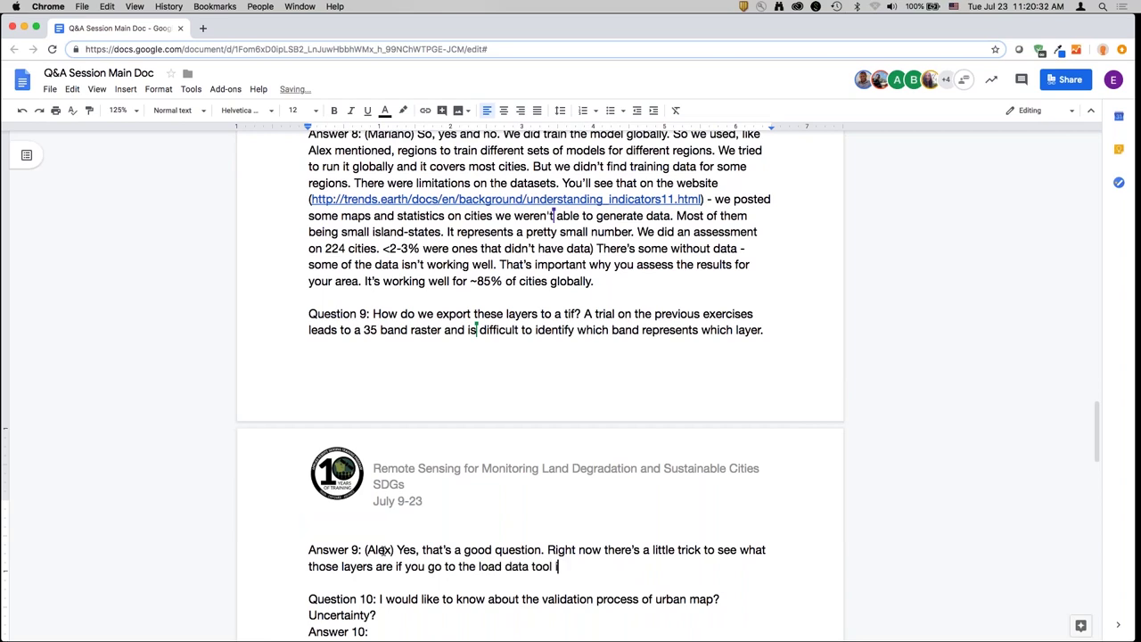
type("n trends.earth. It will")
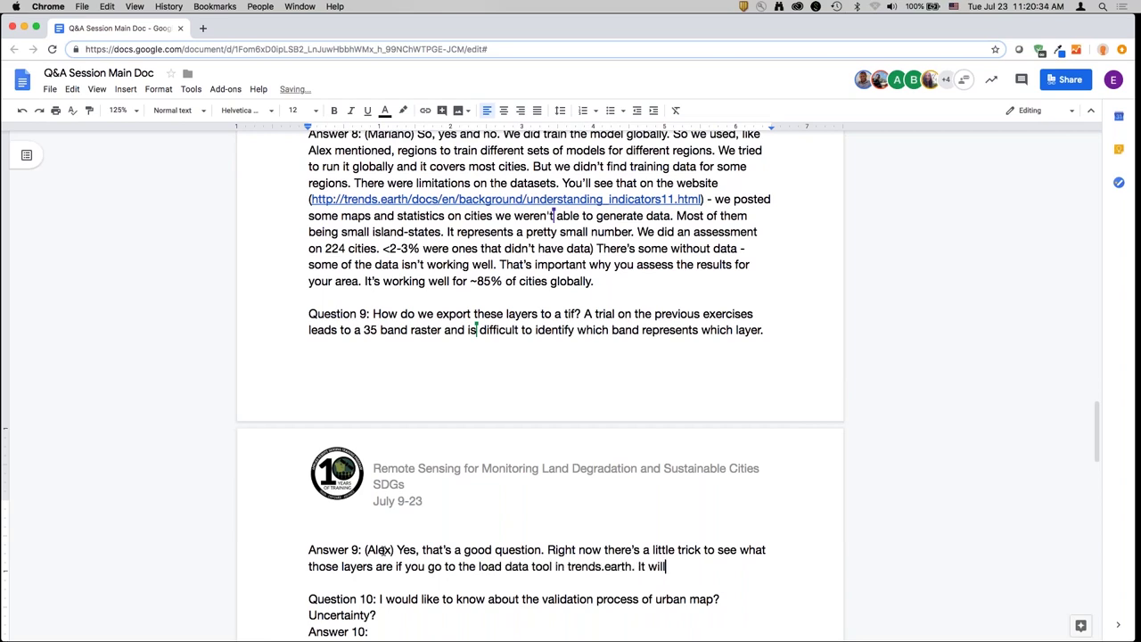
type(" show you the names")
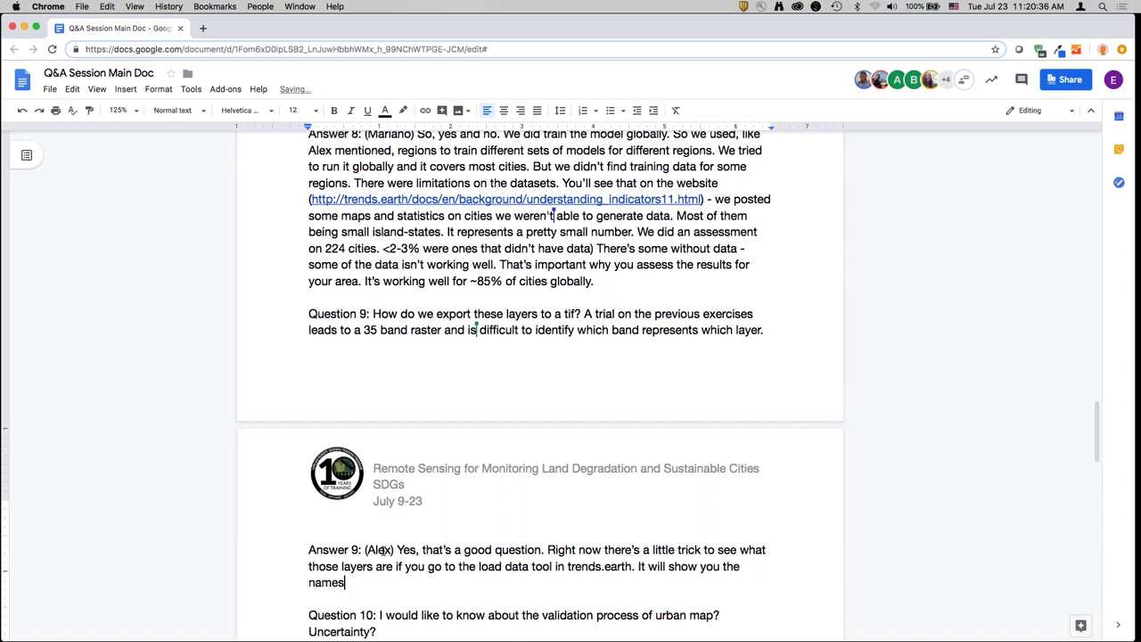
type(" of each band.")
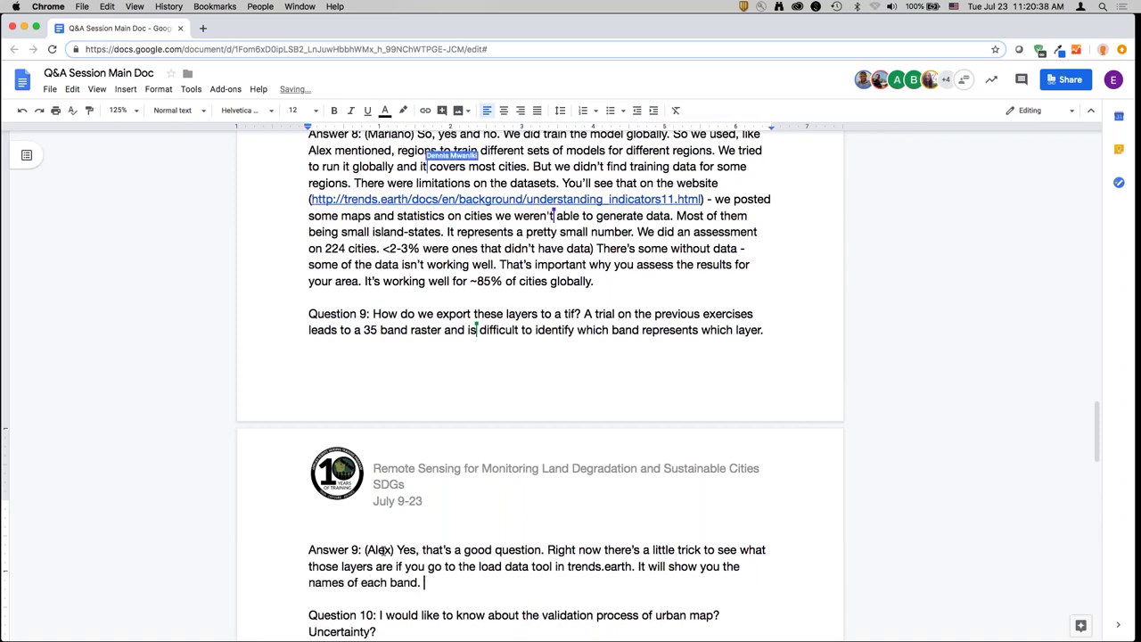
- Finish Answer 9 about trends.earth and the JSON download, then start Answer 10 with the next presenter's tag
scroll(383, 550, "down", 8)
type("I'll")
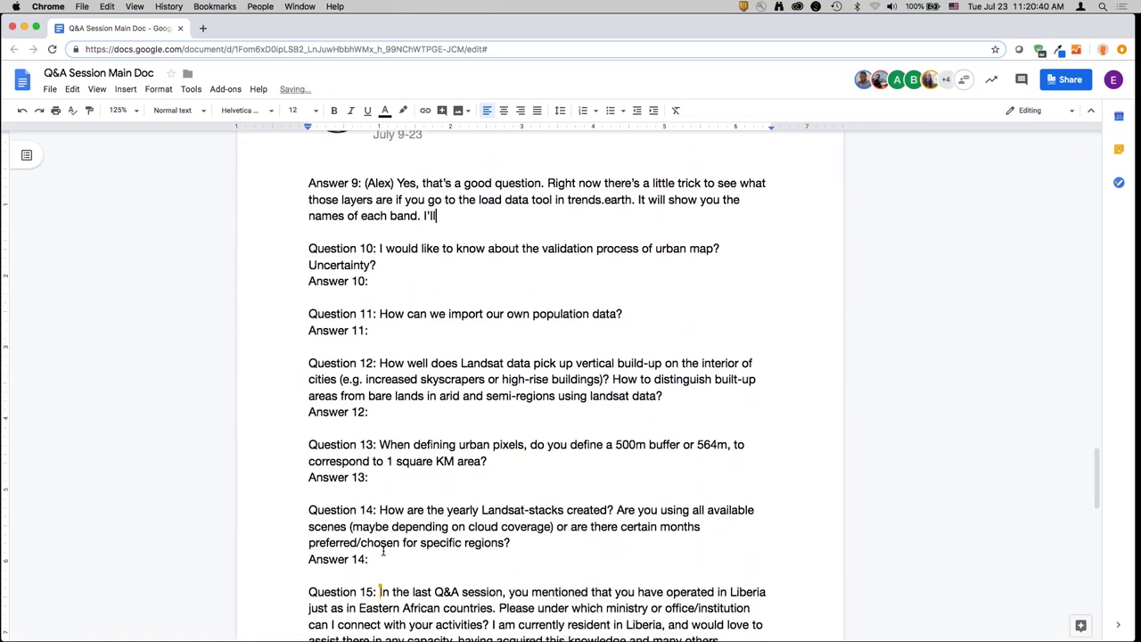
type(" try and get this up lat")
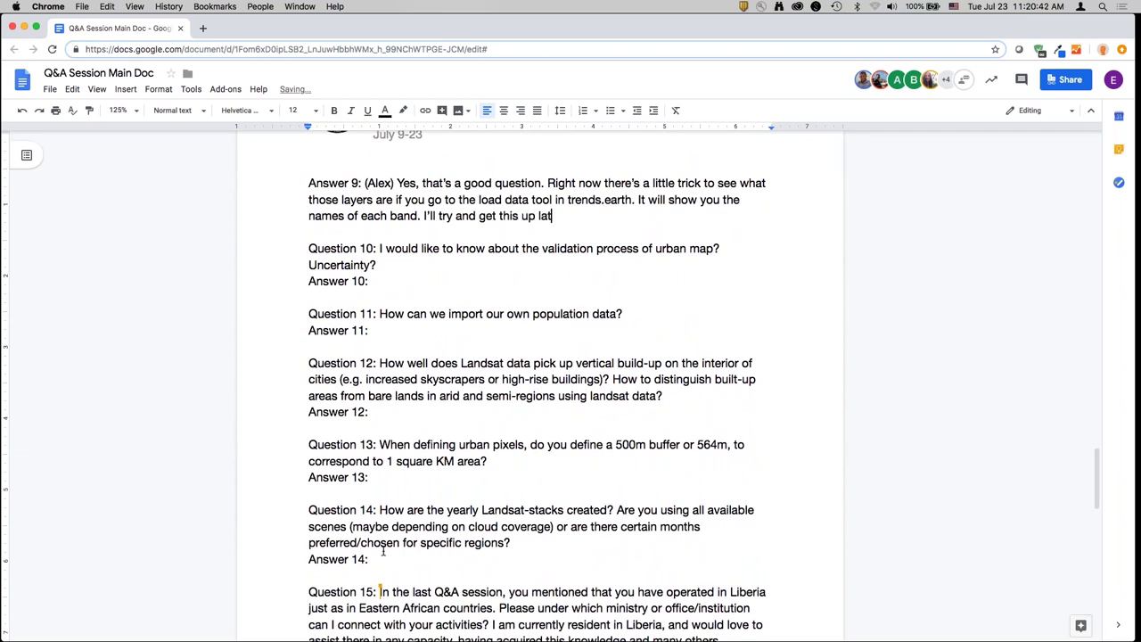
type("er today. If you go to")
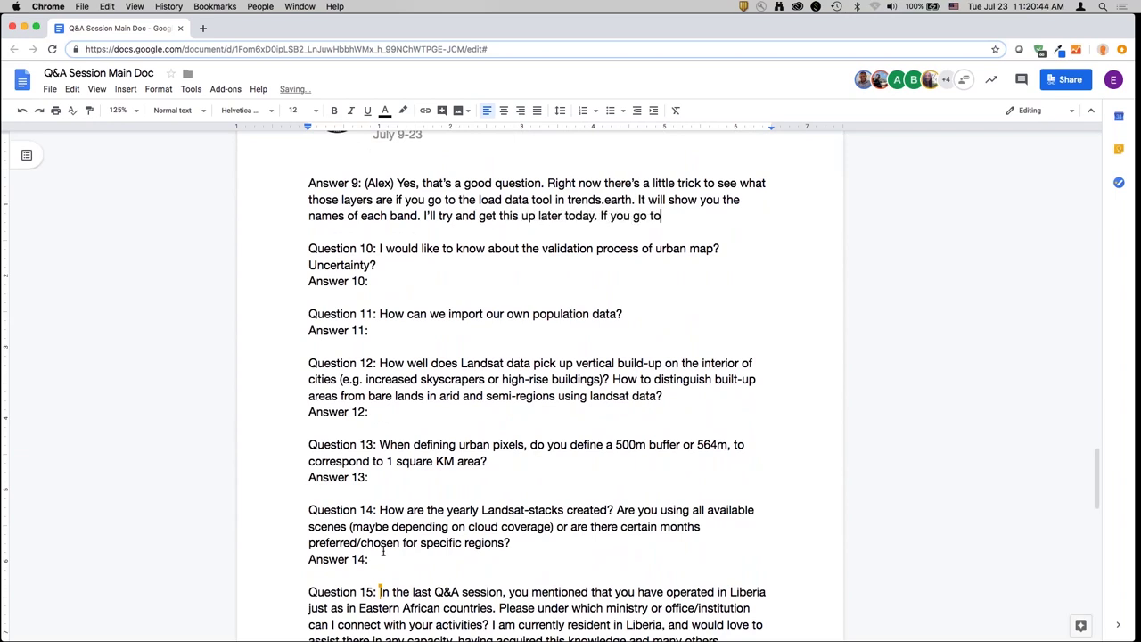
type(" the trends.earth websi")
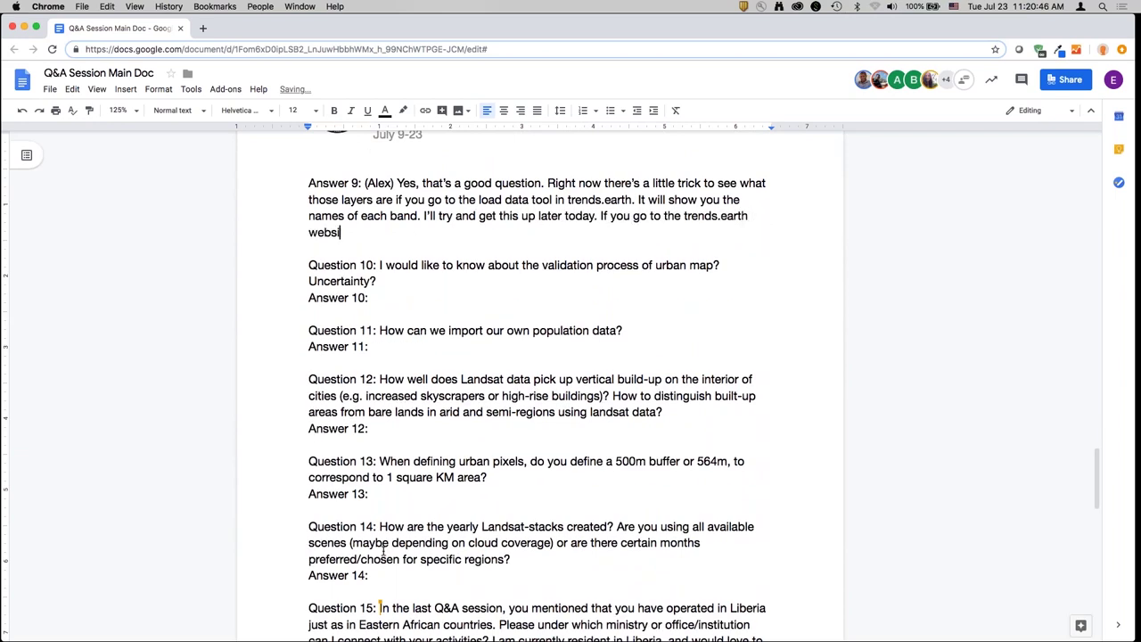
type("te, I'll add under the do")
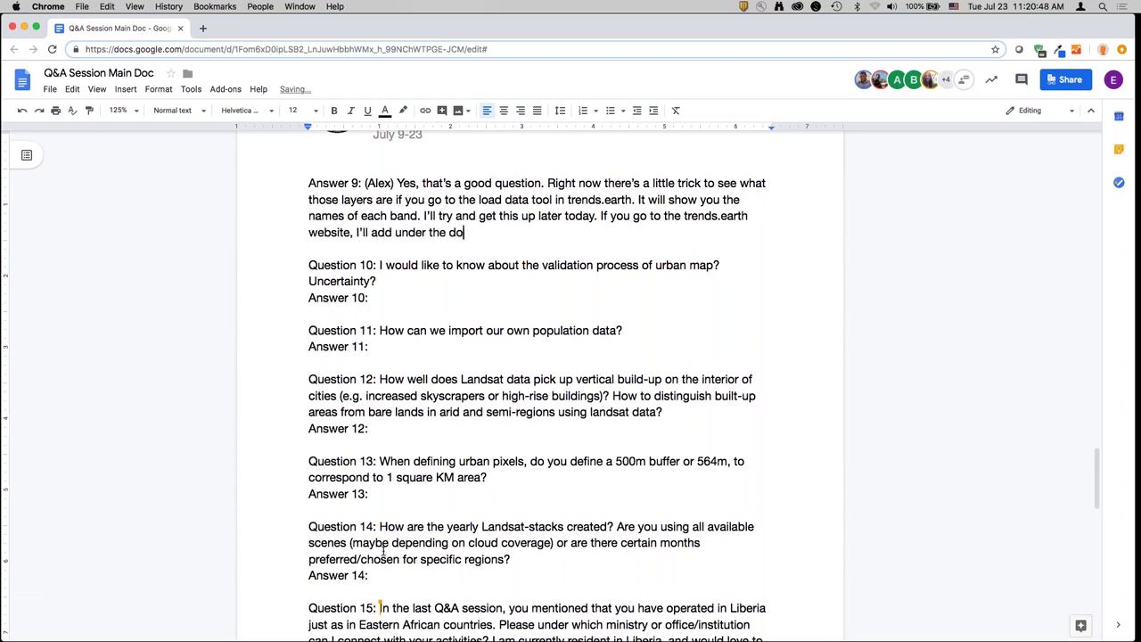
type("cumentation sectio")
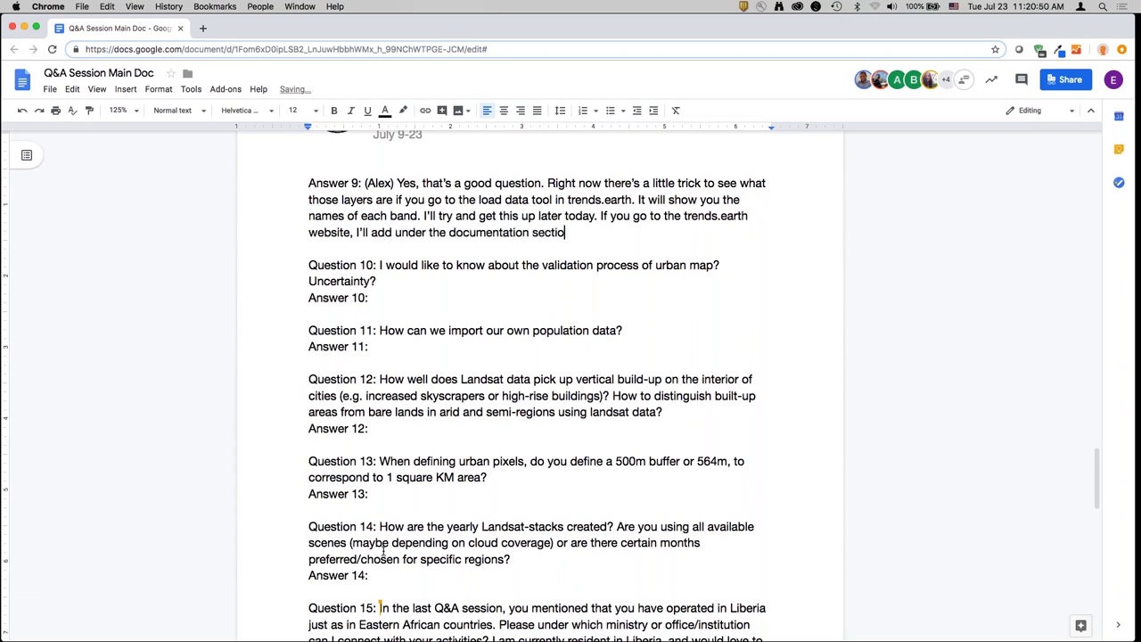
type("n a description of each")
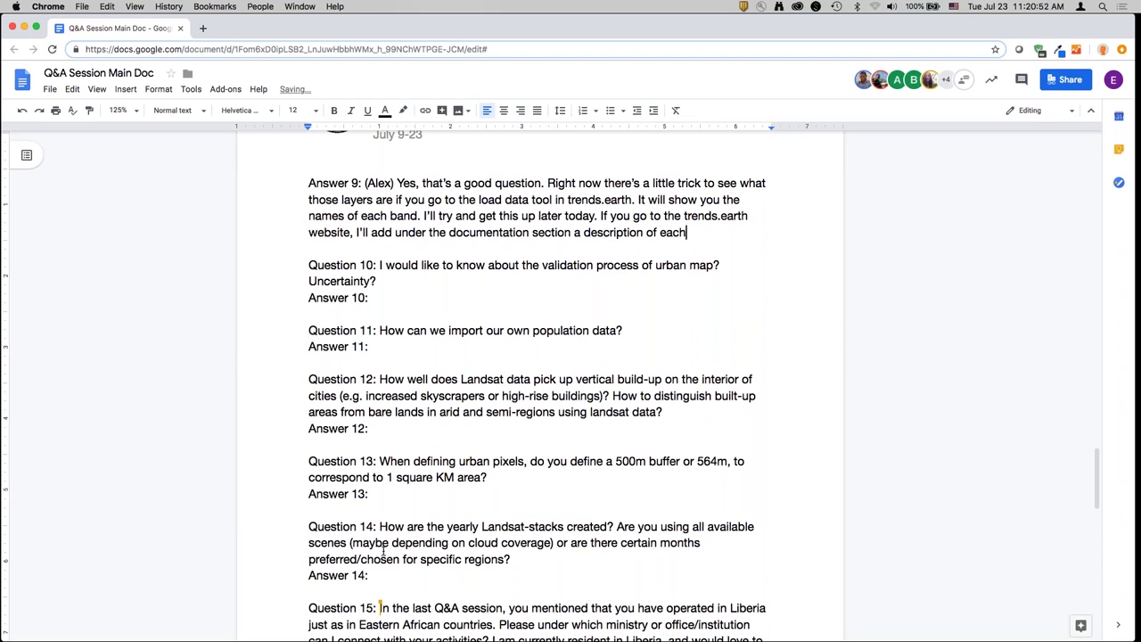
type(" of the outputs with each ")
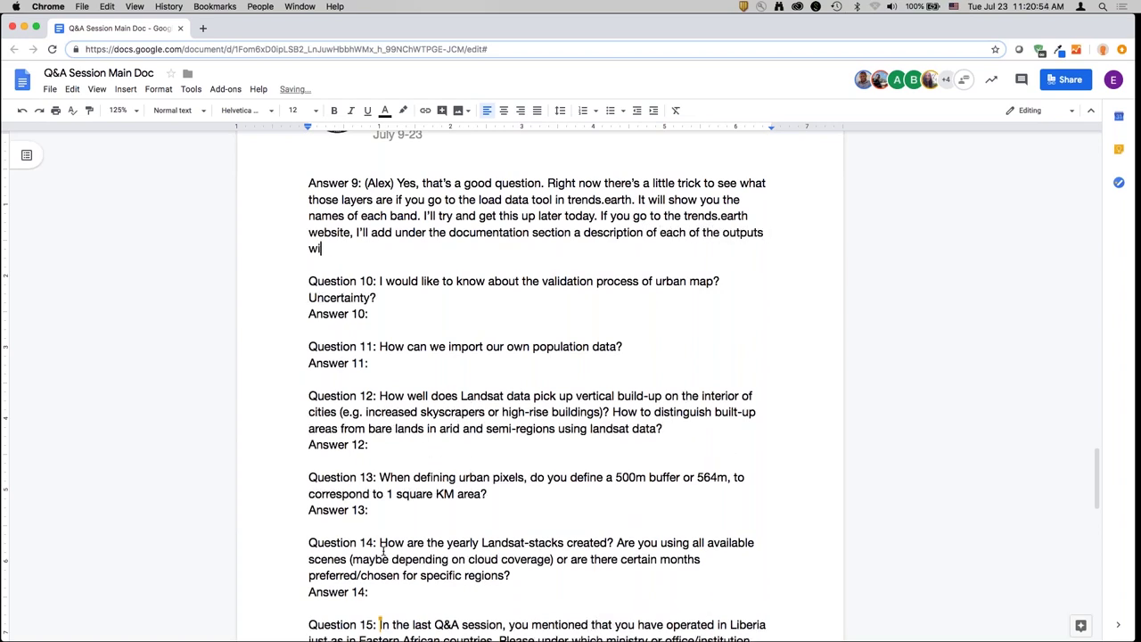
type("band and how t")
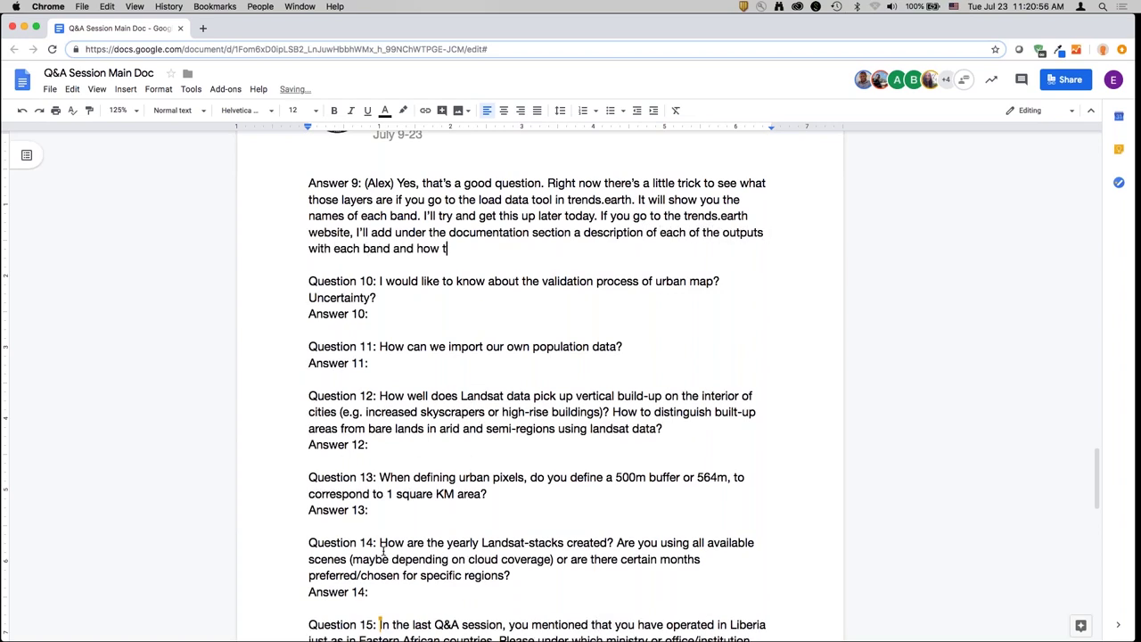
type("hey're coded. It's cu")
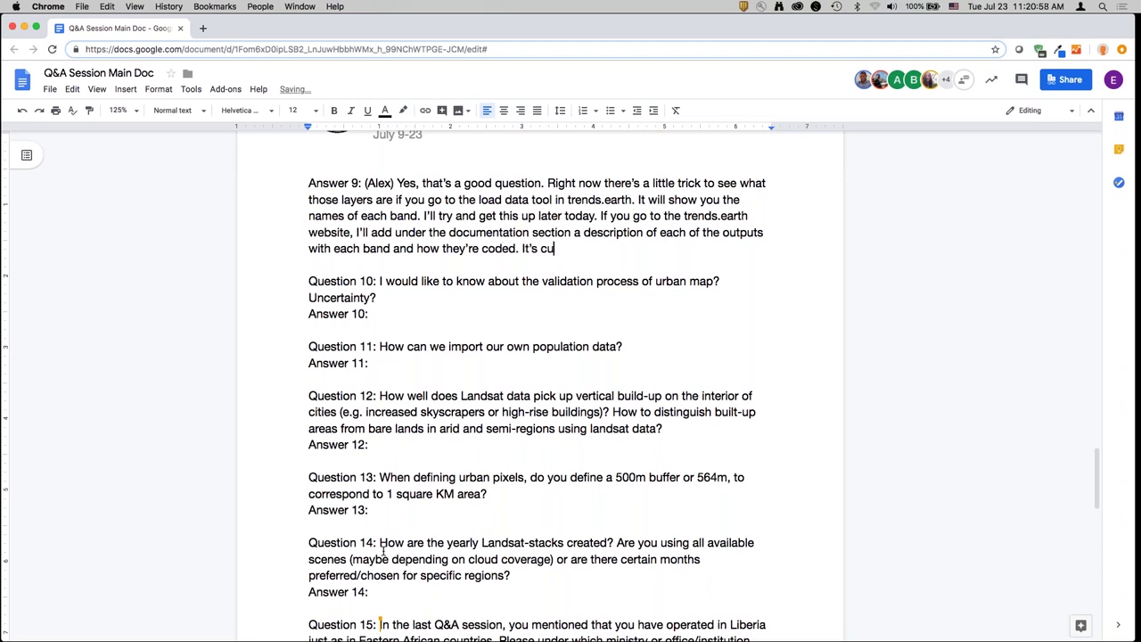
type("rre")
key("BackSpace")
type("rently available in the JSON")
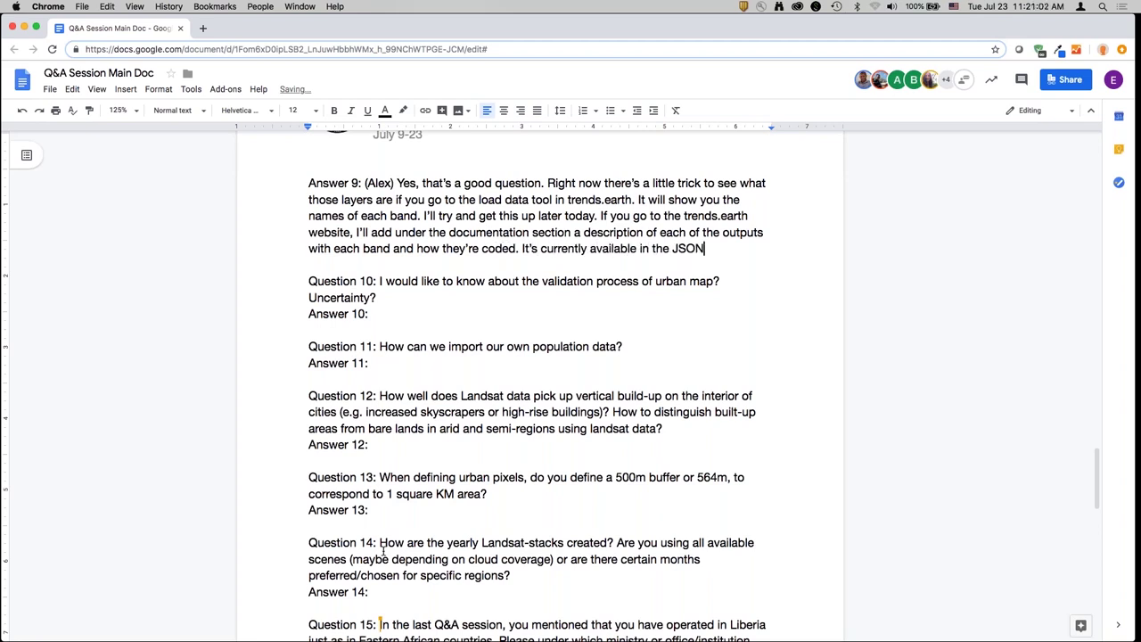
type(" file with the downloa")
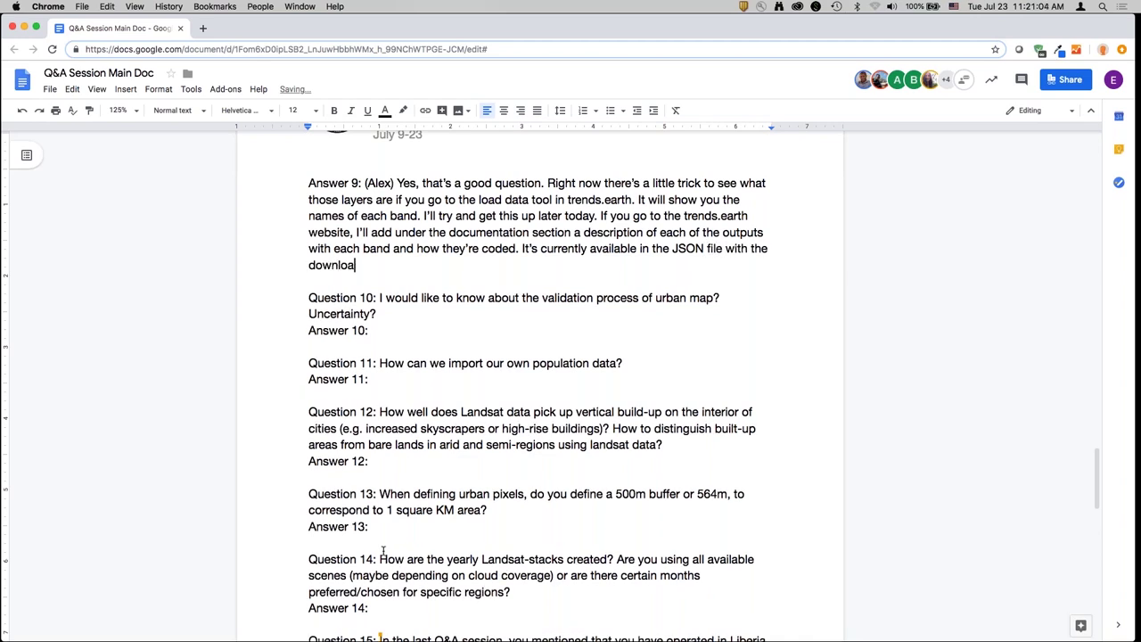
type("d, but that isn't very acce")
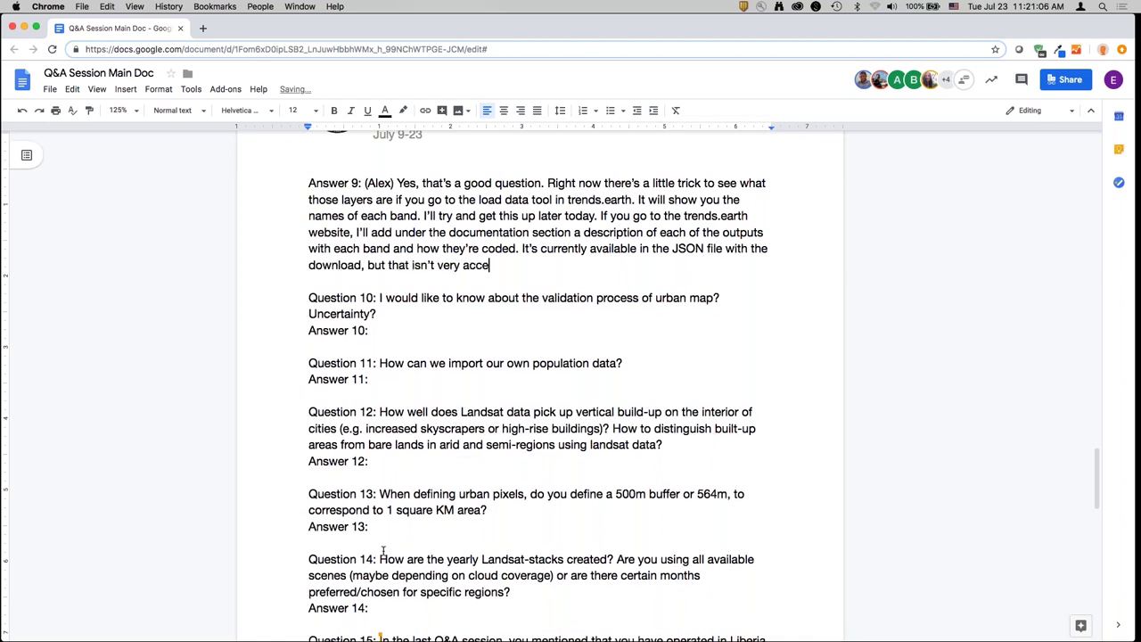
type("ssible. So stay tuned with more info i")
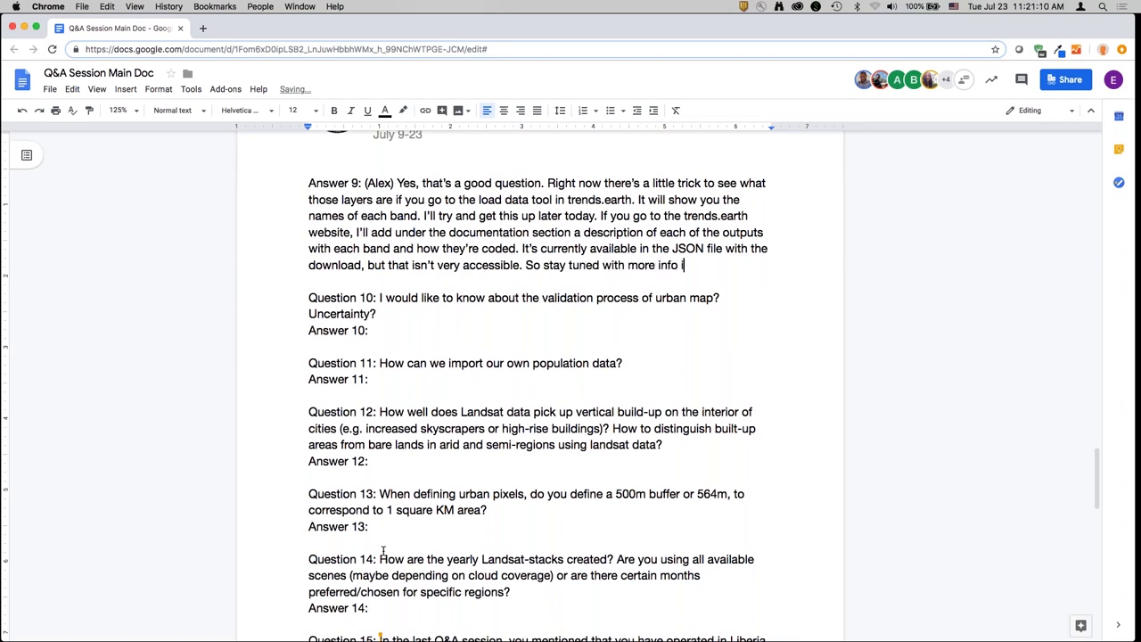
type("n the coding.")
key("Down")
key("Down")
key("Down")
key("Down")
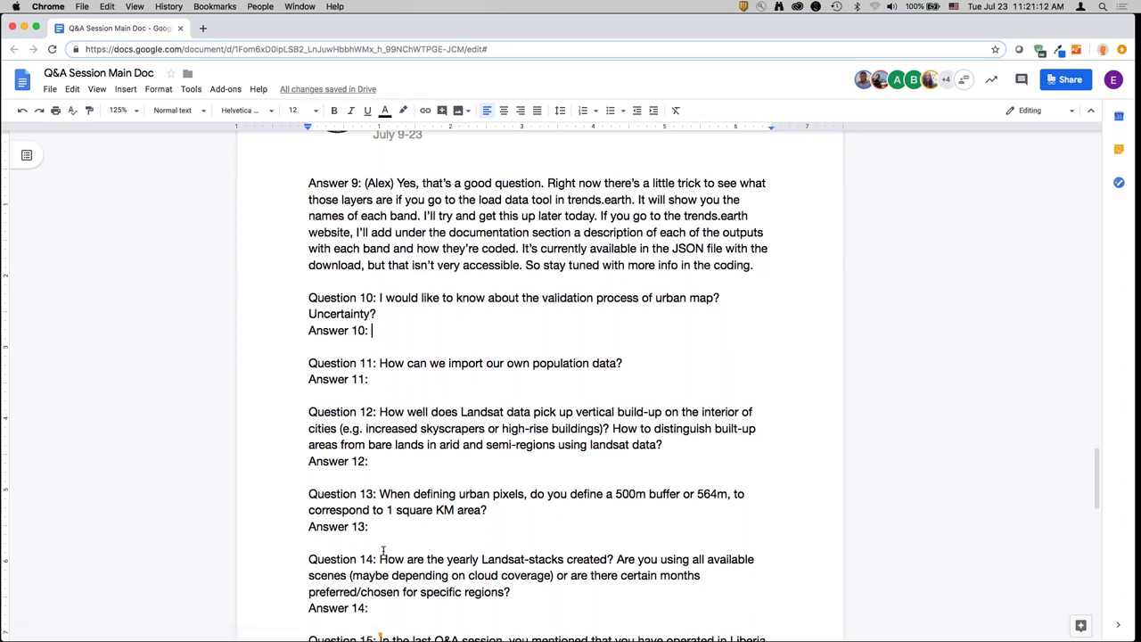
- Begin the speaker-credited Answer 10: assessing this dataset is challenging, so the tool is user-customizable
type("(Mariano) Assessing a dataset like this one is challenging, like you can image")
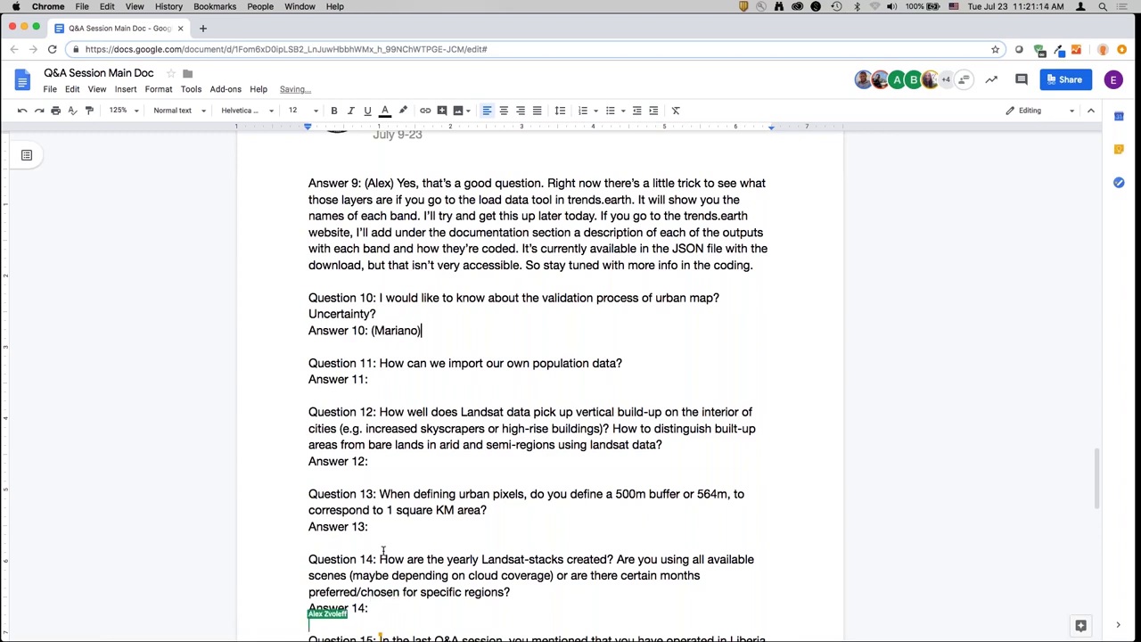
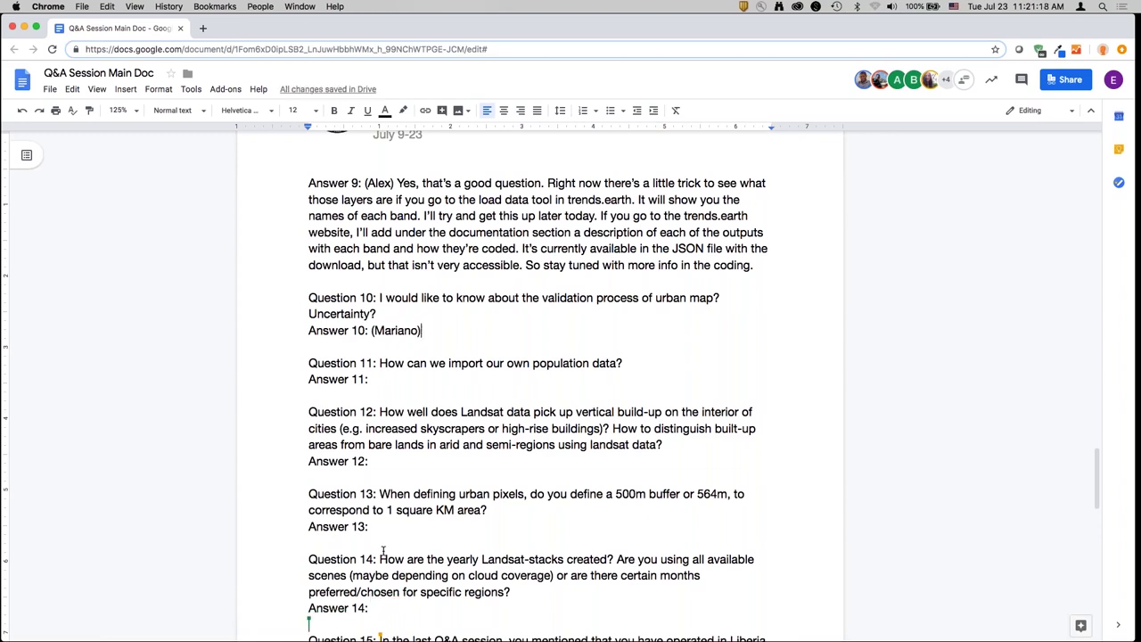
- Begin the speaker-credited Answer 10: assessing this dataset is challenging, so the tool is user-customizable
type(" Assessing a data")
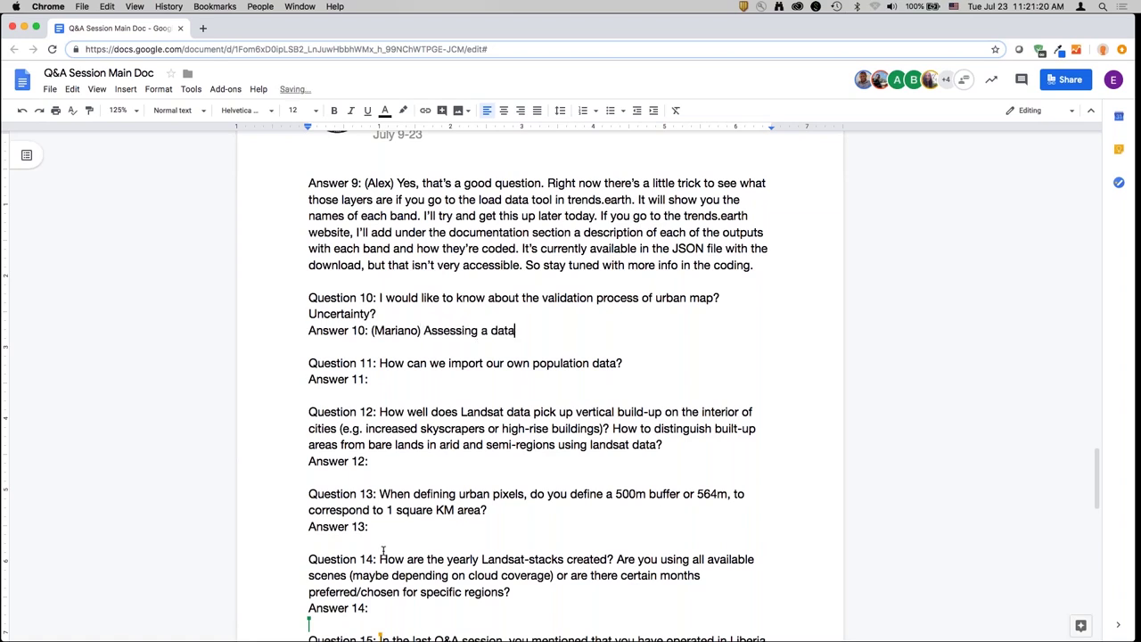
type("set like this one is ch")
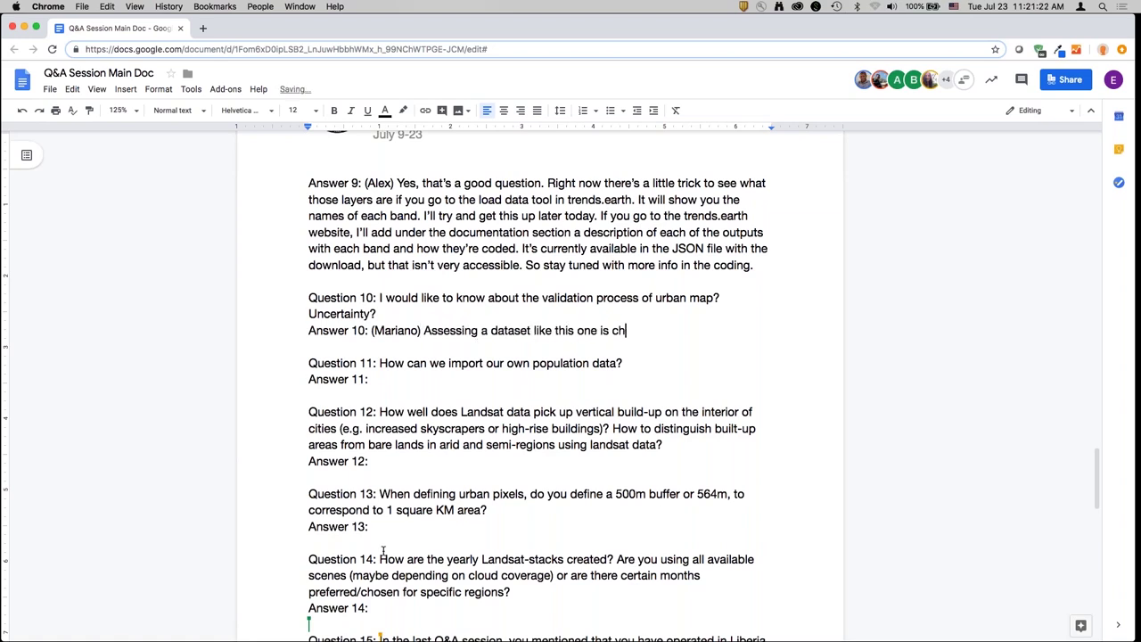
type("allenging,")
type("like you can imag")
key("BackSpace")
type("ine.")
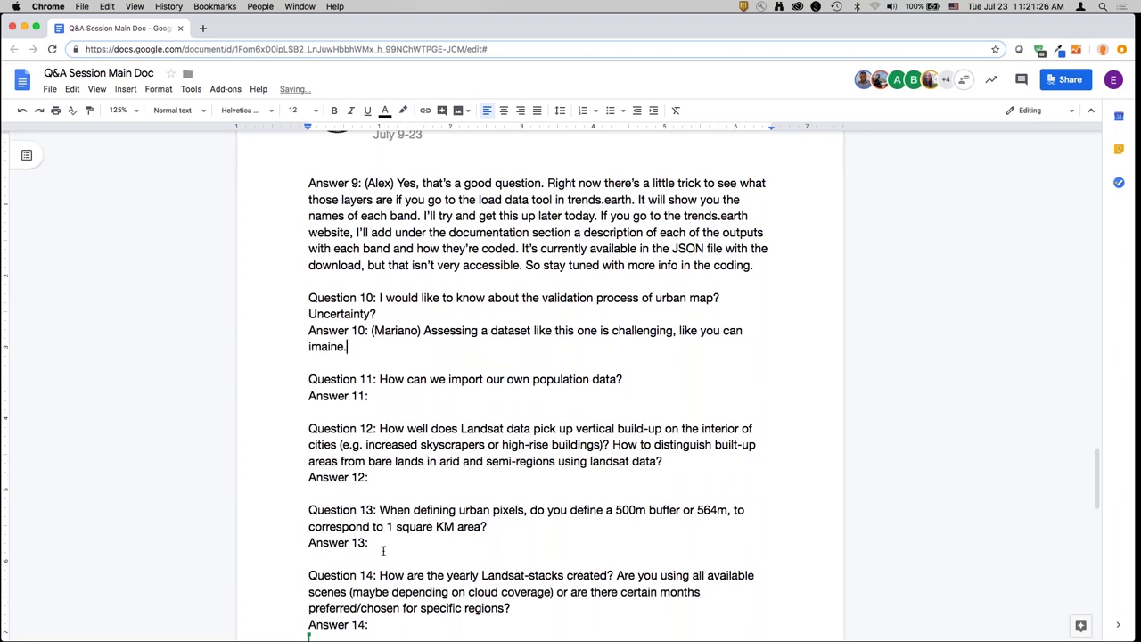
type(" It's why we decided to make a too")
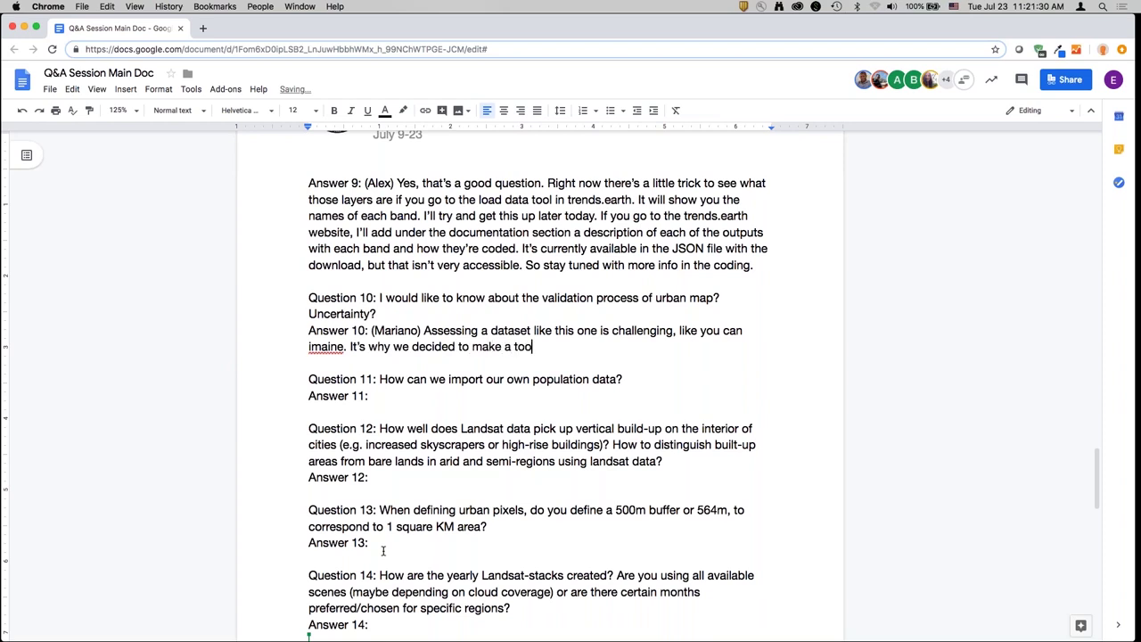
type("l that the user can use to customize")
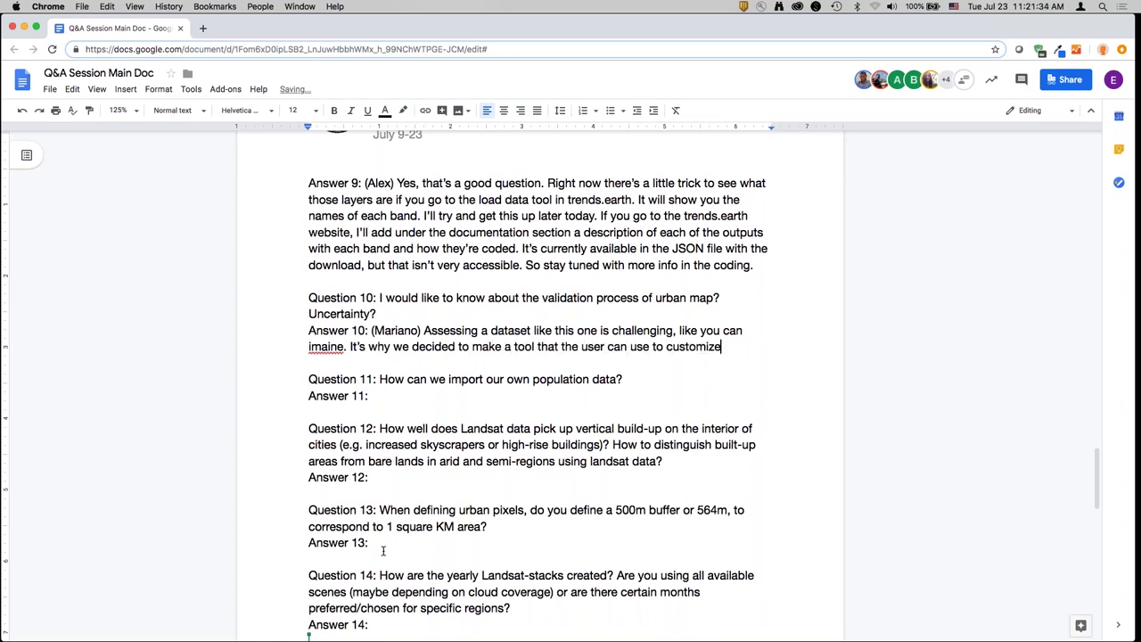
type(". ")
type("We did several things")
type(". T")
key("BackSpace")
- Add the training-data comparison: root mean square error of 10%, relatively low for a 0-100 index
type("Fir")
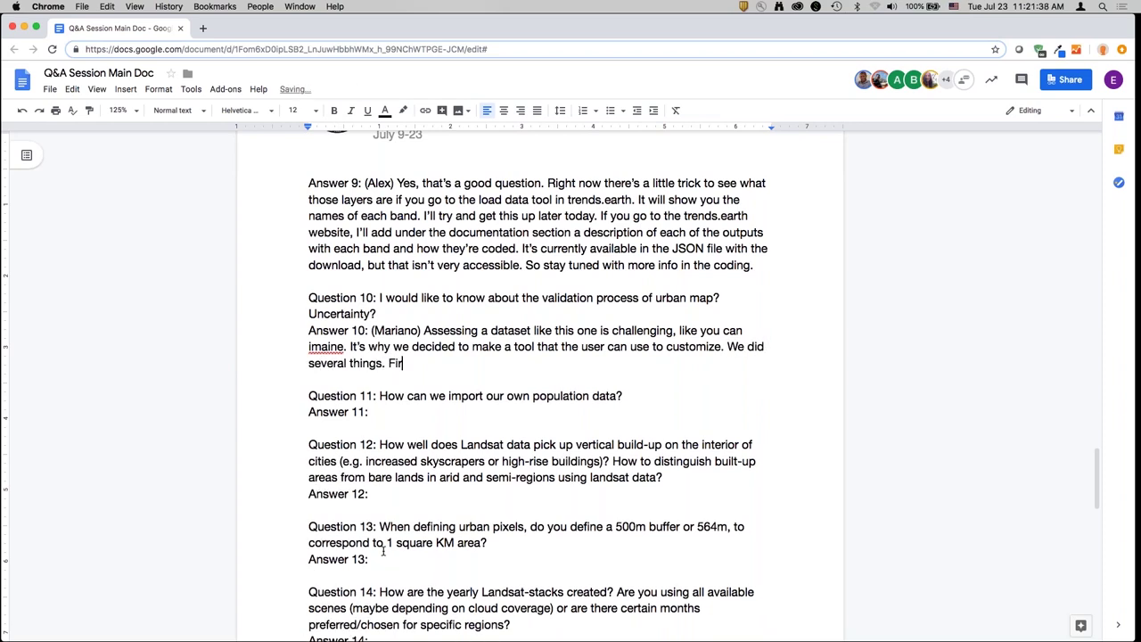
type("stly, we assessed the error we w")
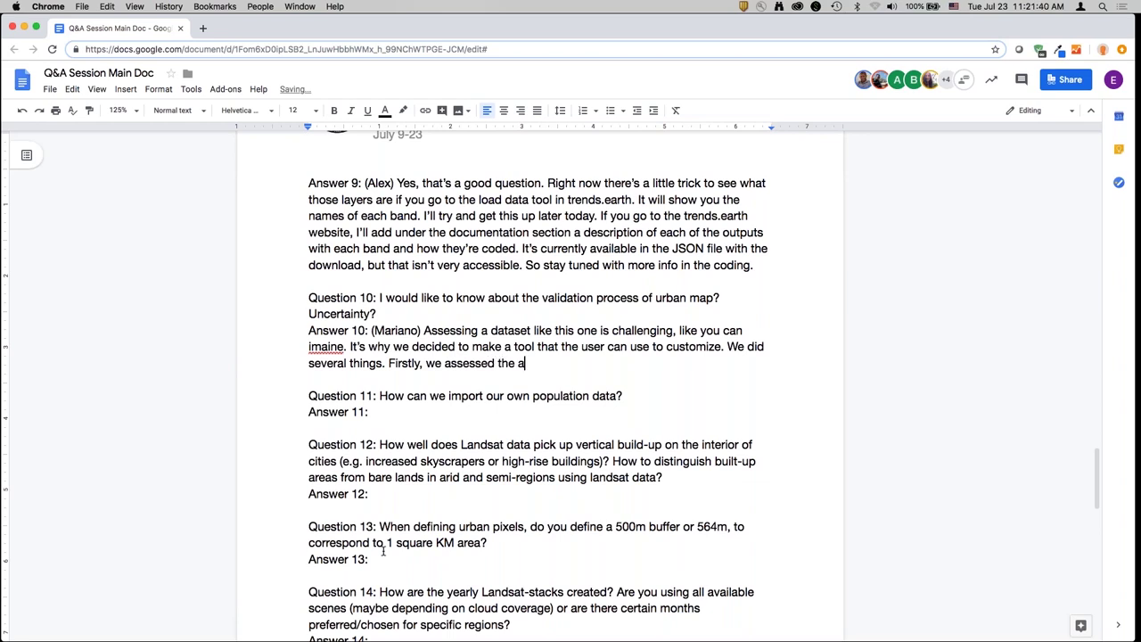
type("ere finding between our imp")
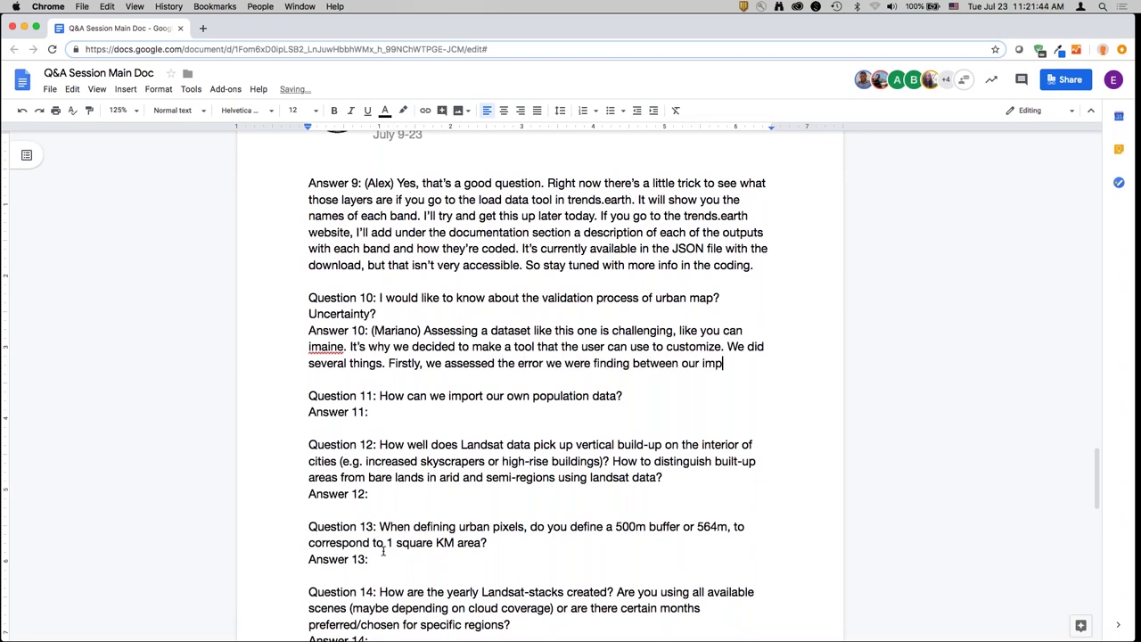
type("ervious ")
type("surfae")
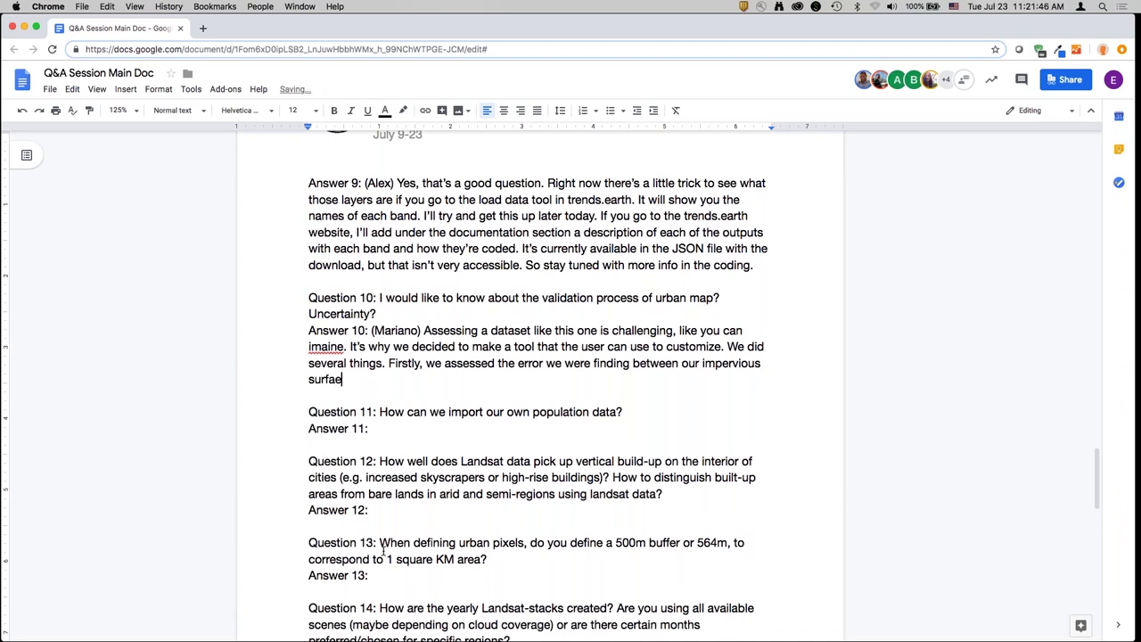
key("BackSpace")
type("ce dataset and the on")
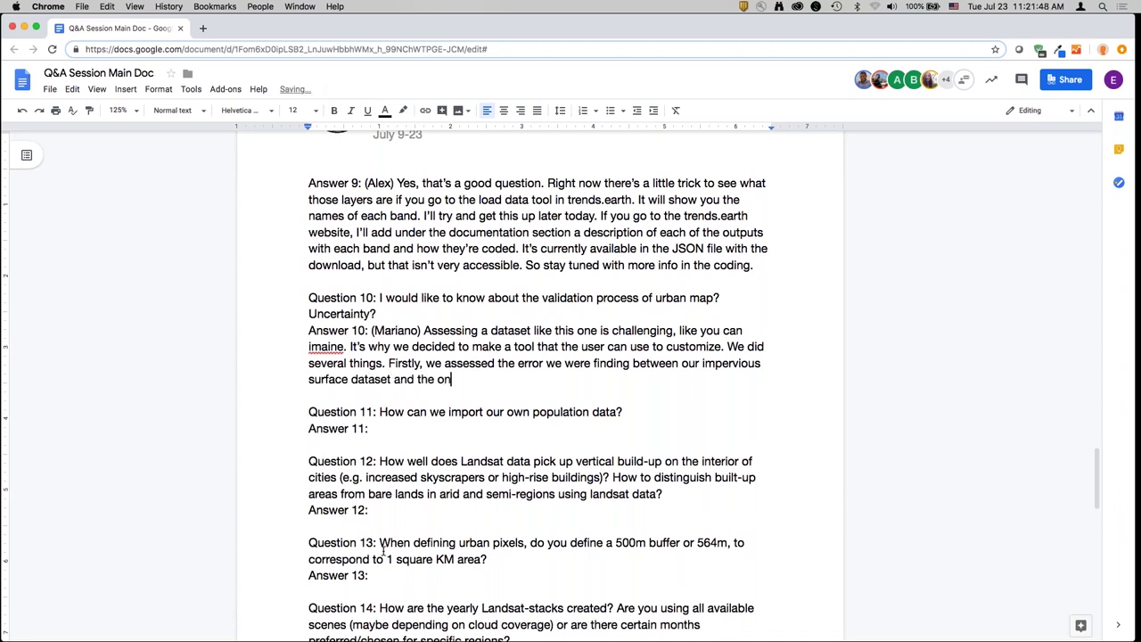
type("e we used for training. T")
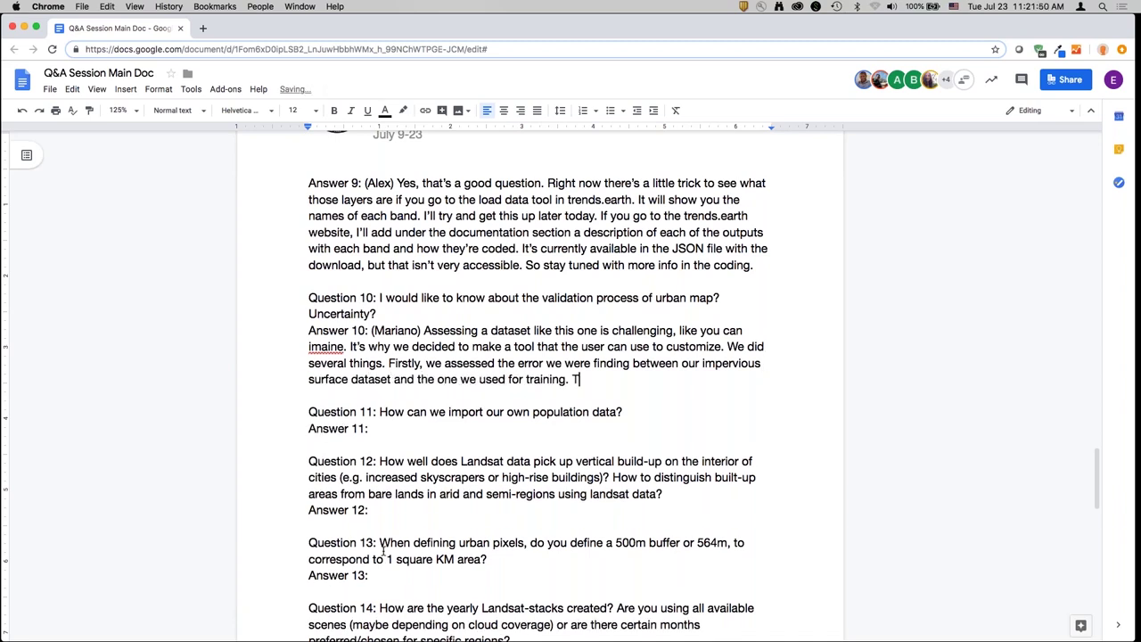
type("o")
key("BackSpace")
key("BackSpace")
key("BackSpace")
type("Comparing those two we ")
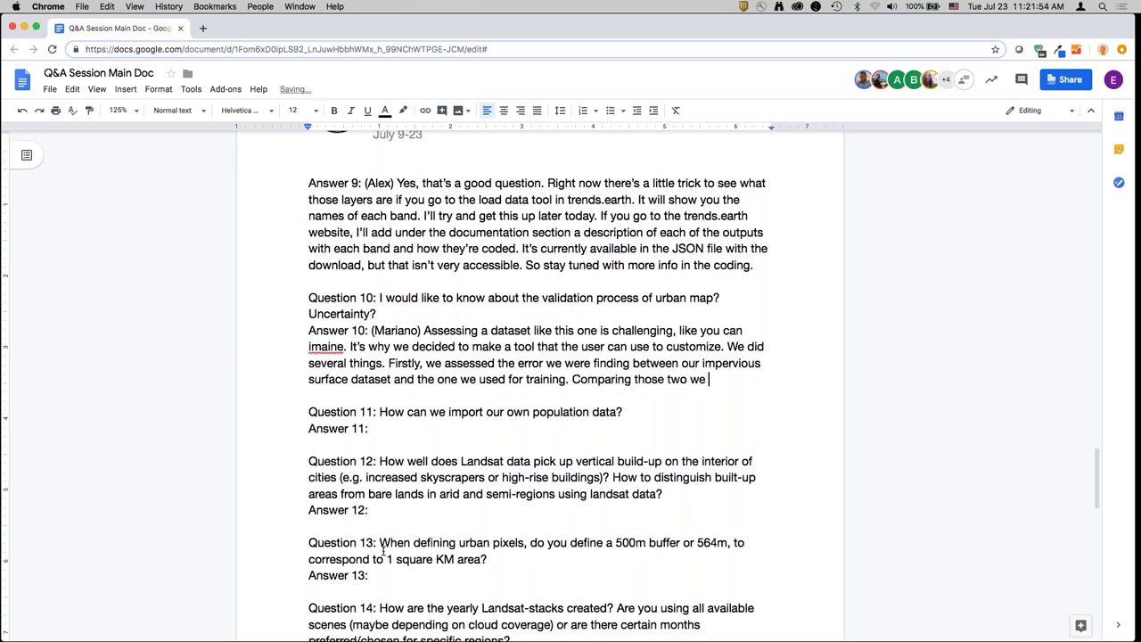
type("found the Root mea")
key("BackSpace")
key("BackSpace")
key("BackSpace")
key("BackSpace")
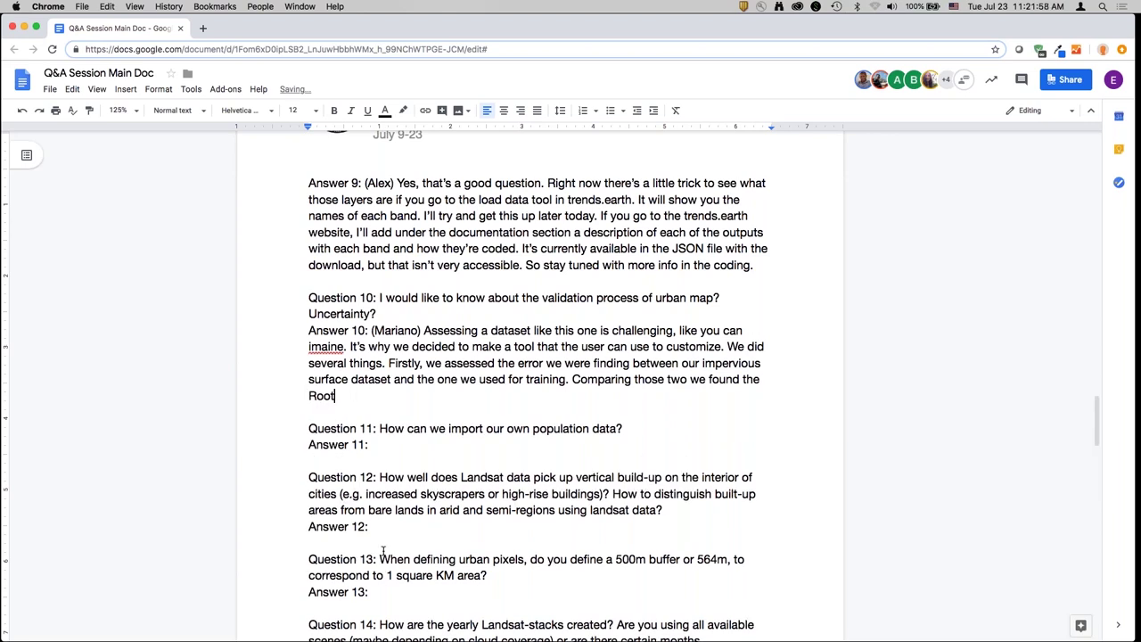
type("mean square area. ")
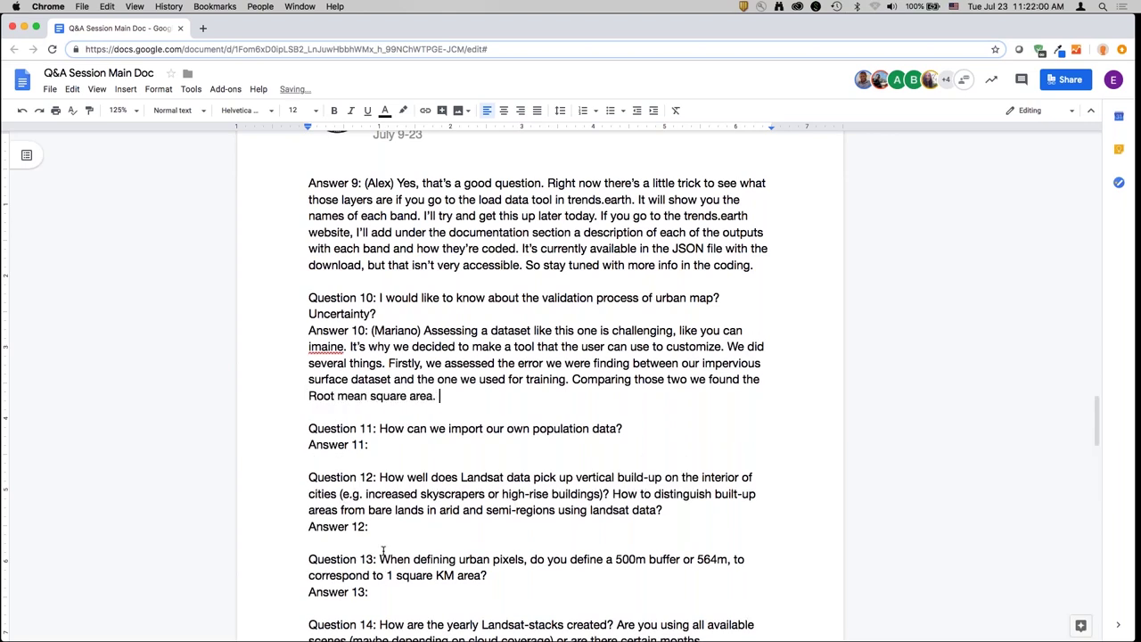
type("For an index ranging between 0")
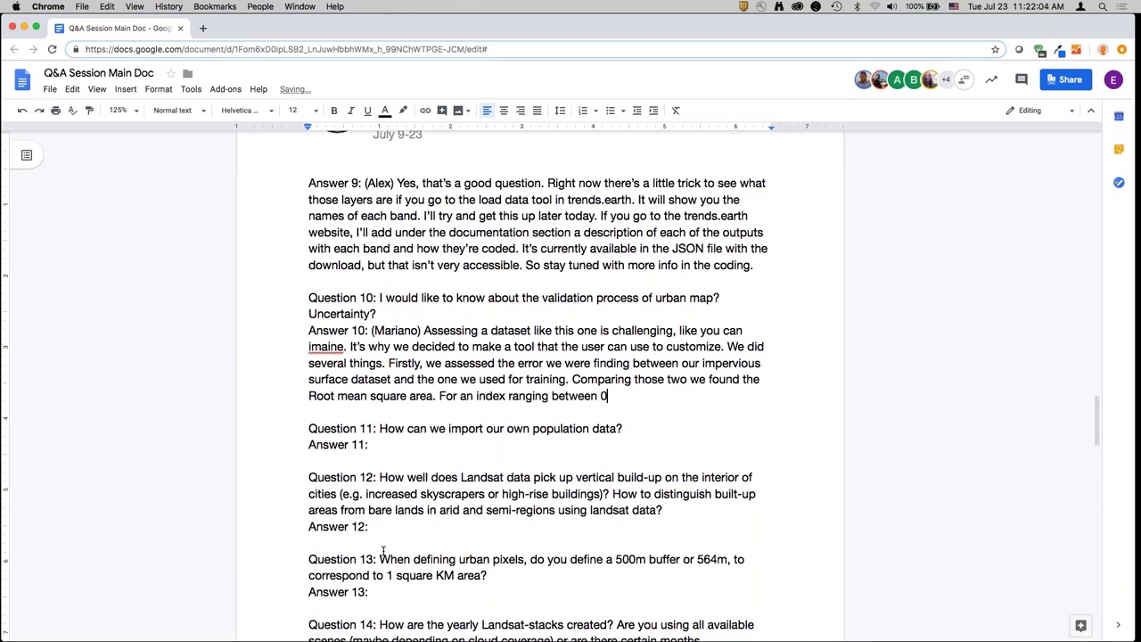
type("-100, an error of 10% is relatively ")
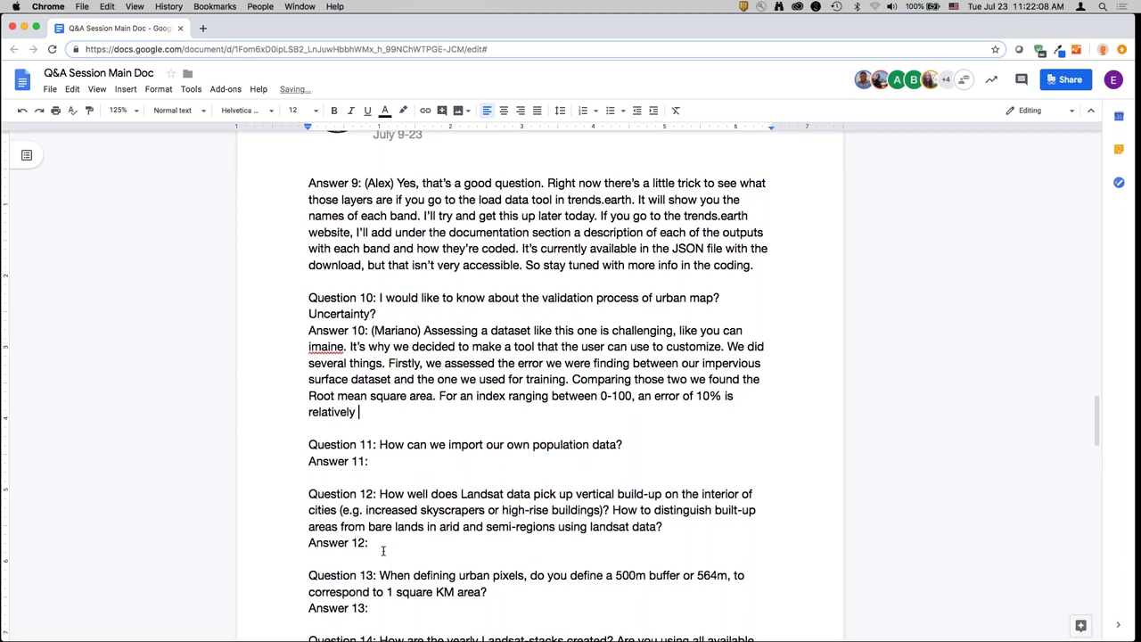
type("low.")
type(" It's no")
key("BackSpace")
key("BackSpace")
key("BackSpace")
- Describe the second assessment posted on the website: every capital city (200 cities) plus the largest U.S. cities
type("pointed us in the r")
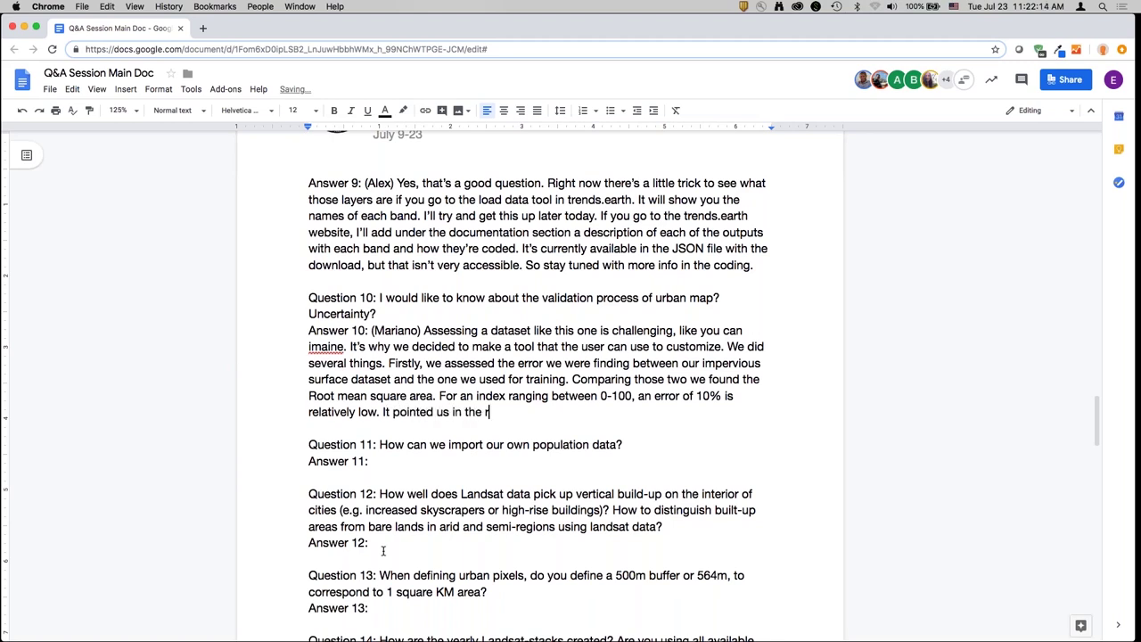
type("ight direction. The ot")
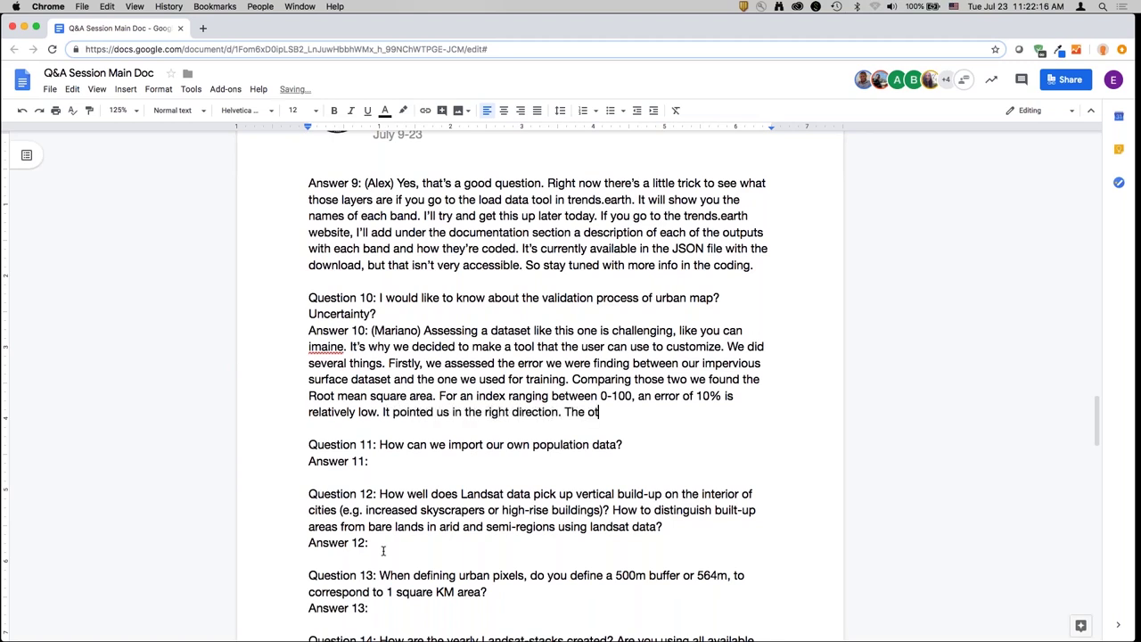
type("her assessment we di")
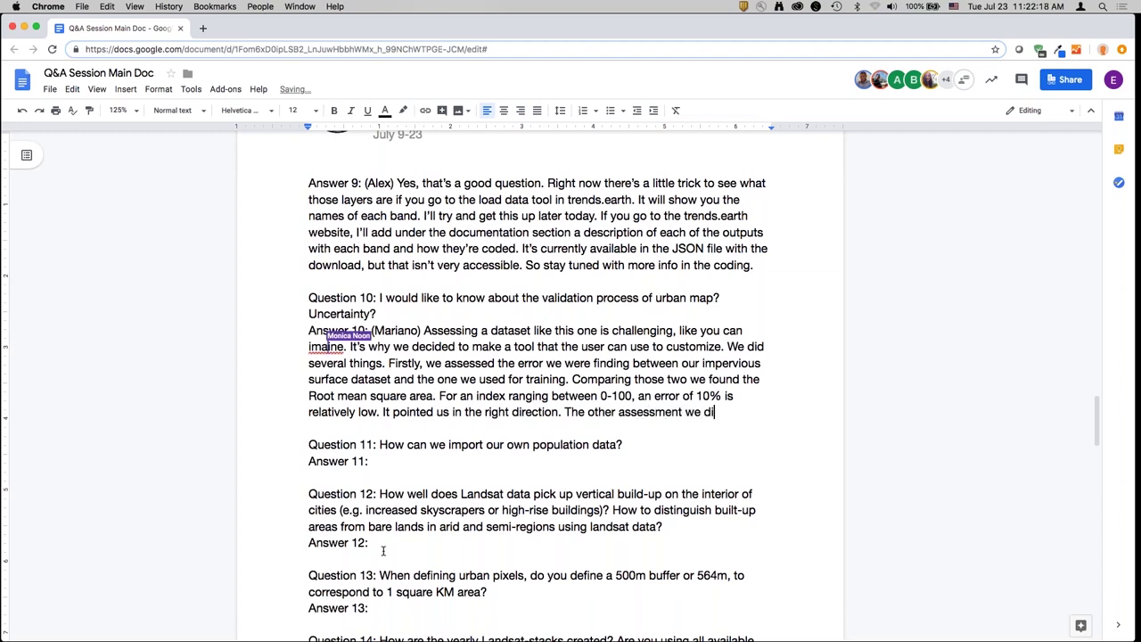
type("d is now power")
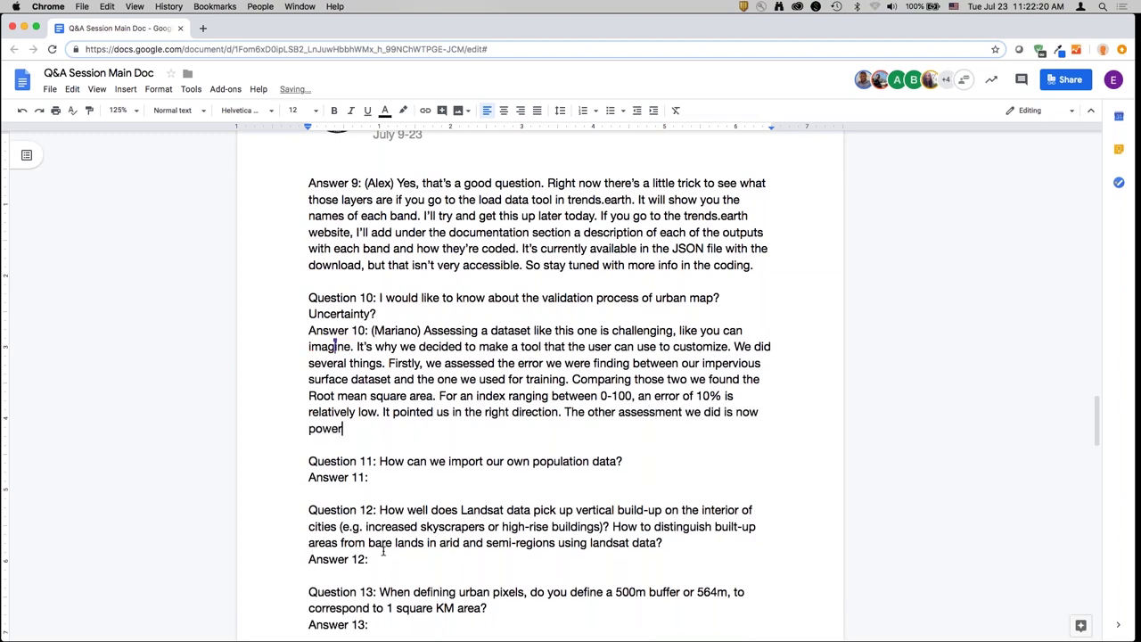
key("BackSpace")
key("BackSpace")
type("osted on the website. Where we took eve")
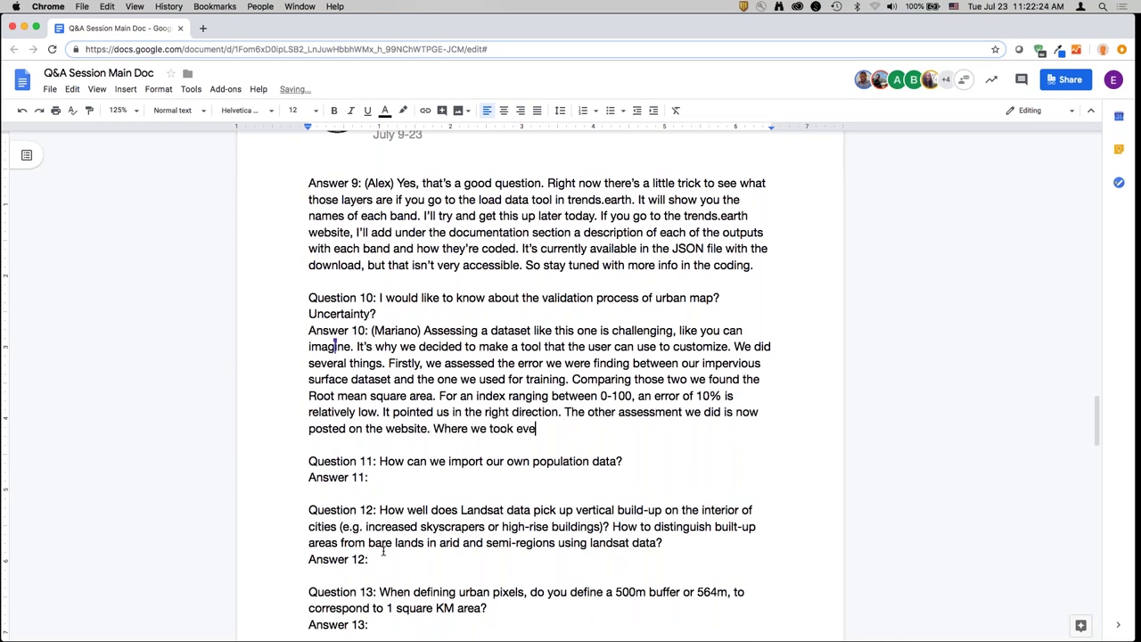
type("ry capital s")
key("BackSpace")
type("city in the world - 200")
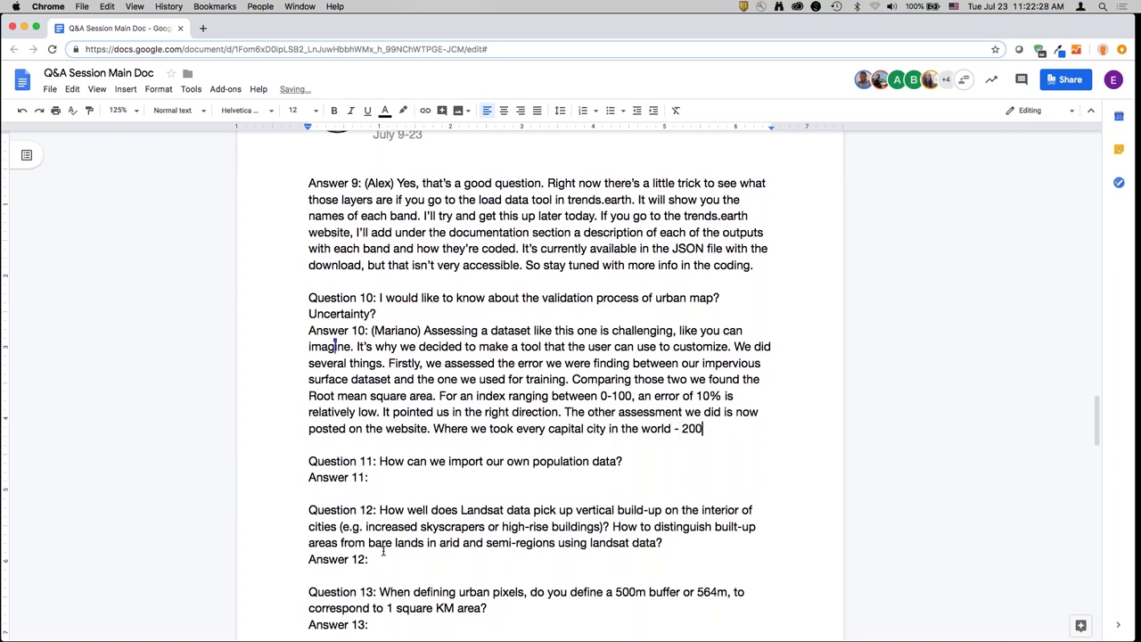
type(" cities - and used ")
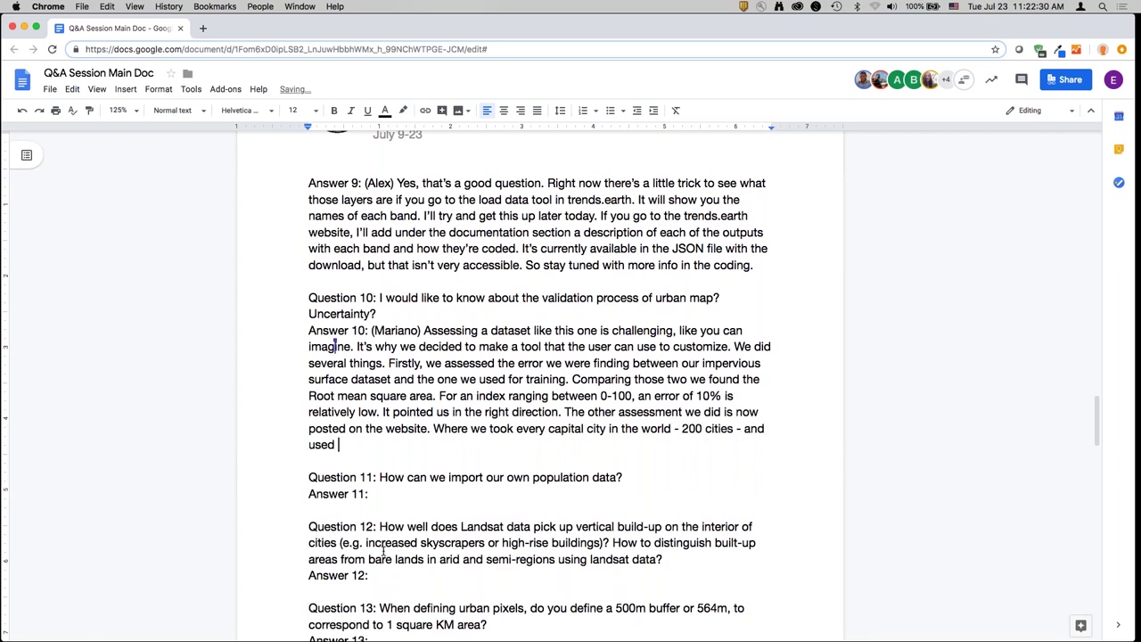
type("analysis on the largest ")
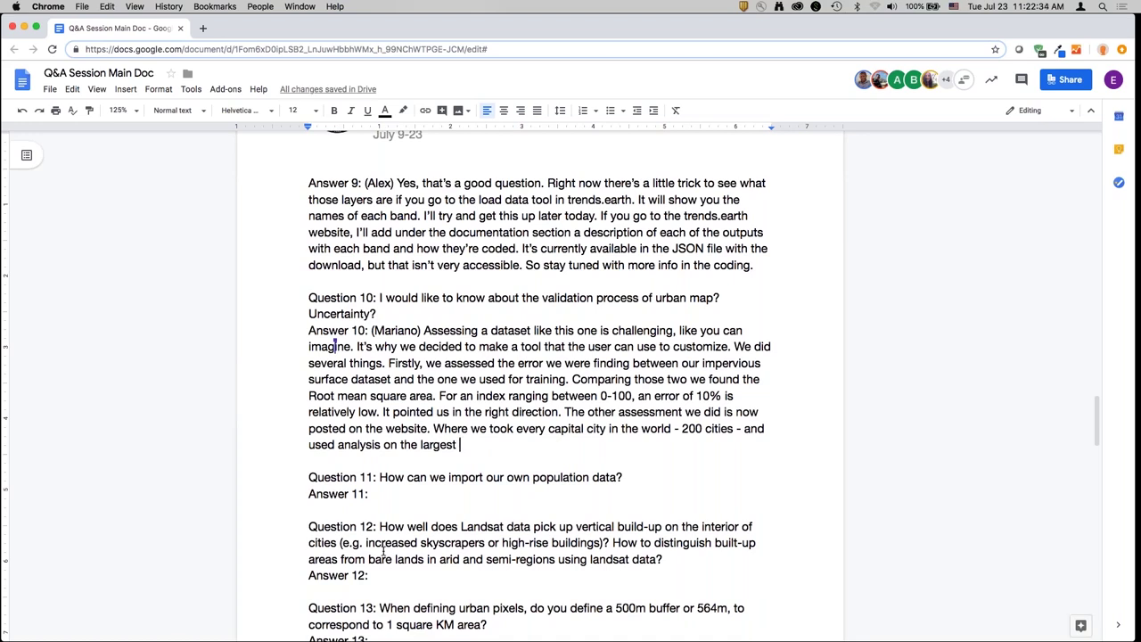
type("cities in the U.S. that ")
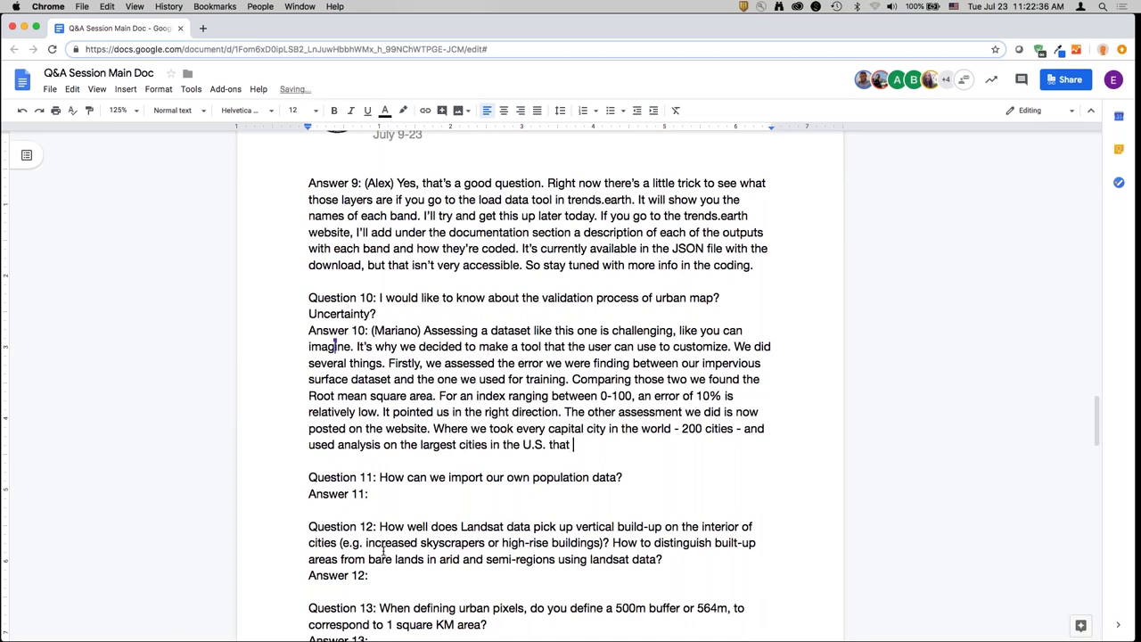
type("added another 24 cities. We co")
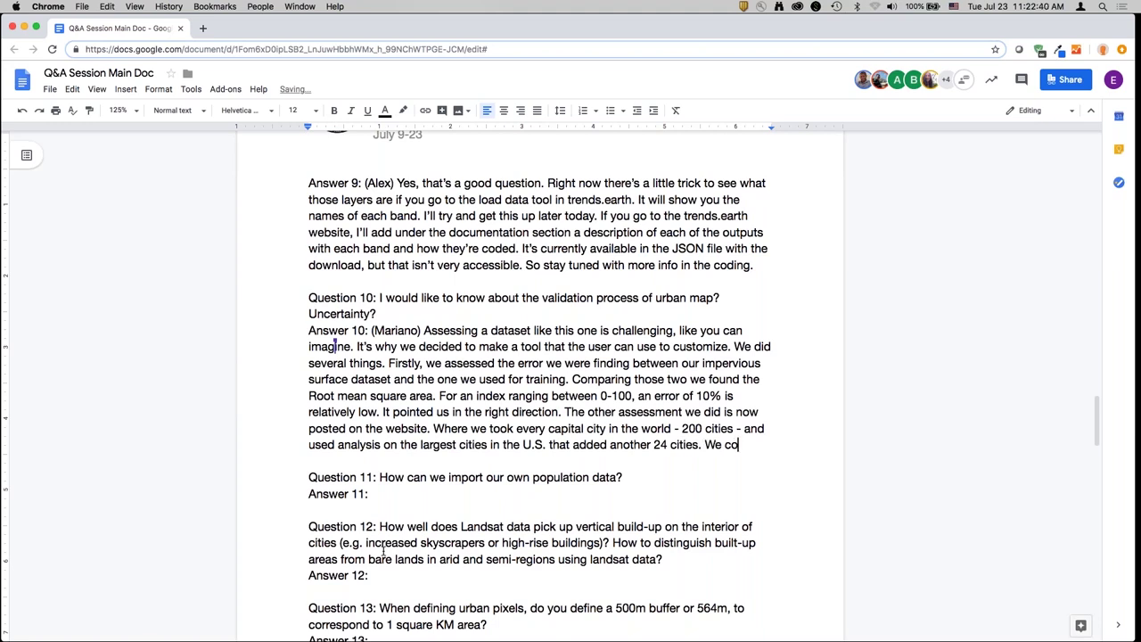
type("mpared the results of the")
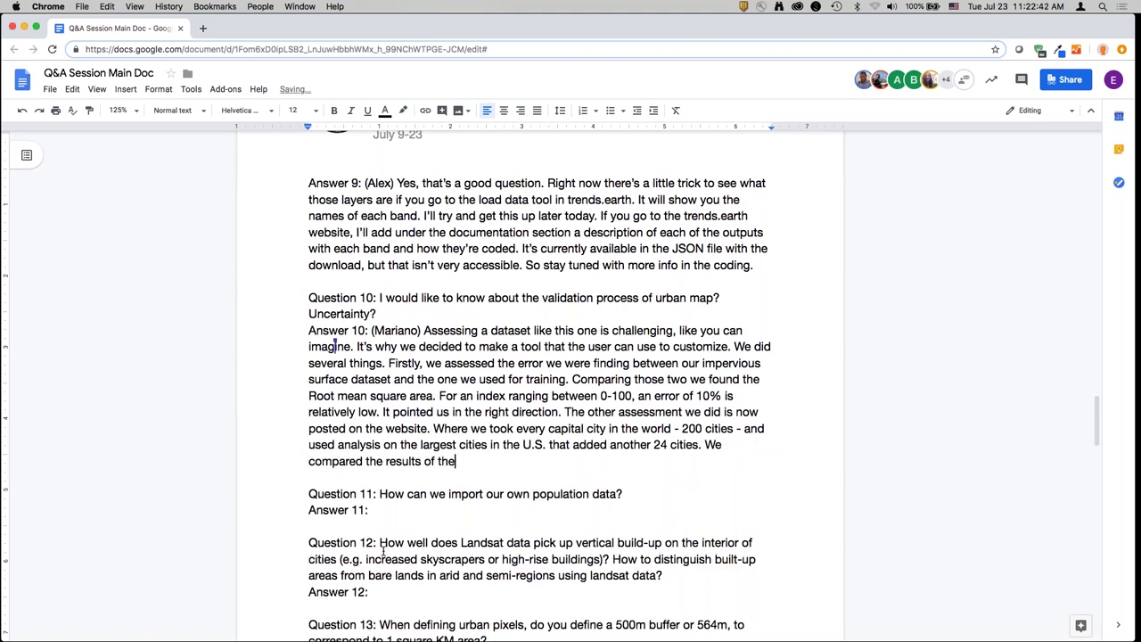
type(" tool to high res ima")
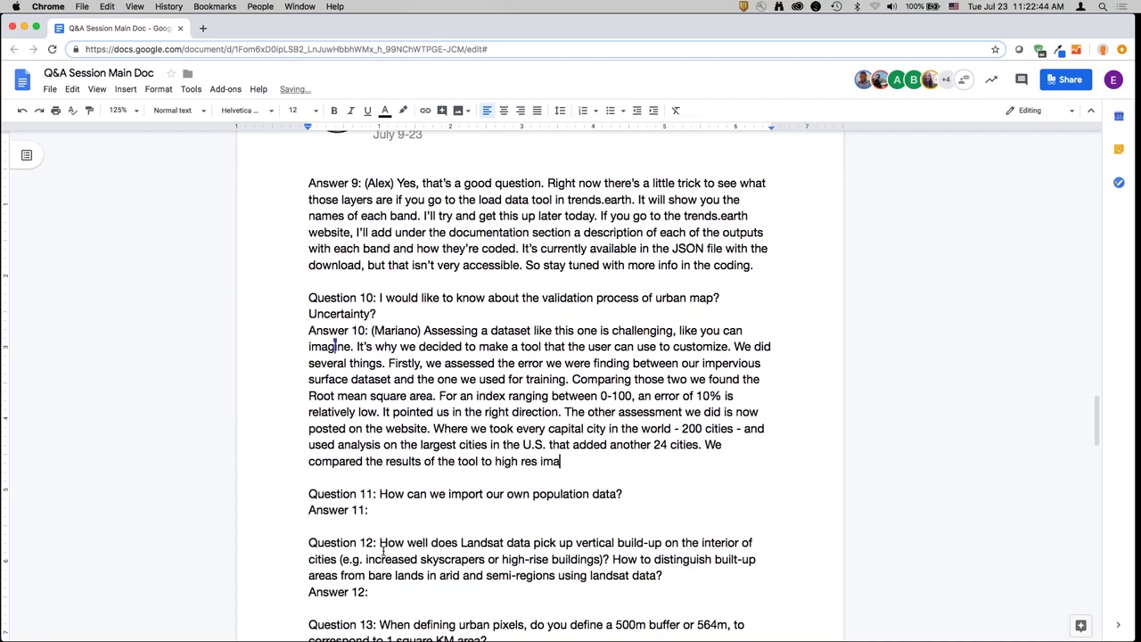
type("ges to see how the build ")
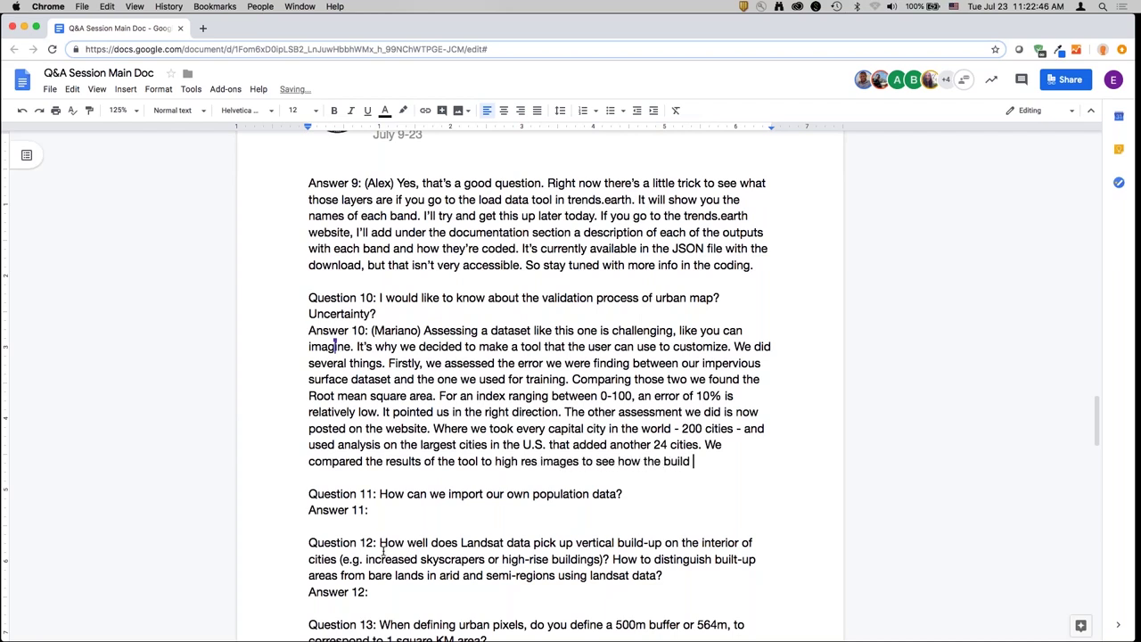
type("up index matched a")
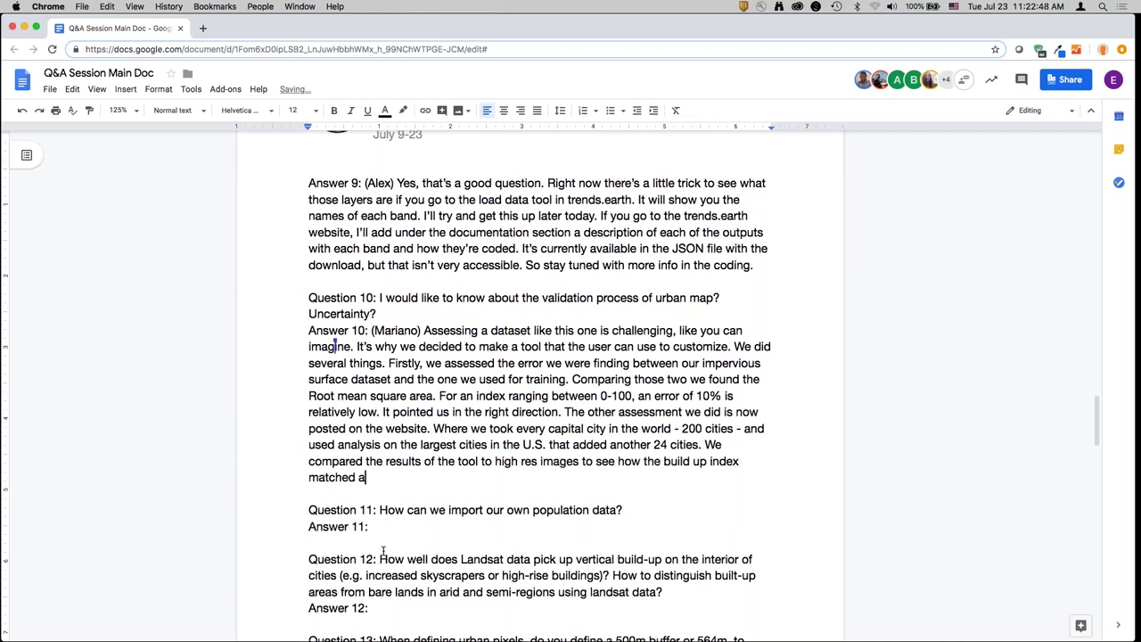
type("nd see how well it was")
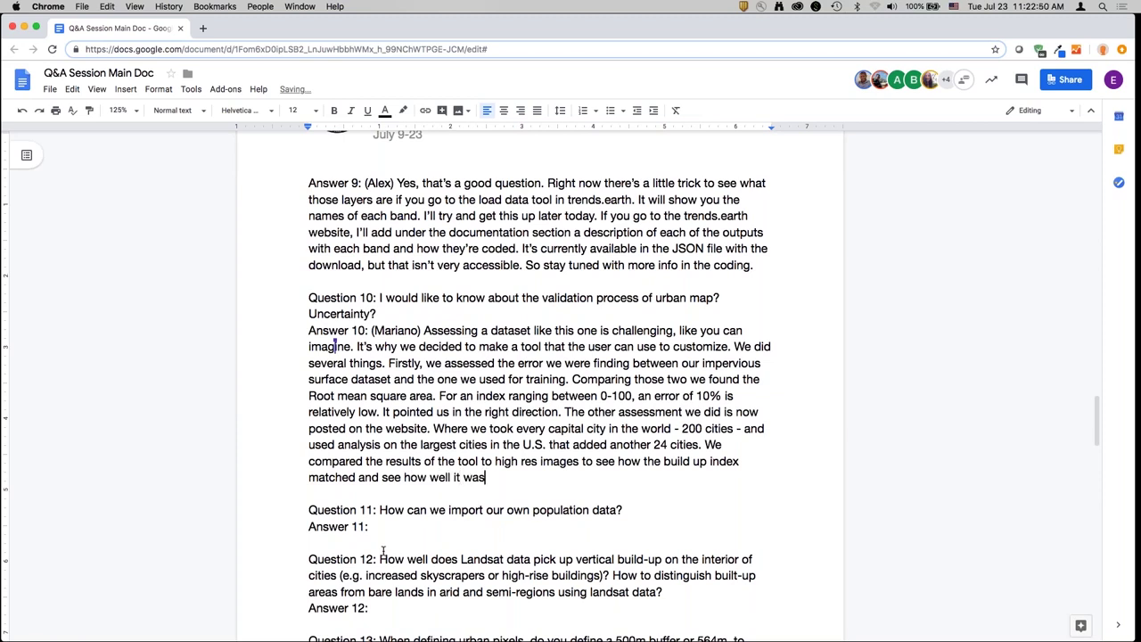
type(" representing build")
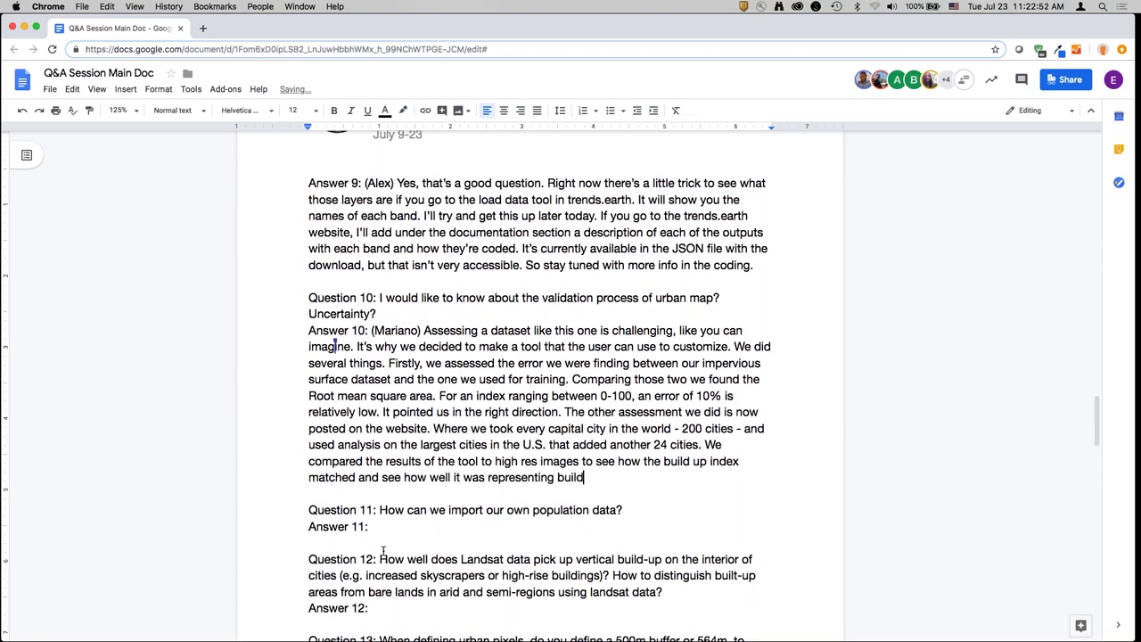
type(" up. For that we did a subjective evaluati")
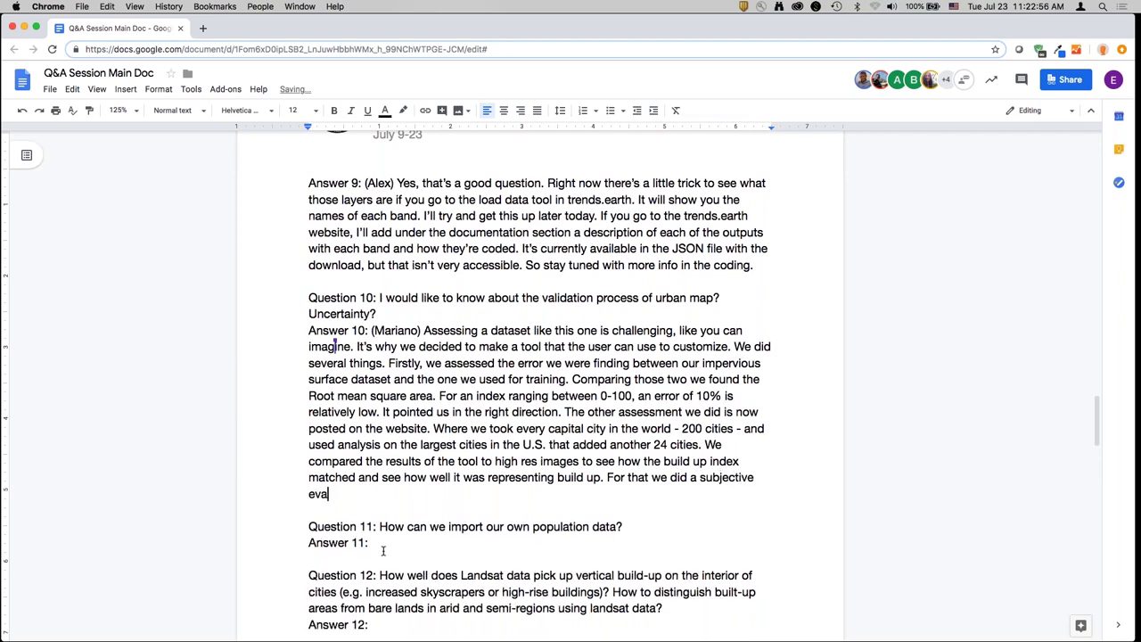
type("on from 0-5, ")
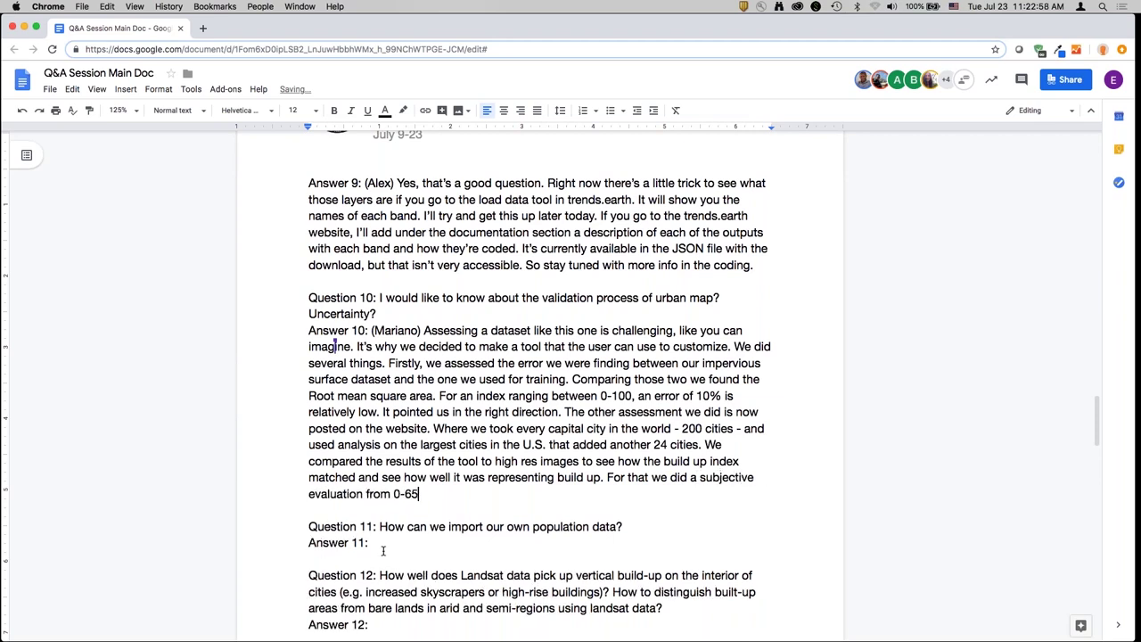
type("0 meaning no data, 5 meaning i")
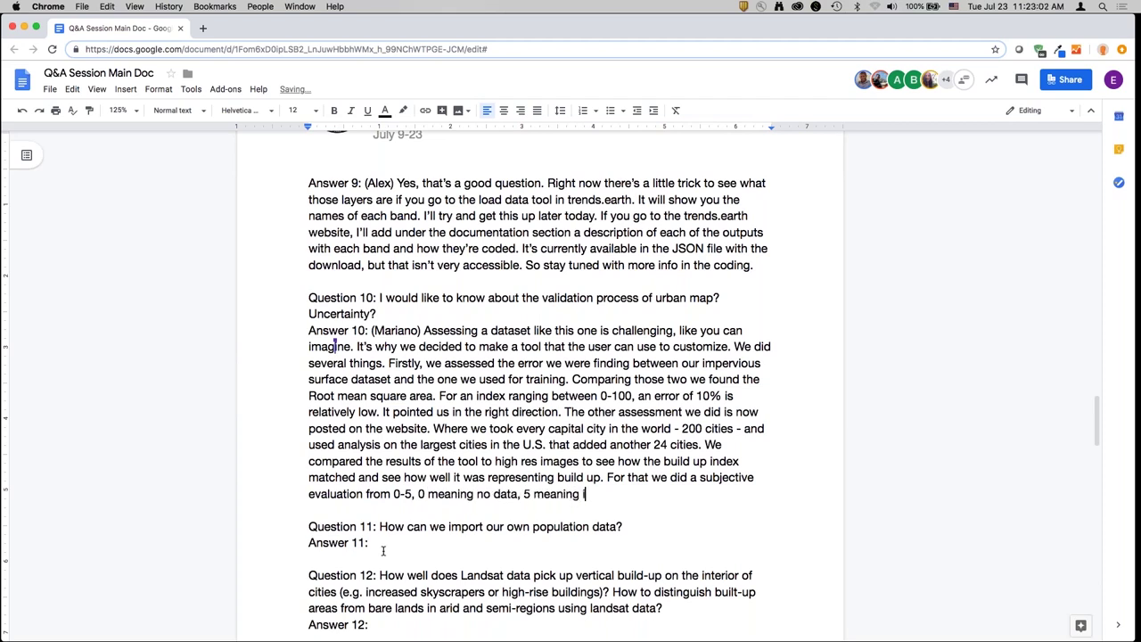
type("t warked perfectly well. And we")
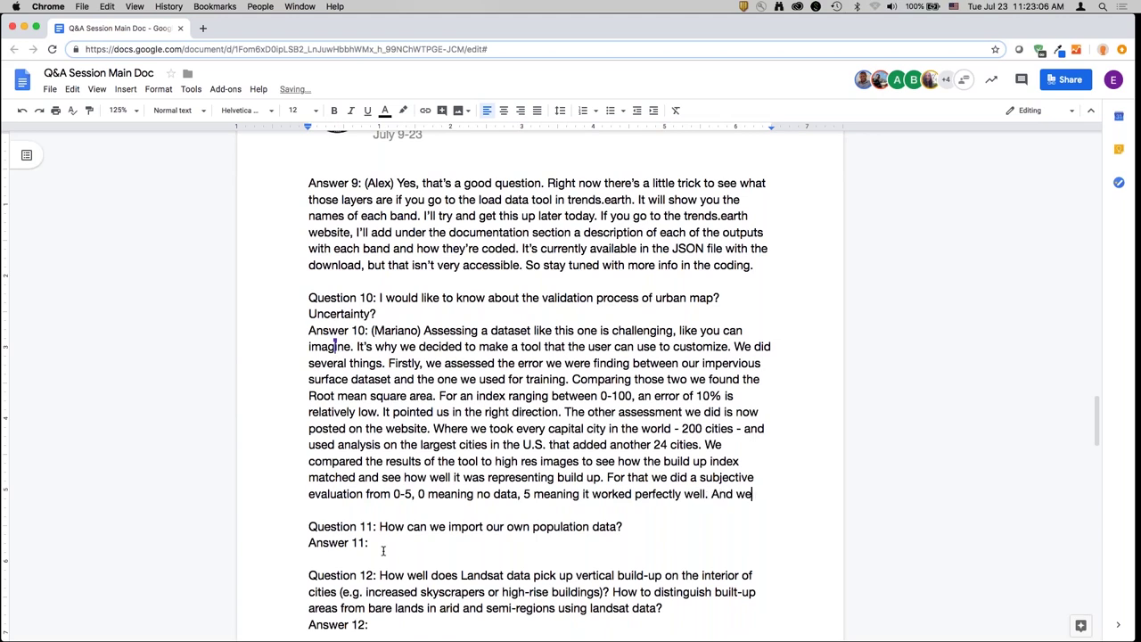
- Explain that city values are on the website and users can rate the tutorial from 0 to 5
key("BackSpace")
key("BackSpace")
type("you can see on the website ")
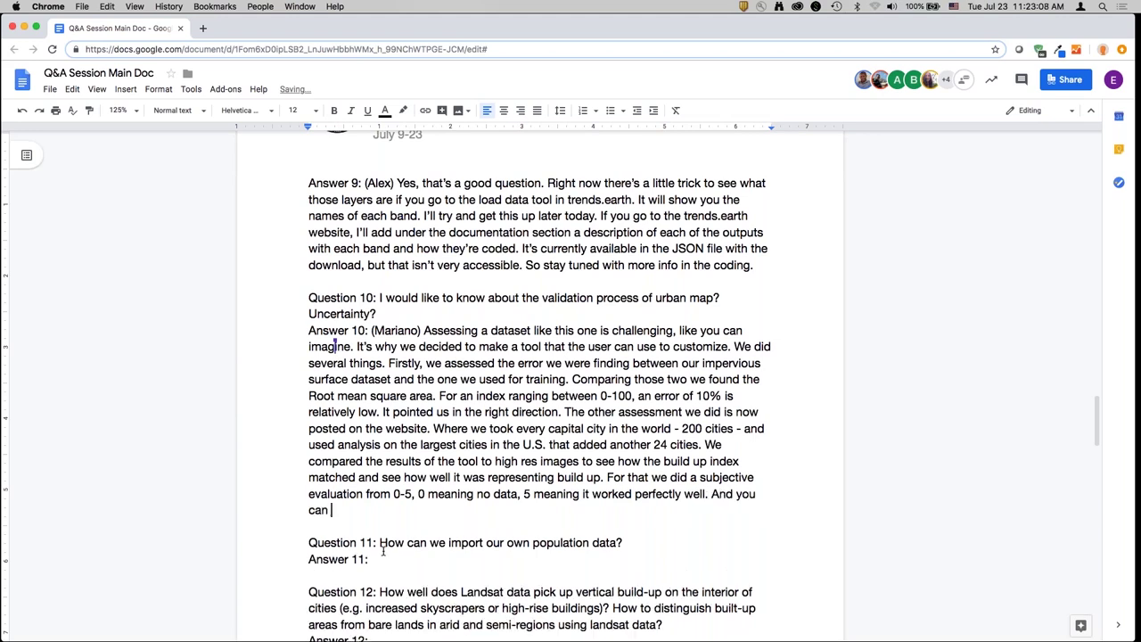
type("what ")
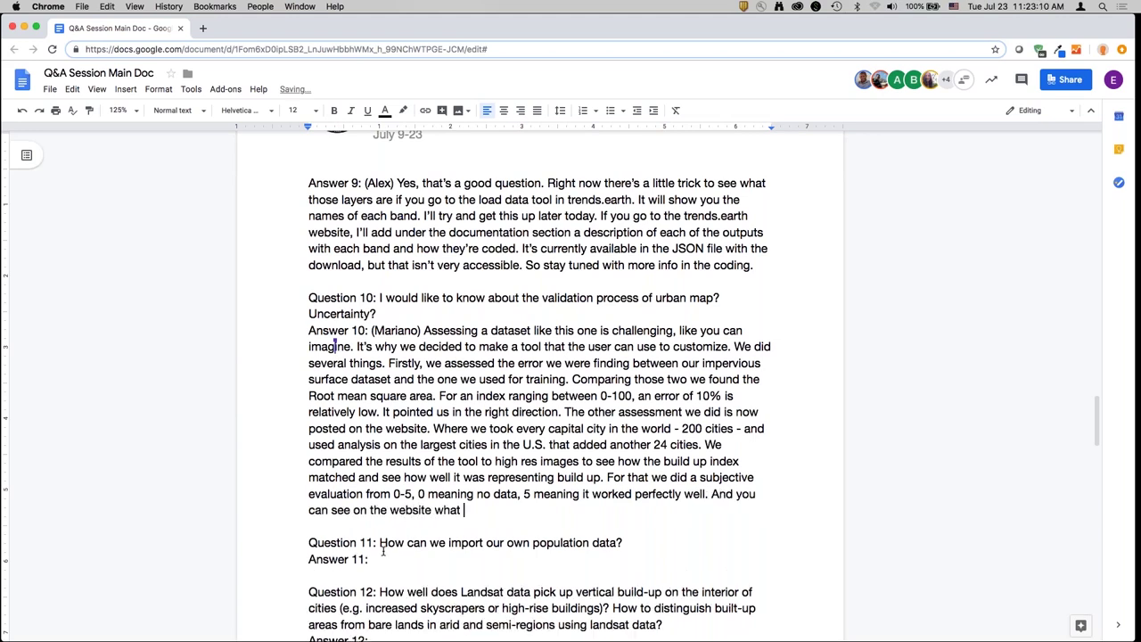
type("are the values, and se")
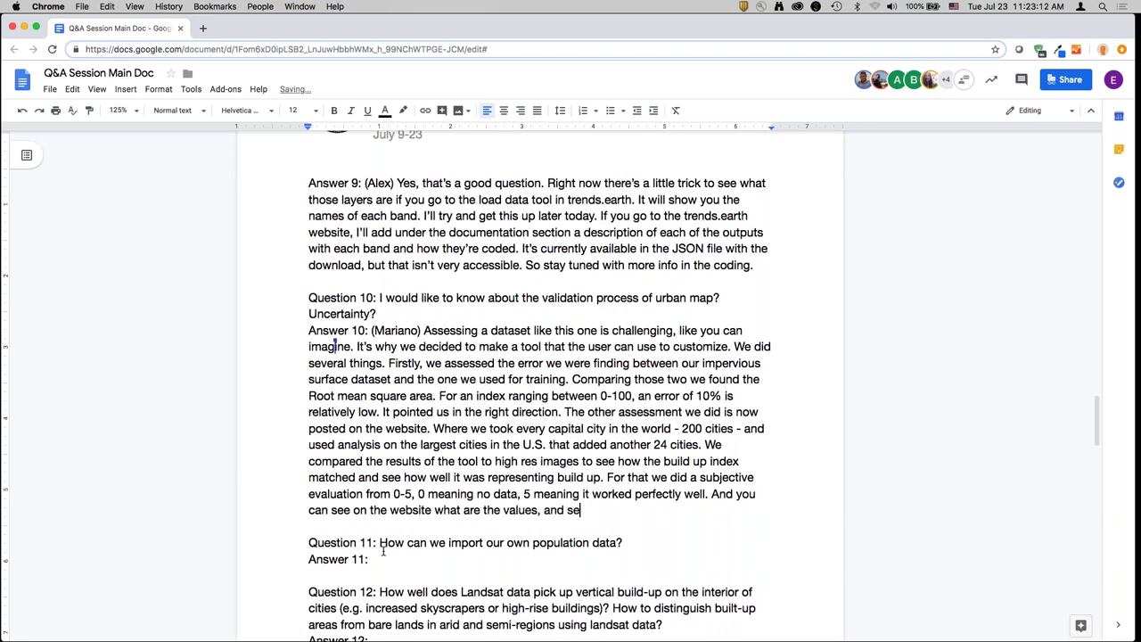
type("e which cities had ")
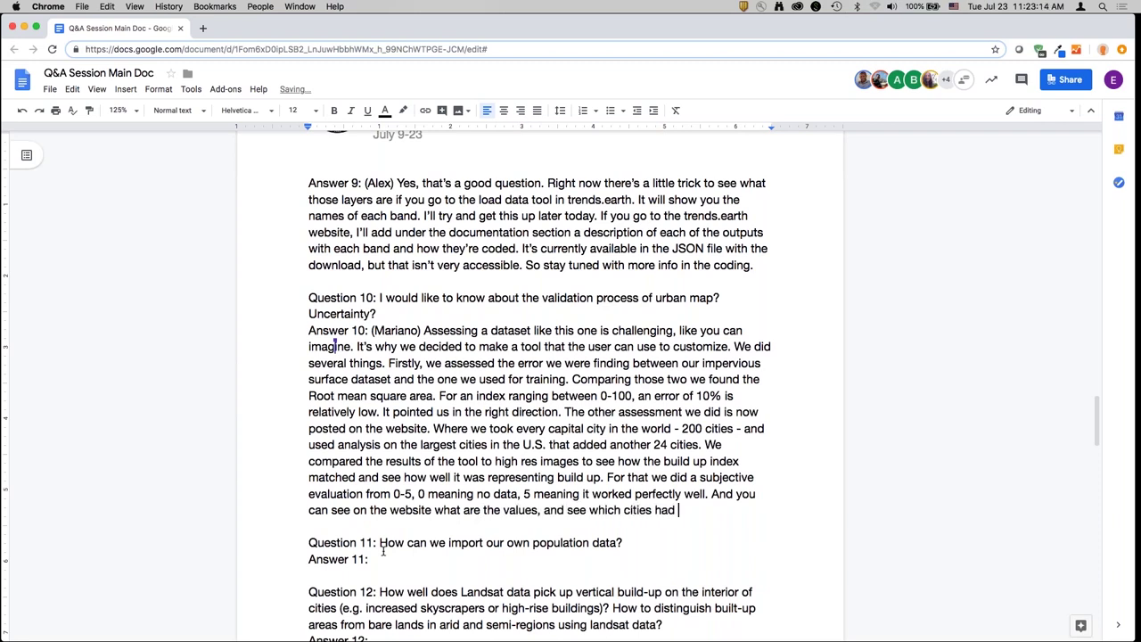
type("good data, bad d")
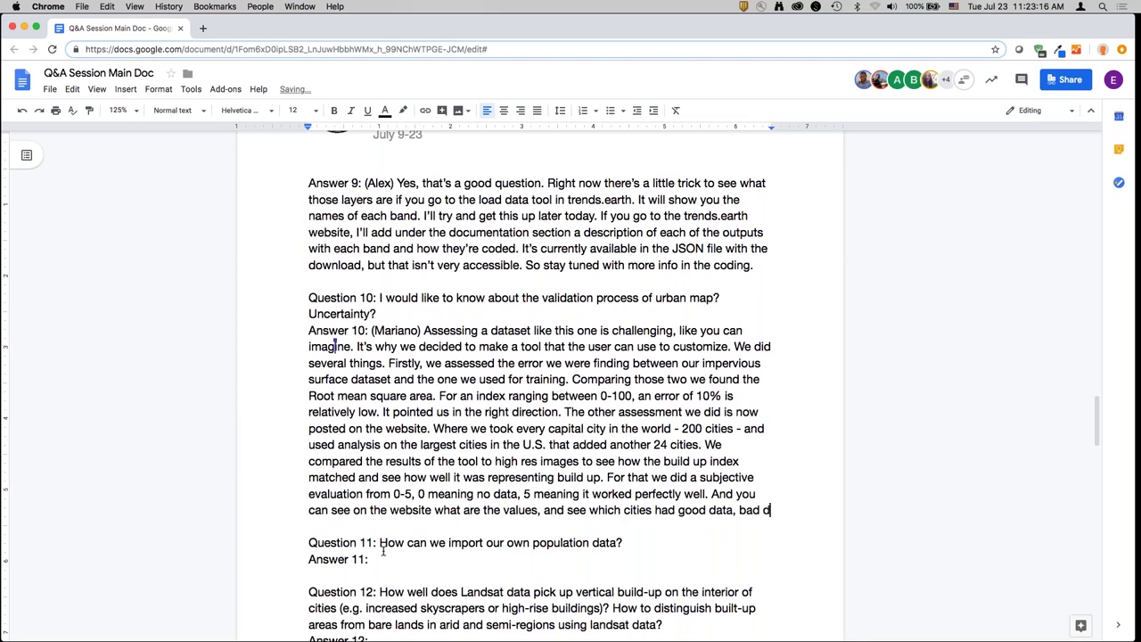
type("ata, and what are the p")
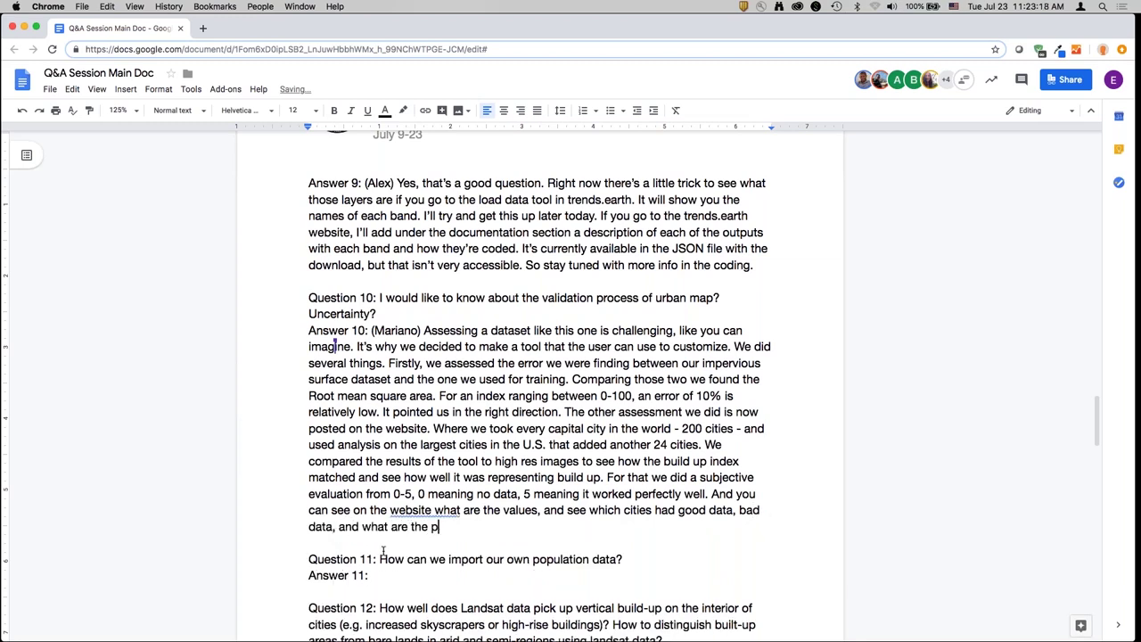
type("arameters. The third ")
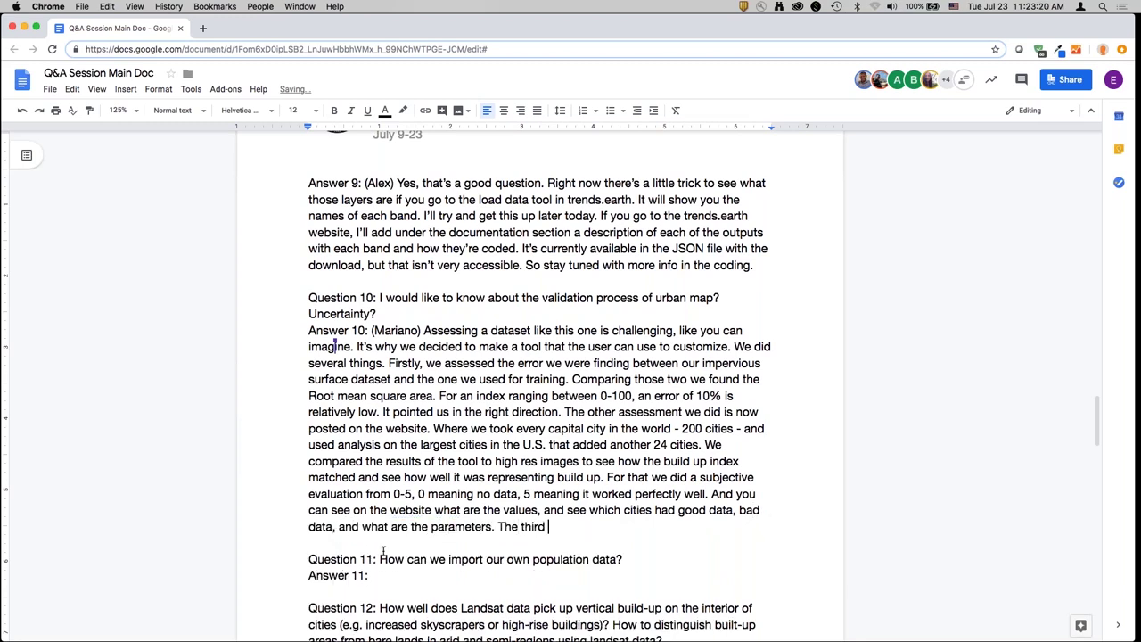
type("verification we're plann")
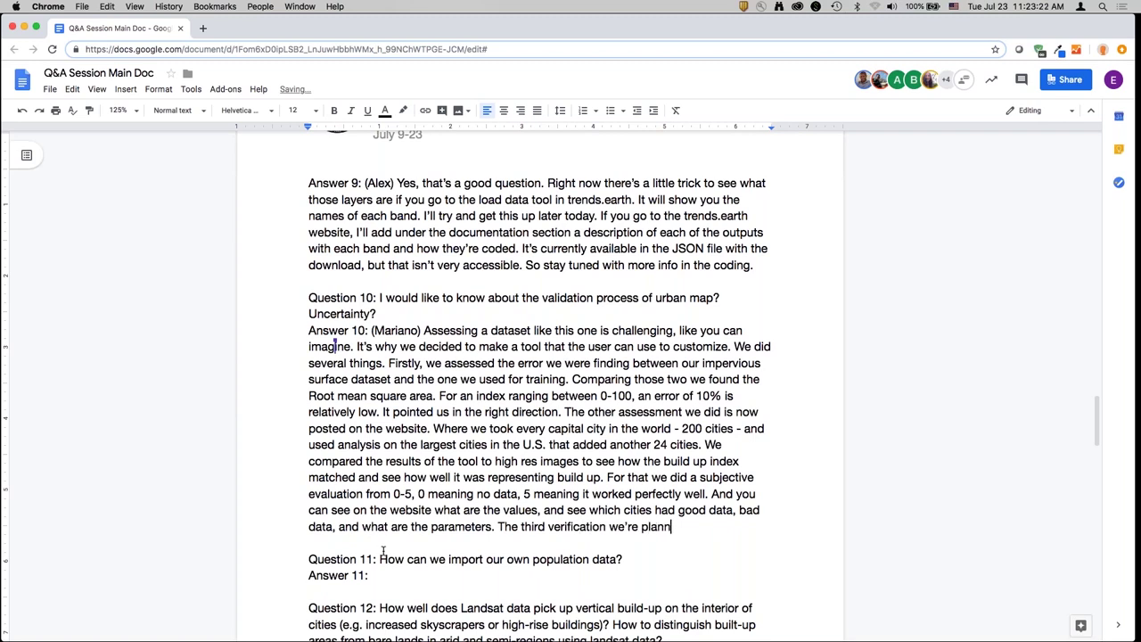
type("ing to do, relies on you. There's so m")
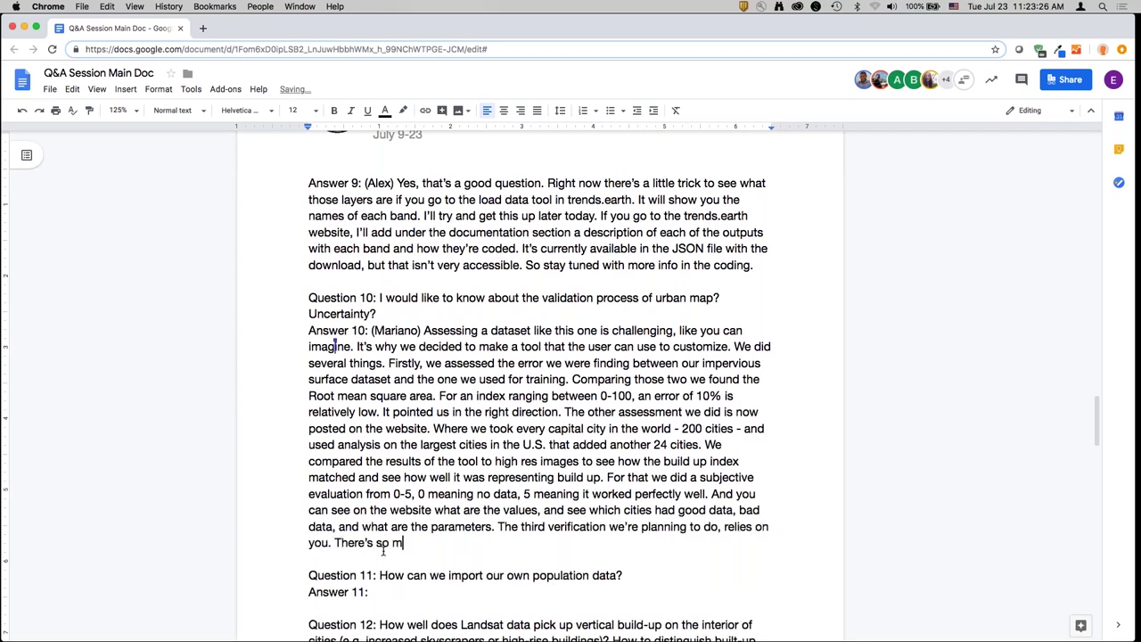
type("uch assessment w")
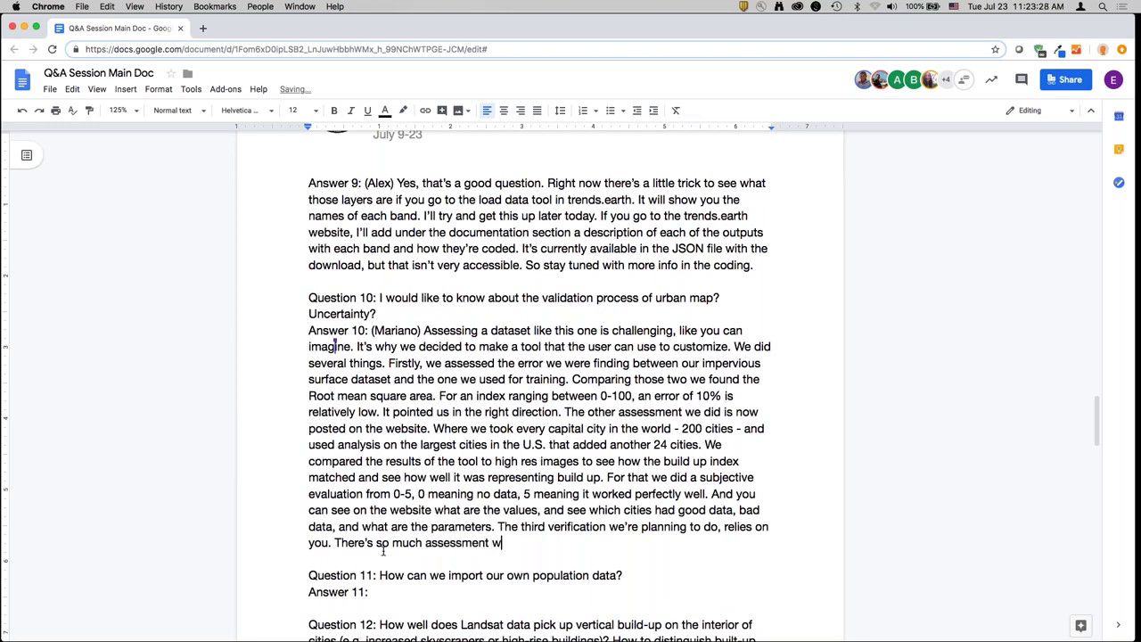
type("e can do - we reall")
type("y need t")
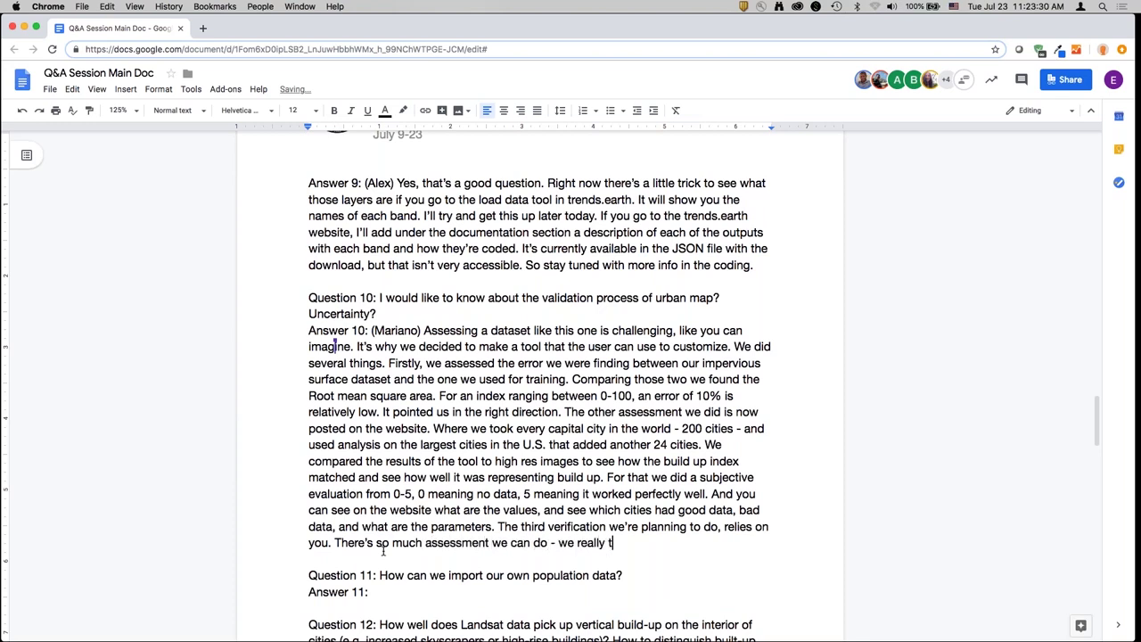
key("BackSpace")
type("need the input of us")
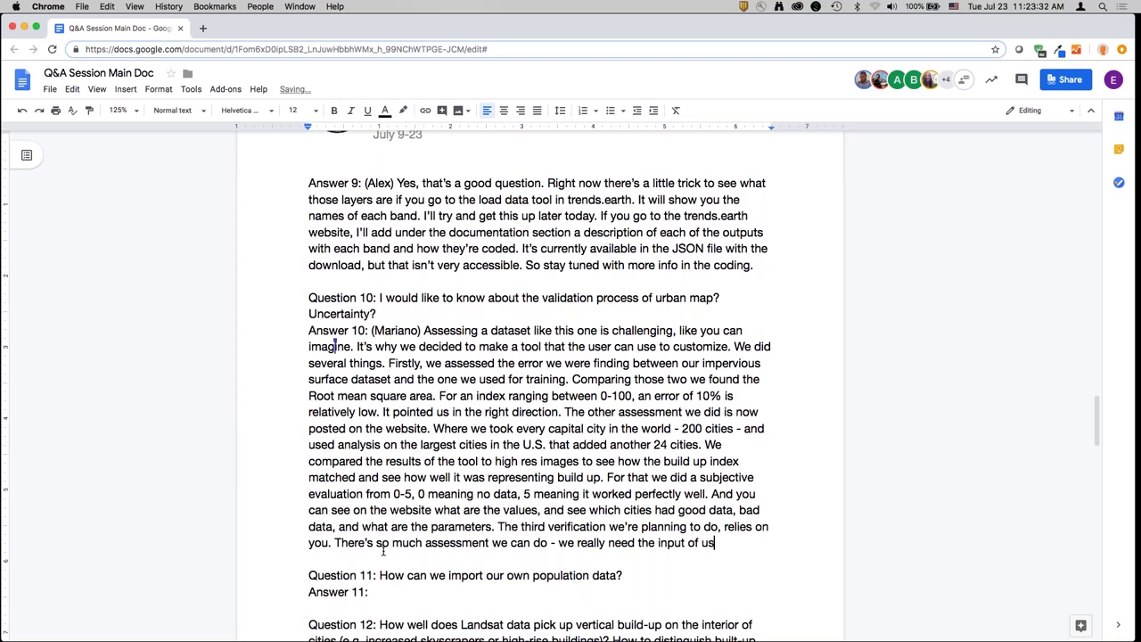
type("ers running the tool.")
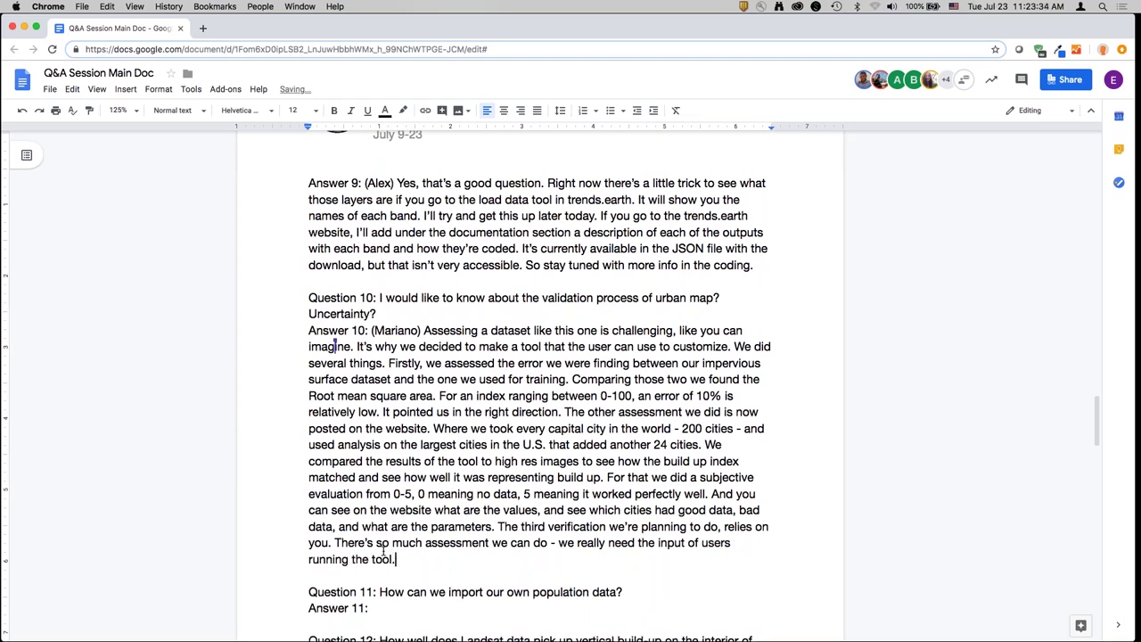
type(" When you go to the tutori")
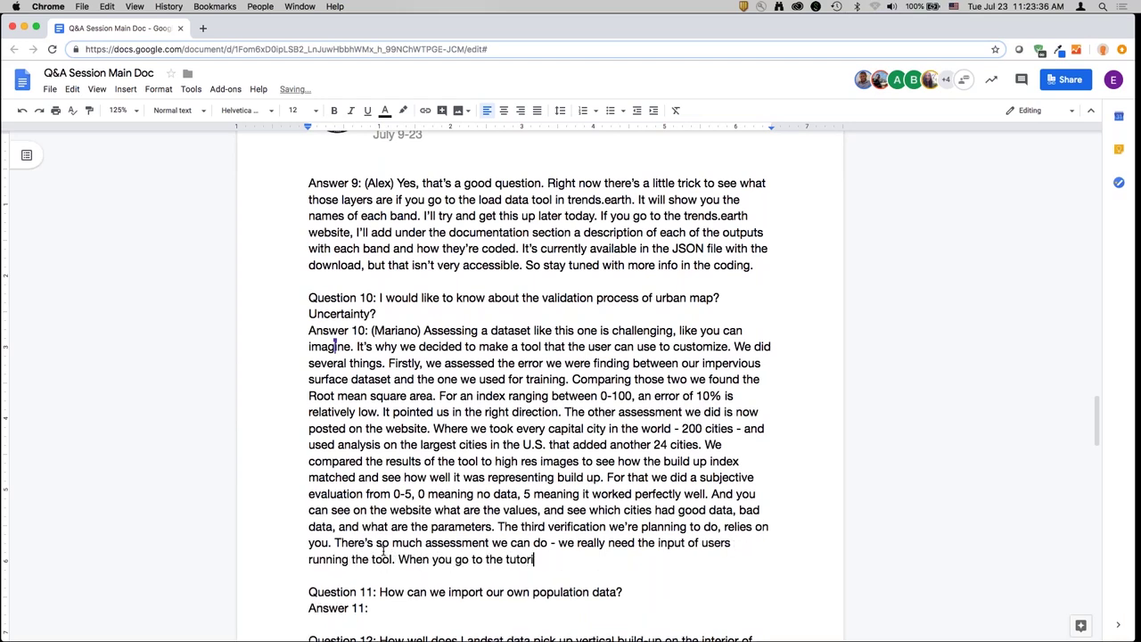
type("ca")
key("BackSpace")
type("l/step-by-step guide, ther")
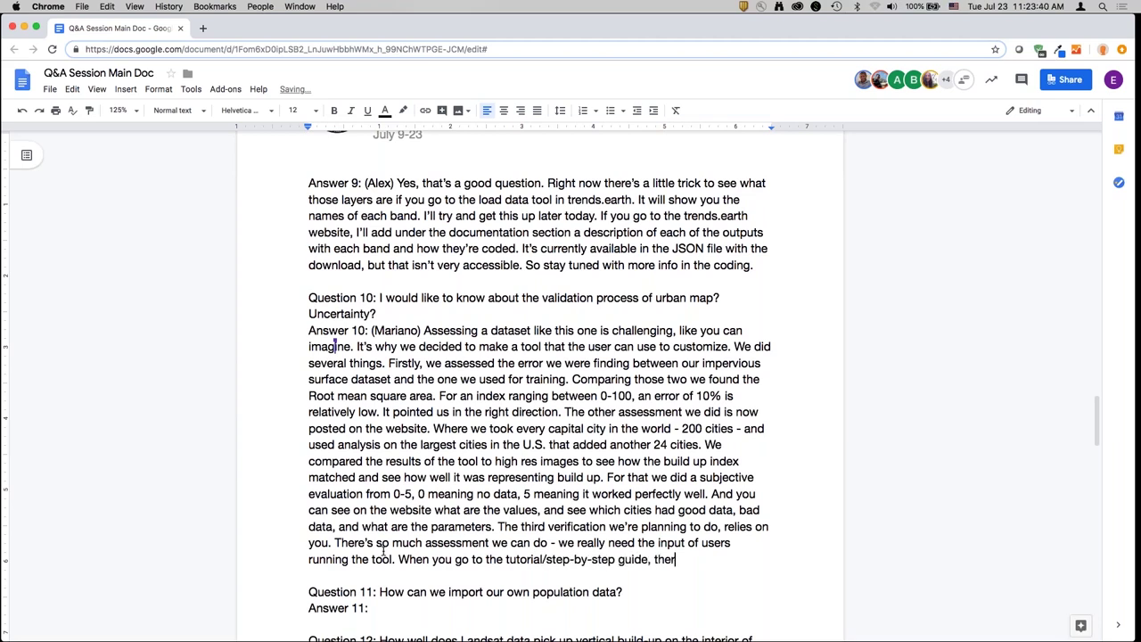
type("e's a little box where ")
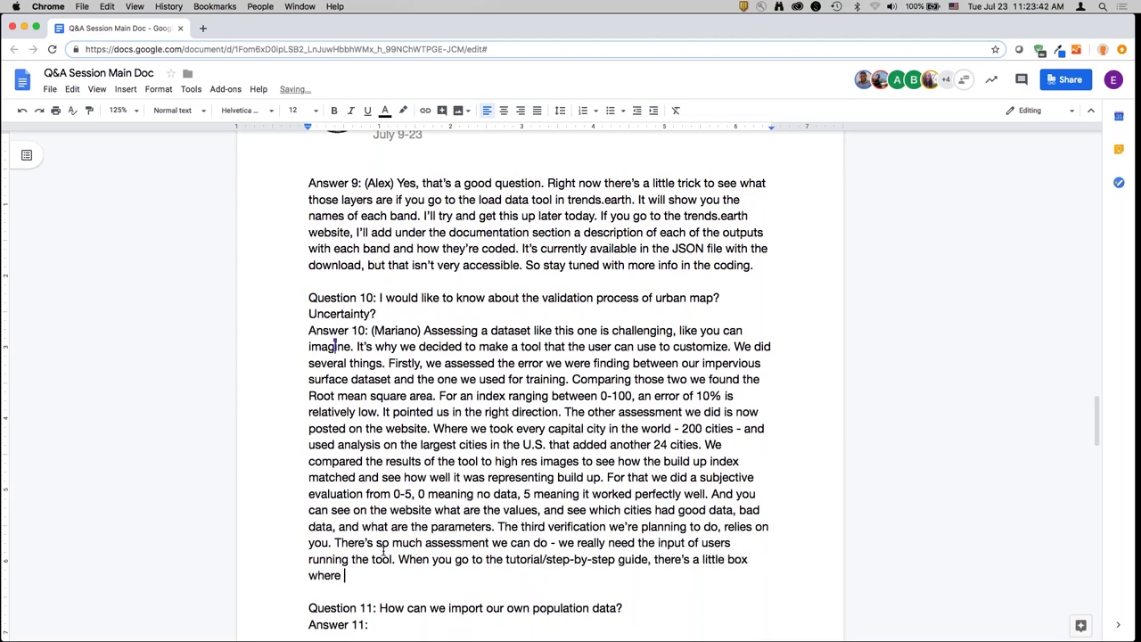
type("we request your feedback")
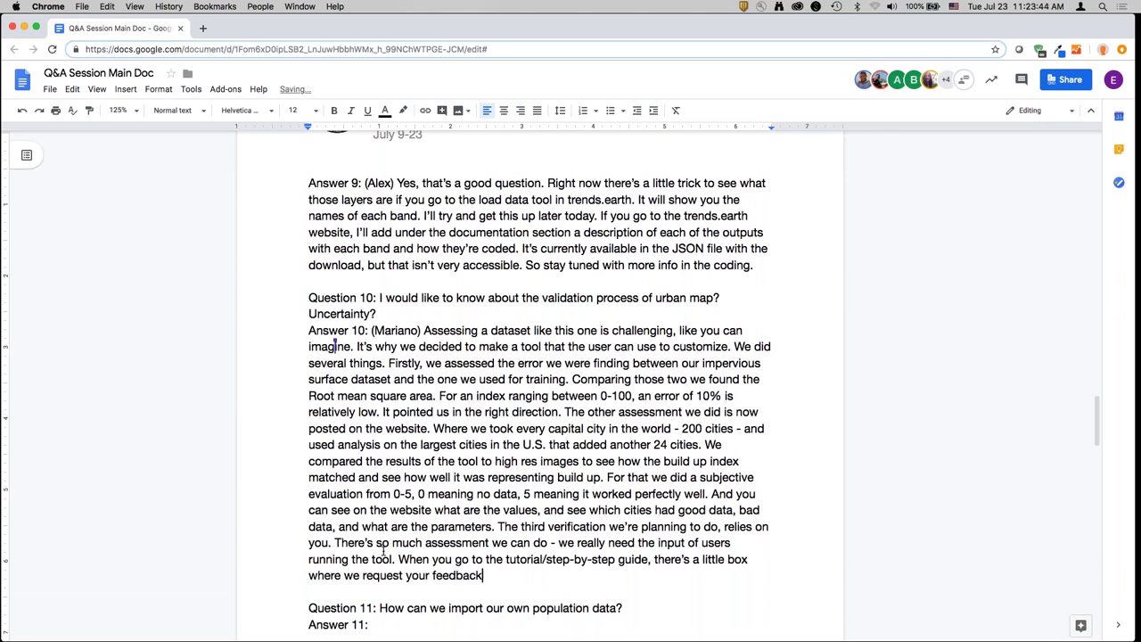
type(". We put together a g")
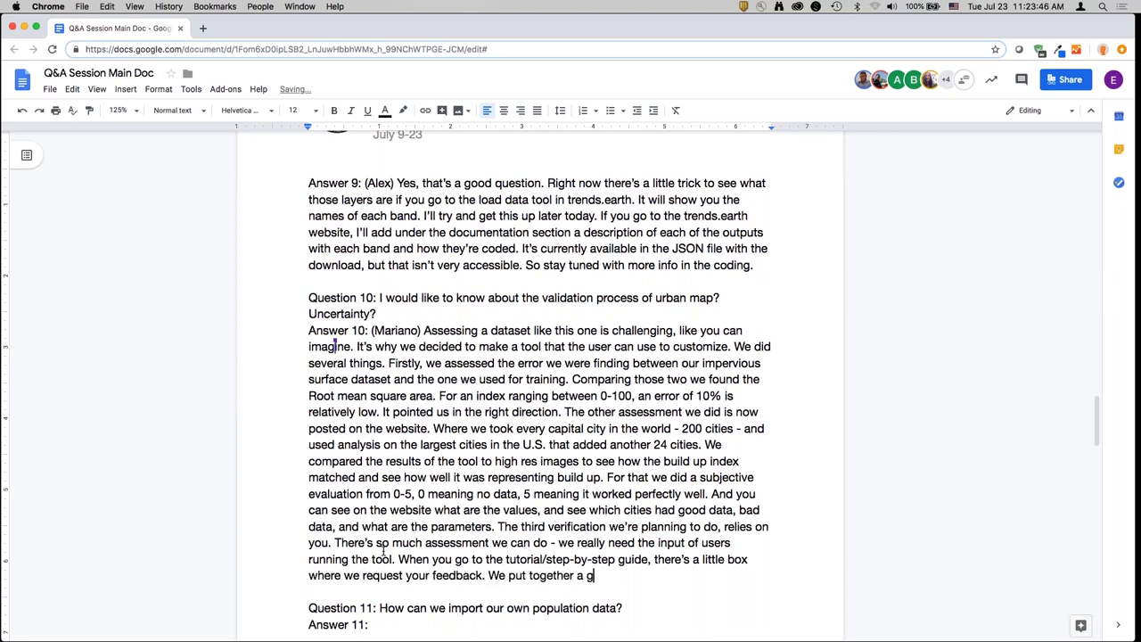
type("oogle survey, there's a 30 second surve")
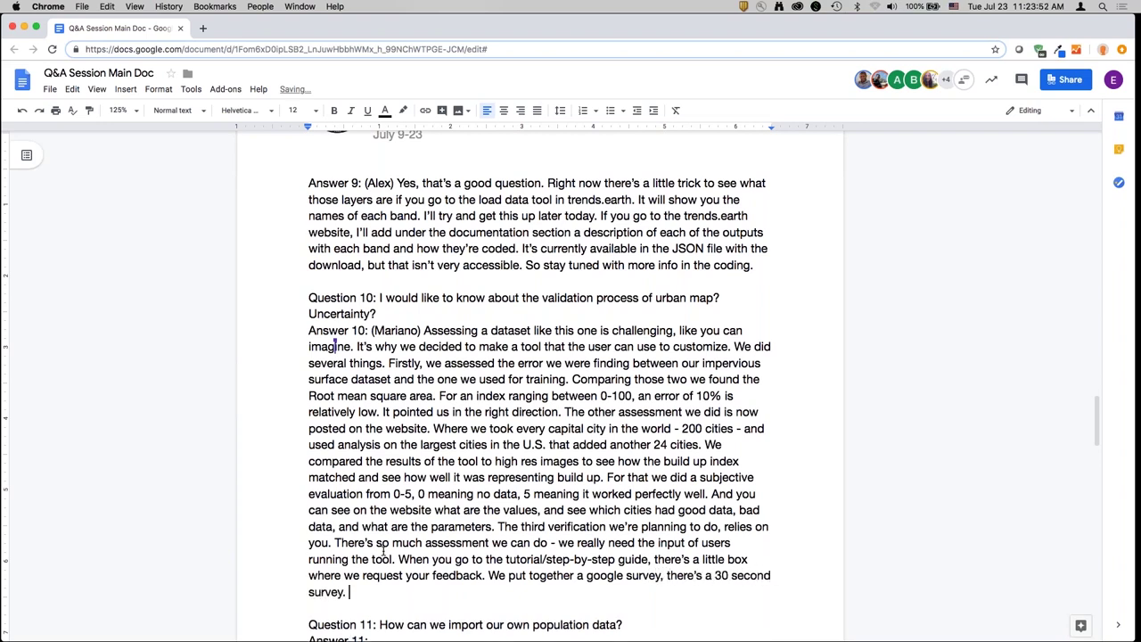
type("y. We're asking what are the ")
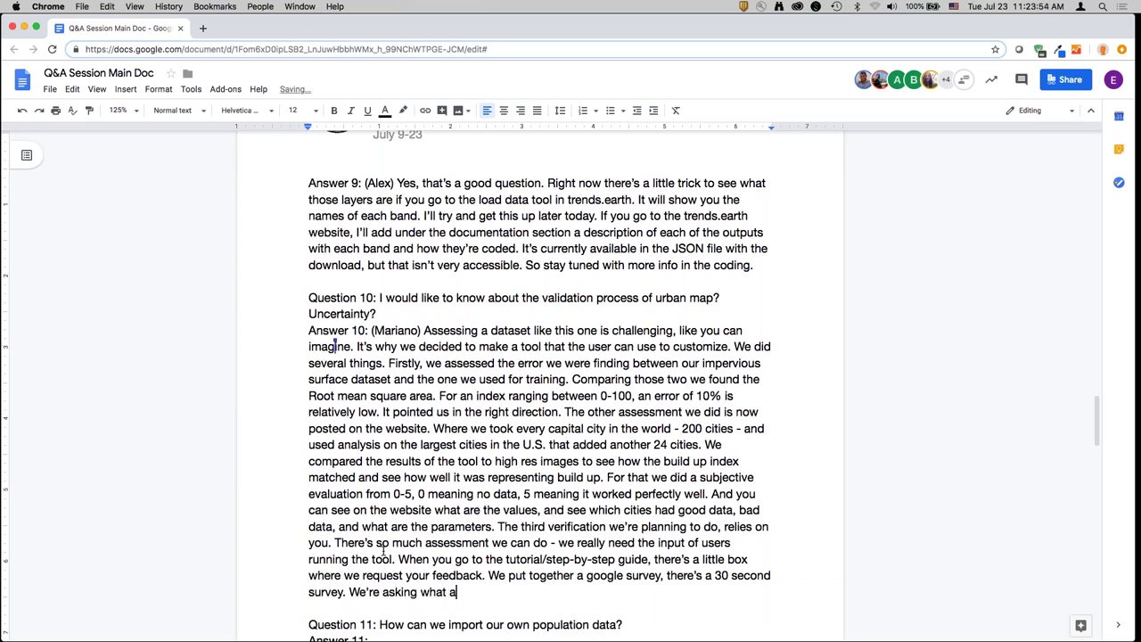
type("parameters ")
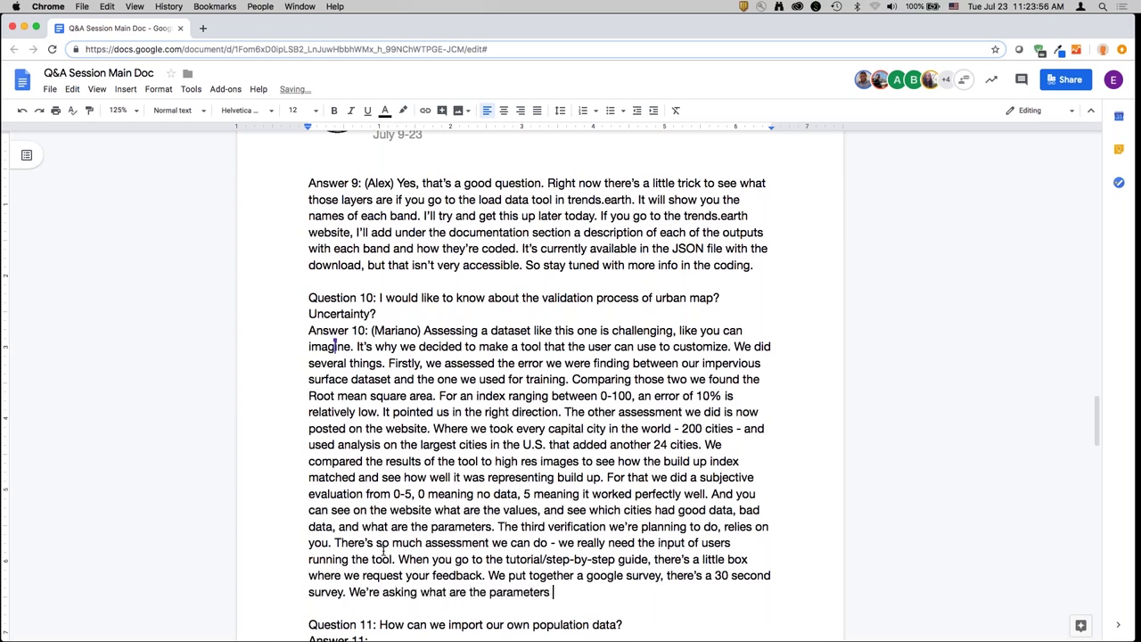
type("you used, and what")
type("'s you")
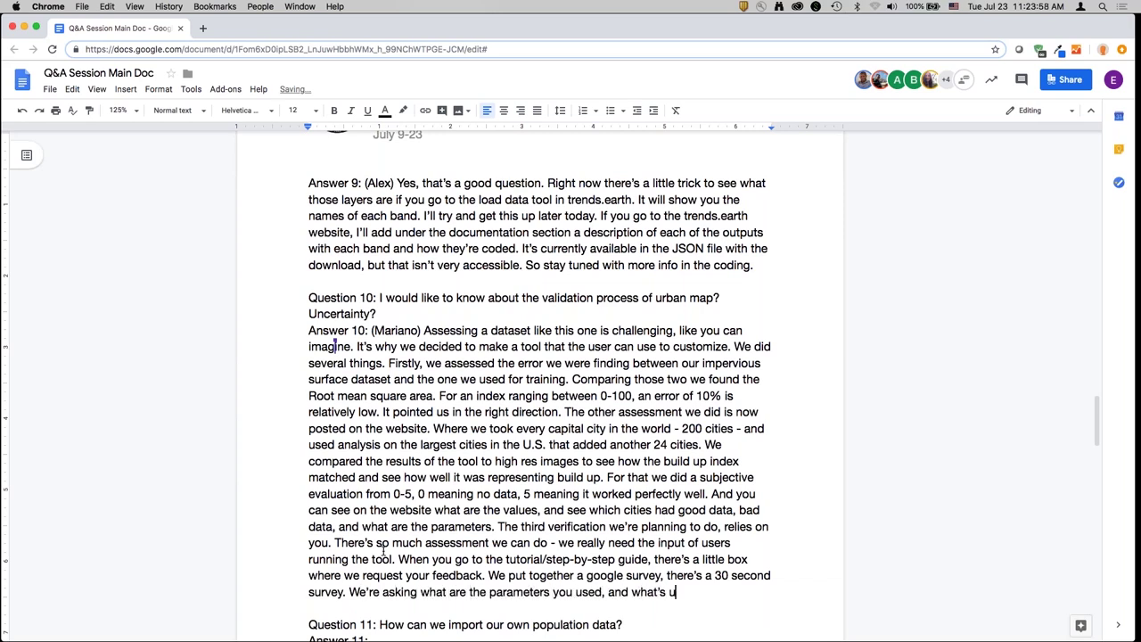
key("BackSpace")
type("your assessment?")
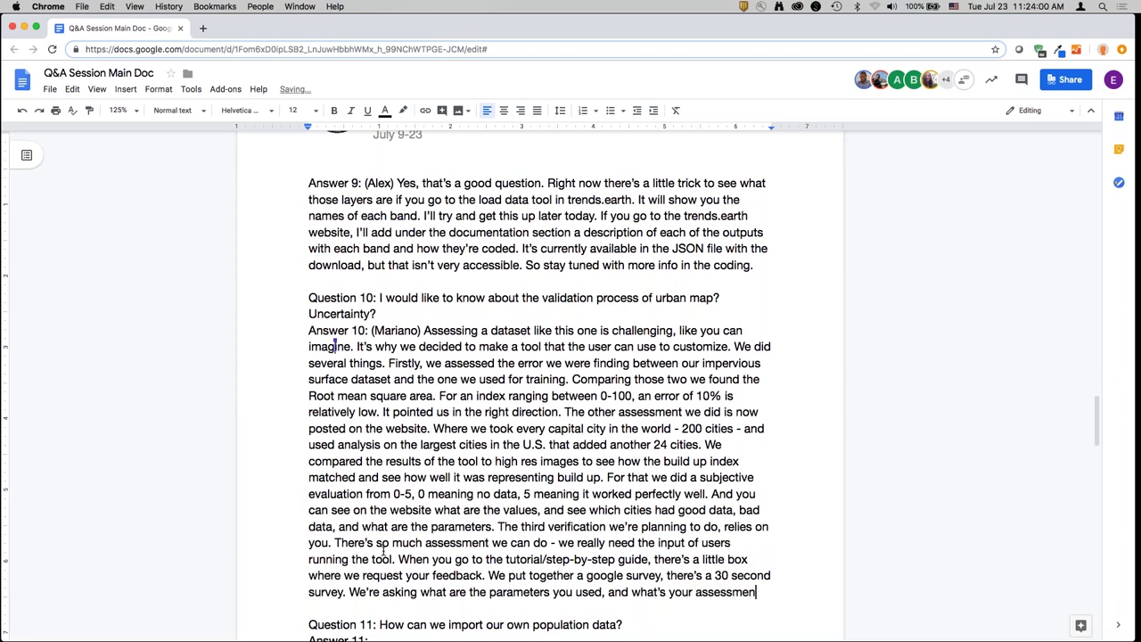
key("Return")
type("Was it useles")
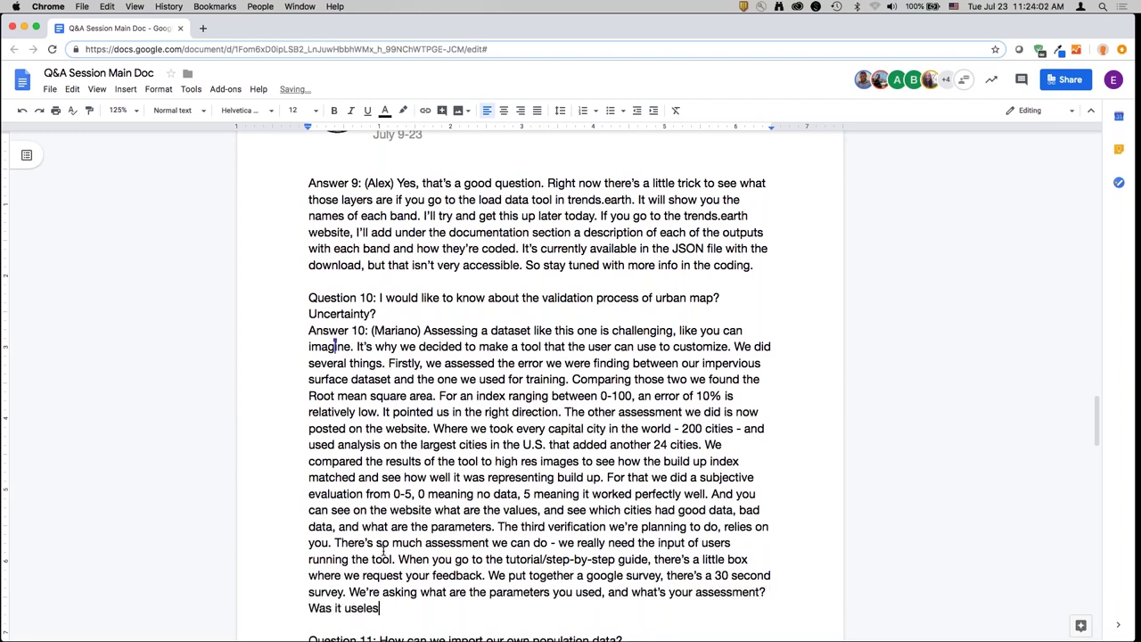
type("s and didn't provide ")
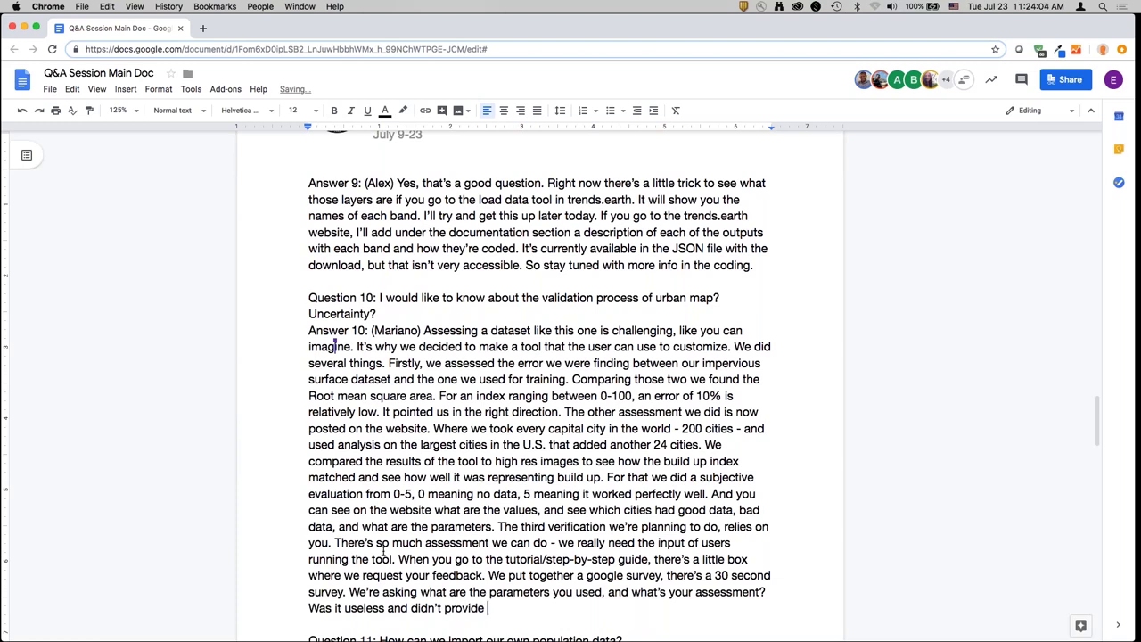
type("any info? (0 being bad, 5 ")
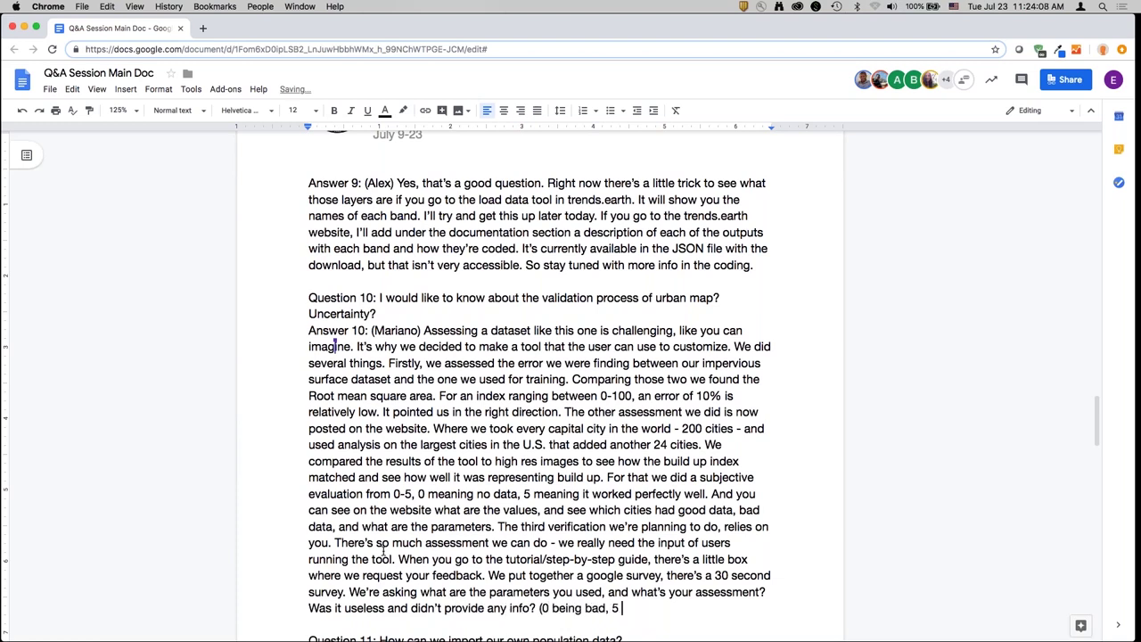
type("being perfect) That")
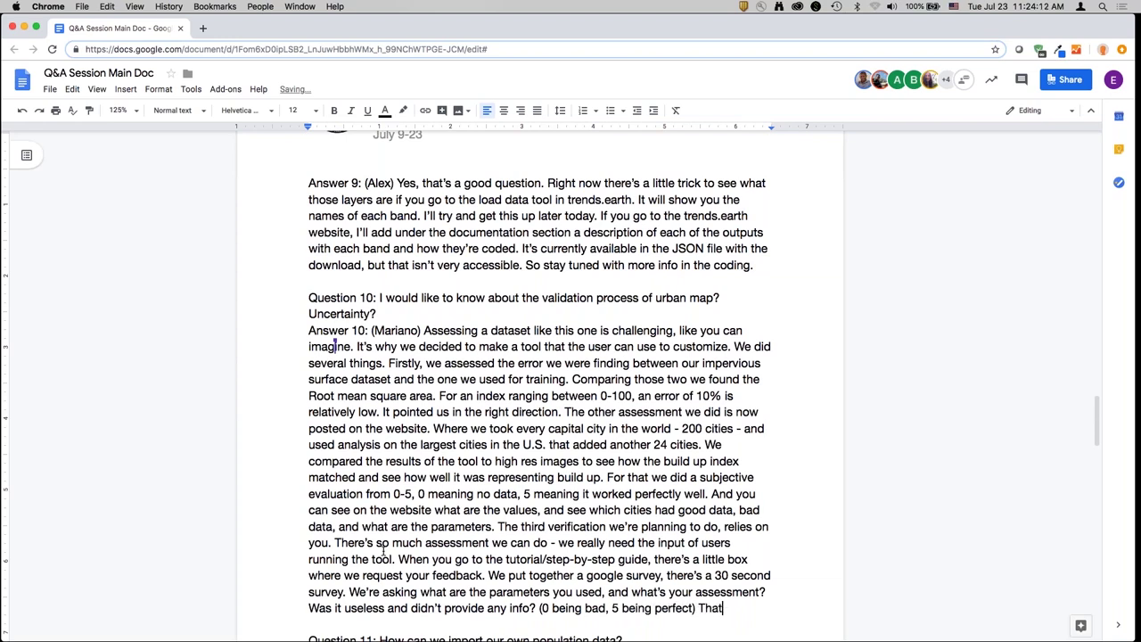
type(" is going to really inf")
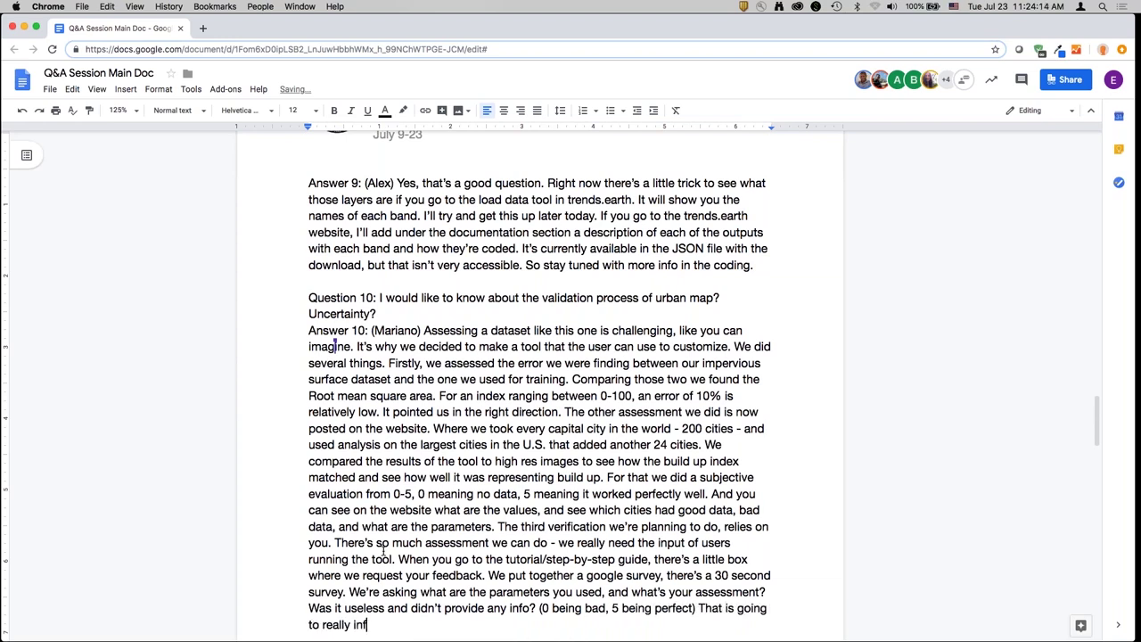
type("orm us on the quality/use")
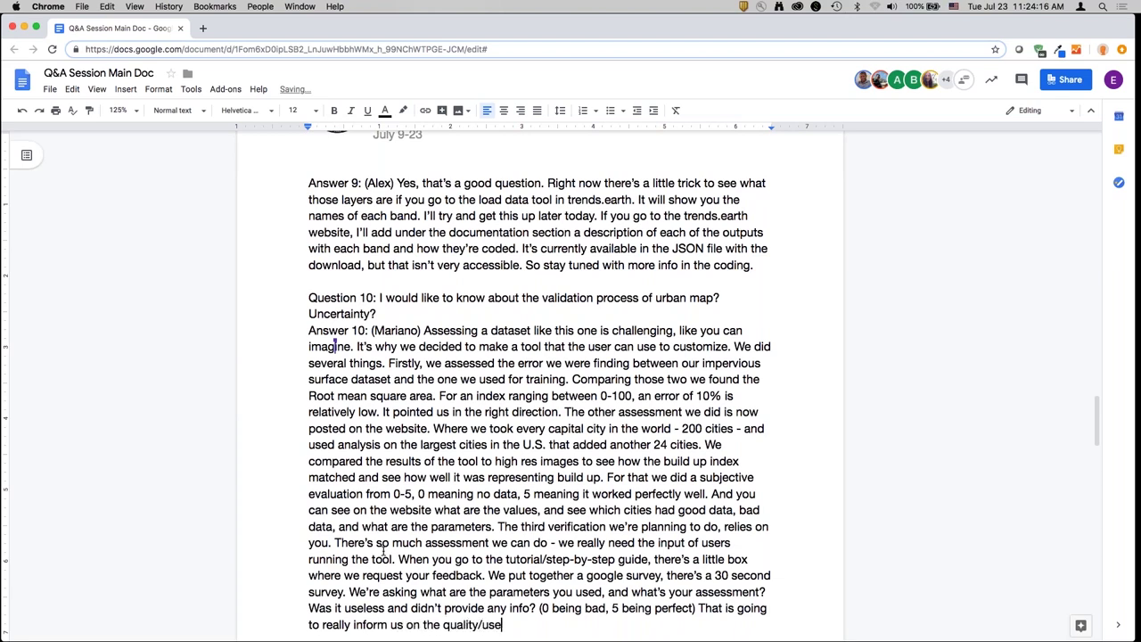
type("fullness of this data.")
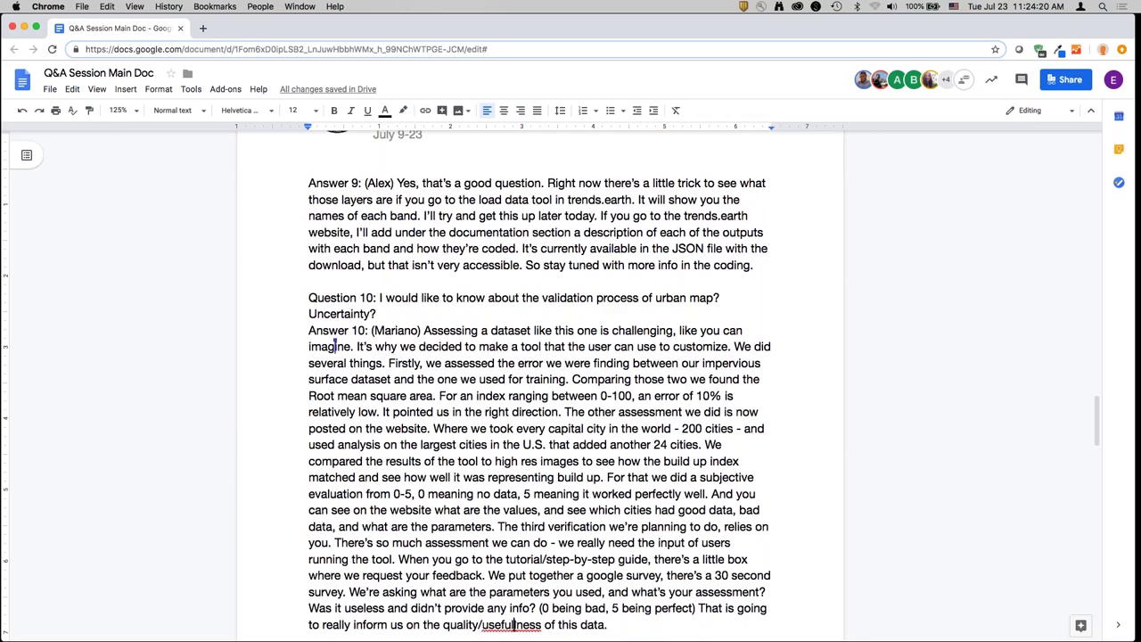
- Correct 'usefullness' and close Answer 10: a verified product is challenging with a global dataset
left_click(514, 624)
key("Delete")
scroll(550, 596, "down", 4)
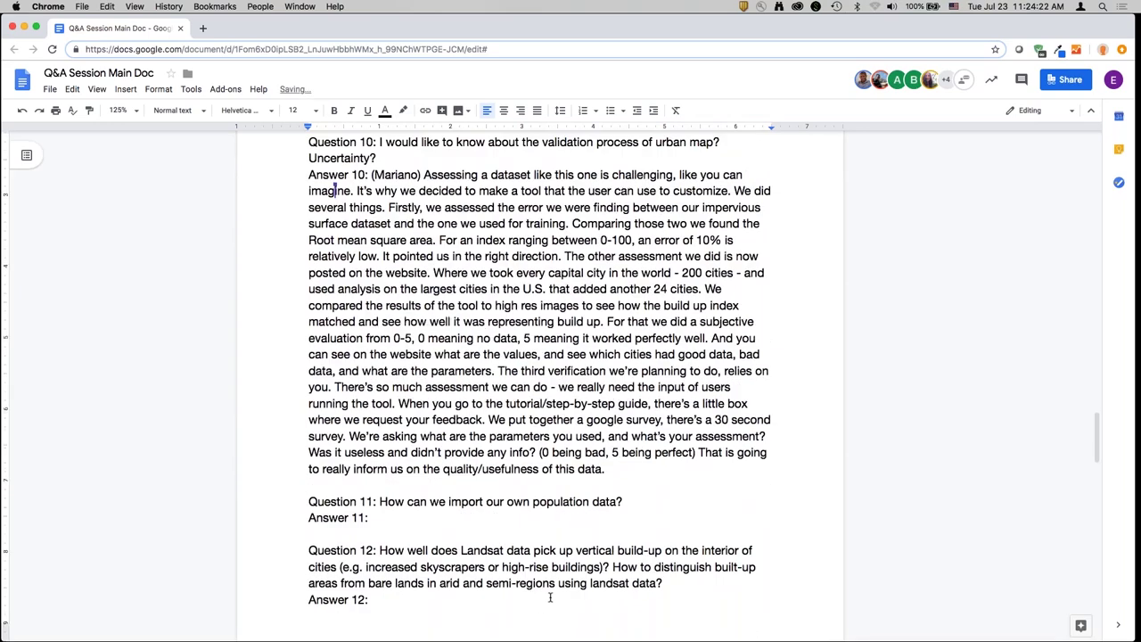
left_click(631, 462)
type("We a")
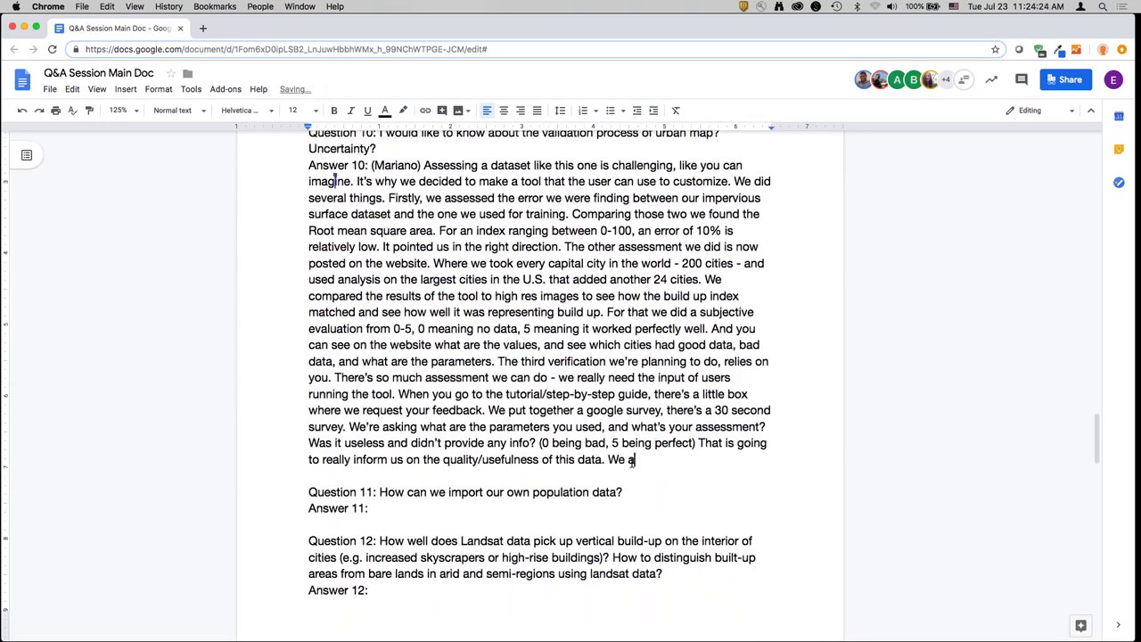
type("re trying to produce a v")
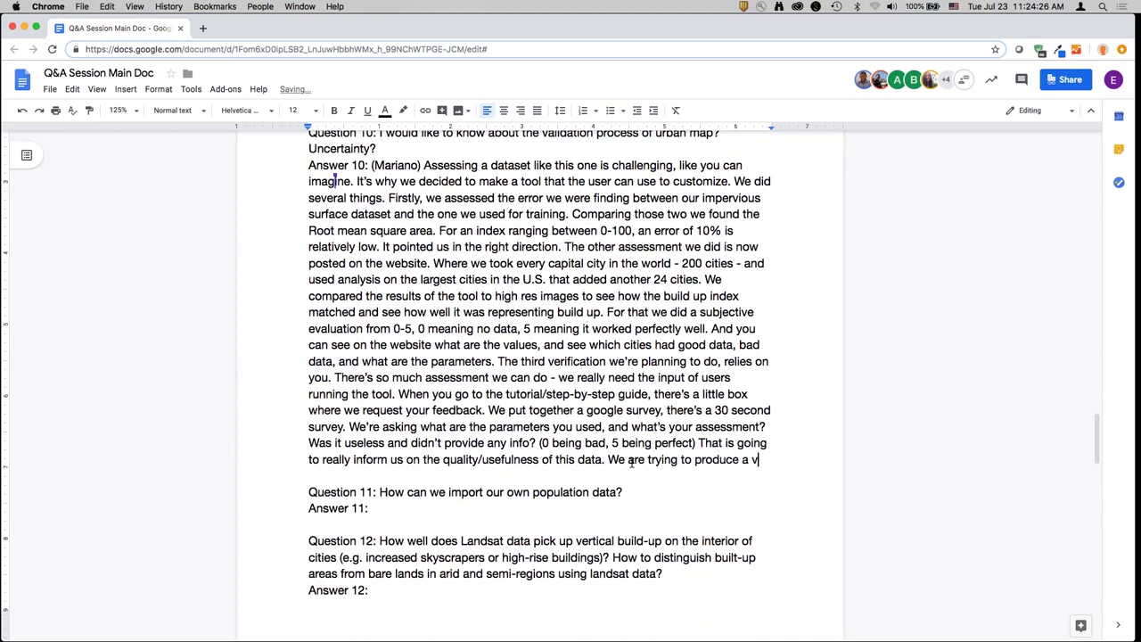
type("erified product, but i")
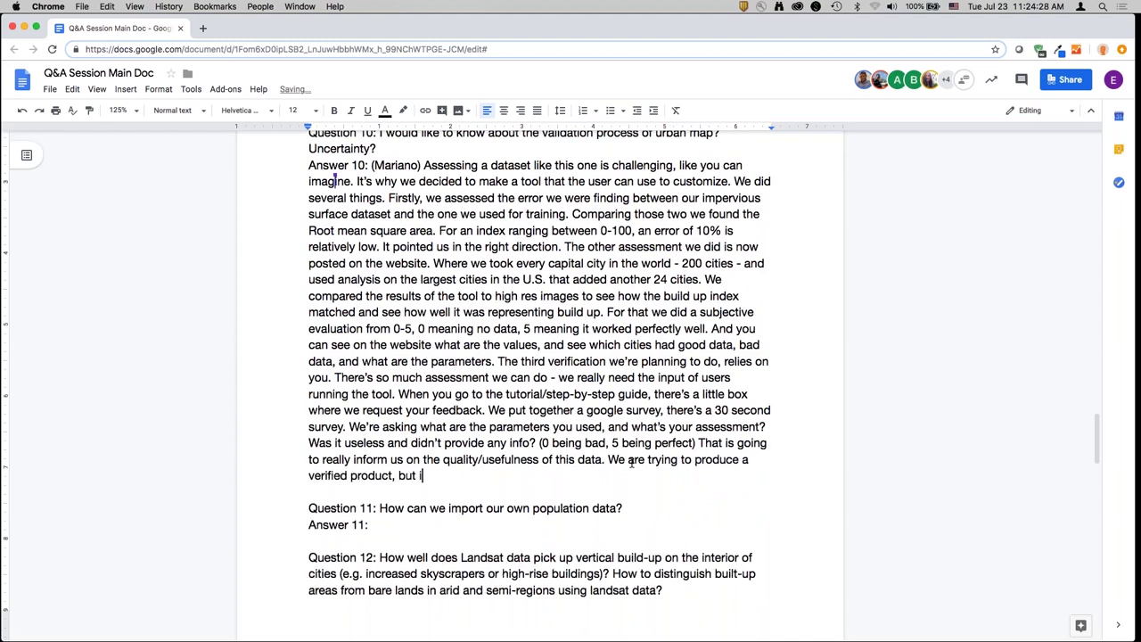
type("t's cah")
key("BackSpace")
type("hallenging with a global dataset.")
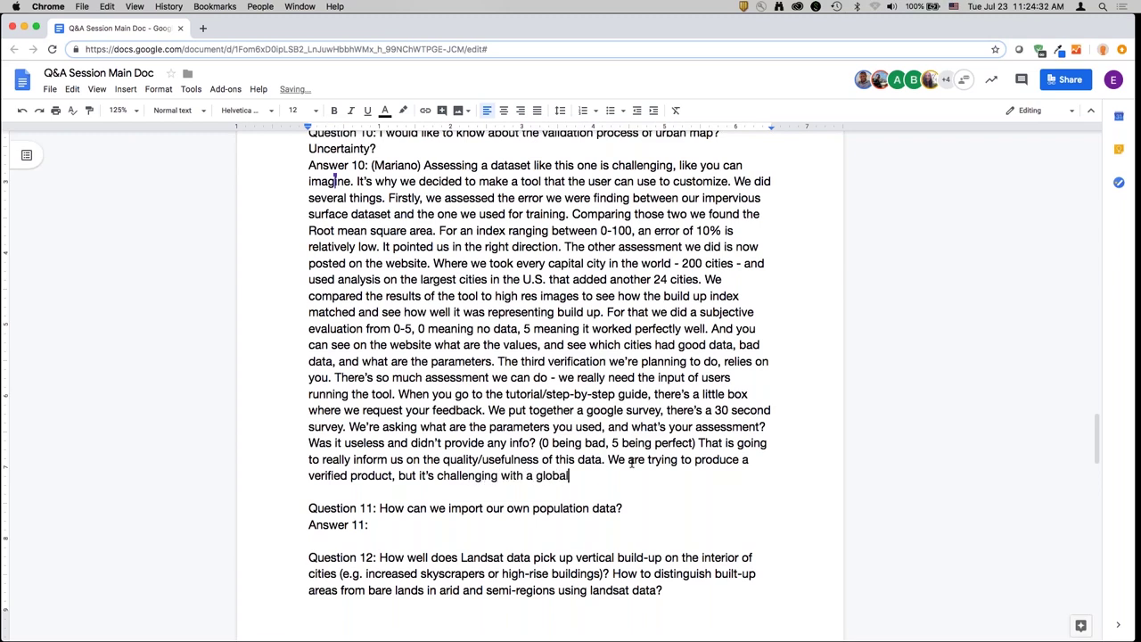
- Start the speaker-credited Answer 11 about the population table in the 11.3.1 summary output
key("Down")
key("Down")
key("Down")
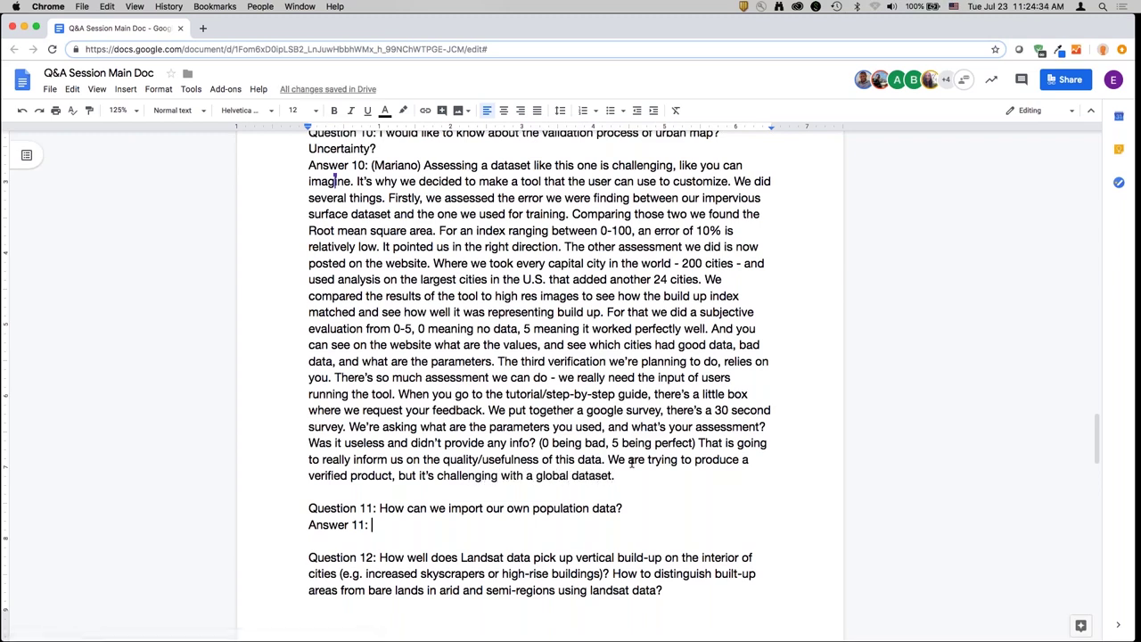
type("(Alex) ")
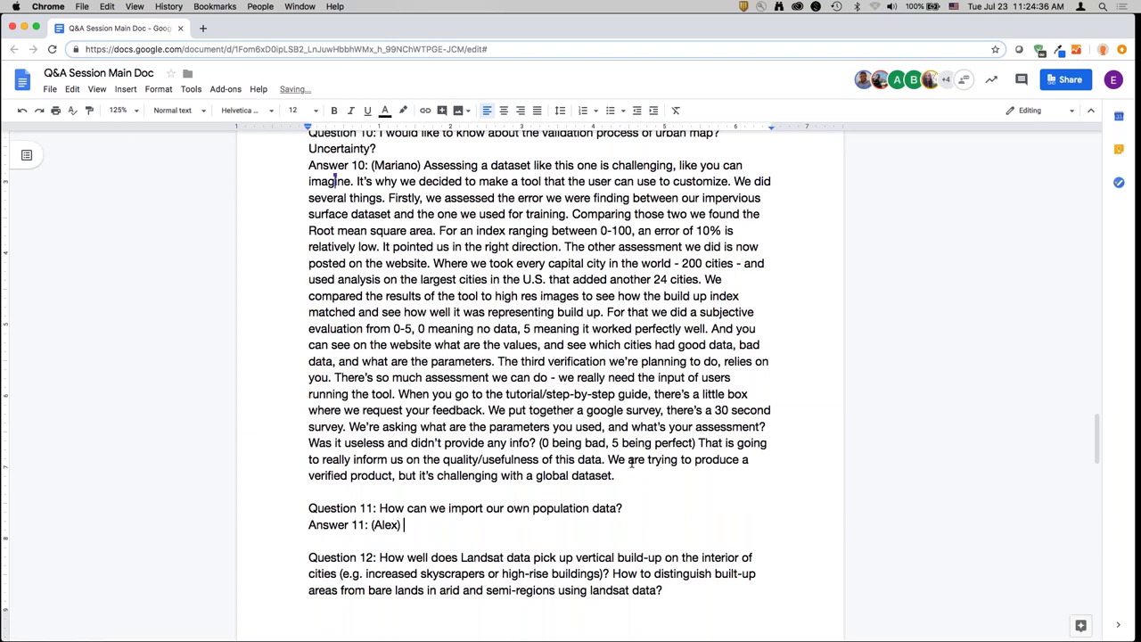
type("It depends on what you ")
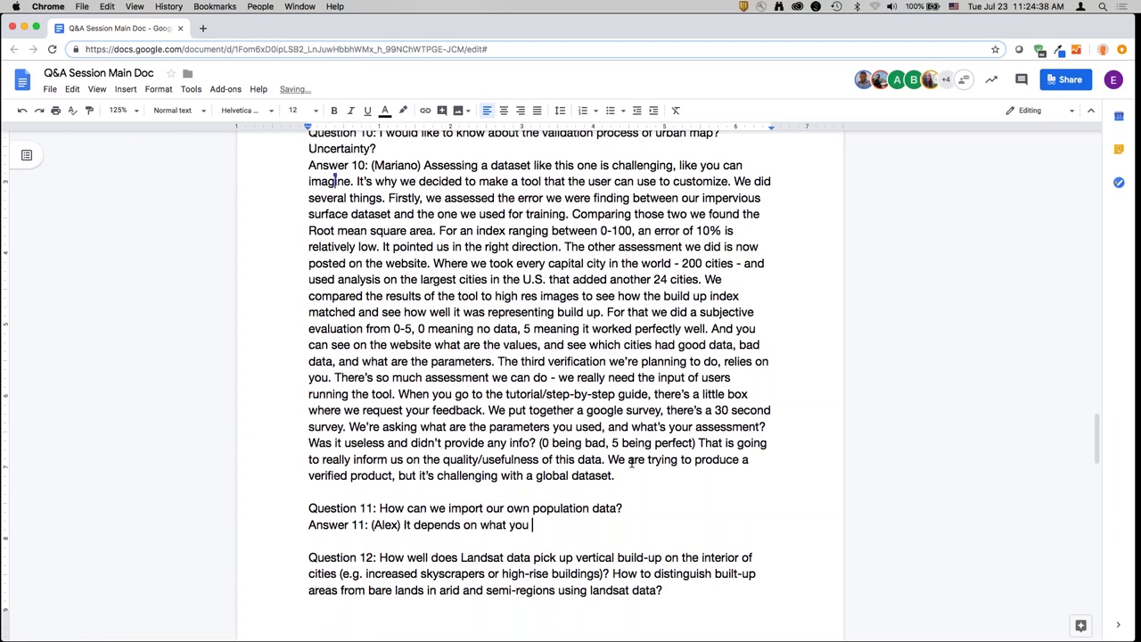
type("mean. If you'r")
key("BackSpace")
type("ve noticed in the fin")
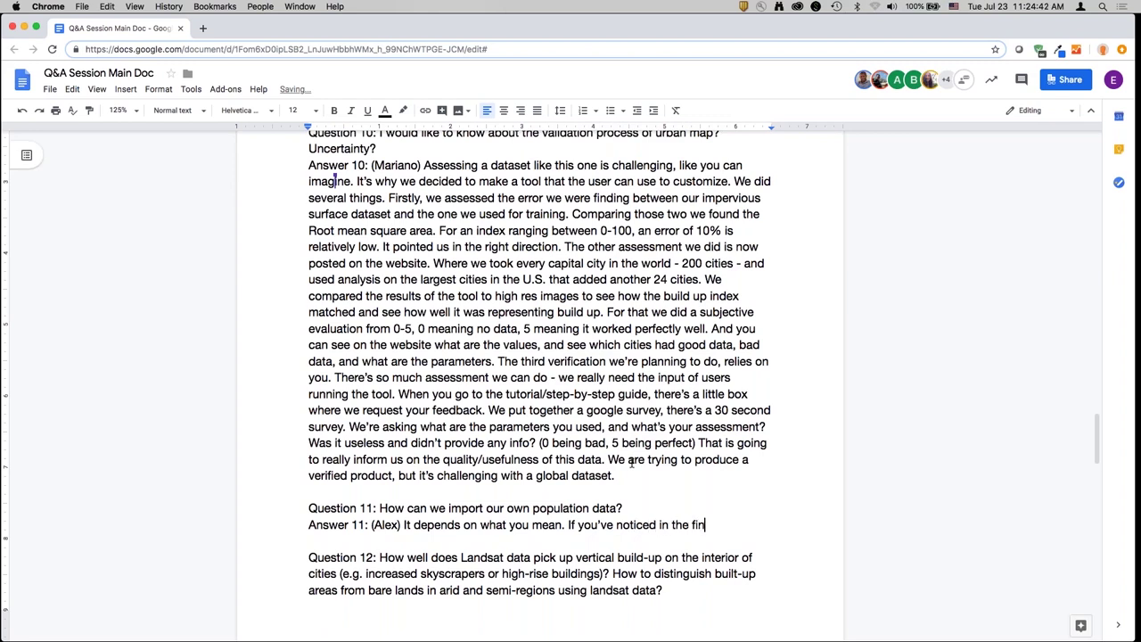
type("tabl")
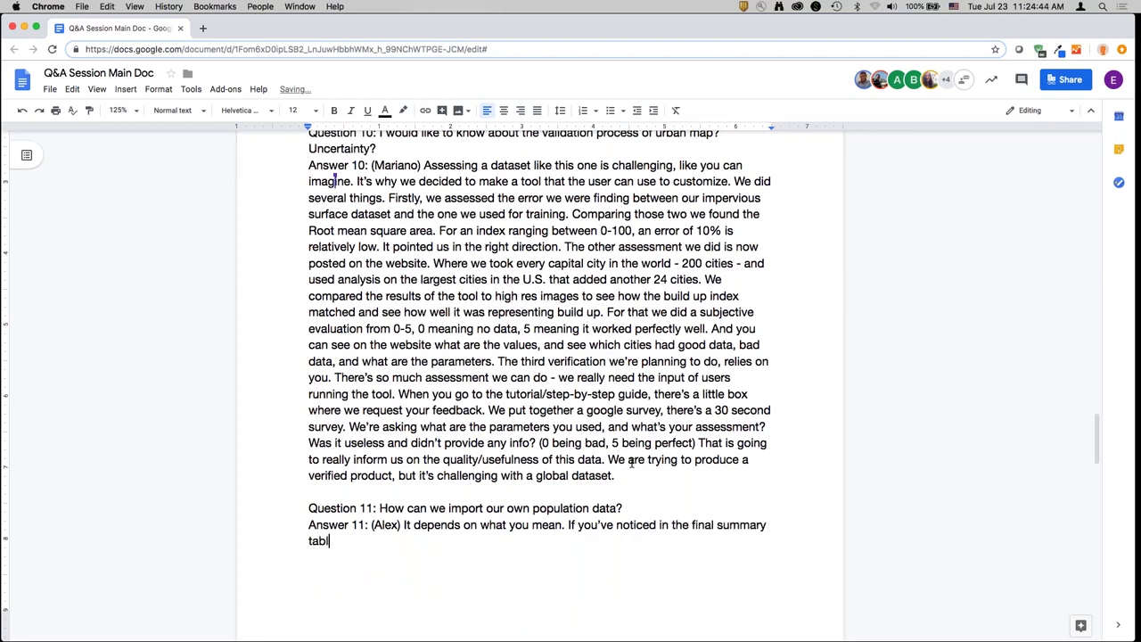
type("e output for 11.3.1, if you scrol")
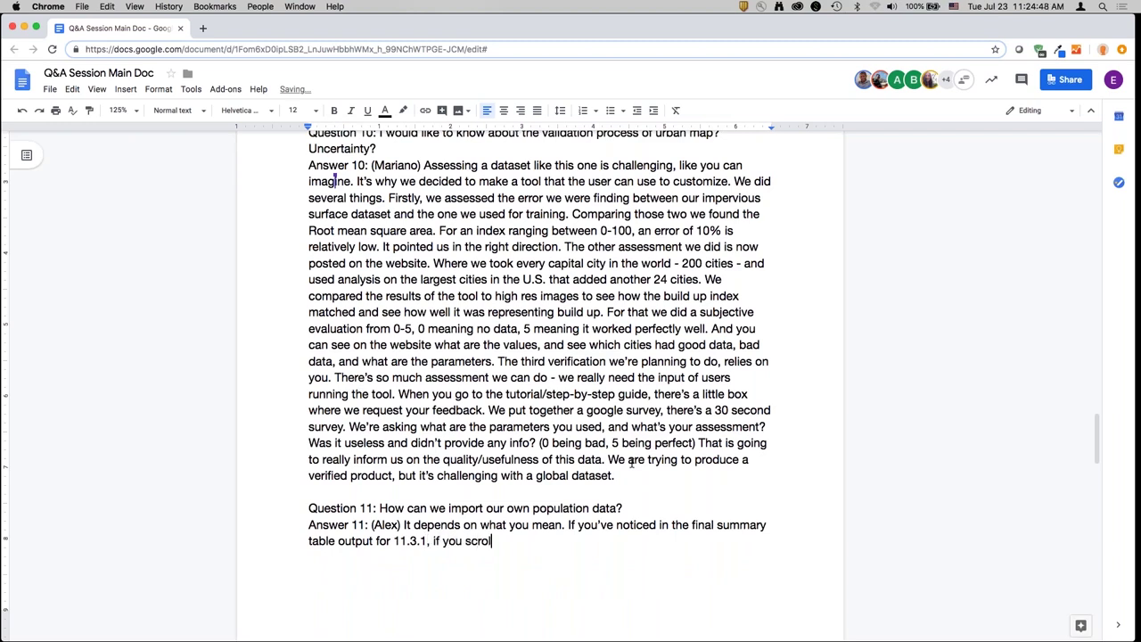
type("l down in the excel sheet, there's a ta")
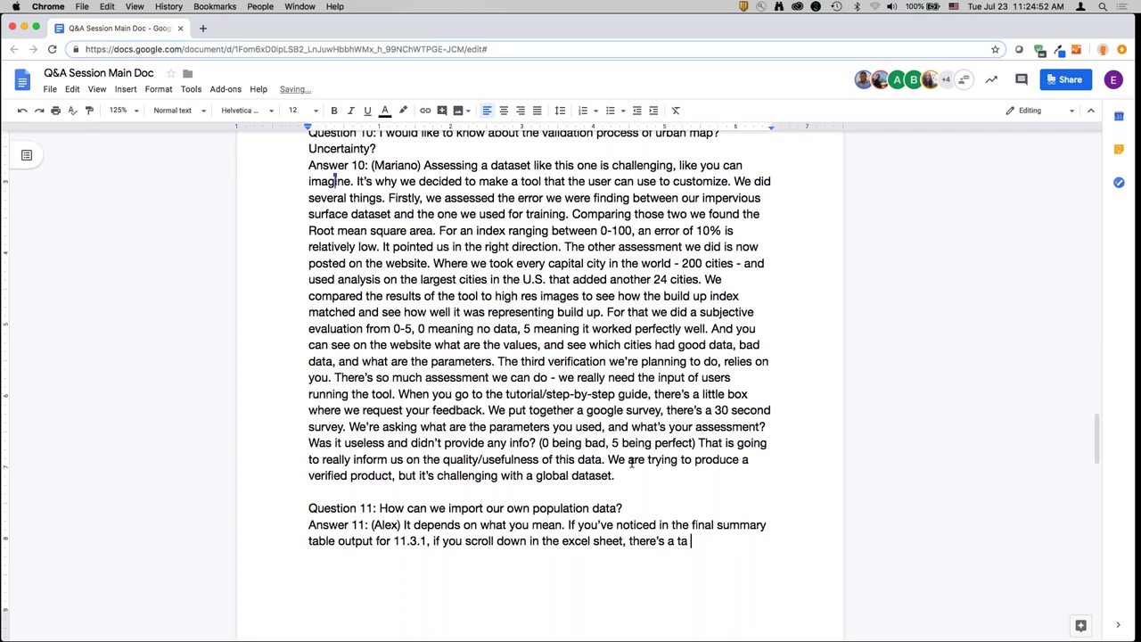
type("ble on population. ")
type("You can replace those nu")
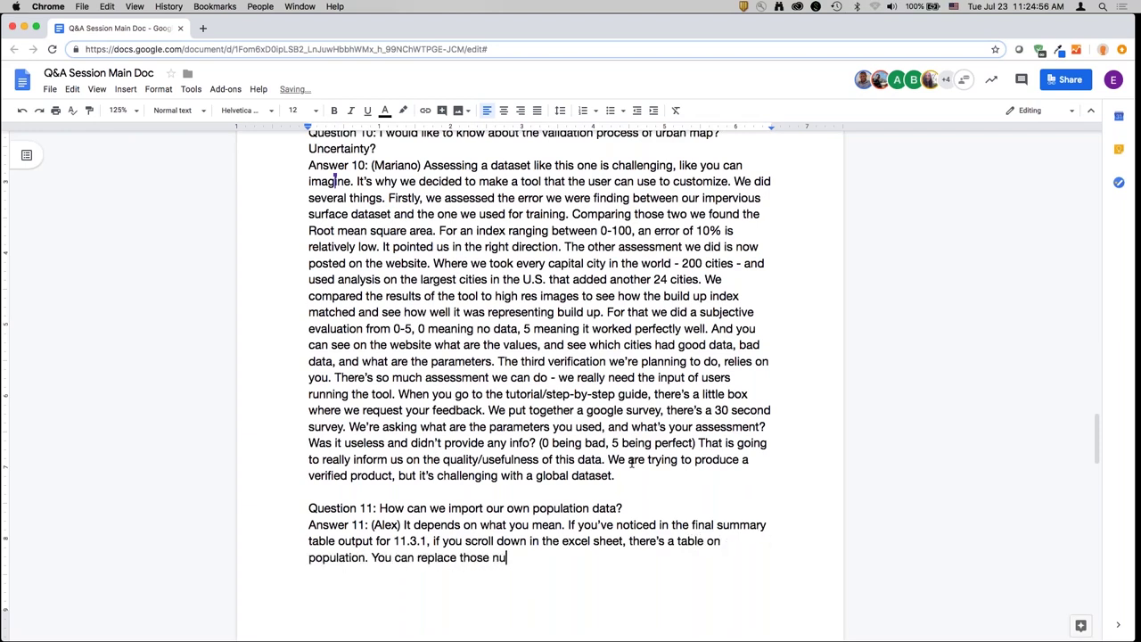
type("mbers and the excel spread")
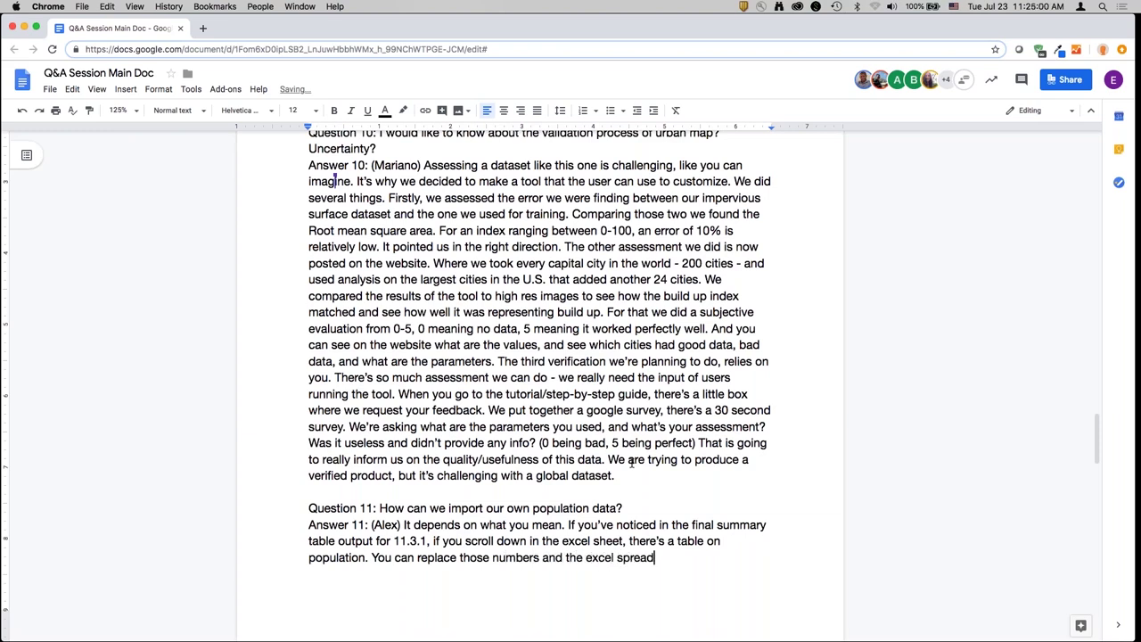
type("sheet will recalculate. If you're")
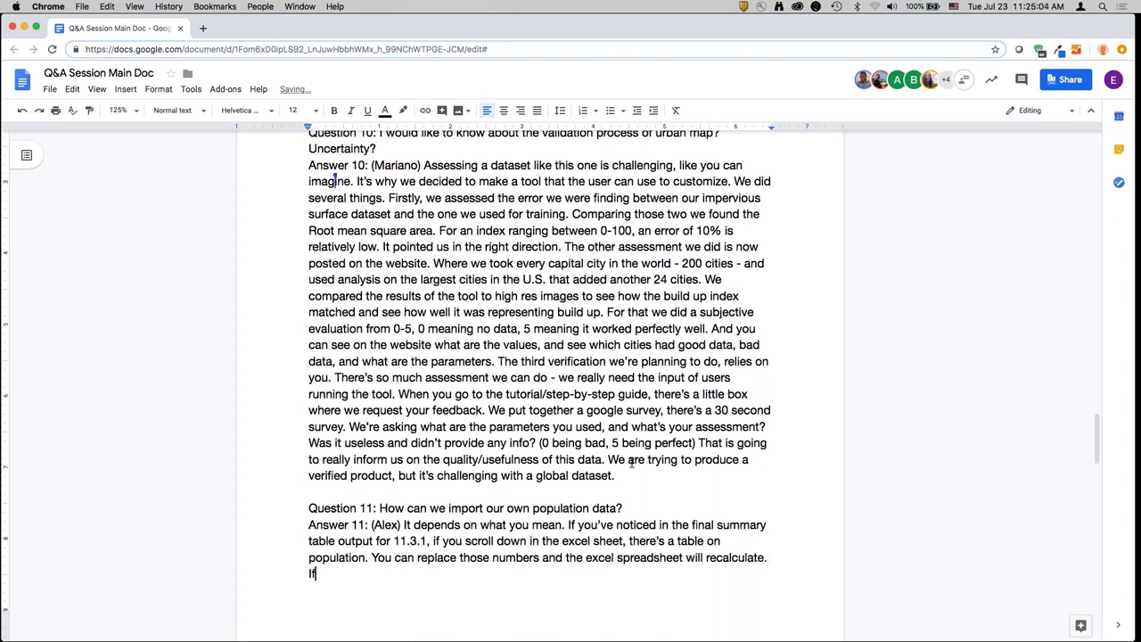
type(" talking ab")
- Add that importing gridded population data isn't directly supported in Trends.Earth, and fix 'yo uhave'
key("shift+alt+Left")
key("shift+alt+Left")
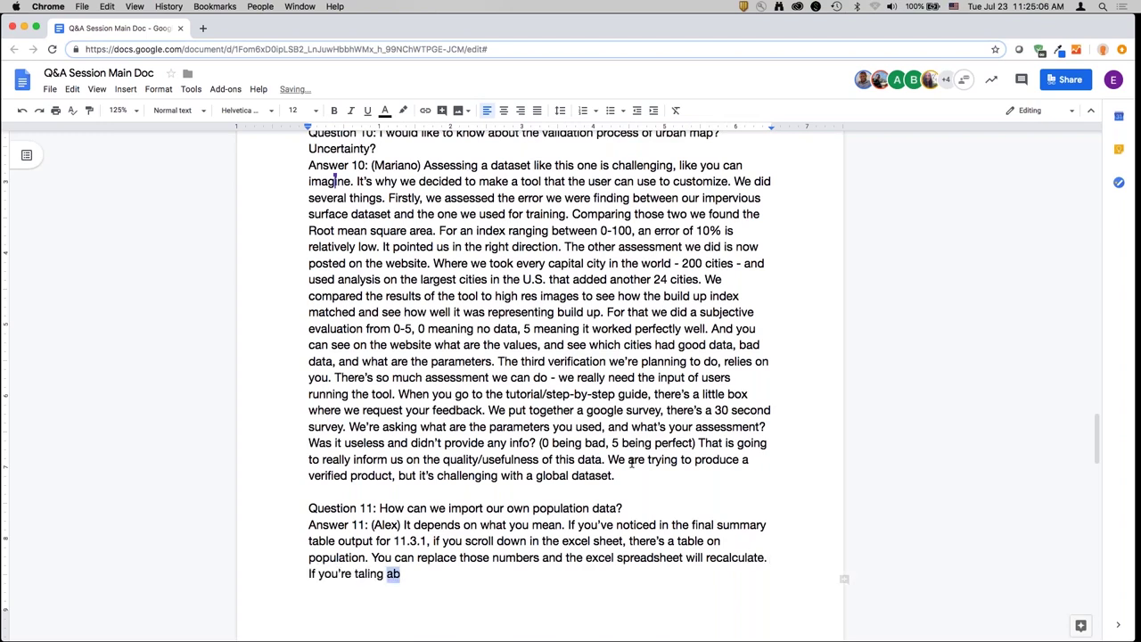
type("talking about imp")
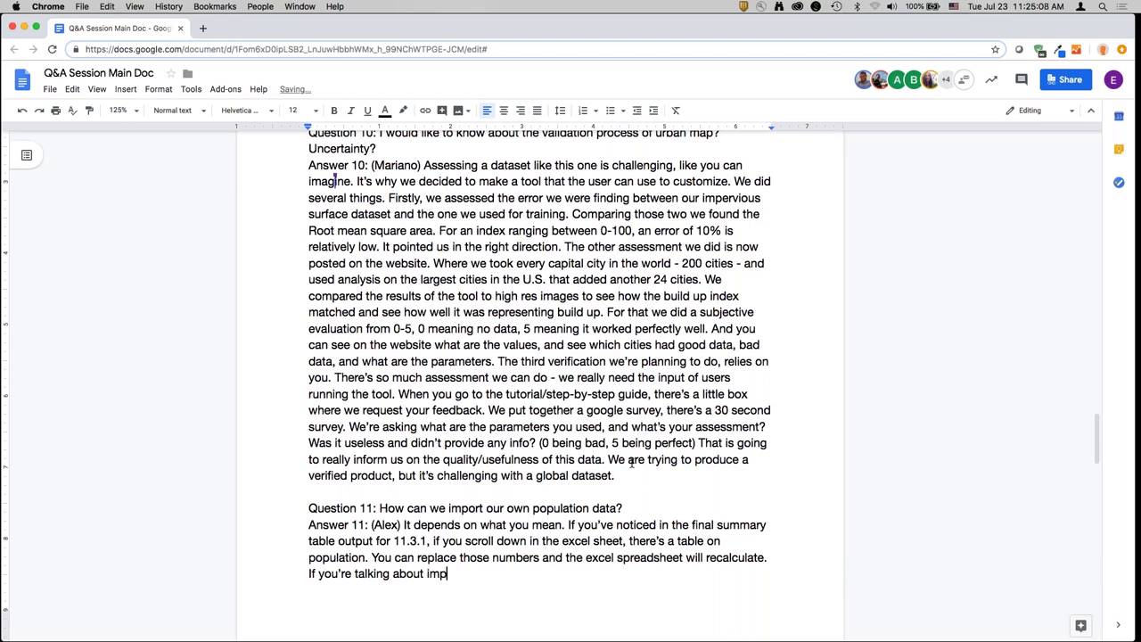
type("orting a gridded p")
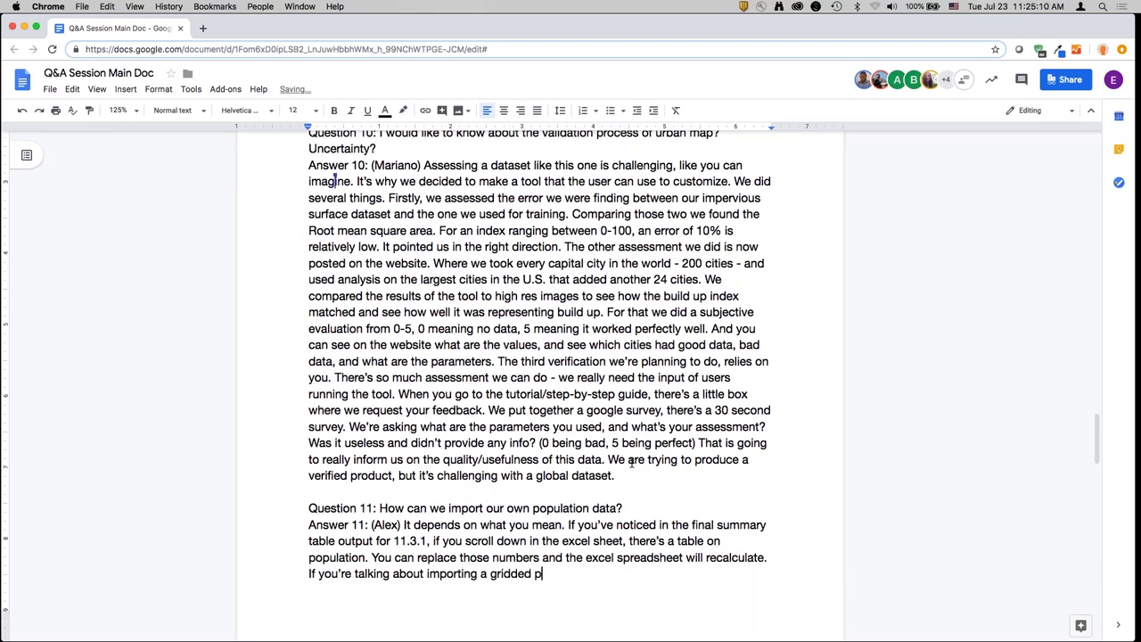
type("opulation dataset")
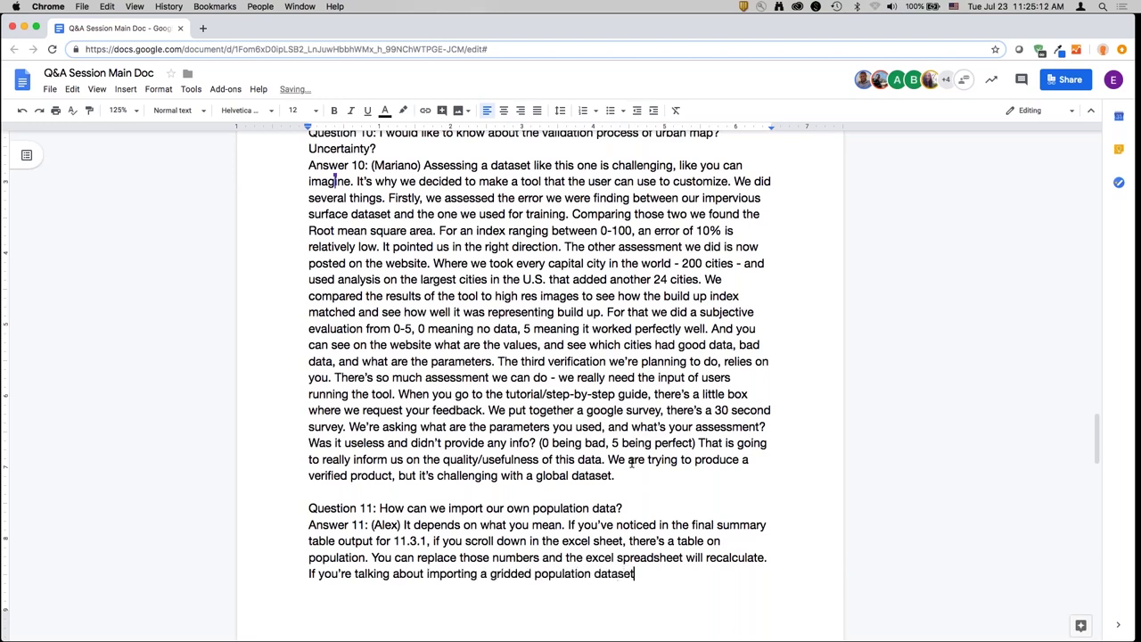
type(" yo uhave, t")
key("BackSpace")
type("yo uhave, that isn't directly suppo")
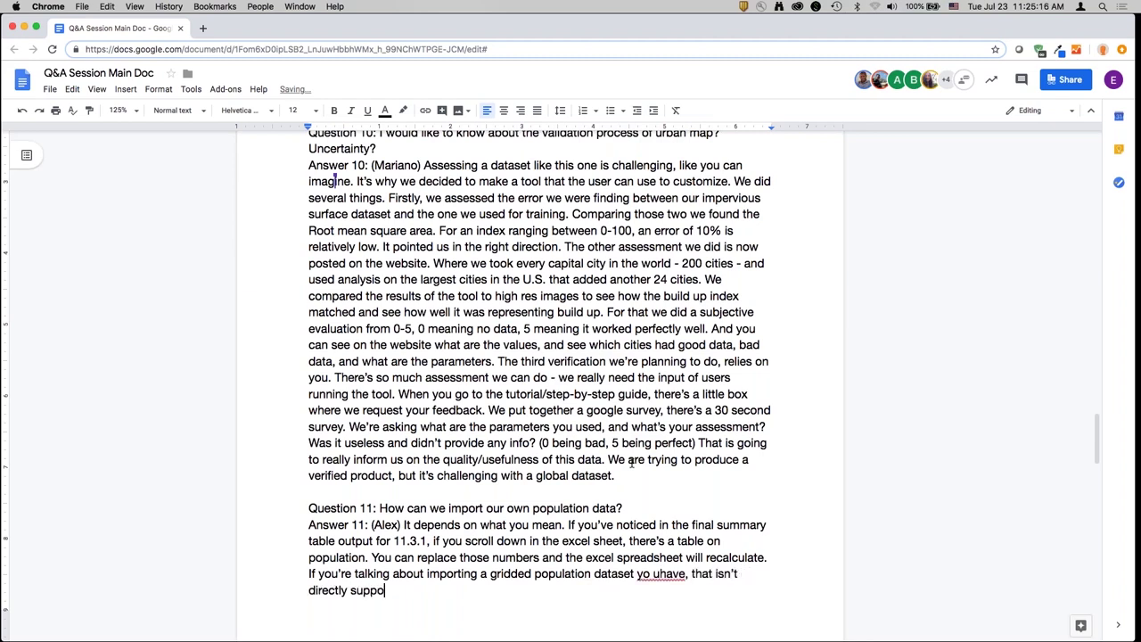
type("rted in Trends.Earth")
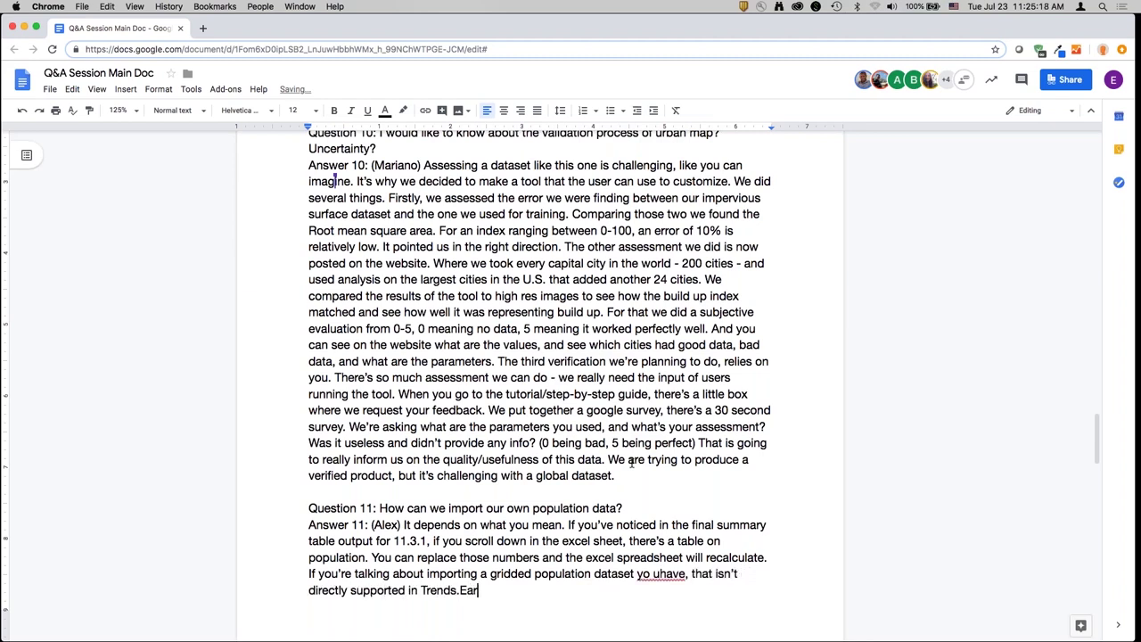
left_click(661, 573)
key("BackSpace")
key("BackSpace")
type("u")
scroll(664, 579, "down", 5)
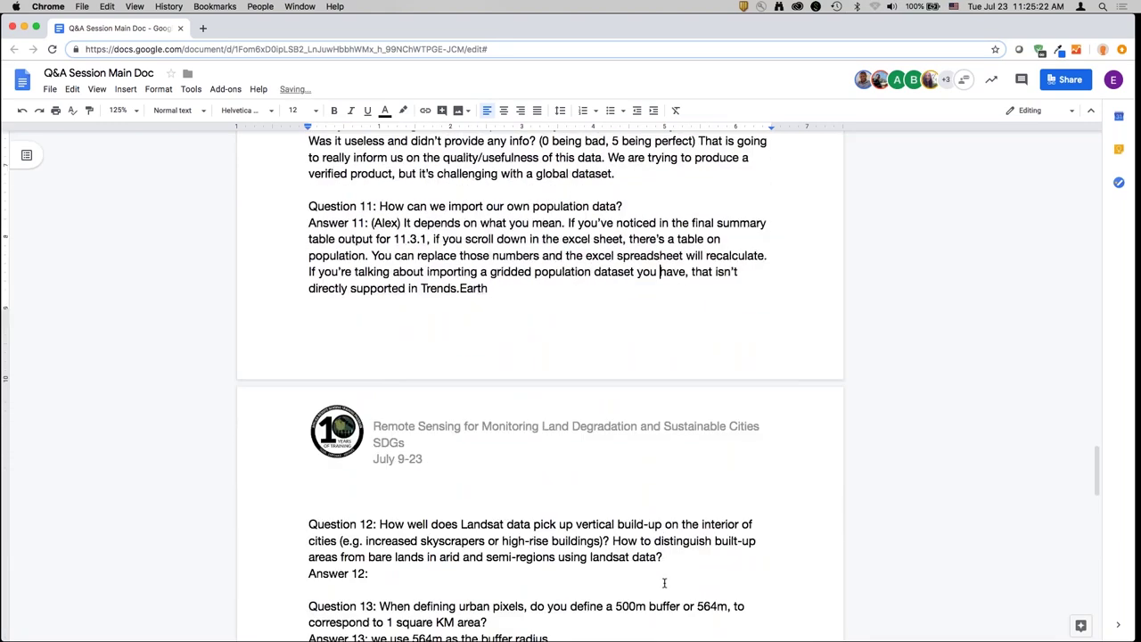
- Start the speaker-credited Answer 12: not well at all, Landsat picks up only the built-up footprint
scroll(664, 583, "down", 5)
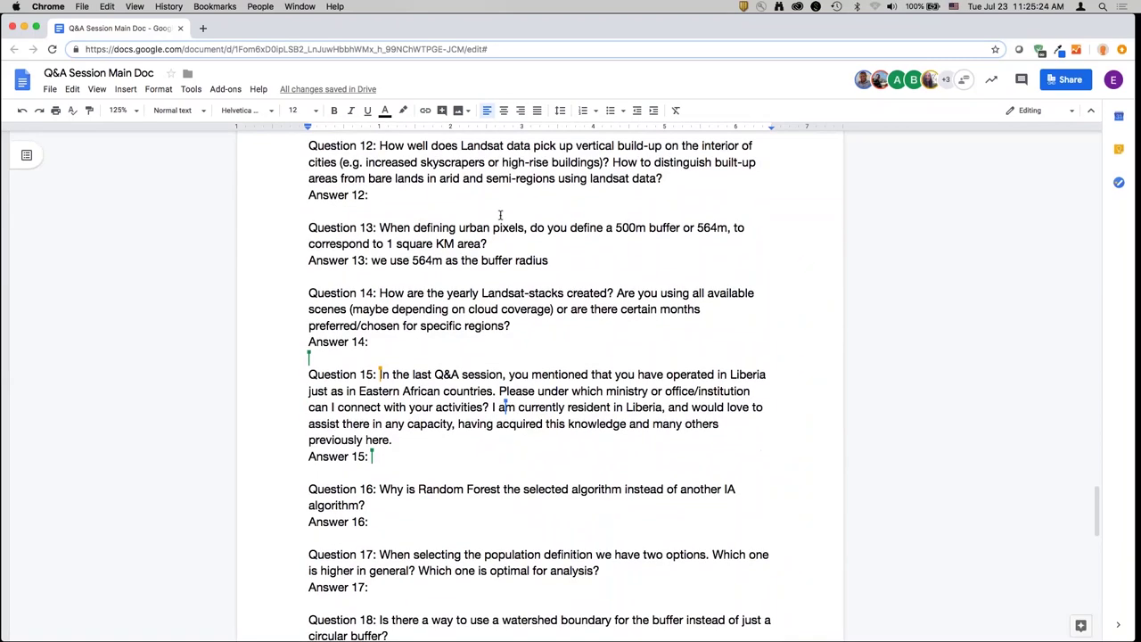
left_click(593, 197)
type("(Mariano")
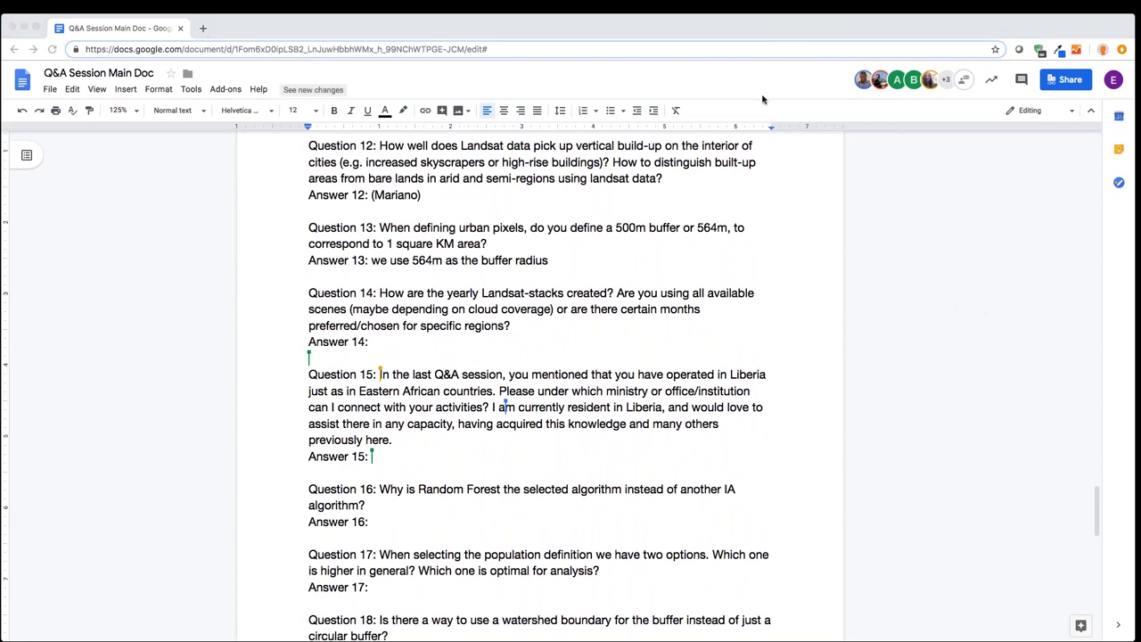
left_click(459, 206)
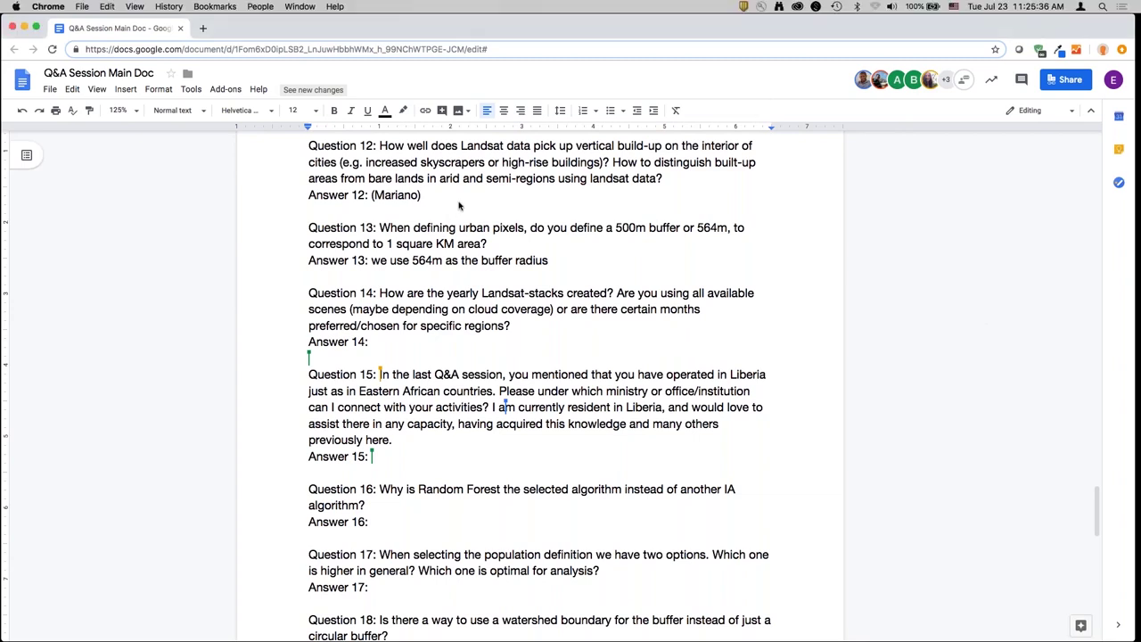
type("Not well at")
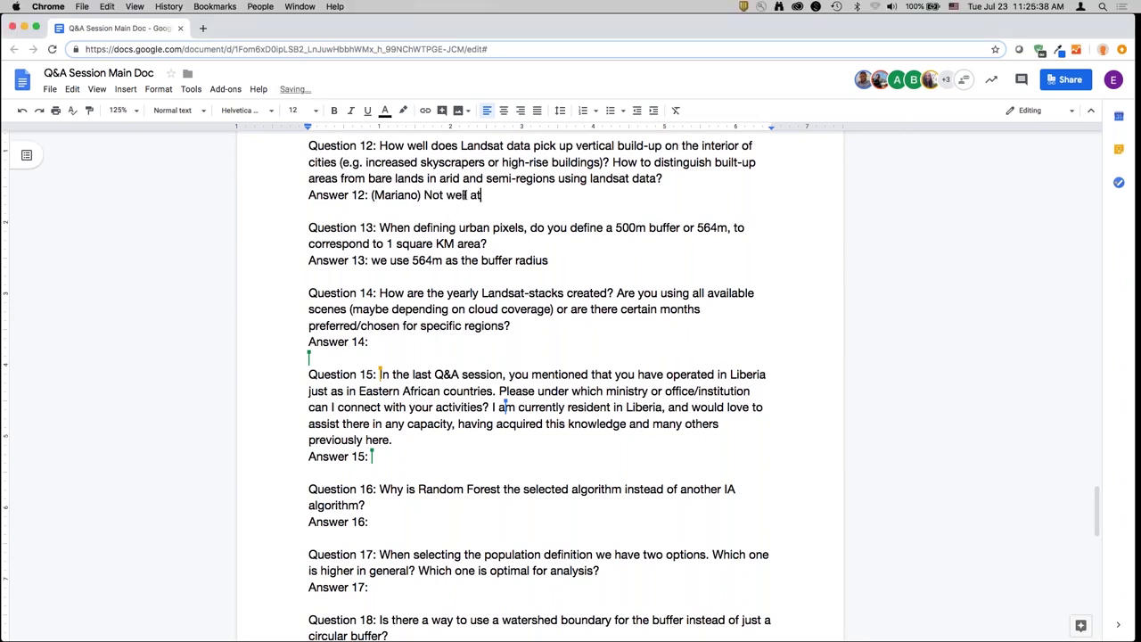
type(" all. With Landsat, you're picking up")
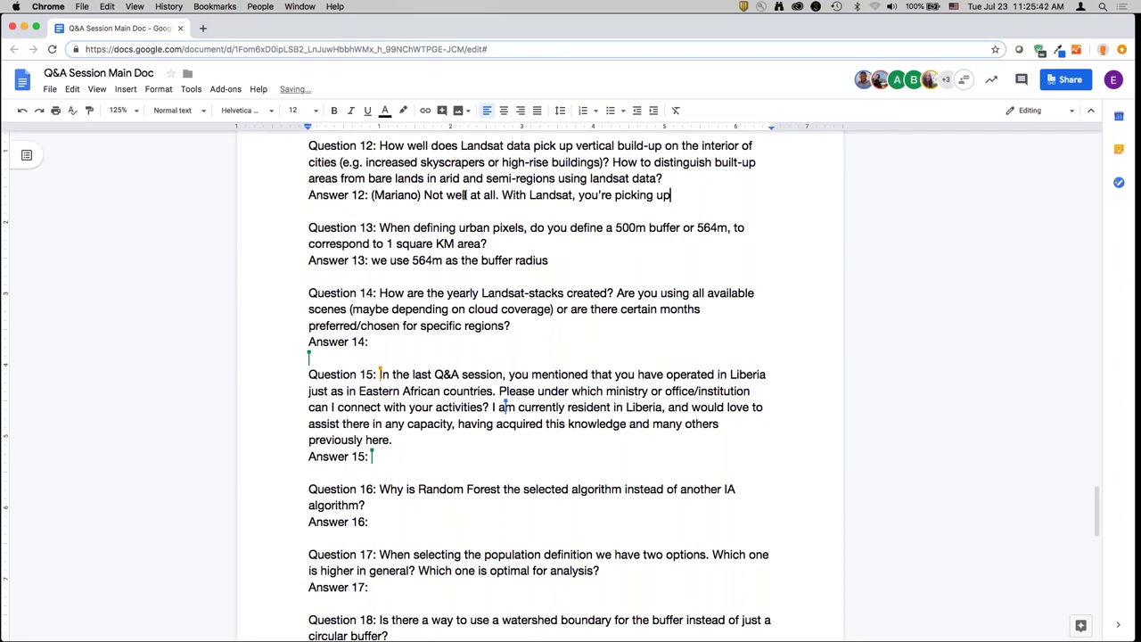
type(" the footprint of the built-up area. You")
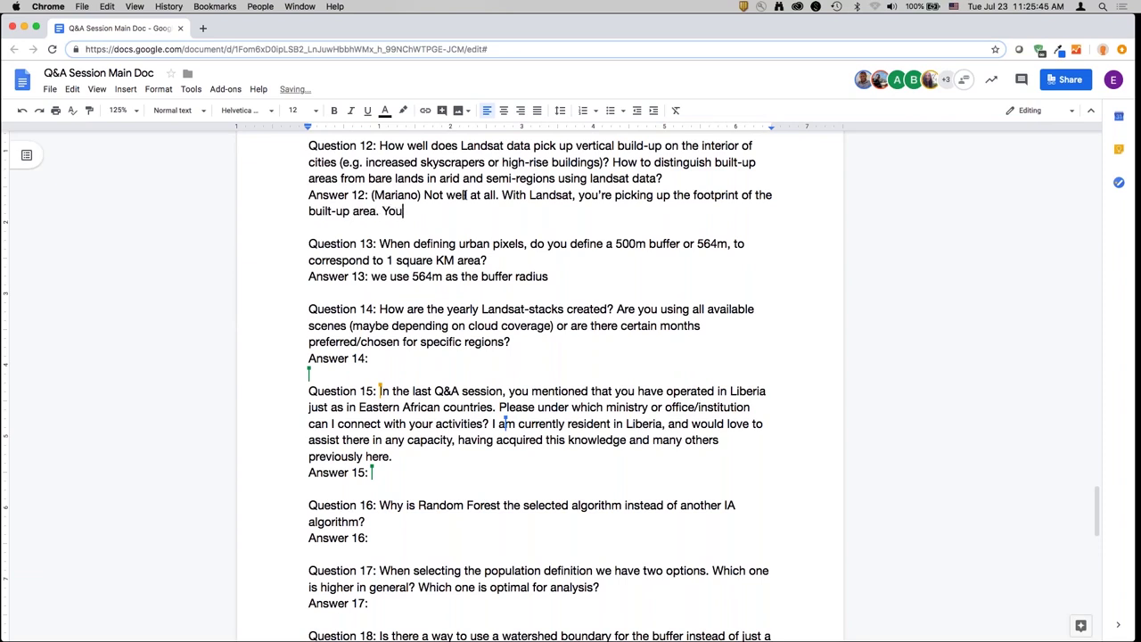
type(" can't differentiate between a ho")
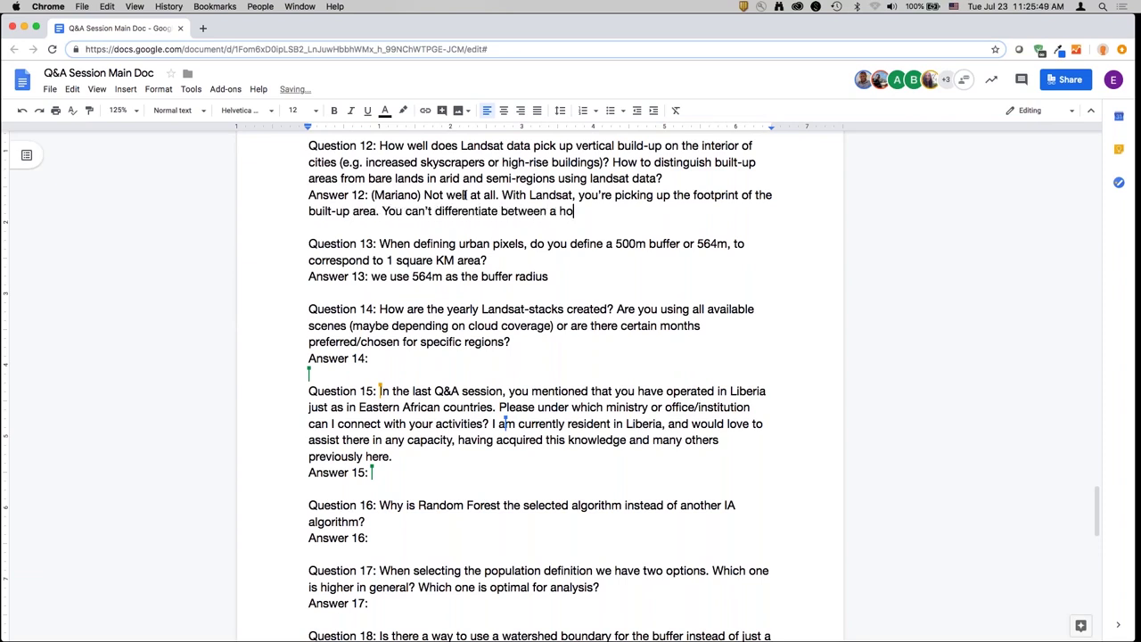
type("use and a skyscrape")
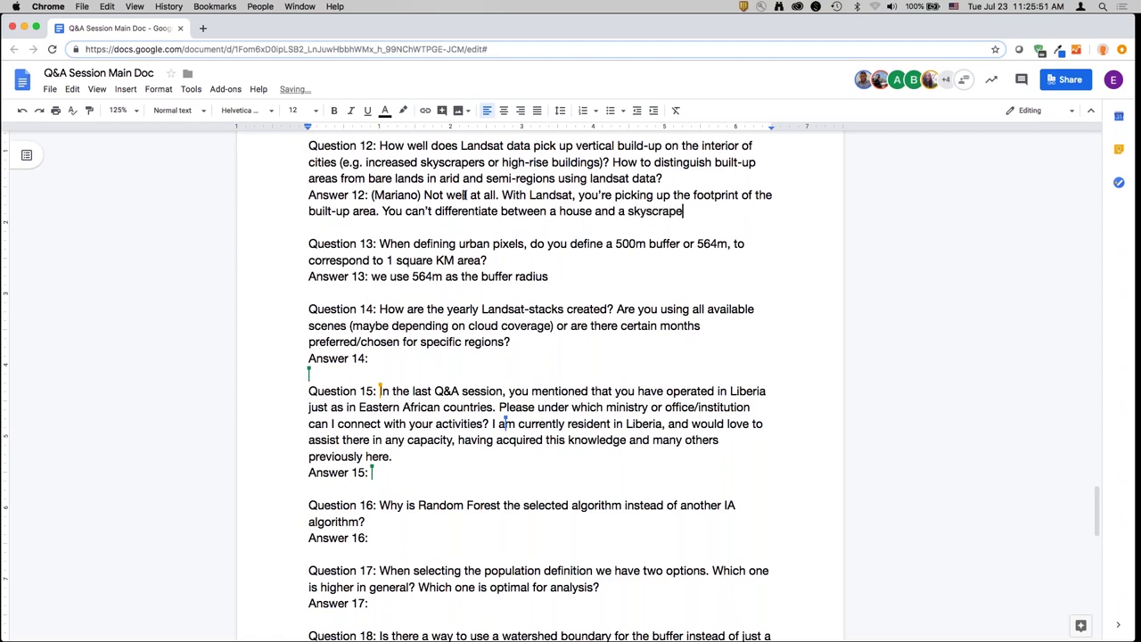
type("r. That's hwwhy we're measui")
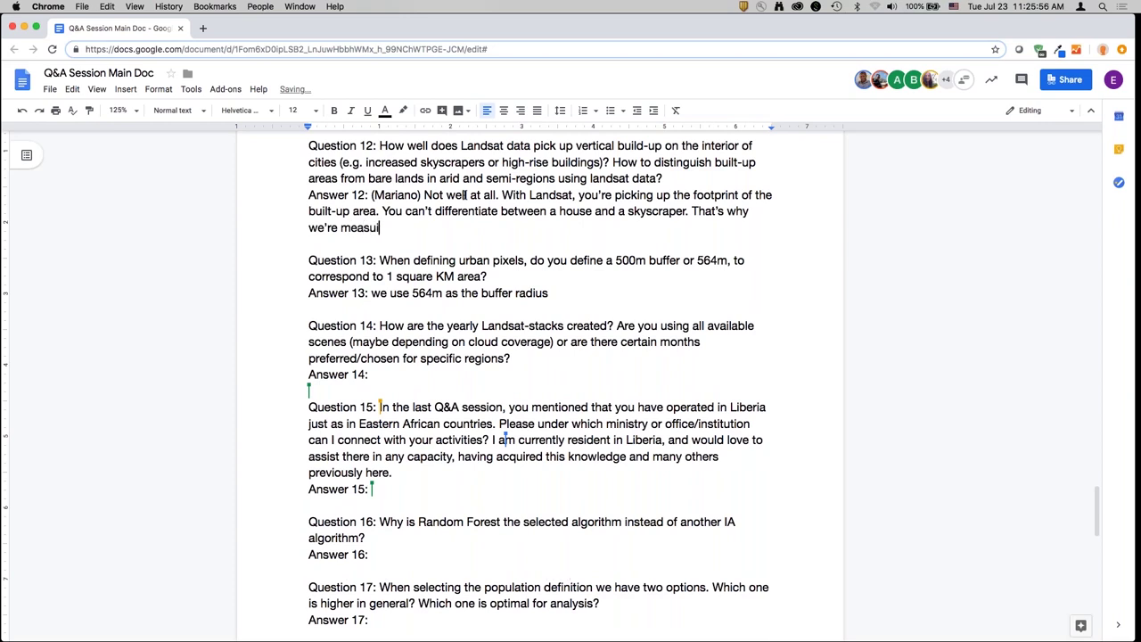
type("ring build up, not the volume (in ")
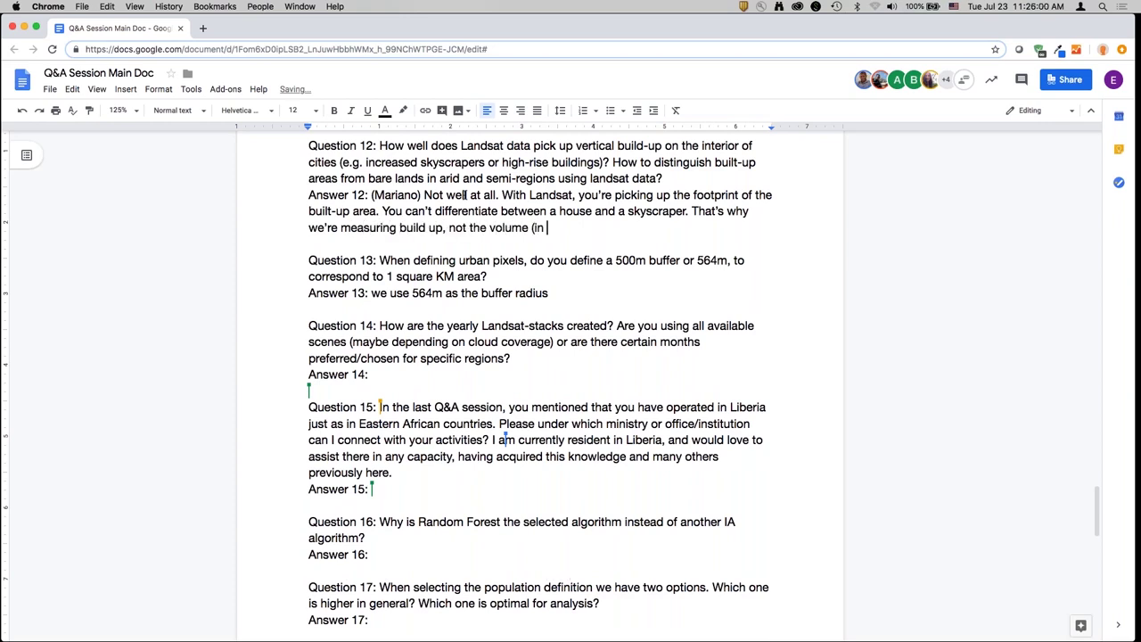
type("terms of how high). 2nd qu")
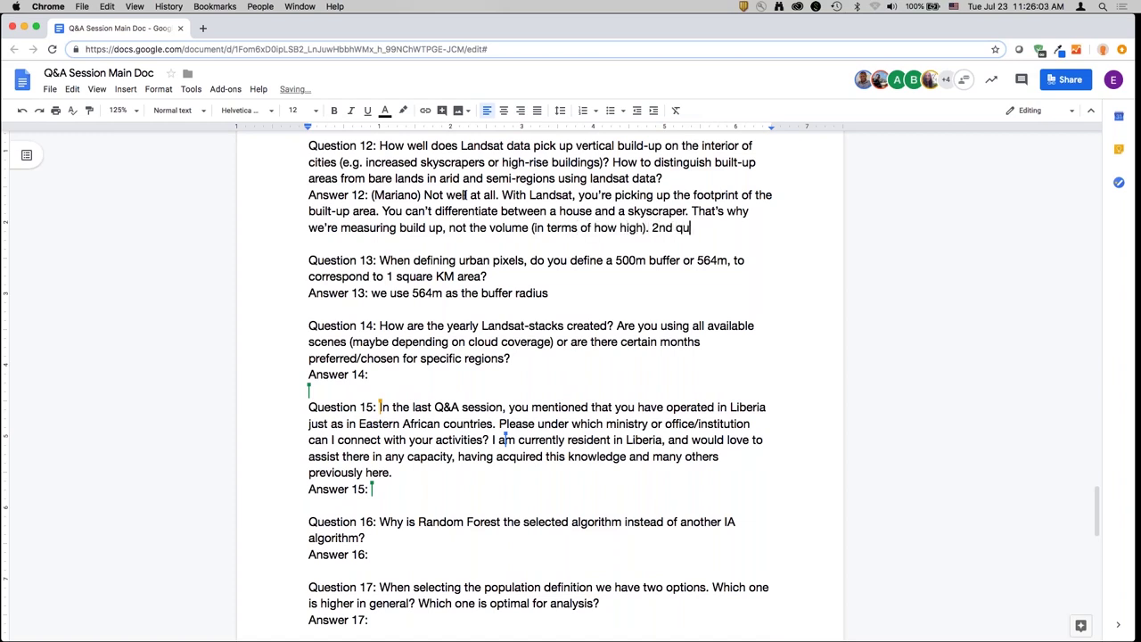
type("estion: How to disg")
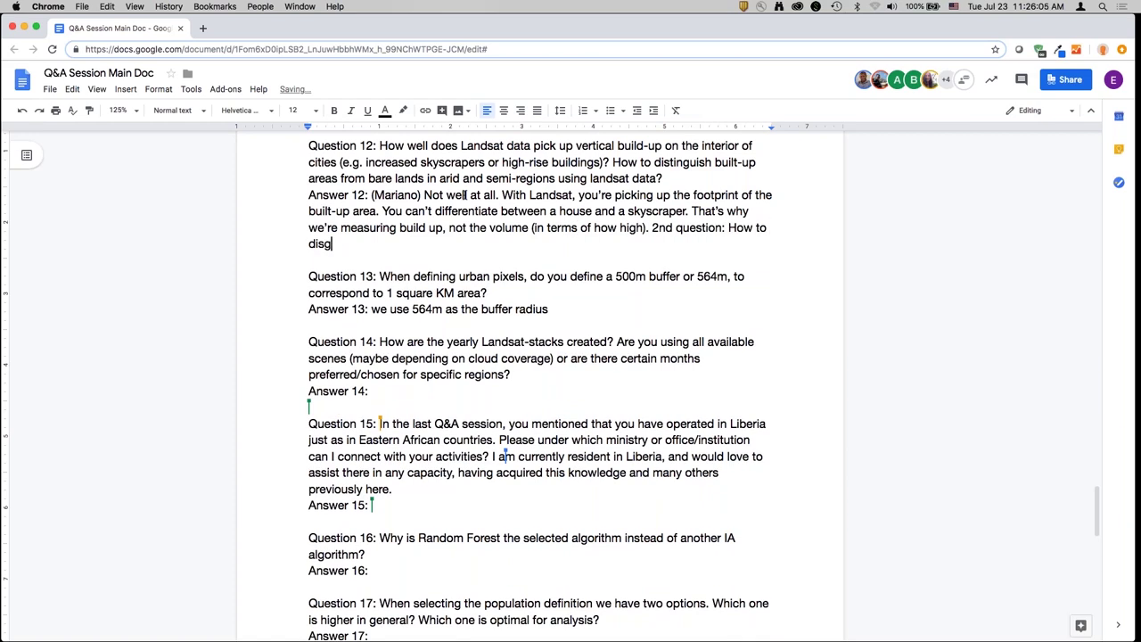
- Replace the false start with the first point: built-up areas keep a constant signature
key("shift+alt+Left")
key("shift+alt+Left")
key("shift+alt+Left")
key("BackSpace")
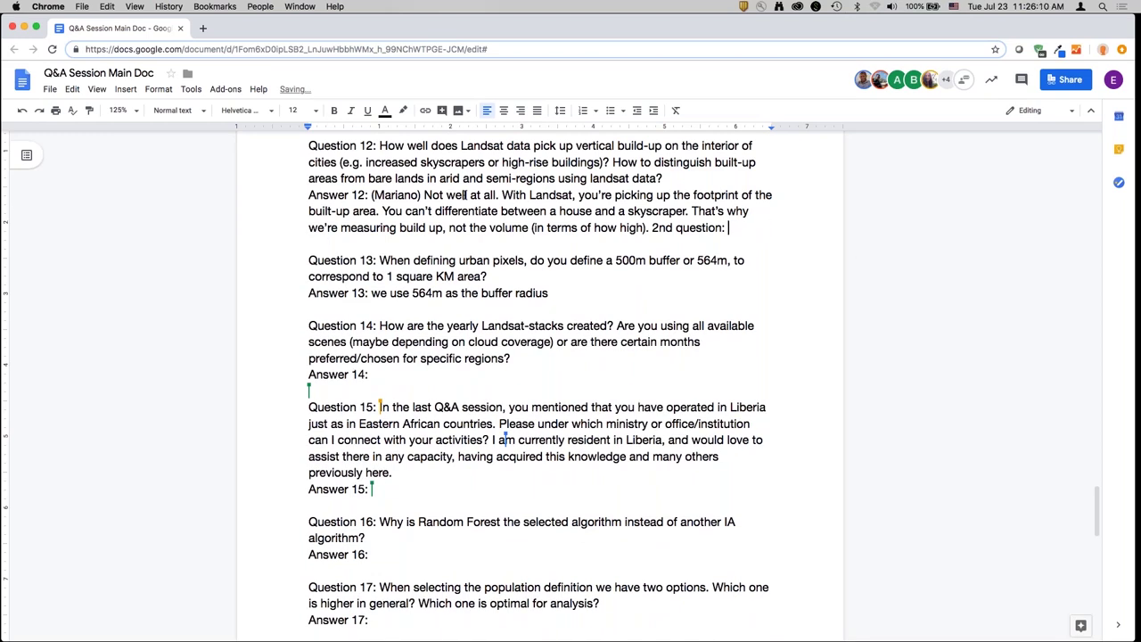
type("there's 2 th")
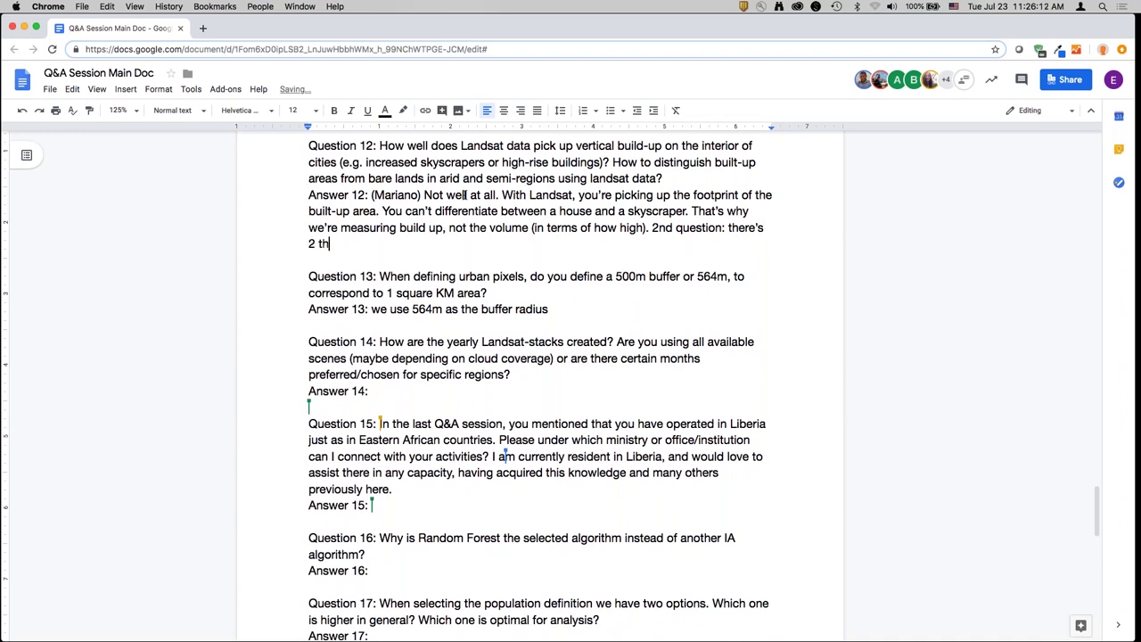
type("ings here we're doing. First")
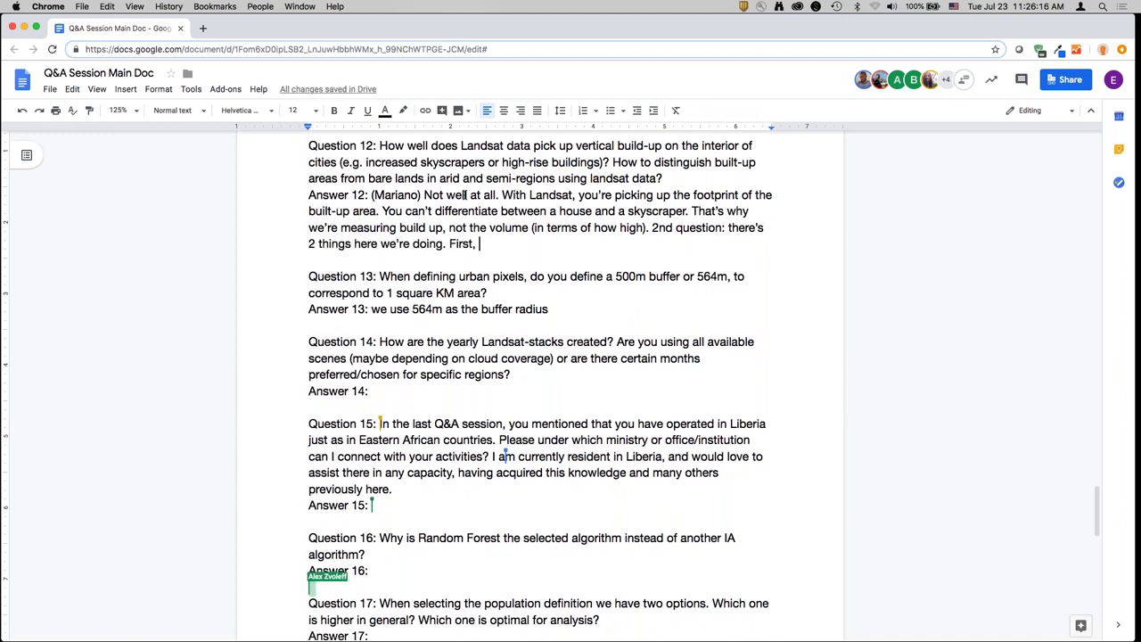
type(", buil")
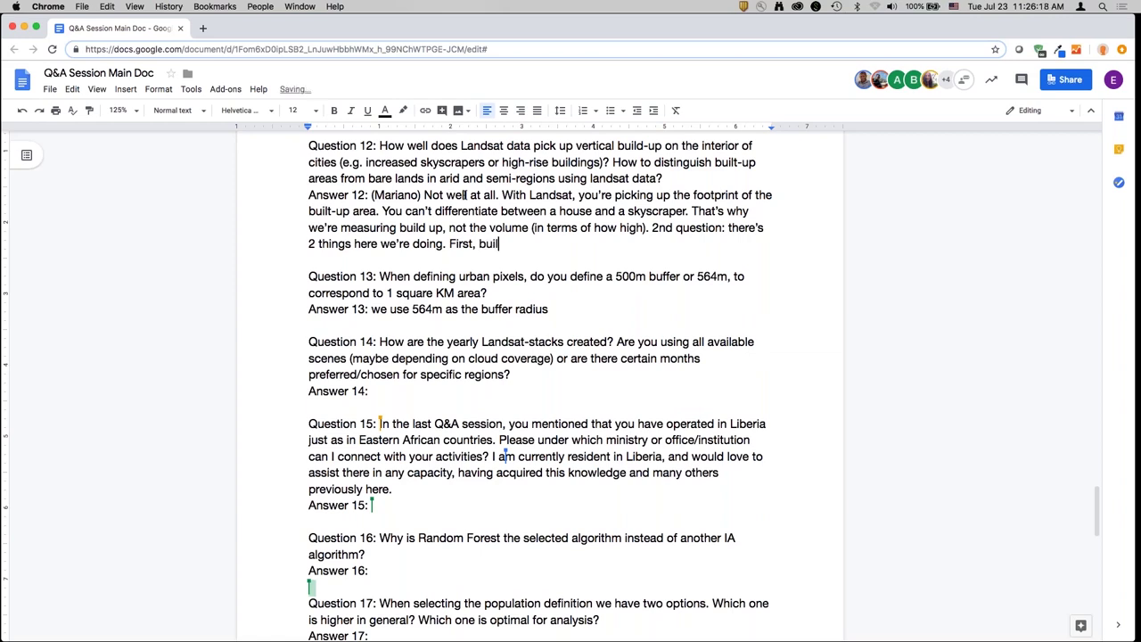
type("t-up areas have a constant signature throu")
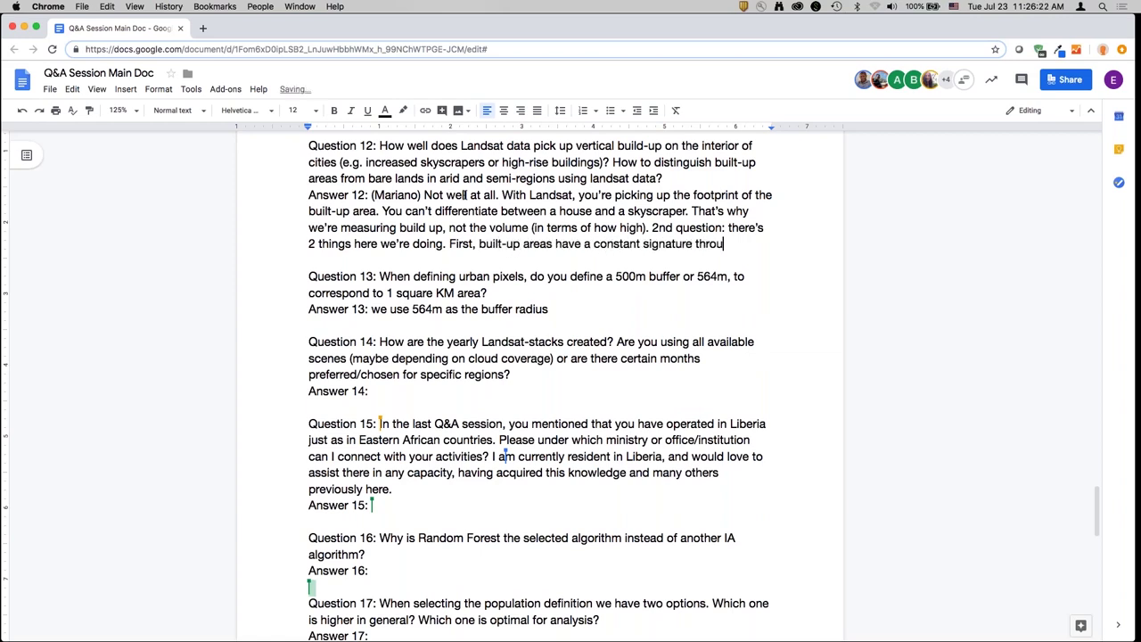
type("gh tout the year")
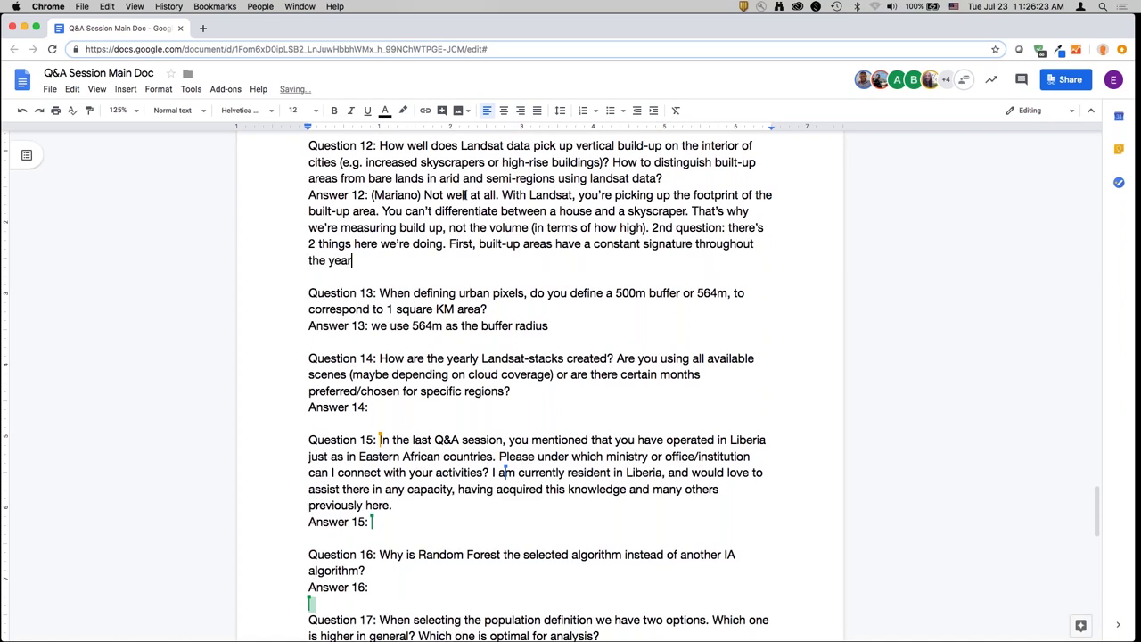
type(". It doesn't really chang")
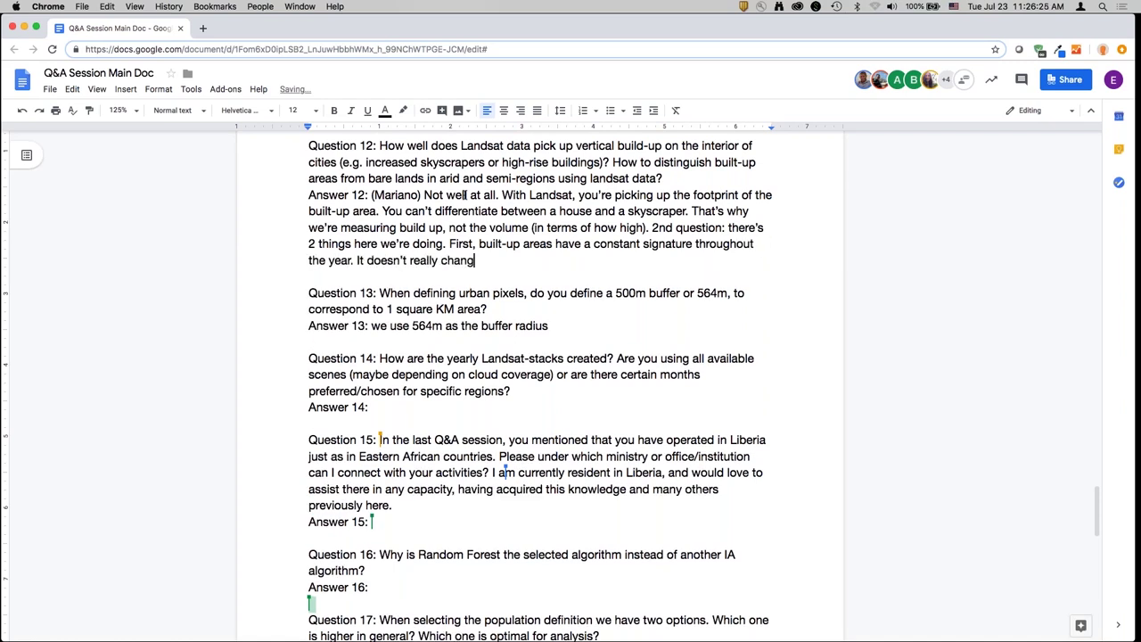
type("e. Throughout the ")
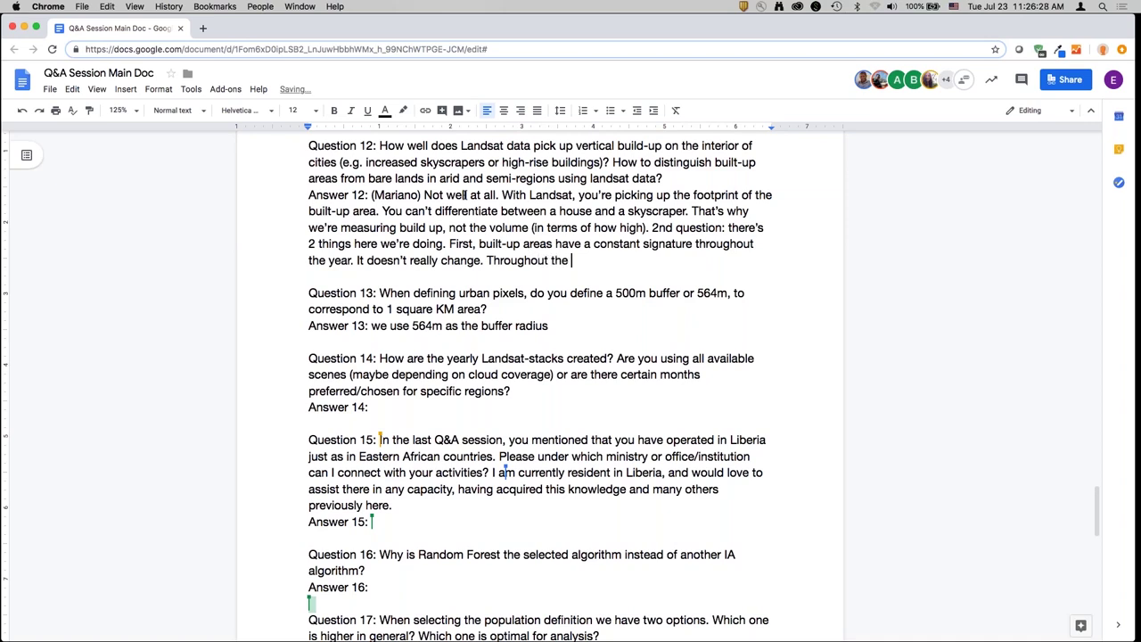
type("seasons it's always ")
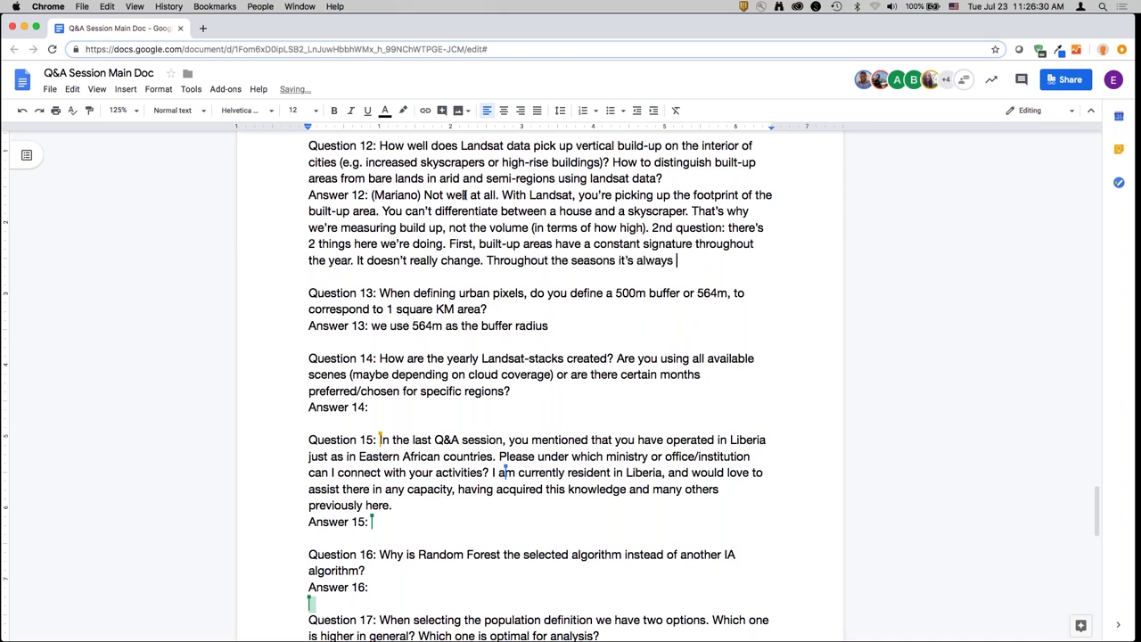
type("the same. In areas where the")
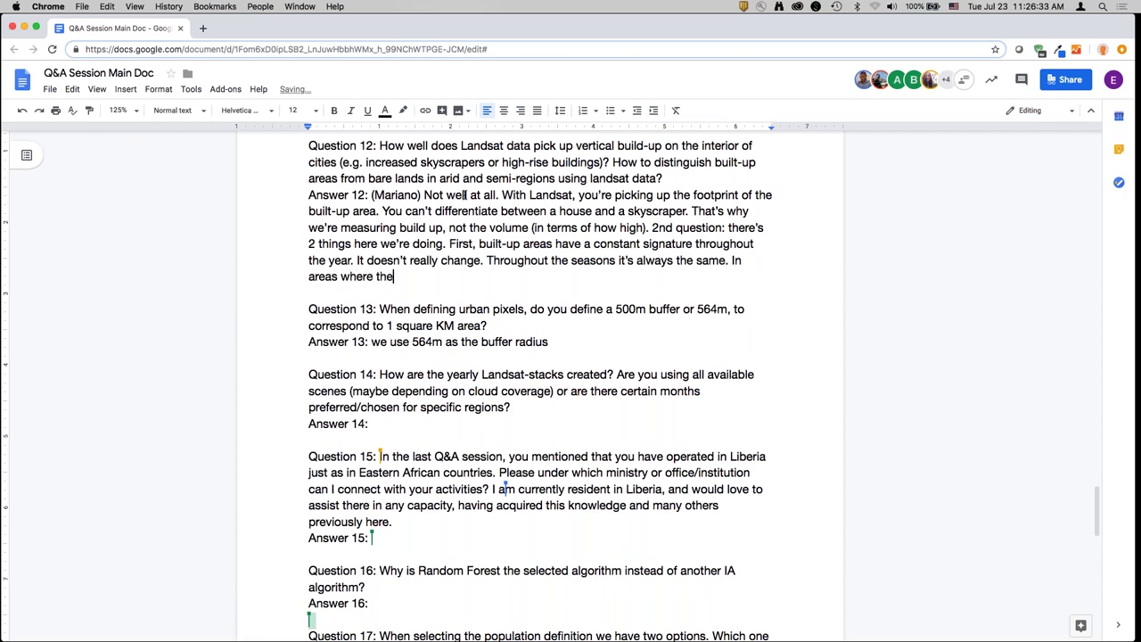
type("re's bare lands, it's bare but th")
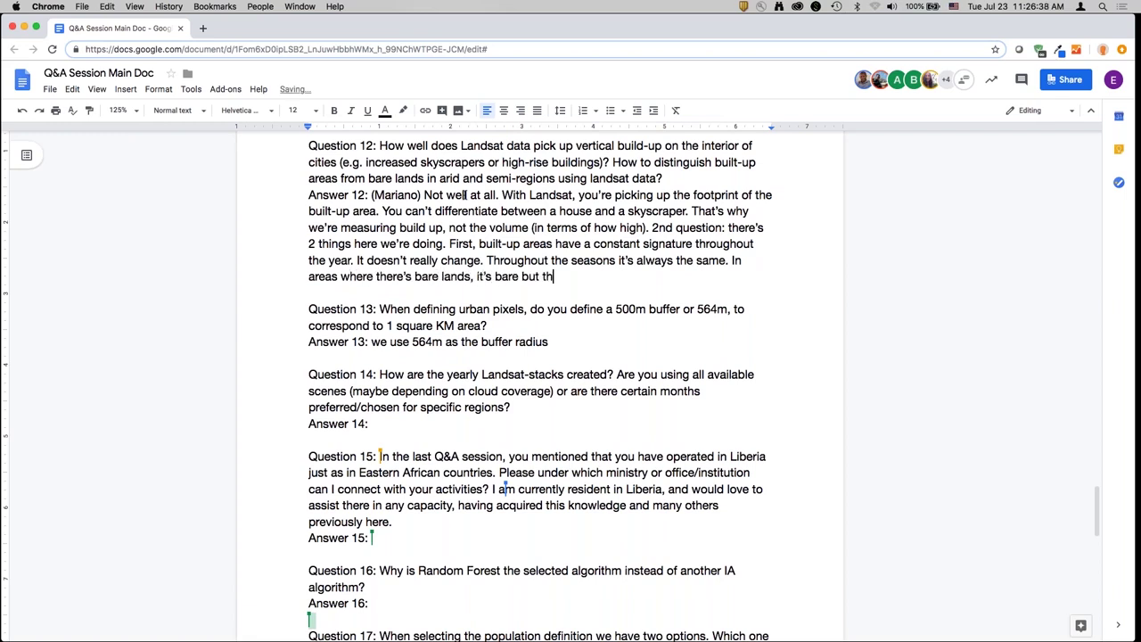
type("ere is some vegetatio")
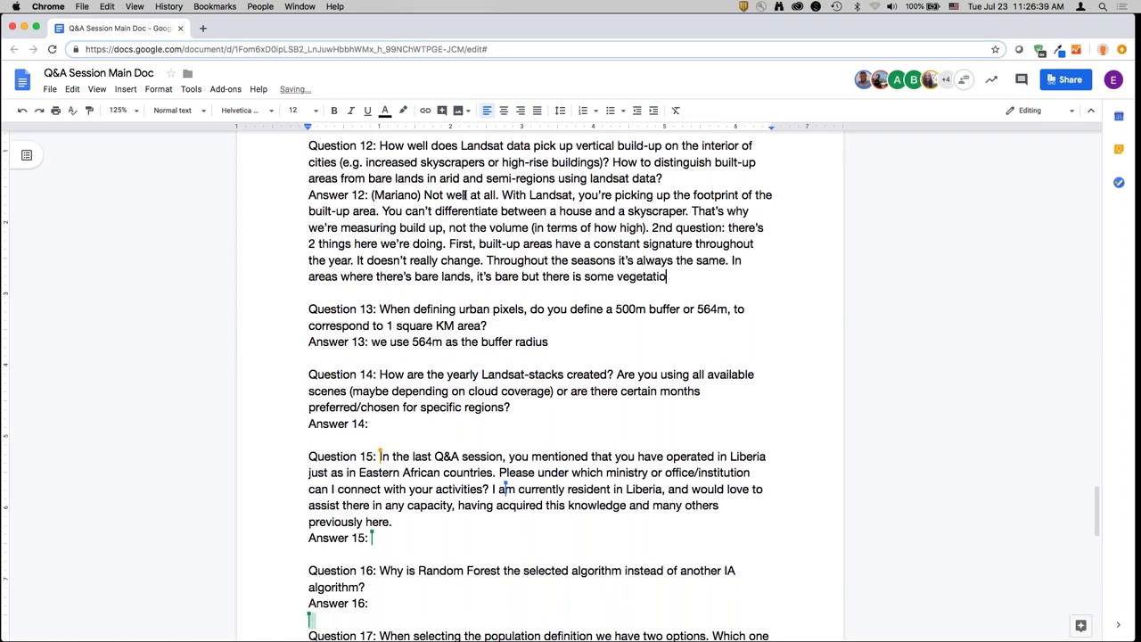
type("n, changes in humidi")
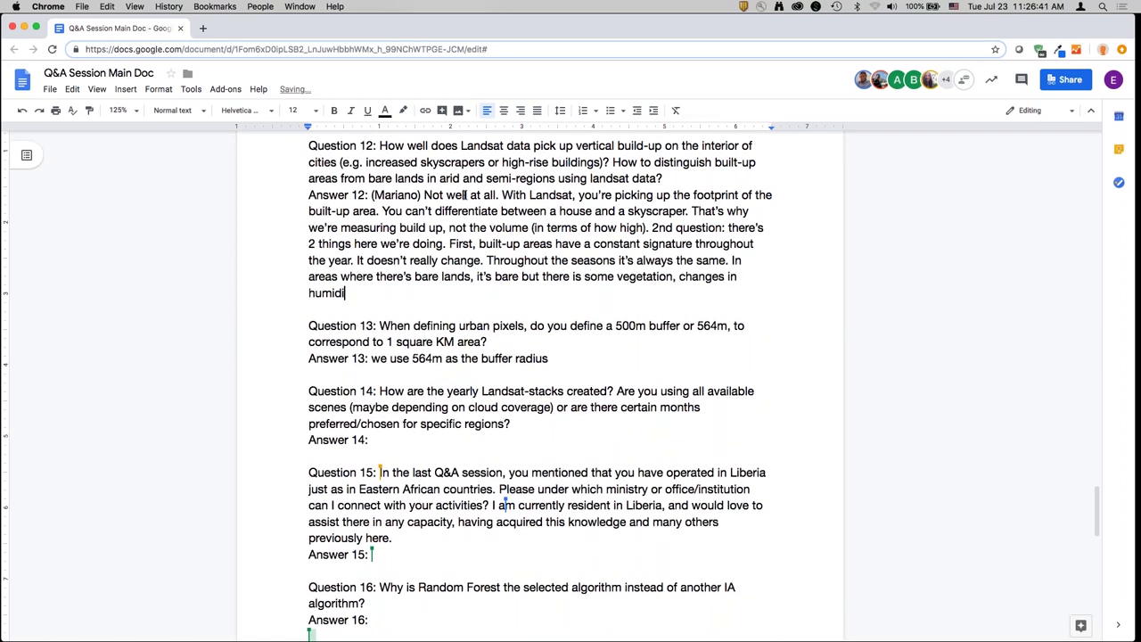
type("ty w")
type("when ")
type("it rains, so there ")
type("is ")
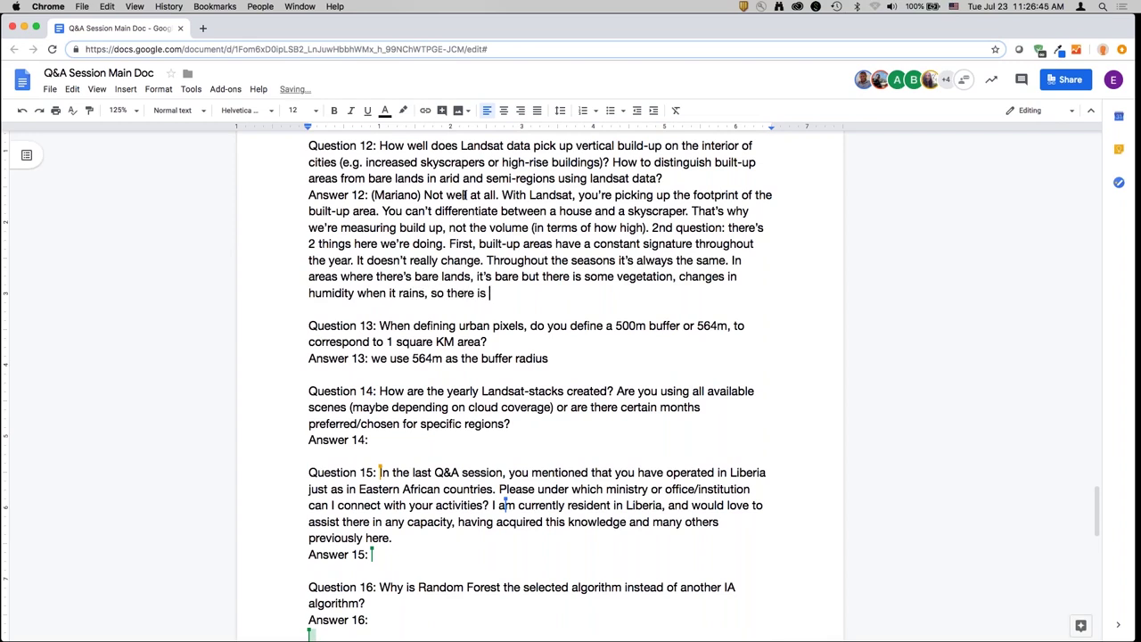
type("variability. So wh")
- Explain time-series band medians and variability, rain on bare ground, and nighttime lights as final control
key("BackSpace")
type("e're trying to capture ")
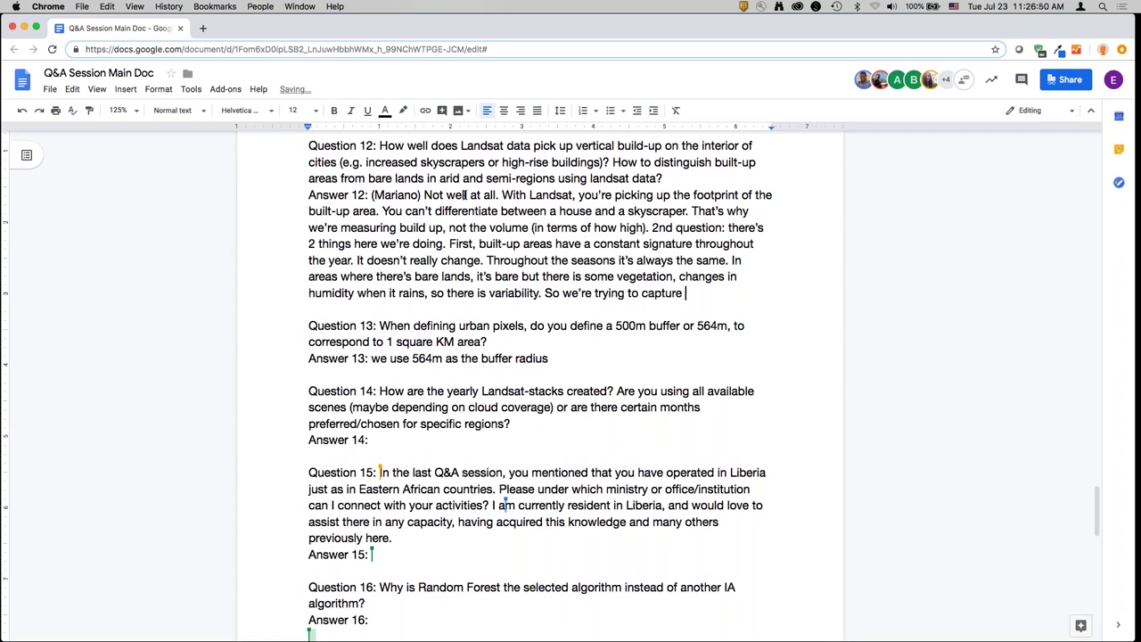
type("those characteristi")
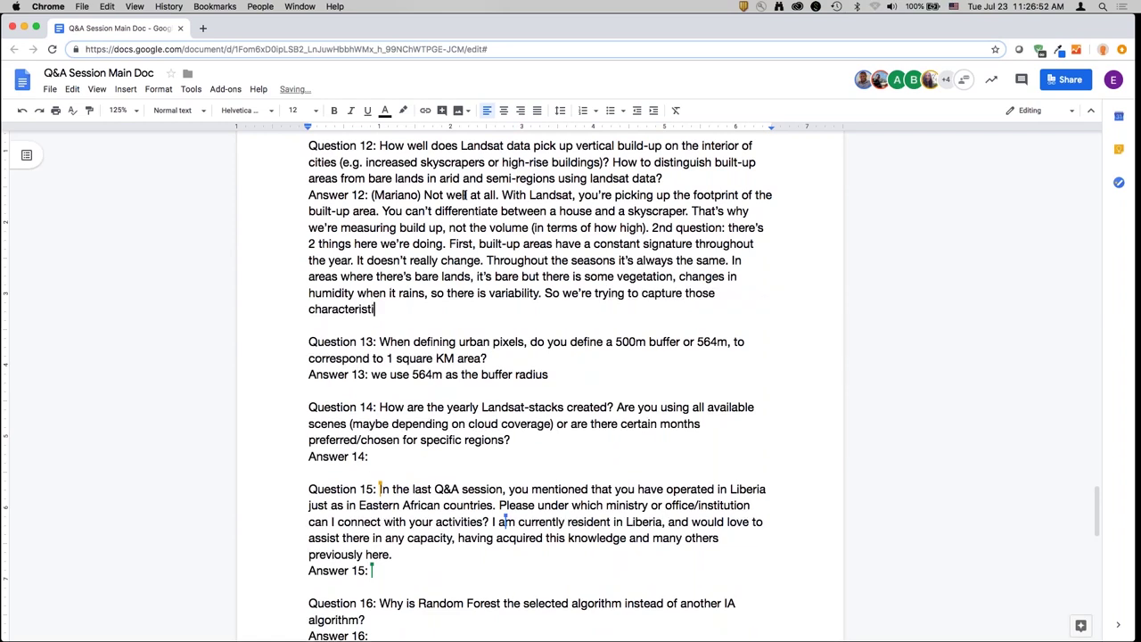
type("cs by using statisti")
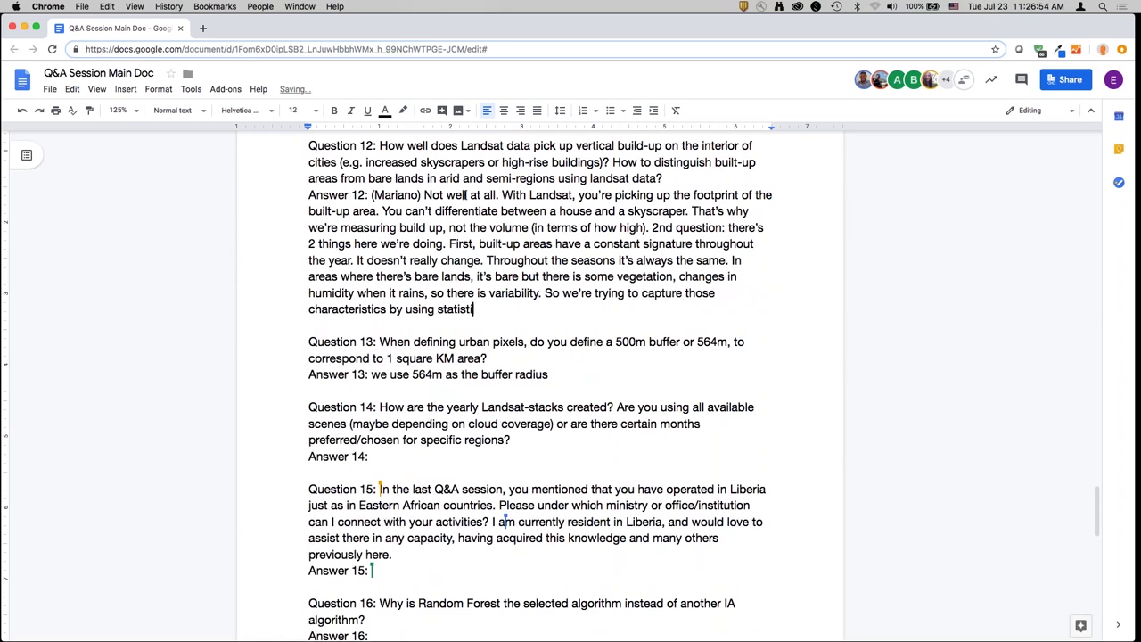
type("cs of time series by reflectance of time ")
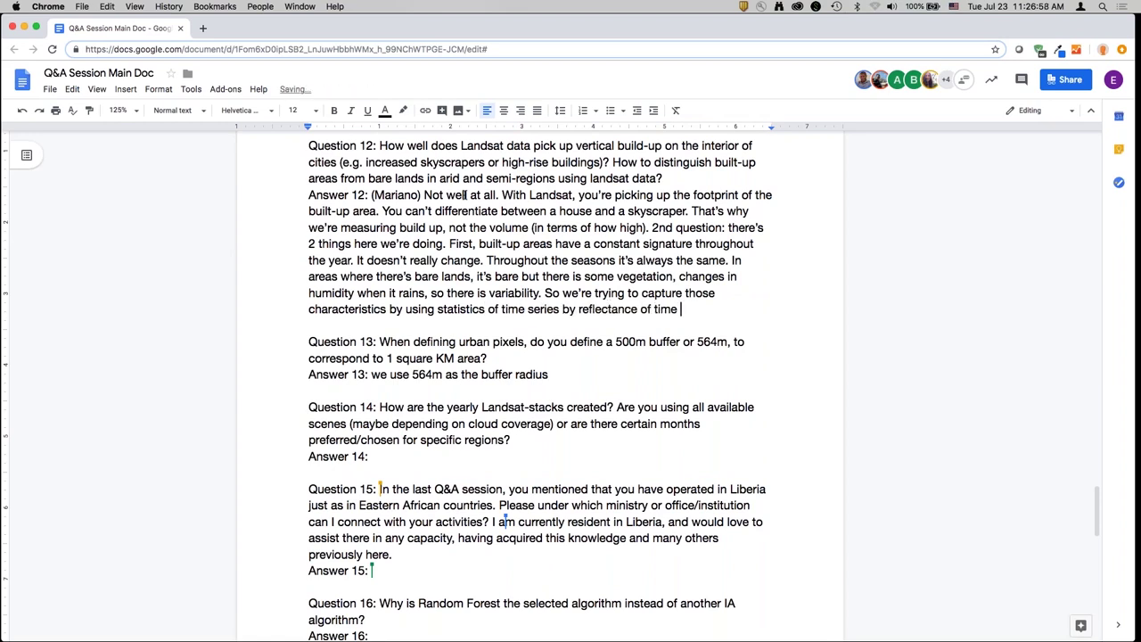
type("series over time.")
key("Return")
type("Usi")
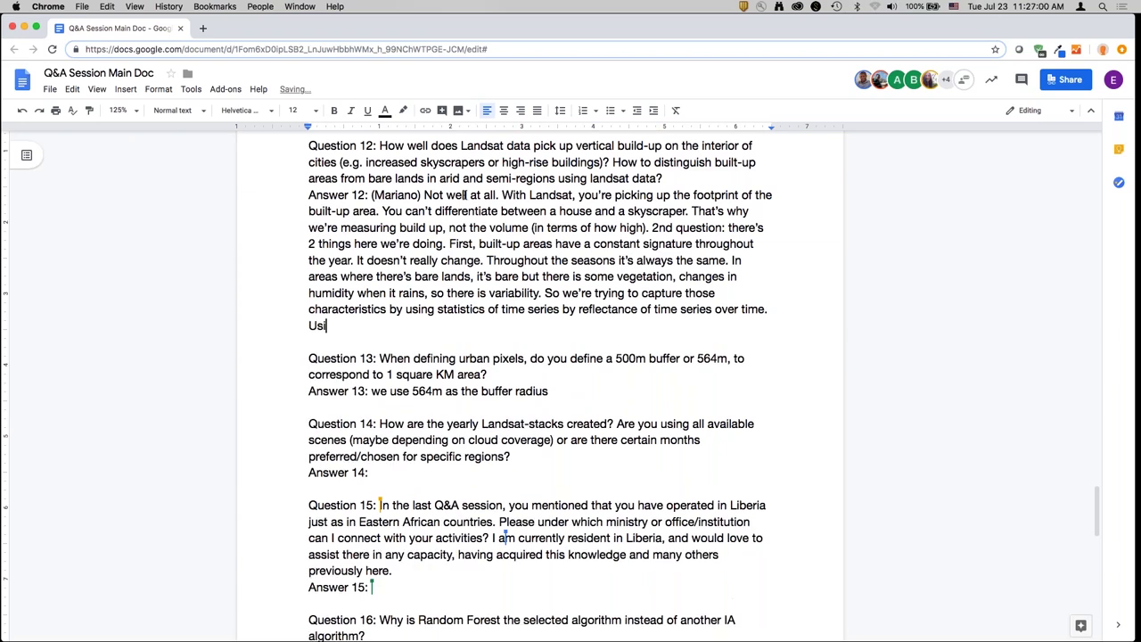
type("ng median of each bands")
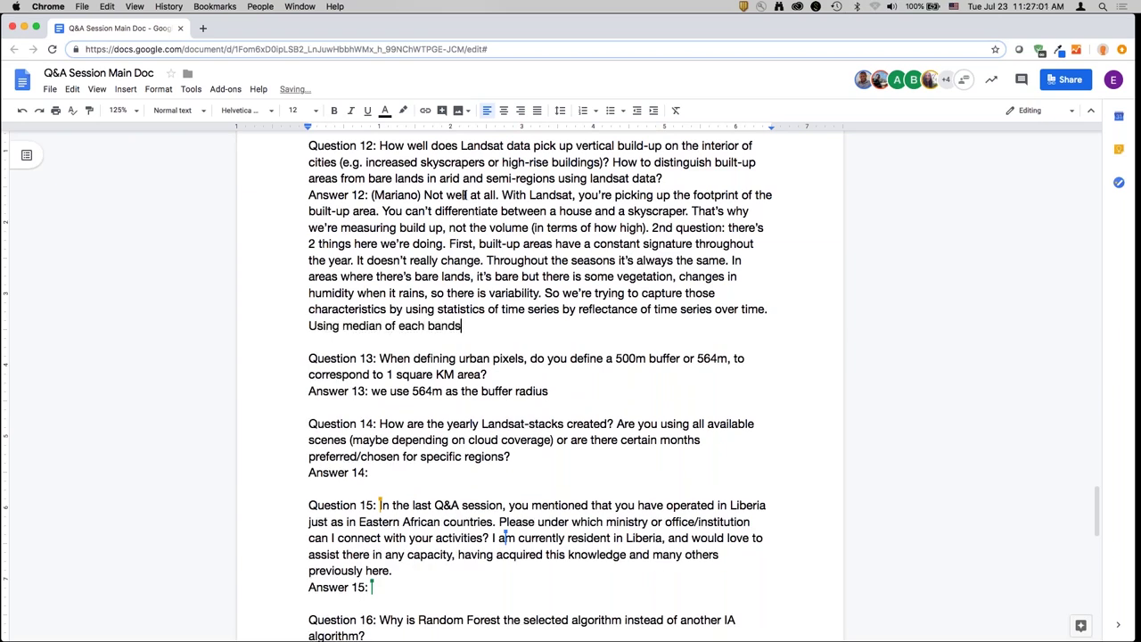
type(", and including variability over t")
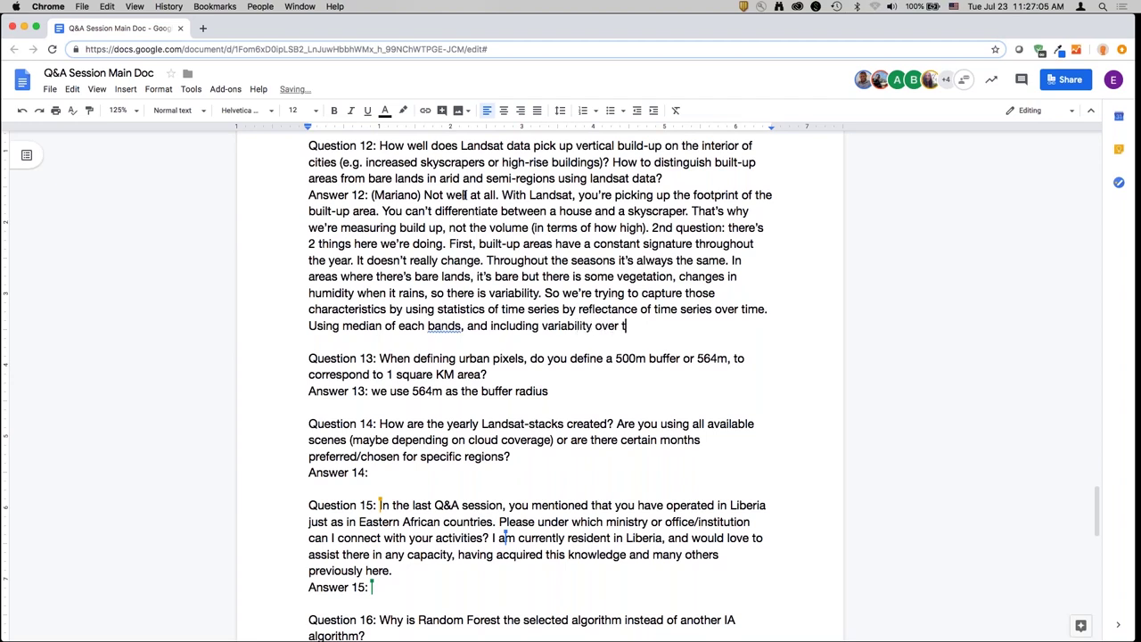
type("ime. If ubi")
key("BackSpace")
key("BackSpace")
key("BackSpace")
type("build up is contanc")
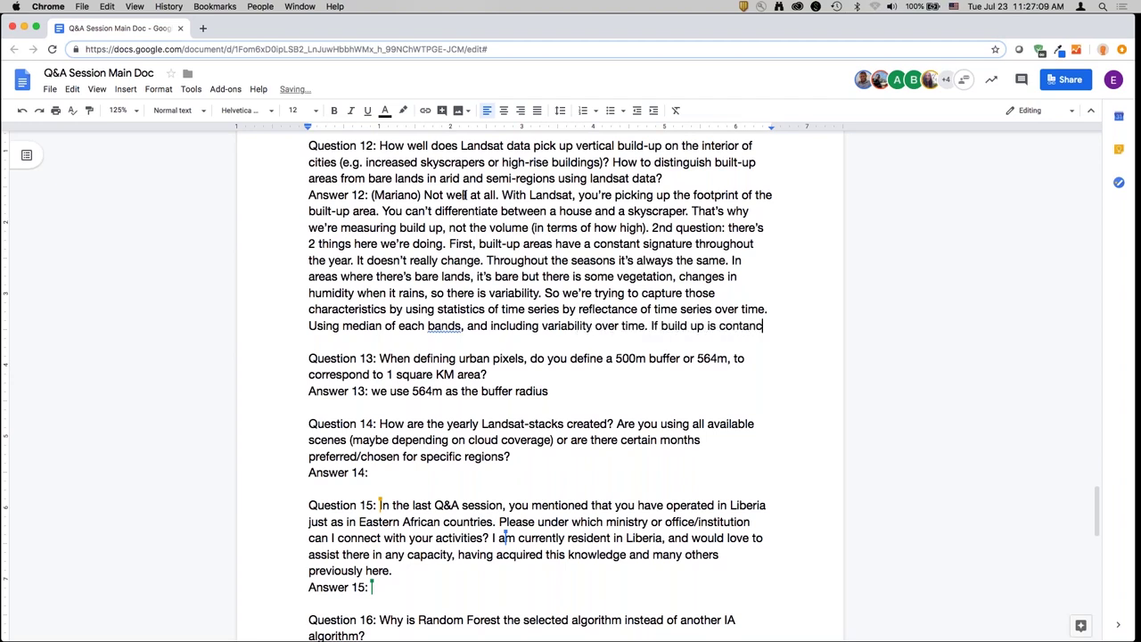
key("BackSpace")
key("BackSpace")
type("ant, there will be var")
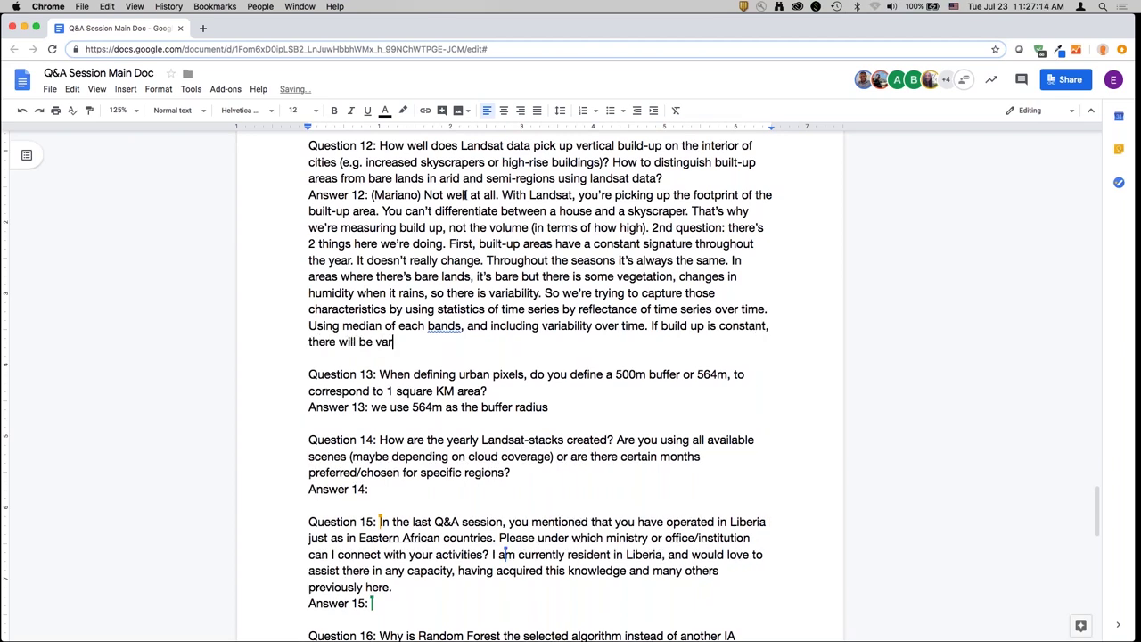
type("iability when it rain")
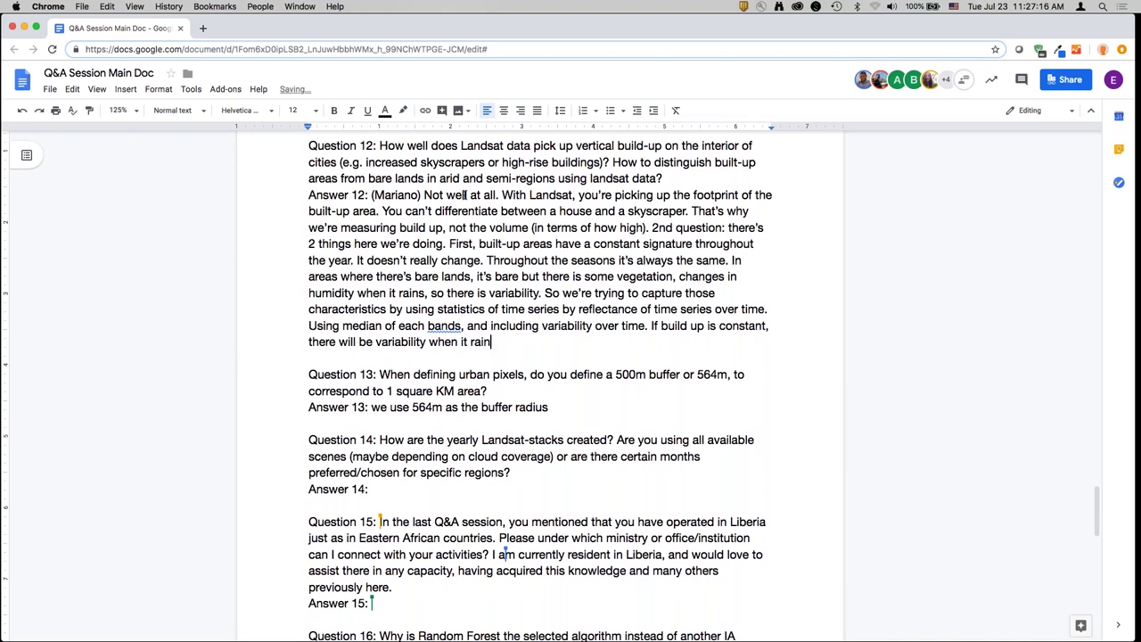
type("s on bare ground. Where")
key("BackSpace")
key("BackSpace")
key("BackSpace")
type("That is when we're bui")
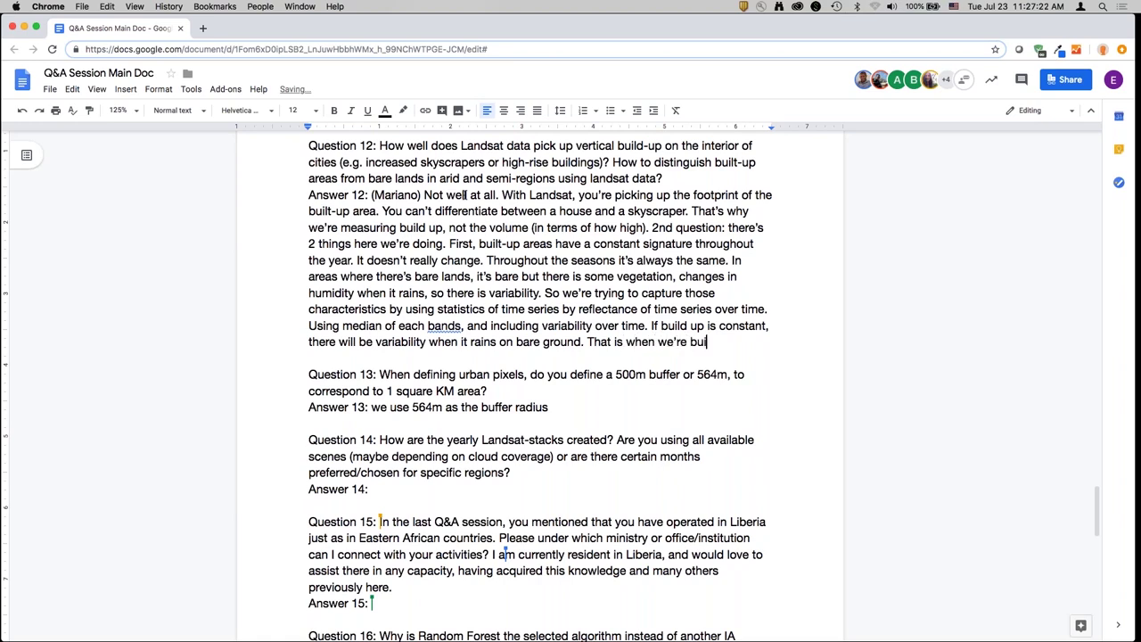
type("lding and training the mode")
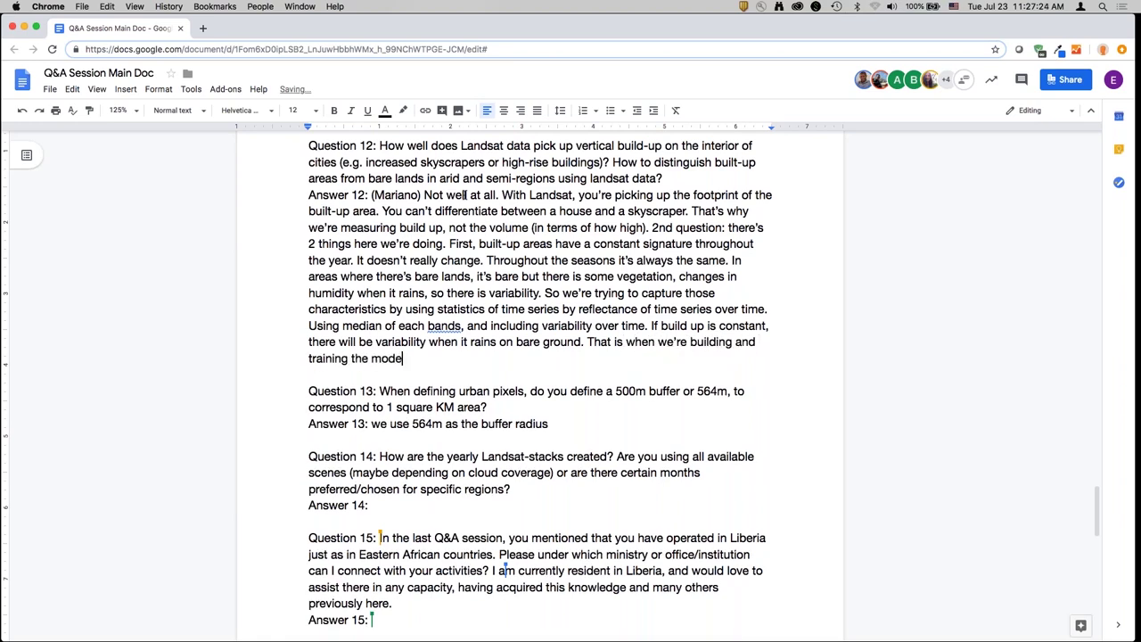
type("l. At the end, the last control is what you're doing ")
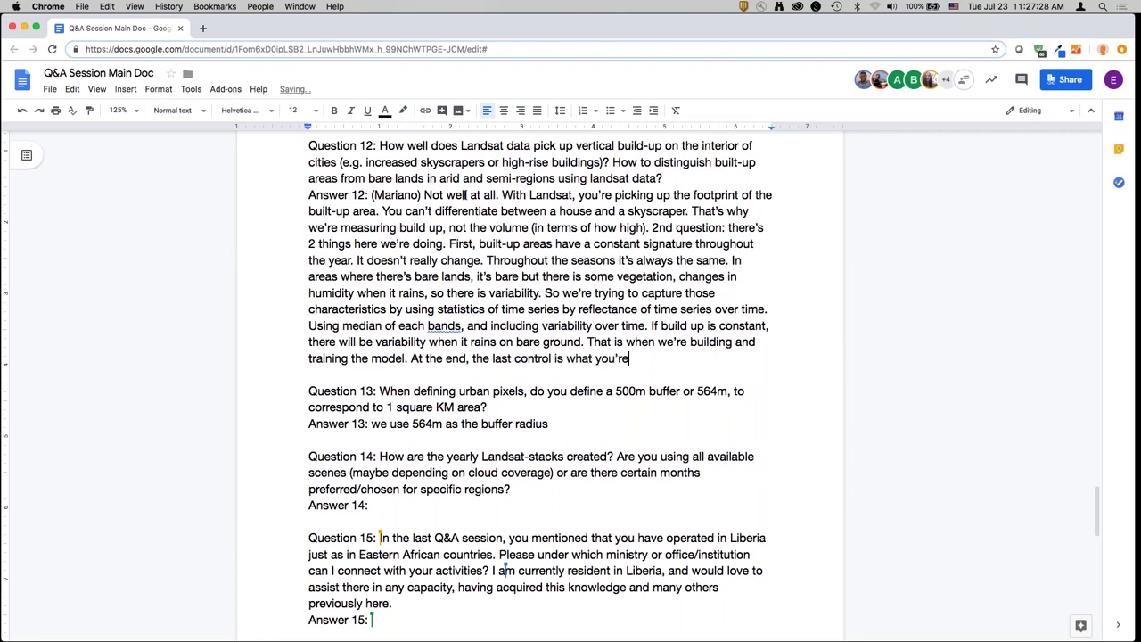
type("in the urban mappe")
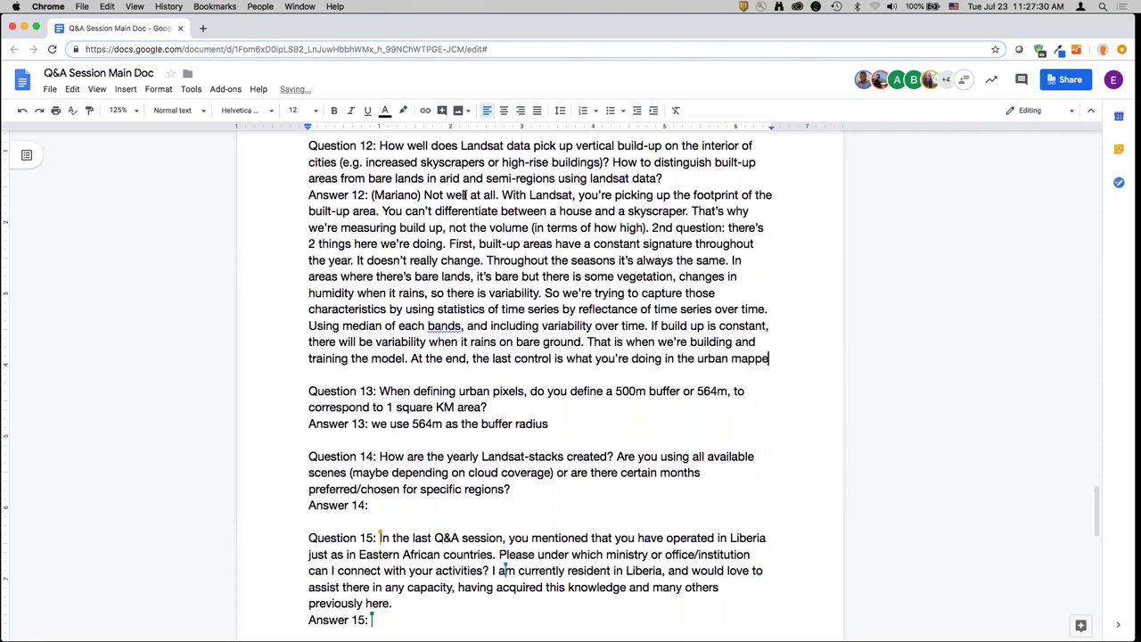
type("r - using the night")
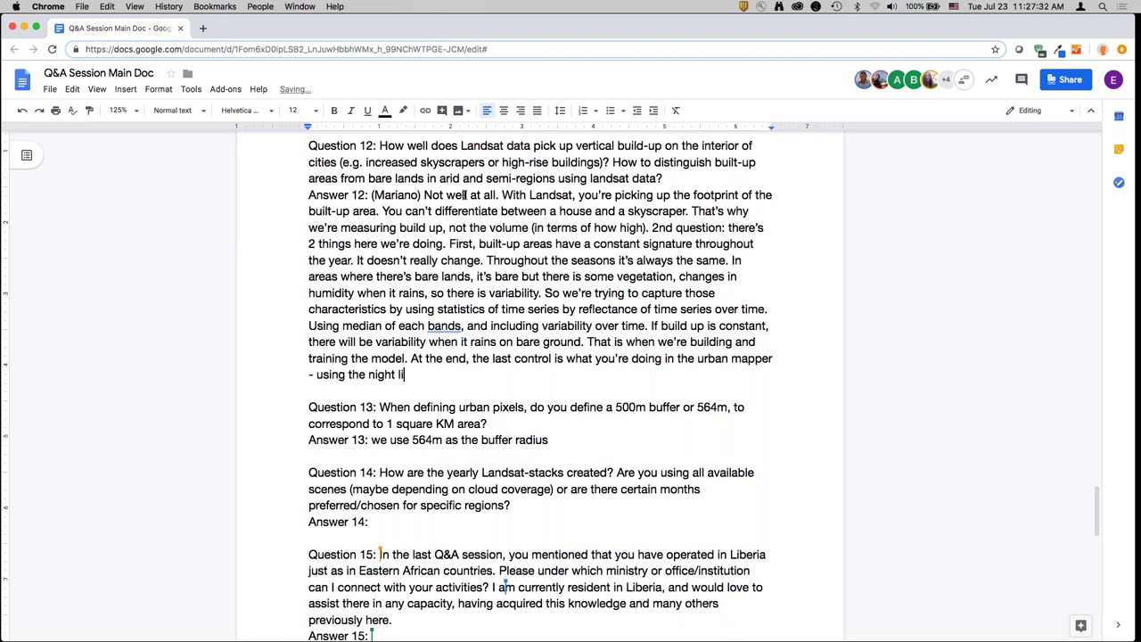
type("time lights. That's the final control t")
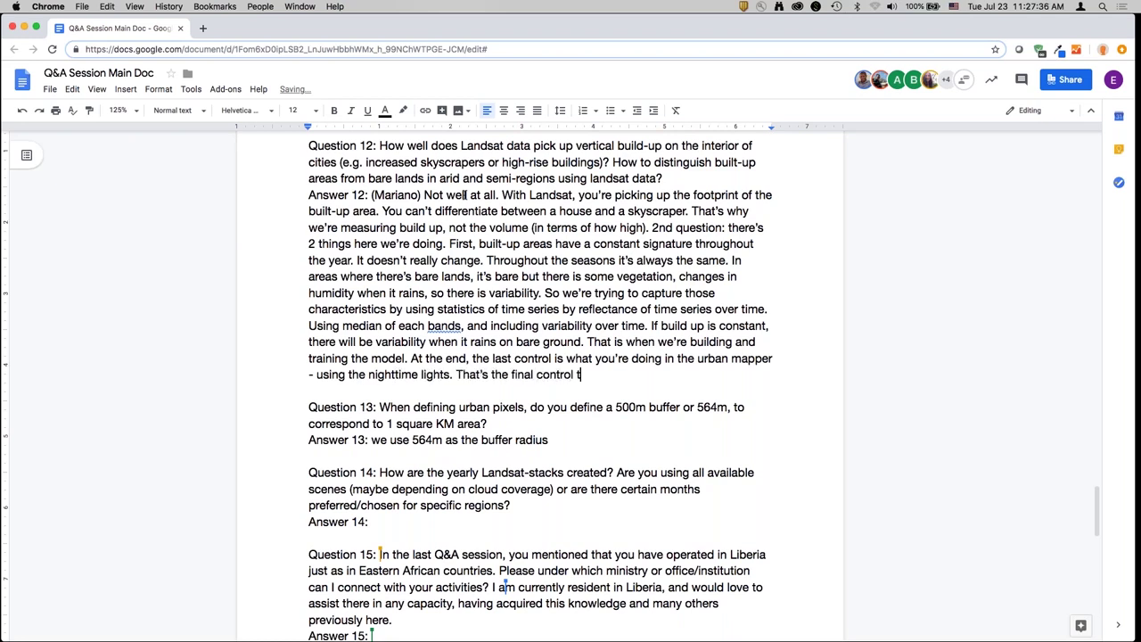
type("o differentiate a")
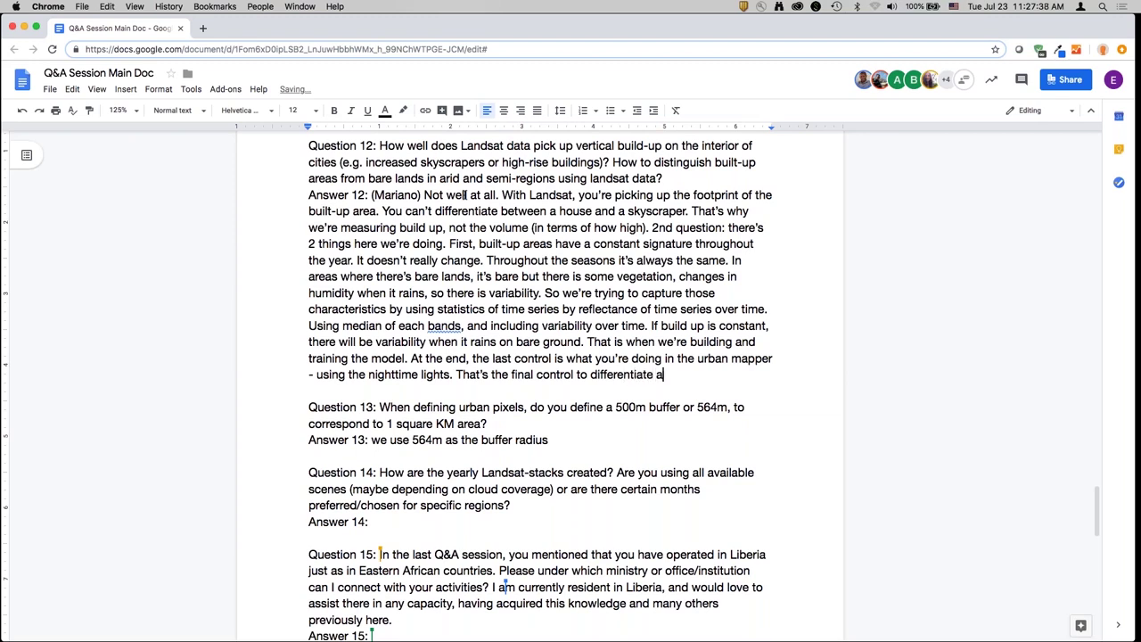
- Add that unlit mountaintops get filtered out and parameters must be set per city boundary
key("BackSpace")
type("between the two areas. If you only use imp")
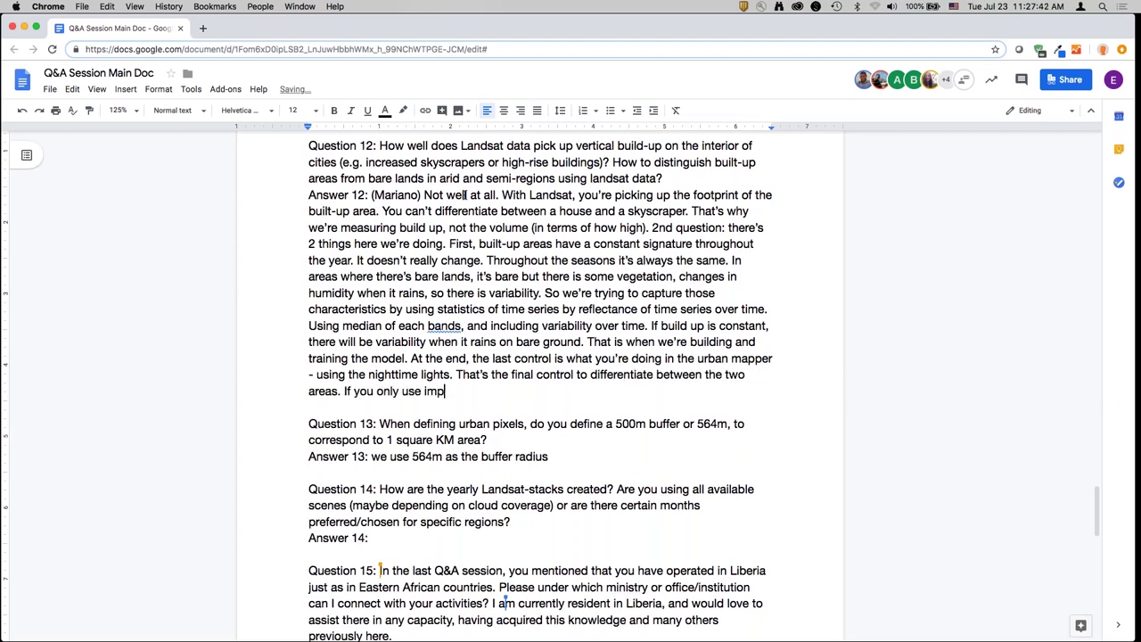
type("ervious surface, the tops of mountains ")
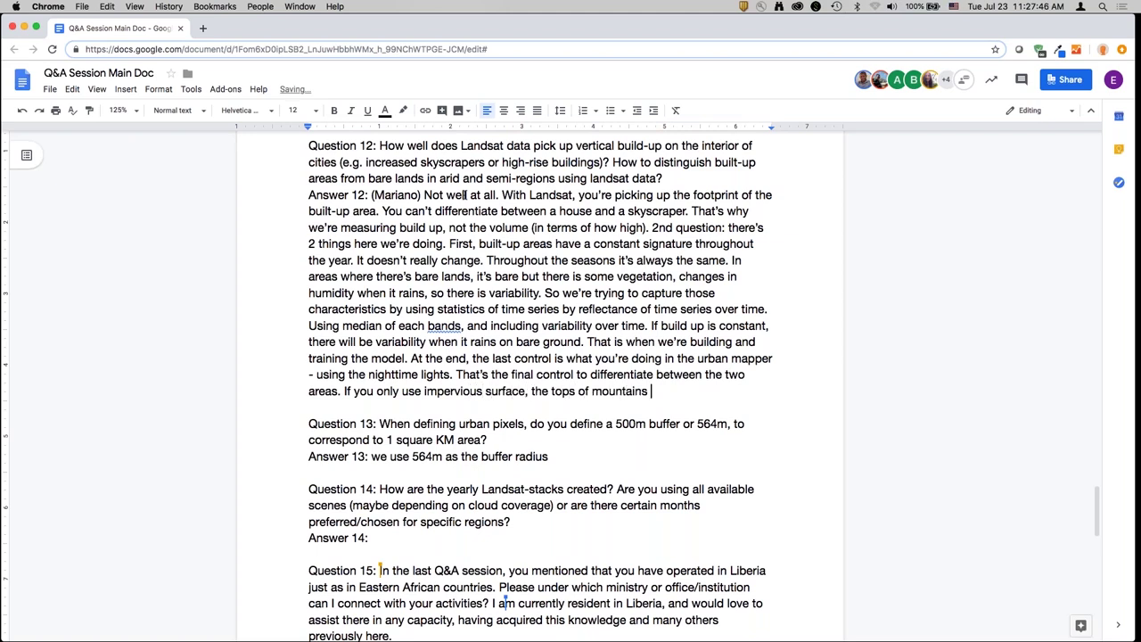
type("will come up")
type(" as im")
key("BackSpace")
key("BackSpace")
type("build up, but h")
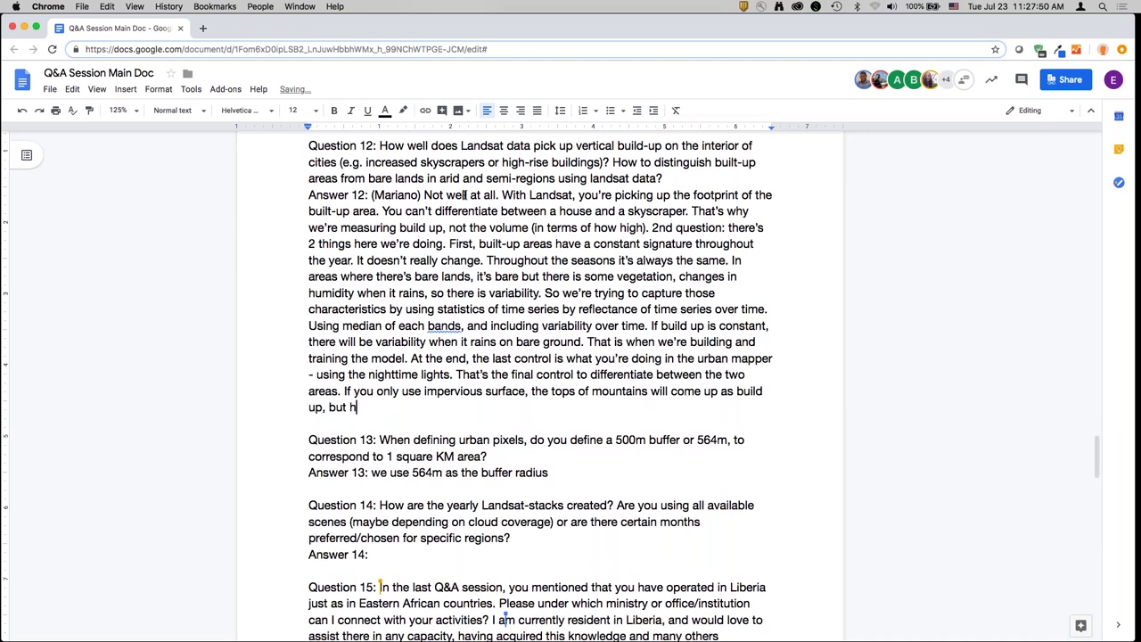
key("BackSpace")
type("these areas have no nighttime ")
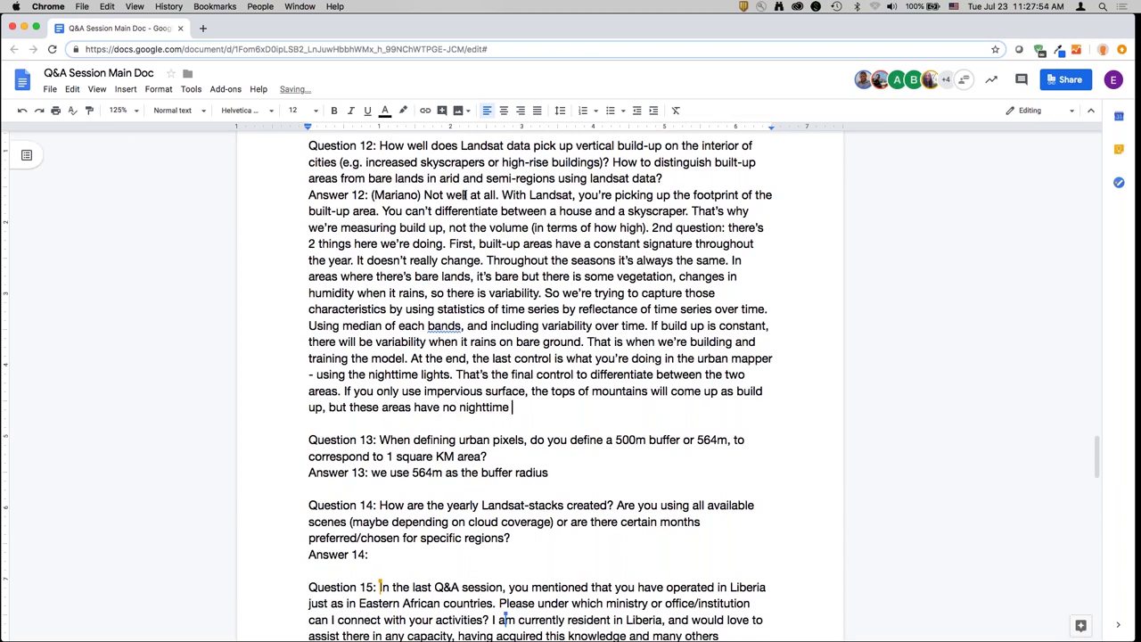
type("lights because no ")
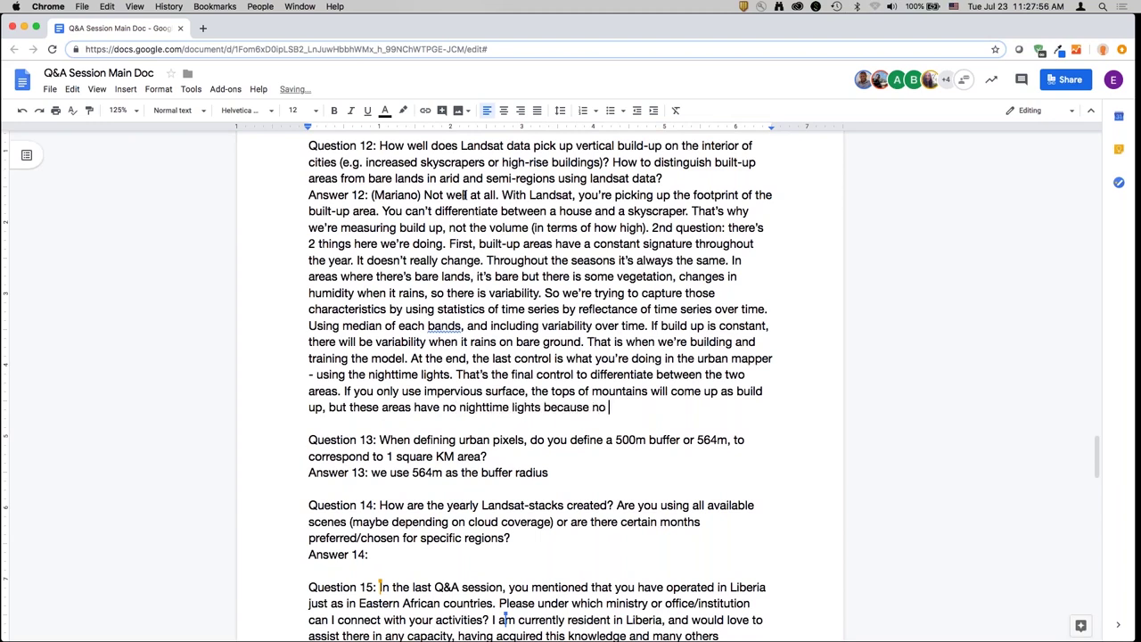
type("people live there. So we're")
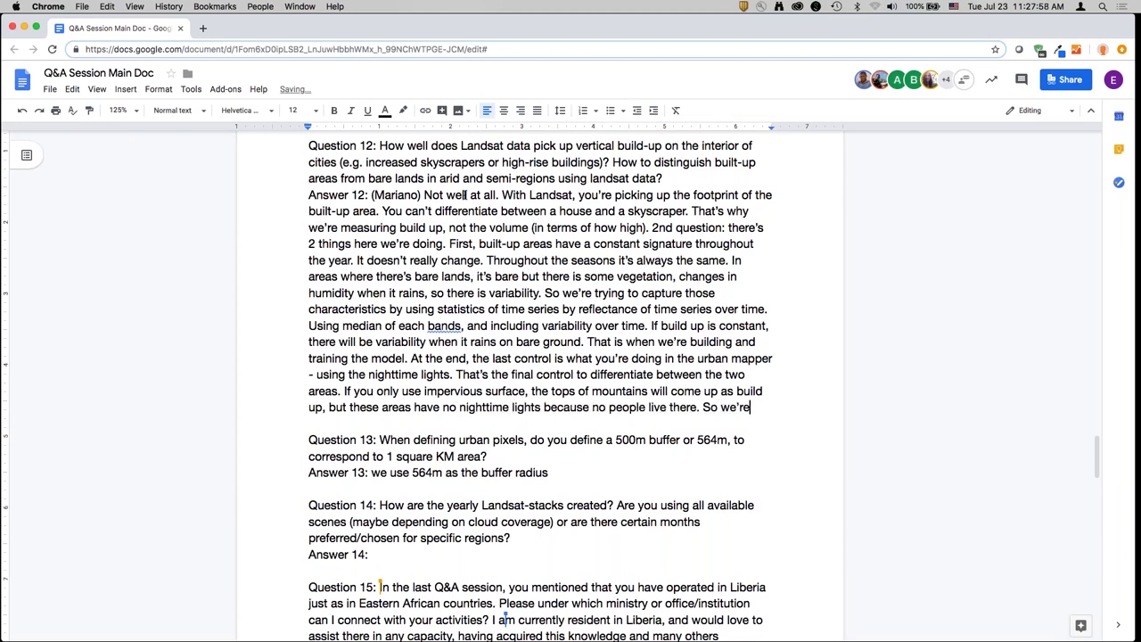
type(" using that to filter out thos")
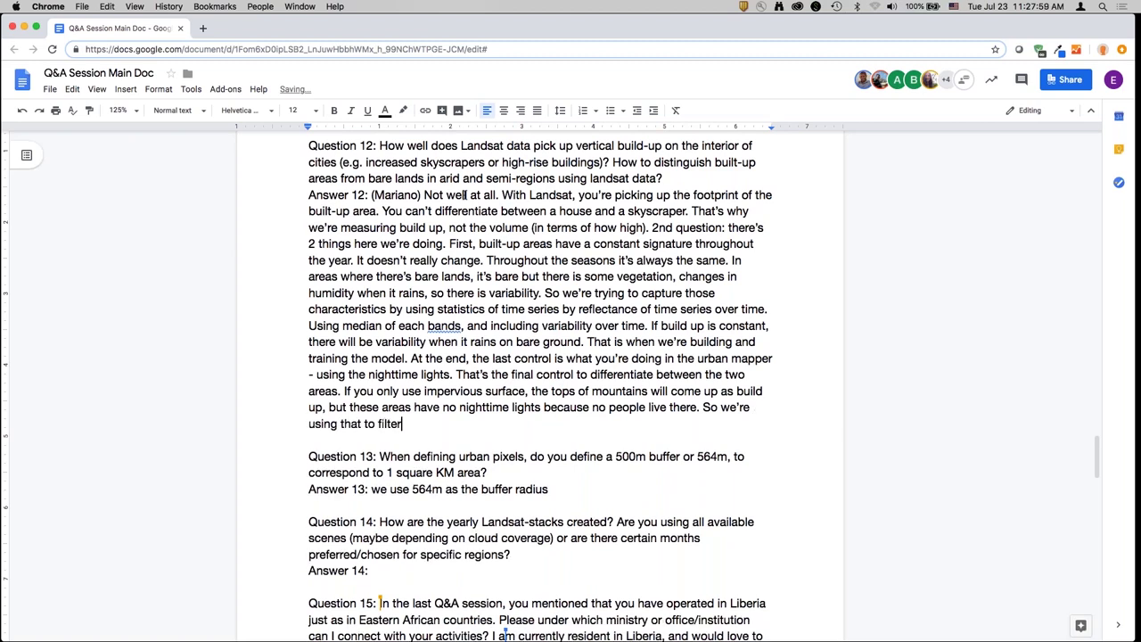
key("BackSpace")
key("BackSpace")
key("BackSpace")
key("BackSpace")
type("and")
type("that to filter out and only look at ")
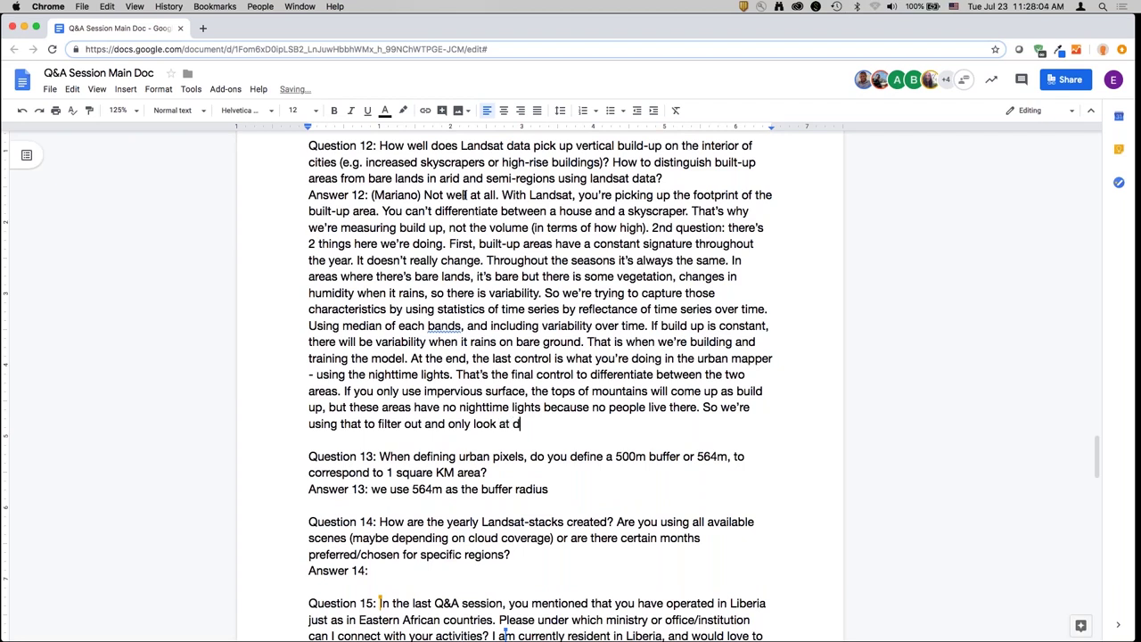
type("cities. You won't find one set of ")
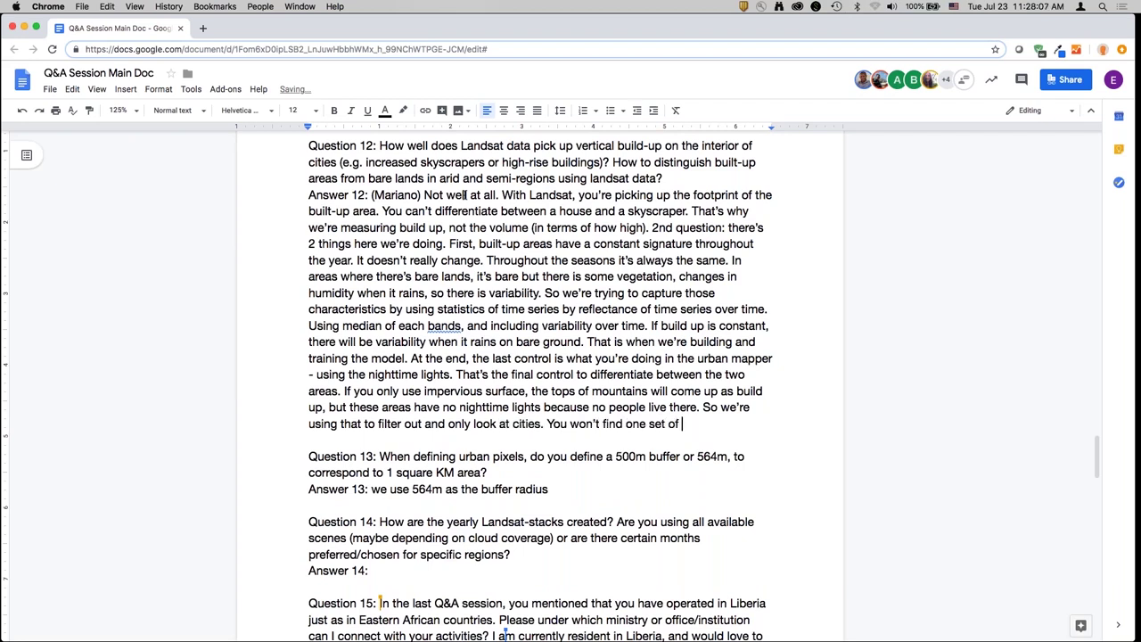
type("parameters that work for globe ")
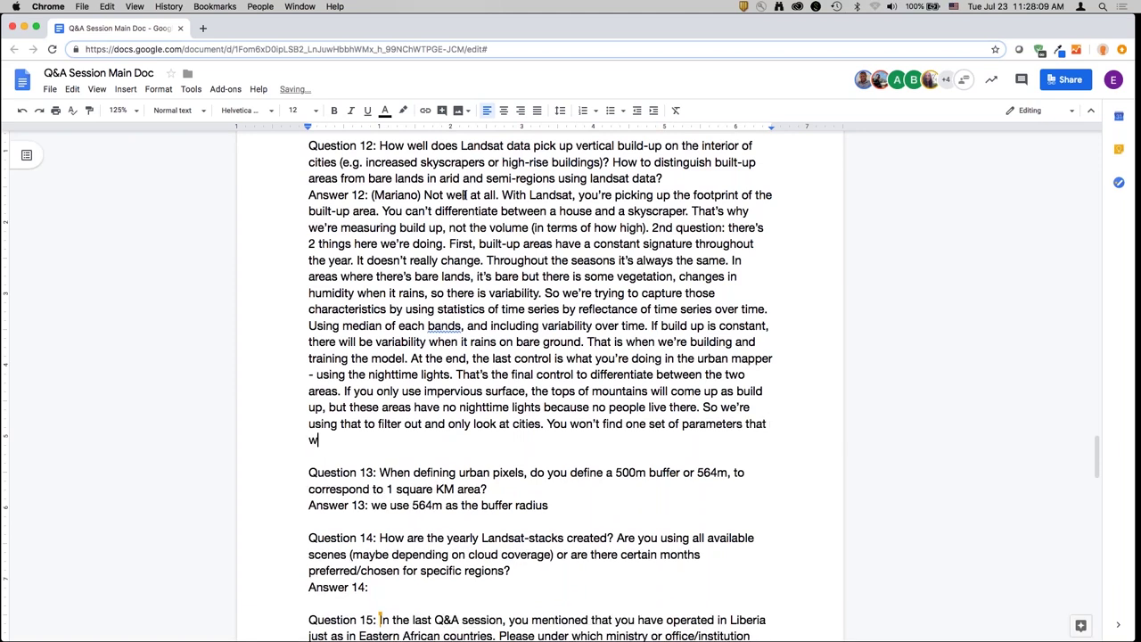
type("or country")
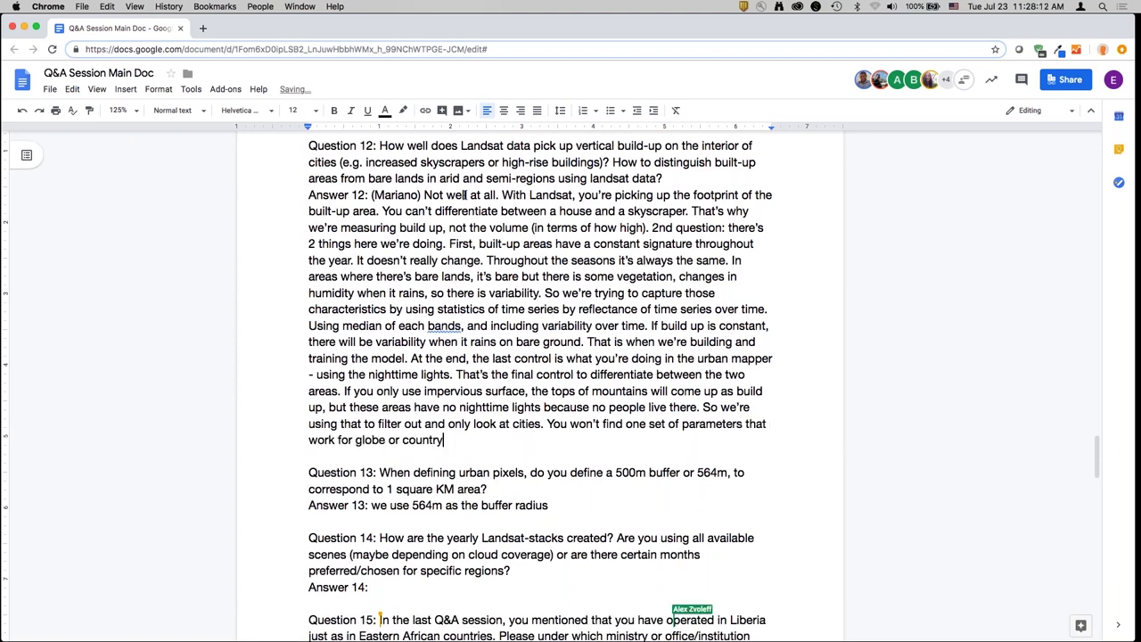
type(". You need to look at ")
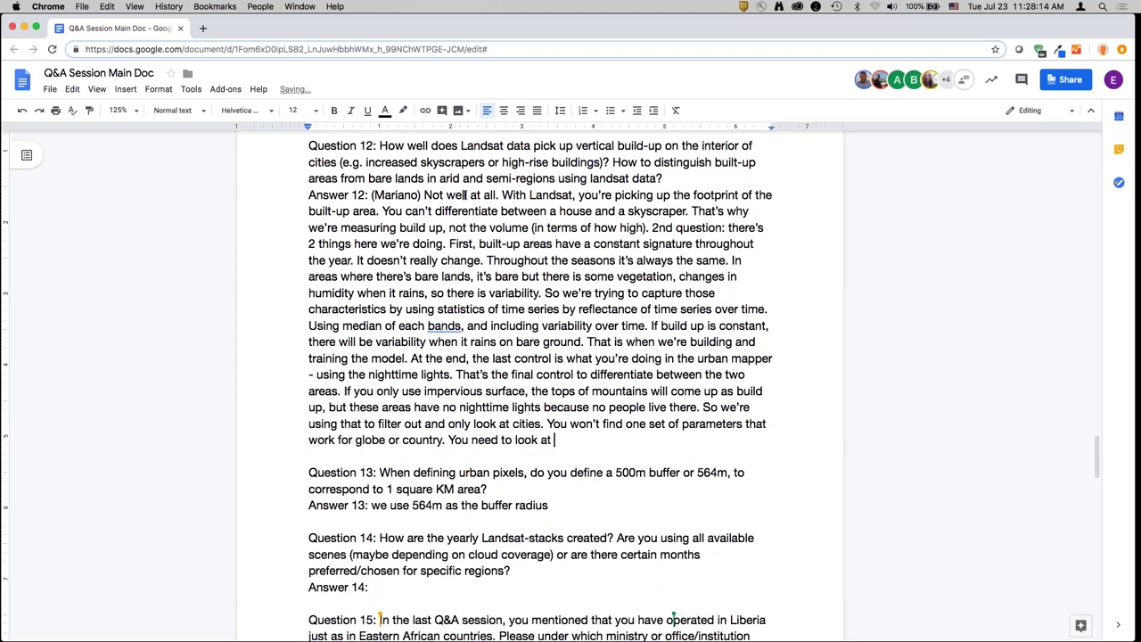
type("city-scale. ")
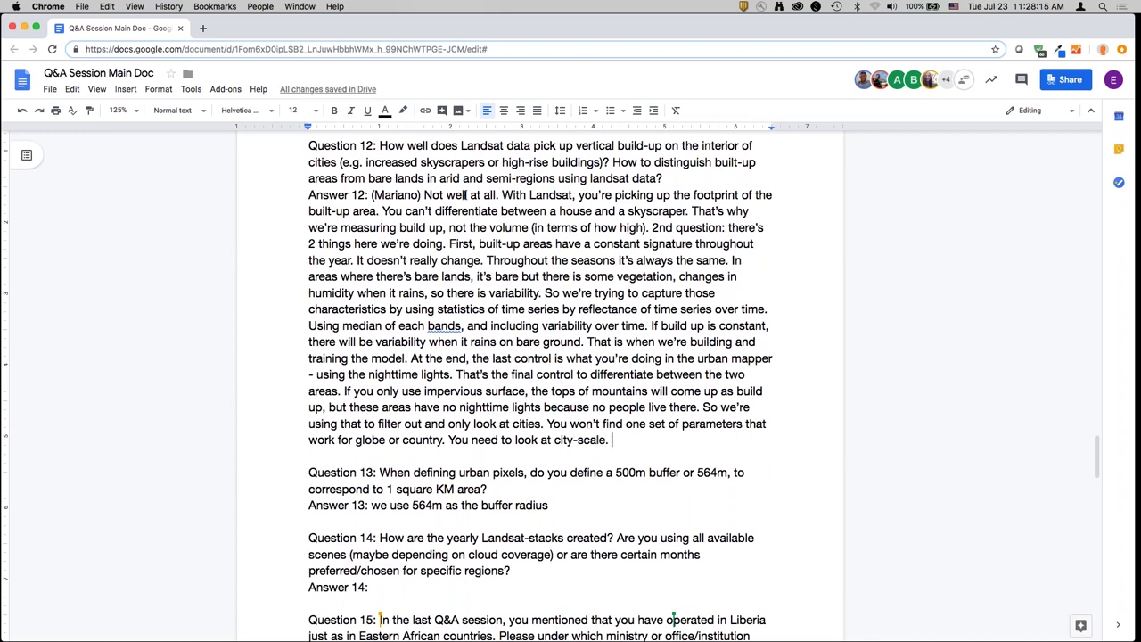
type("Define the p")
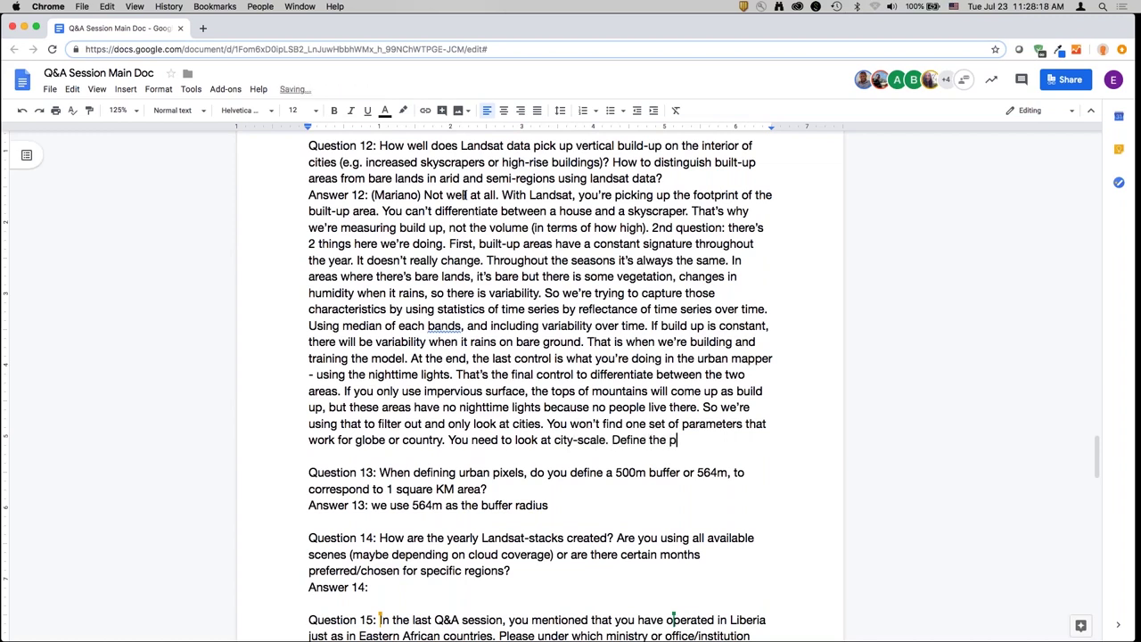
type("arameters that work well")
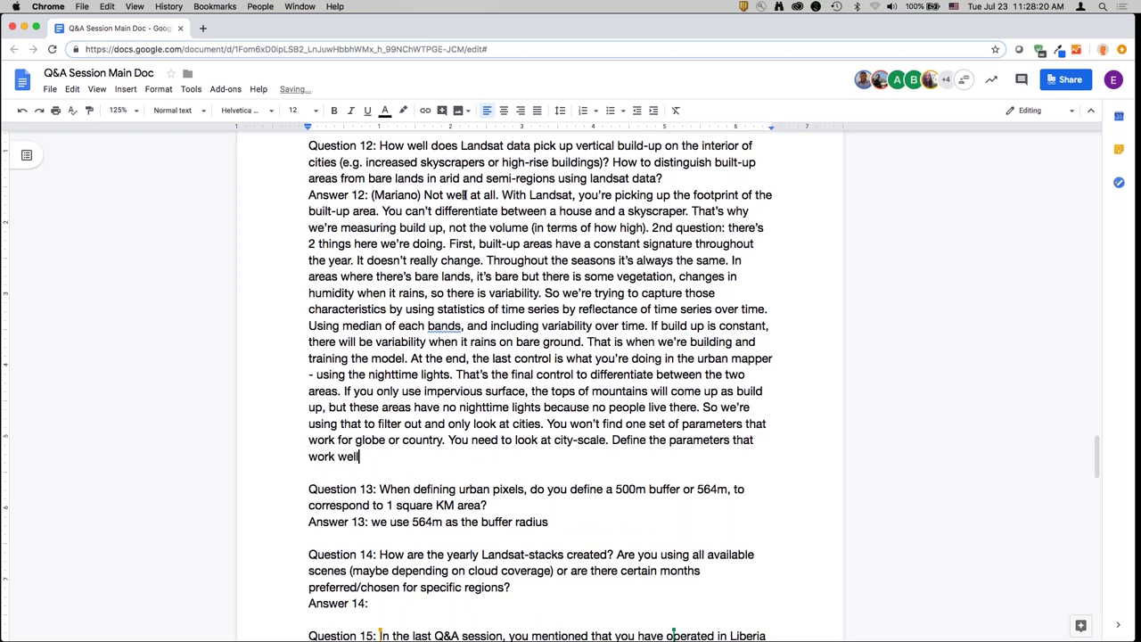
type(" in that area. If you")
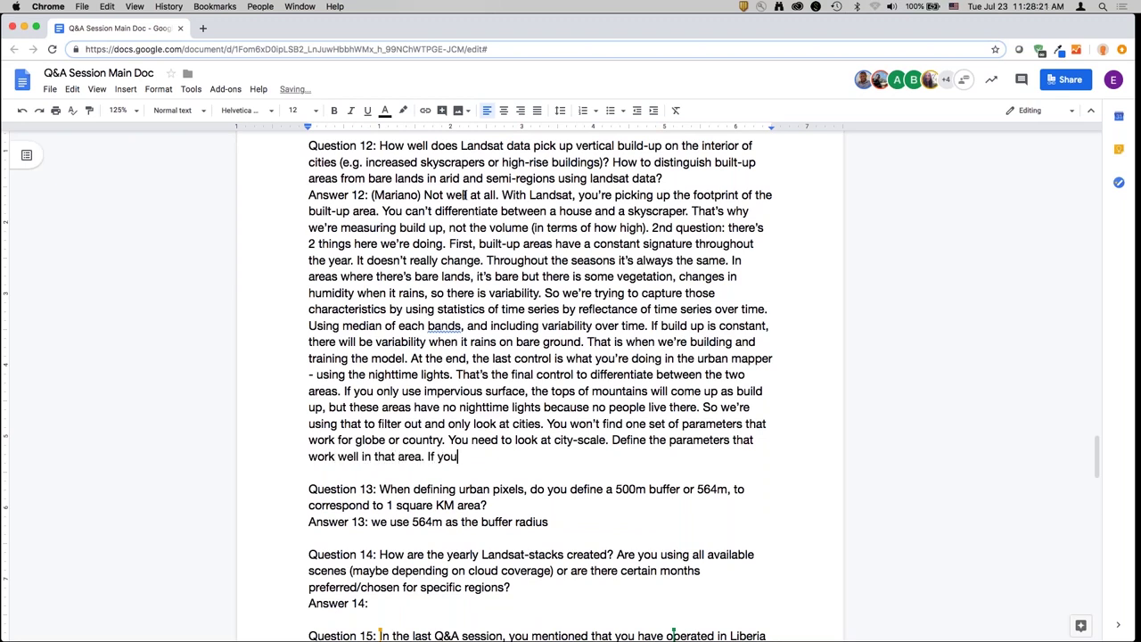
type(" have a mountain 100 m awa")
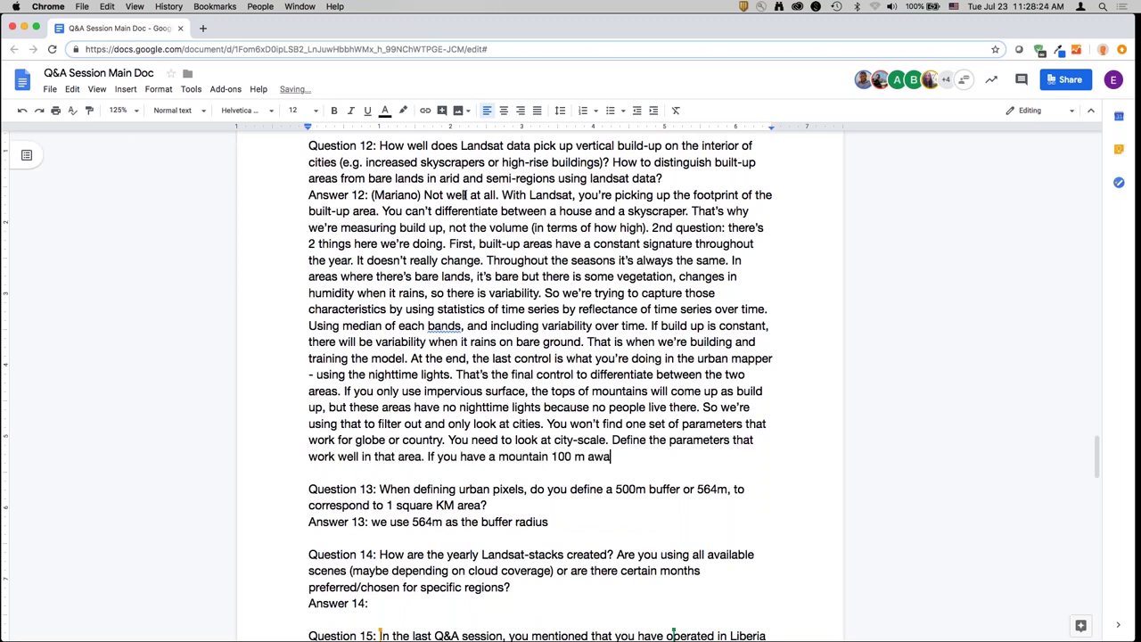
type("y, it may not work there, but you should ")
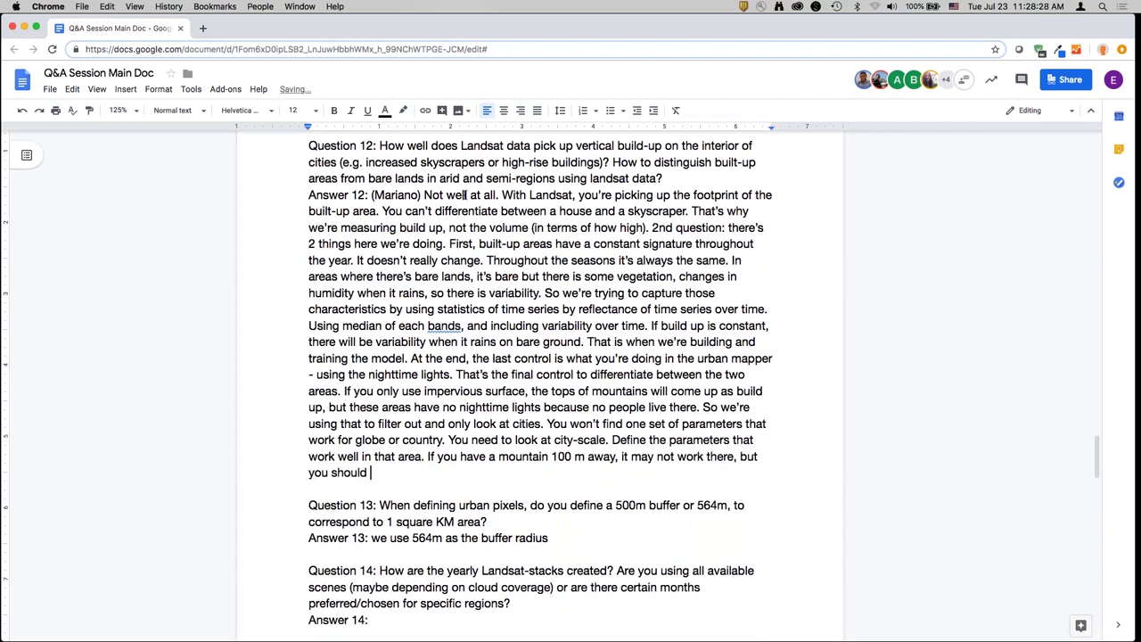
type("be running the analys")
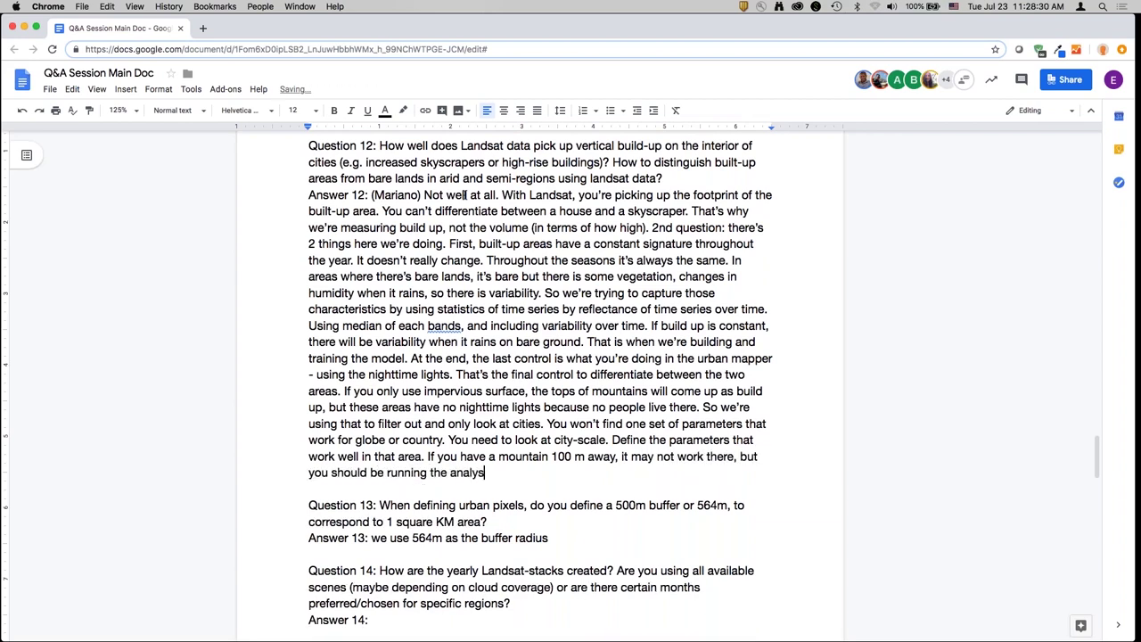
type("is on the city boundar")
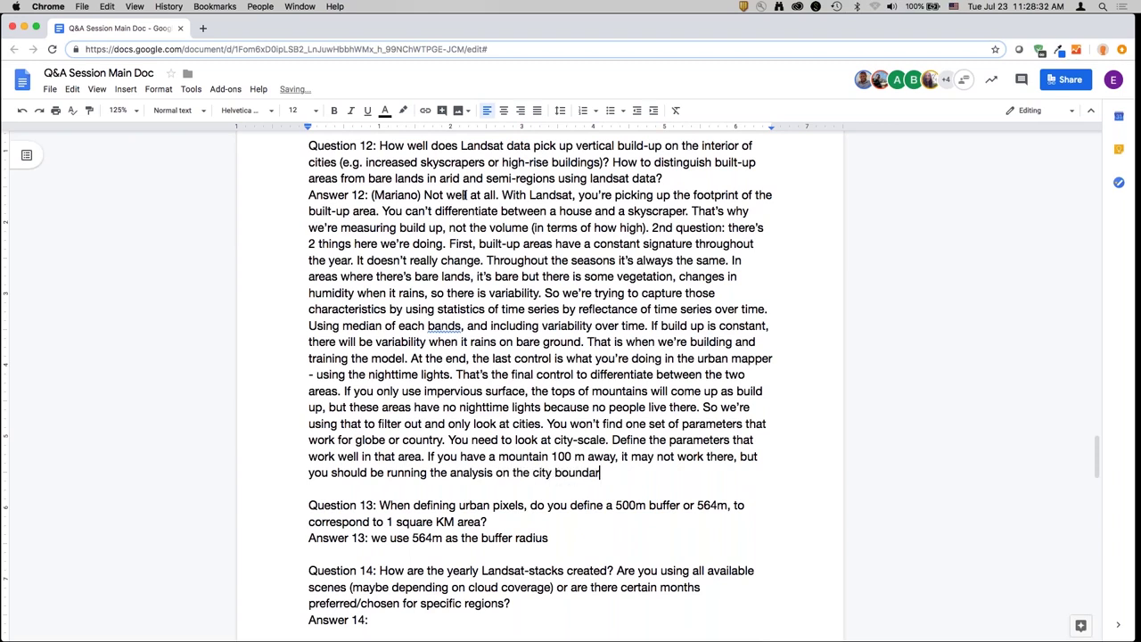
type("y.")
- Add a speaker-credited note on QGIS tool v0.66 warning about analyses over 10,000
key("Return")
type("(Alex) Som")
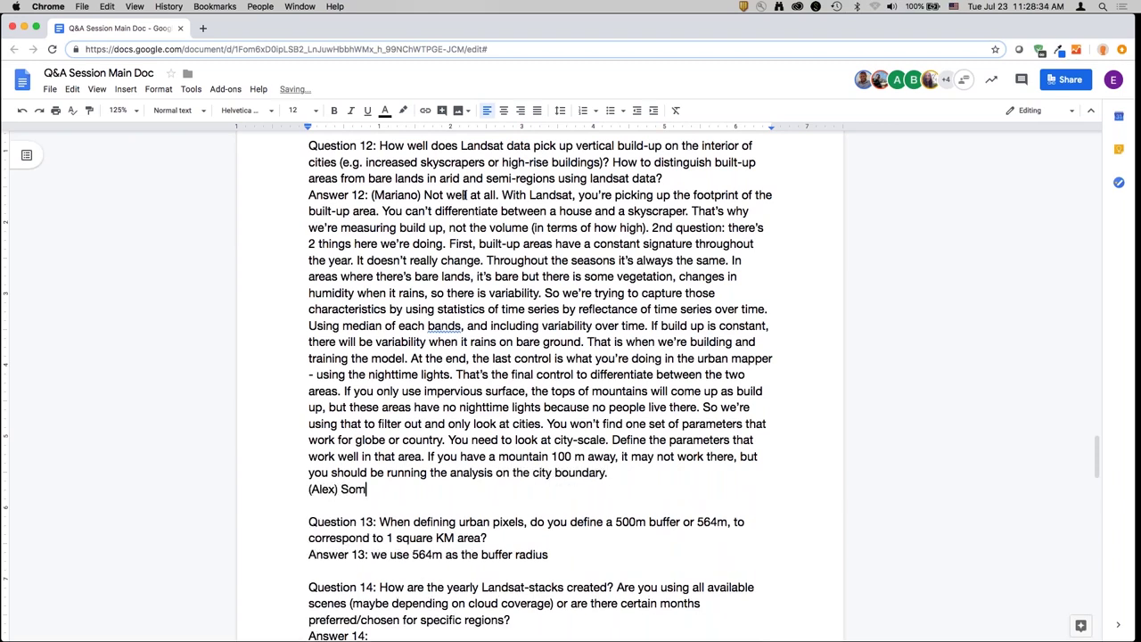
type("e of you may have n")
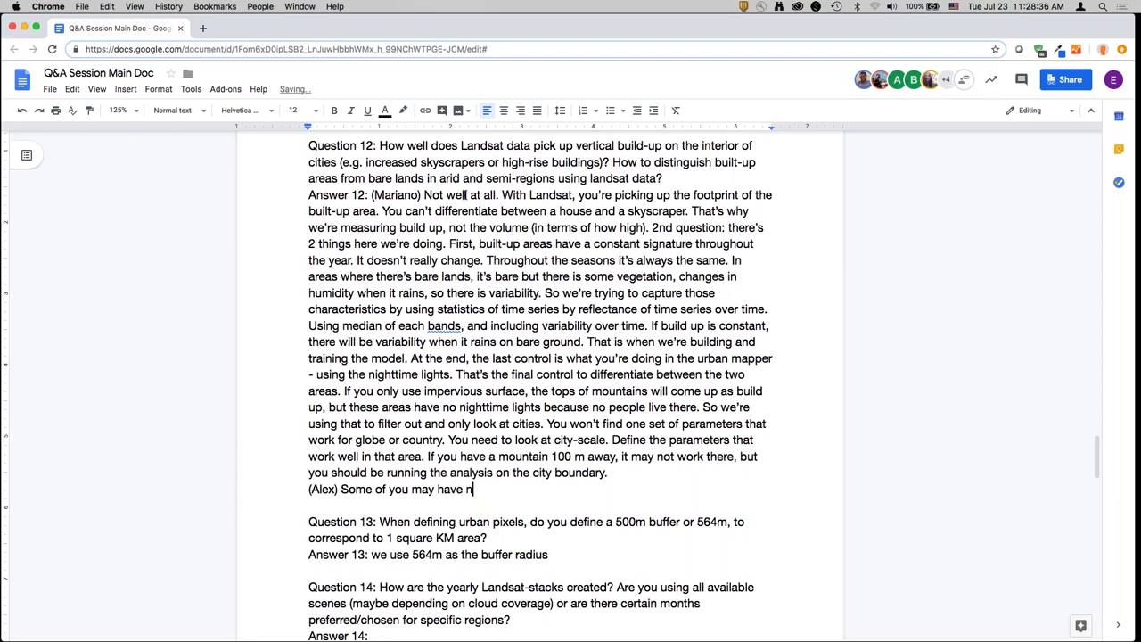
type("oticed there's a new ")
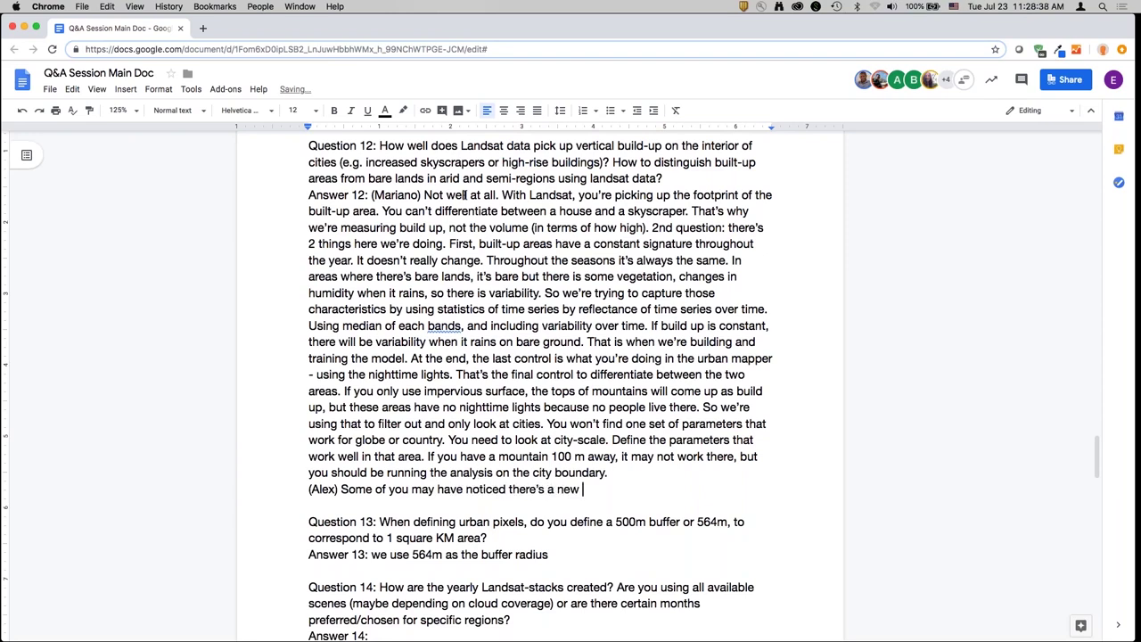
type("version of the QG")
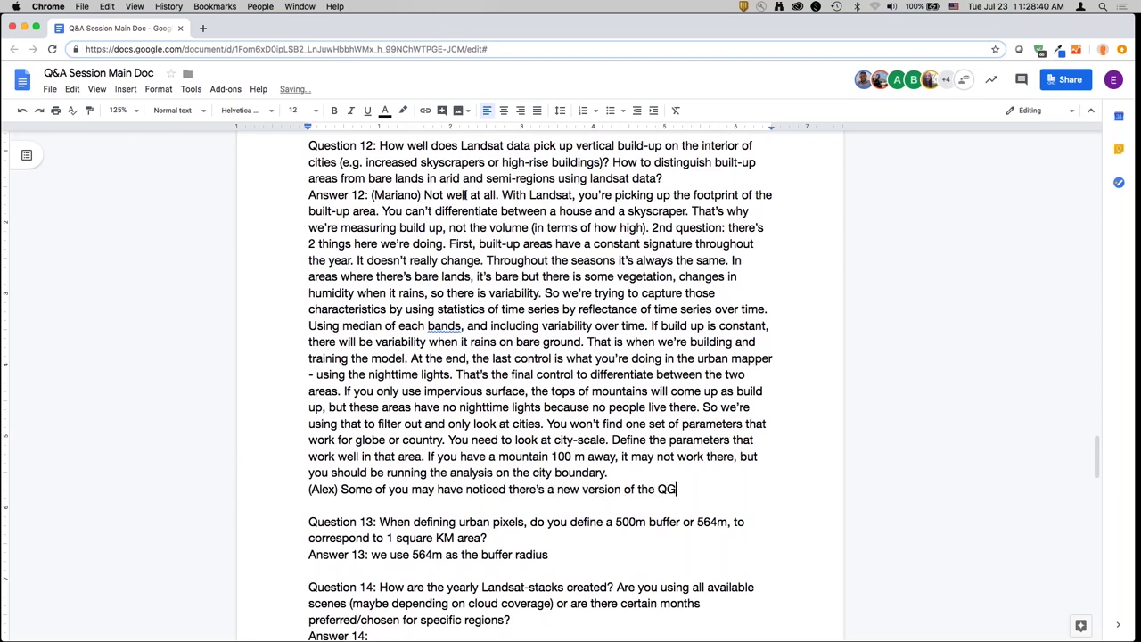
type("IS tool (.6")
left_click(737, 490)
type("6")
type(") You might get ")
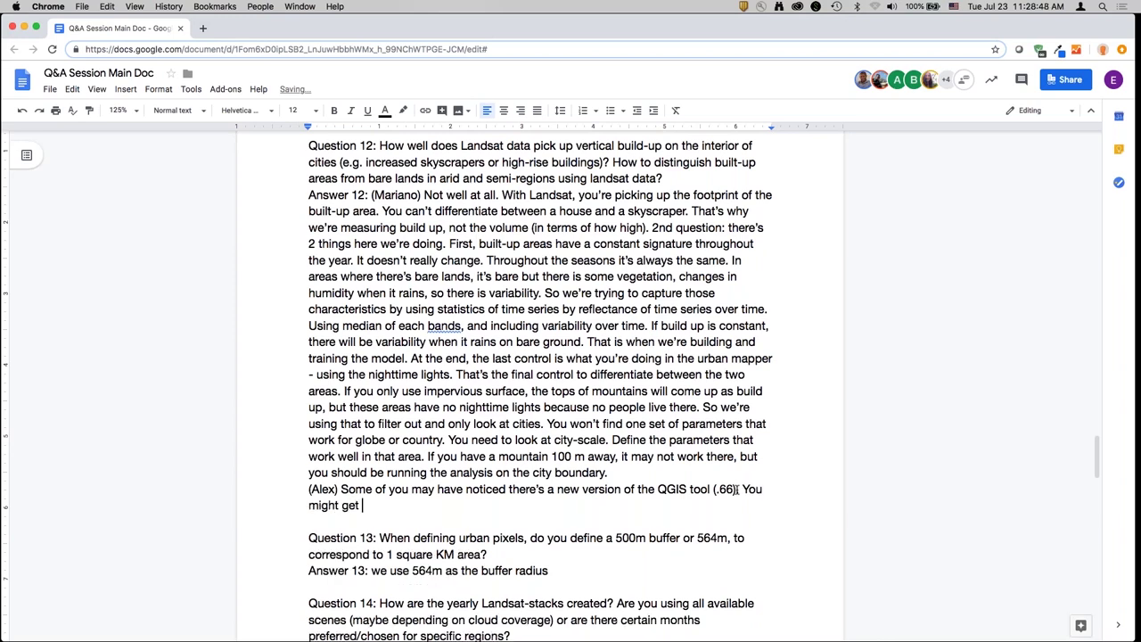
type("a notification if you try to run a lar")
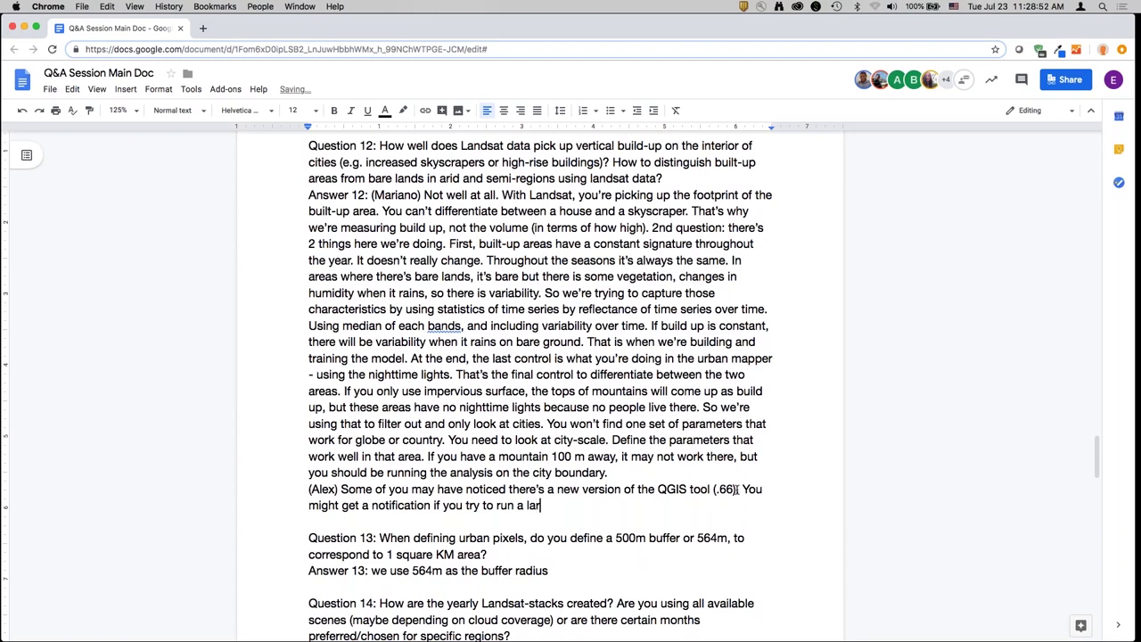
type("ge analysis - since we recommend you run ")
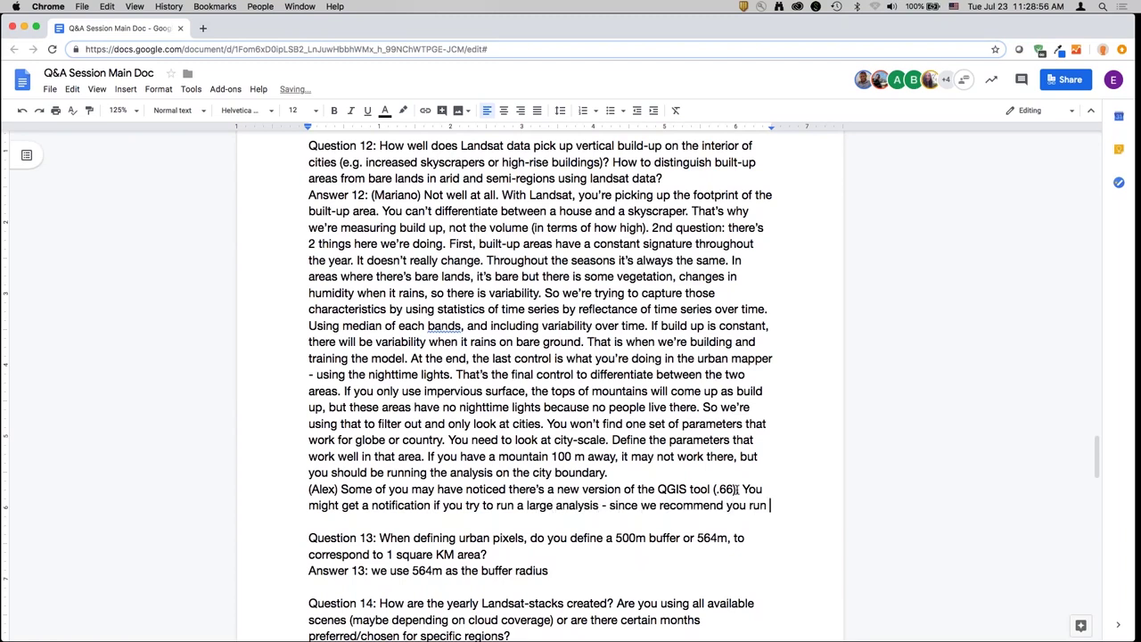
type("this at acity ")
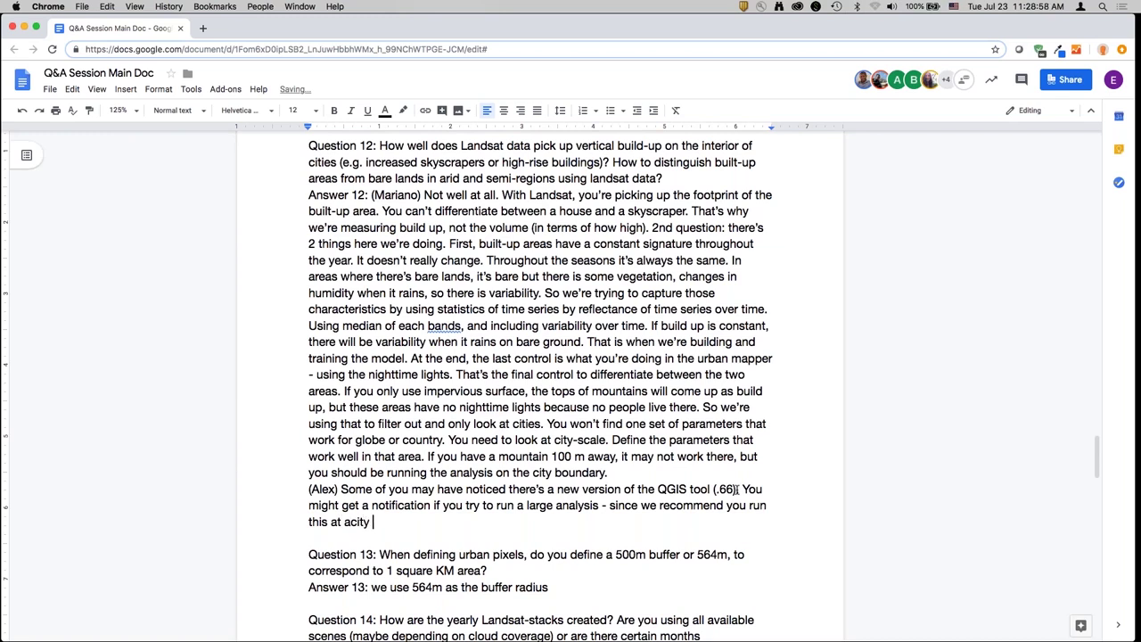
type("scale - if you specifica")
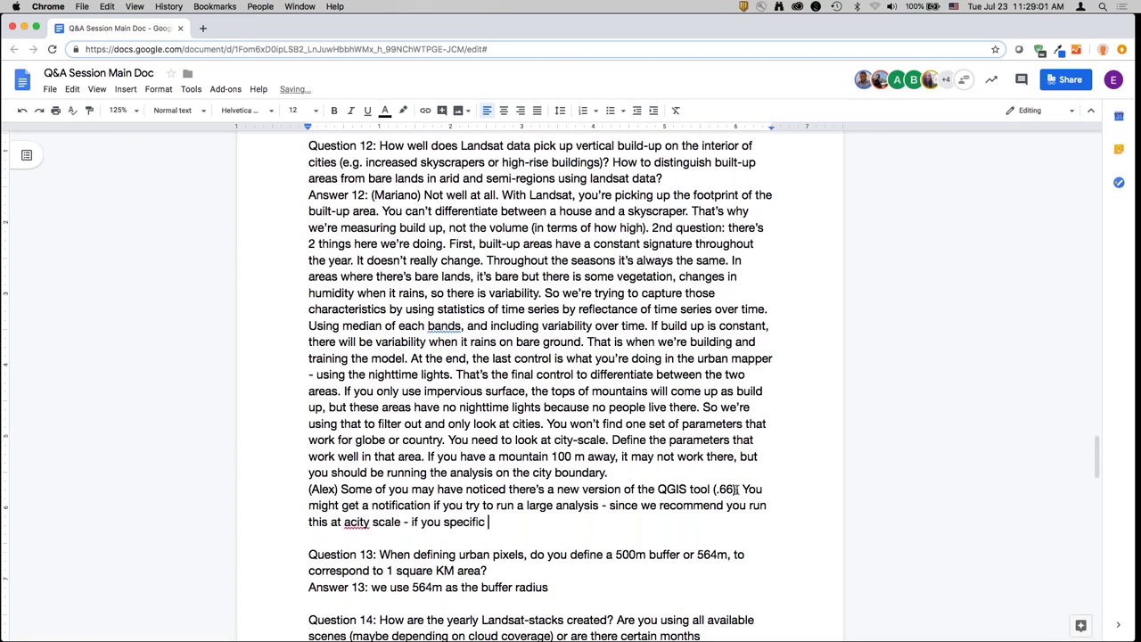
key("BackSpace")
key("BackSpace")
type("an area greater than 10,")
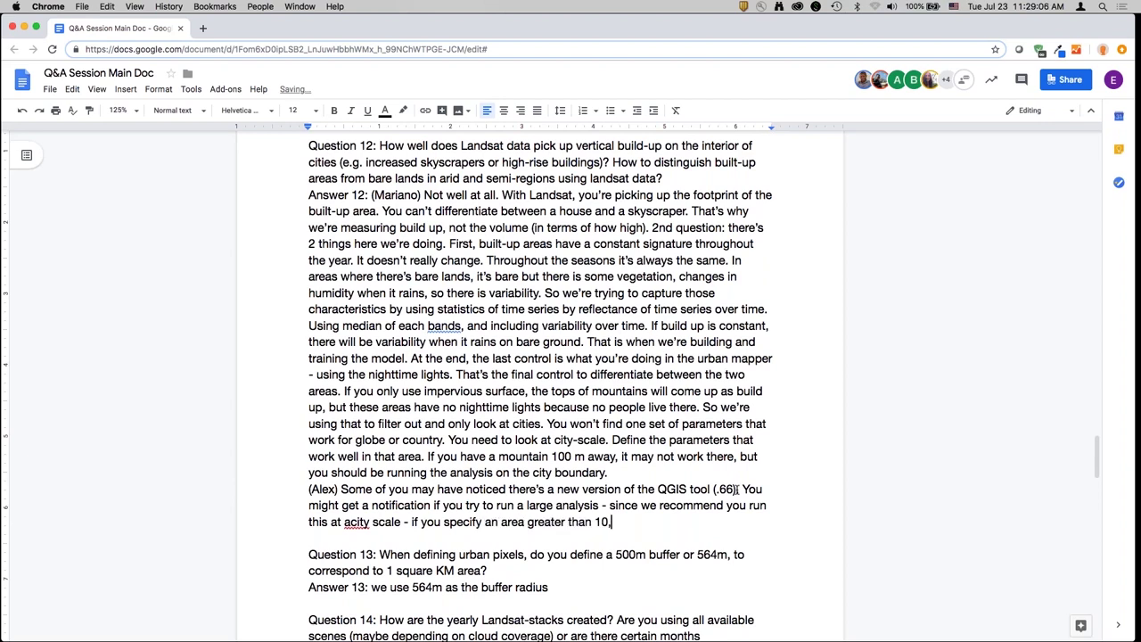
type("000")
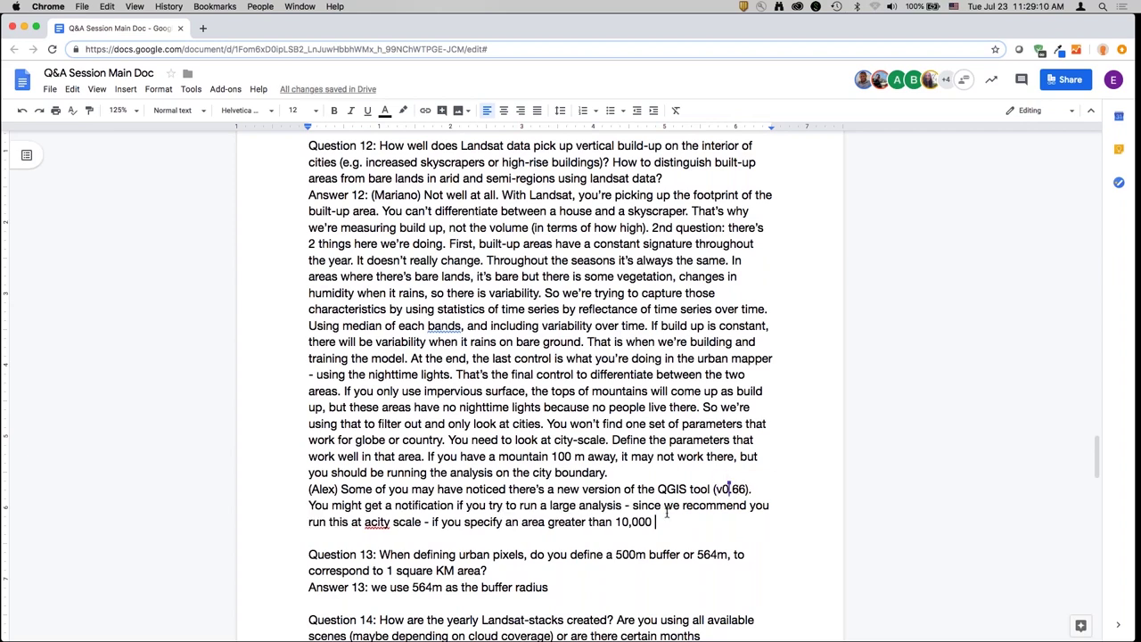
- Fix 'acity', add 'km', and explain older versions show no message but large tasks fail
left_click(372, 523)
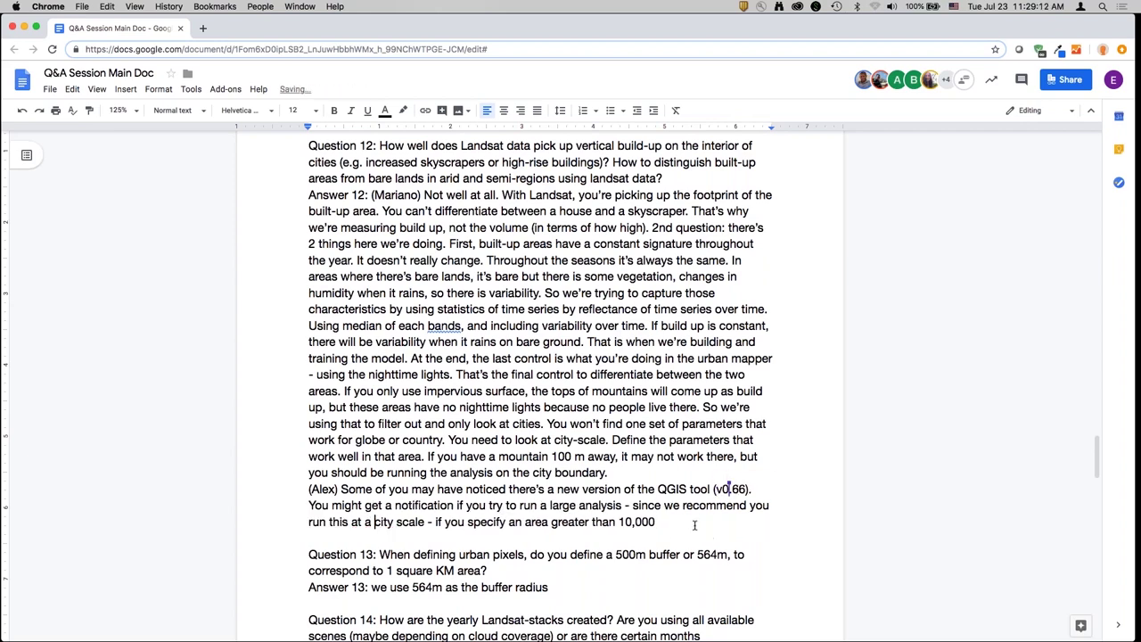
double_click(695, 525)
type("km - you'll get an ass")
key("BackSpace")
key("BackSpace")
key("BackSpace")
key("BackSpace")
key("BackSpace")
type("message that pops")
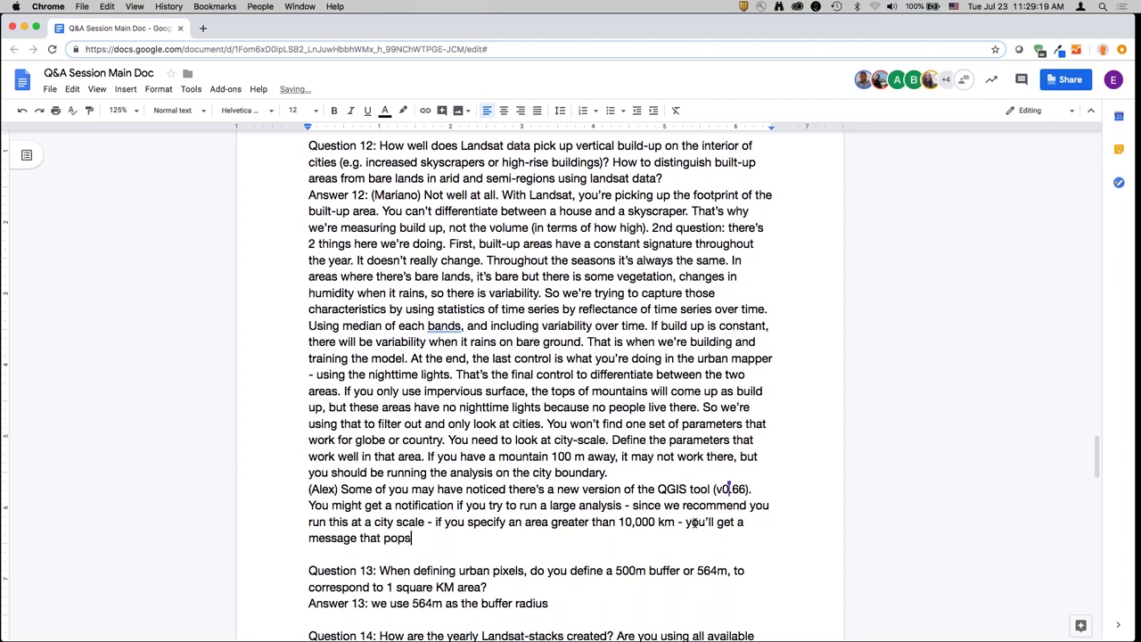
type(" up. With the older v")
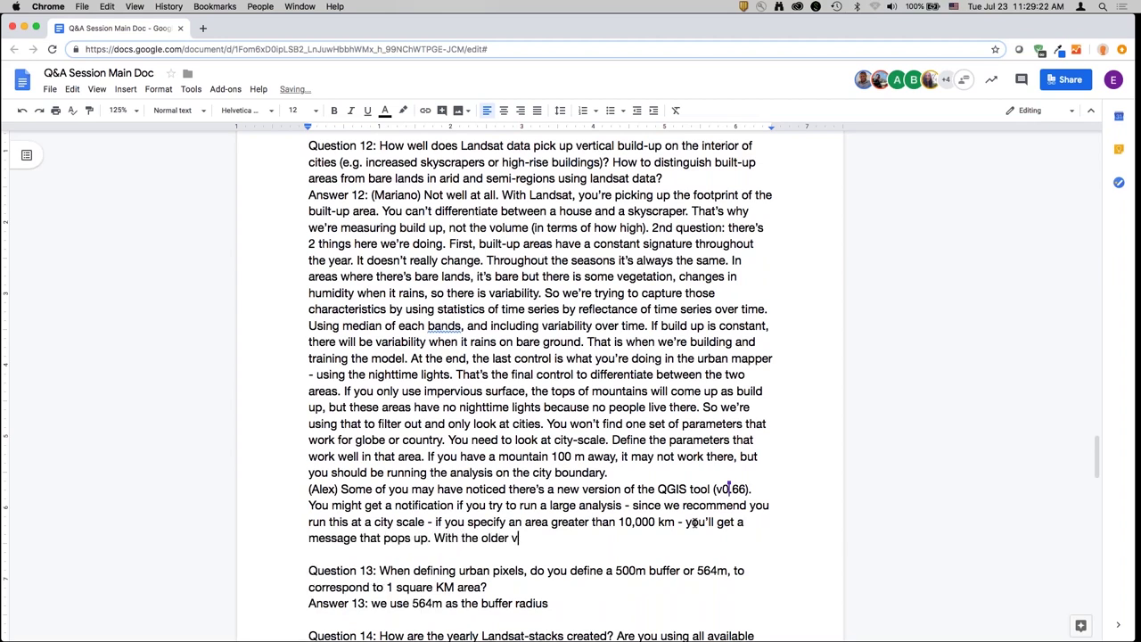
type("ersions, you won't get t")
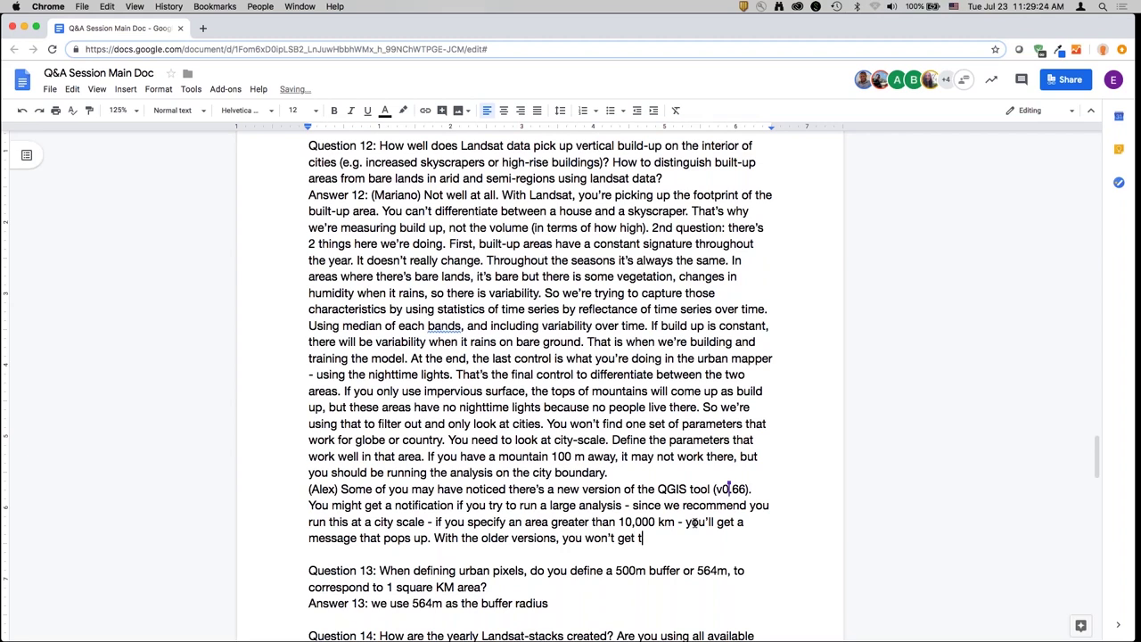
type("he message, but your task will fai")
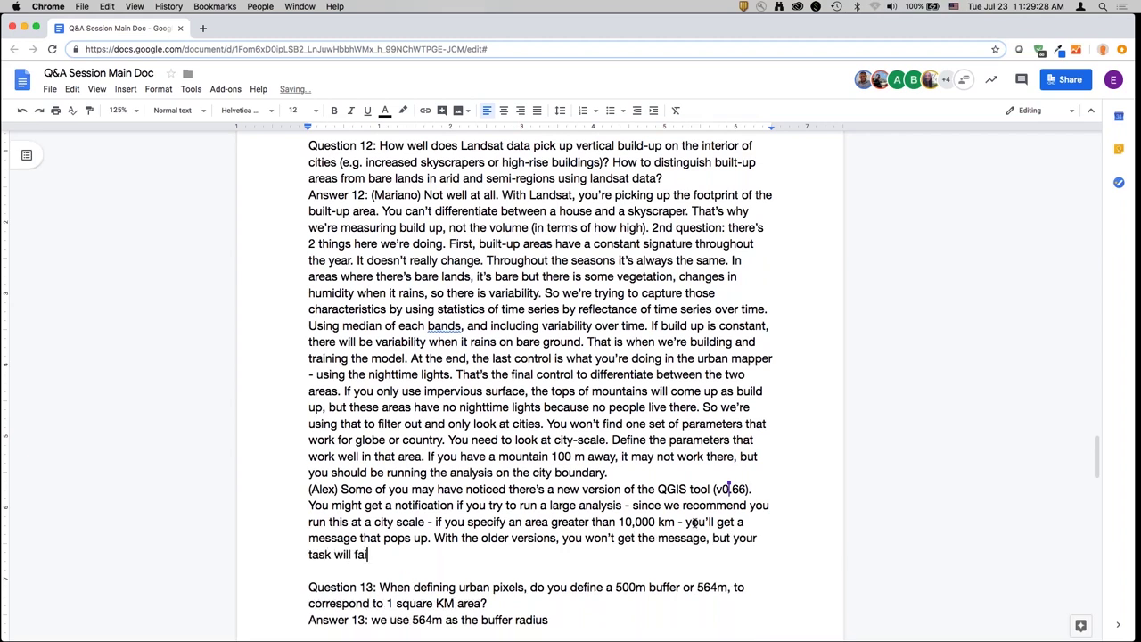
type("l if you run a large a")
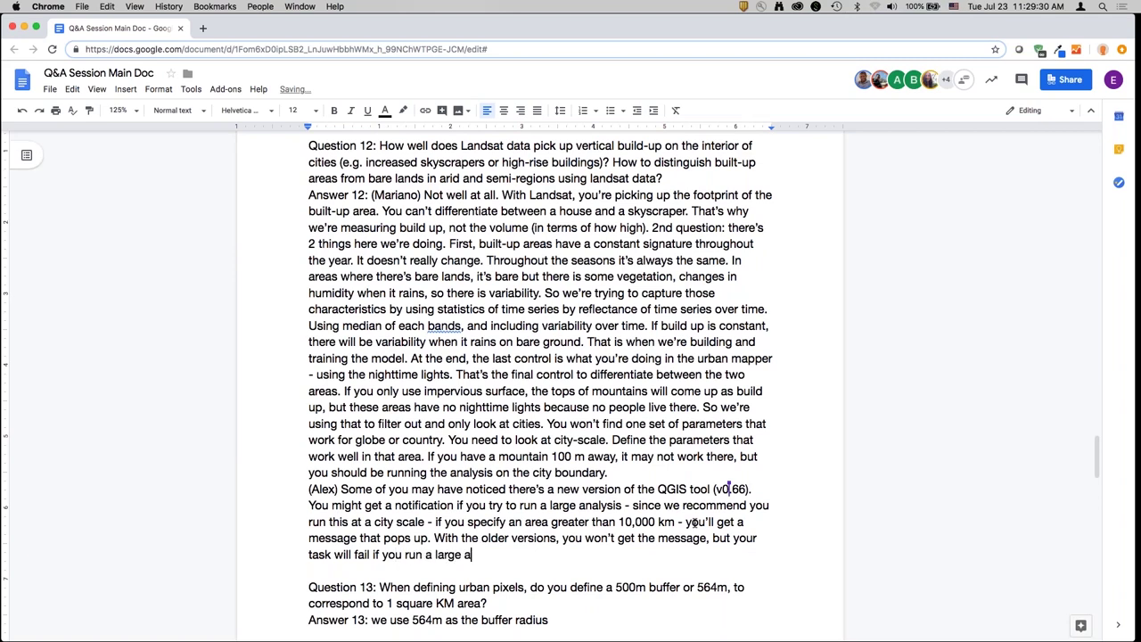
type("rea. So if you get a fai")
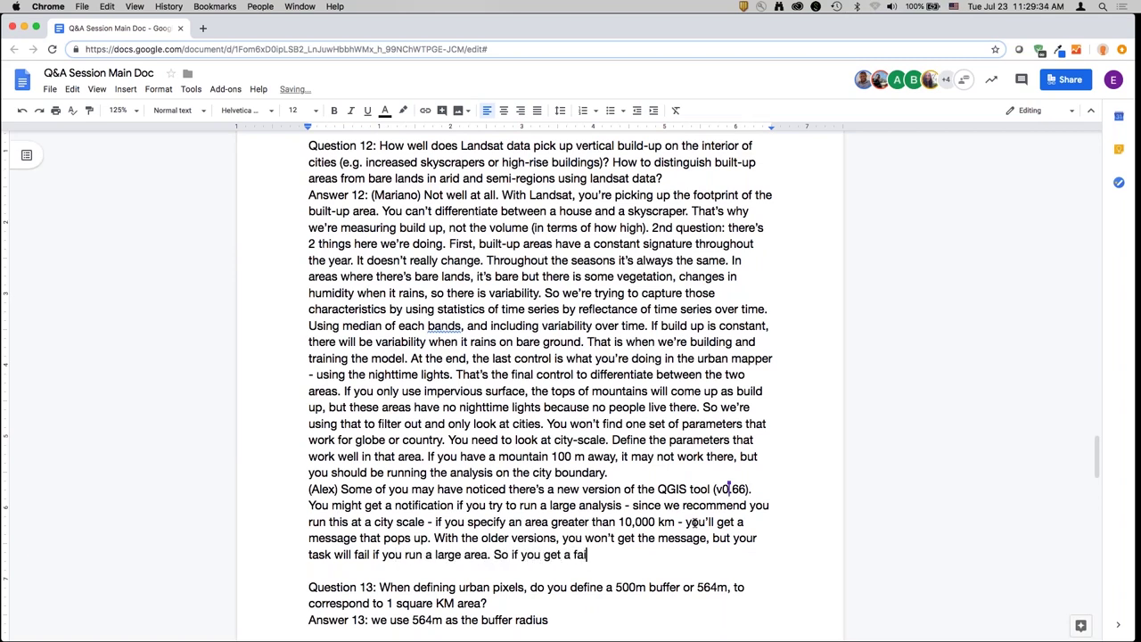
type("lure, try a smaller a")
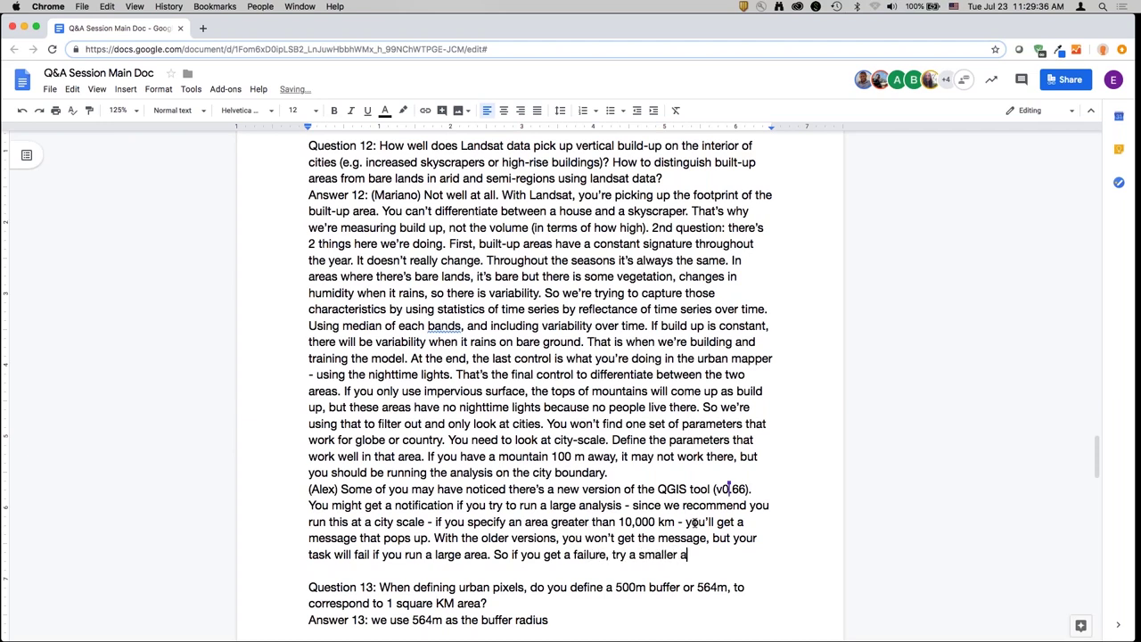
type("rea. And upgrade")
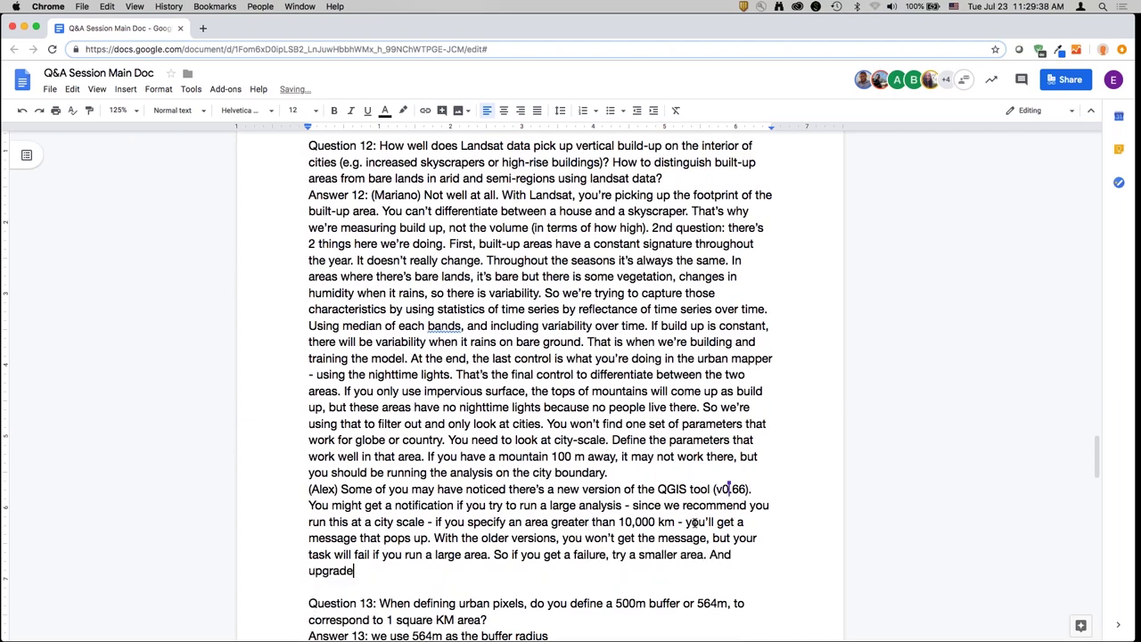
type(" to the new plugin")
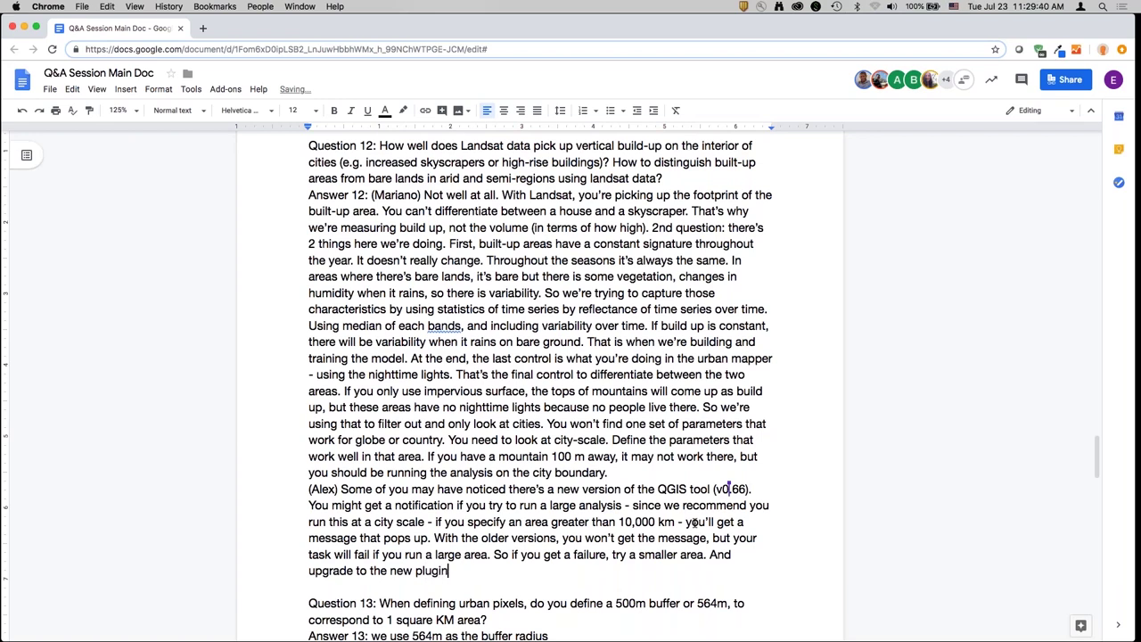
type(", which will automatical")
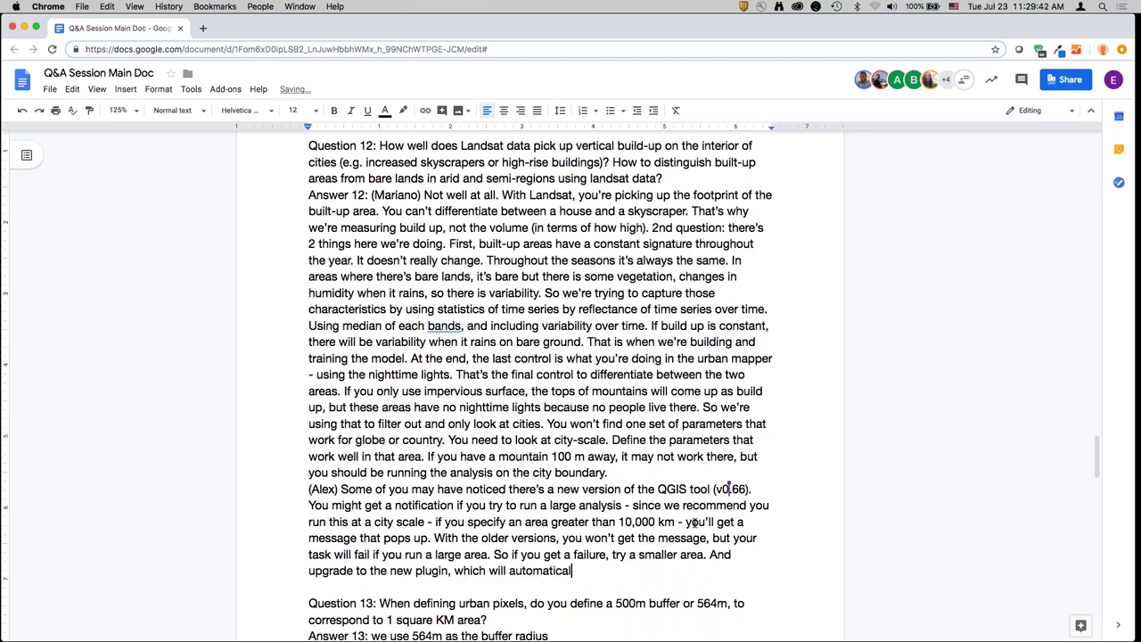
type("ly detect that for you.")
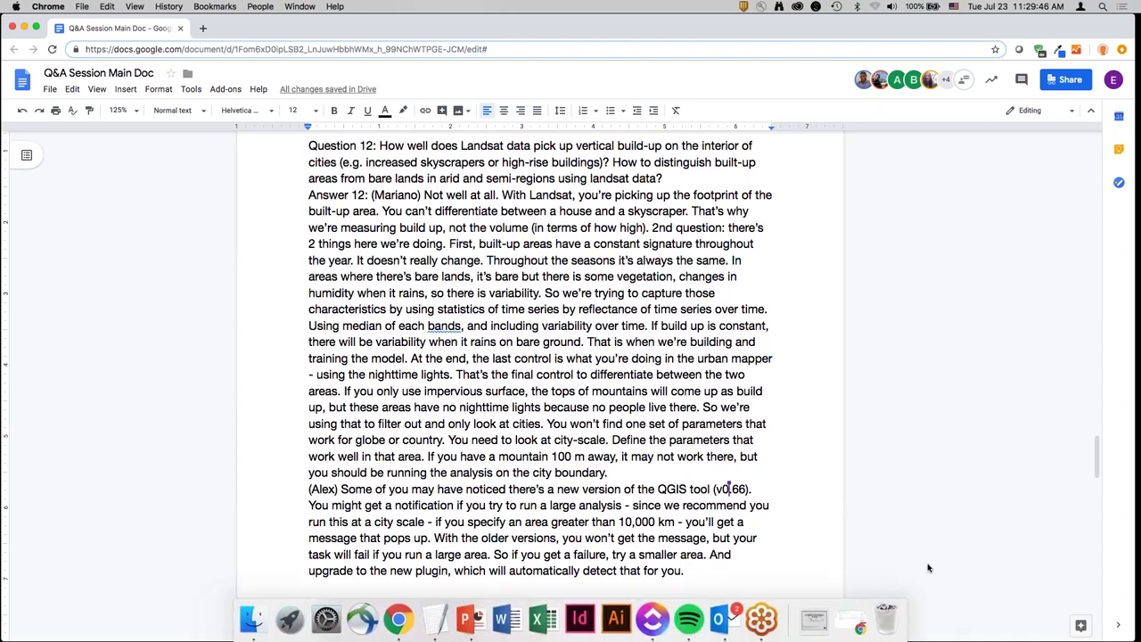
- Credit Answer 13 to its speaker and remove the trailing space after the 564 m radius
scroll(771, 505, "down", 3)
scroll(771, 506, "down", 5)
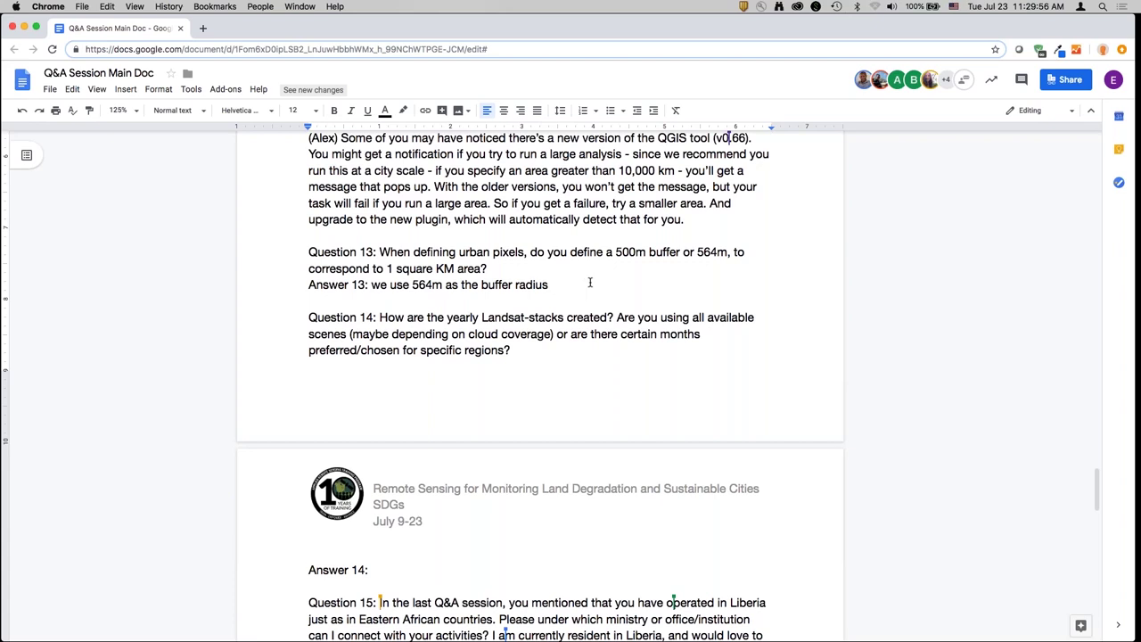
left_click(435, 284)
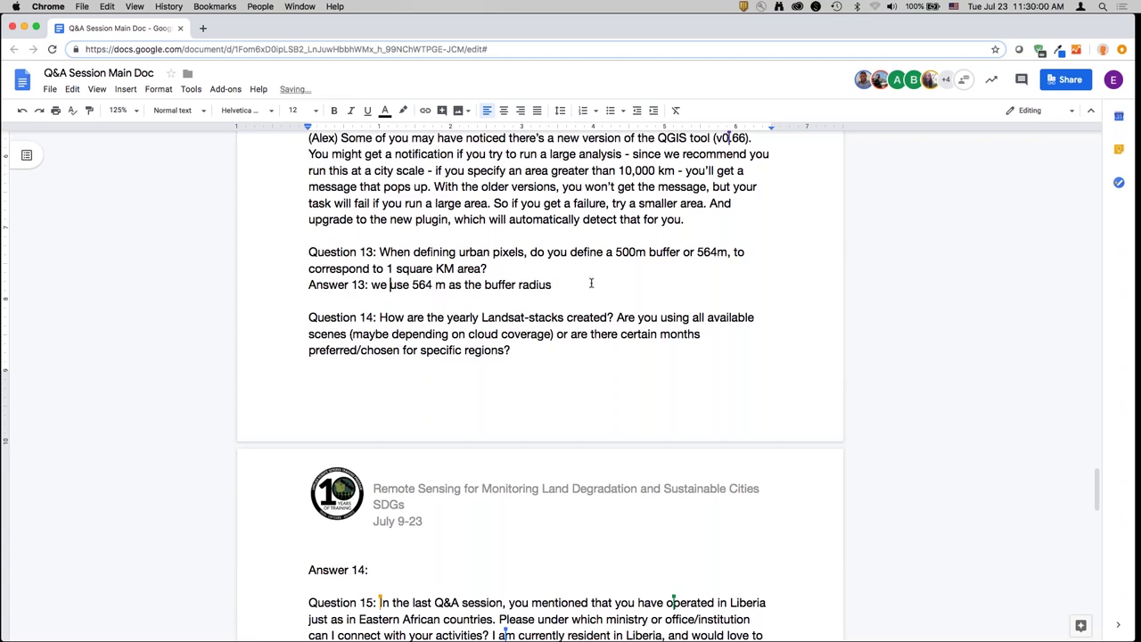
type("(Mariano)")
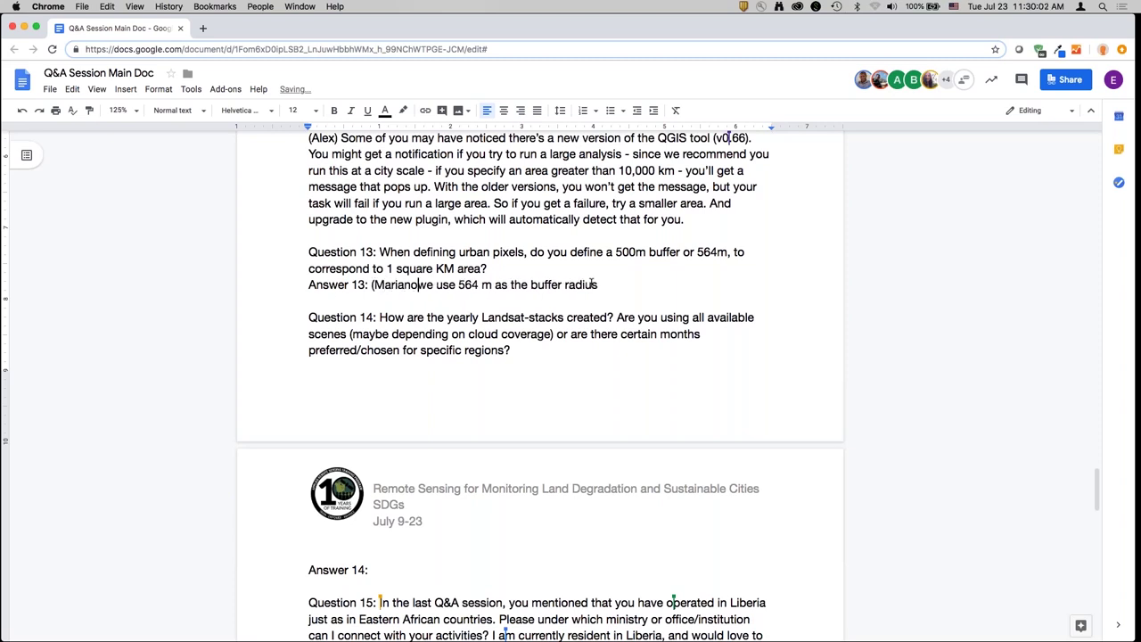
key("shift+End")
left_click(591, 284)
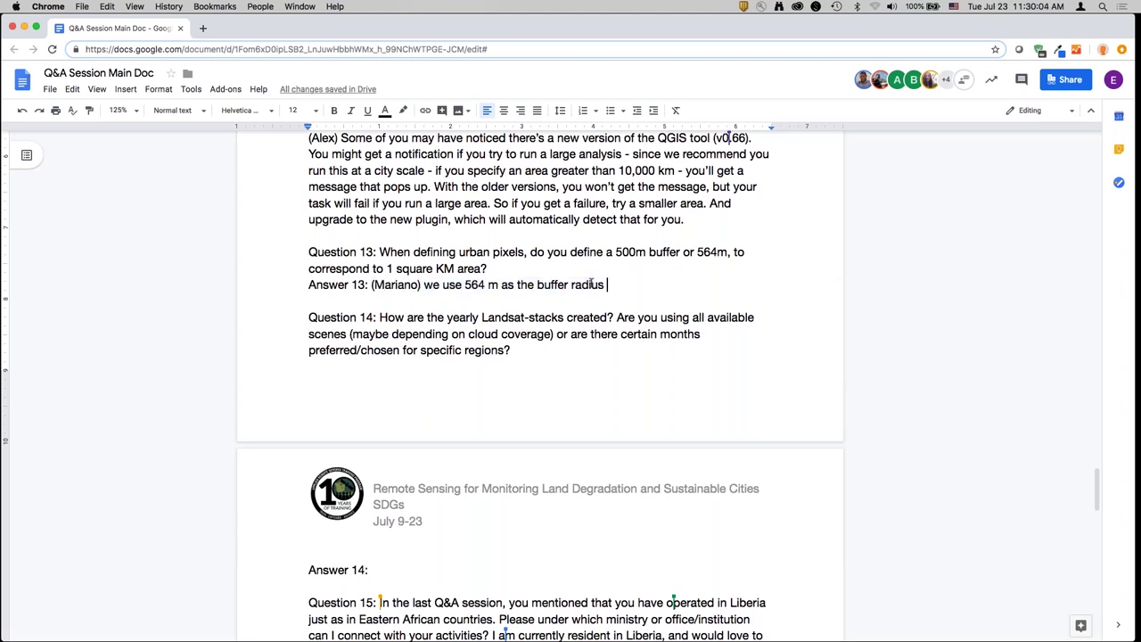
key("BackSpace")
left_click(536, 350)
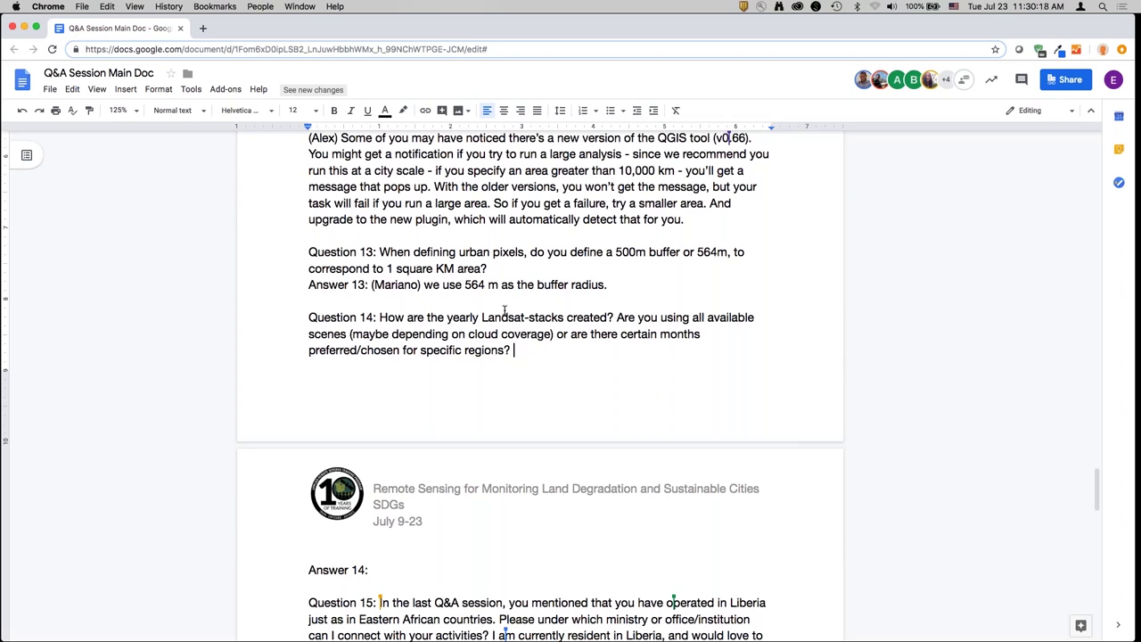
- Change Answer 13's radius from 564 to 500 and append 'around each pixel'
double_click(625, 282)
key("alt+Left")
key("Left")
key("shift+alt+Left")
type("500")
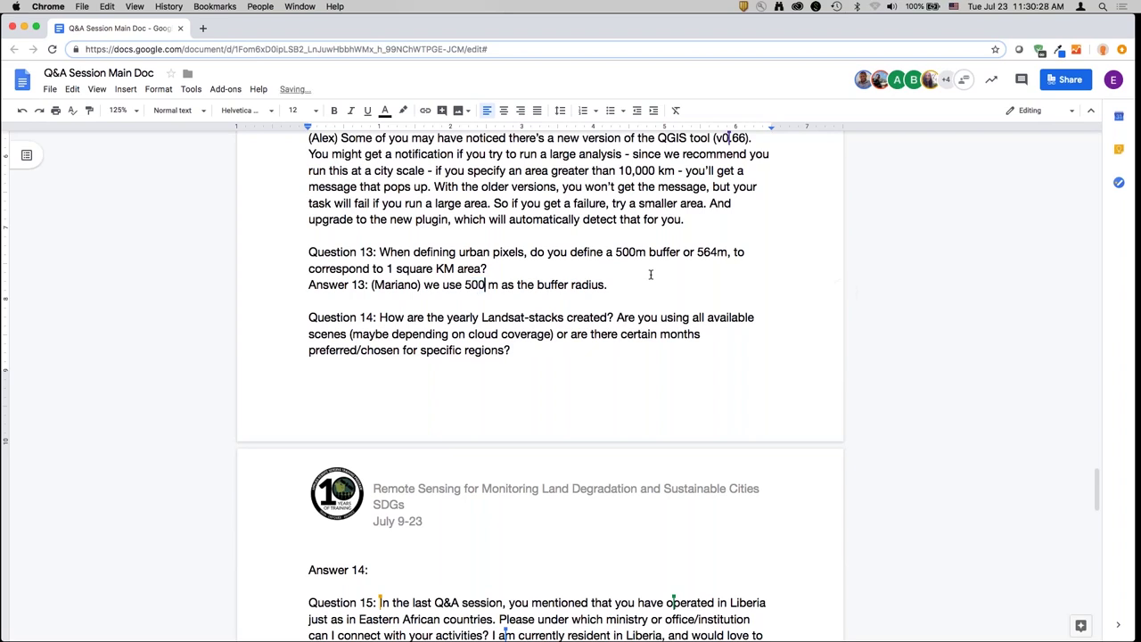
key("shift+End")
key("Right")
key("BackSpace")
type("around each pixel")
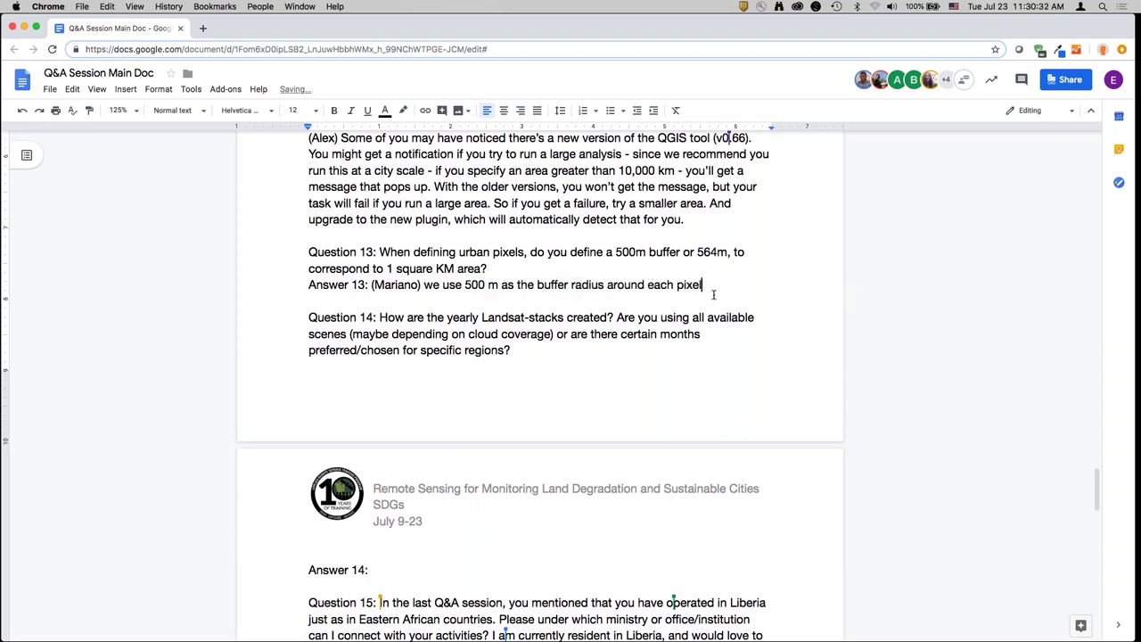
- Credit Answer 14 to the same speaker
left_click(397, 572)
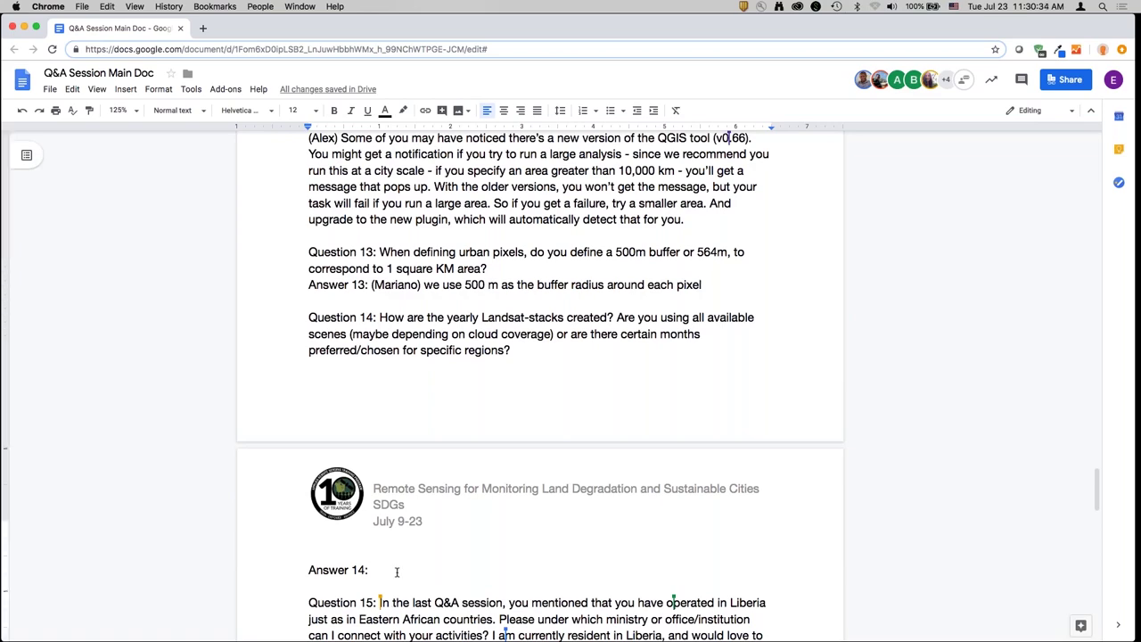
type("(Mariano)")
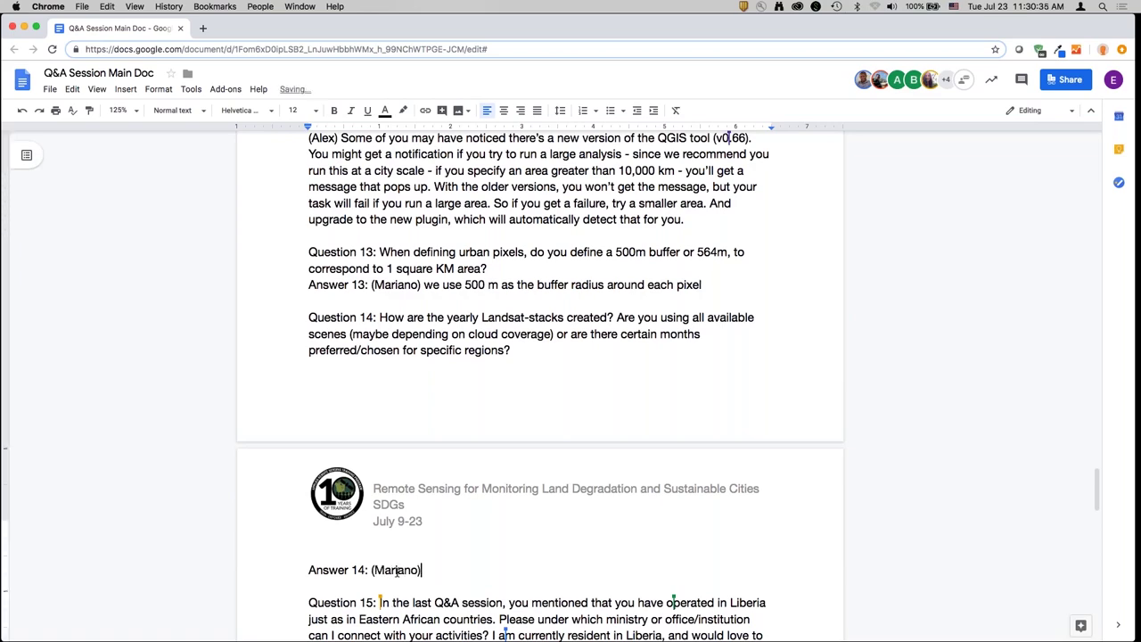
scroll(397, 572, "down", 4)
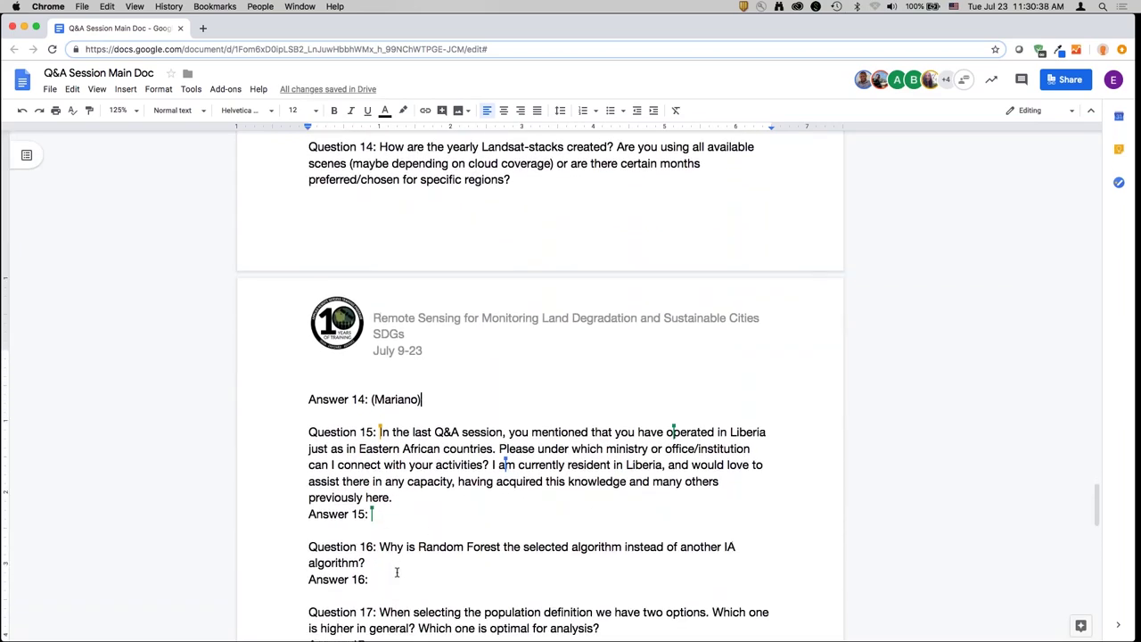
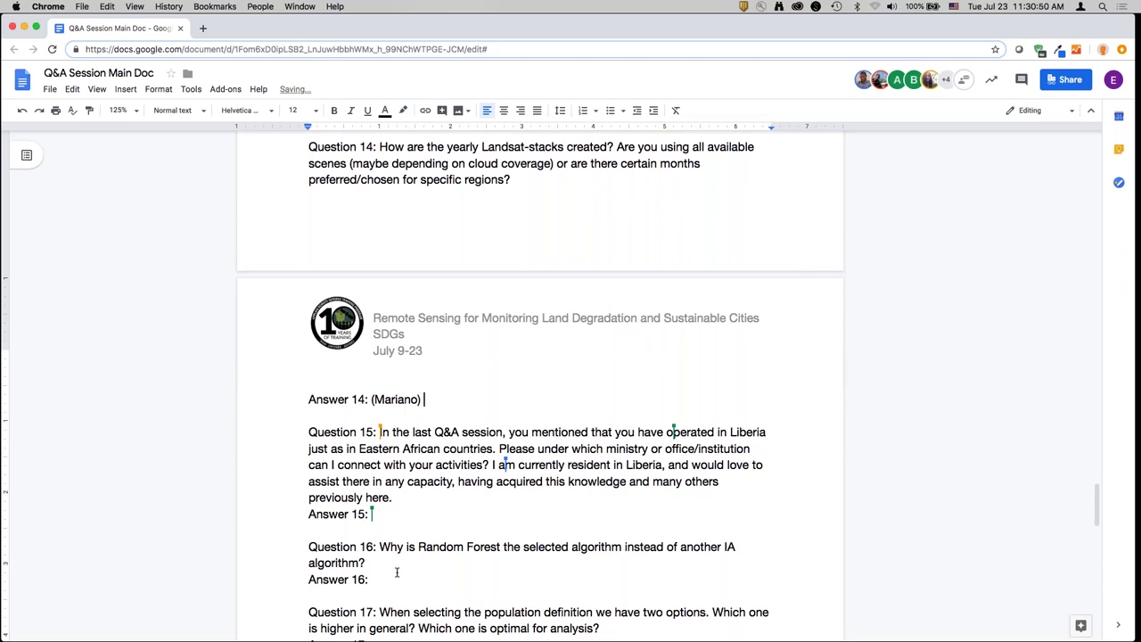
- Begin Answer 14: the time series starts in 1998, with stacks for 1998 and 2000
type("Whata  we're doing - the ")
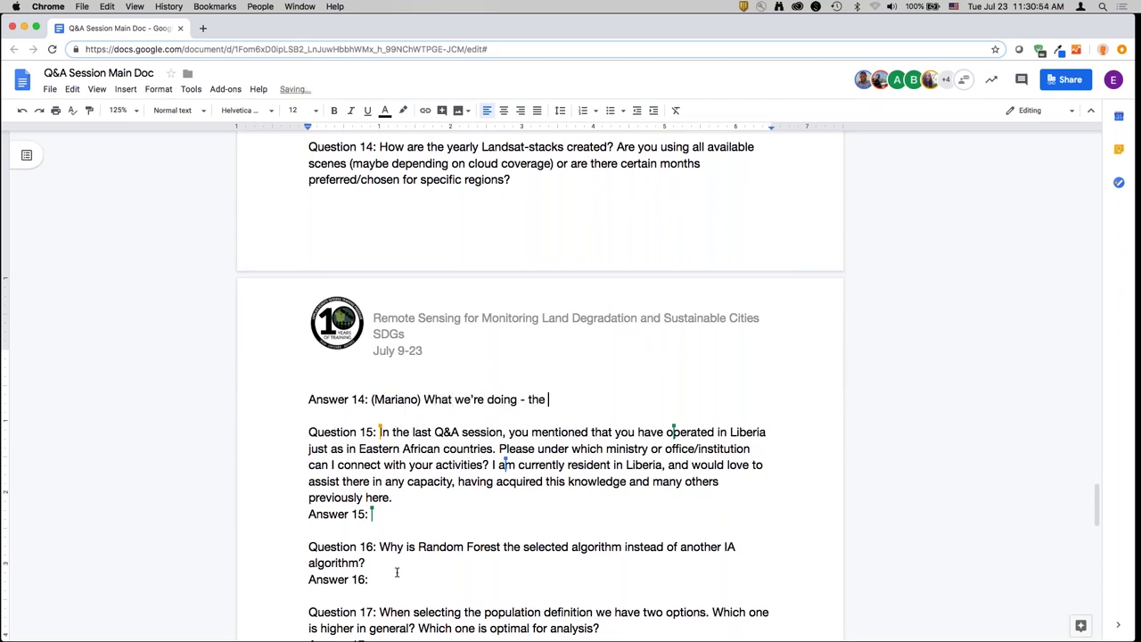
type("time series we're g")
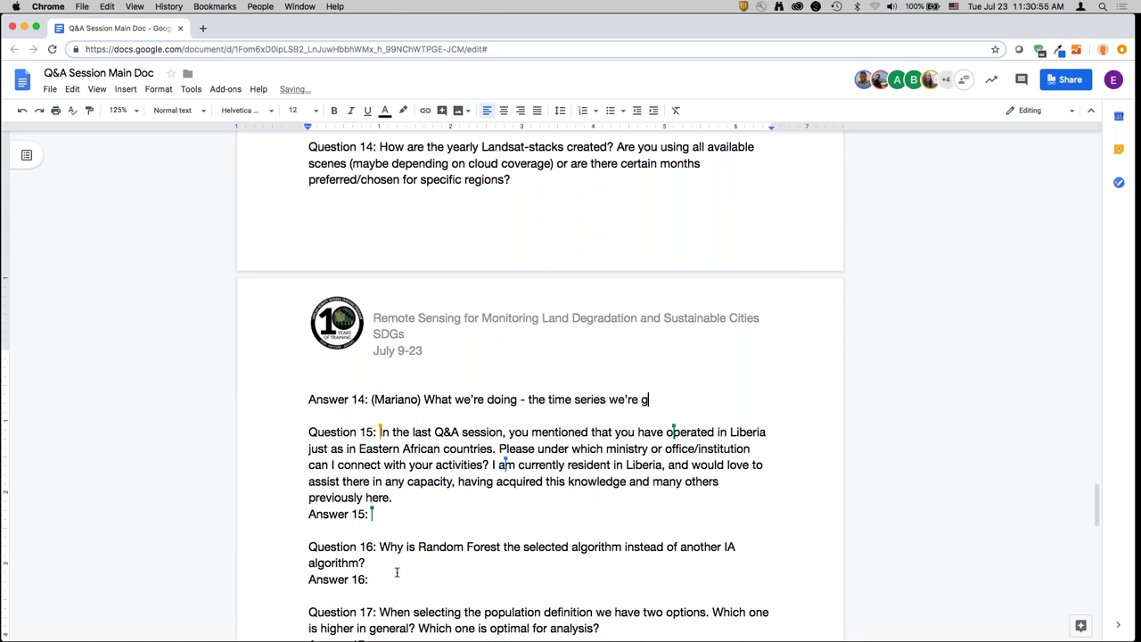
type("reating starts in ")
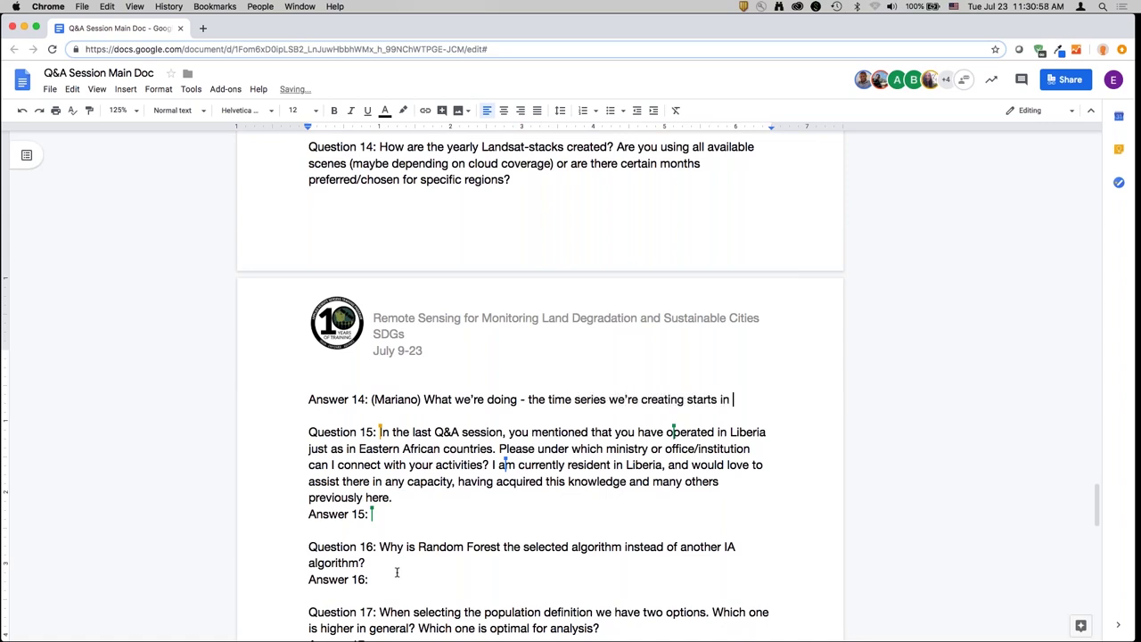
type("1998.")
key("Return")
type("We'r")
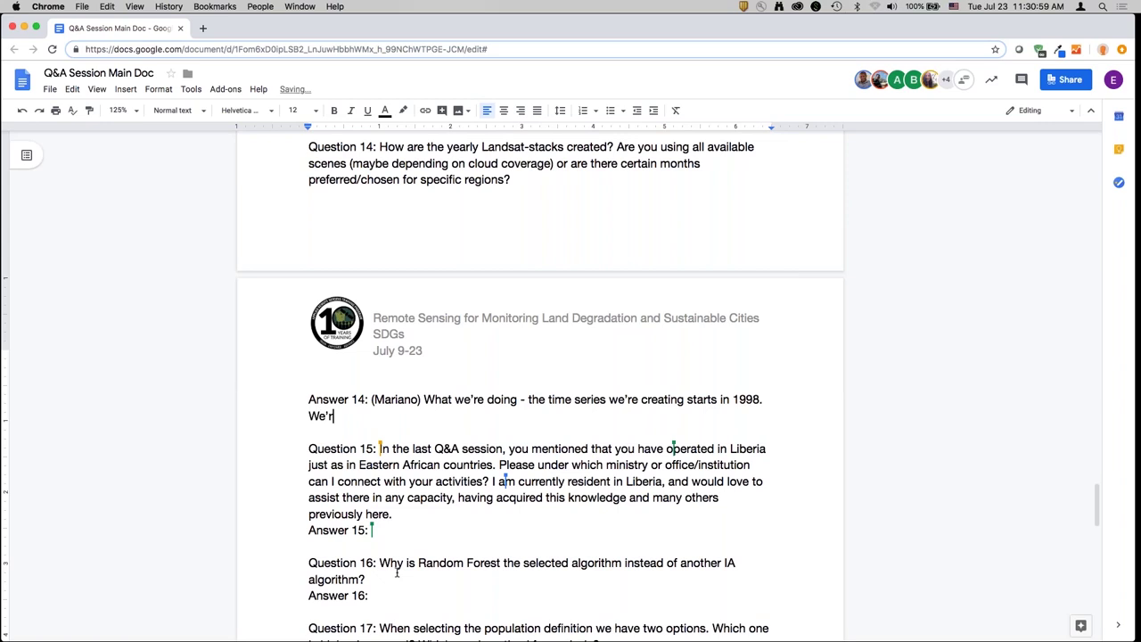
type("e producing a stack f")
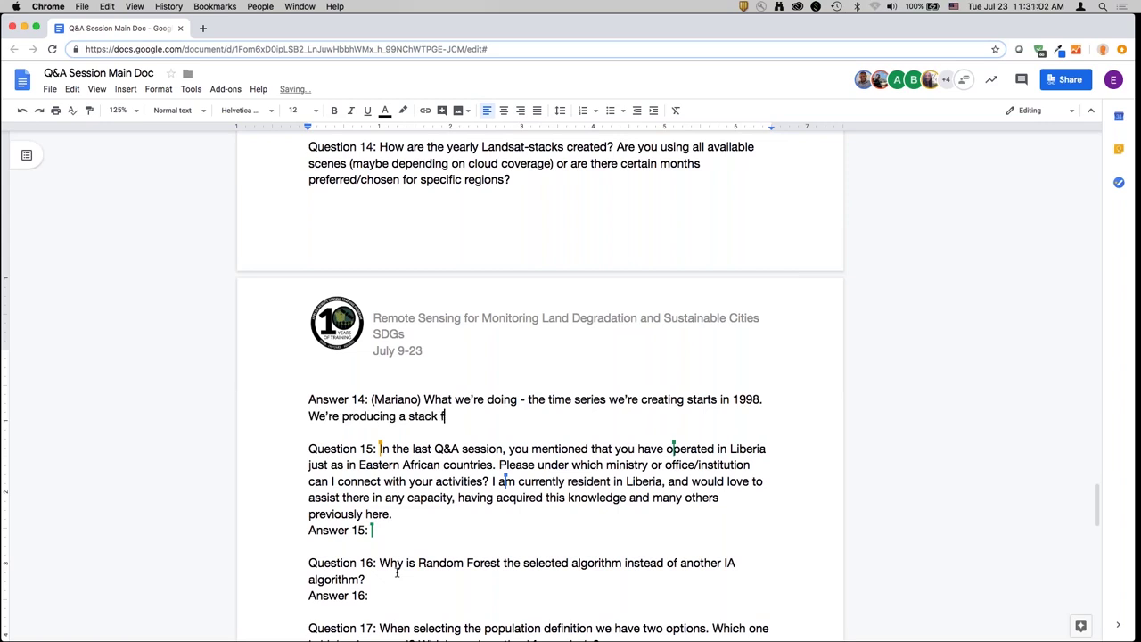
type("or 1998, 20")
type("0, 2")
key("BackSpace")
key("BackSpace")
key("BackSpace")
type("0")
type(", 200")
key("BackSpace")
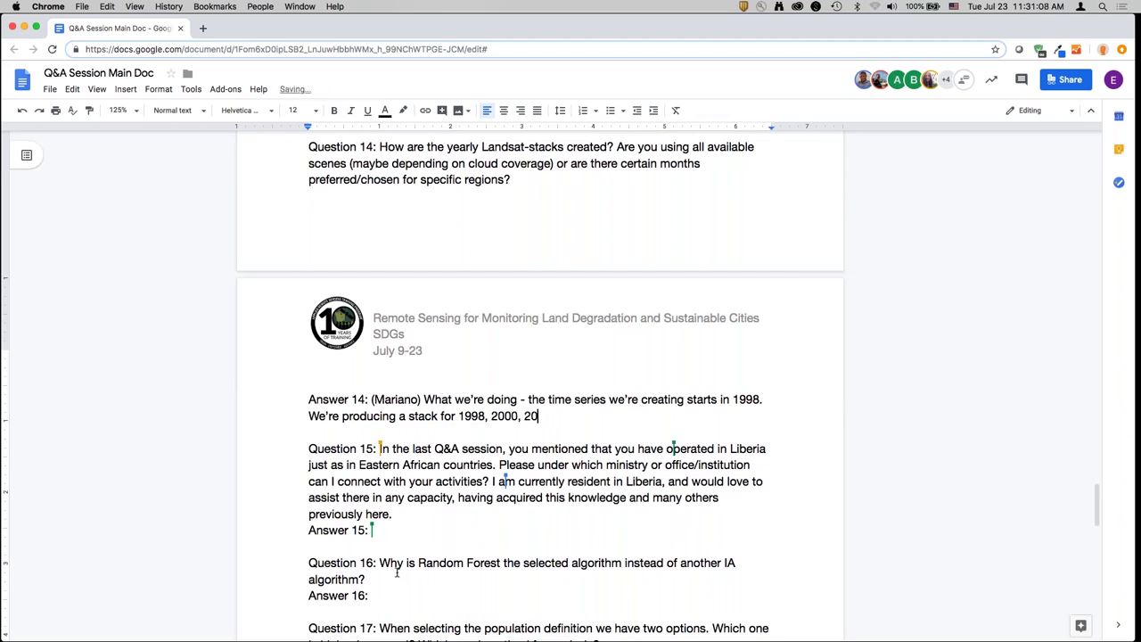
- Add stacks for 2010 and 2018, cloud and quality filtering, and cloud removal keeping useful scene information
type("10, 2018. For each of those years")
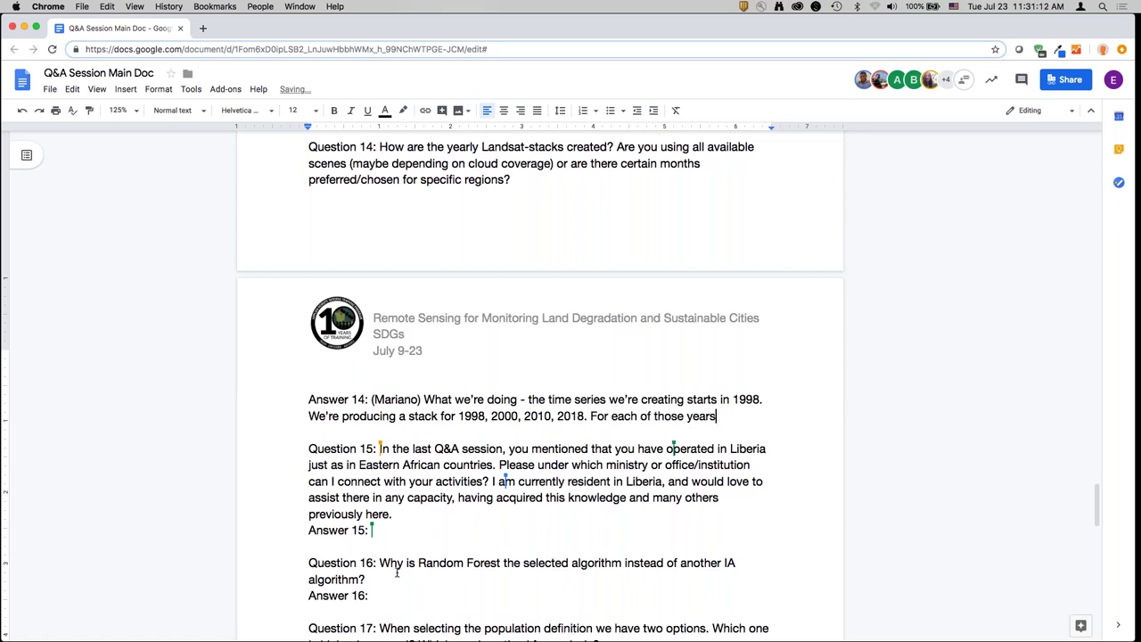
type(" - yes, we filter for cloud coverage for")
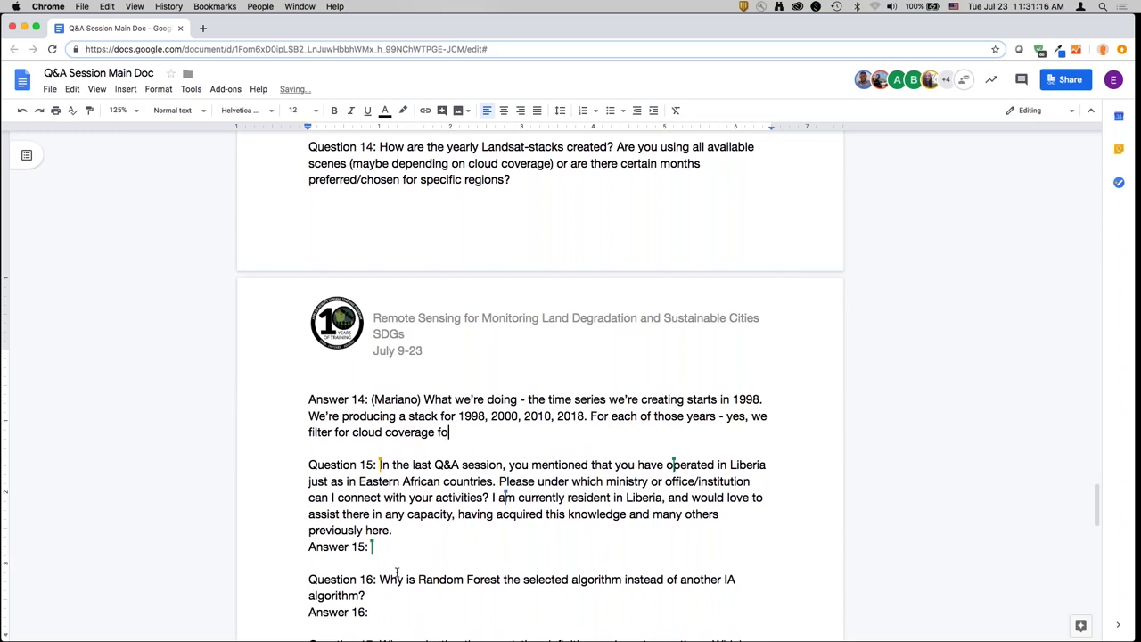
key("BackSpace")
key("BackSpace")
type("and quality. We don't filter the images,")
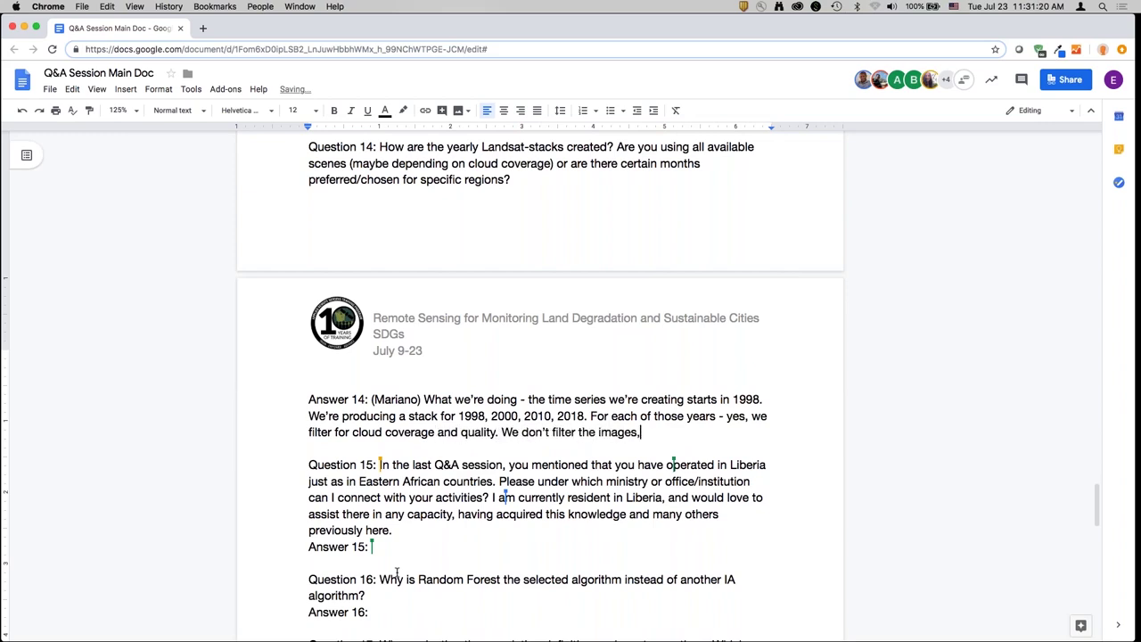
type(" we remove the clouds and use all the")
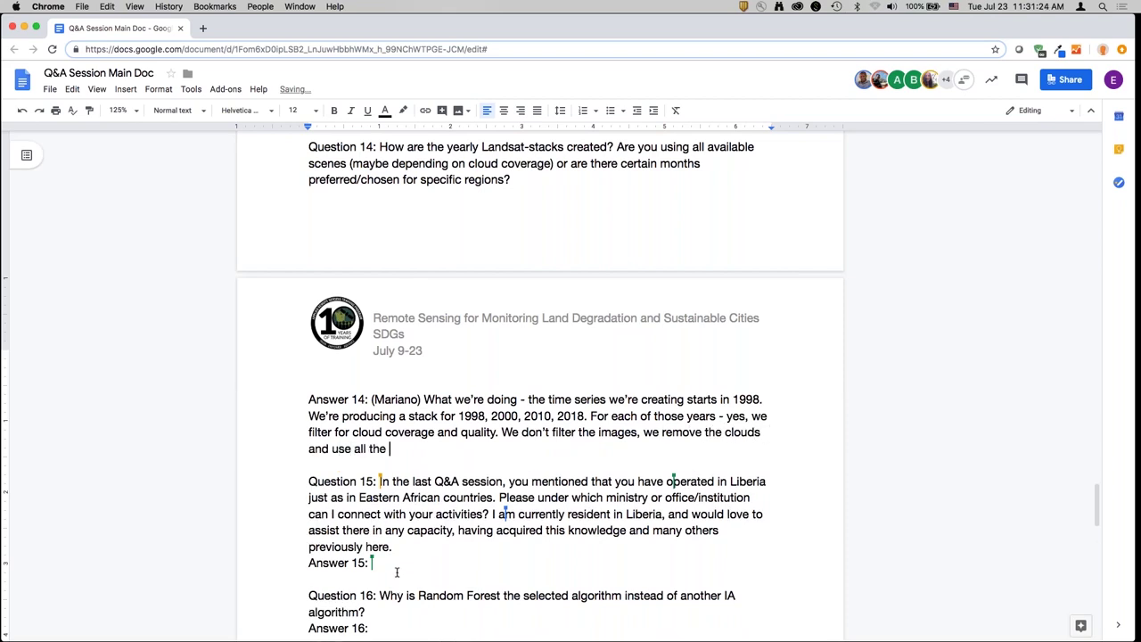
type("useful information th")
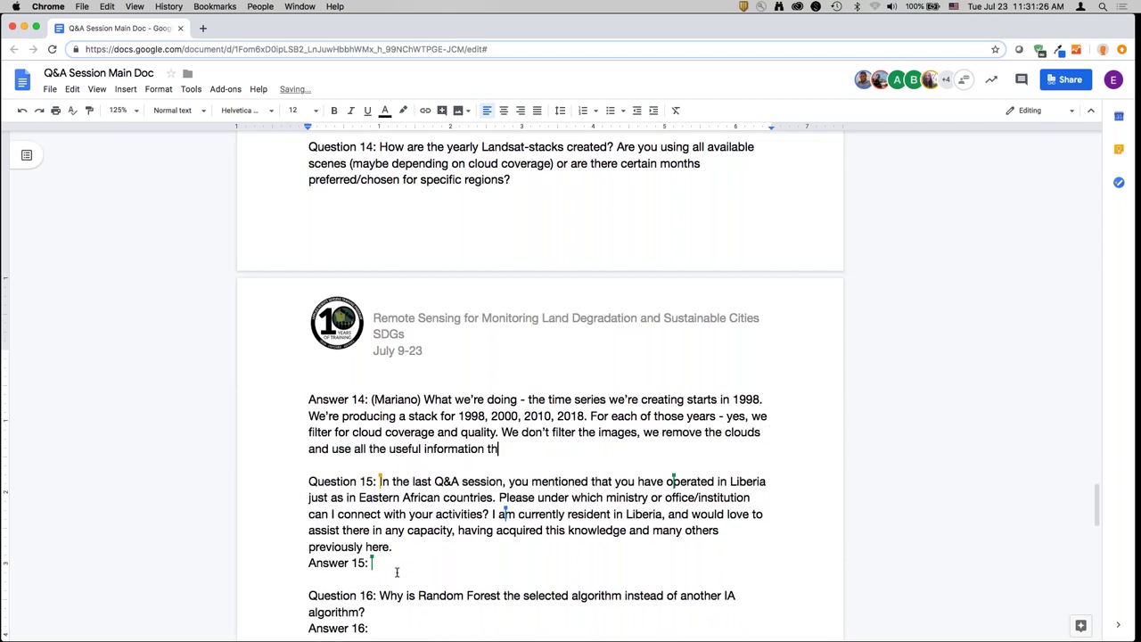
type("e scene has. In many areas")
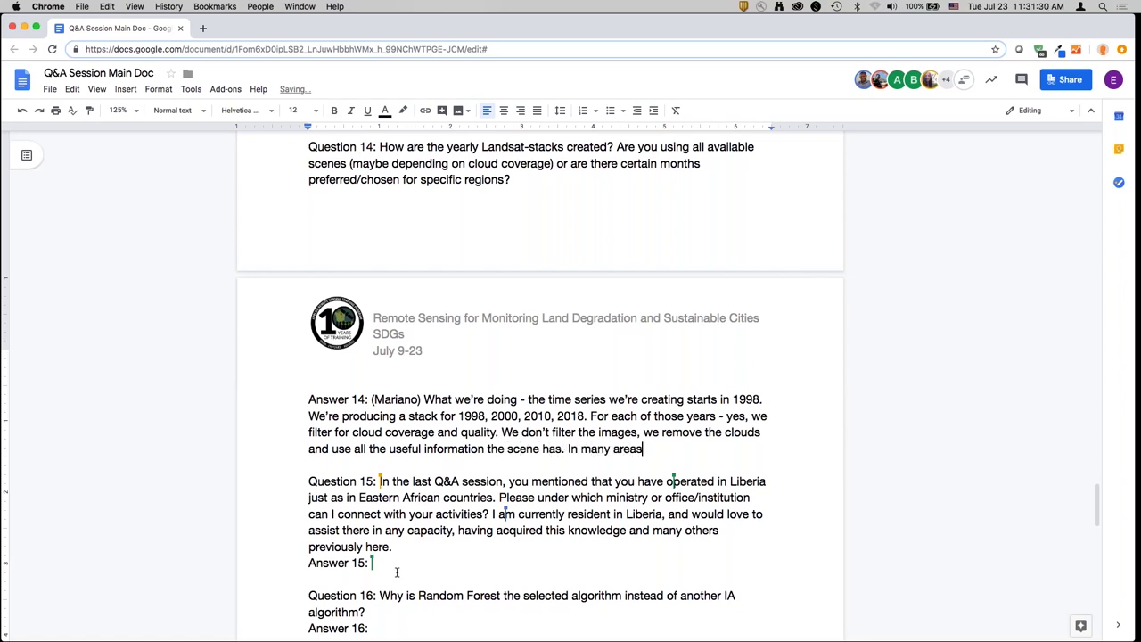
type(", esp for earlier years (199")
type("8, 20")
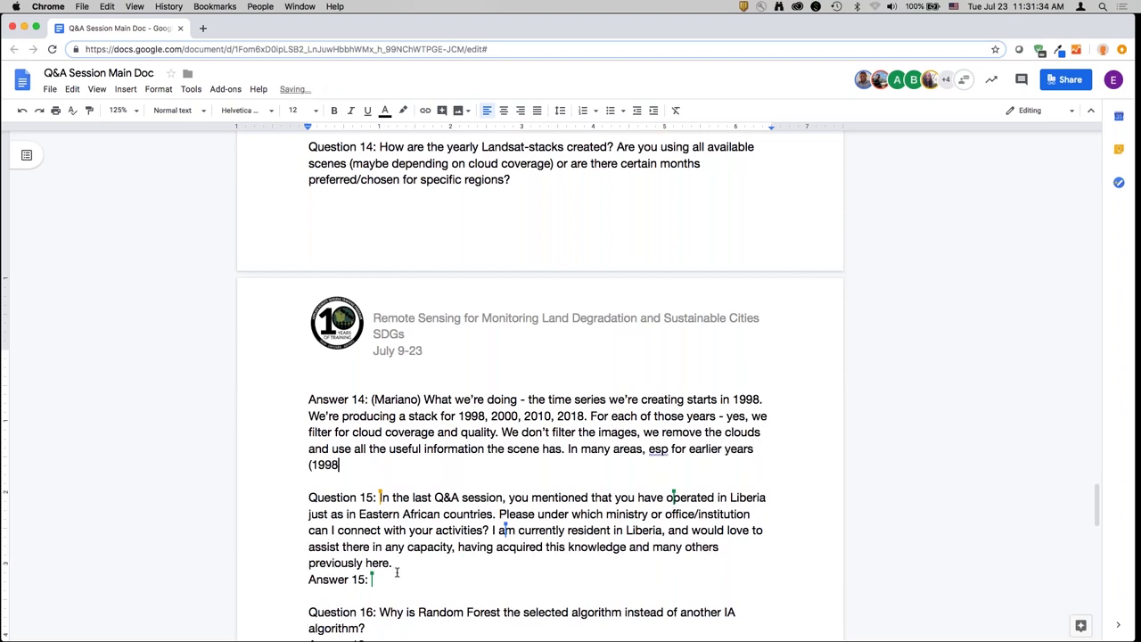
type("00), availability is a limiting")
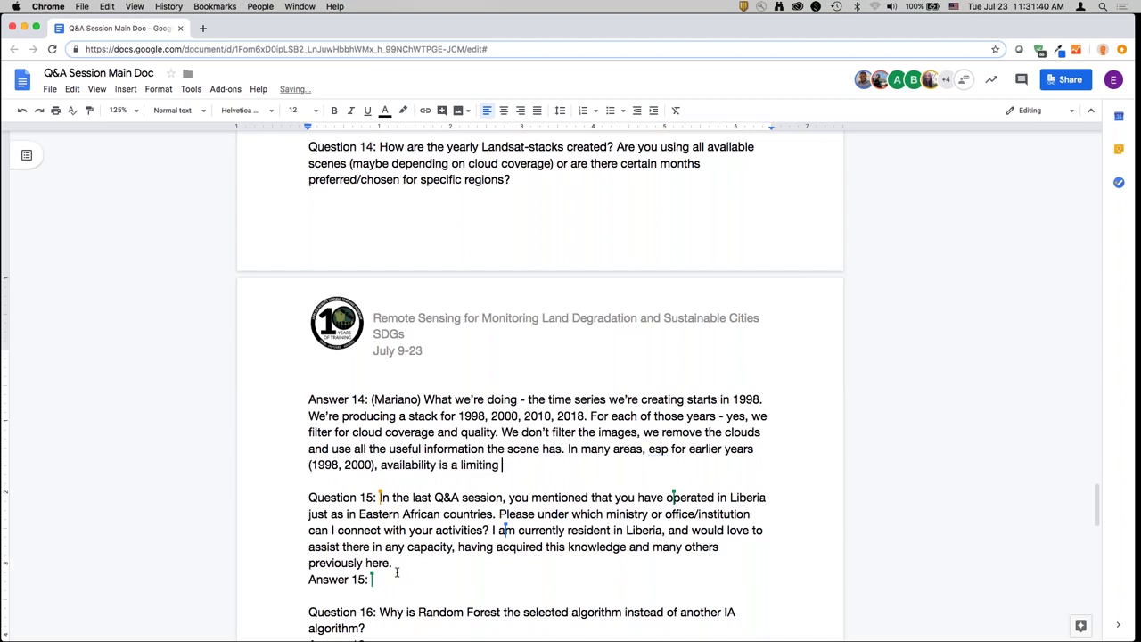
type(" factor. For each year")
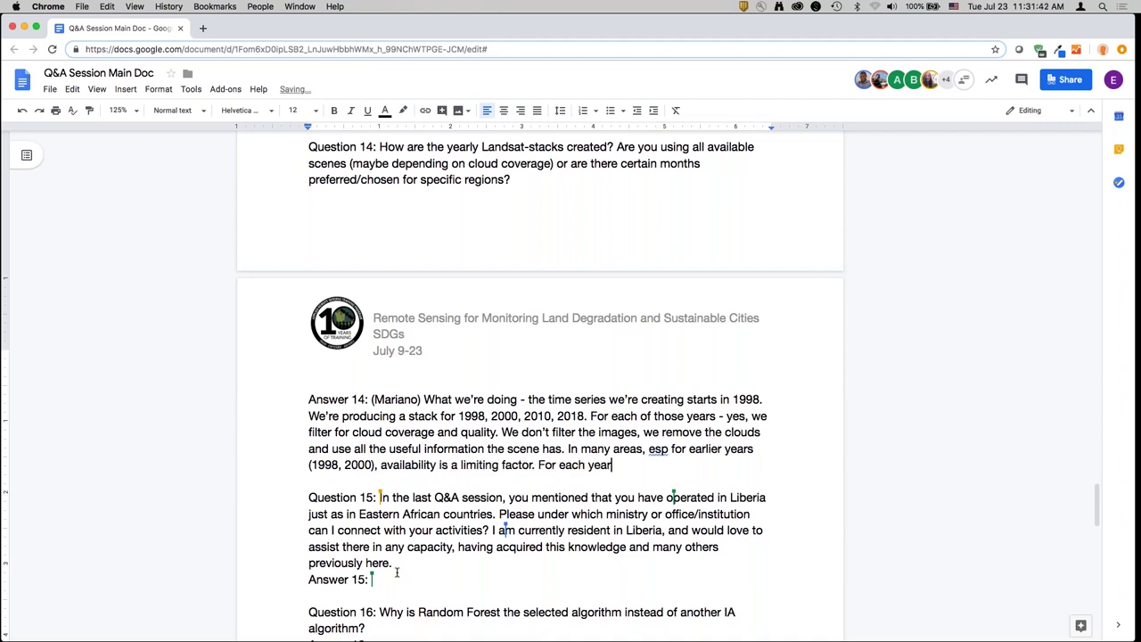
type(", for 2000, it's combining 1999")
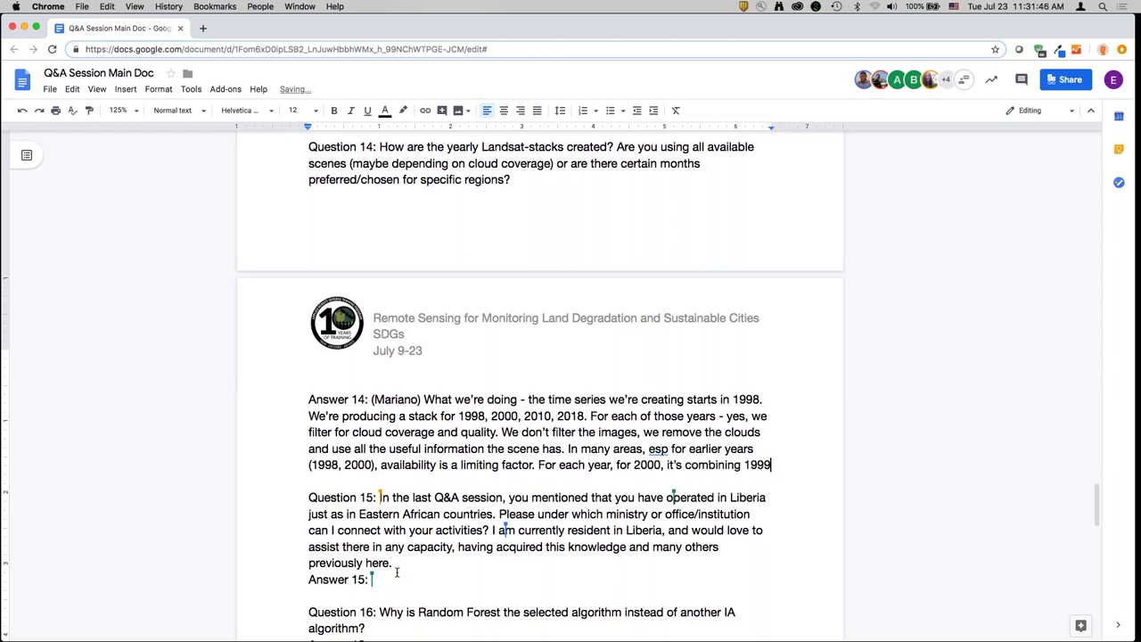
type(", 200")
type("0, and ")
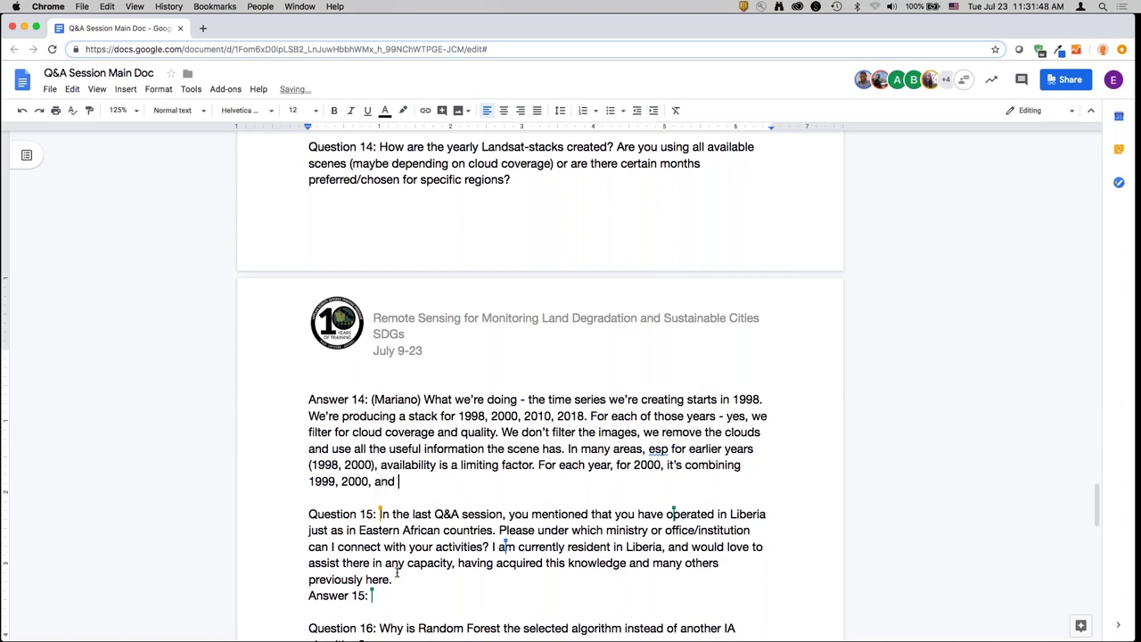
type("2001. So we're using info ")
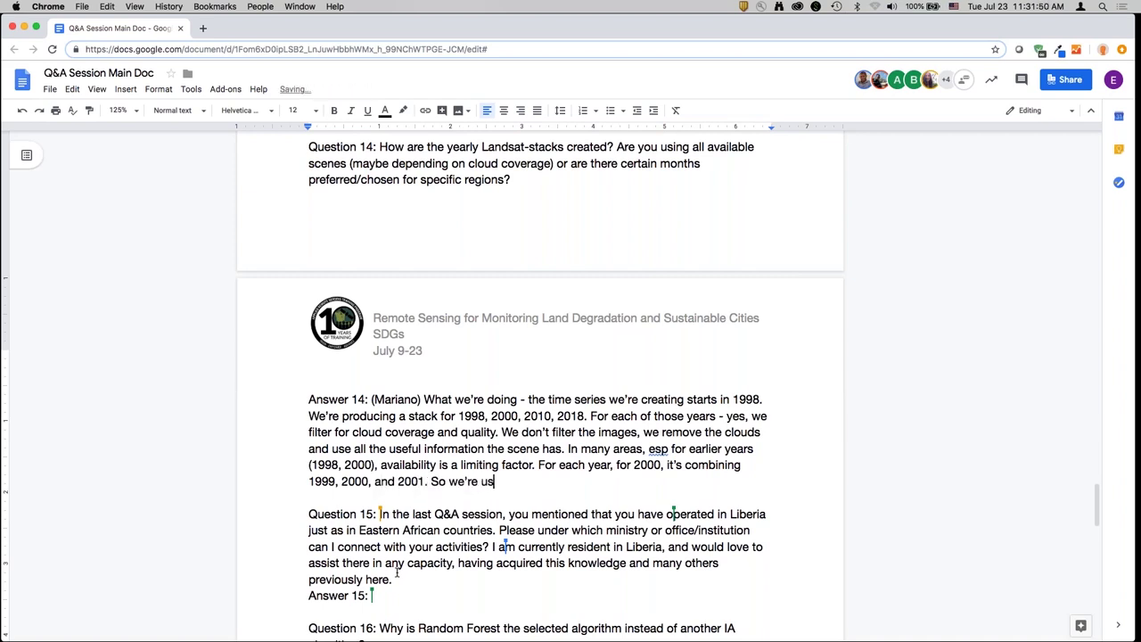
type("from year p")
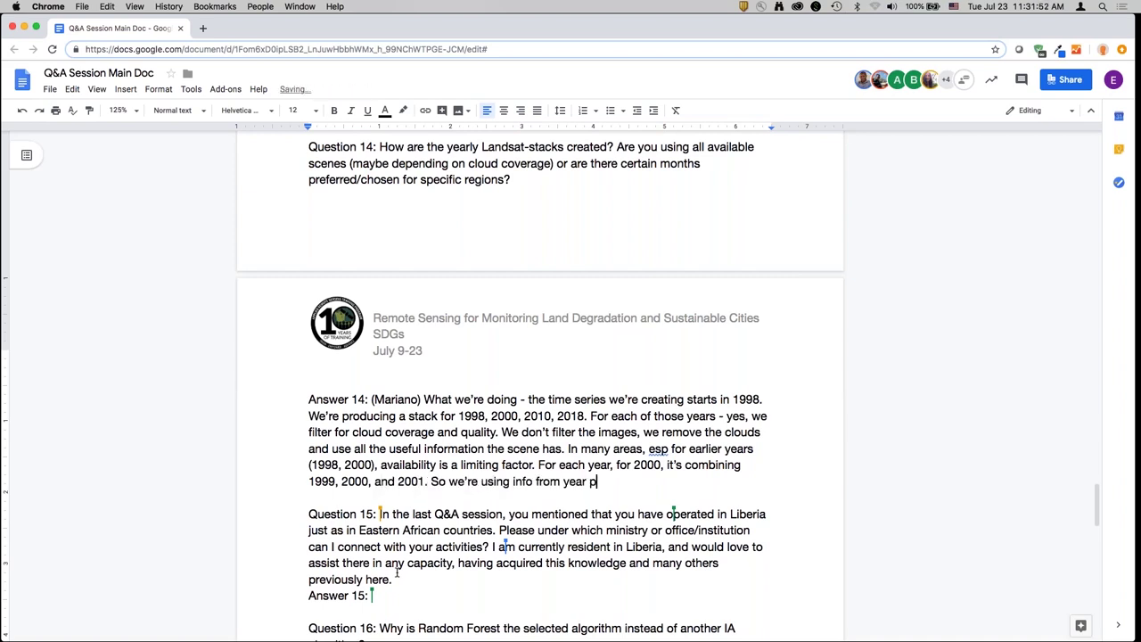
type("rior and after from t")
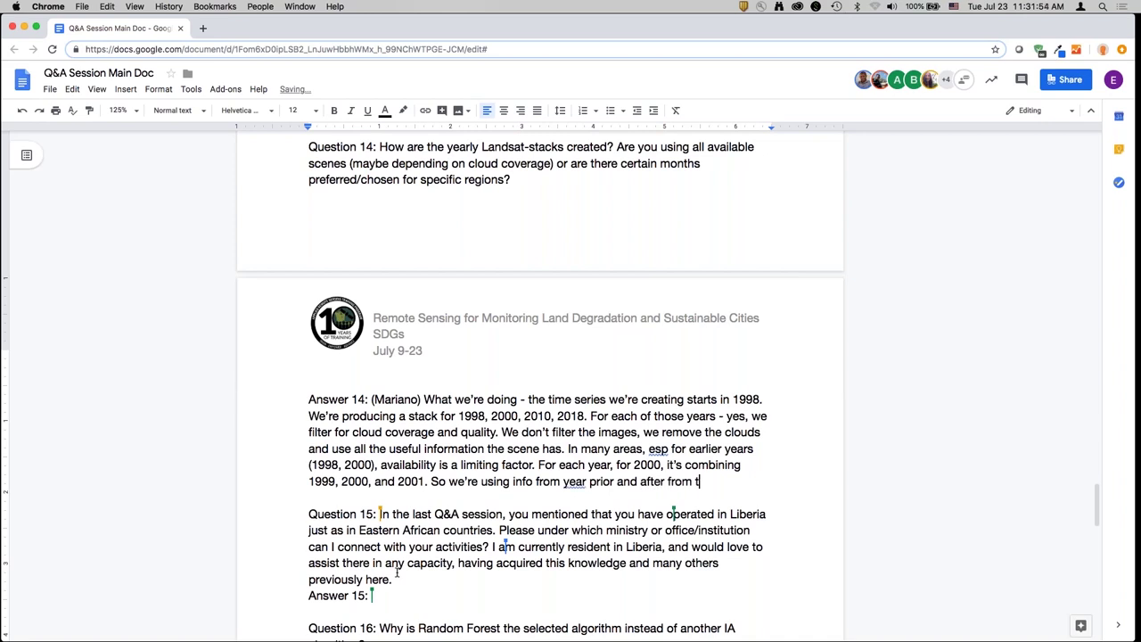
type("he \"year.\" We're filter")
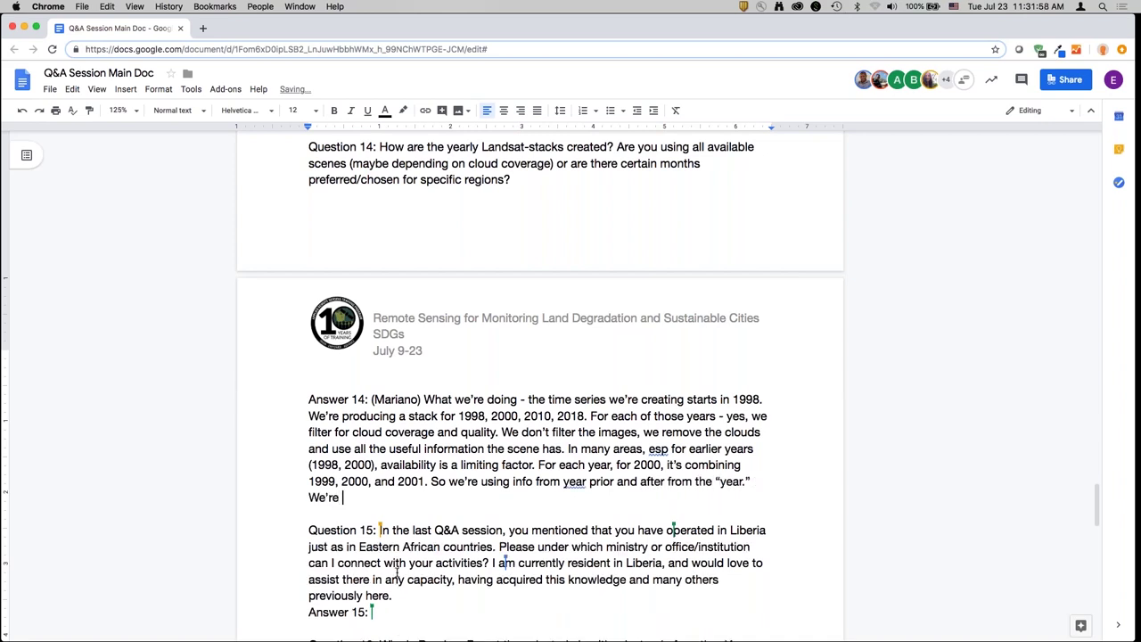
type("ing, maskin")
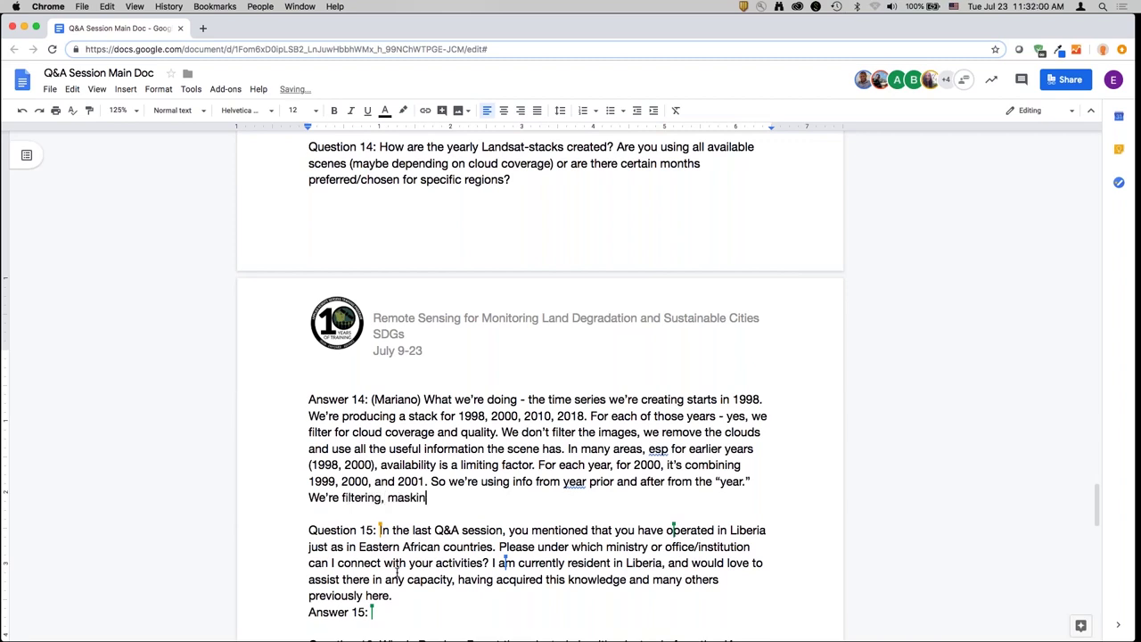
type("g, and using images")
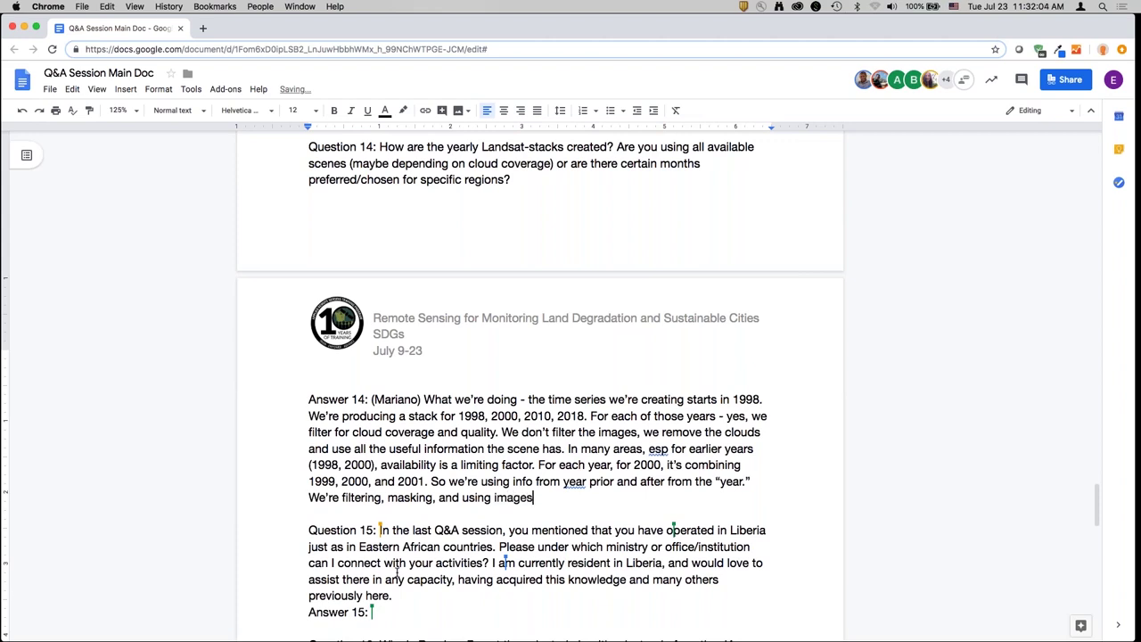
type(" throughout the ye")
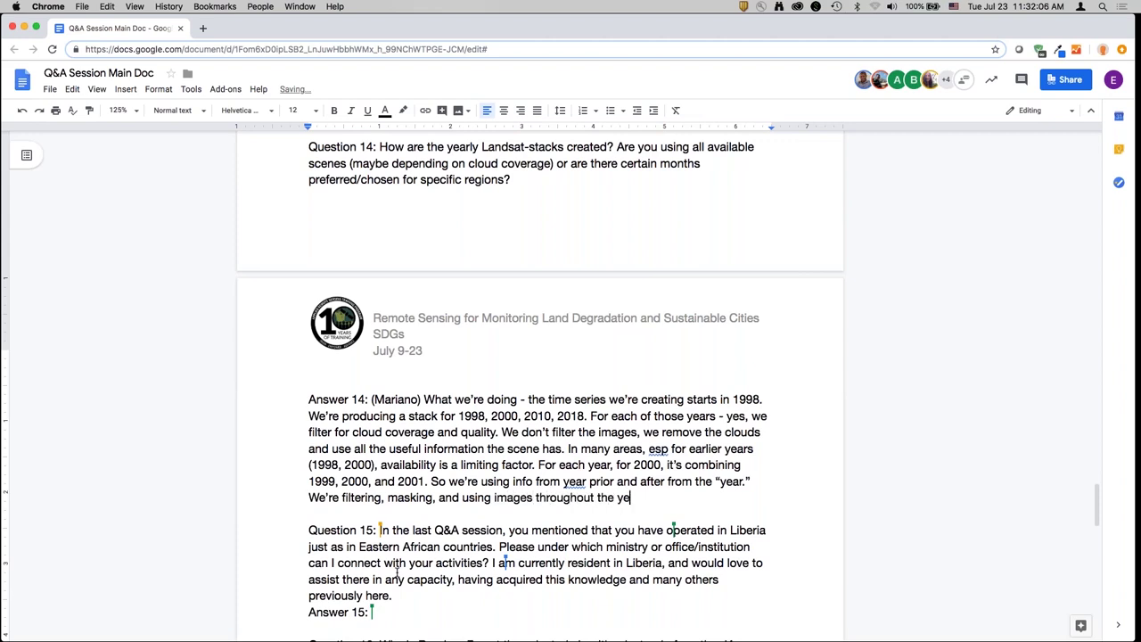
type("ar and all images ava")
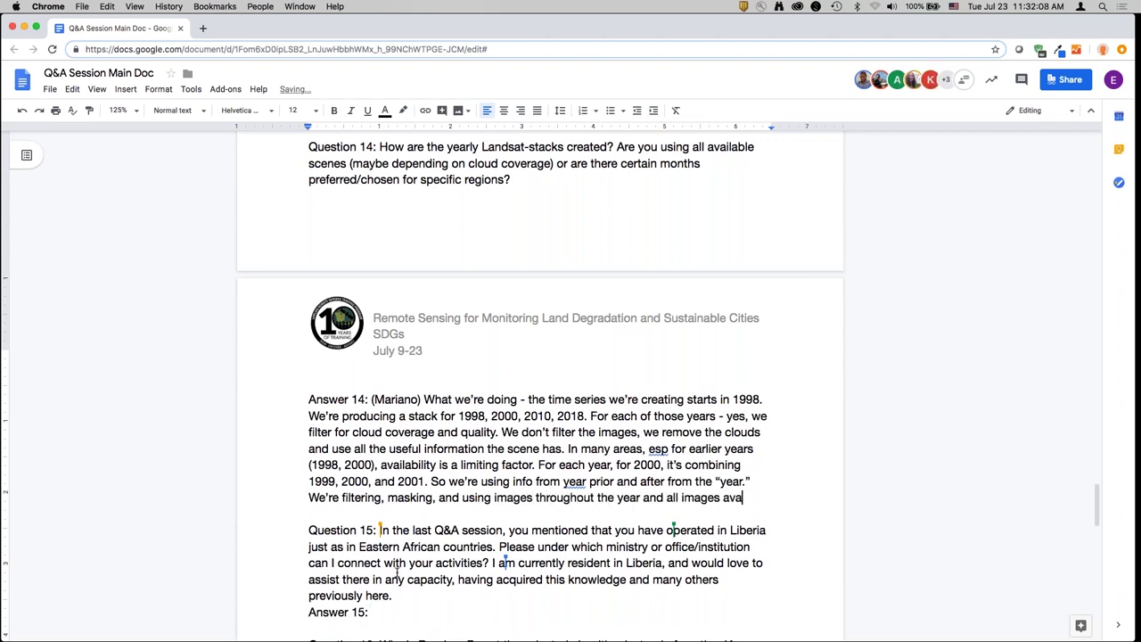
type("ilable. We have diffe")
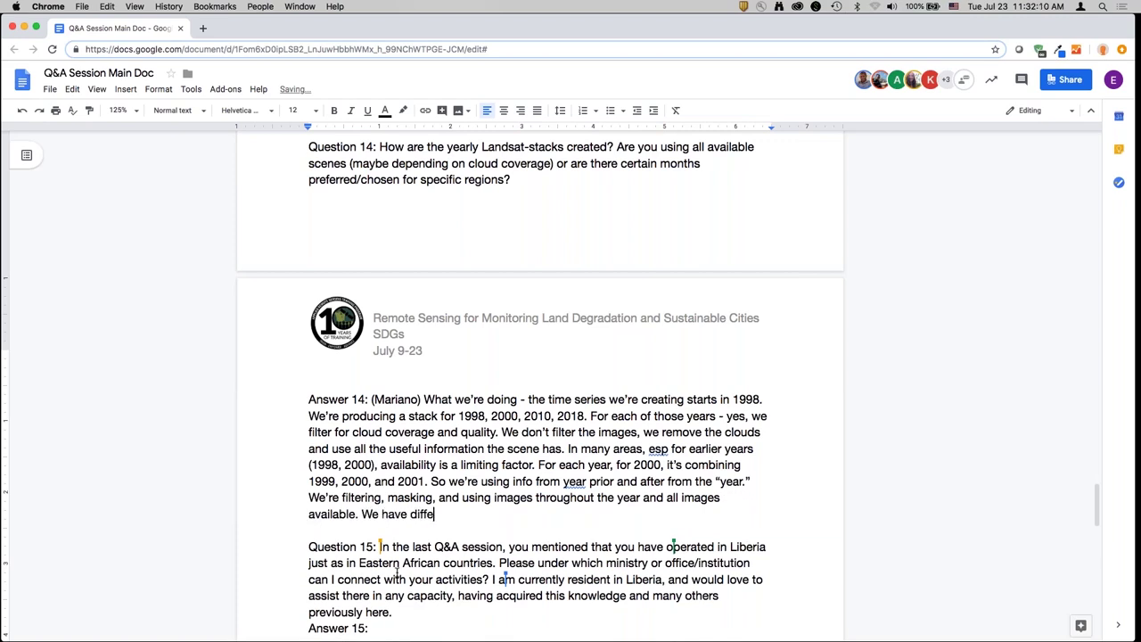
type("rent ways of summarizing them ")
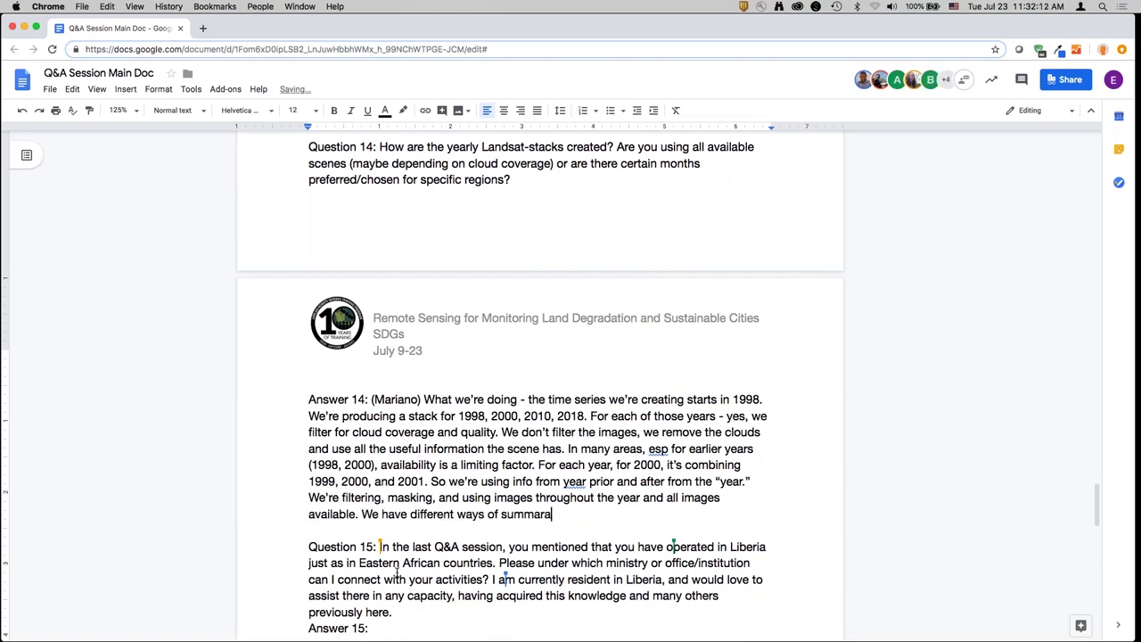
type("for some of t")
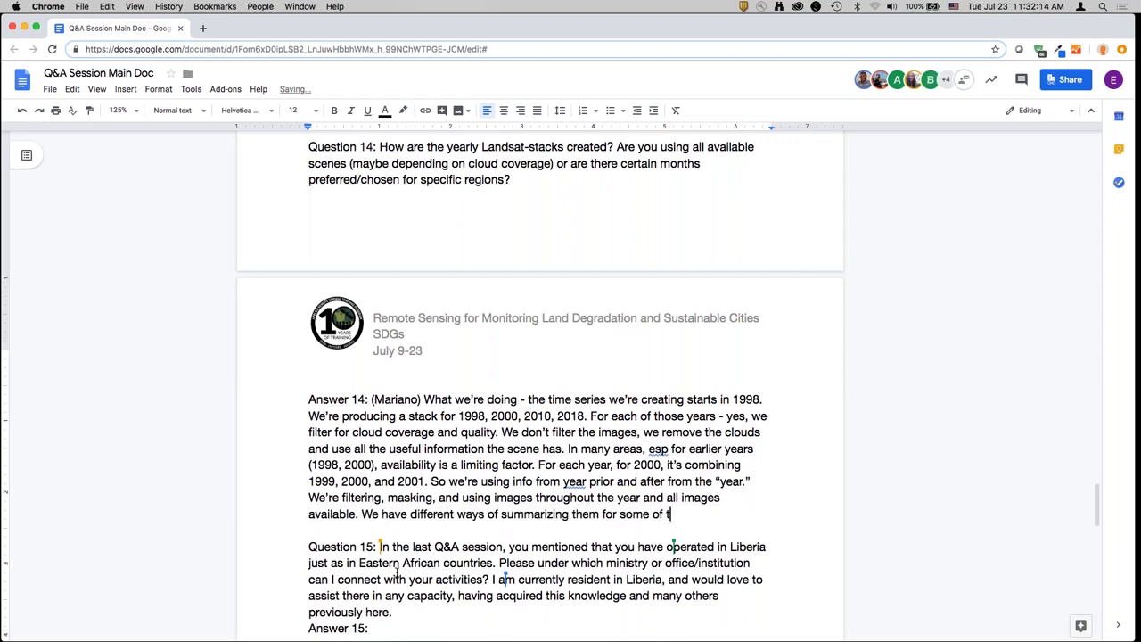
type("he we use medium - the measu")
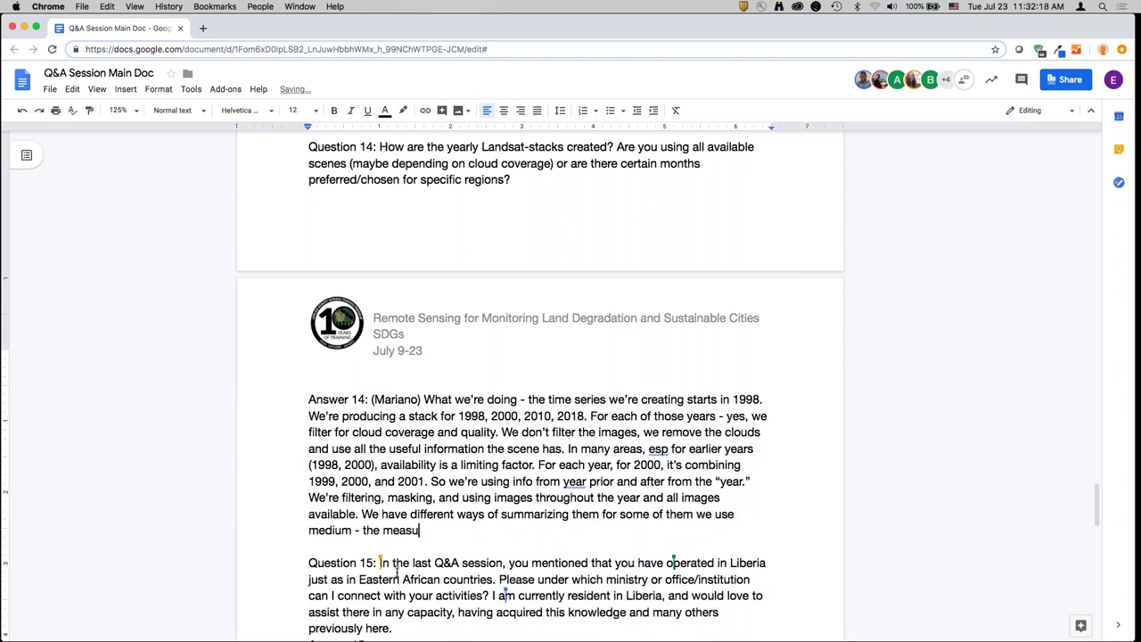
type("re of centrality within the year of viab")
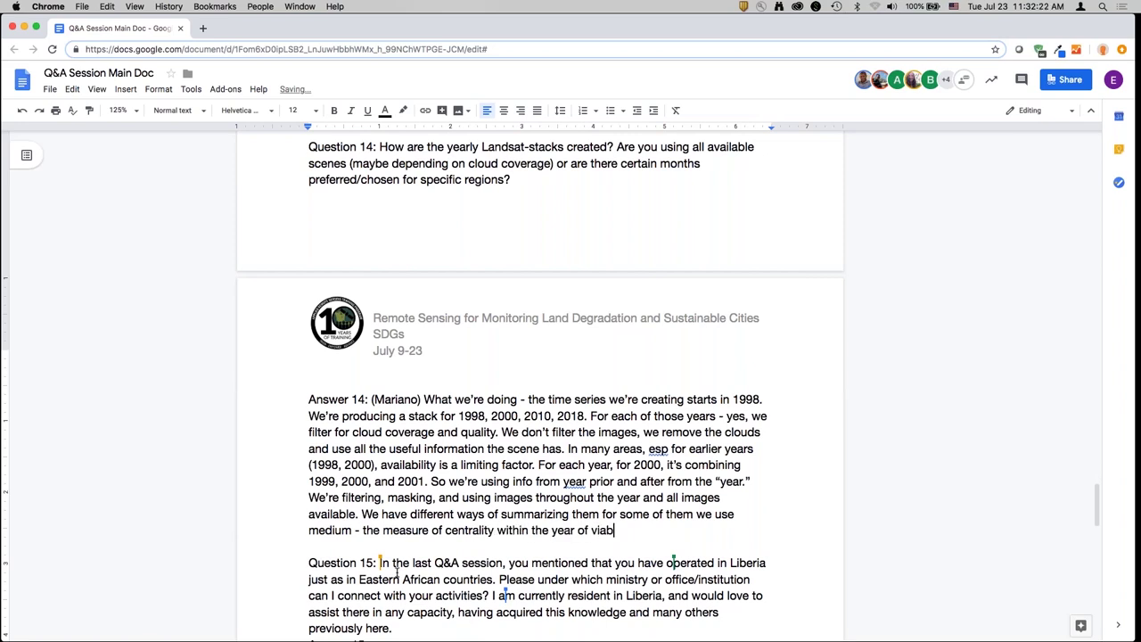
type("lity. We co")
- Add to Answer 14 that median and standard dev show pixel viability, constancy and reflectance change
key("BackSpace")
key("BackSpace")
type("include median and")
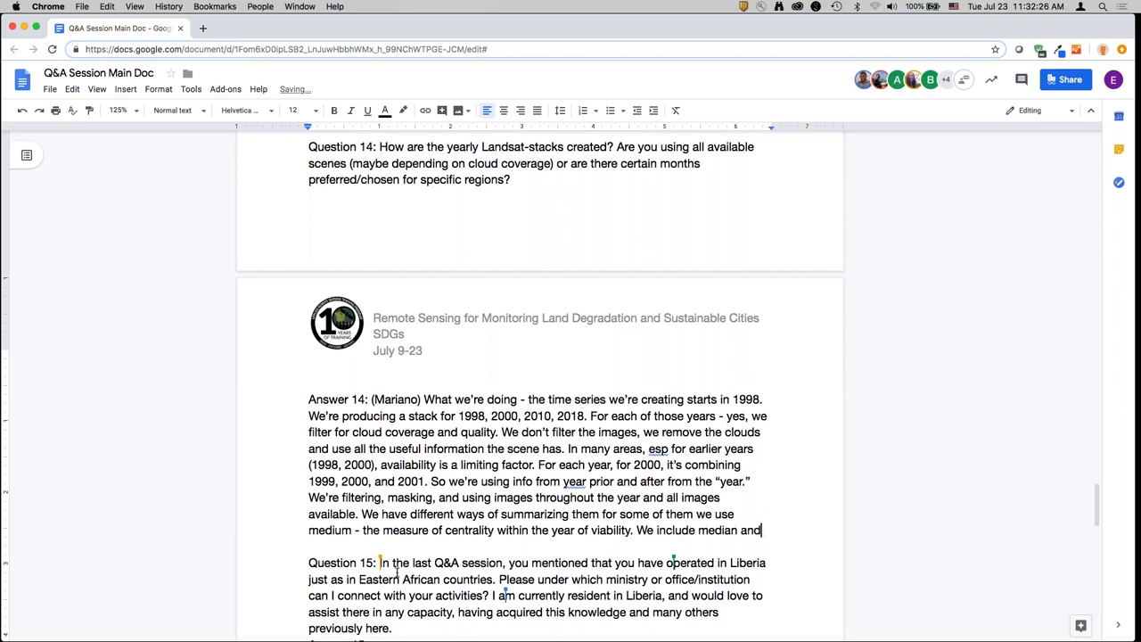
type(" standard de")
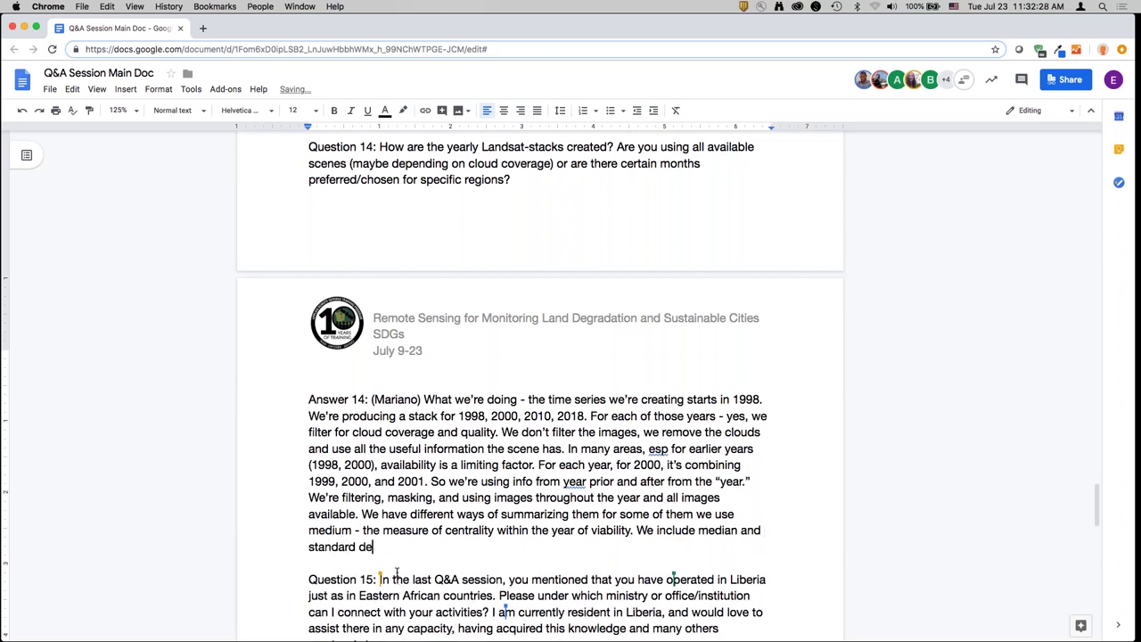
type("v to determine viability and pixel s")
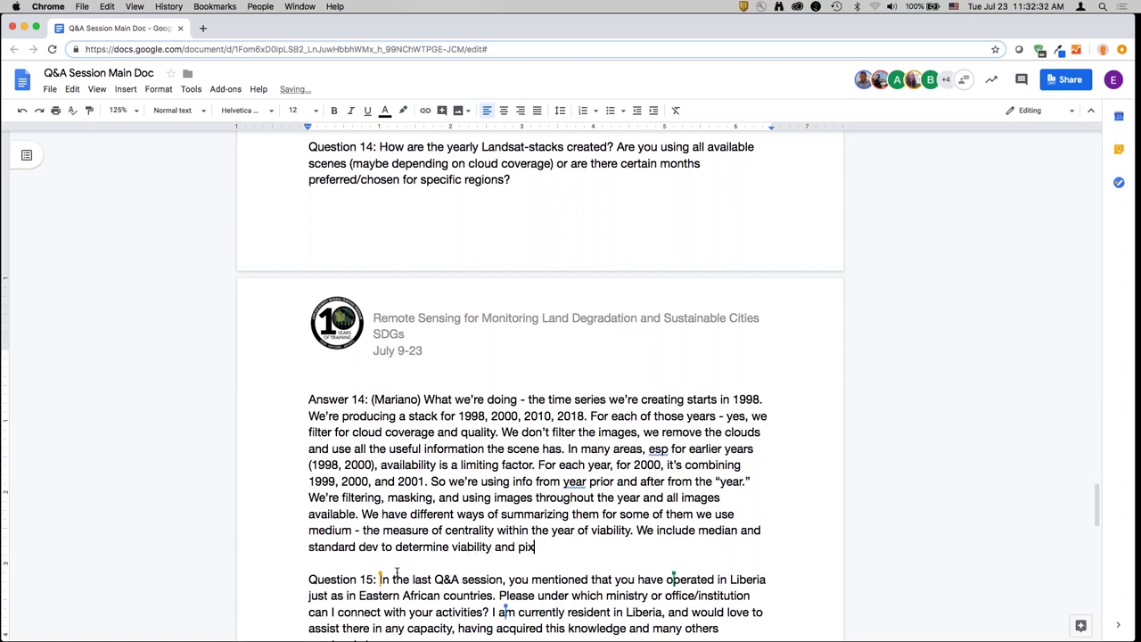
key("BackSpace")
key("BackSpace")
type("s constant over time and chang")
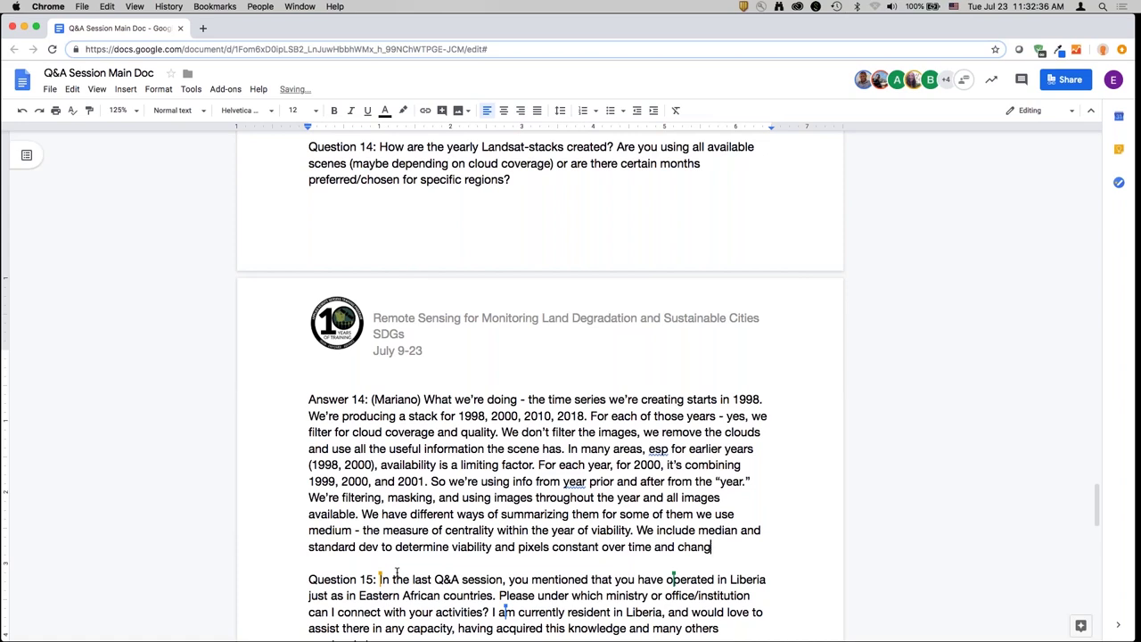
type("ing in terms of ref")
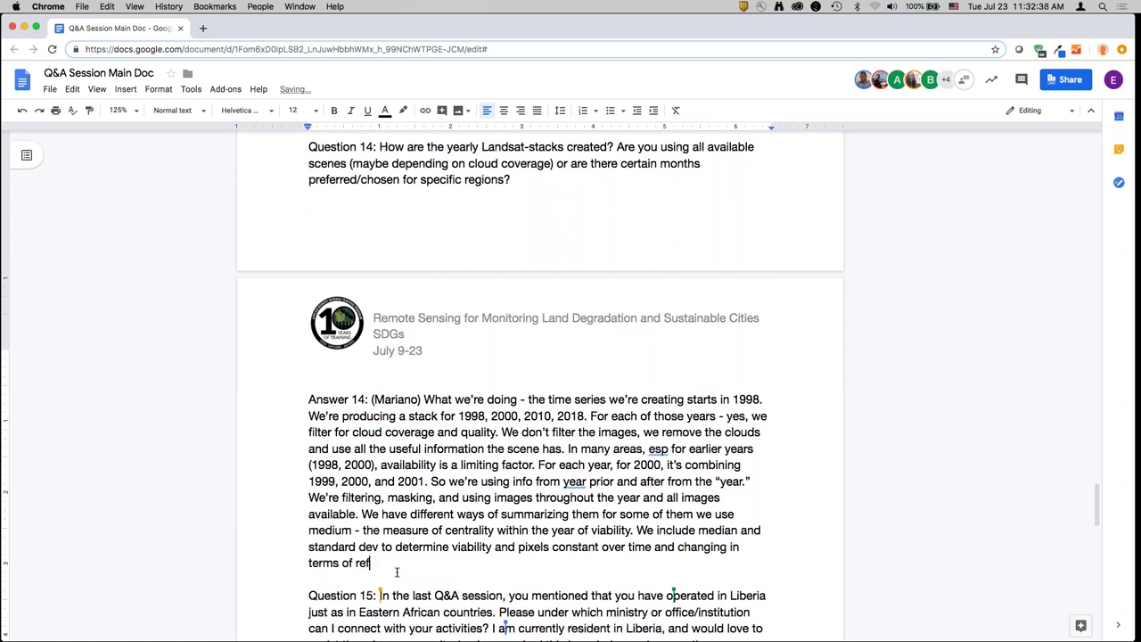
type("electance - which are a")
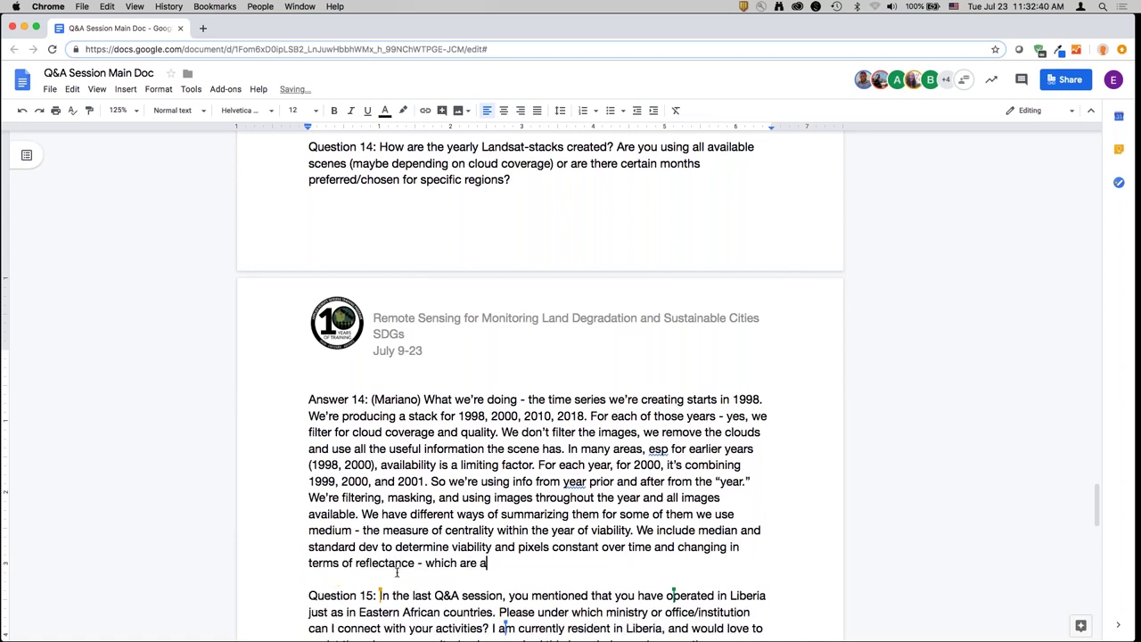
type("ssociated with more natural")
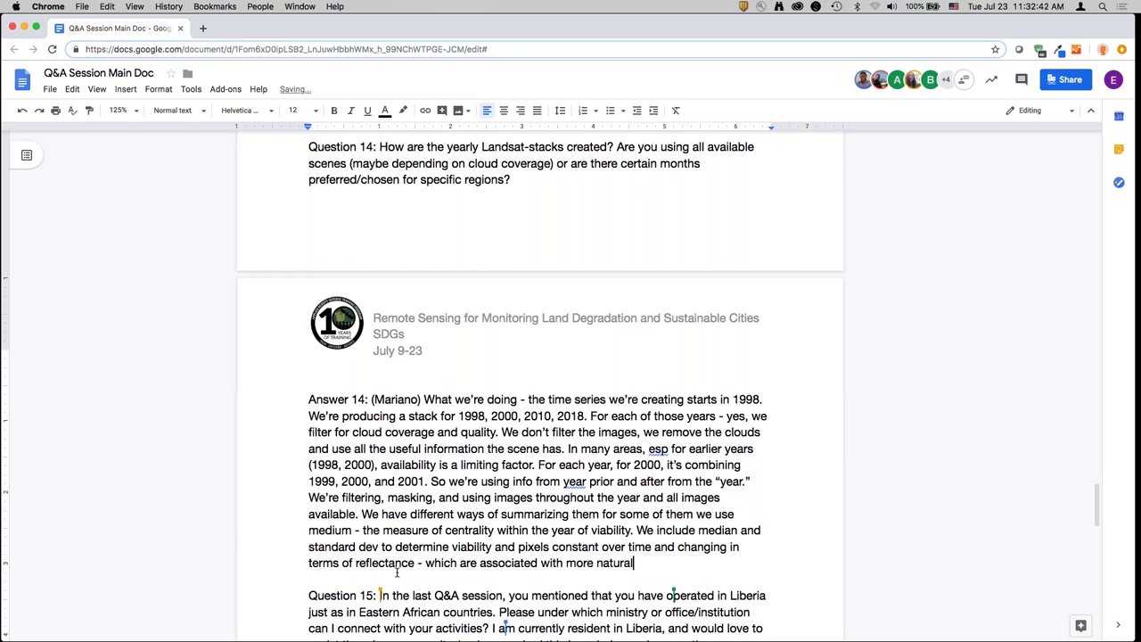
- Write the attributed Answer 15 about the Liberia office, the GIS expert collaborator, and a contact e-mail
scroll(397, 573, "down", 10)
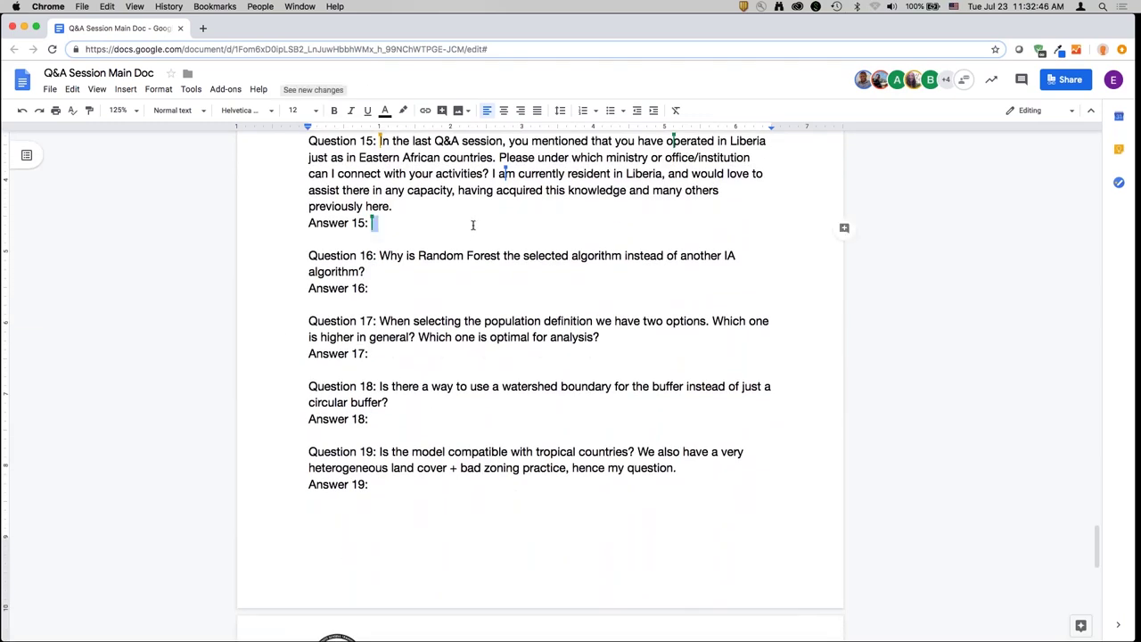
type("(Monica)")
type("First of all, we have a C")
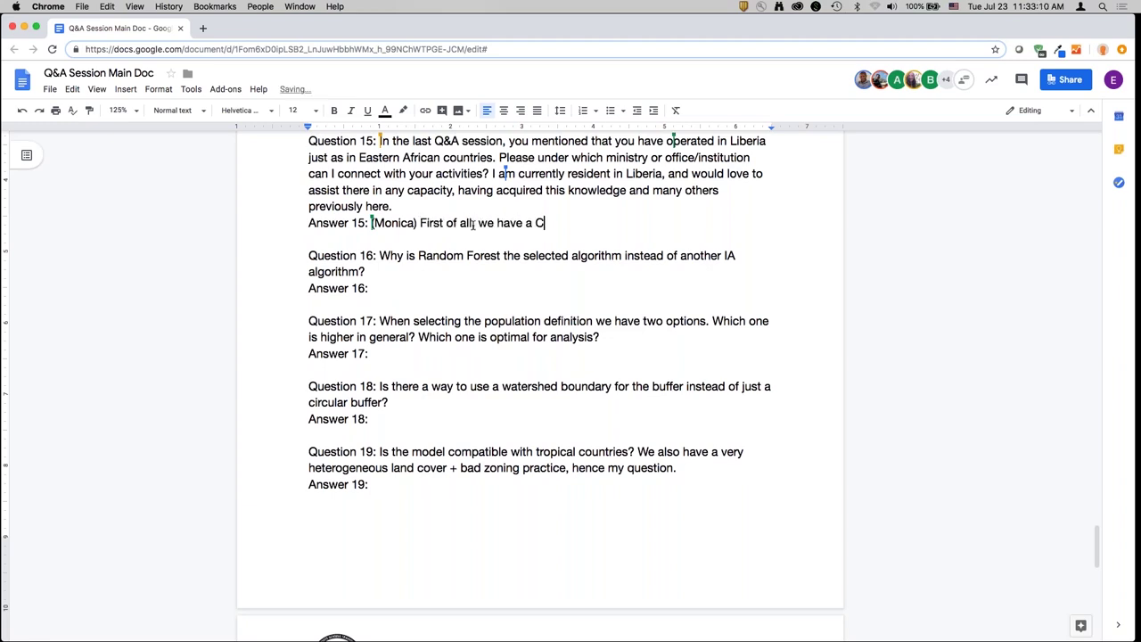
type("onservation International")
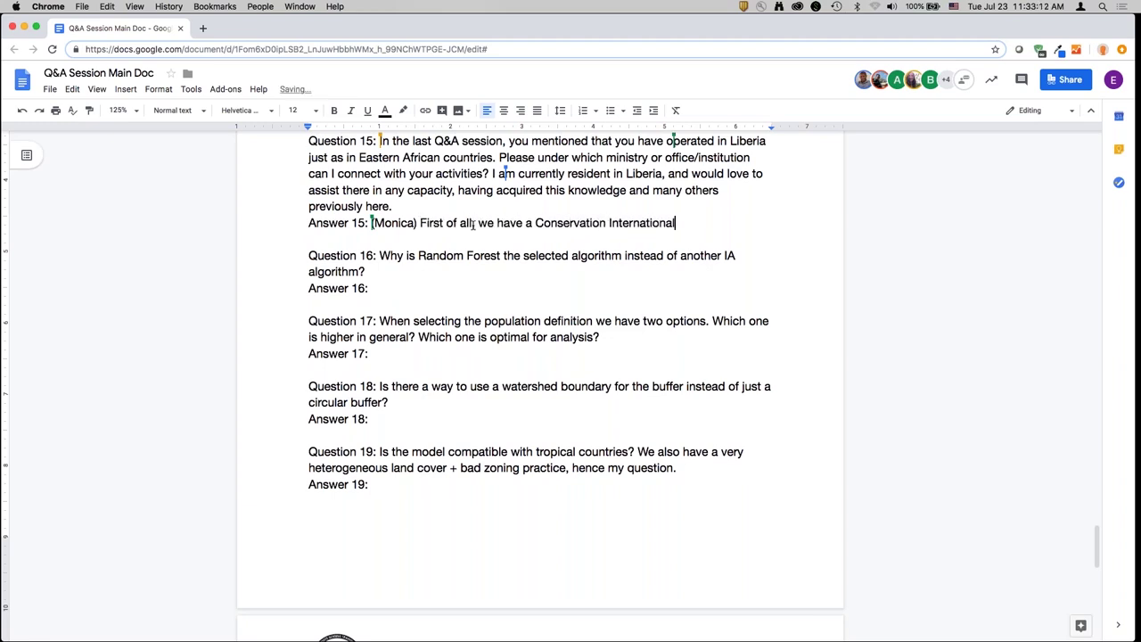
type(" office in Liberia. We have a")
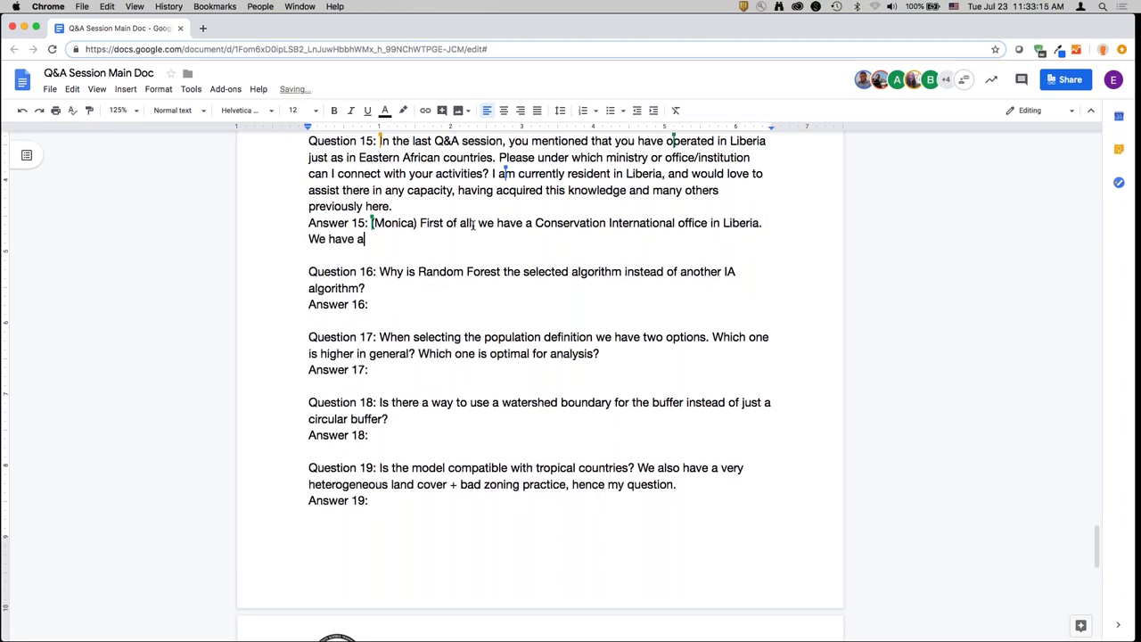
type(" GIS Analyst based o")
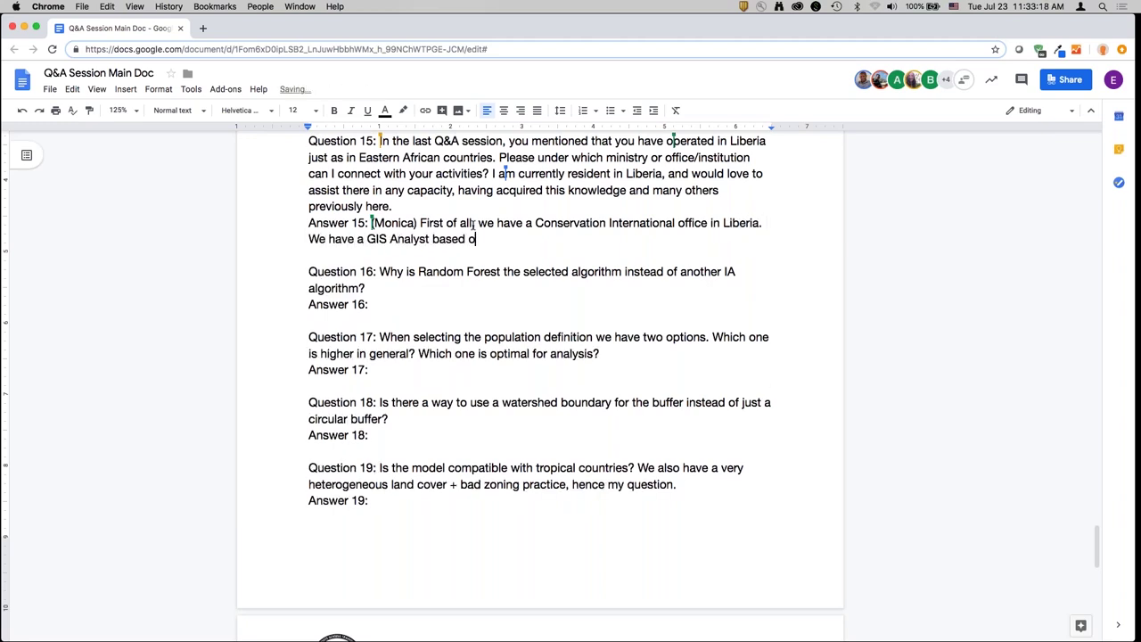
type("ut of there, as well")
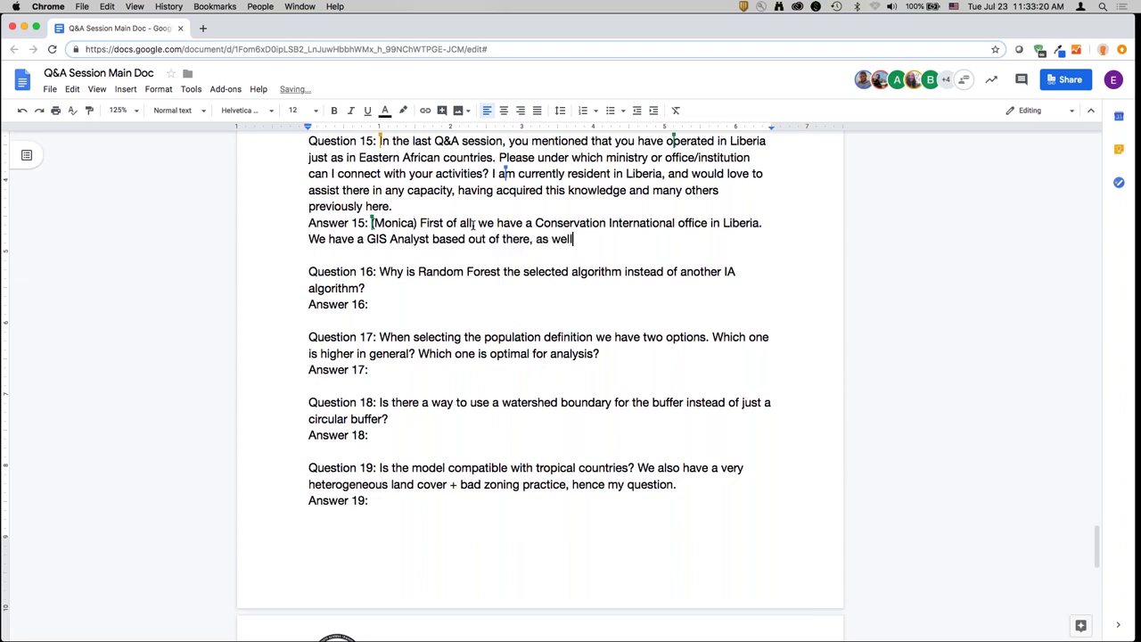
type(". In m")
type("arch 2018, when we")
type(" hel")
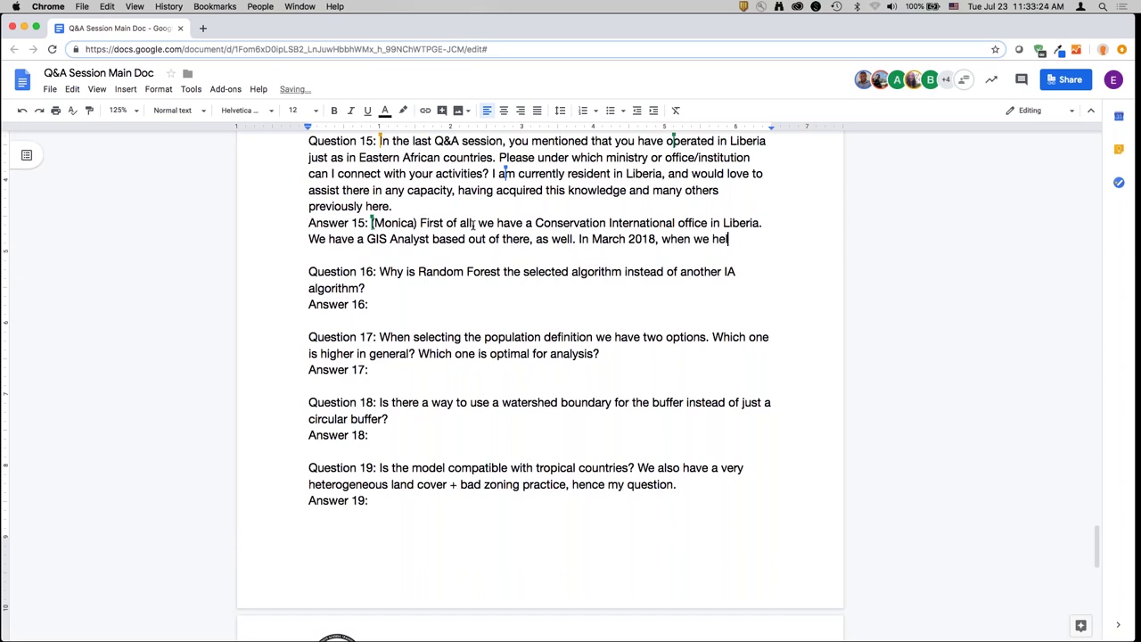
type("d the Capacity training w")
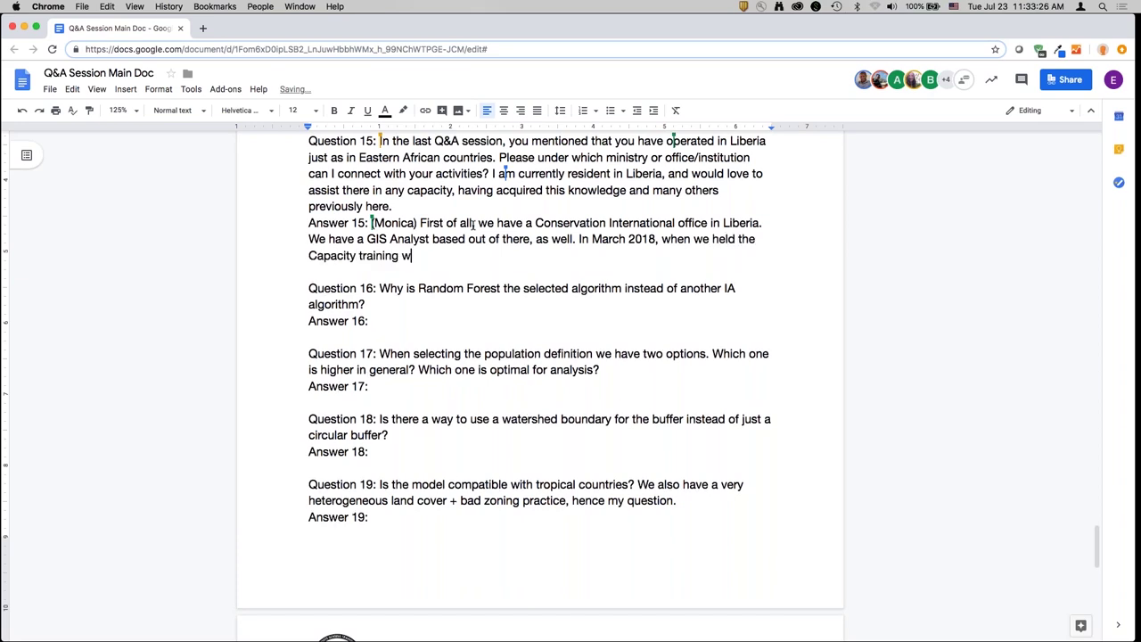
type("orkshops with UNCCD ")
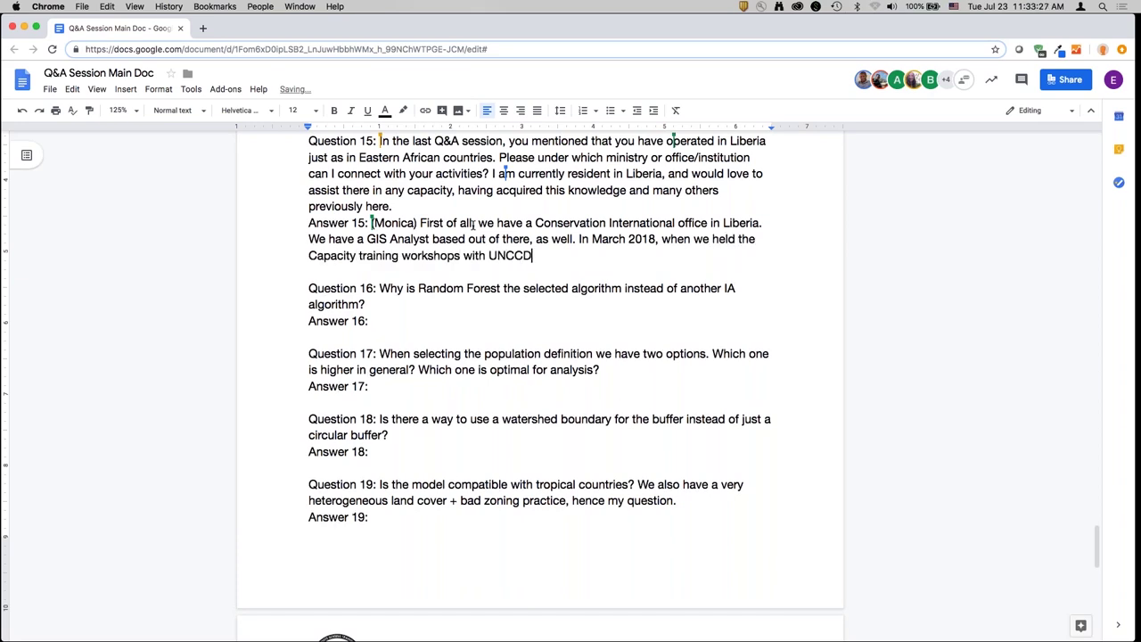
type("we had a member fr")
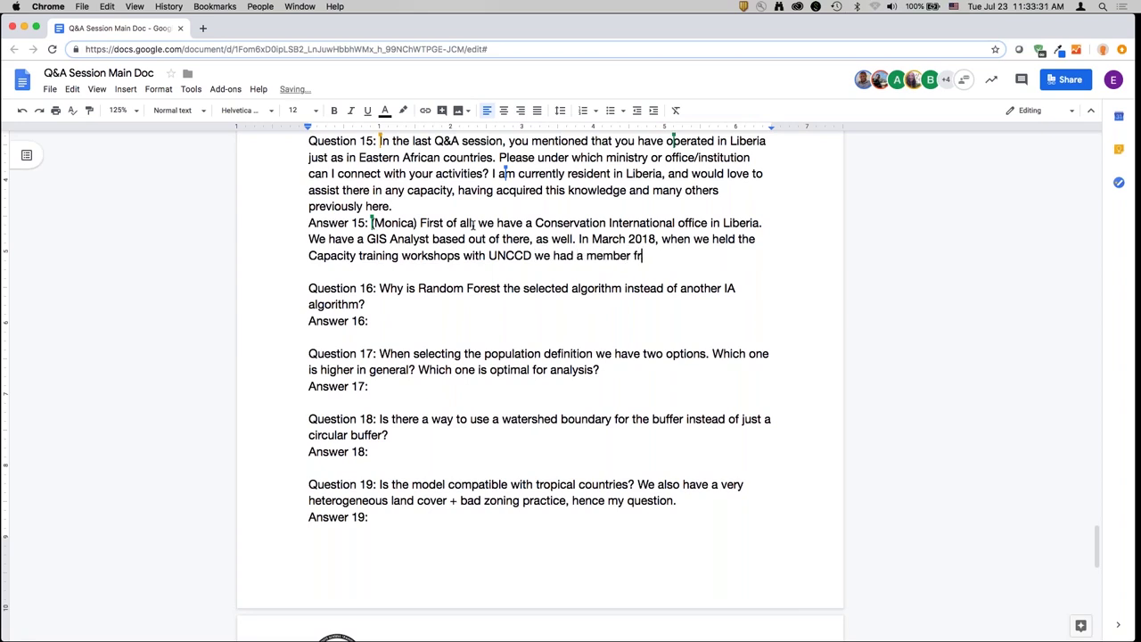
type("om Ministry of Envir")
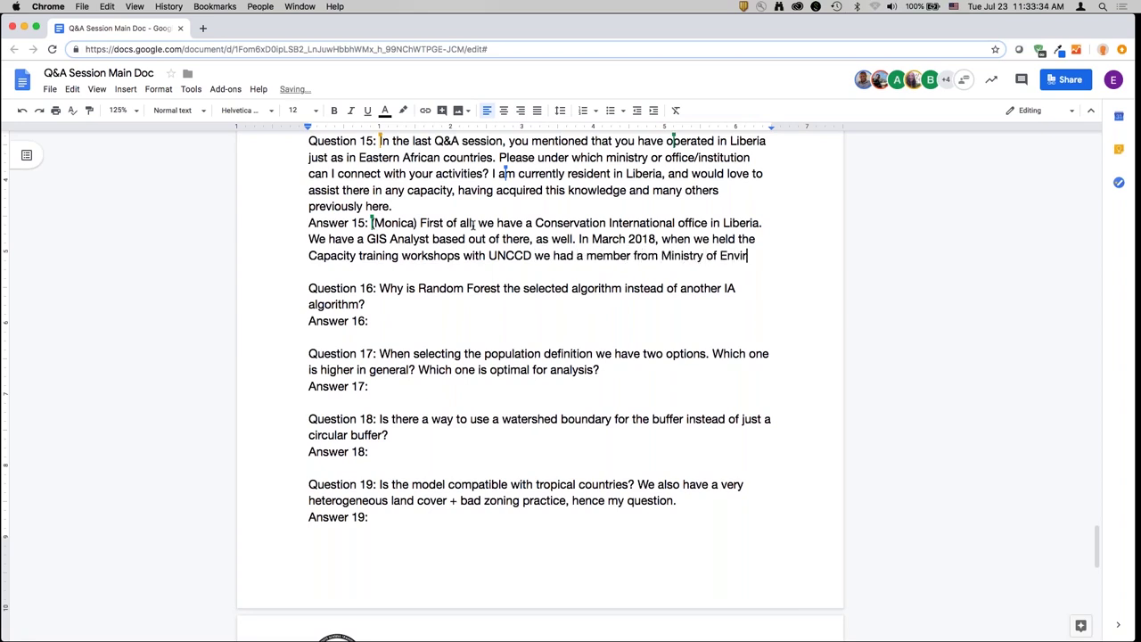
type("onment as the GS")
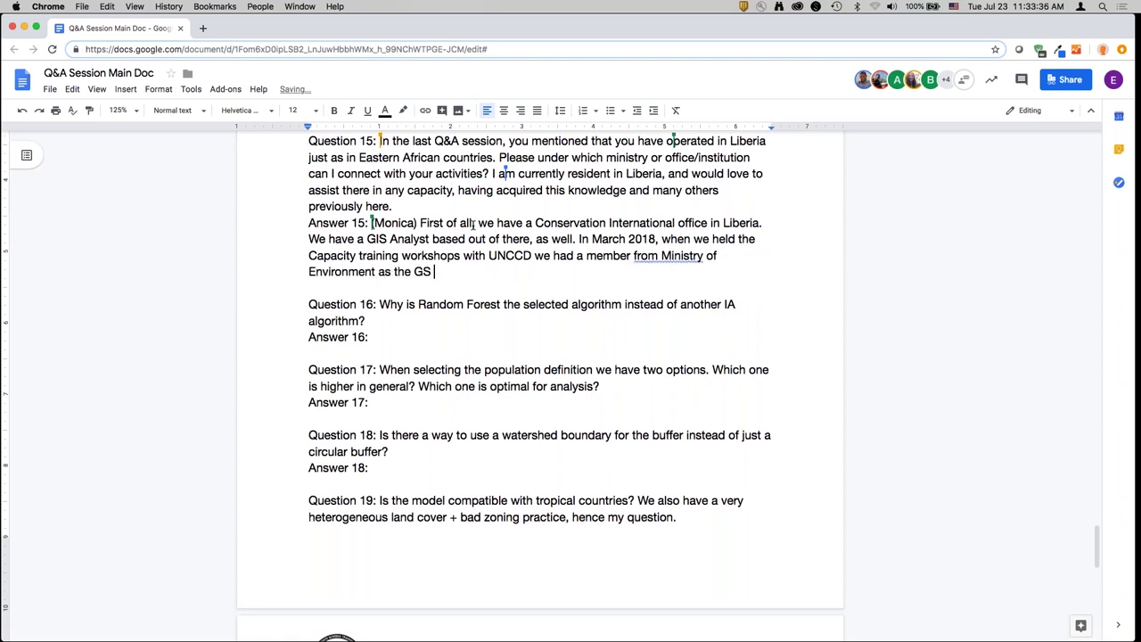
key("BackSpace")
type("IS expert in that workshop. We've worked clos")
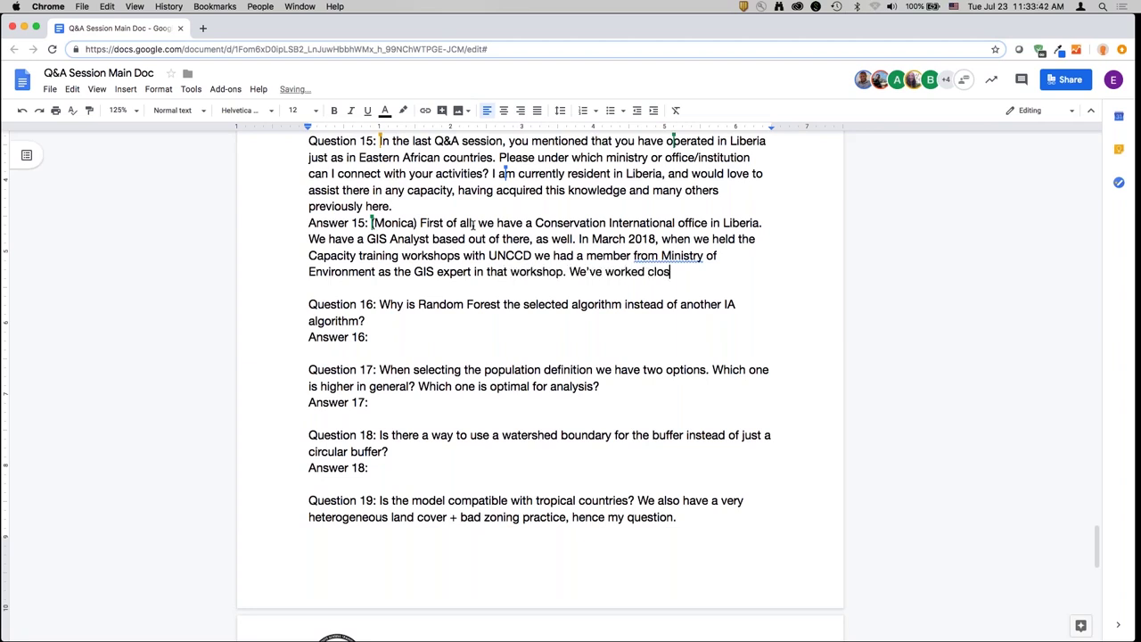
type("ely with him in the last 1.5 year. ")
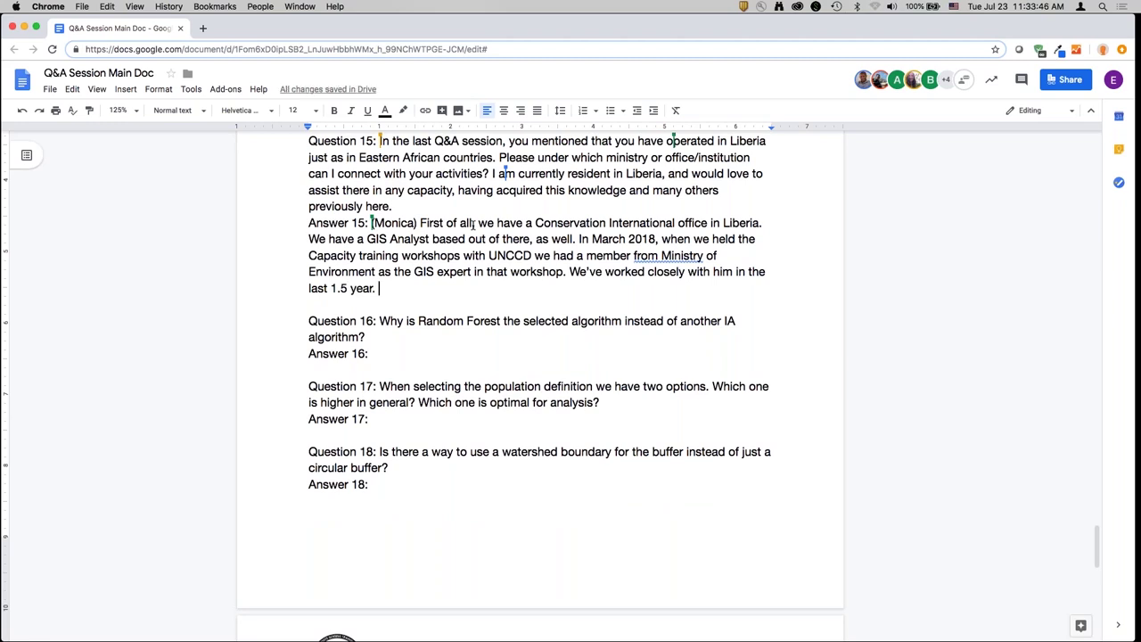
type("He's been using the too")
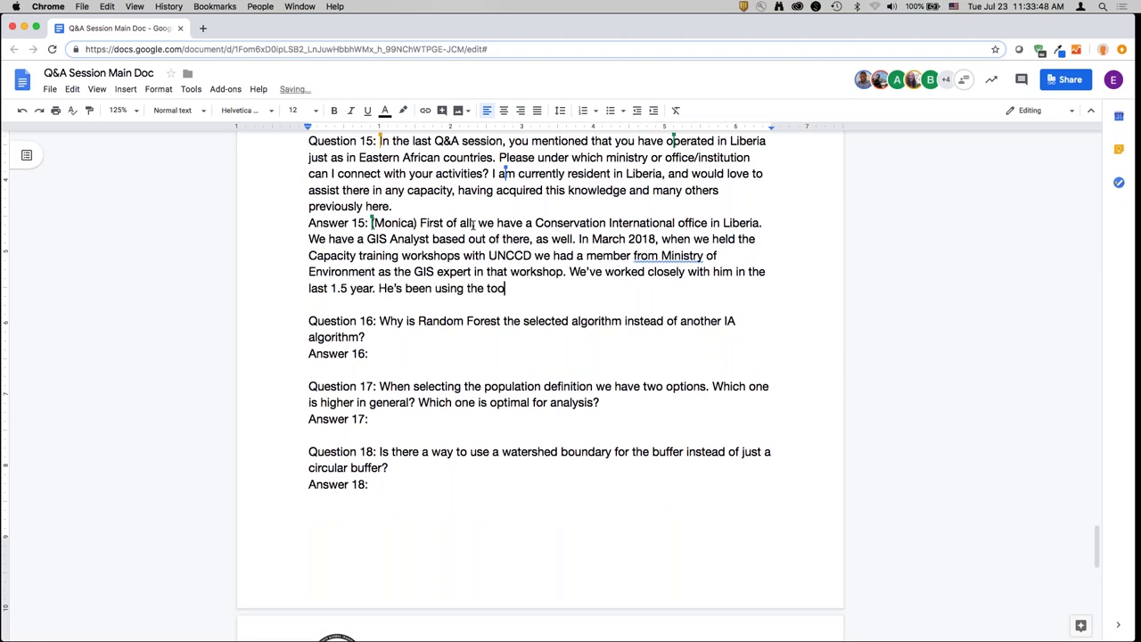
type("l for different purposes")
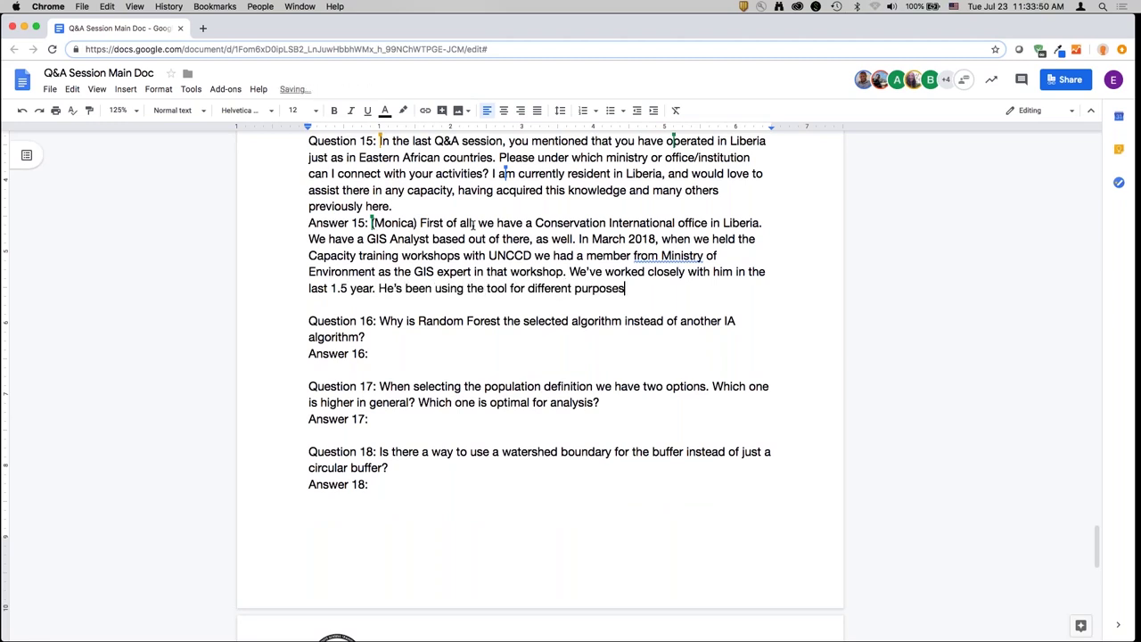
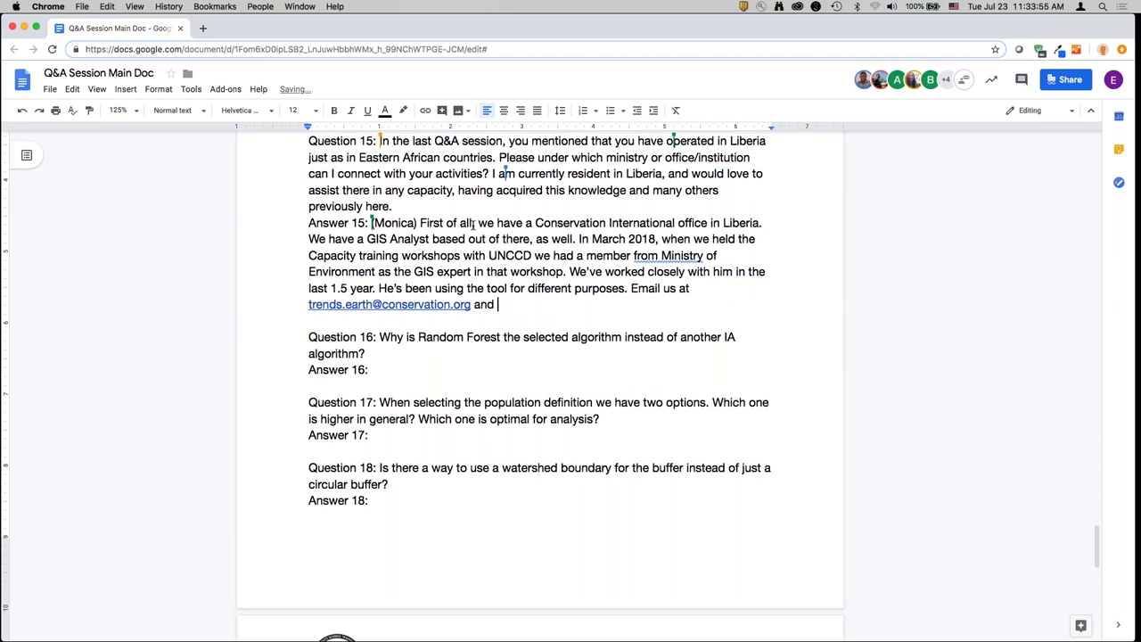
type("we can connect you to our colleagues.")
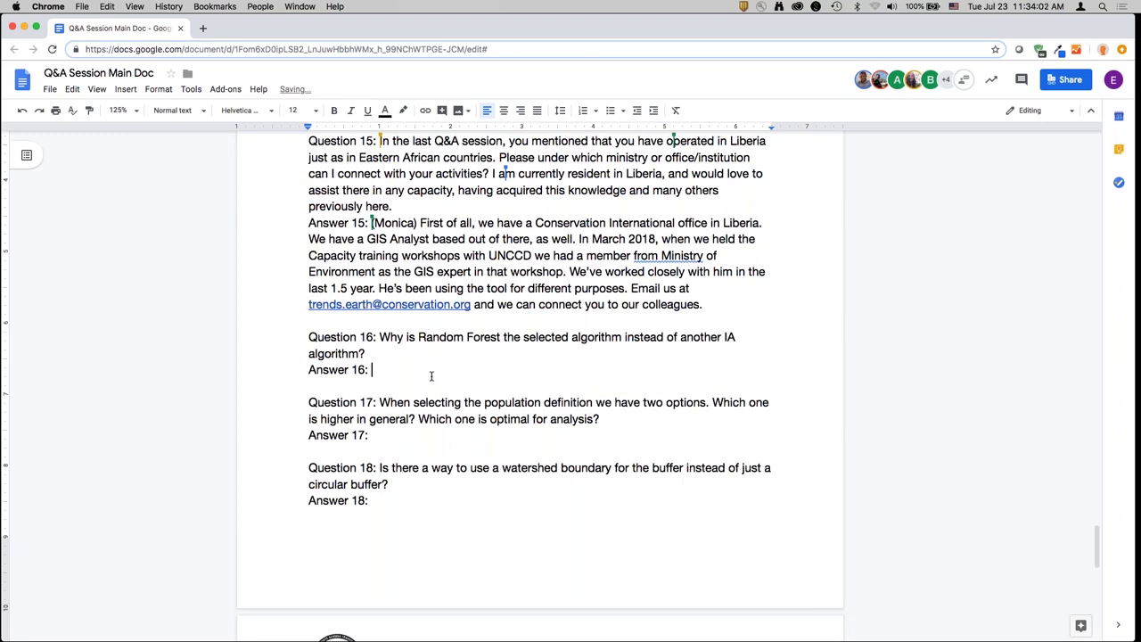
- Write Answer 16 explaining the Random Forest choice and ending with 'improve the dataset.'
scroll(431, 377, "down", 5)
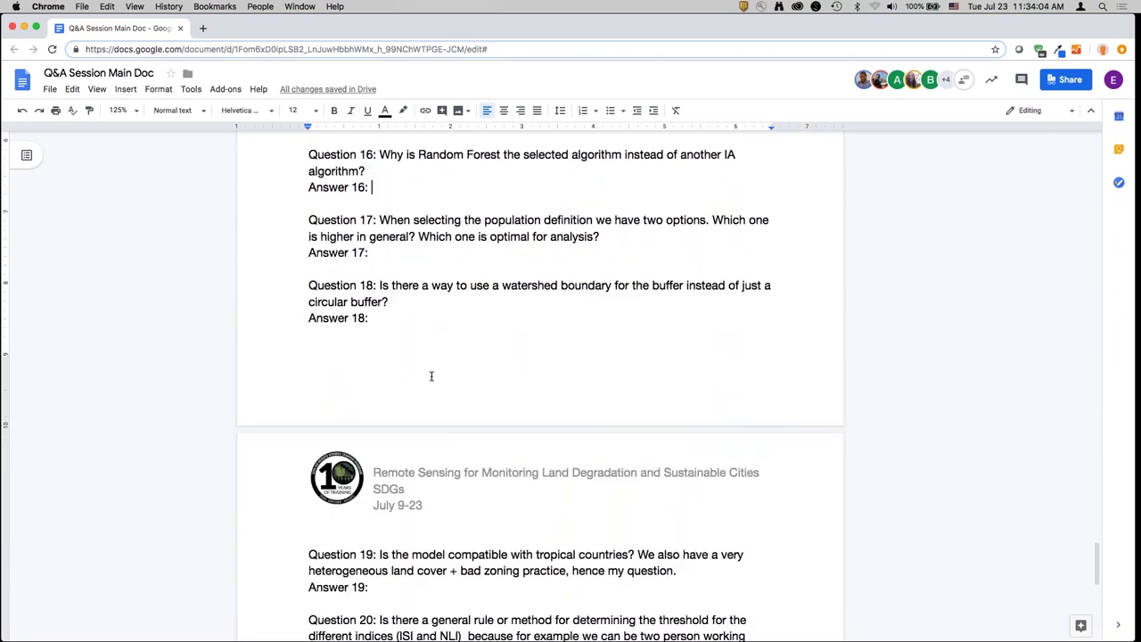
type("(Mariano) ")
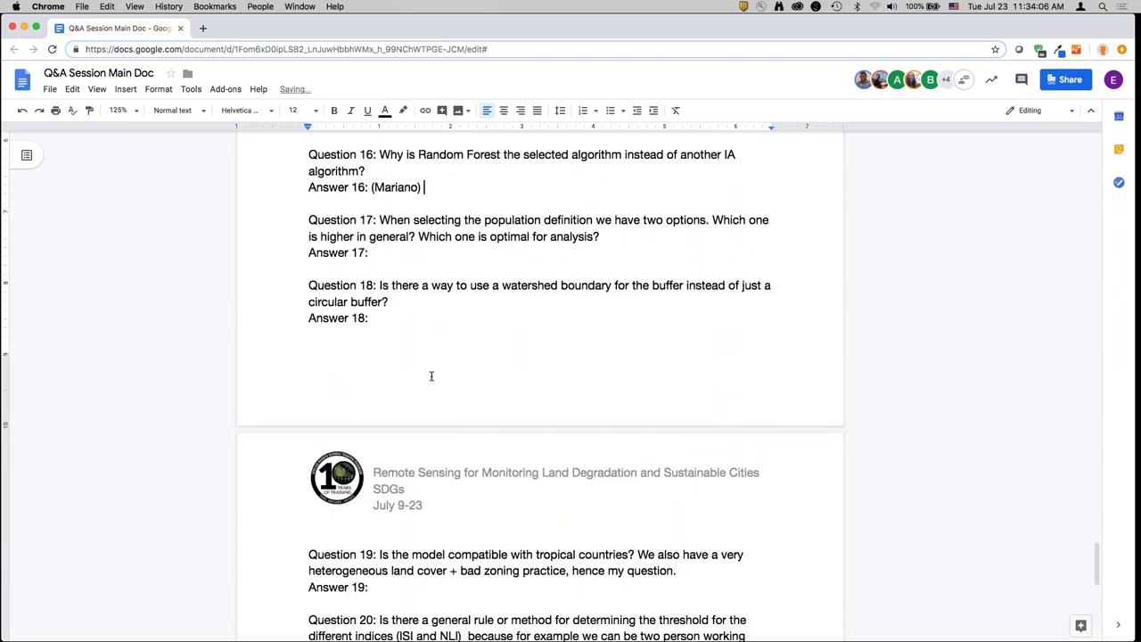
type("We use Random Forest - there are")
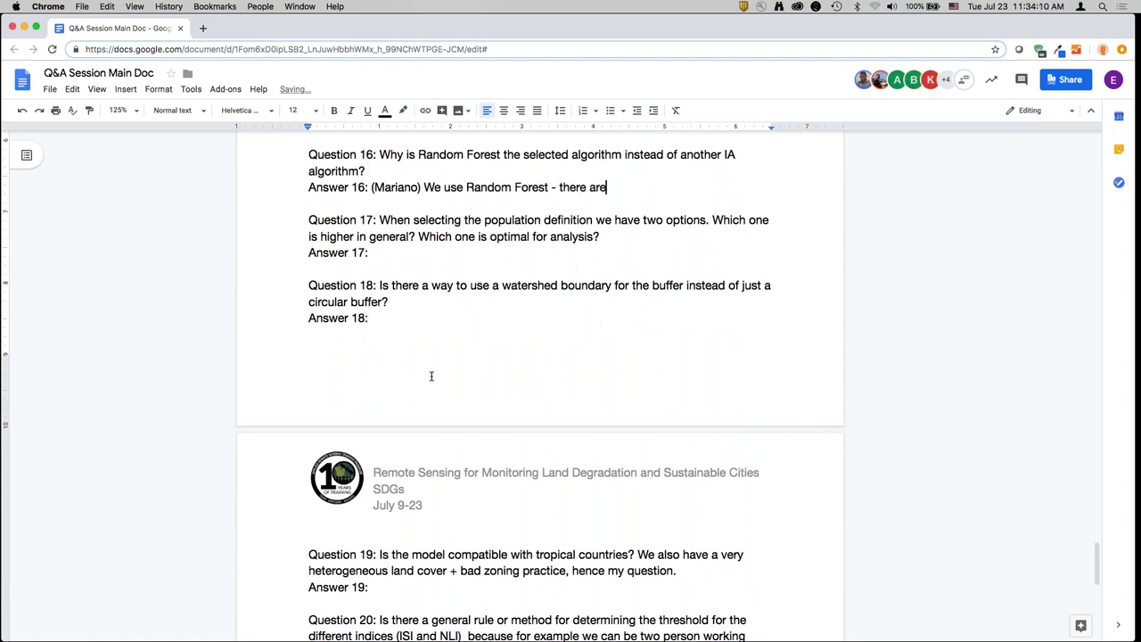
type(" others which could ha")
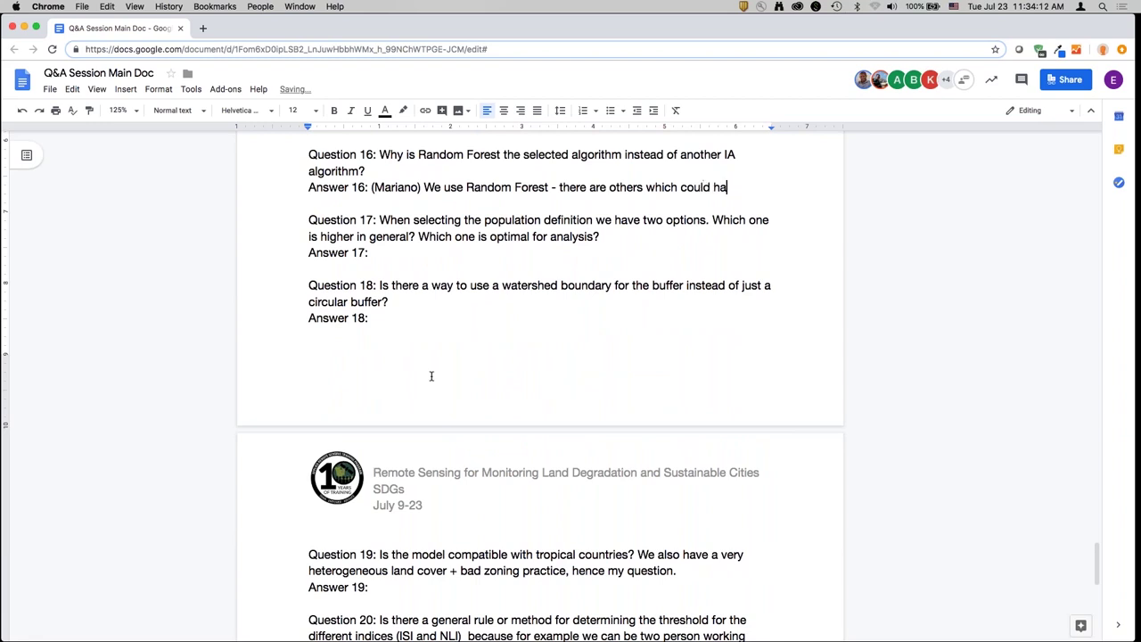
type("ve heen used")
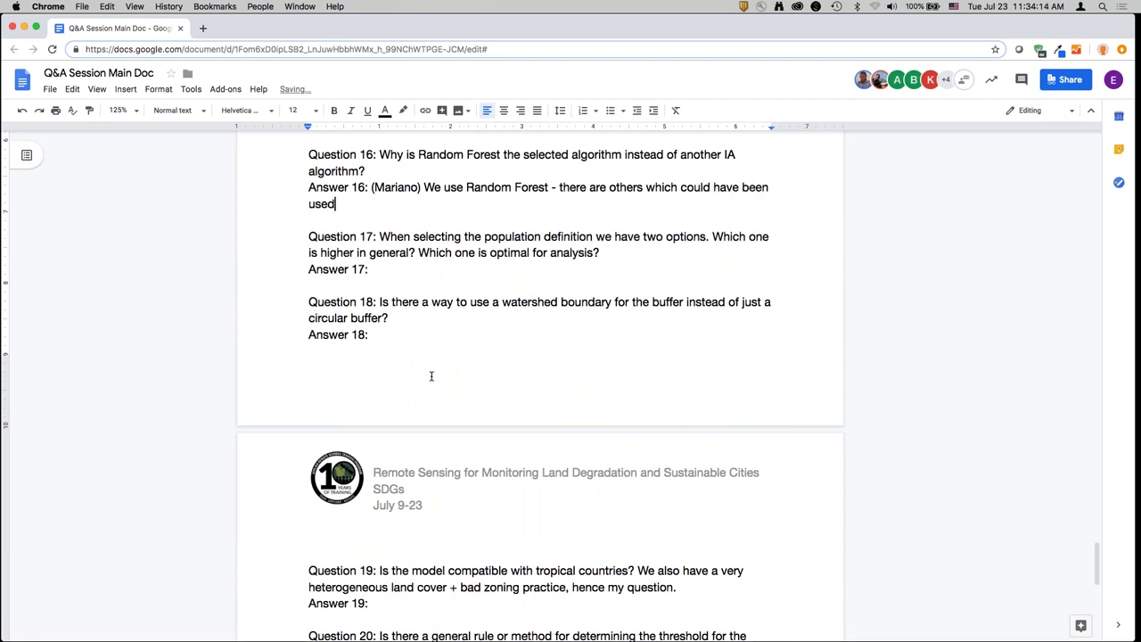
type(", but RF has proven to be succ")
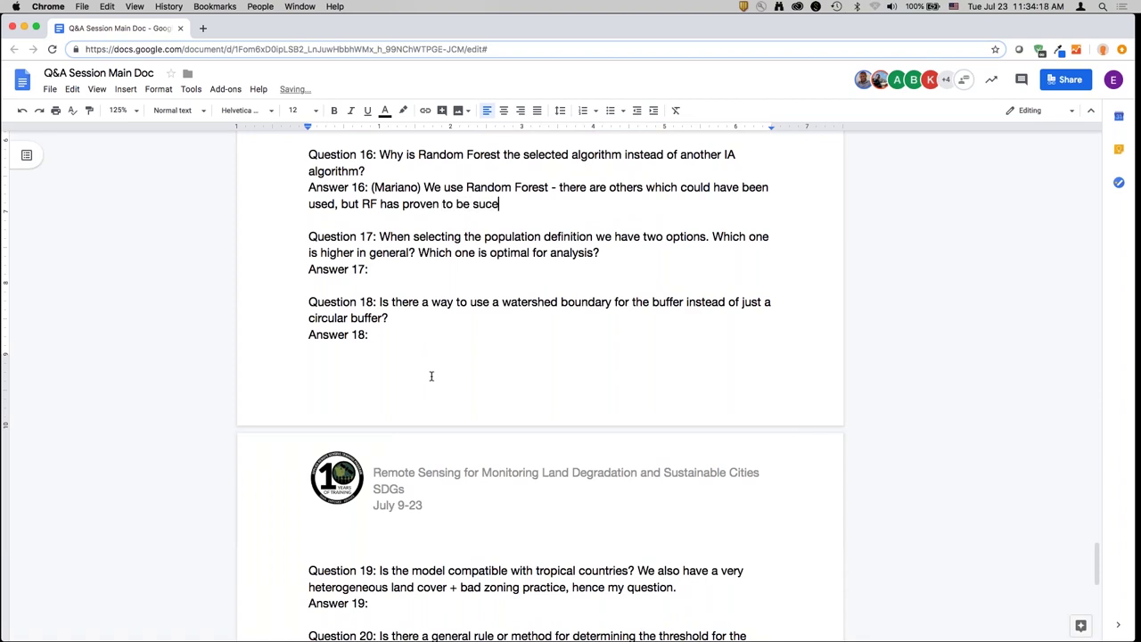
type("essful for this type of analysis. We're ")
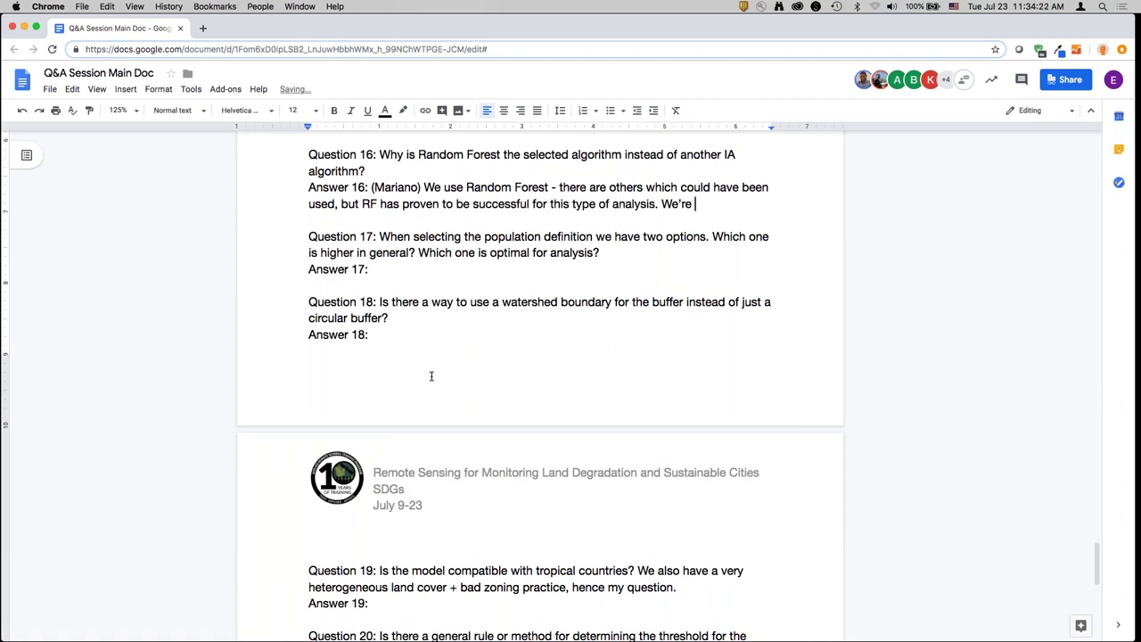
type("running this an")
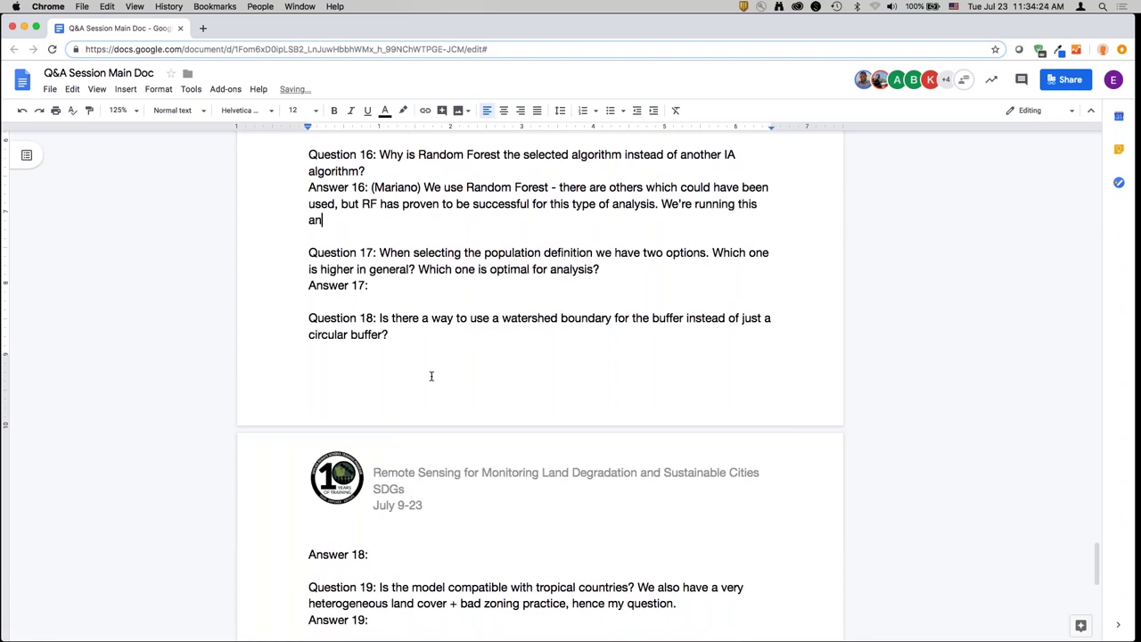
type("alysis in Google E")
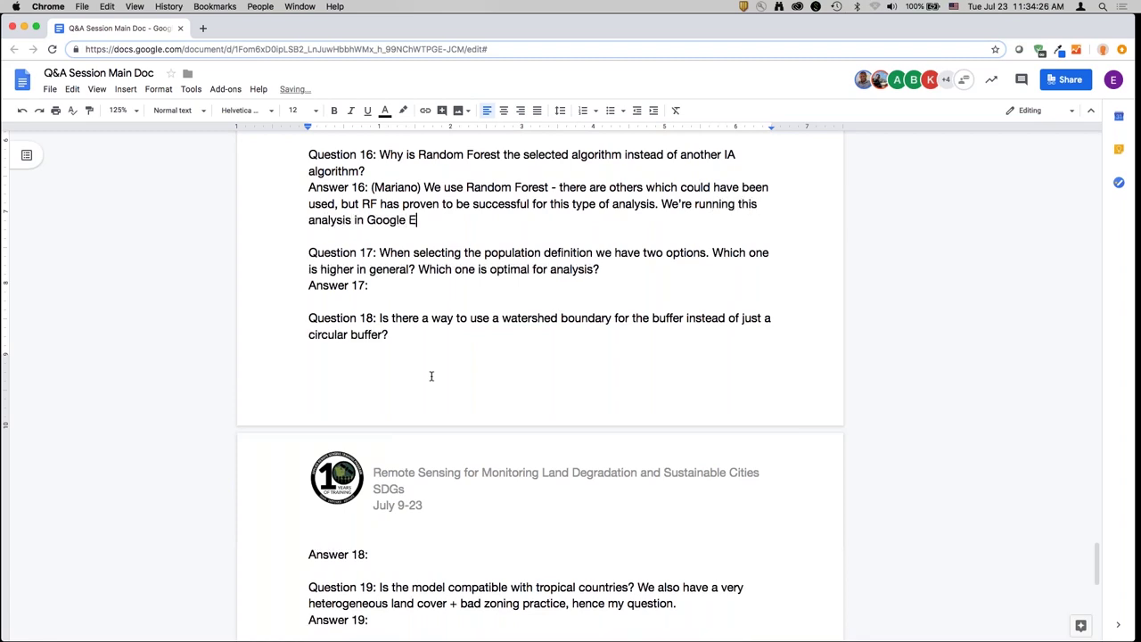
type("arth Engine, and it's one ")
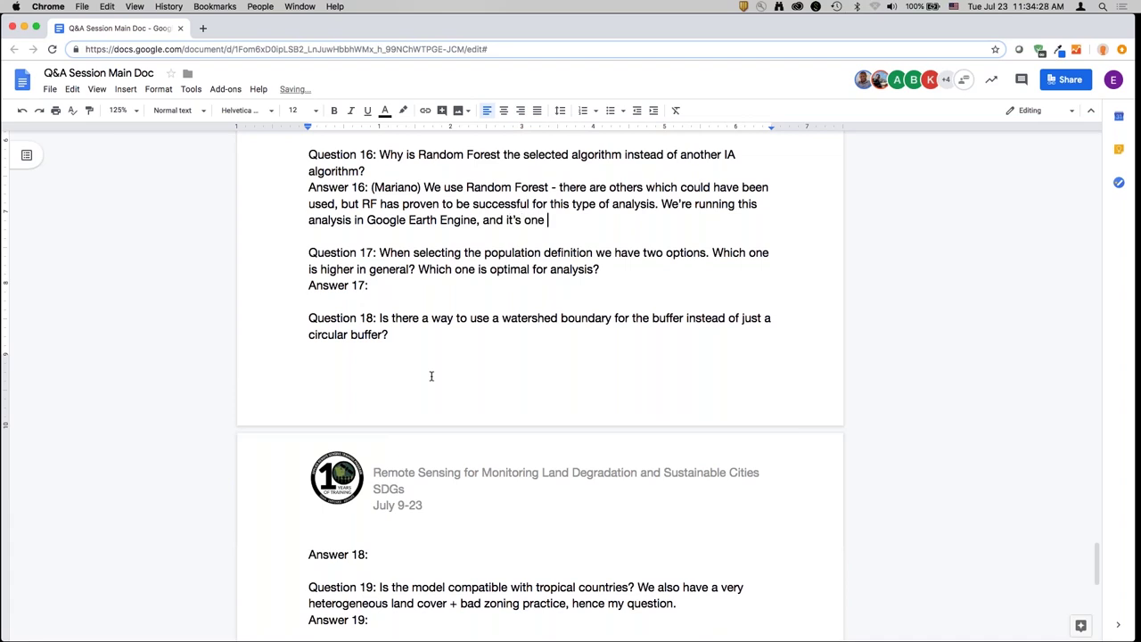
type("of the models available")
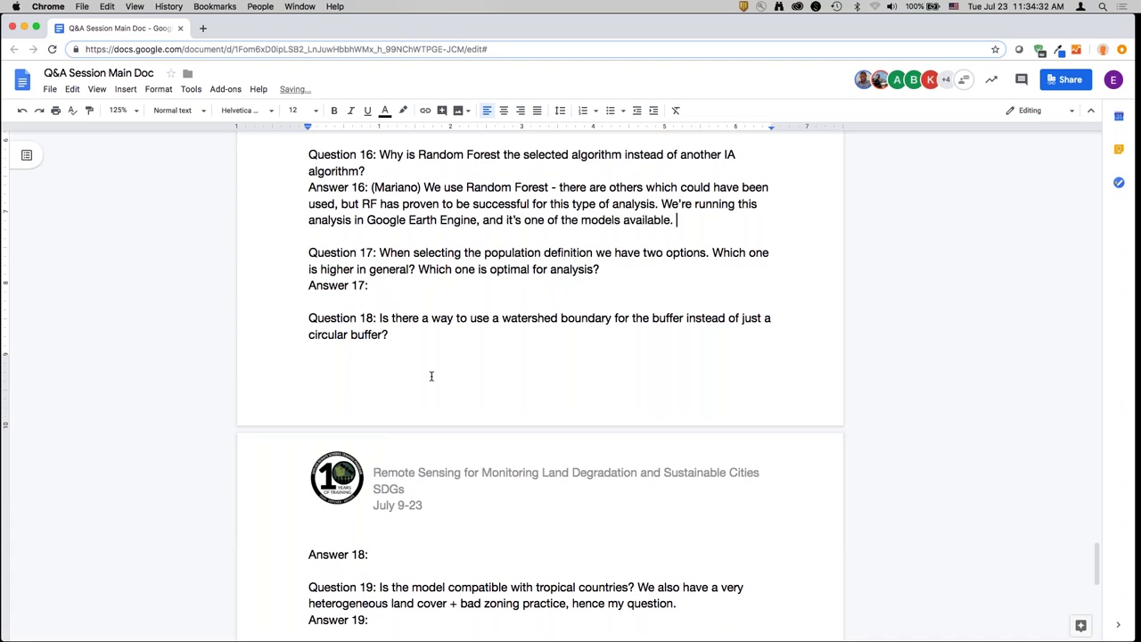
type(".")
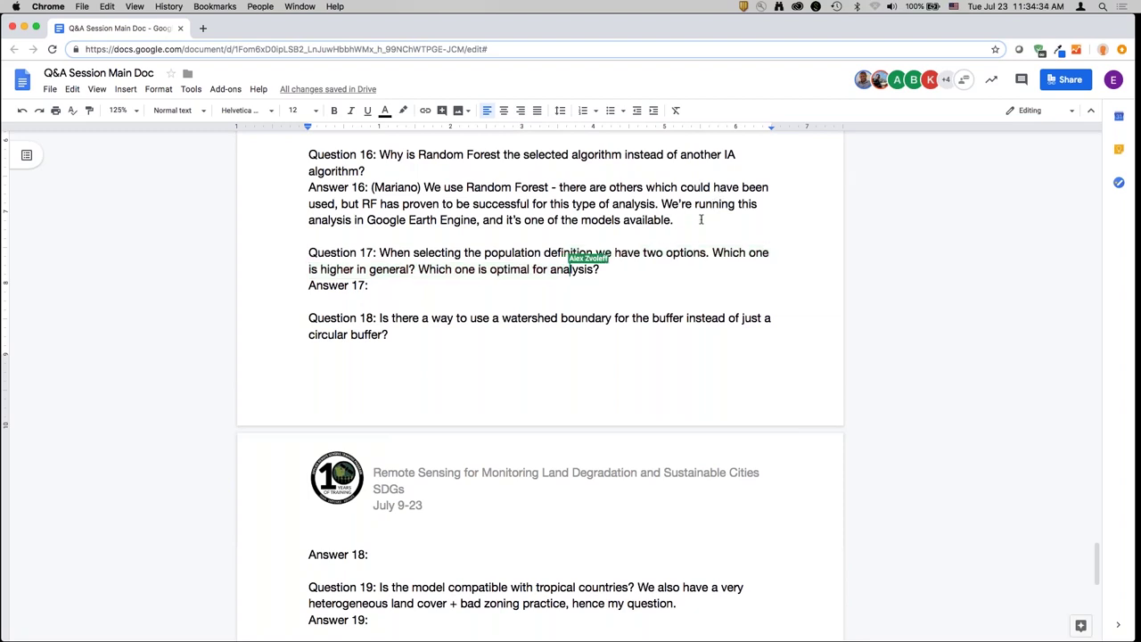
type(" If someone has a suggesti")
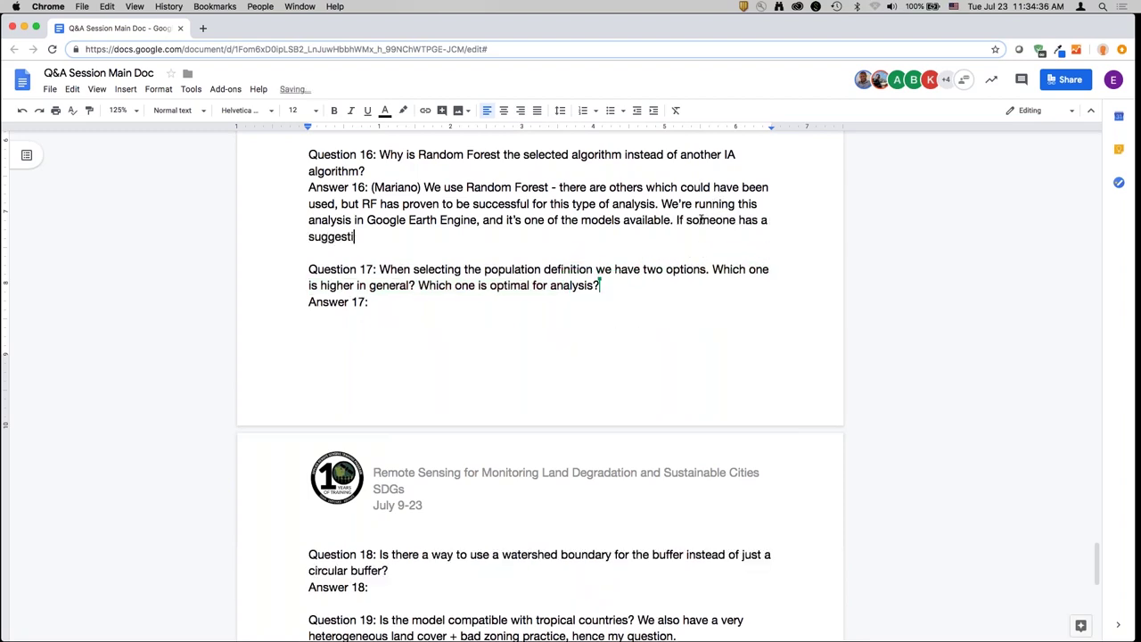
type("on that's more appropriate,")
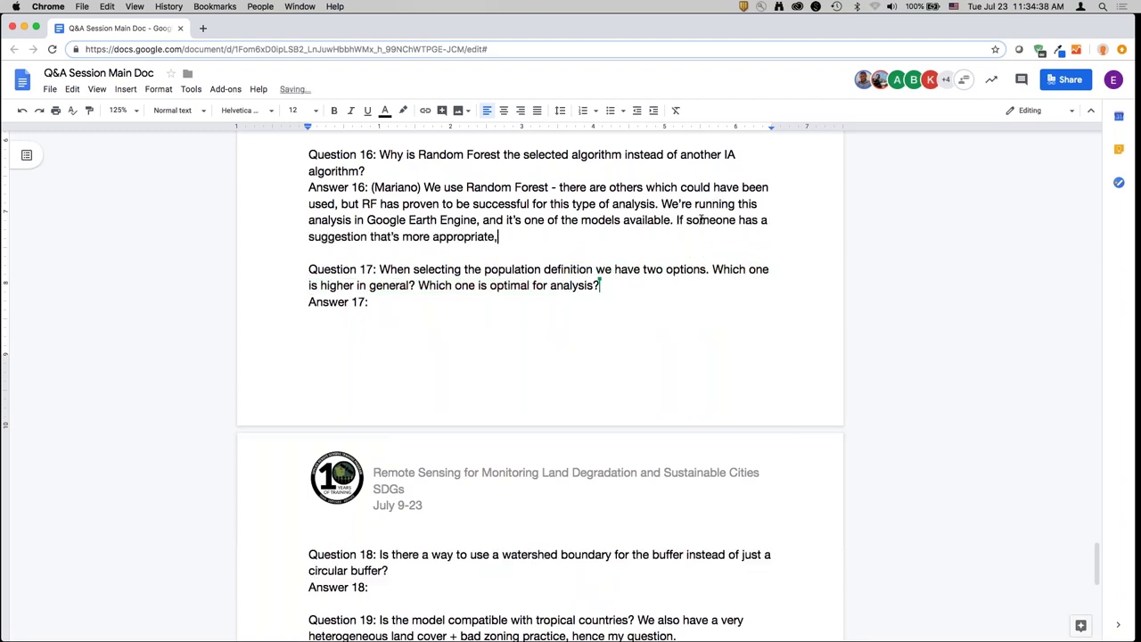
type(" please reach out. We're constnatly")
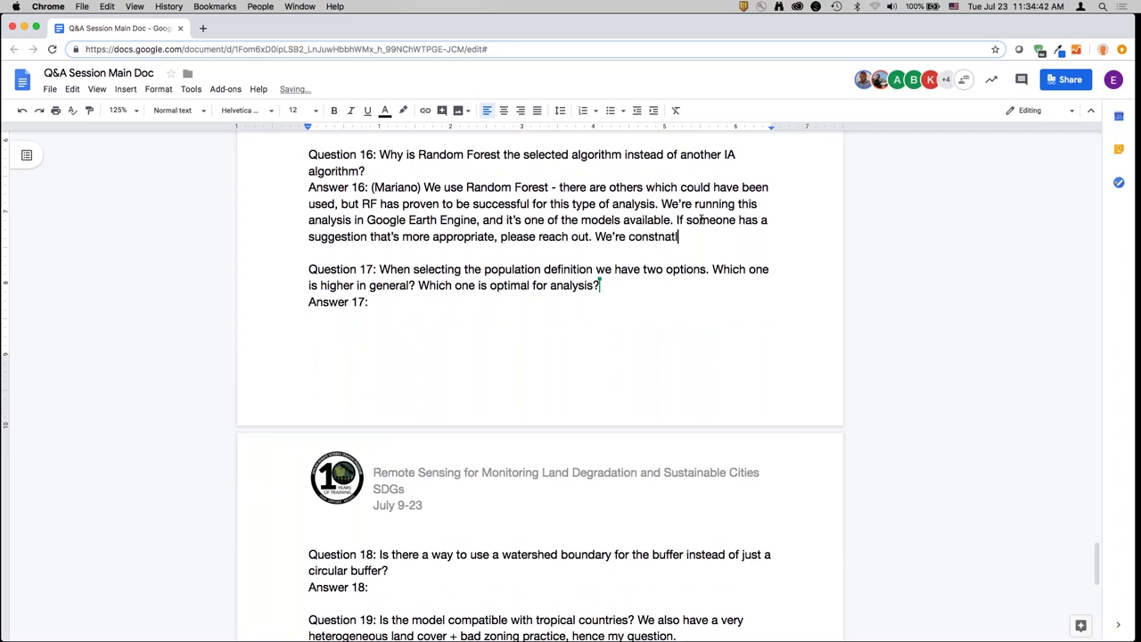
key("BackSpace")
key("BackSpace")
key("BackSpace")
key("BackSpace")
type("antl")
type("ying to improve the dat")
type("aset.")
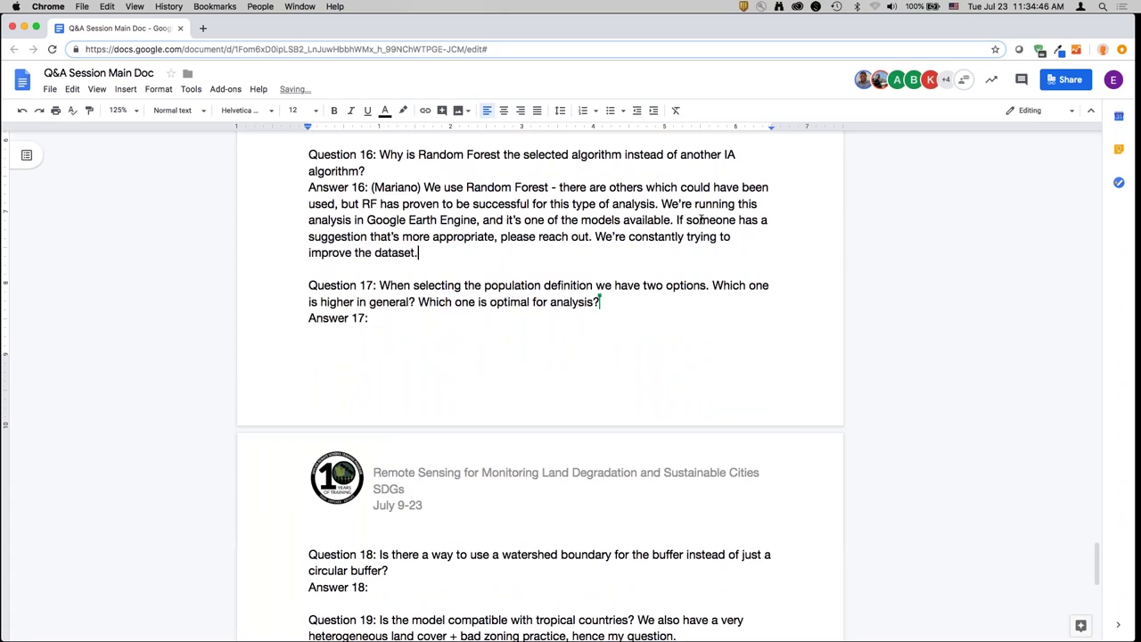
- Write the attributed Answer 17: neither UN corrected population option is higher; it depends on data use
double_click(662, 323)
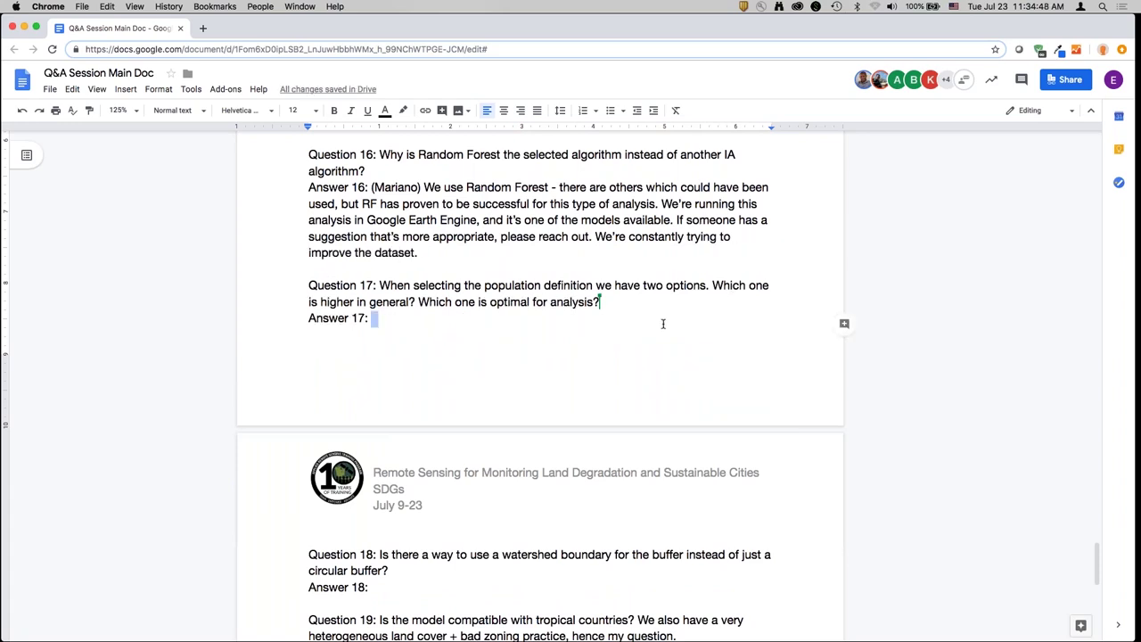
type("(Alex")
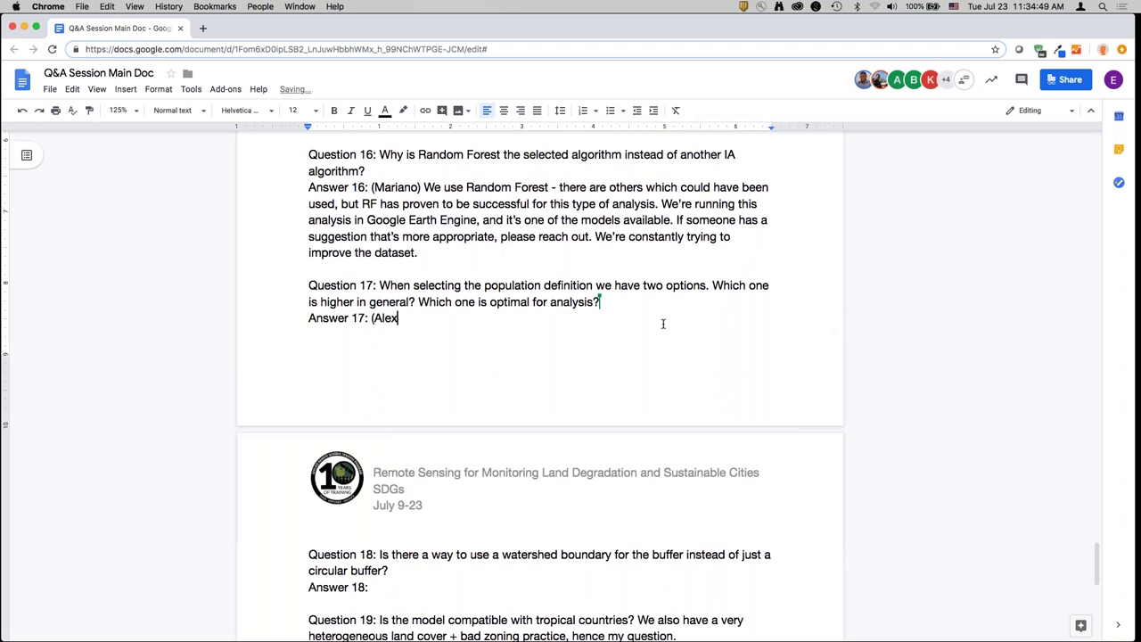
type(")")
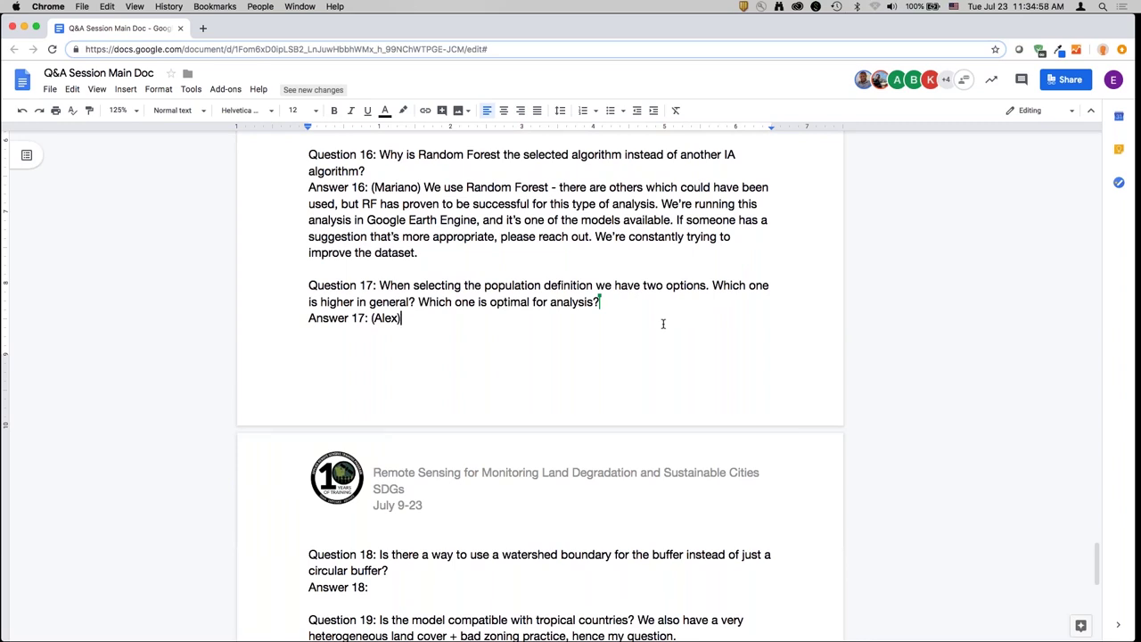
type("This i")
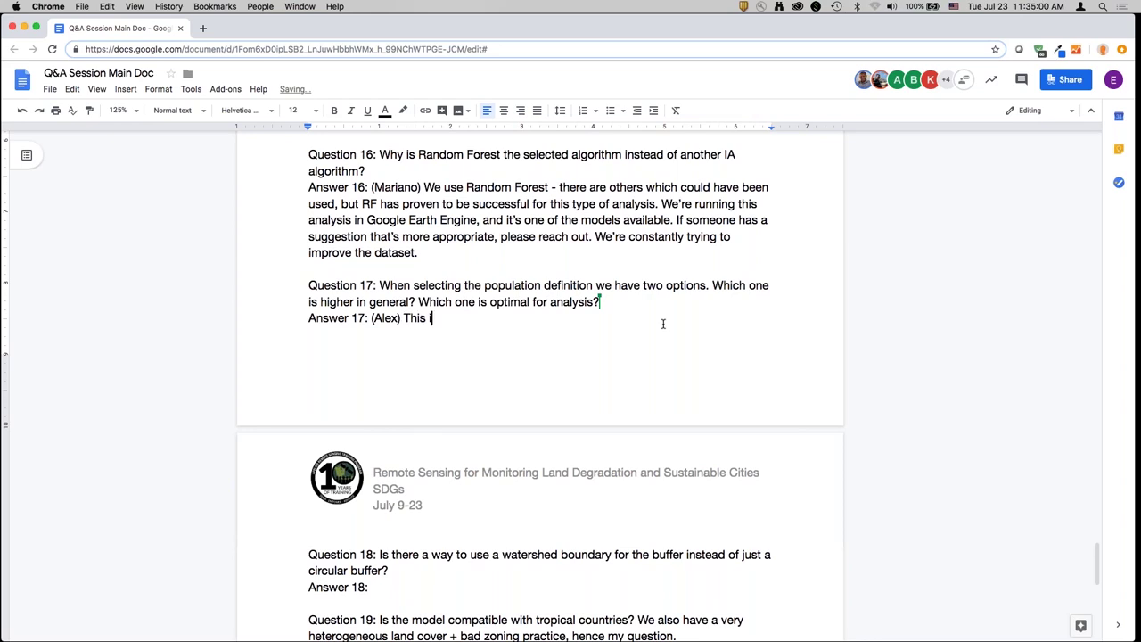
type("s referring to urban indicator")
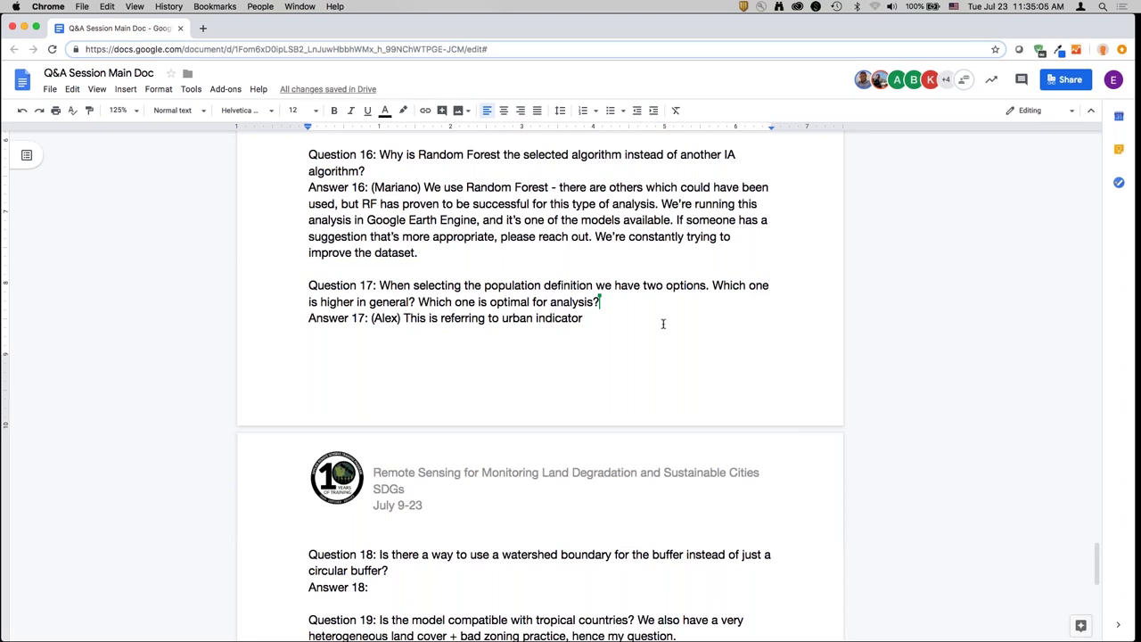
type(" [] you can choose fro")
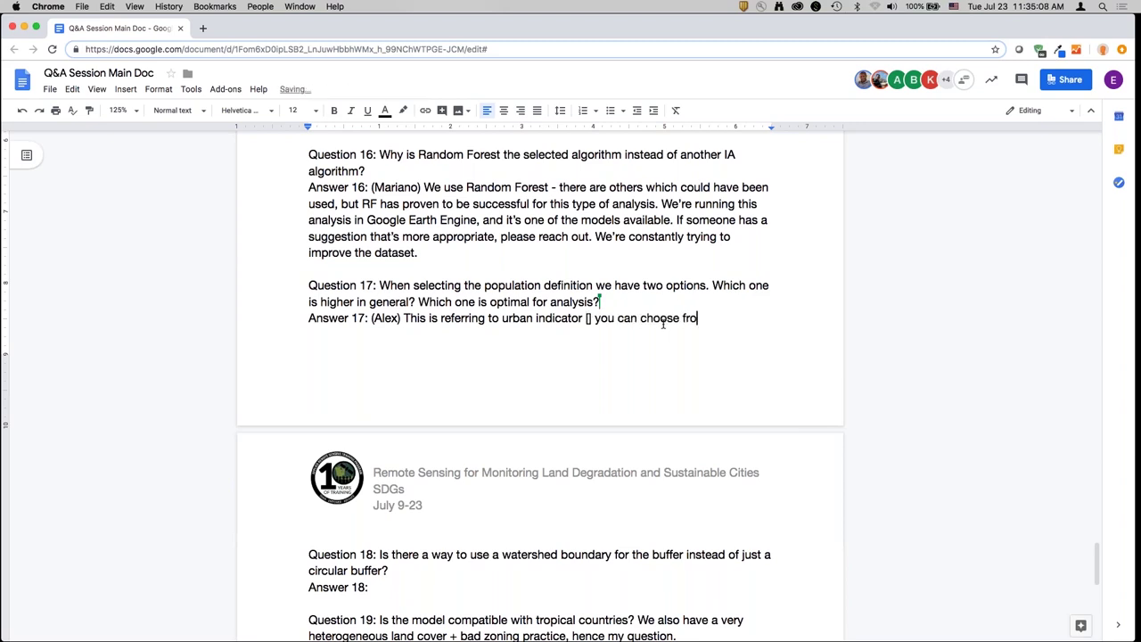
type("m UN corrected ")
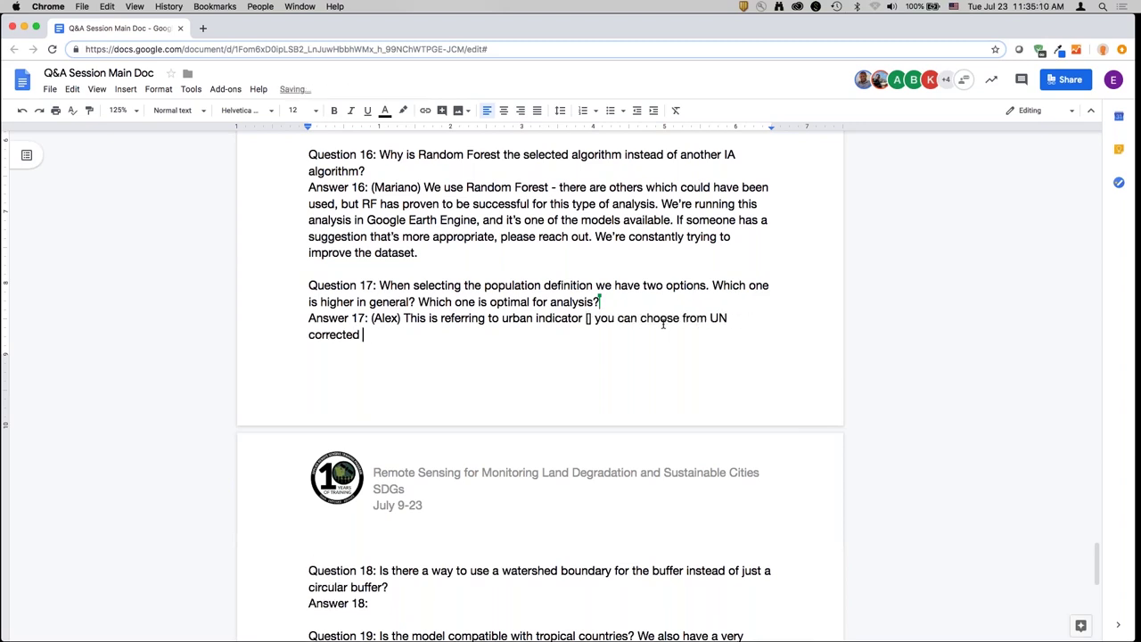
type("population statistics")
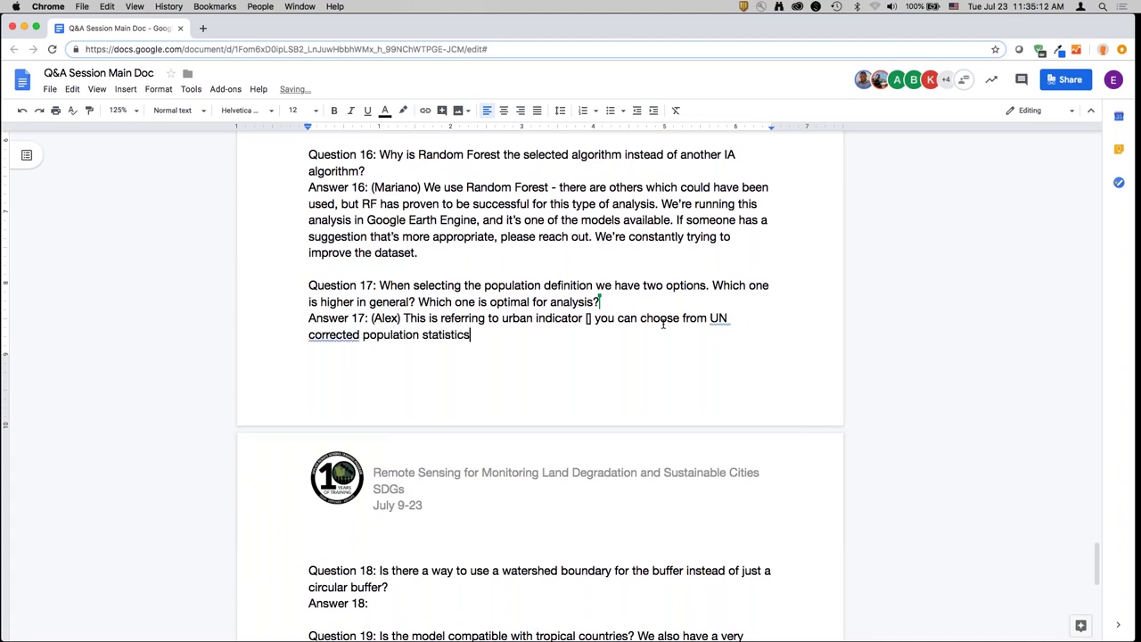
type(" or those consistent with ")
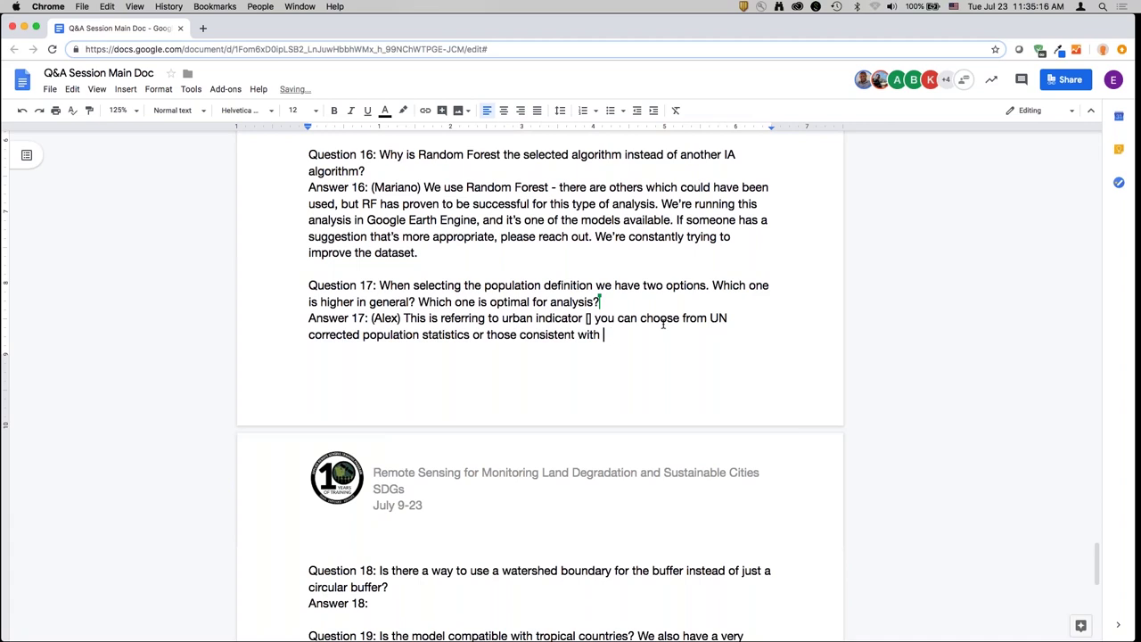
type("c[]. Neither is")
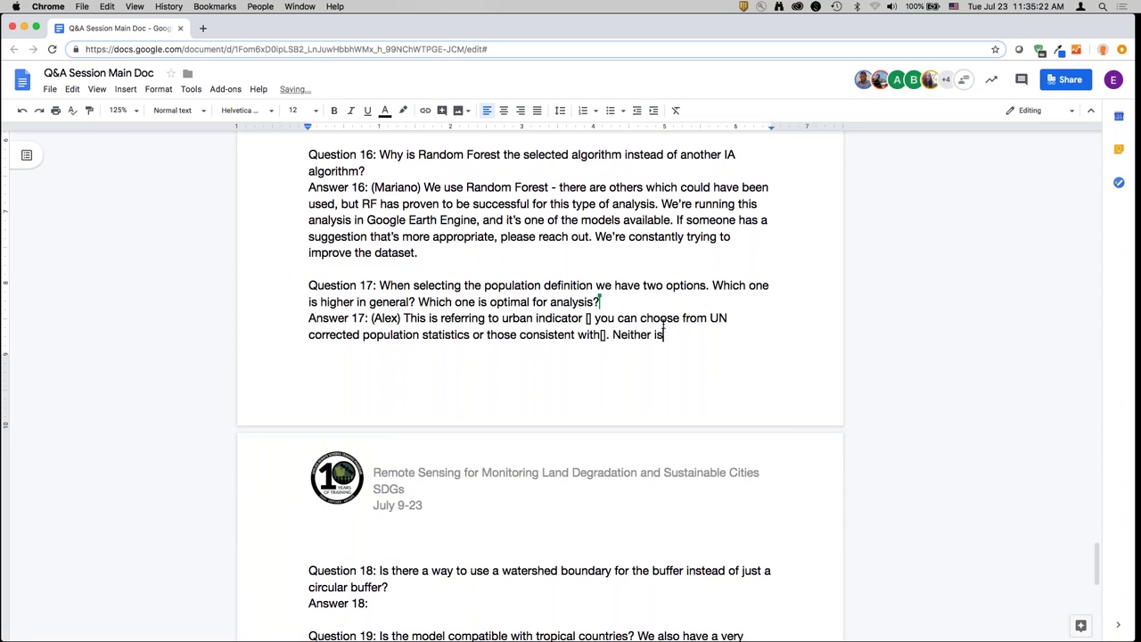
type(" higher and which one t")
type("o choose ")
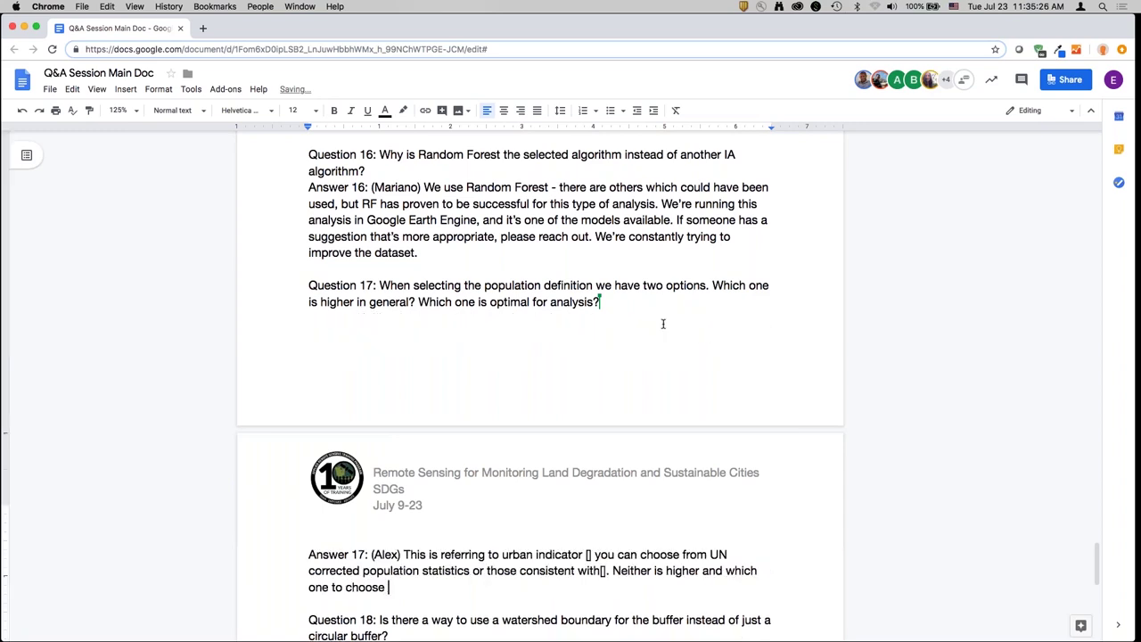
type("is s")
key("BackSpace")
type("depen")
type("dent on what you're using ")
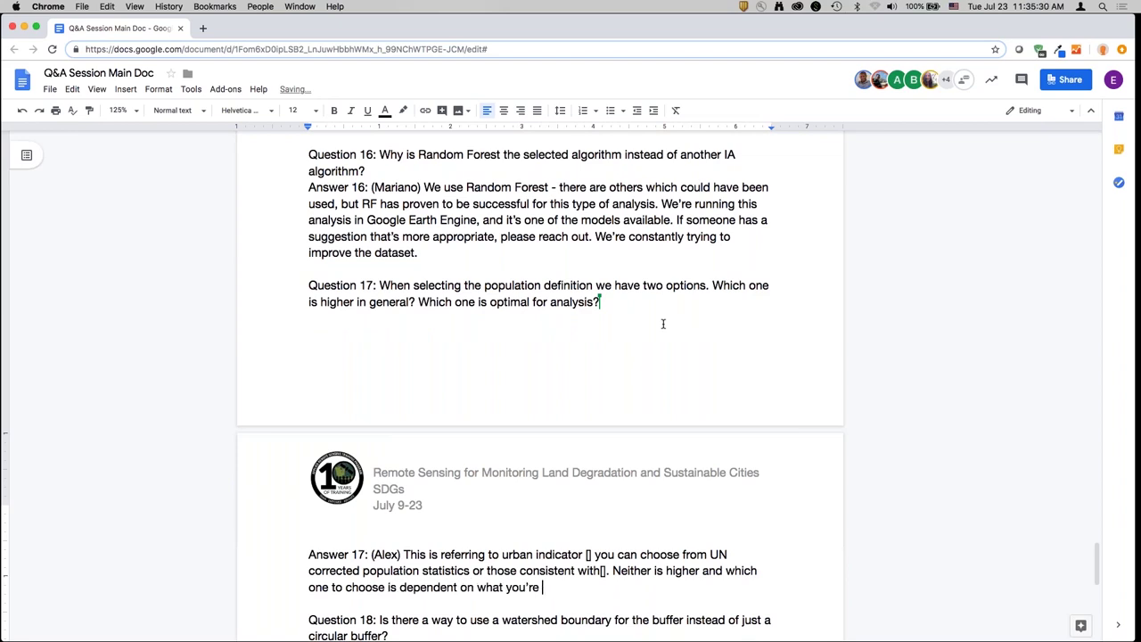
type("the data for. If you're working ")
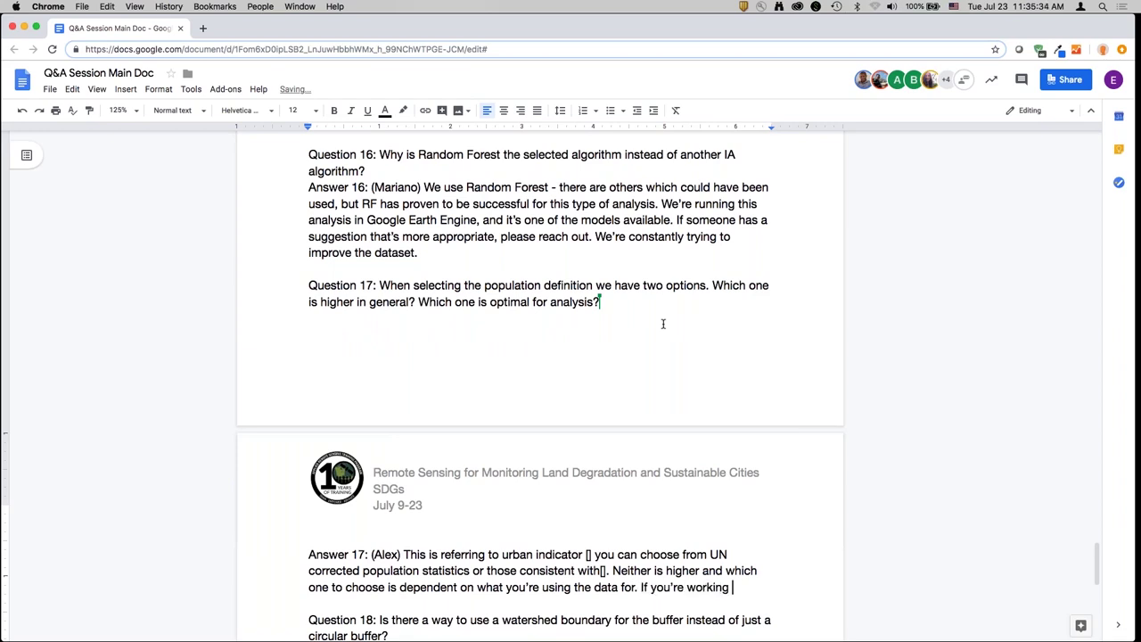
type("with agovernment m")
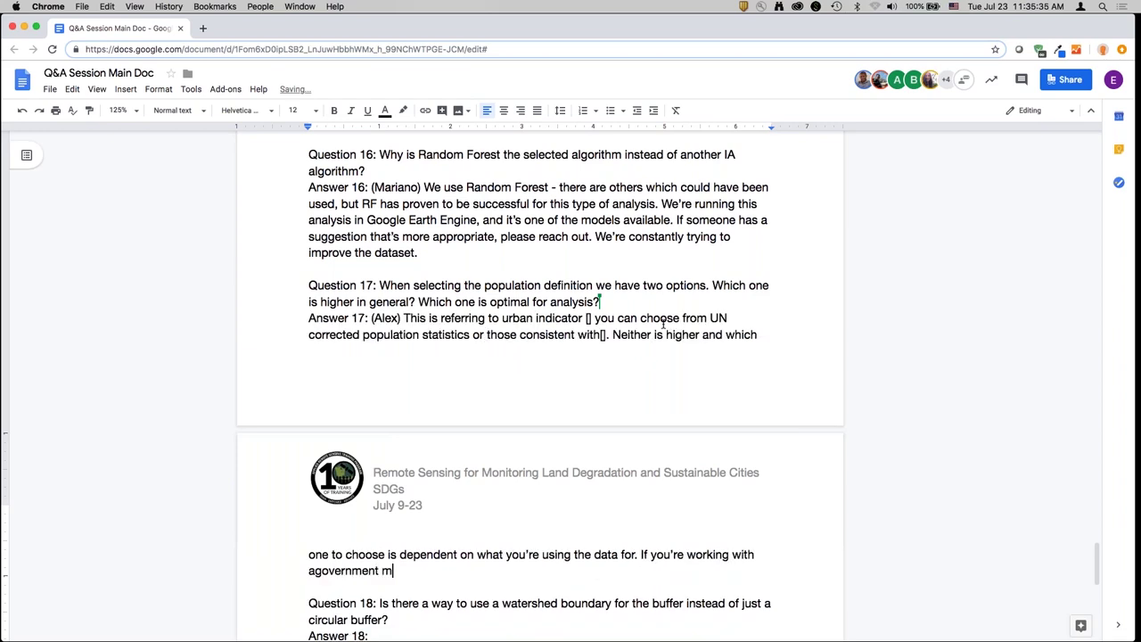
type("inistry, you ")
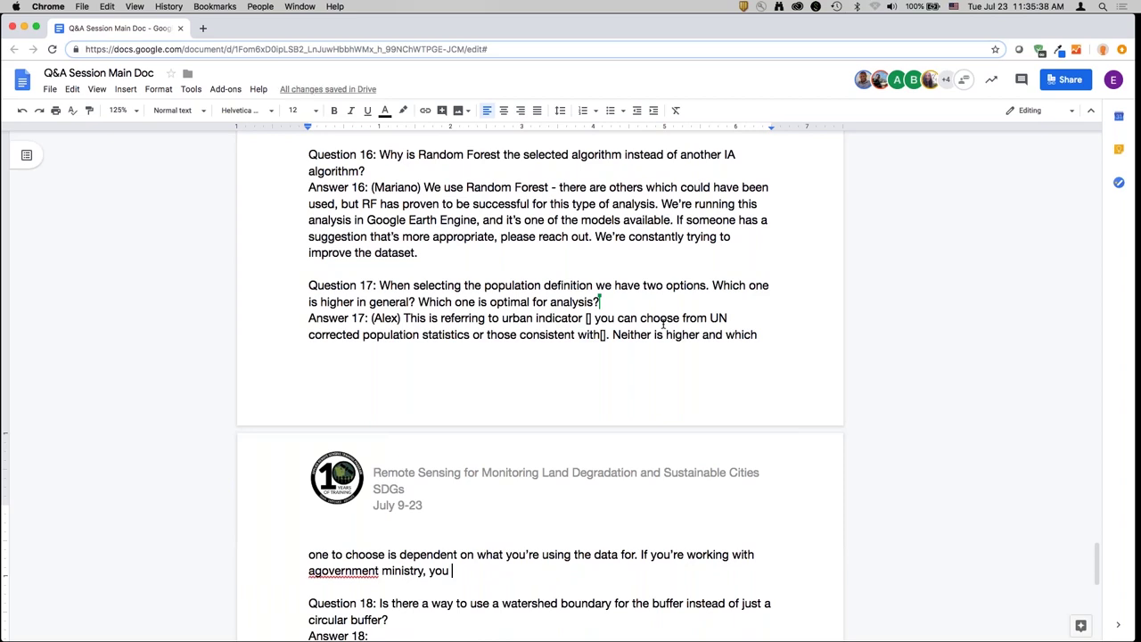
type("may want to use one t")
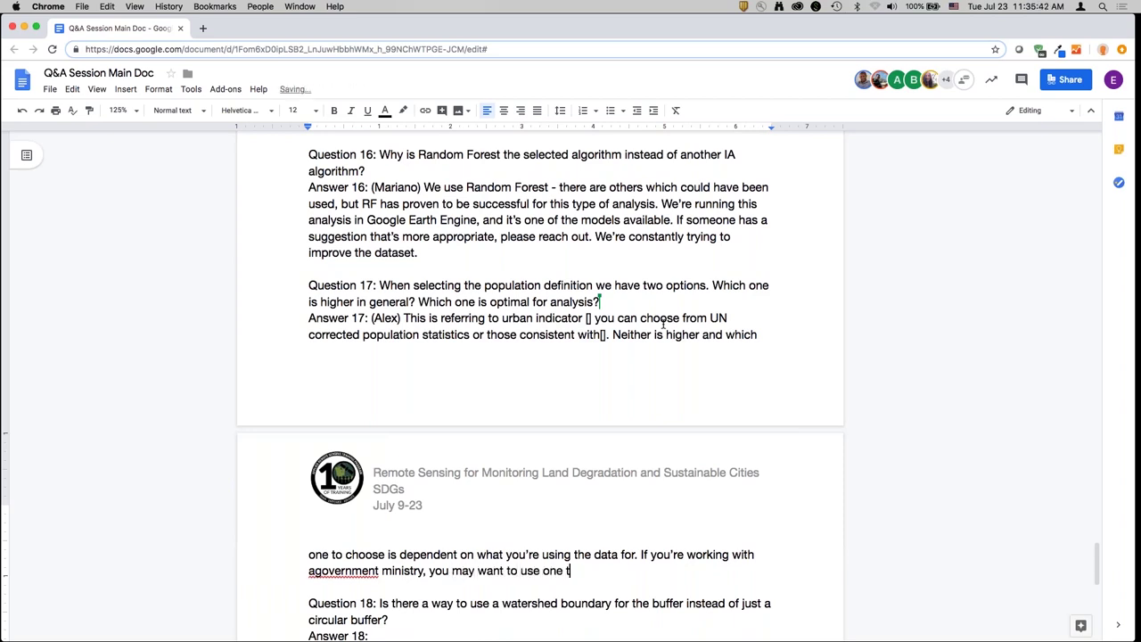
type("hat matches with that.")
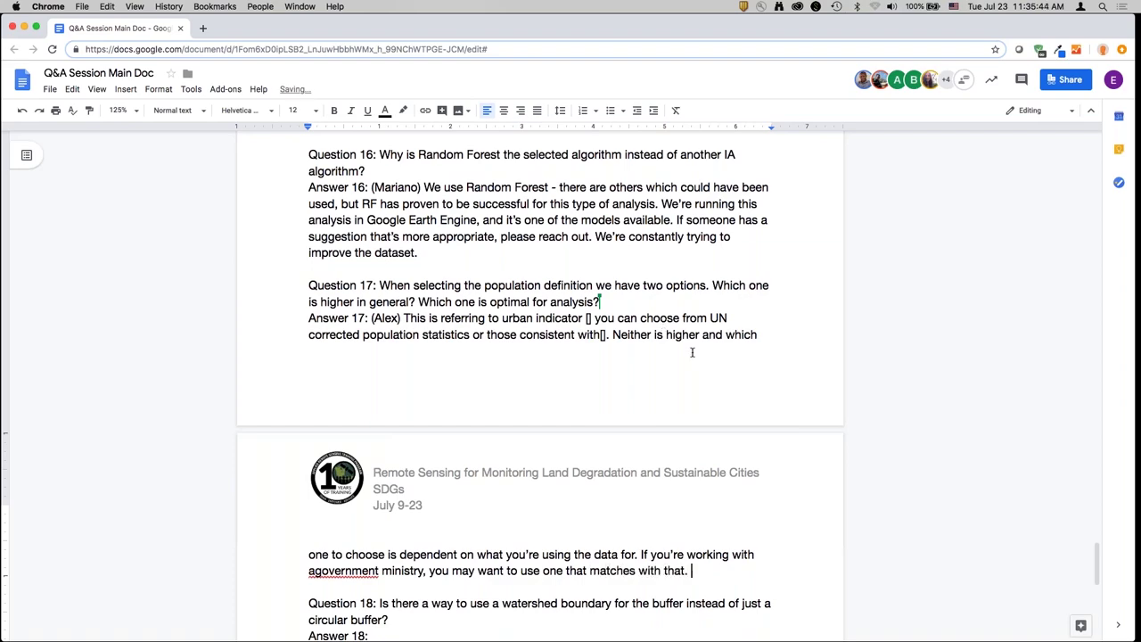
- Insert the missing space before 'government' in Answer 17
left_click(315, 571)
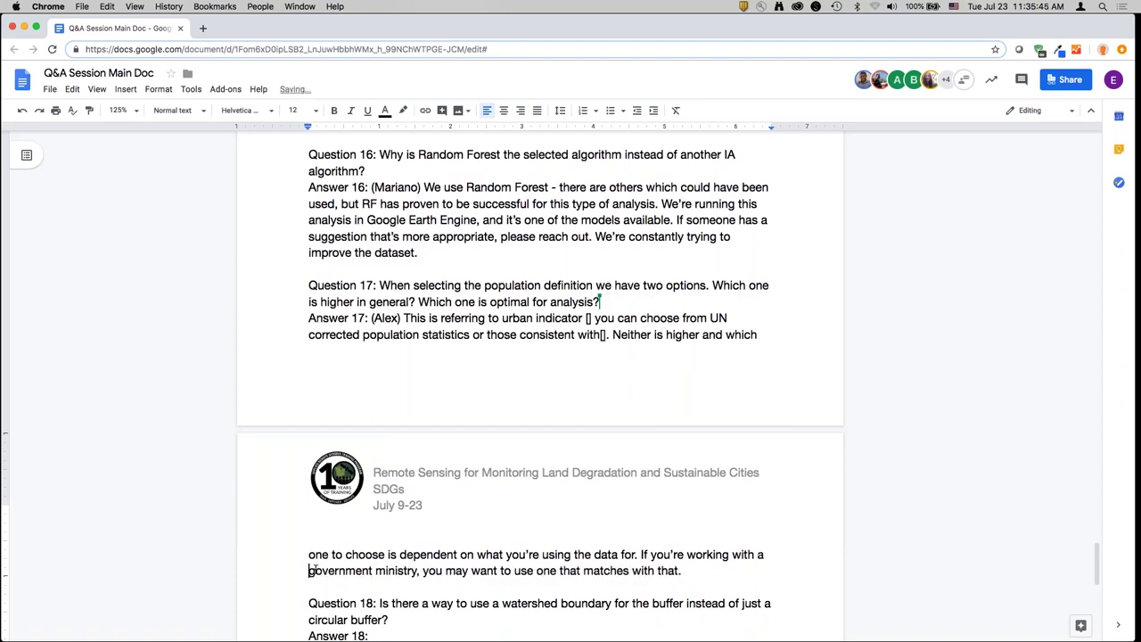
scroll(357, 534, "down", 5)
left_click(377, 522)
scroll(446, 401, "down", 1)
- Write Answer 18: use your own watershed shapefile or polygon within the 100x100 km limit
left_click(381, 203)
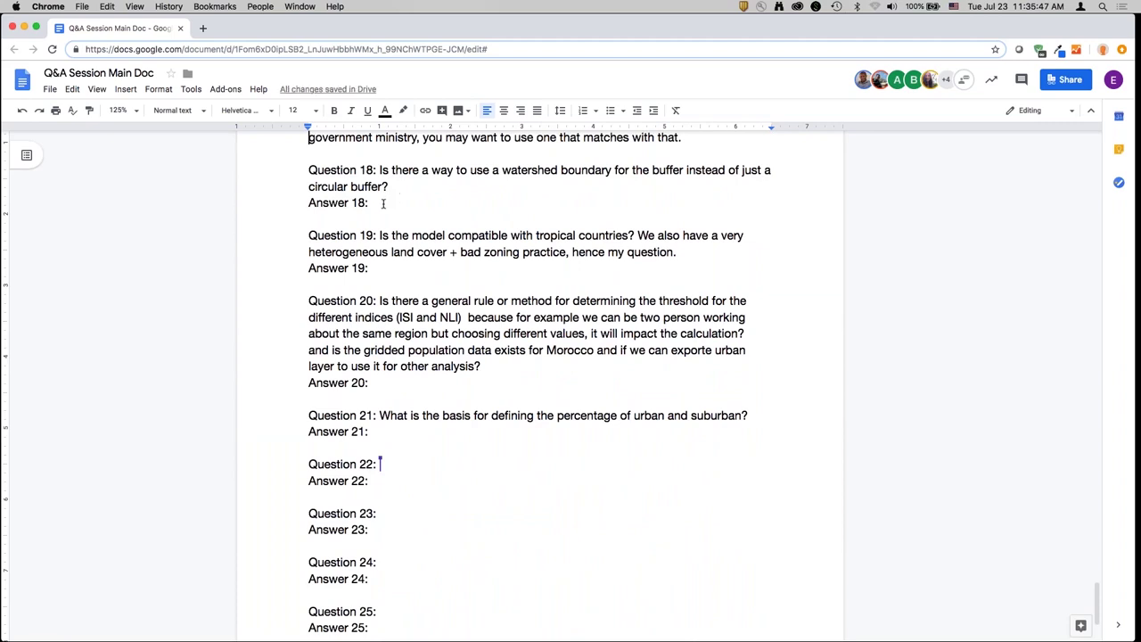
type("(Mariano")
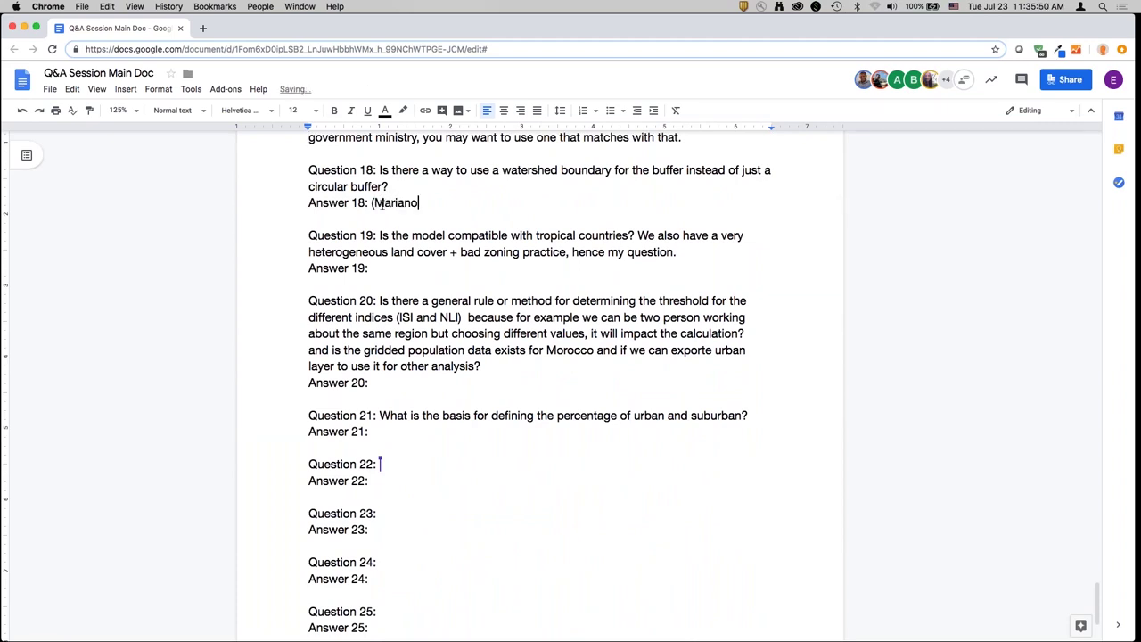
type(") Yes. We do not ha")
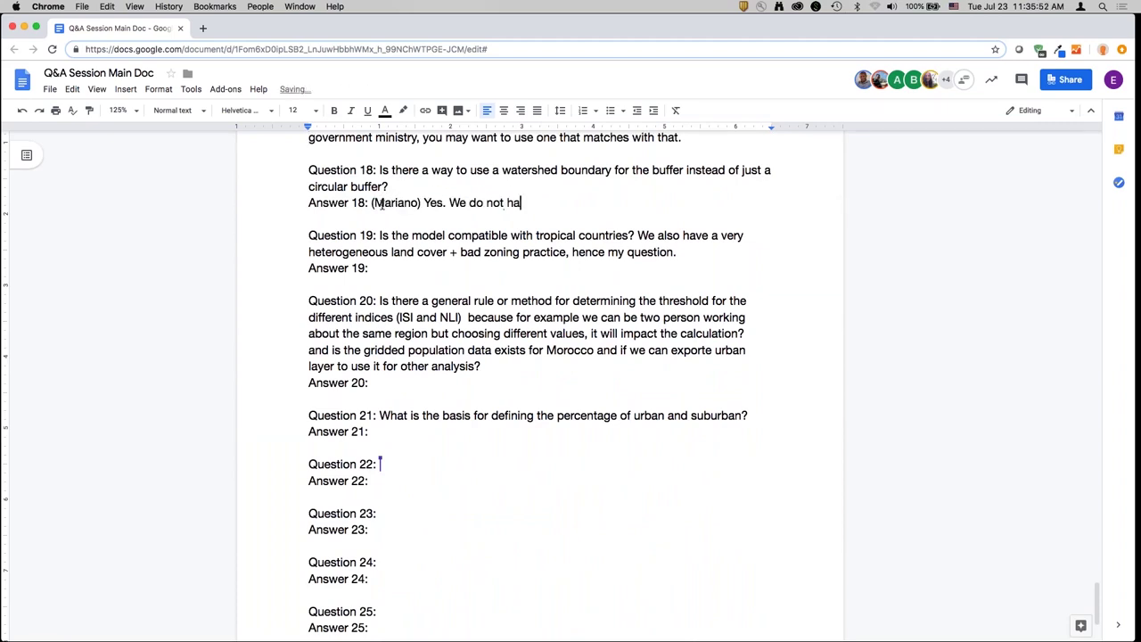
type("ve watersheds pre-load")
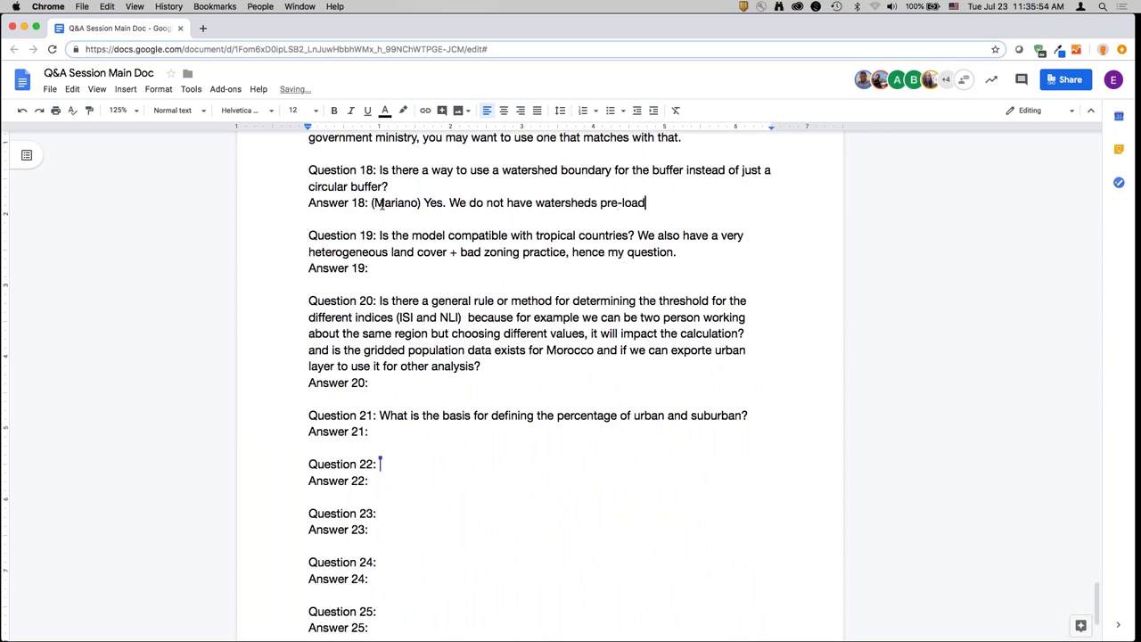
type("ed in the toolbox, bu")
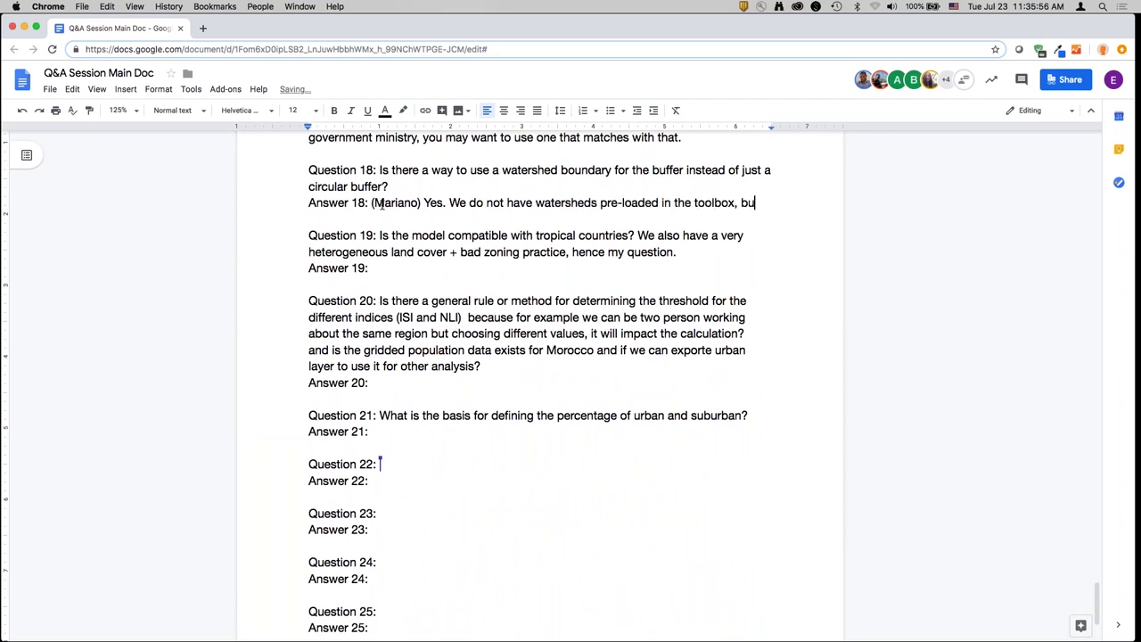
type("t you can use your wat")
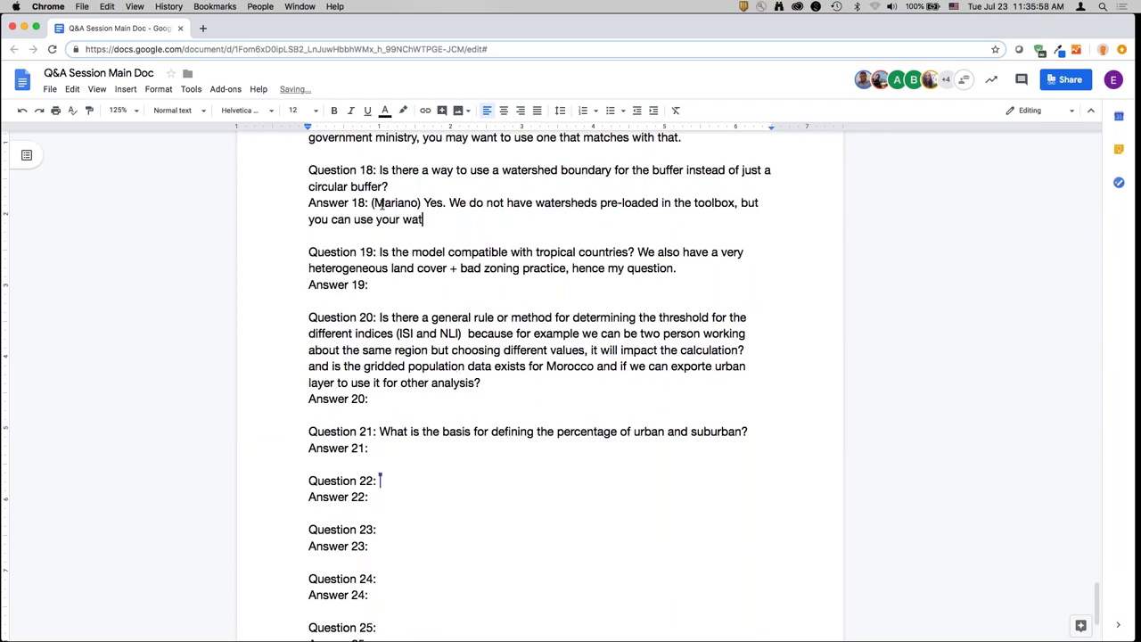
type("ershed shapefile or a po")
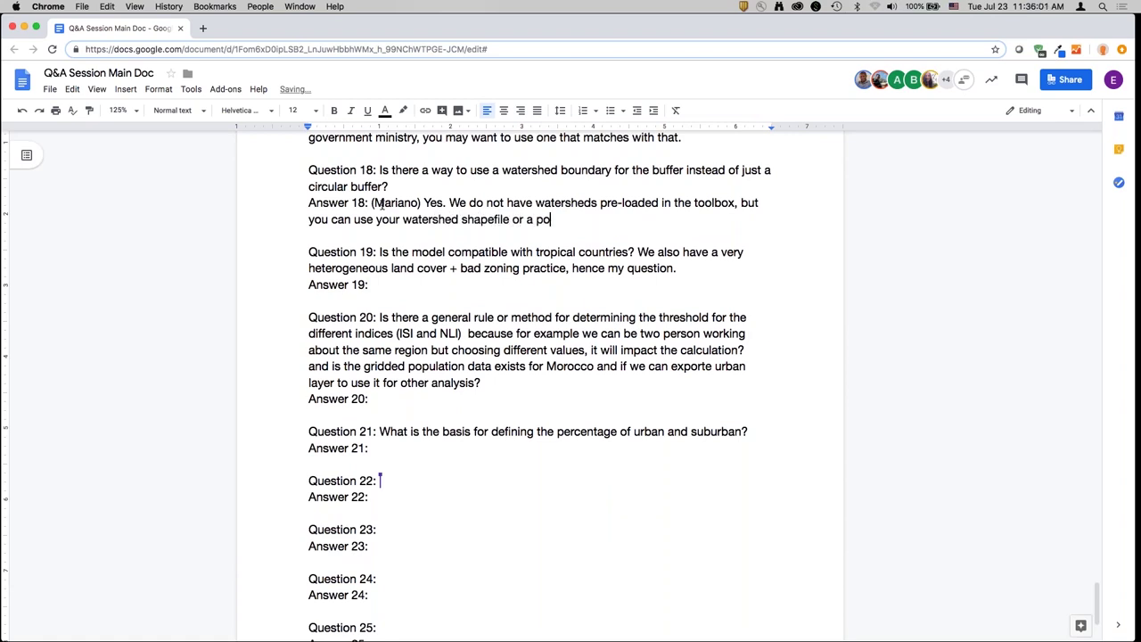
type("lygon in the tool. In th")
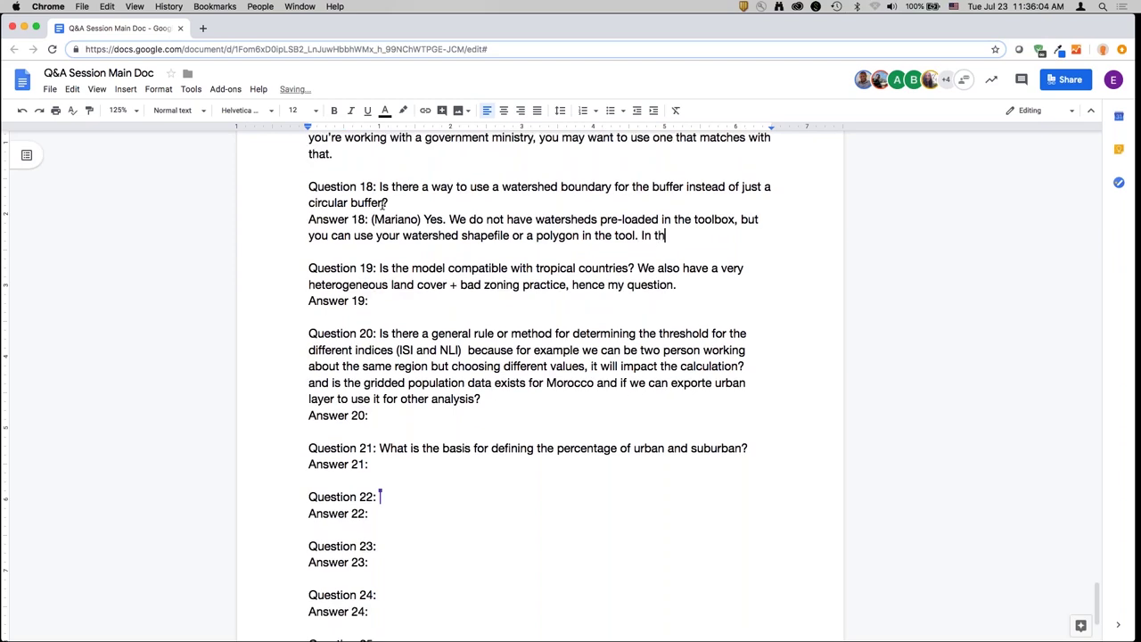
type("e window where you defin")
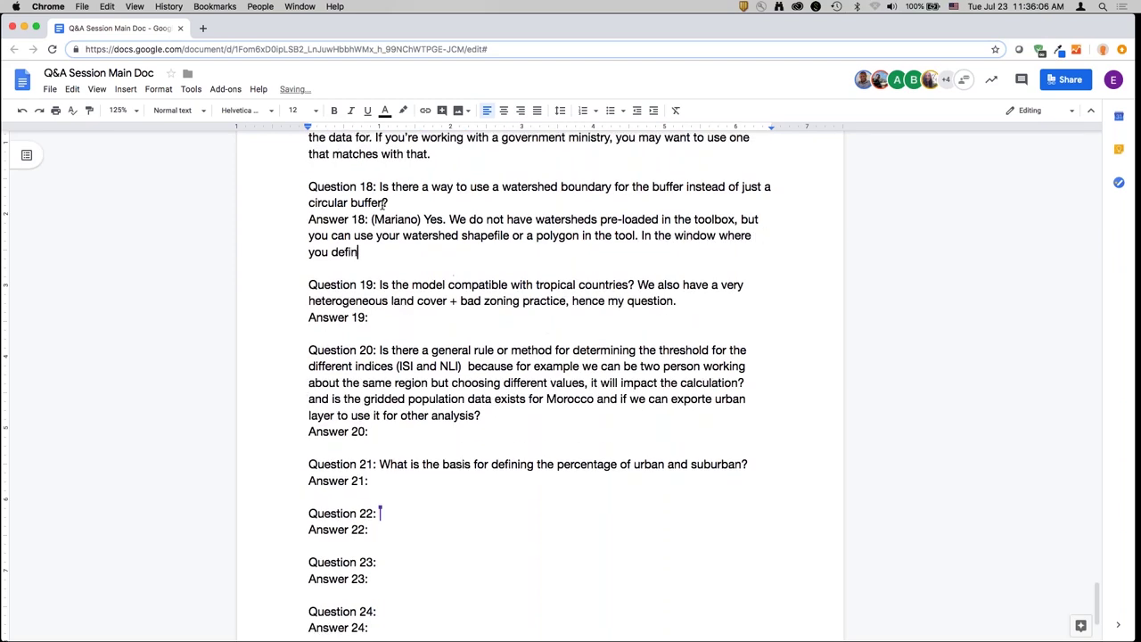
type("e the study area, you ca")
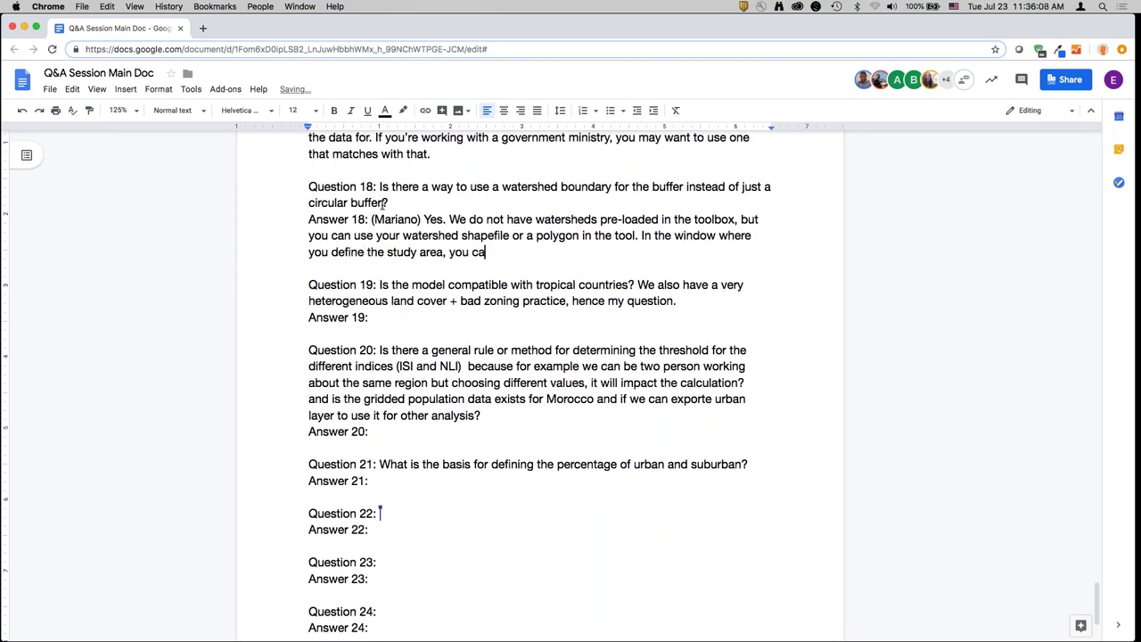
type("n use your own watersh")
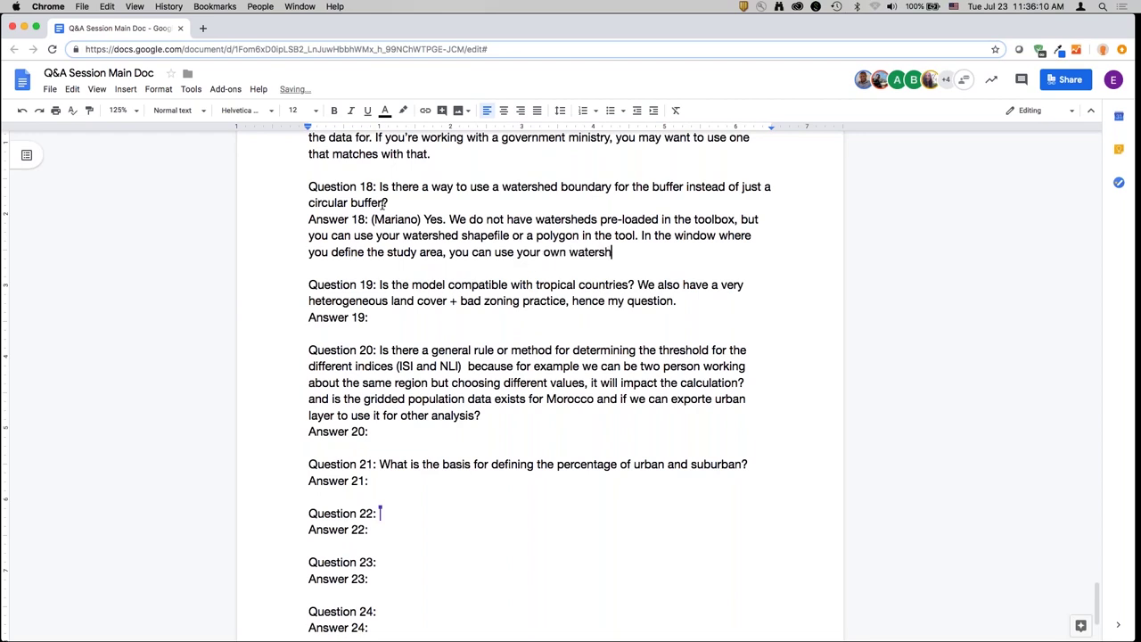
type("ed file to run your ana")
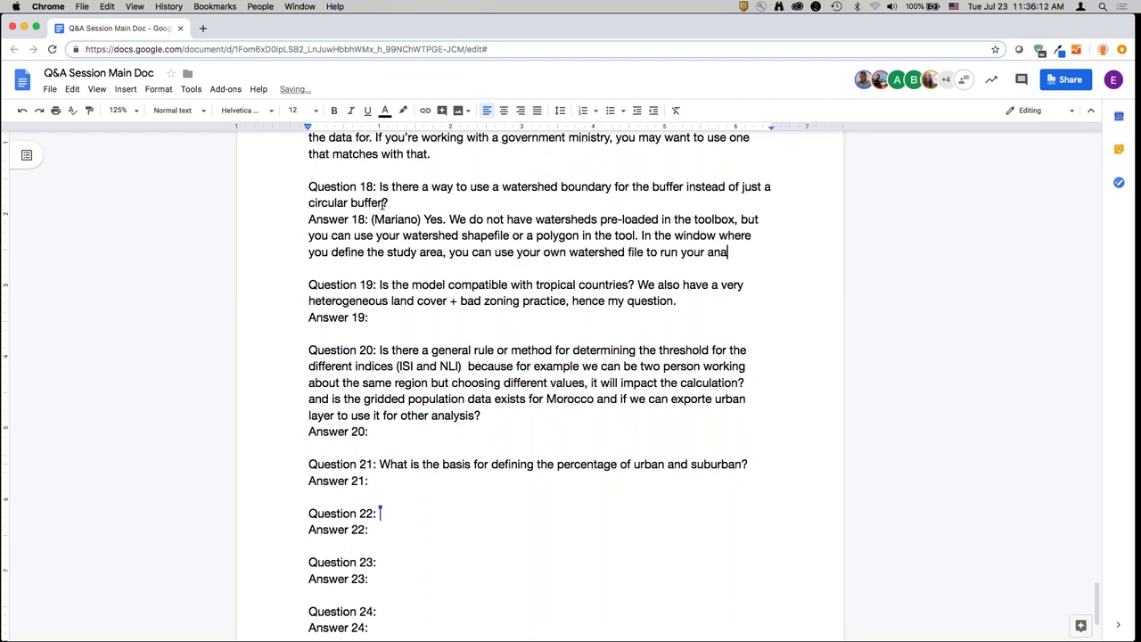
type("lysis on that. We do ")
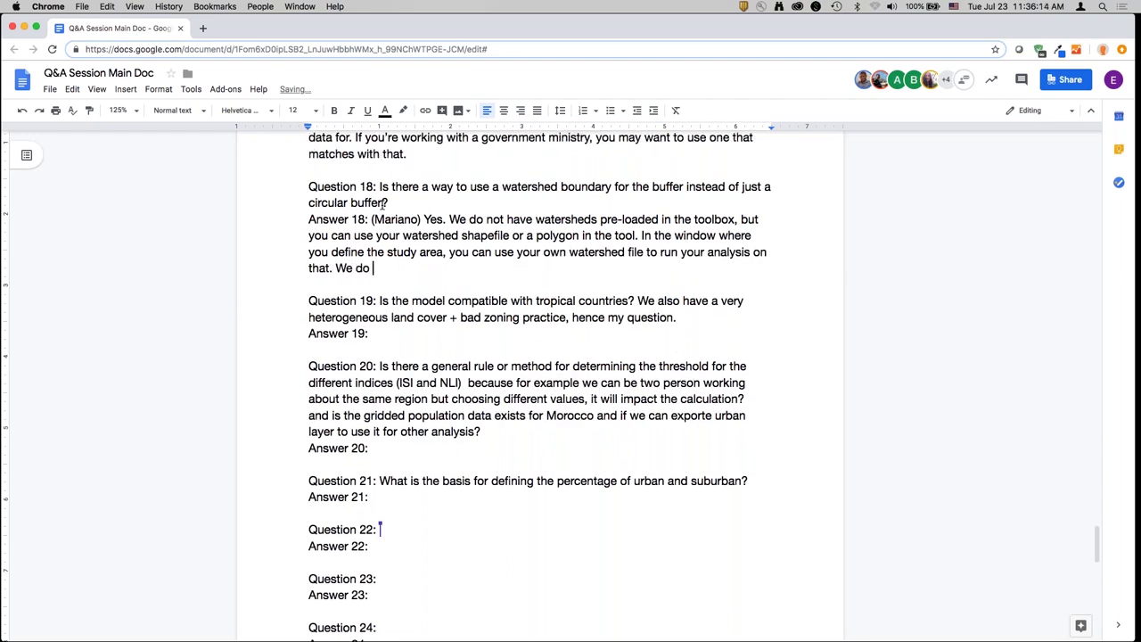
type("have the 100x100 km area ")
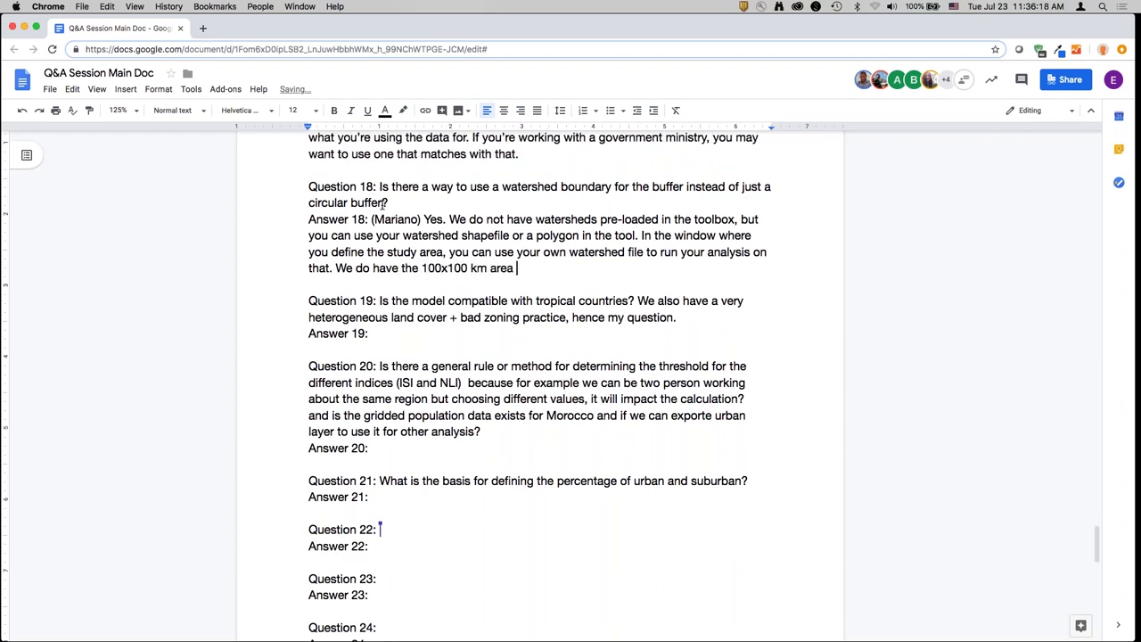
type("limitation. So if you")
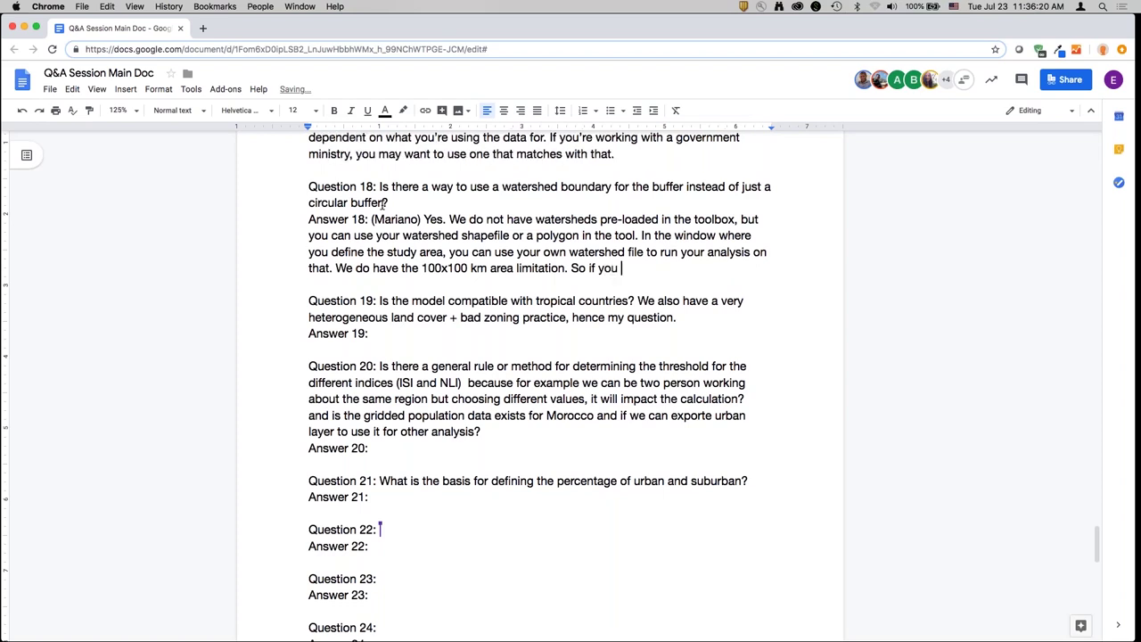
type("r watershed is too big, ")
type("you wo")
type("n't ")
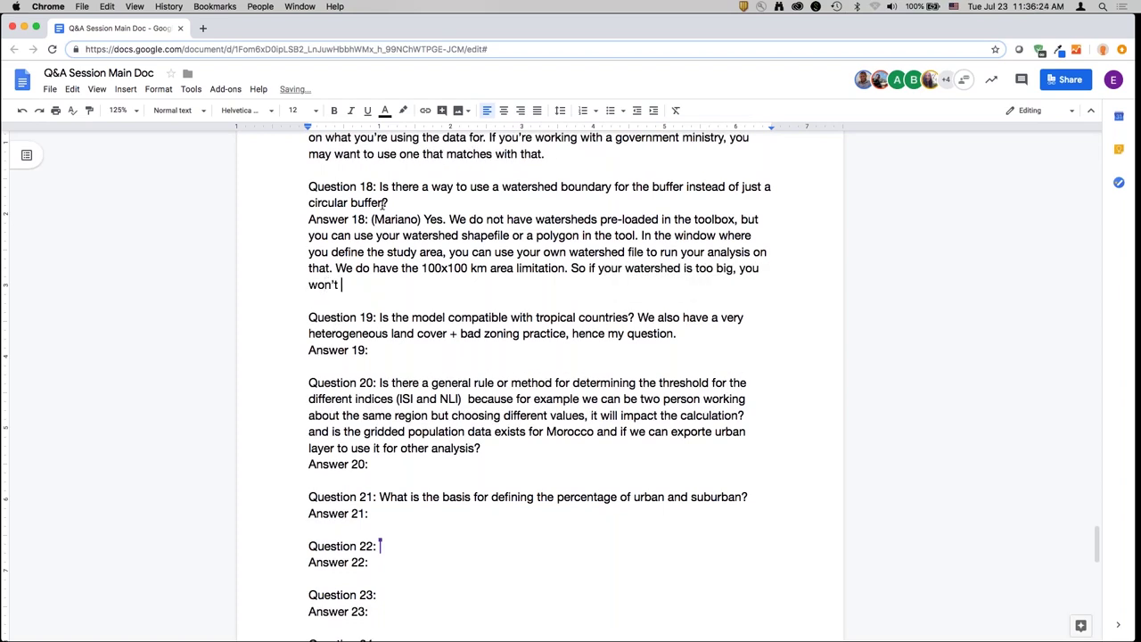
type("be able to run it.")
key("Down")
key("Down")
key("Down")
key("Down")
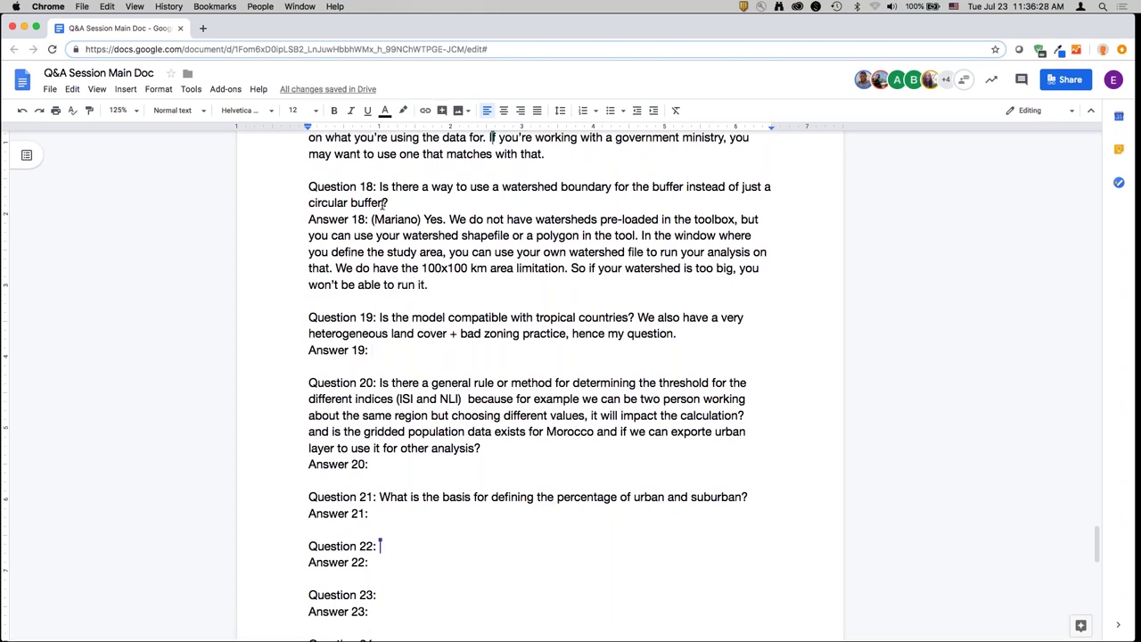
- Write the attributed Answer 19: model works in most tropical areas but struggles with cloud-limited Landsat archives
type("(Mariano)")
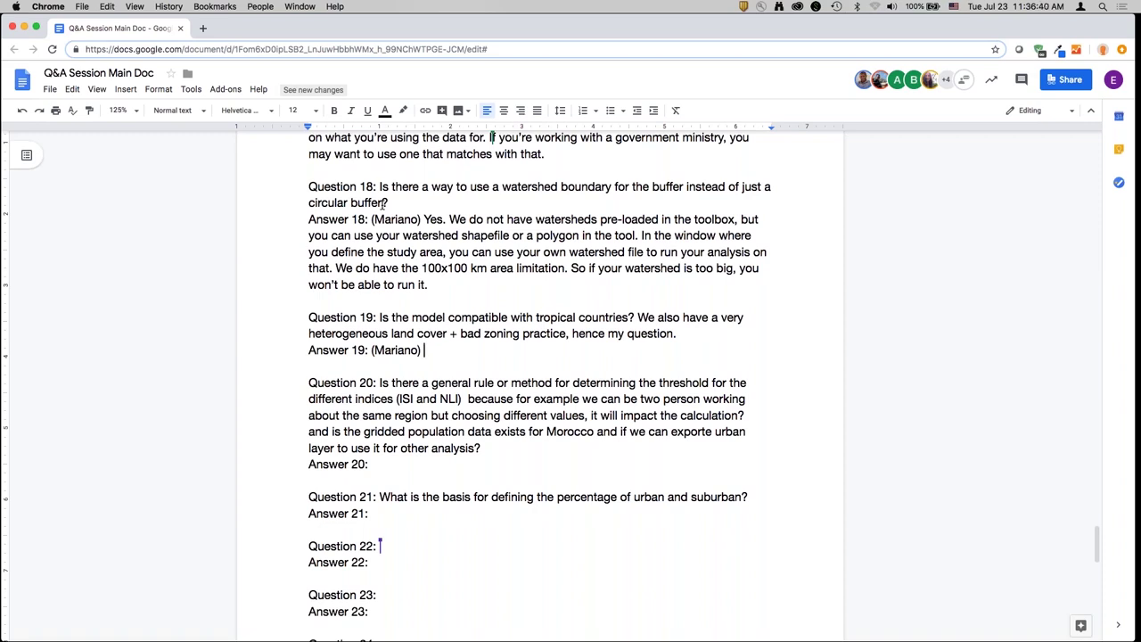
type("The model")
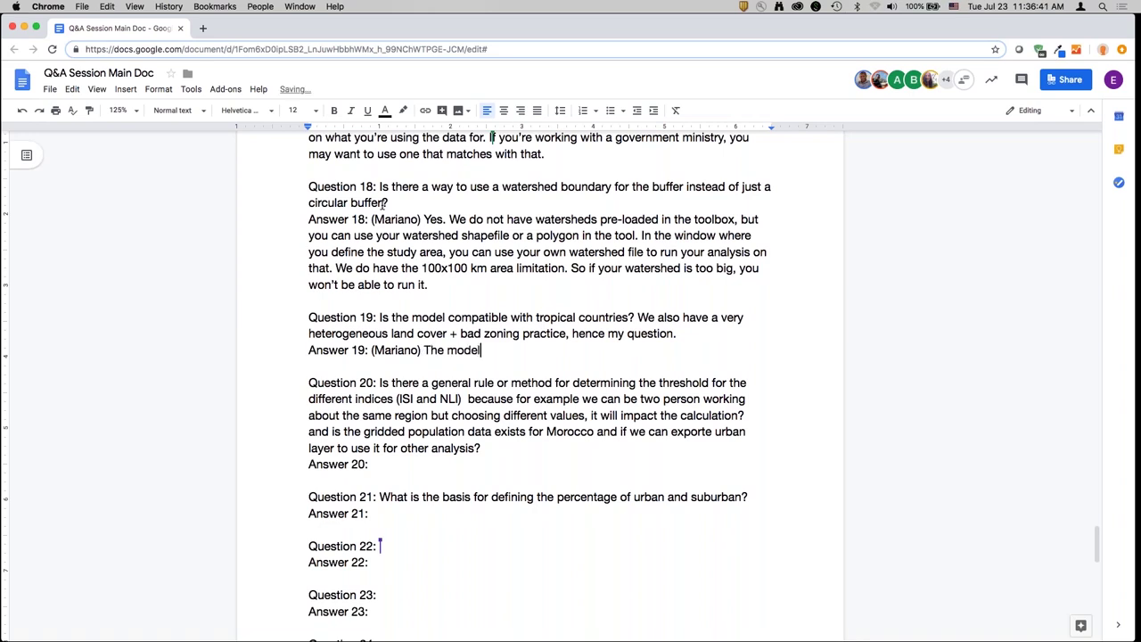
type(", in terms of impervious sur")
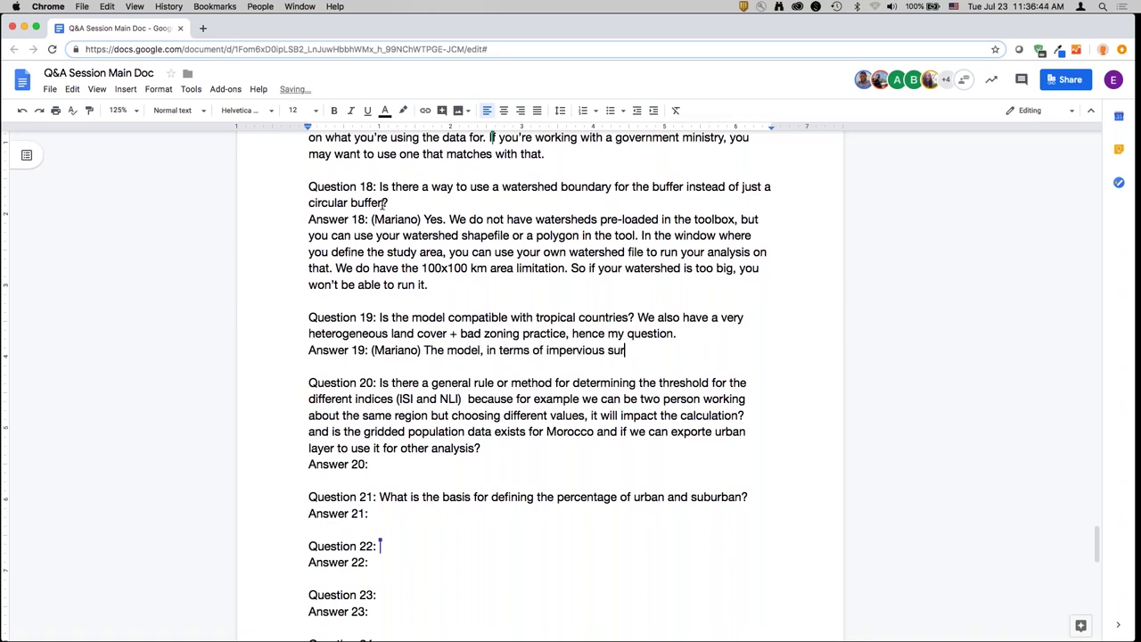
type("face m")
type("odel, is ")
type(" I")
type(" imagine, what the q")
type(" is re")
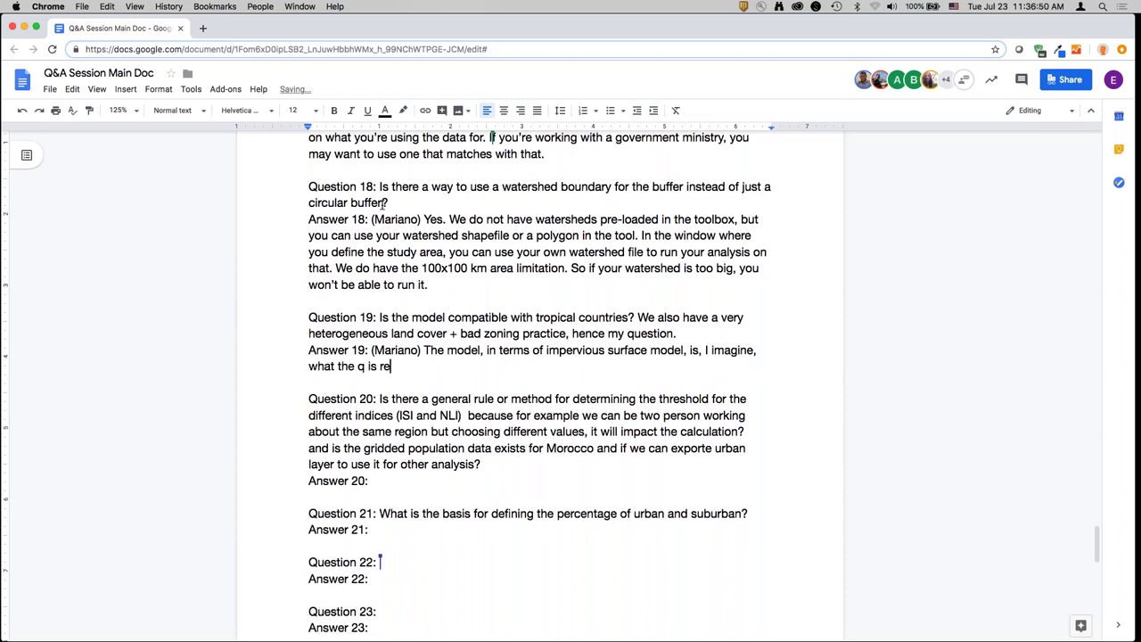
type("ferring to. You're going ")
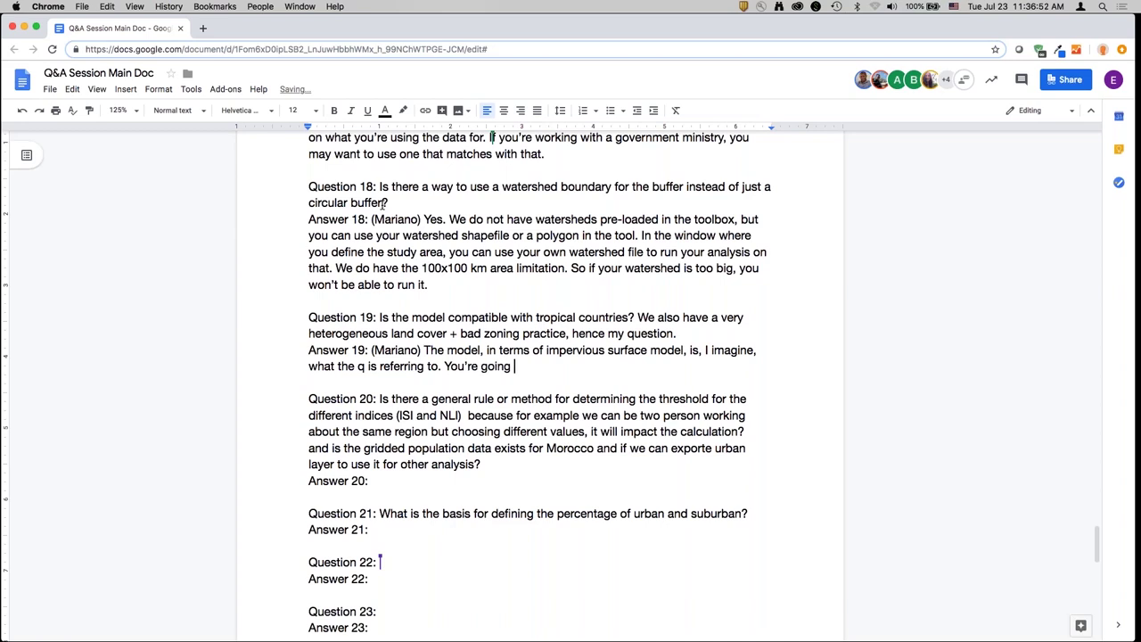
type("to notice when you check ")
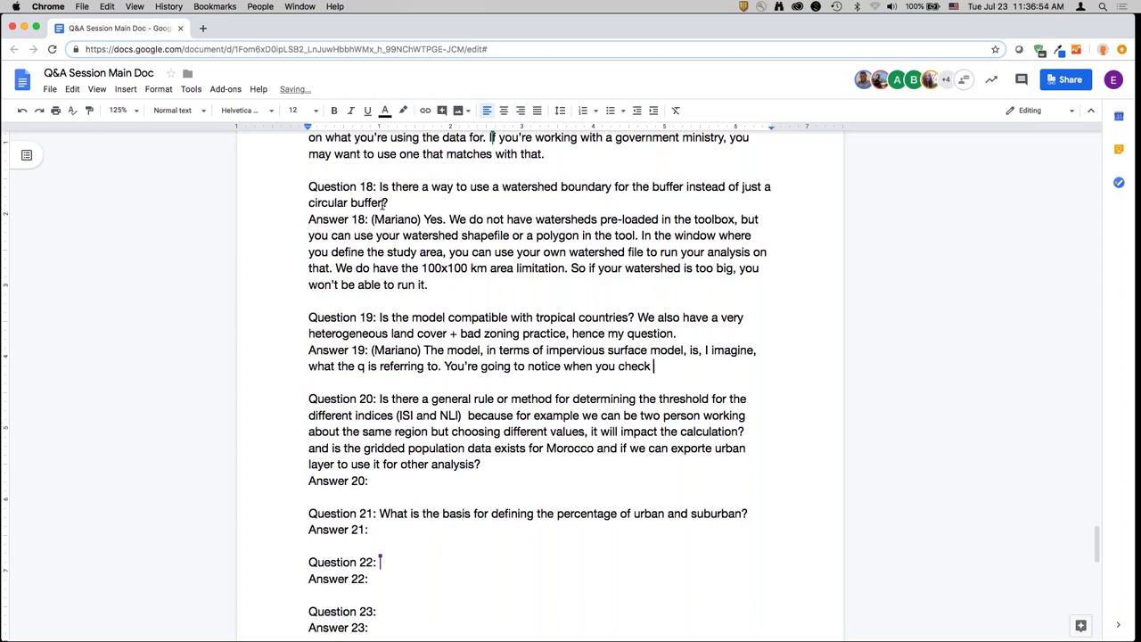
type("the verification, that ")
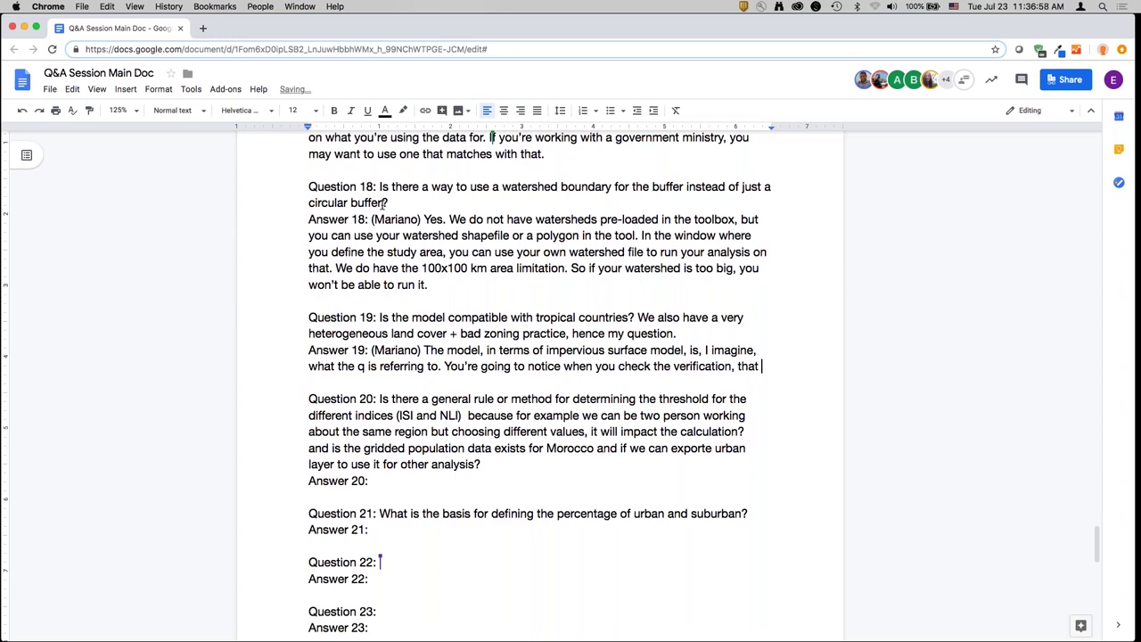
type("it works pretty well")
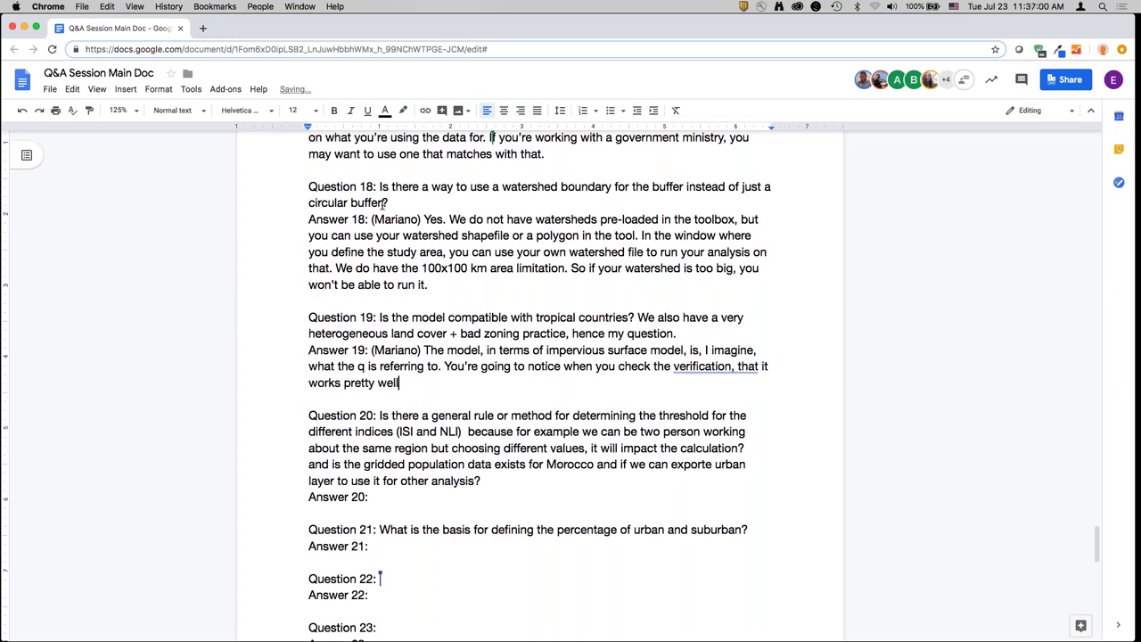
type(" in tropical countries -")
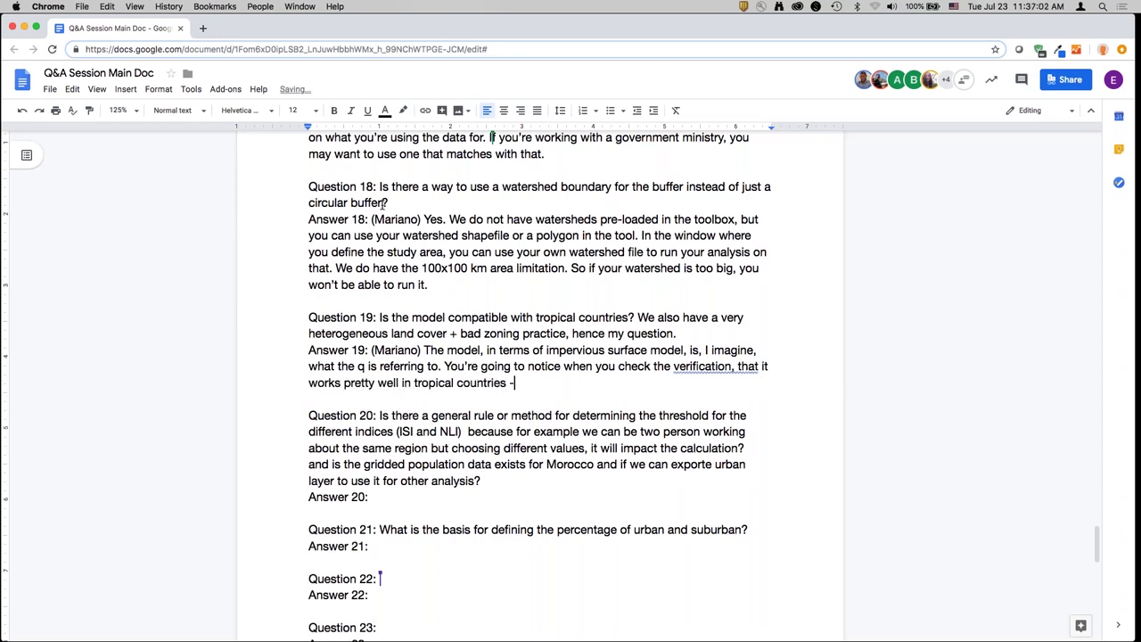
type(" for most of them. There ")
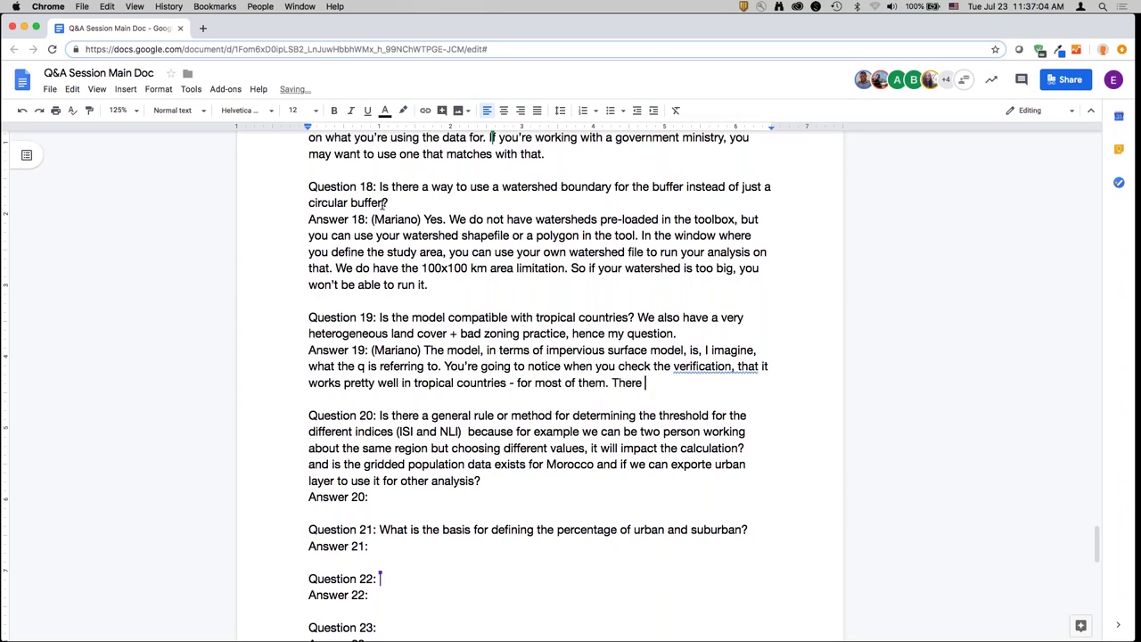
type("are some regions where ")
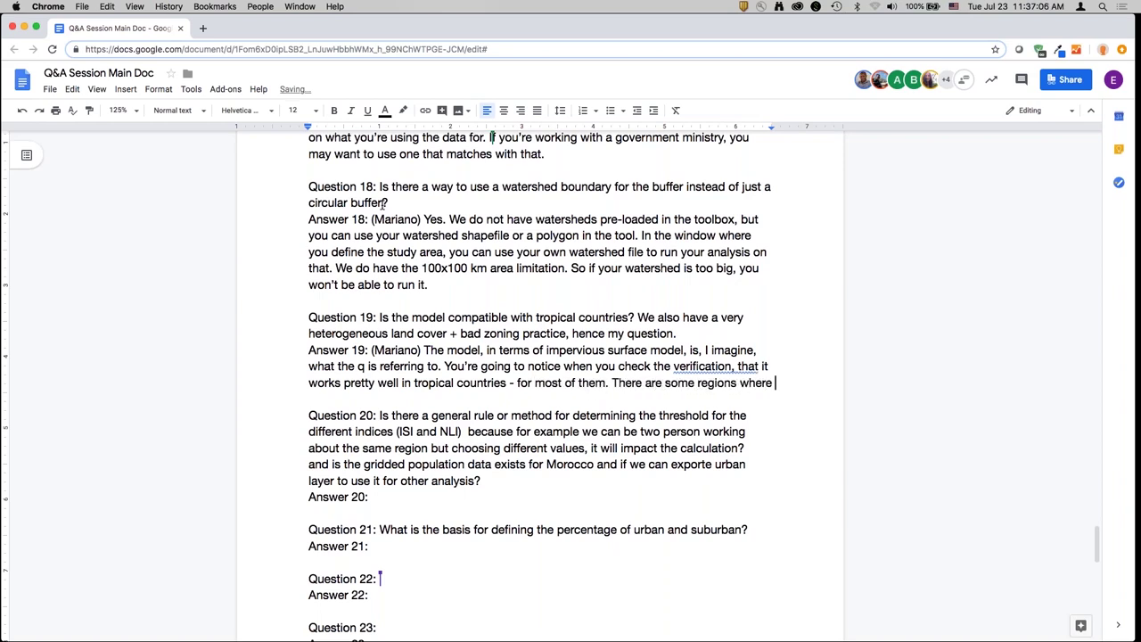
type("cloud coverage + l")
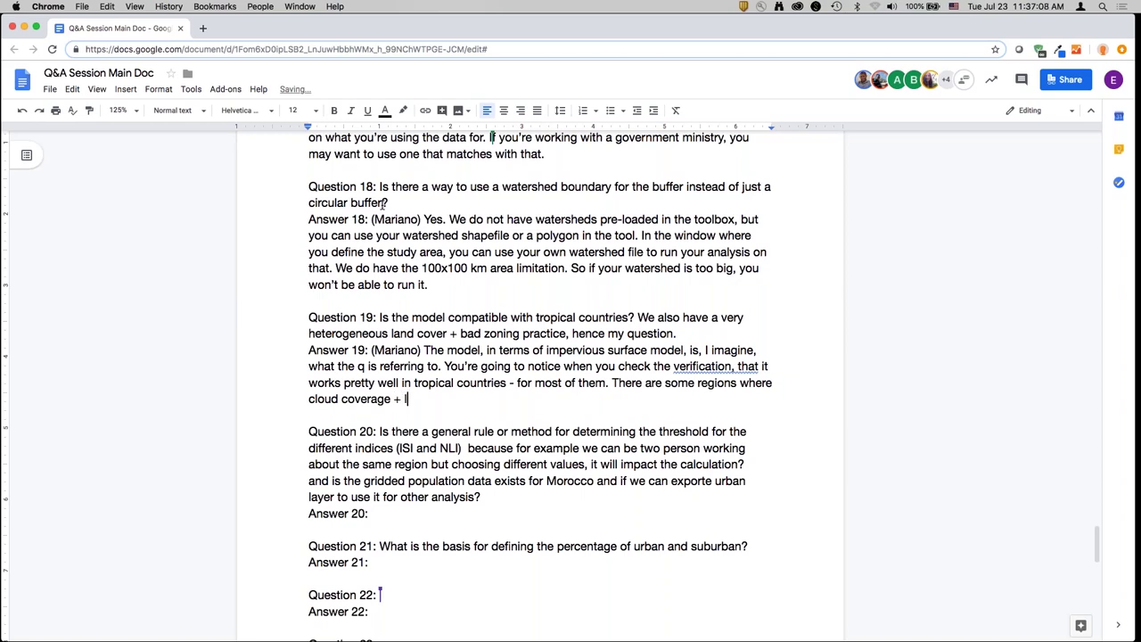
type("ow su")
key("BackSpace")
key("BackSpace")
key("BackSpace")
key("BackSpace")
key("BackSpace")
type("small archive of landsat imag")
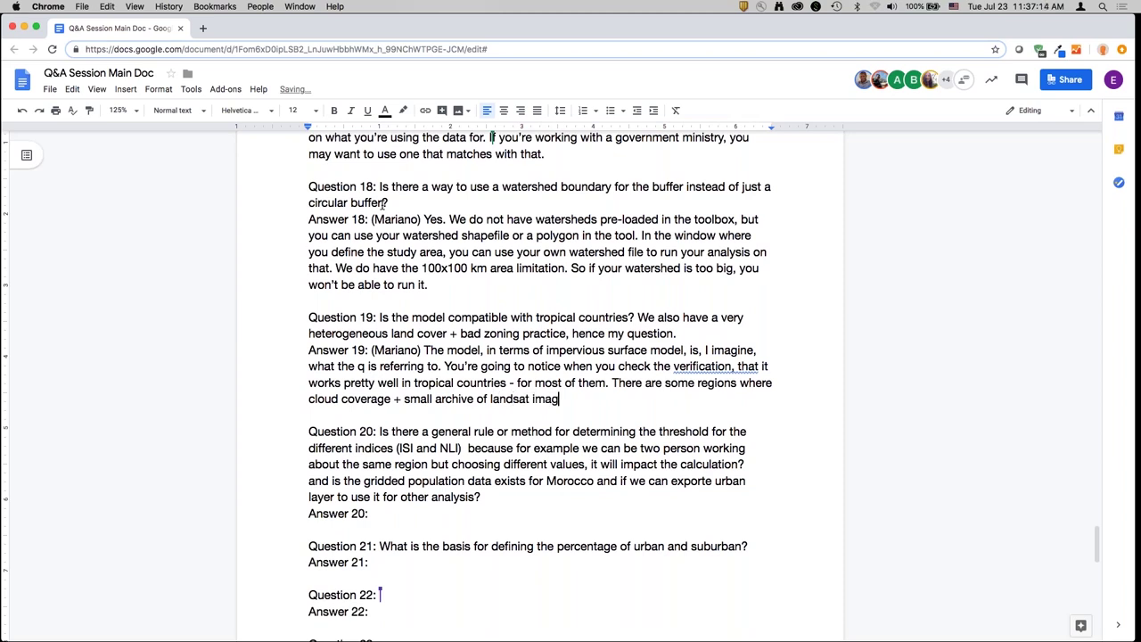
type("es, the model isn't performing wel")
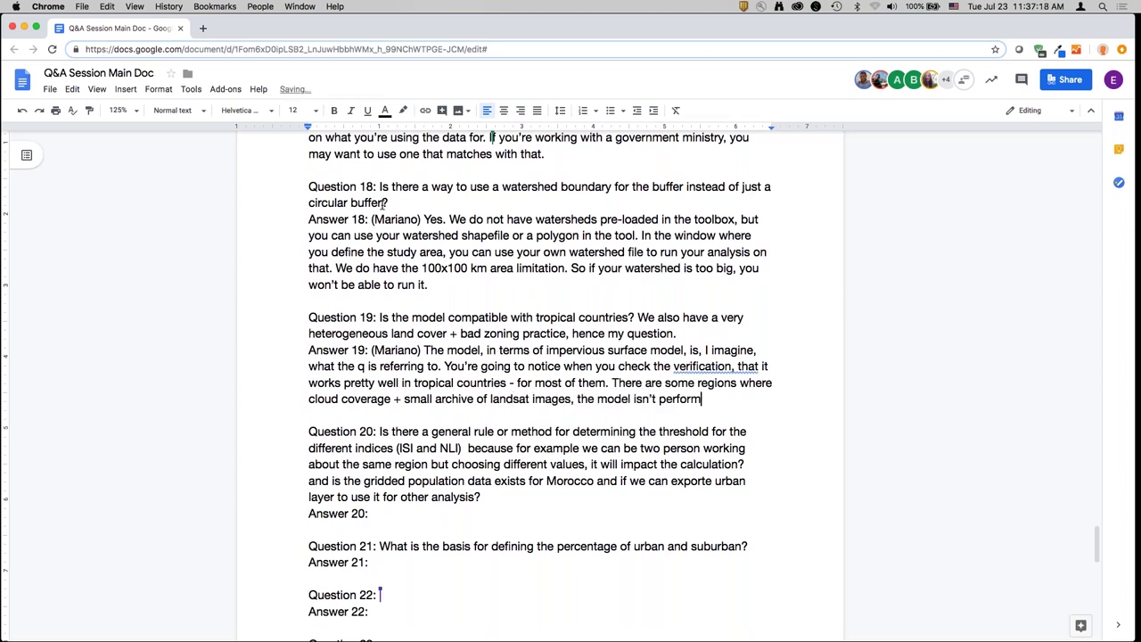
type("l. For most tro")
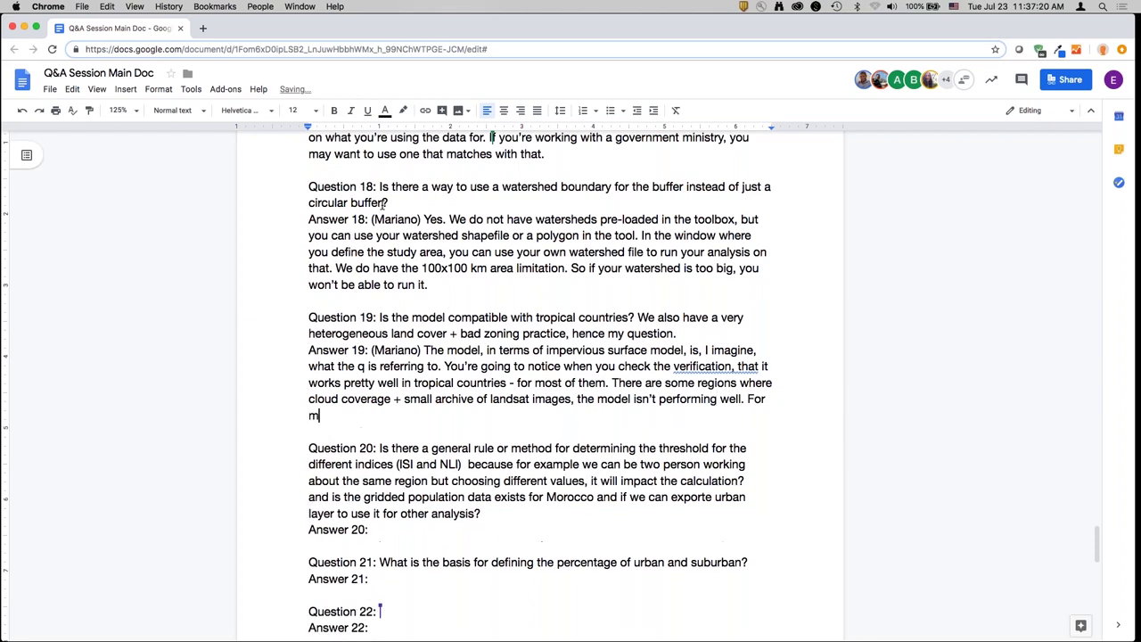
type("pical areas it wo")
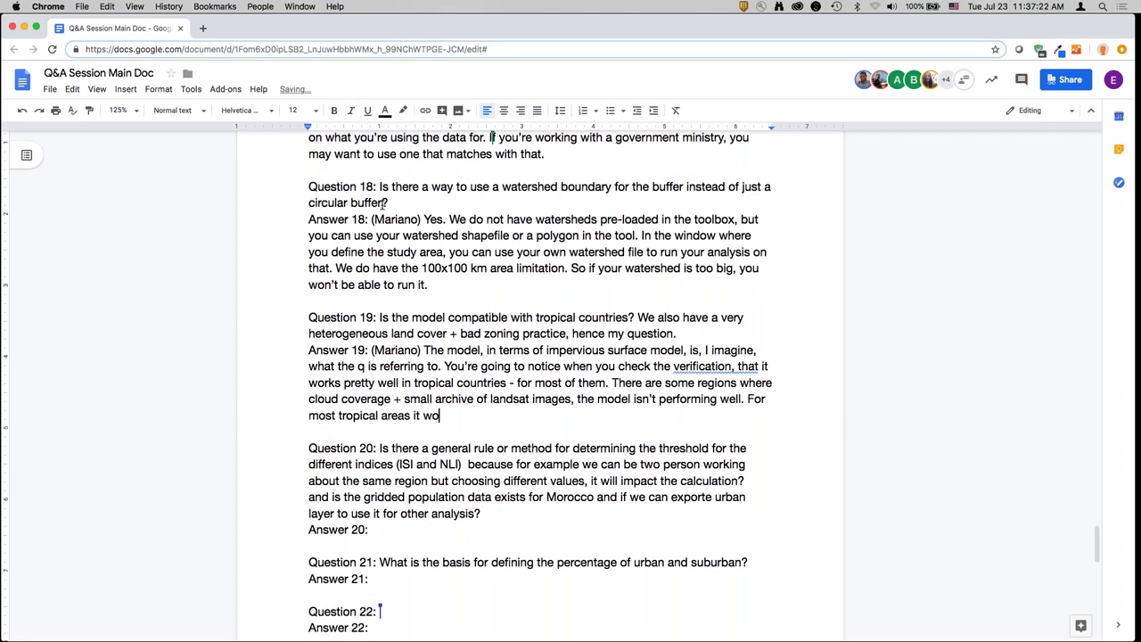
type("rks great. Again, you")
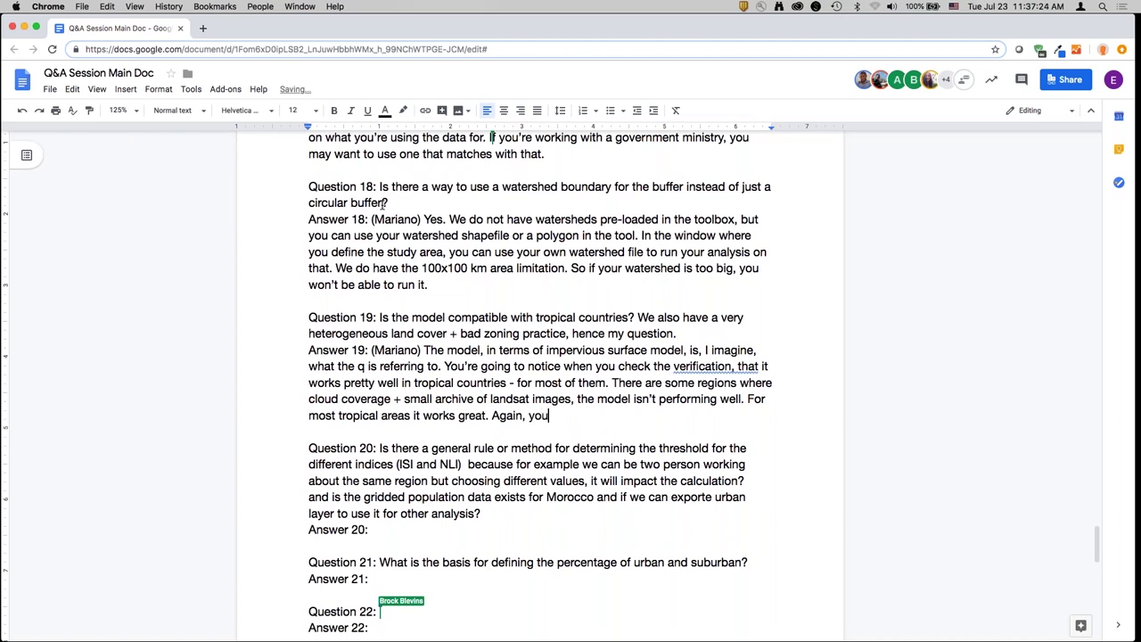
type("'ll notice this when y")
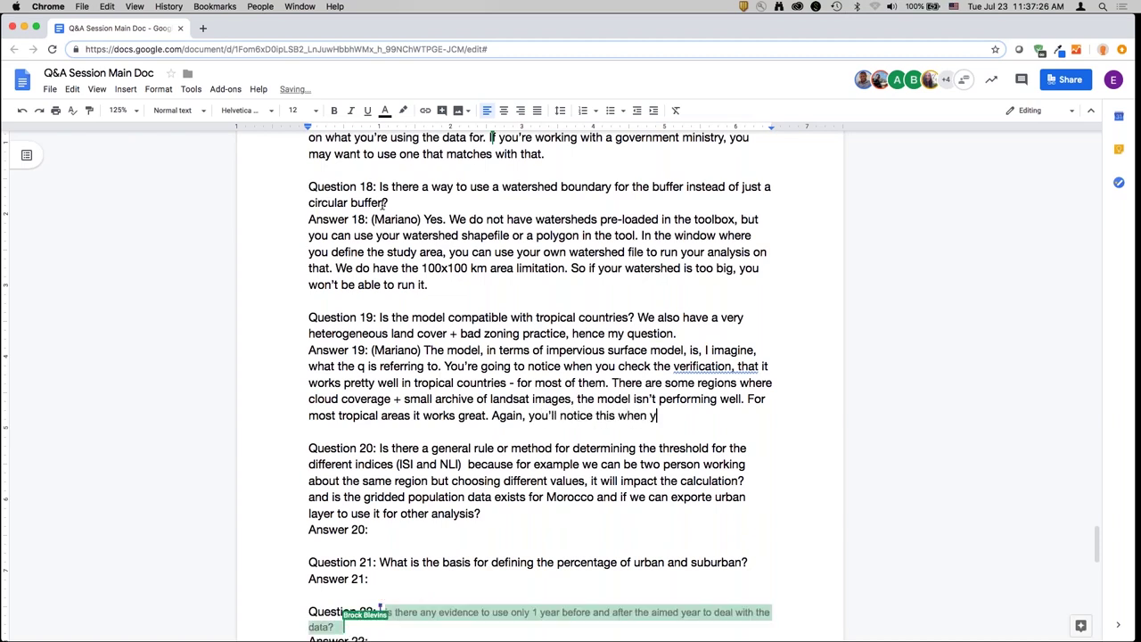
type("ou test the goo")
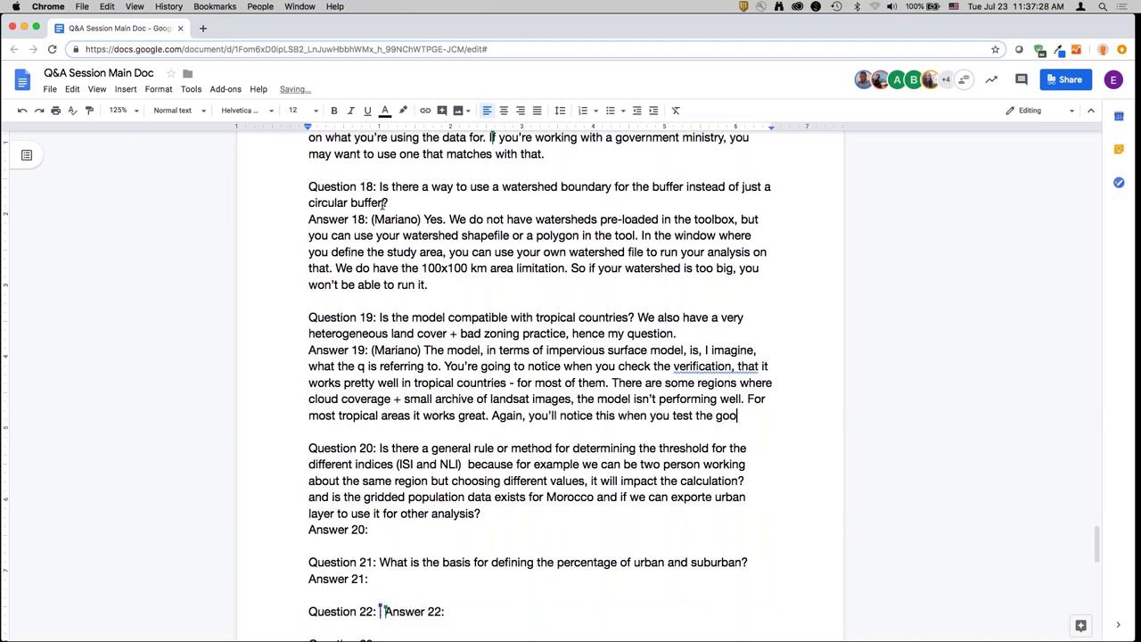
type("gle mapper for your")
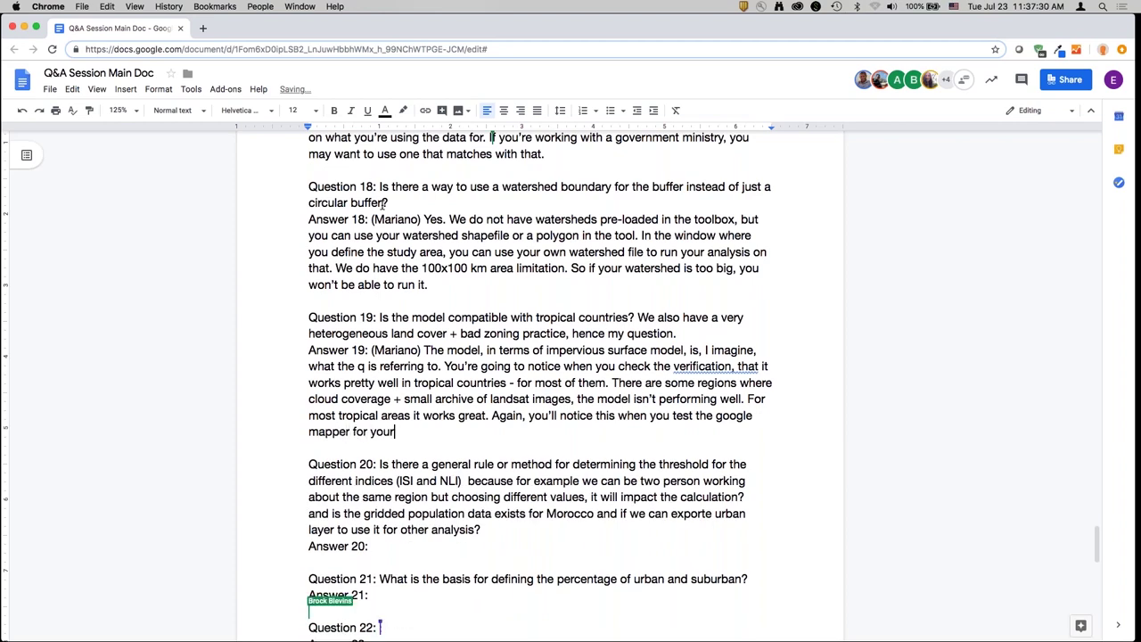
type(" city. You'll se")
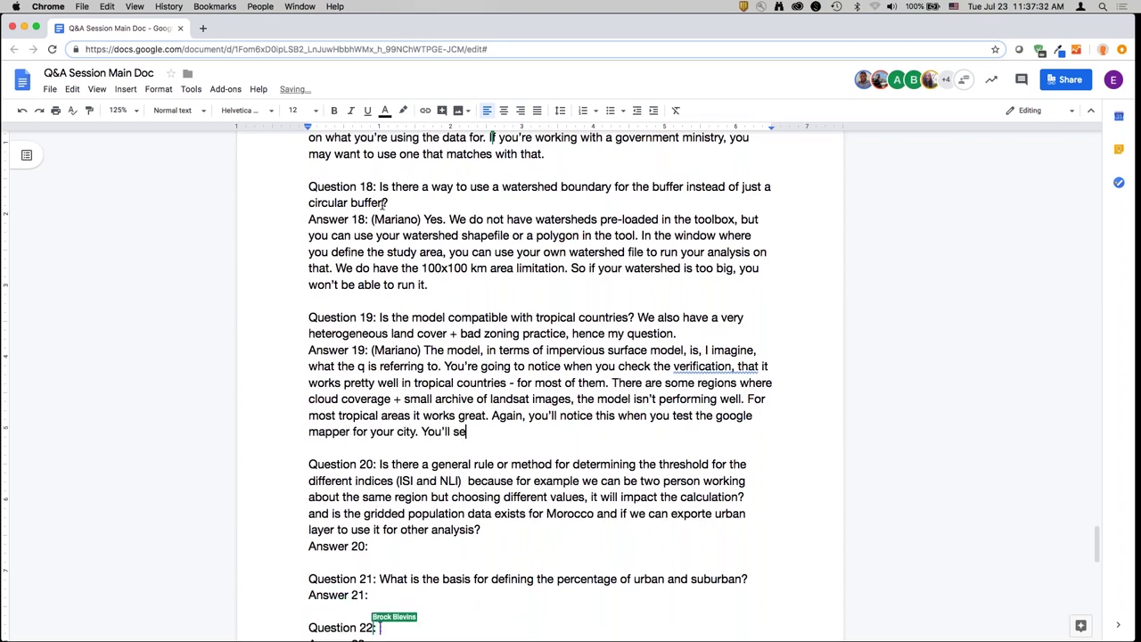
type("e that for a few cit")
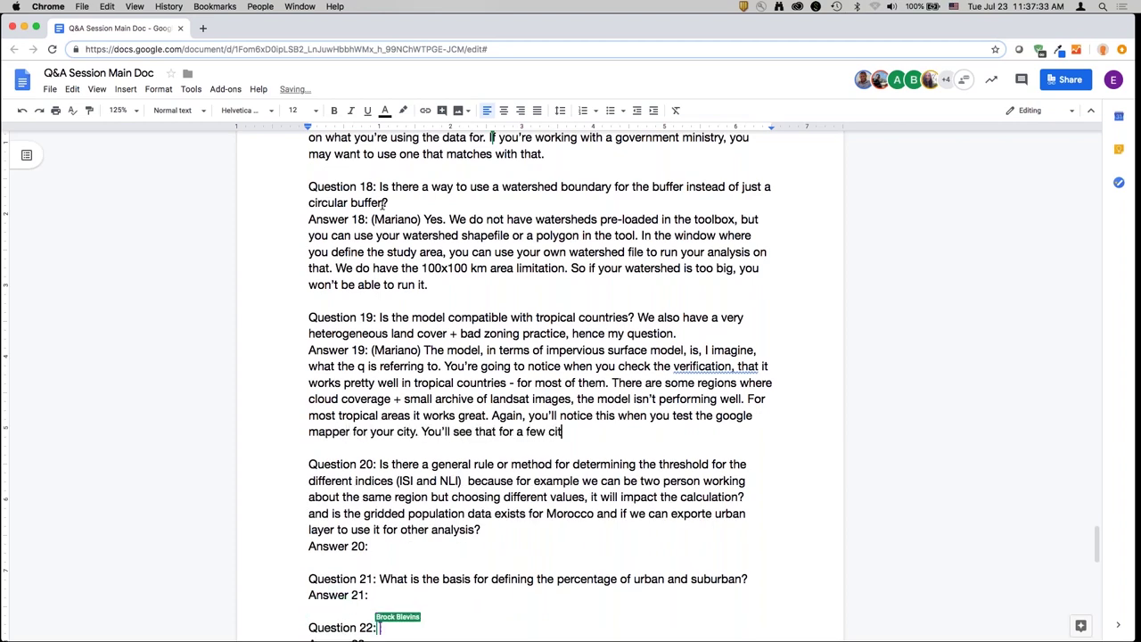
type("ies. If the image ")
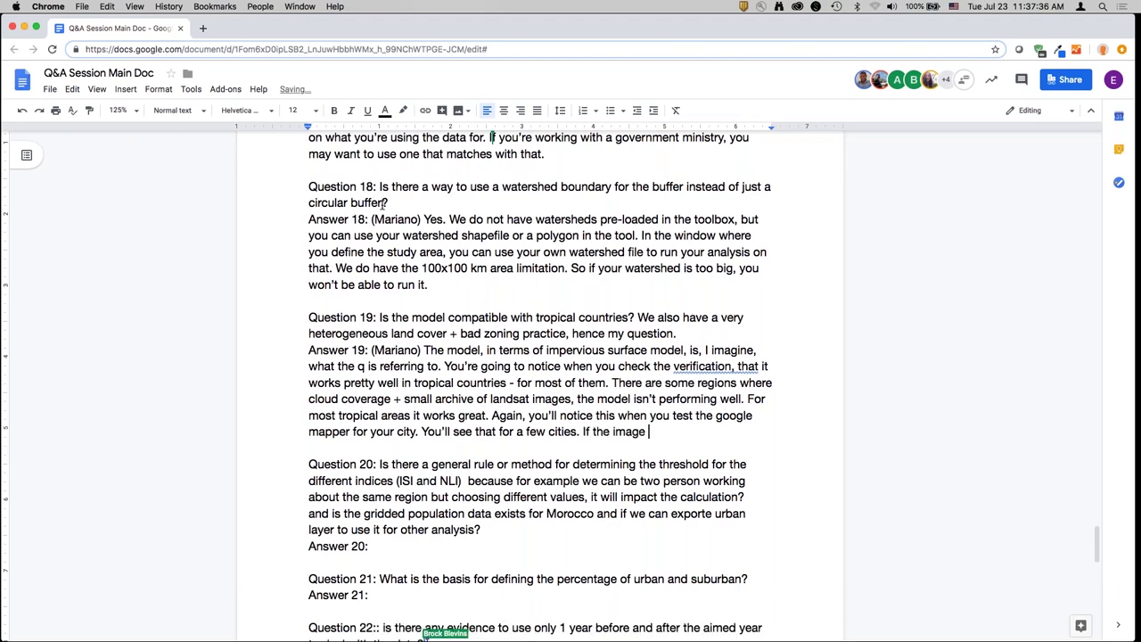
type("availability is ")
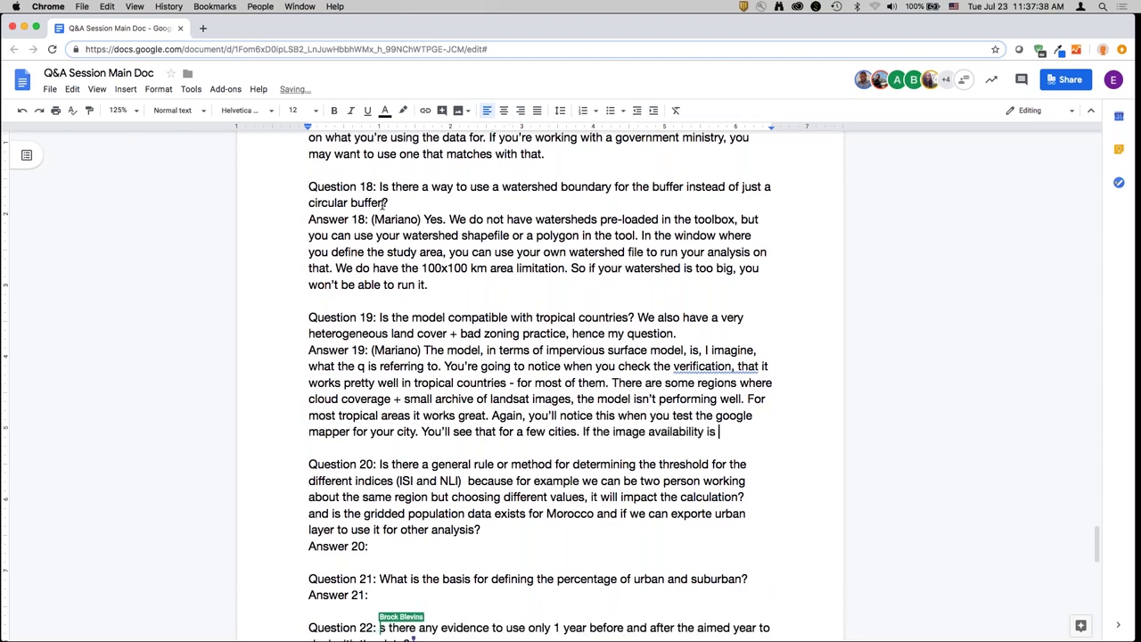
type("low, you'll see ")
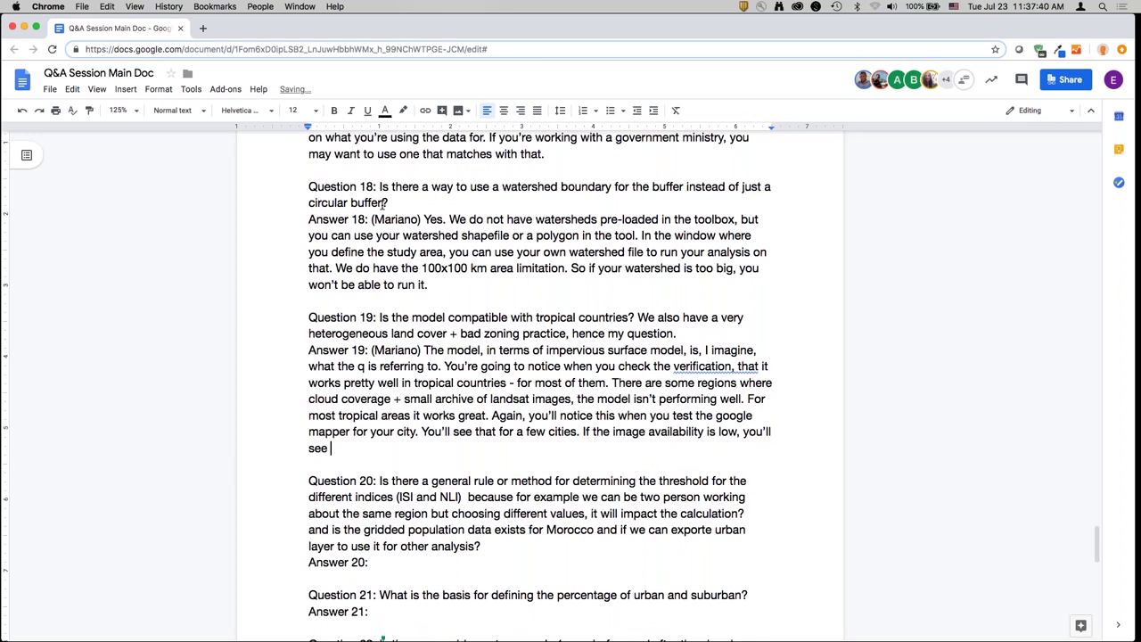
type("it isn't capturing w")
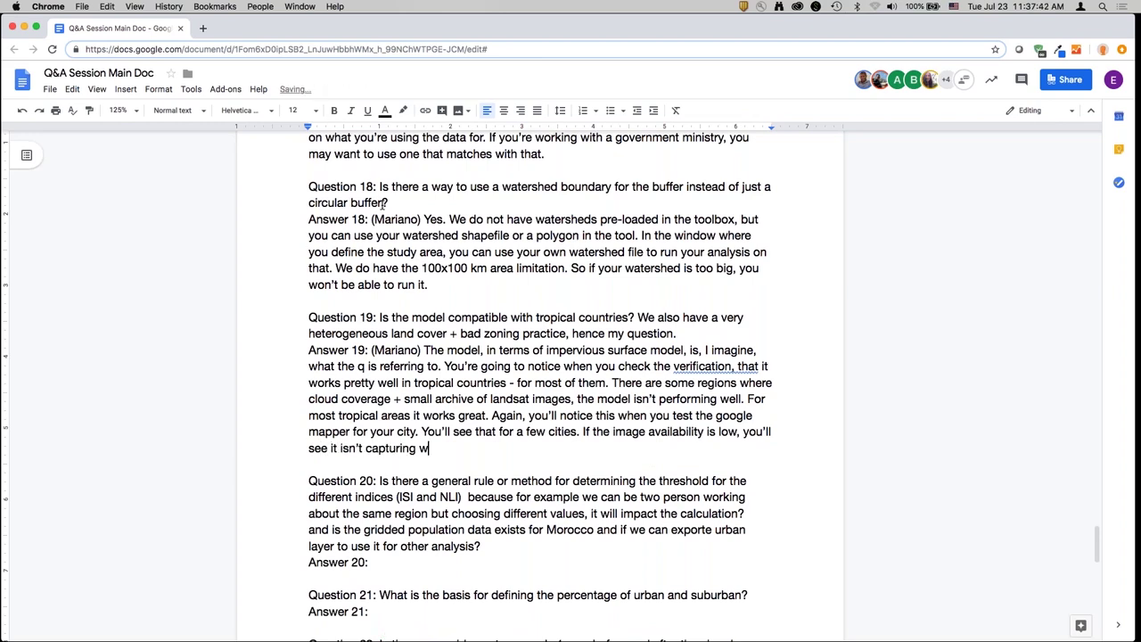
type("ell where build up is.")
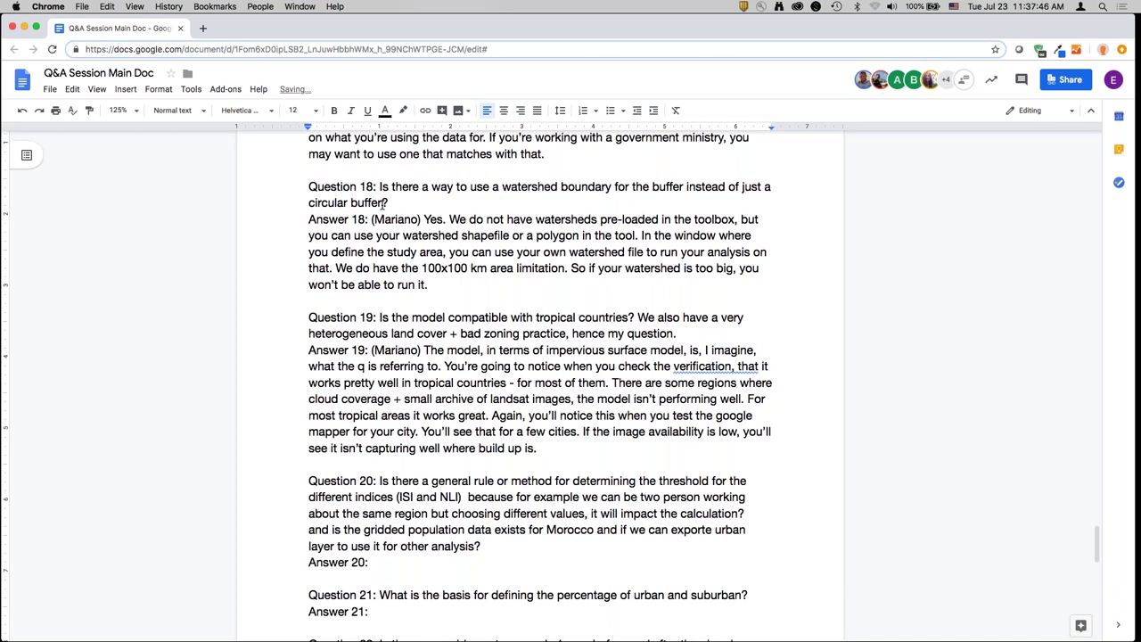
scroll(384, 203, "down", 5)
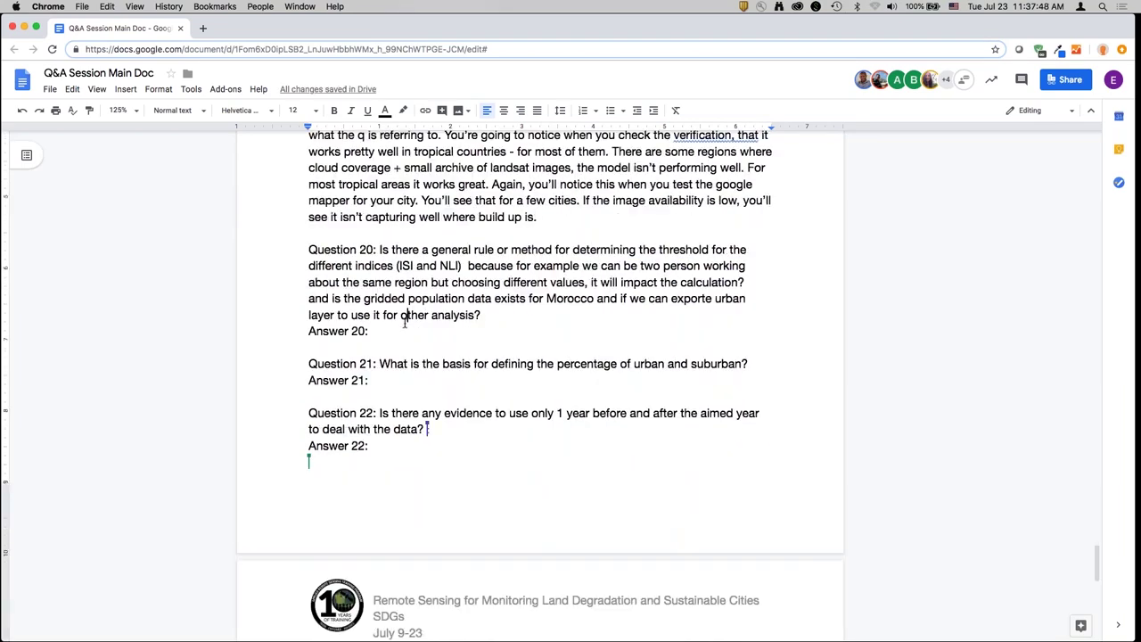
- Start Answer 20 stating there is no set of recommended values, so results vary between people
double_click(395, 335)
left_click(395, 335)
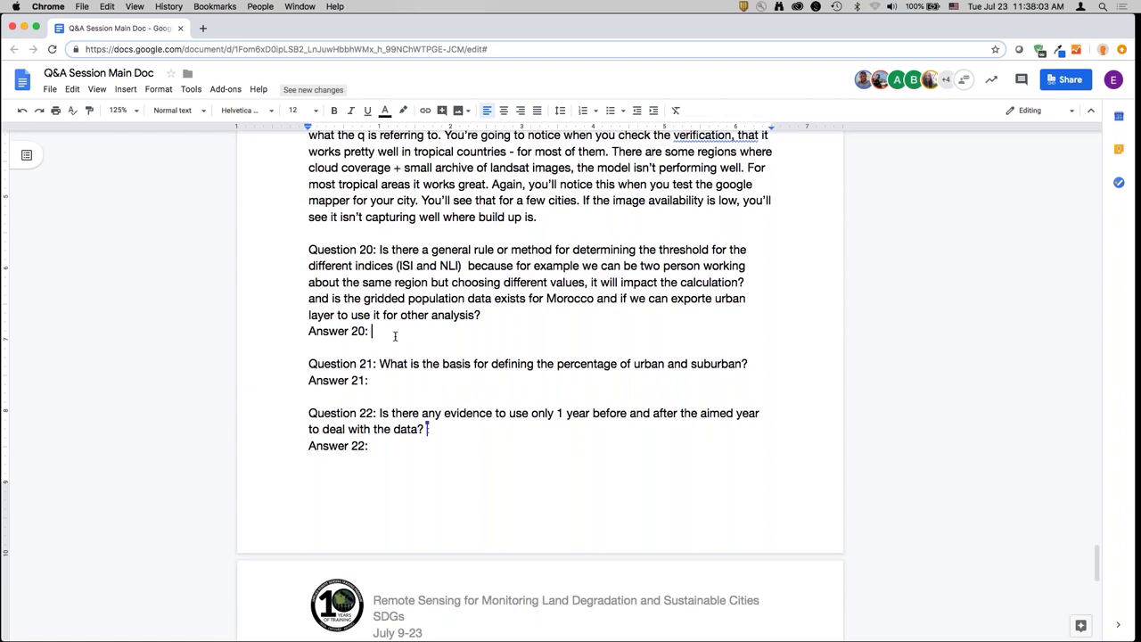
type("(Mariano)")
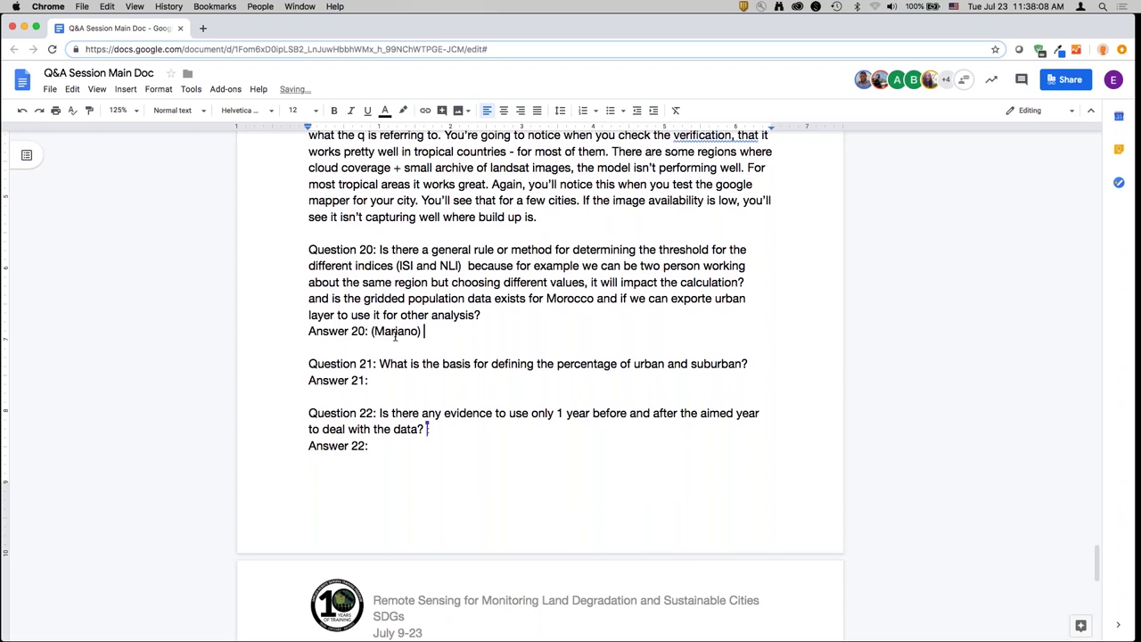
type("1st question: we do")
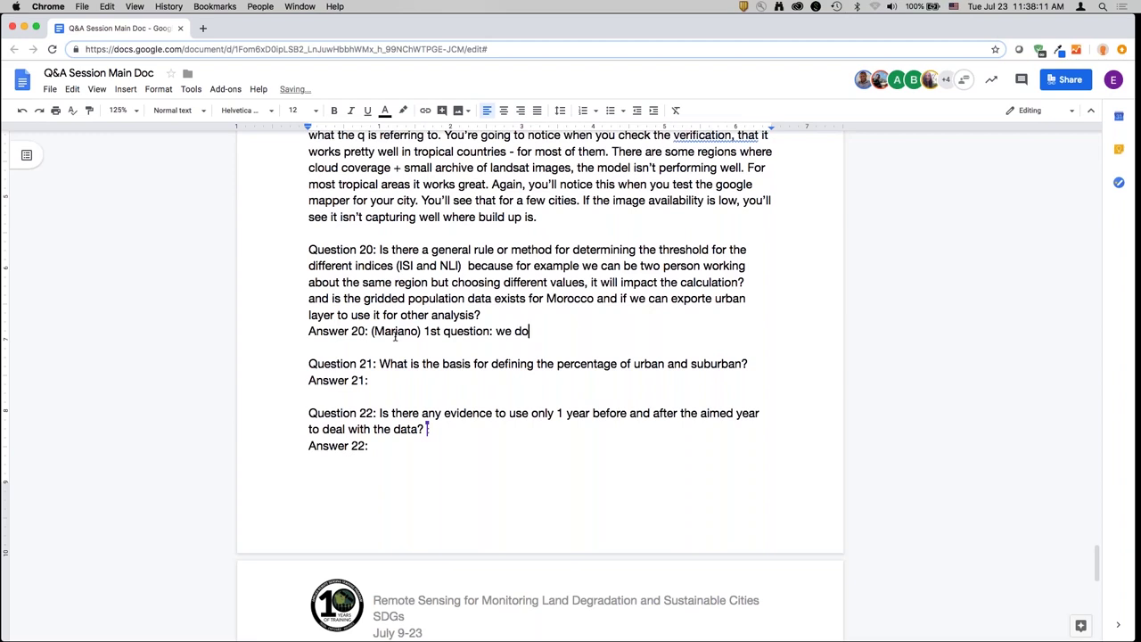
type(" not havea  set of recommended values")
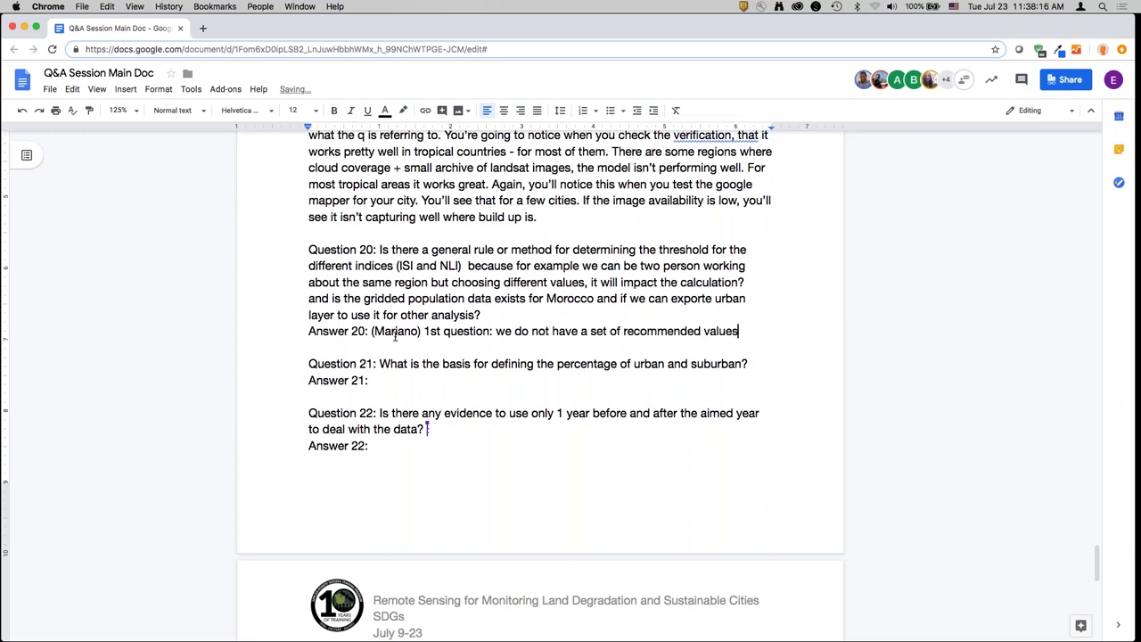
type(". We provide what we contin")
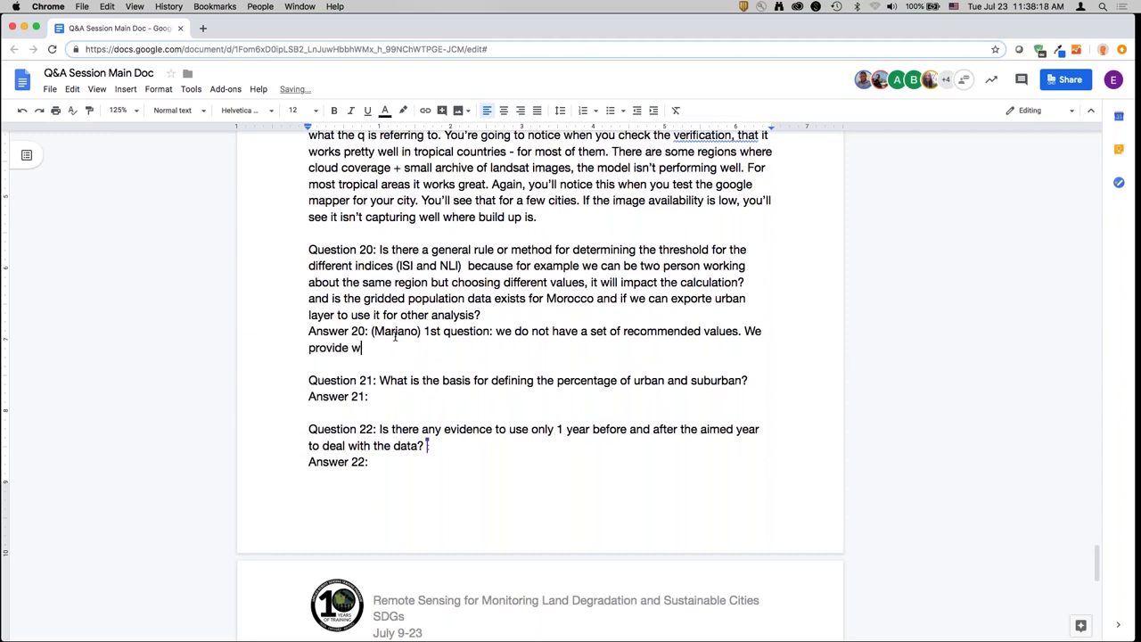
key("BackSpace")
key("BackSpace")
key("BackSpace")
type("nsider the b")
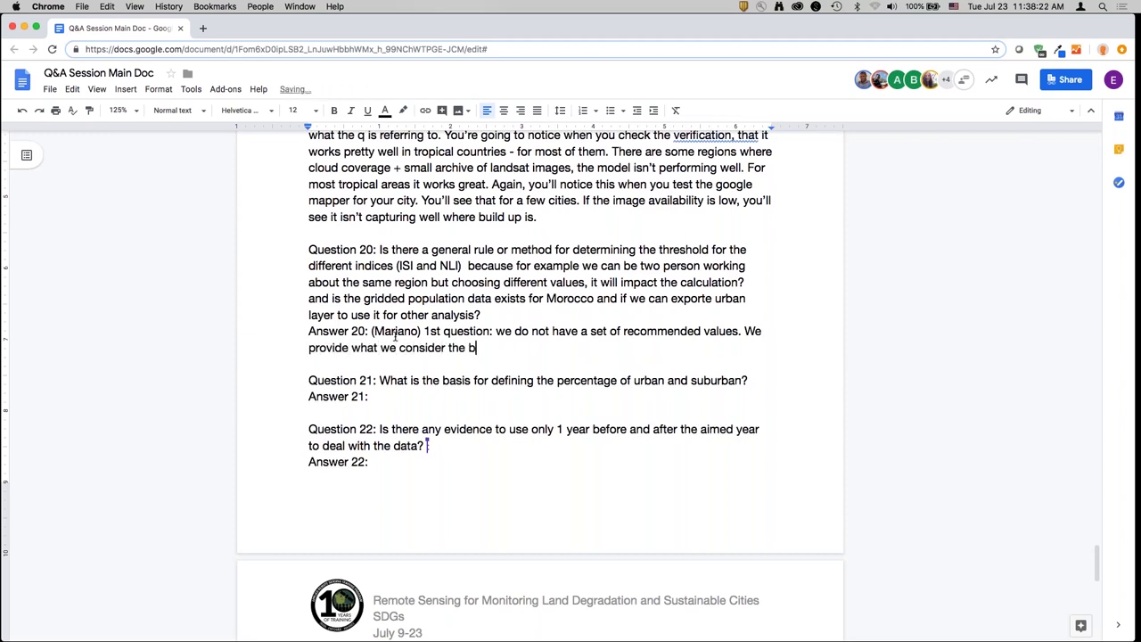
type("est values for differen")
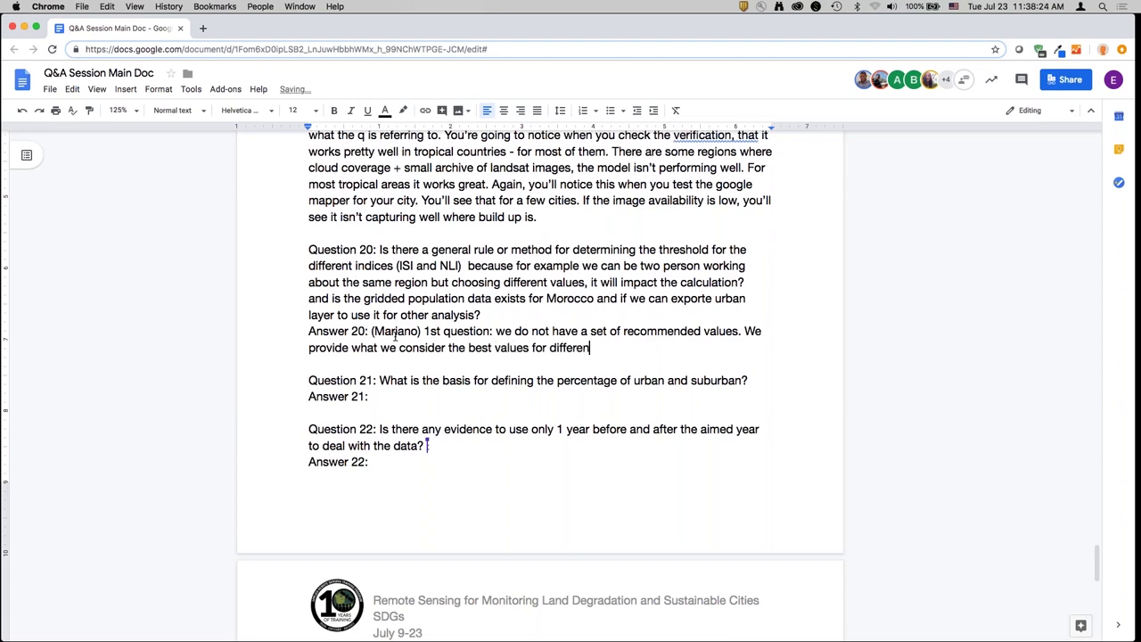
type("t regions. It's true")
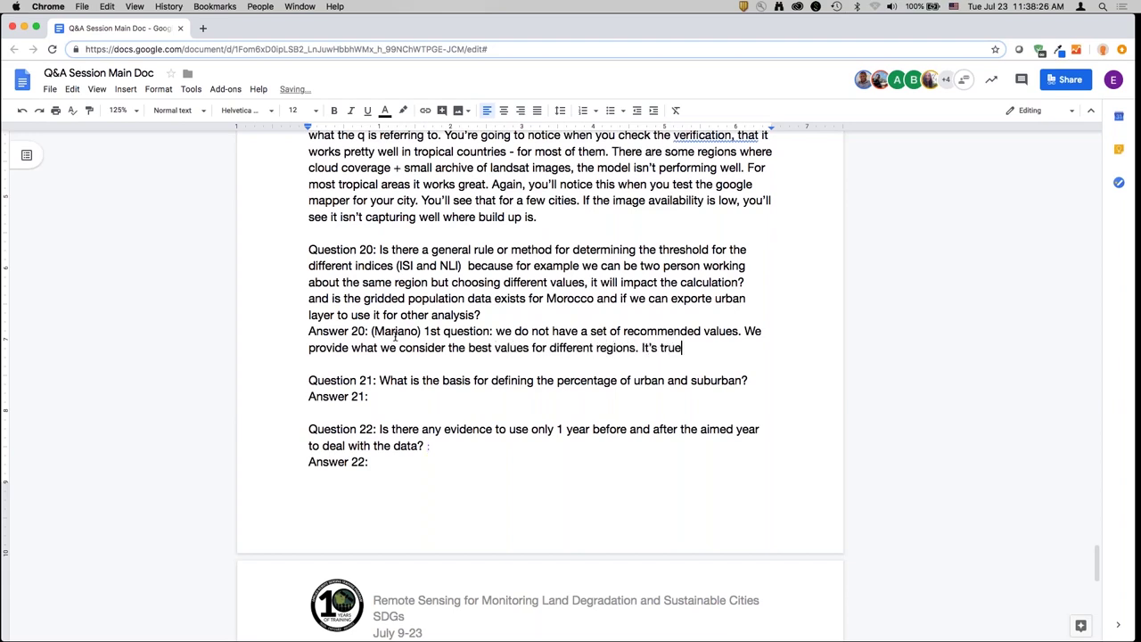
type(", if two people with different crite")
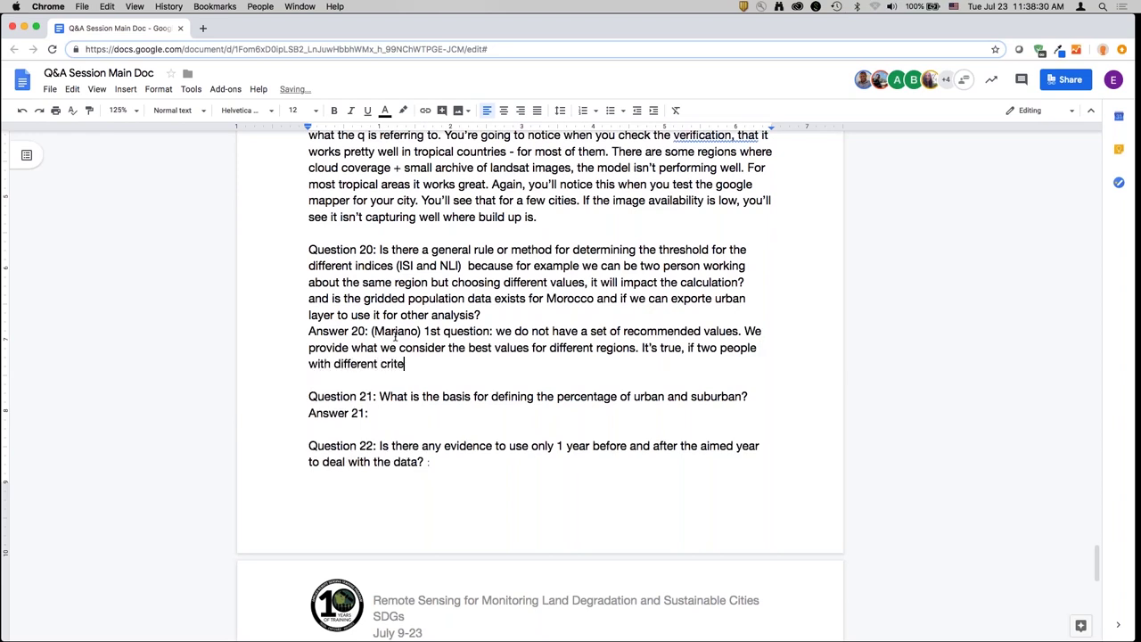
type("ria choose differen")
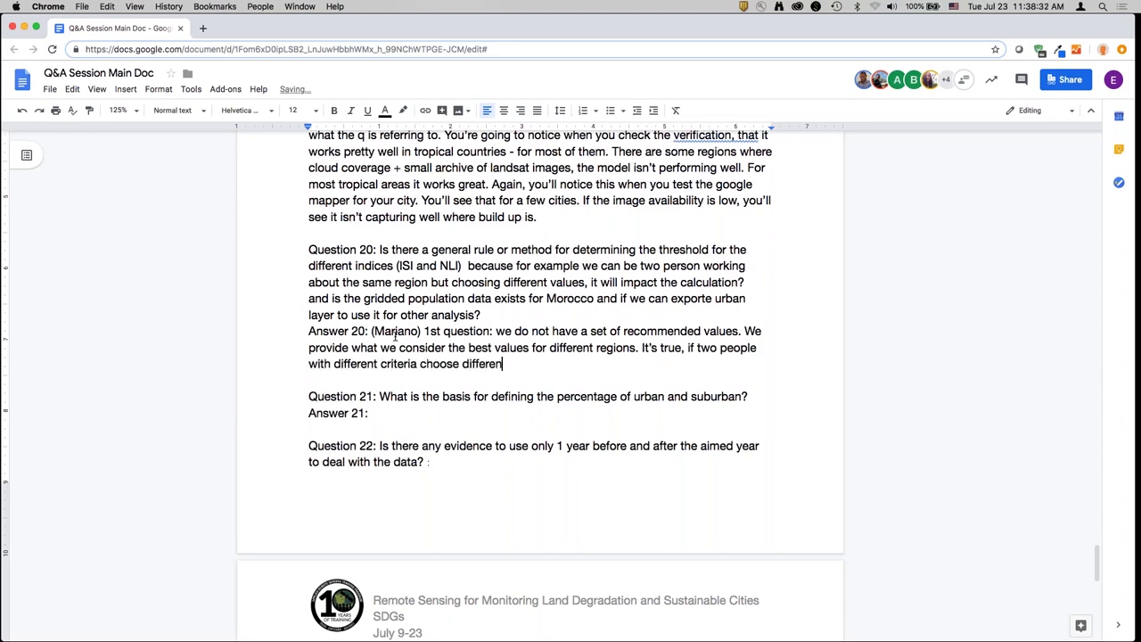
type("t parameters, the results will va")
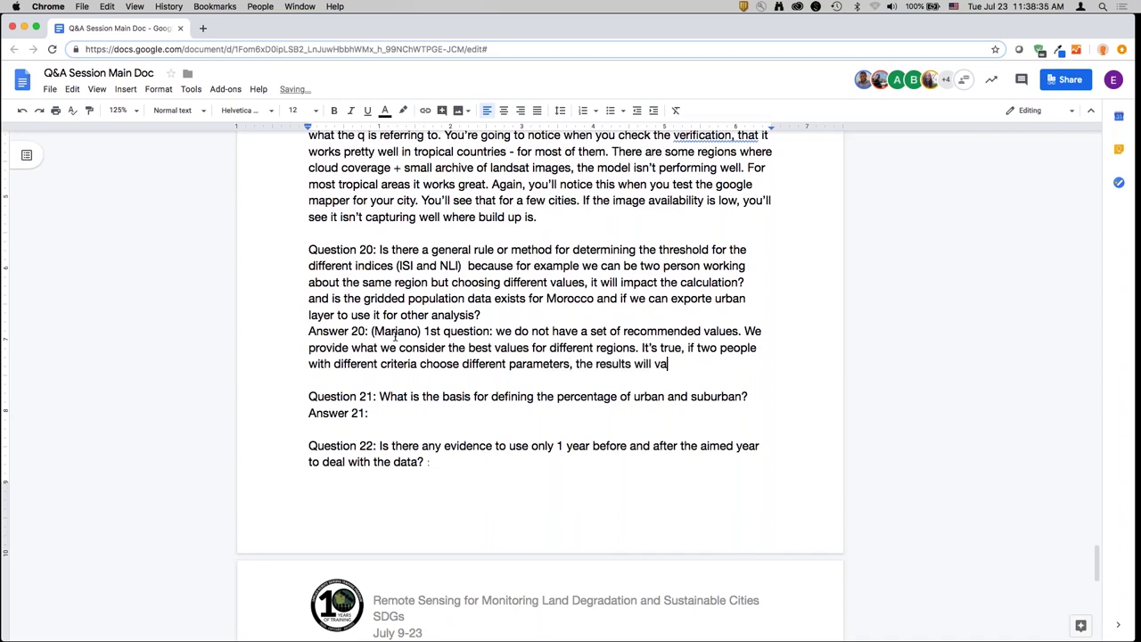
type("ry. Not greatly, but it ")
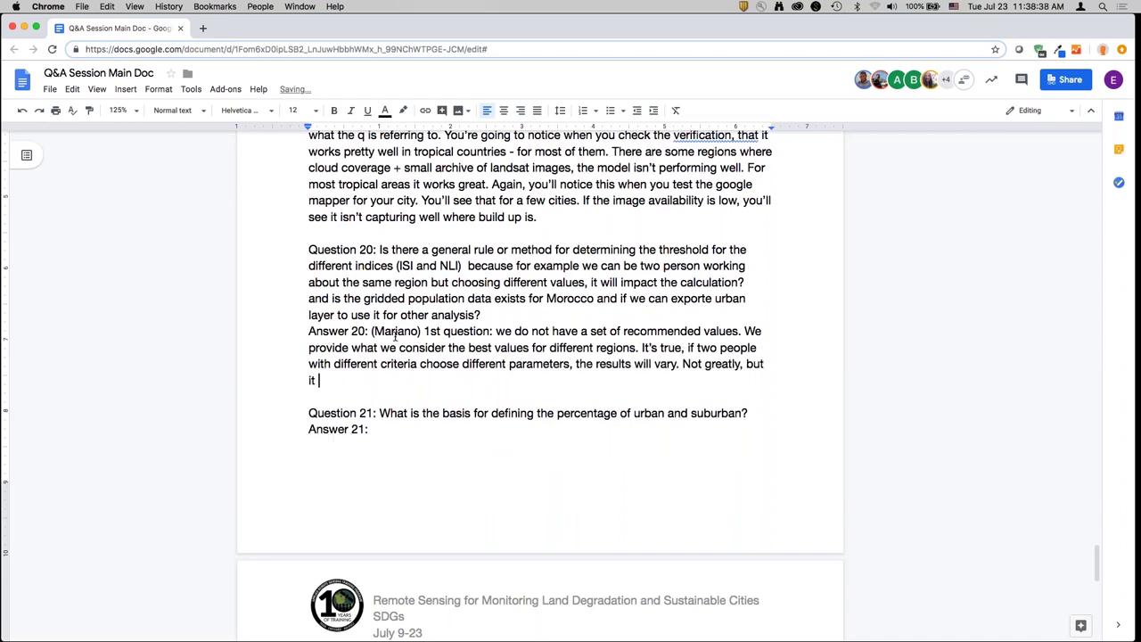
type("would mean your build up area wou")
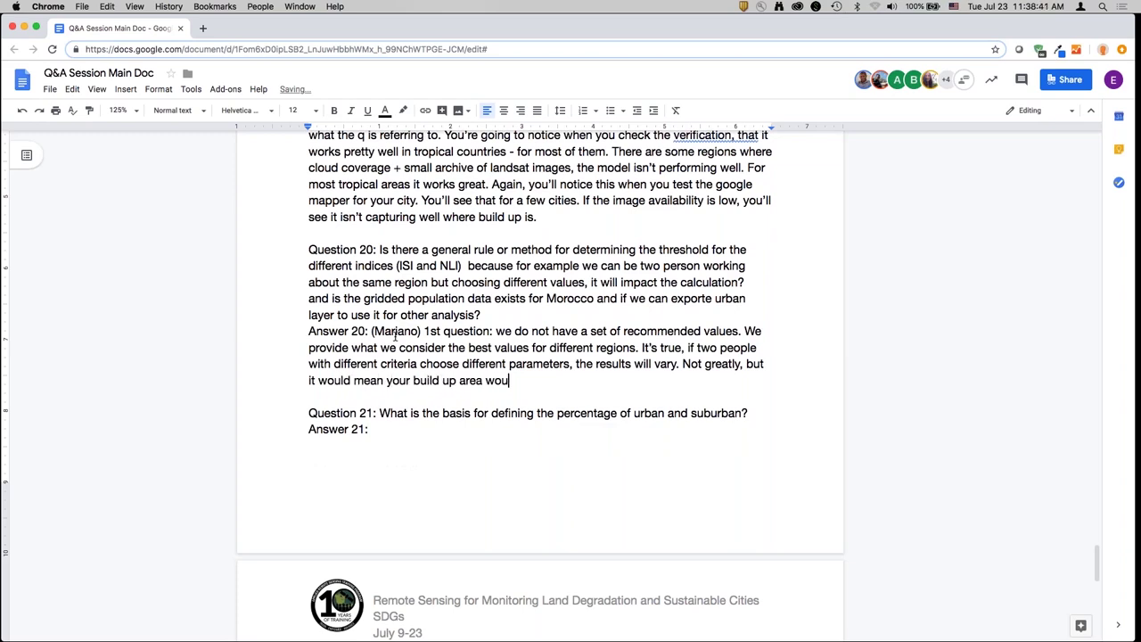
type("ld increase more or less, butt he")
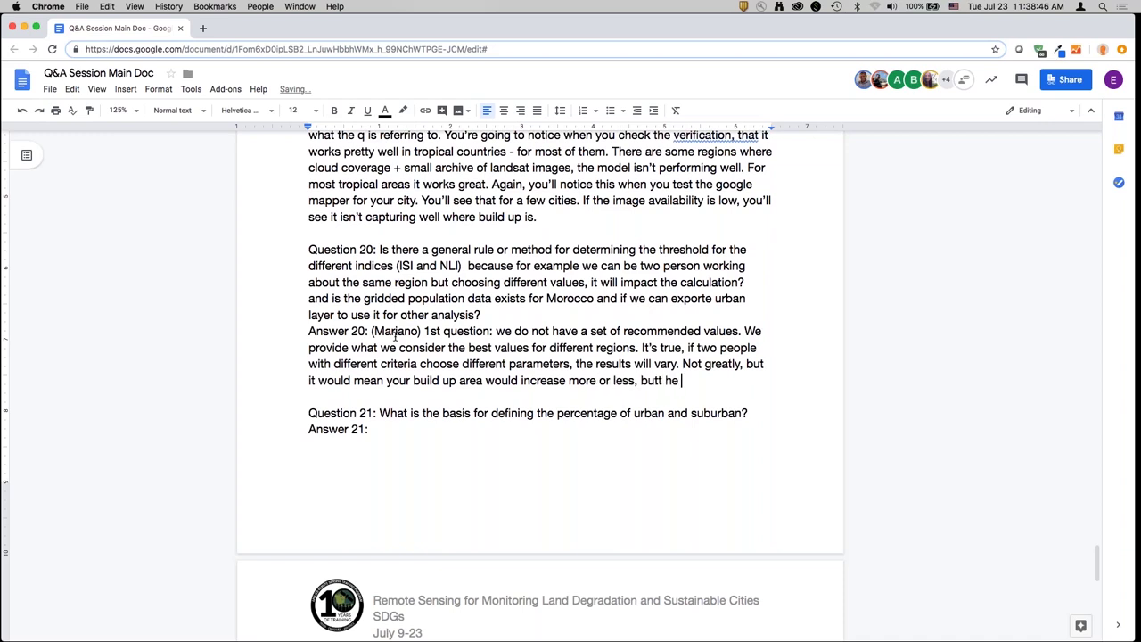
- Add that SDG11 trends won't change significantly, ending with 'The 2nd part of the question:'
key("BackSpace")
key("BackSpace")
key("BackSpace")
key("BackSpace")
key("BackSpace")
type("the trends in SDG11 will n")
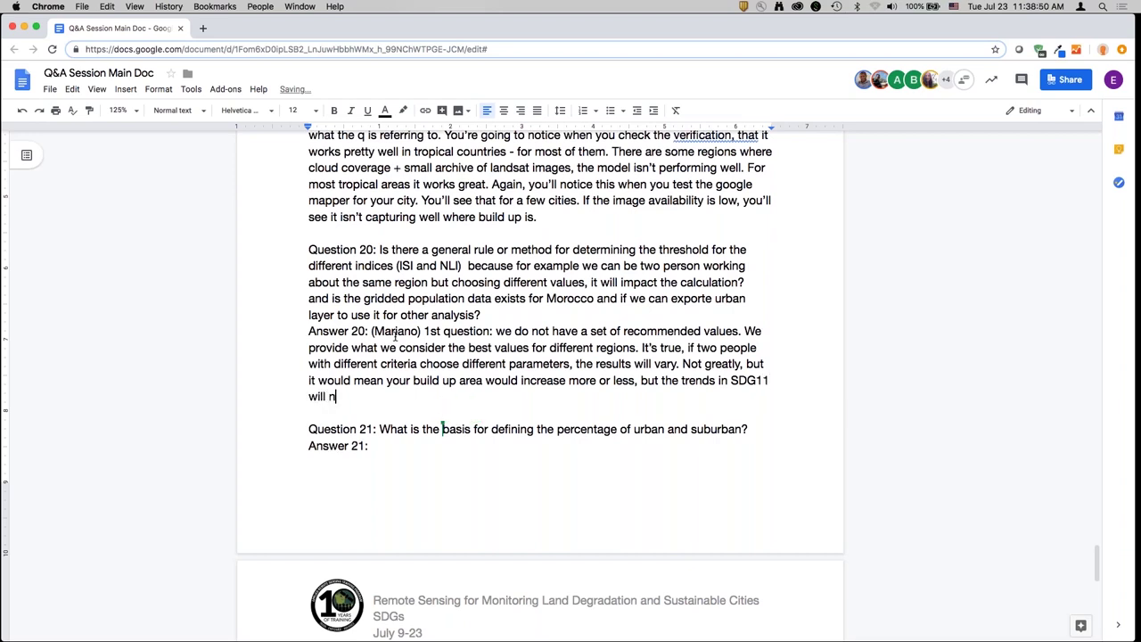
type("ot change significantly. If you're trying to get build")
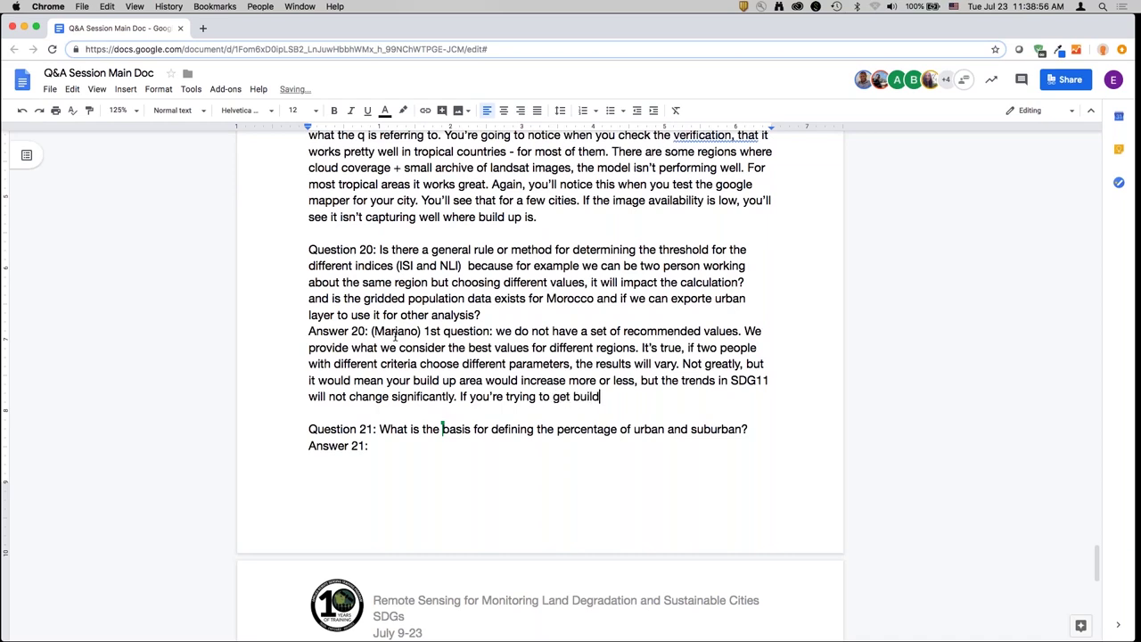
key("BackSpace")
type("t-up area, the numbers ")
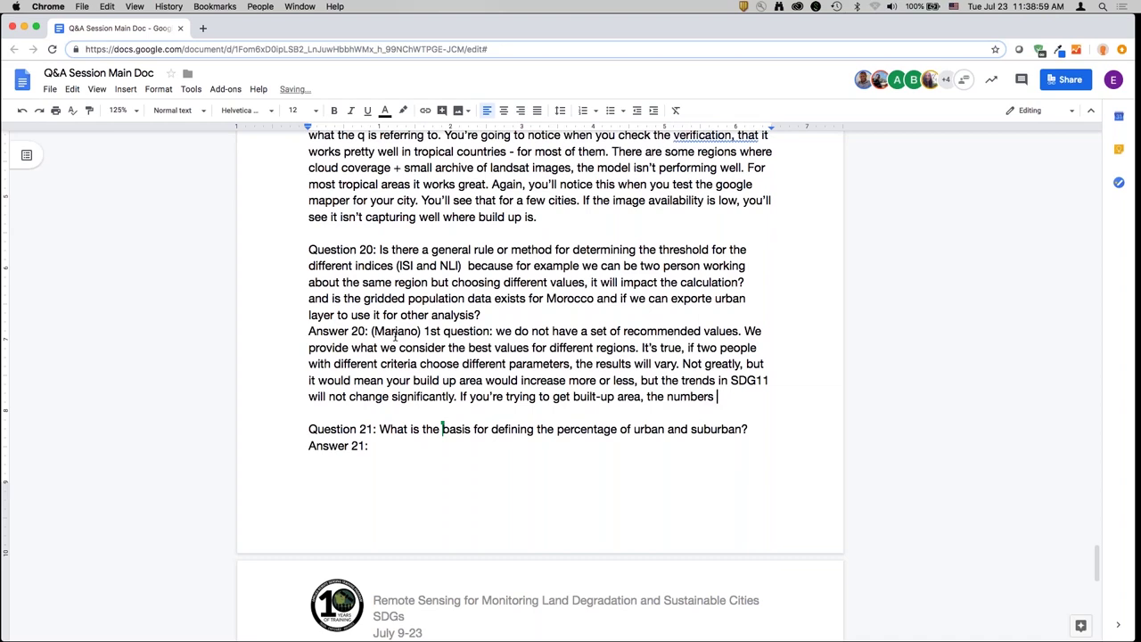
type("owill vary. But if you'r")
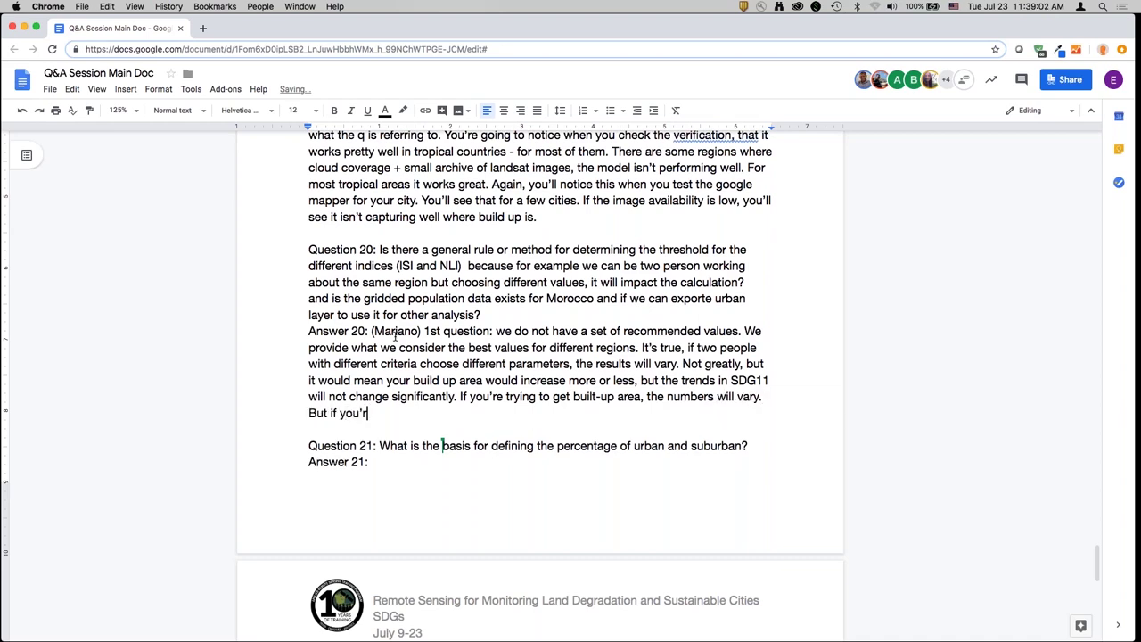
type("e looking at the trends, ")
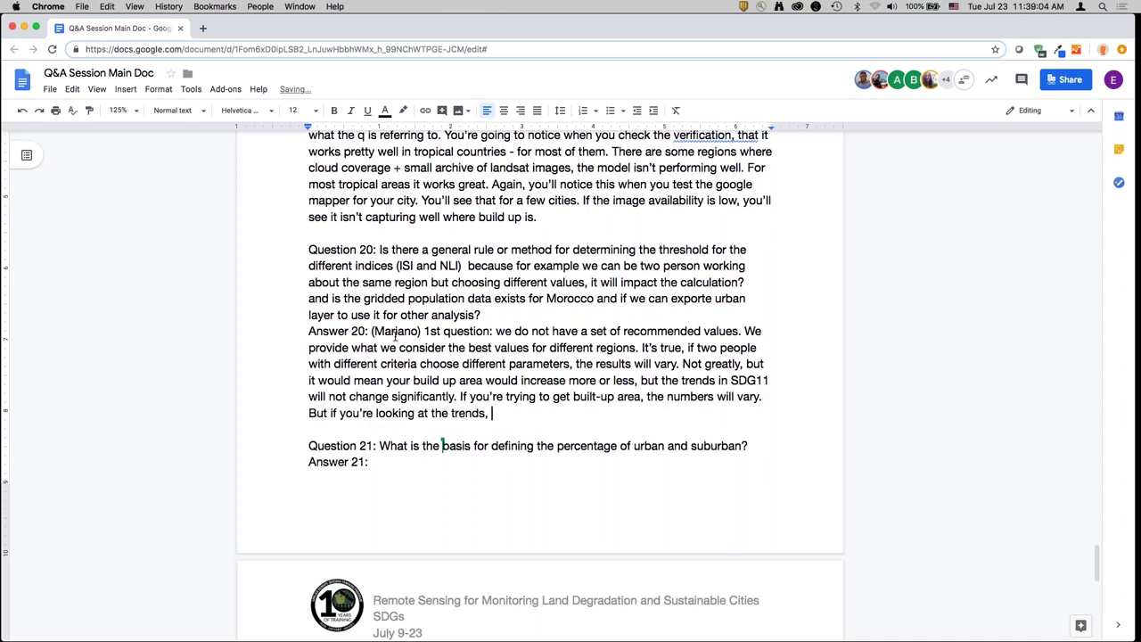
type("t")
key("BackSpace")
type("it won't be affected very m")
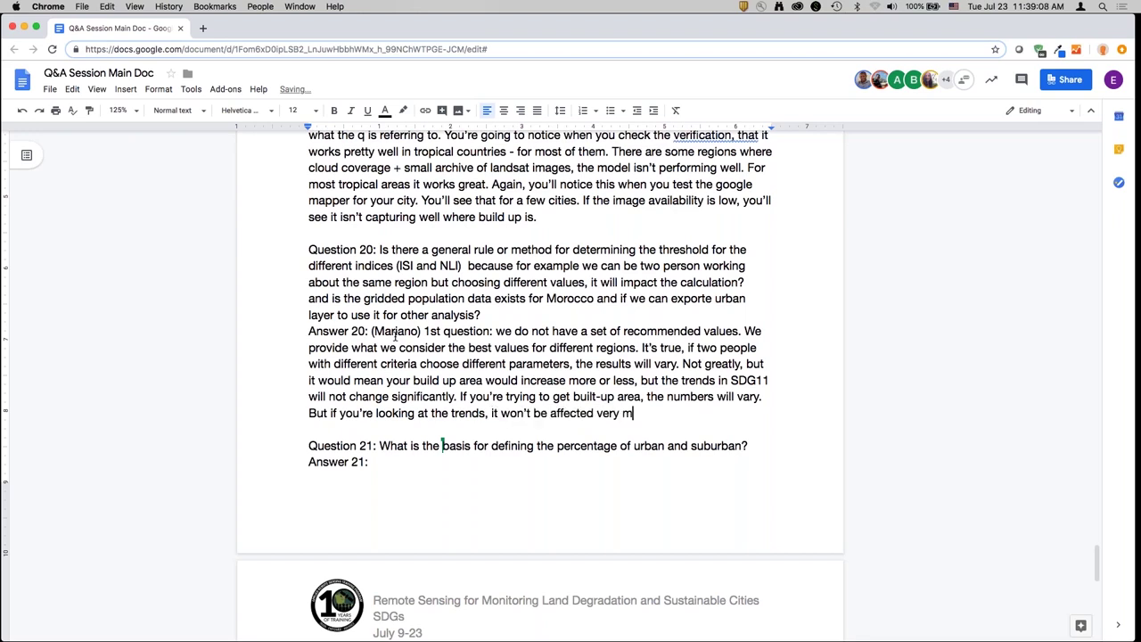
type("uch. The 2nd part")
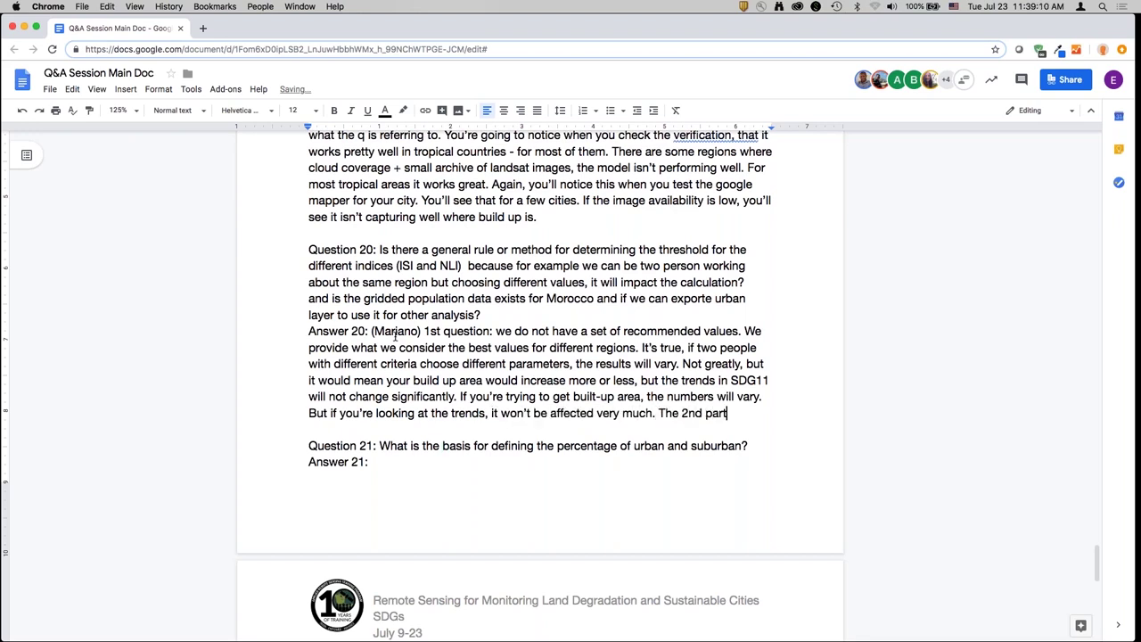
type(" of the question:")
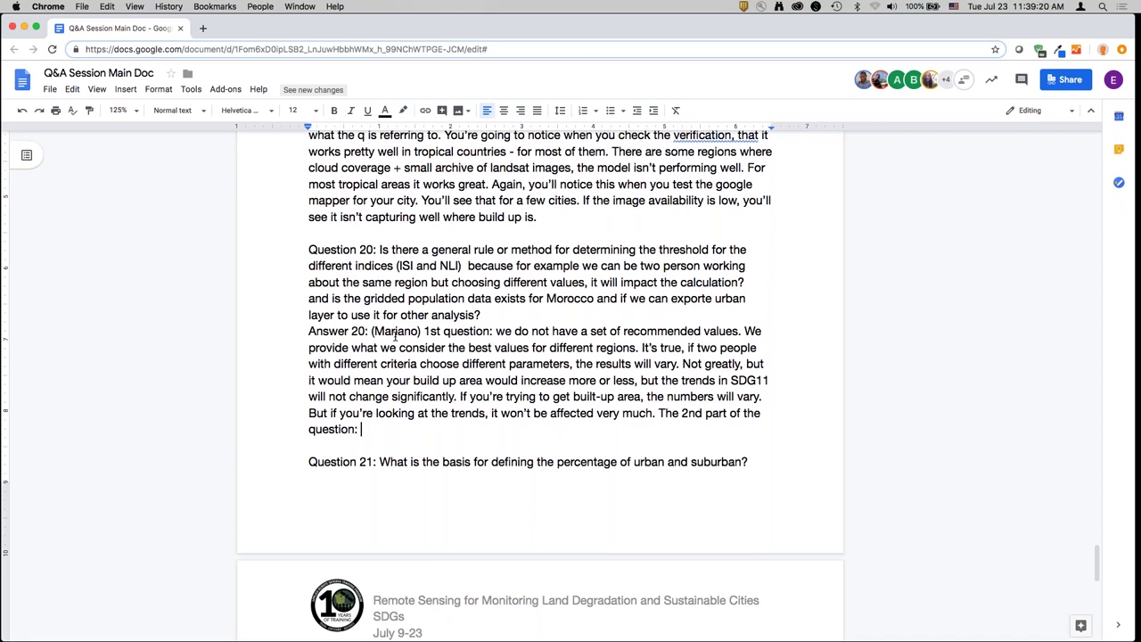
- Add that global gridded population data covers Morocco and all GeoTIFF outputs work in other GIS software
type("The gridded ")
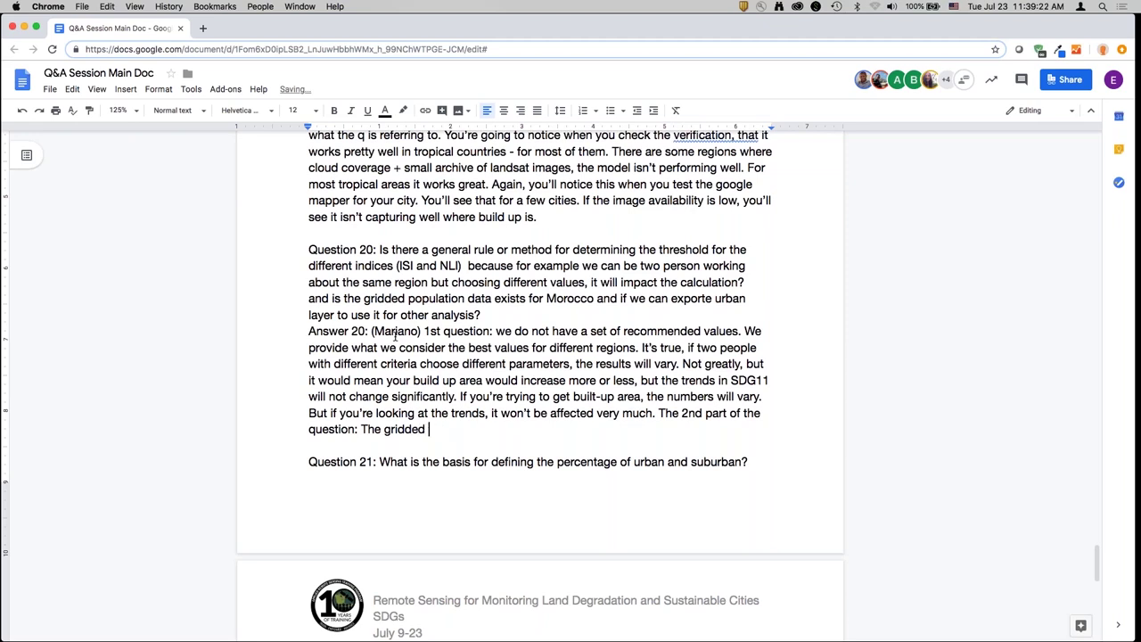
type("pop data - yes, ex")
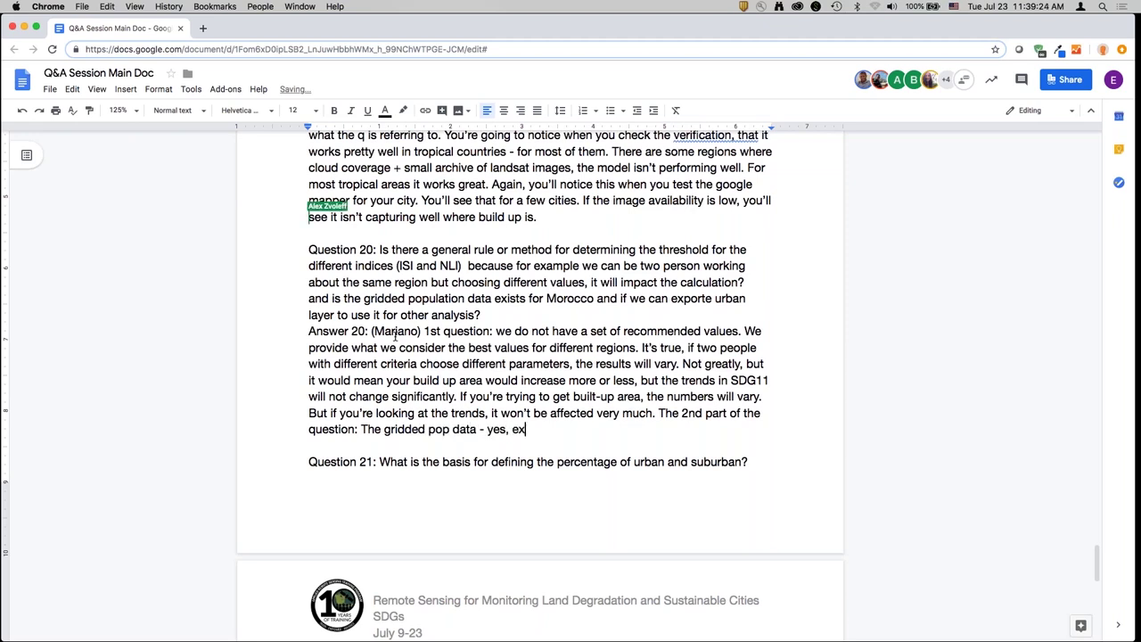
type("ists for Morocc")
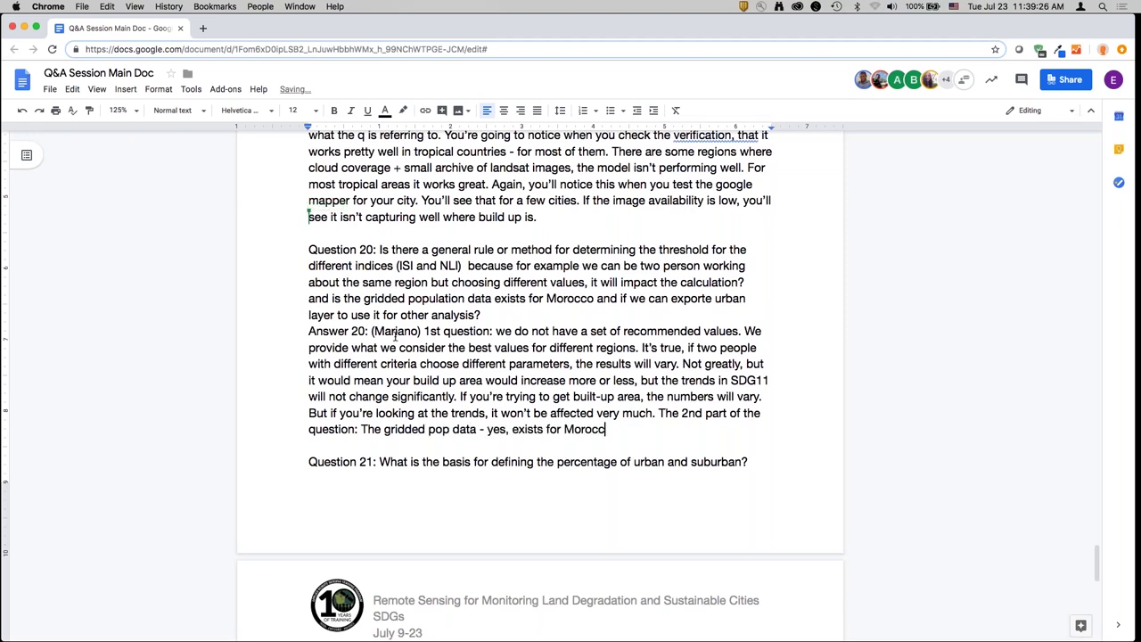
type("o, it's global datas")
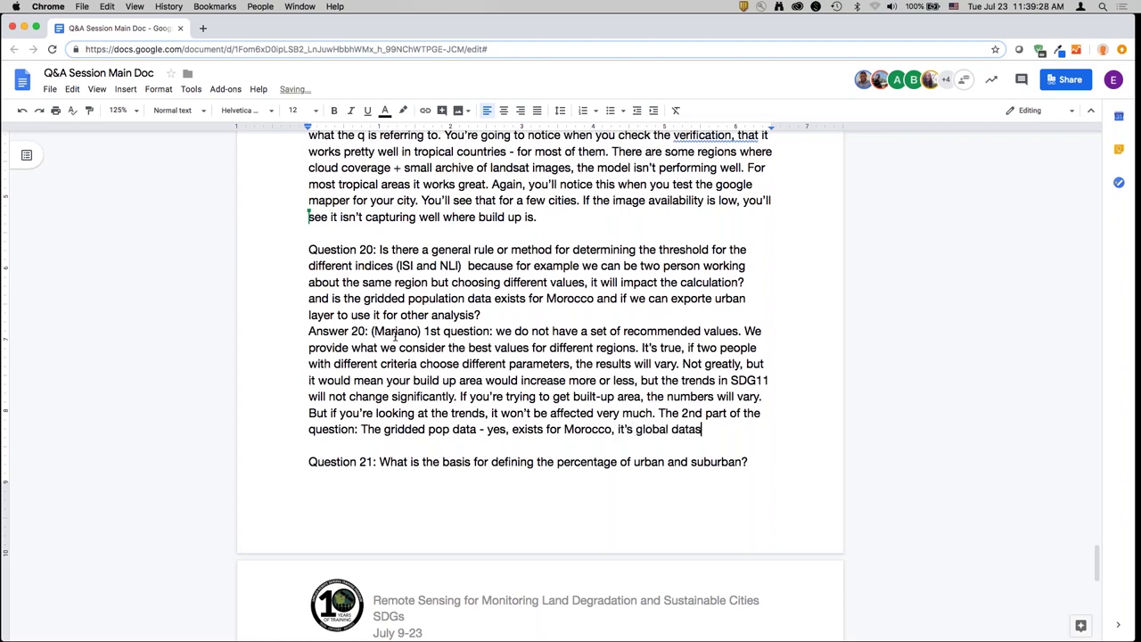
type("ets. How good th")
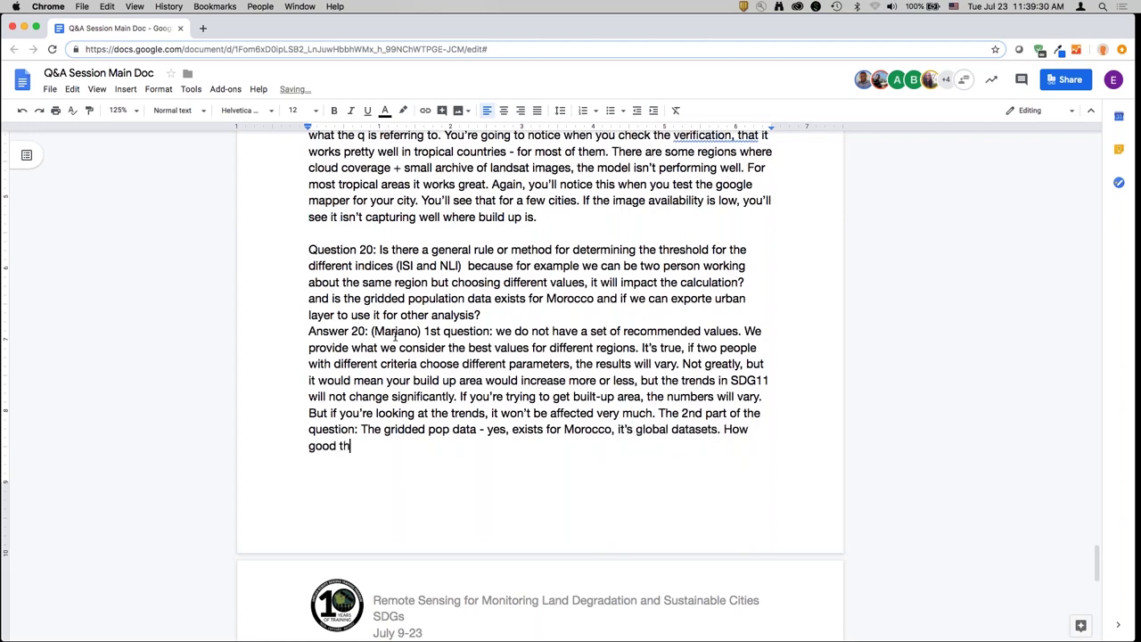
type("ey old will depend ")
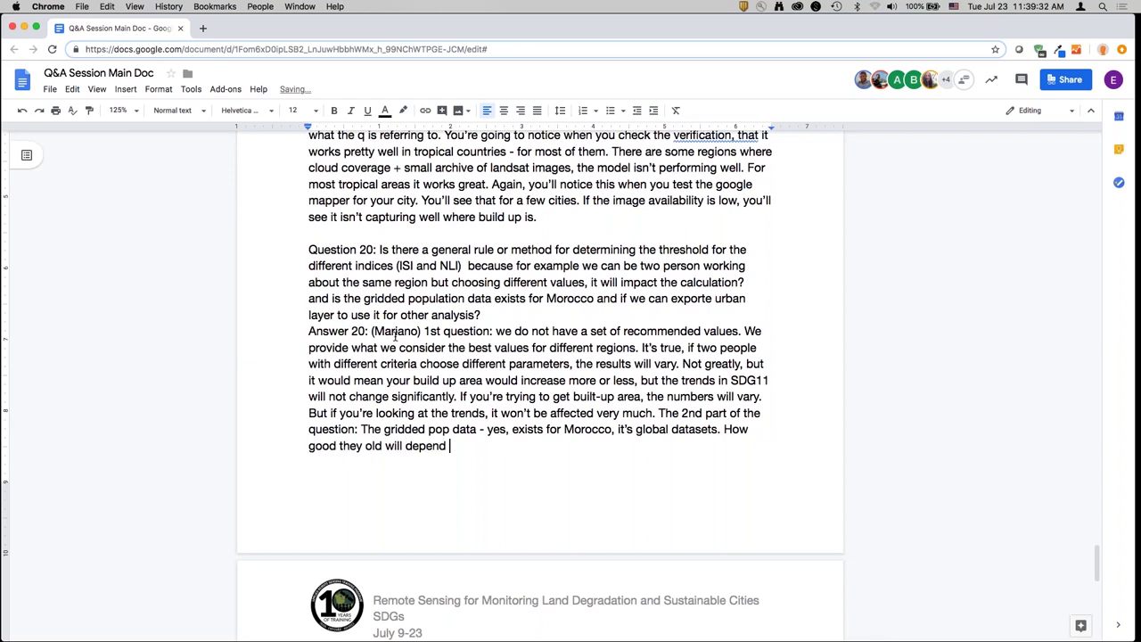
type("on data provided to build the model,")
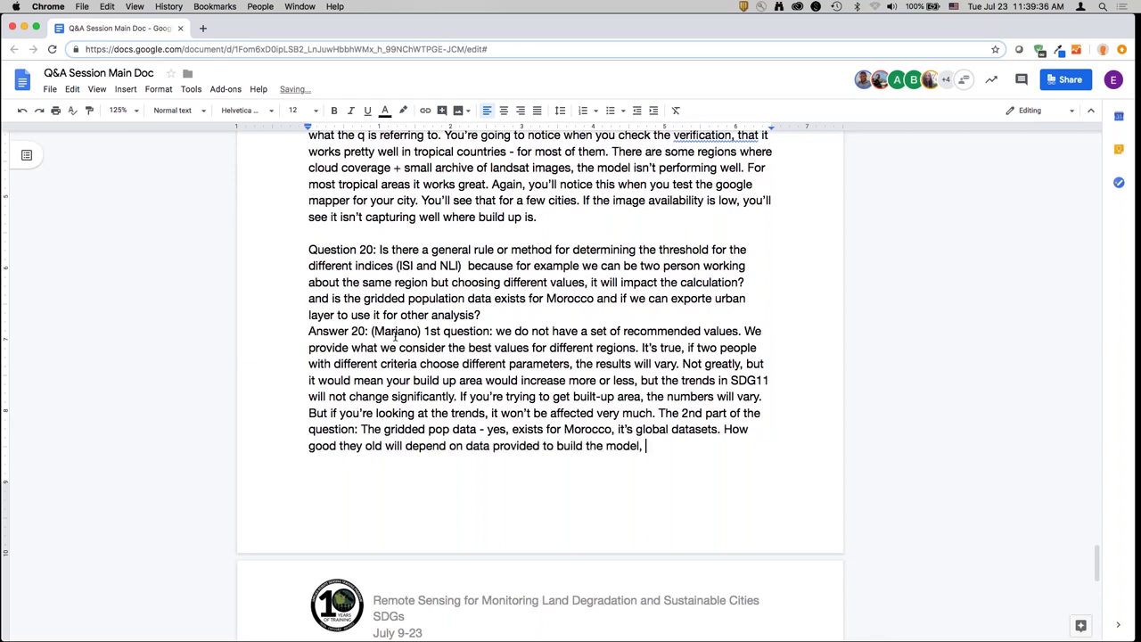
type(" so it has its limita")
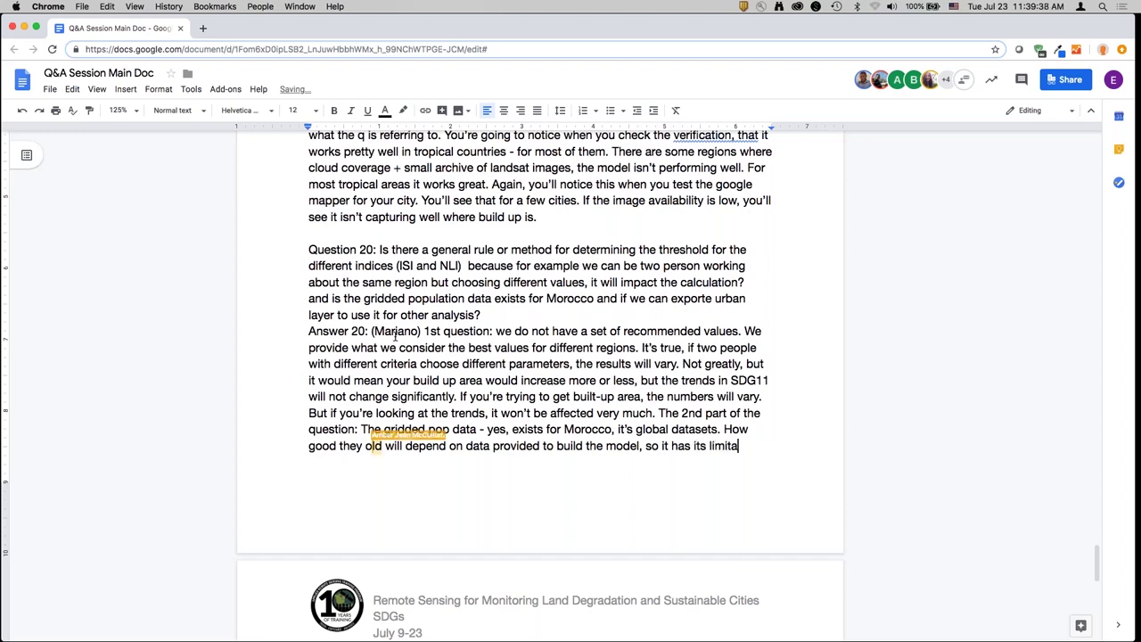
type("tions.")
scroll(653, 622, "down", 3)
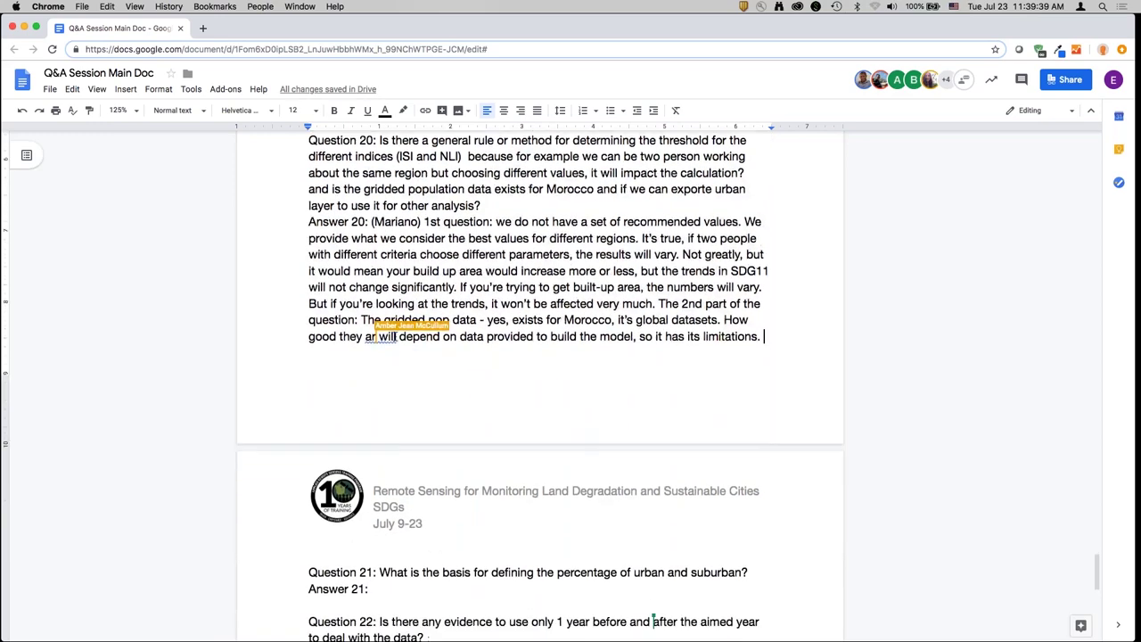
scroll(395, 336, "down", 2)
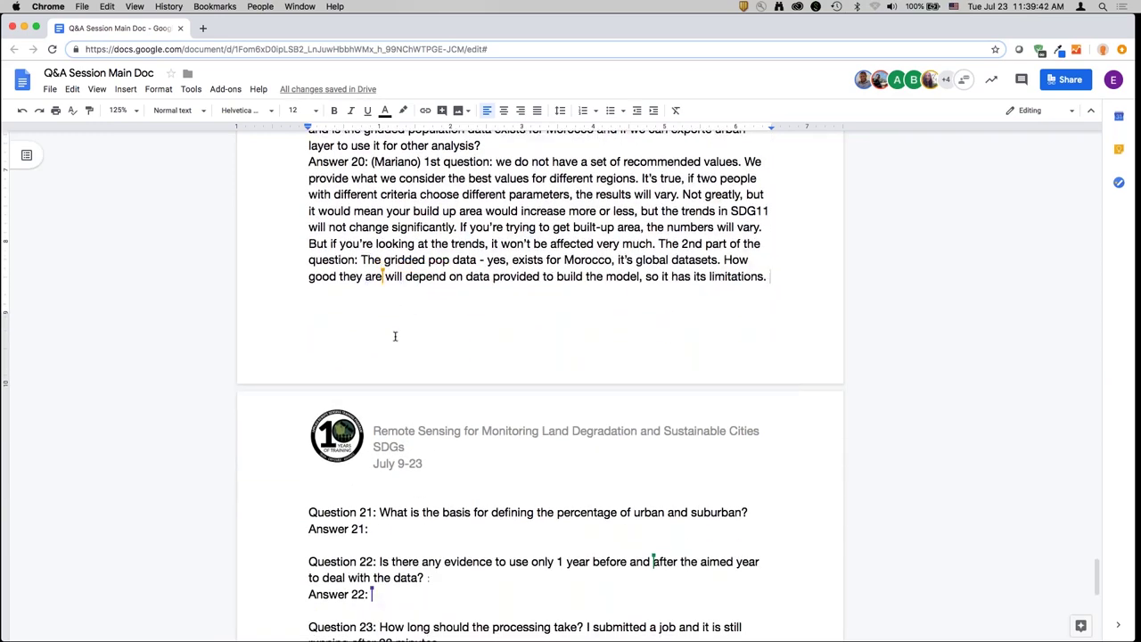
type("All the layers we ")
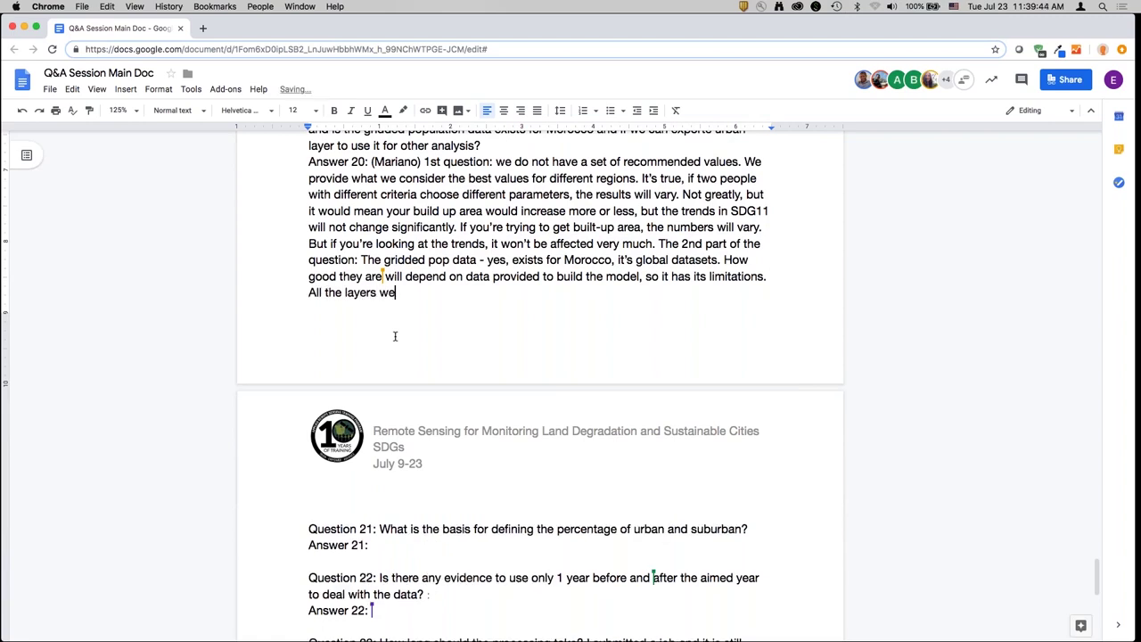
type("produce are GE")
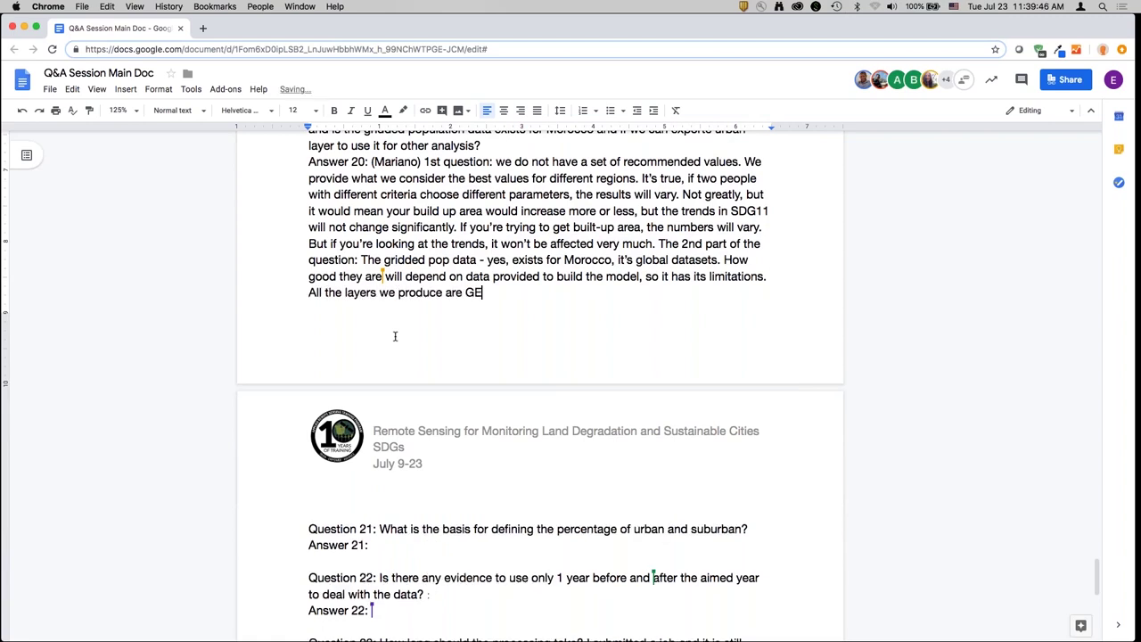
type("oTIFFS")
type(". All the reso")
type("lts yo")
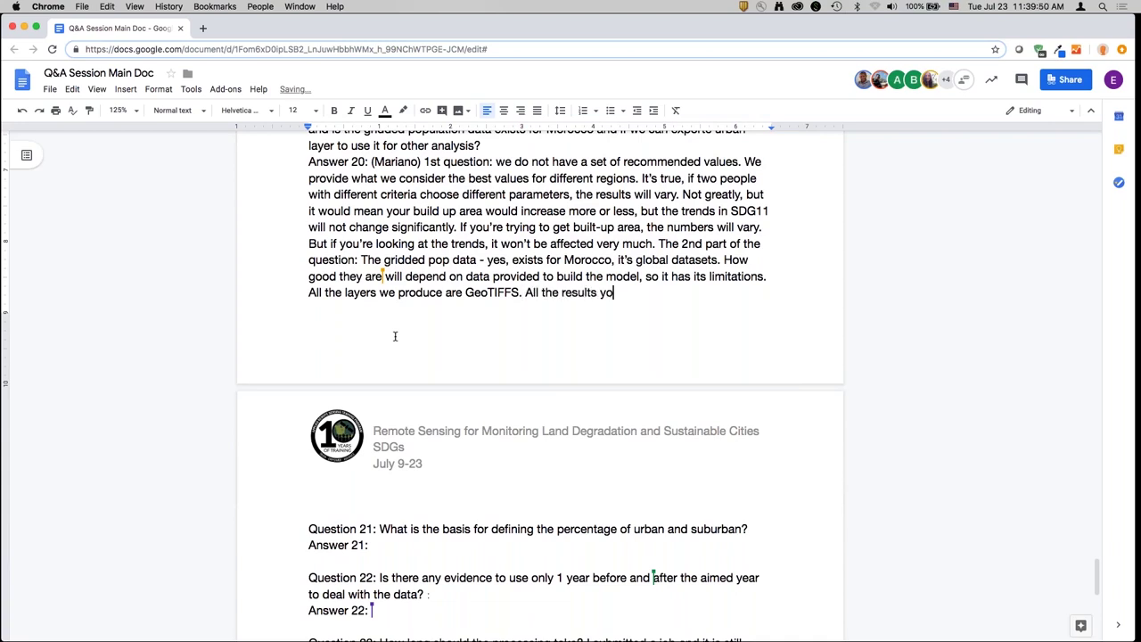
type("u download can be use")
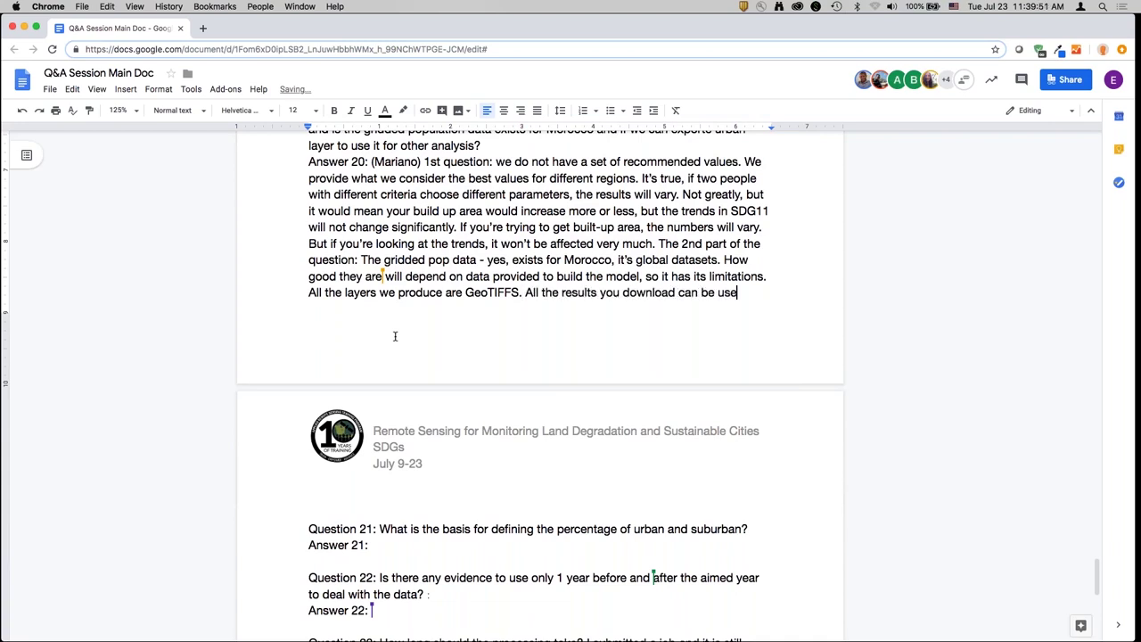
type("d in any other GIS software. It")
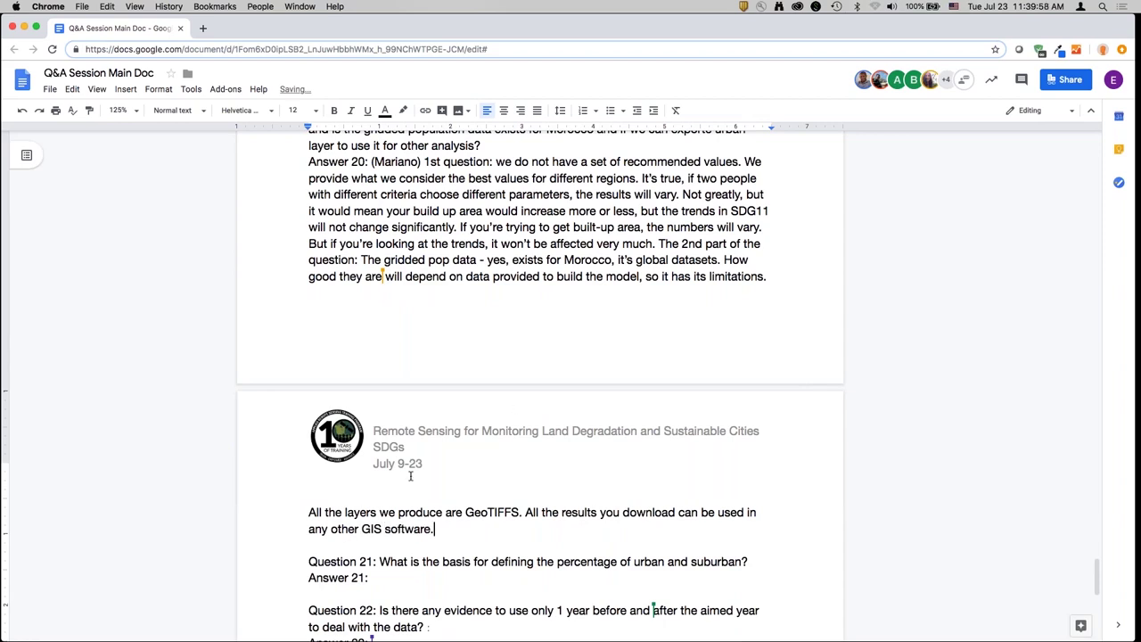
scroll(411, 476, "down", 5)
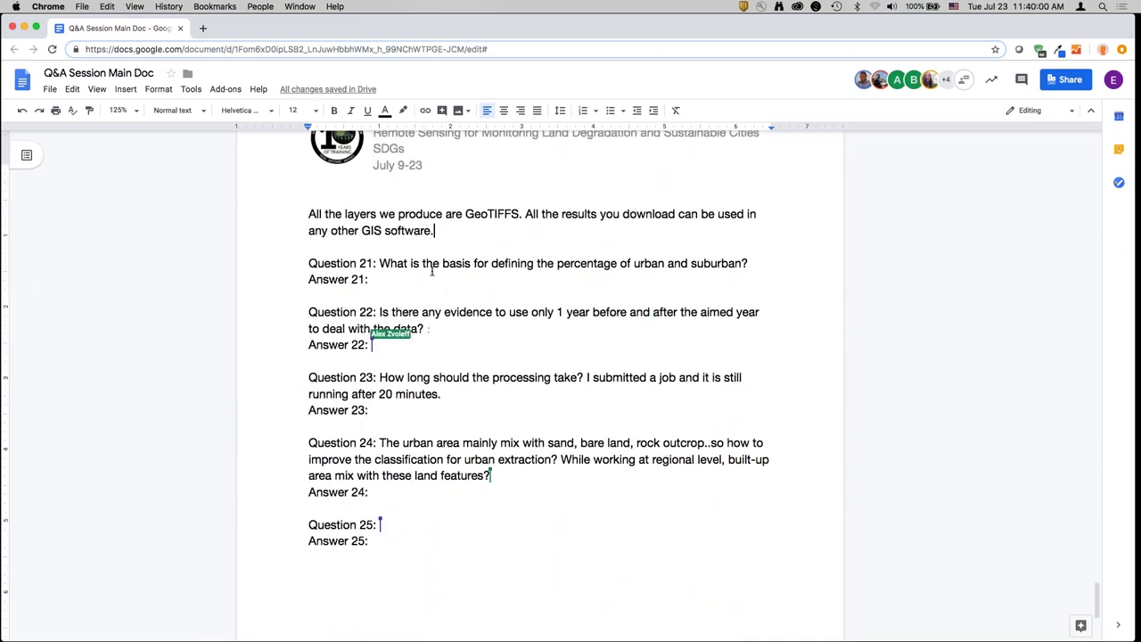
- Enter the responding presenter's name in parentheses after 'Answer 21:'
left_click(438, 278)
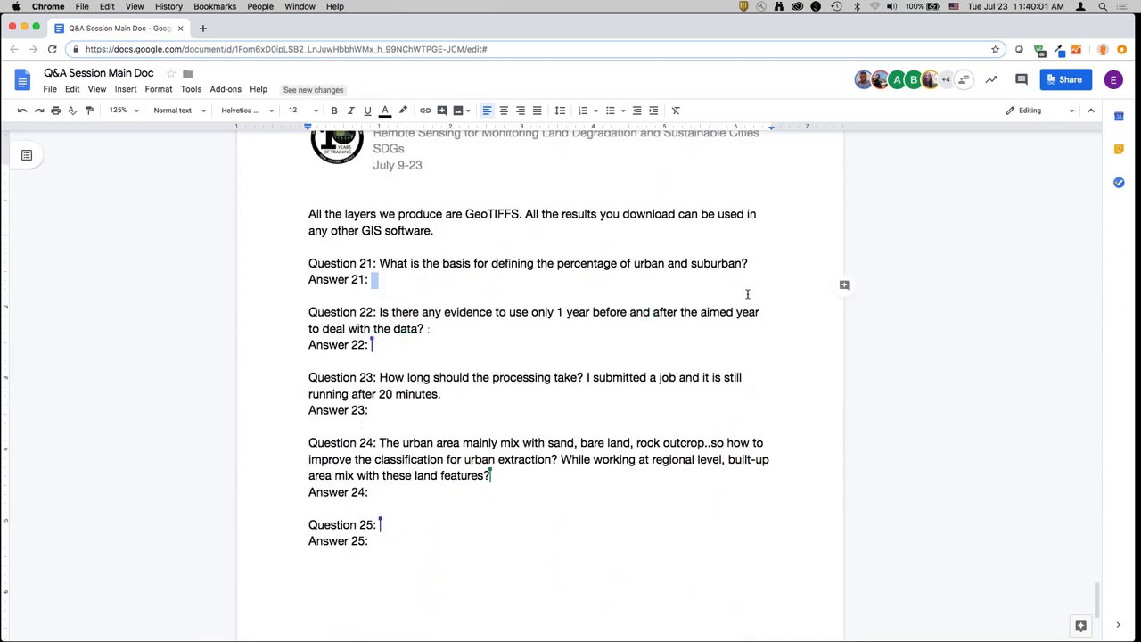
type("(Dennis")
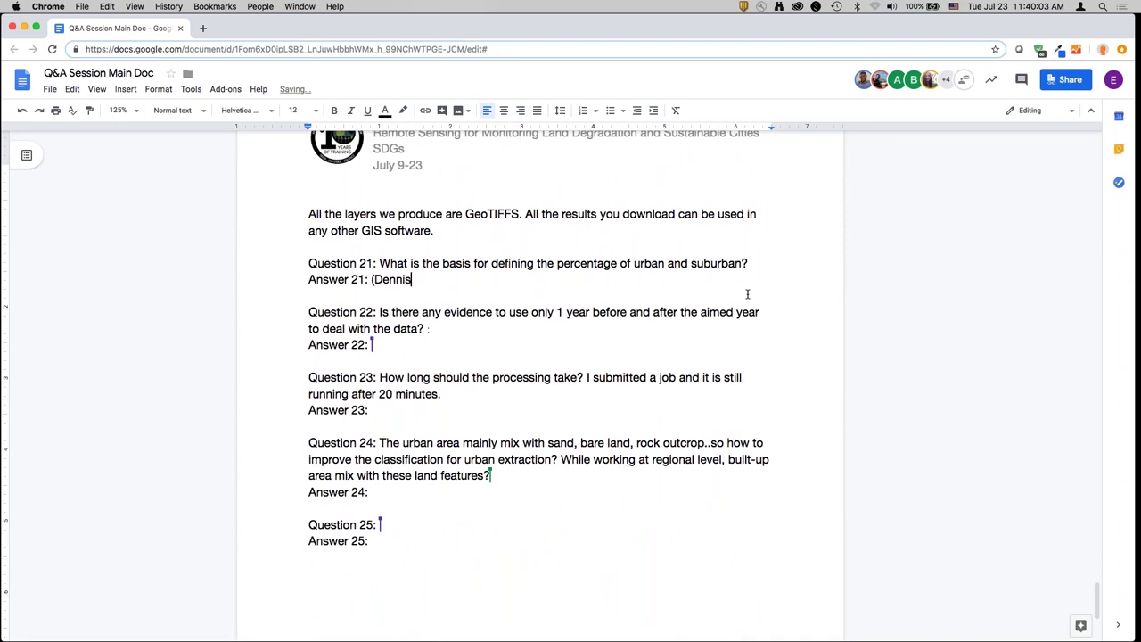
type(")")
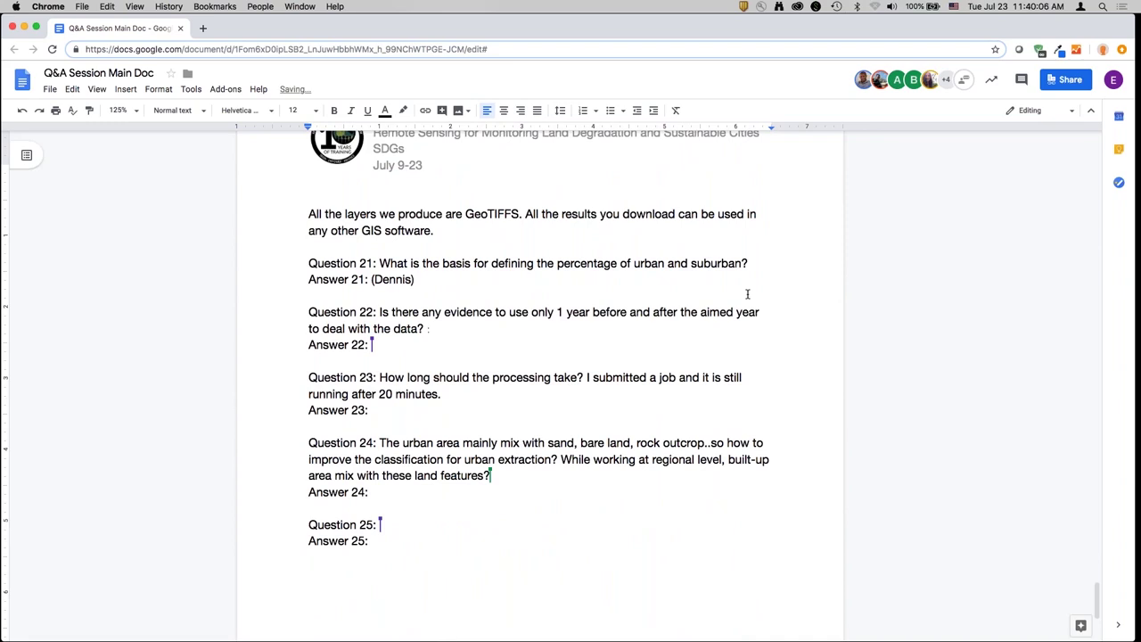
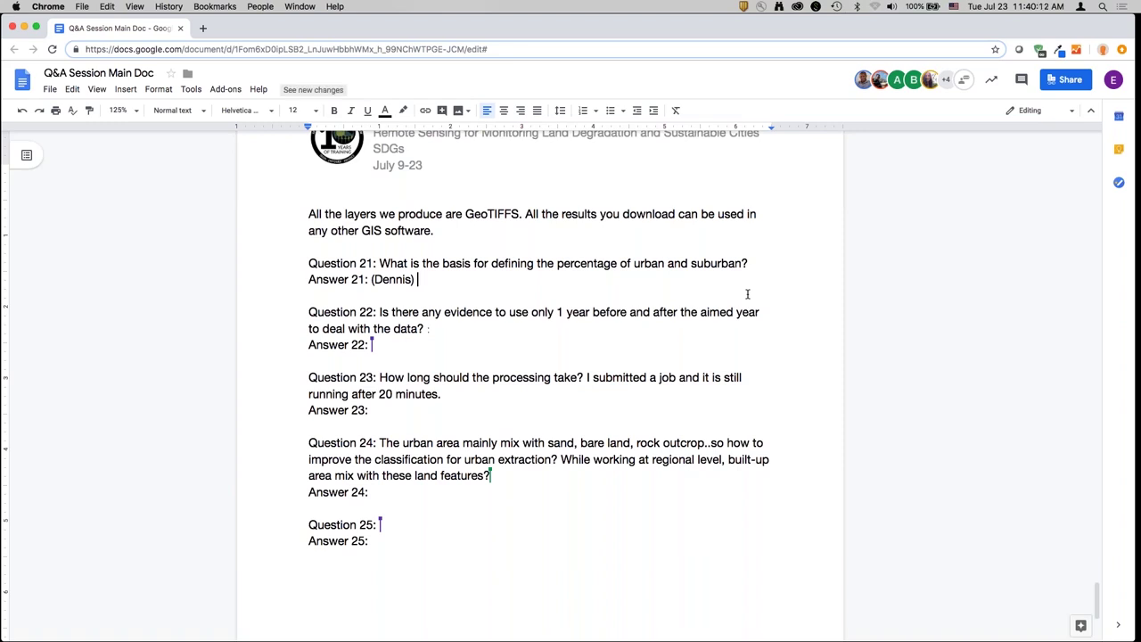
- Write Answer 21: city-urban extent marks pixels with 50% built-up surroundings urban, lower shares suburban
type("We are u")
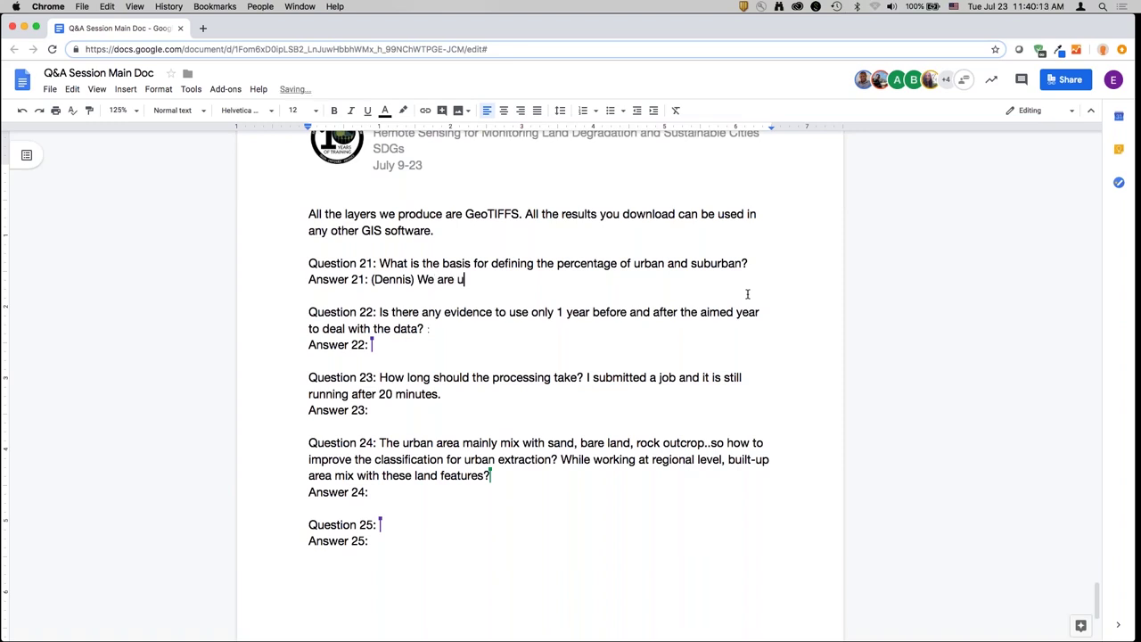
type("sing the approach called ")
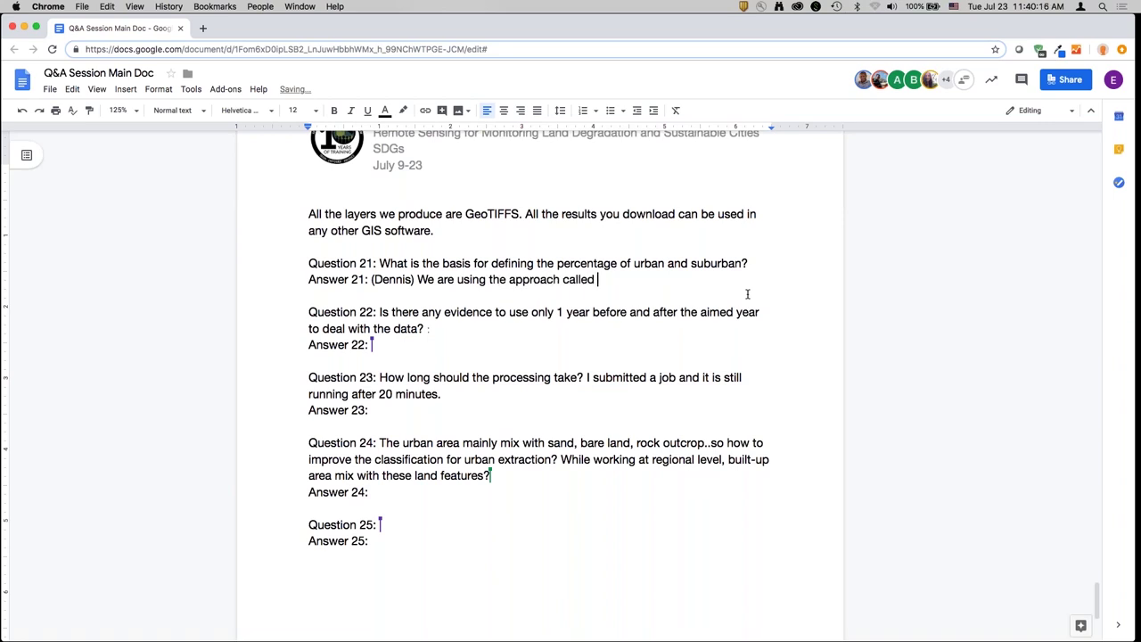
type("city-urban extent for cit")
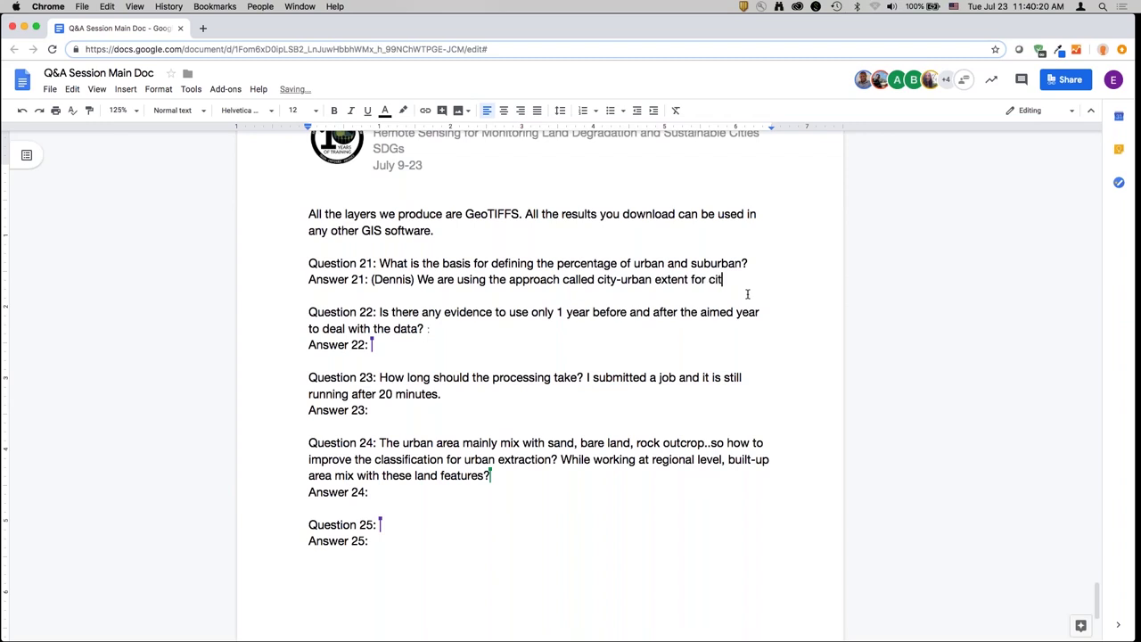
type("y")
key("BackSpace")
key("BackSpace")
type("ty urban oefinition. Withi")
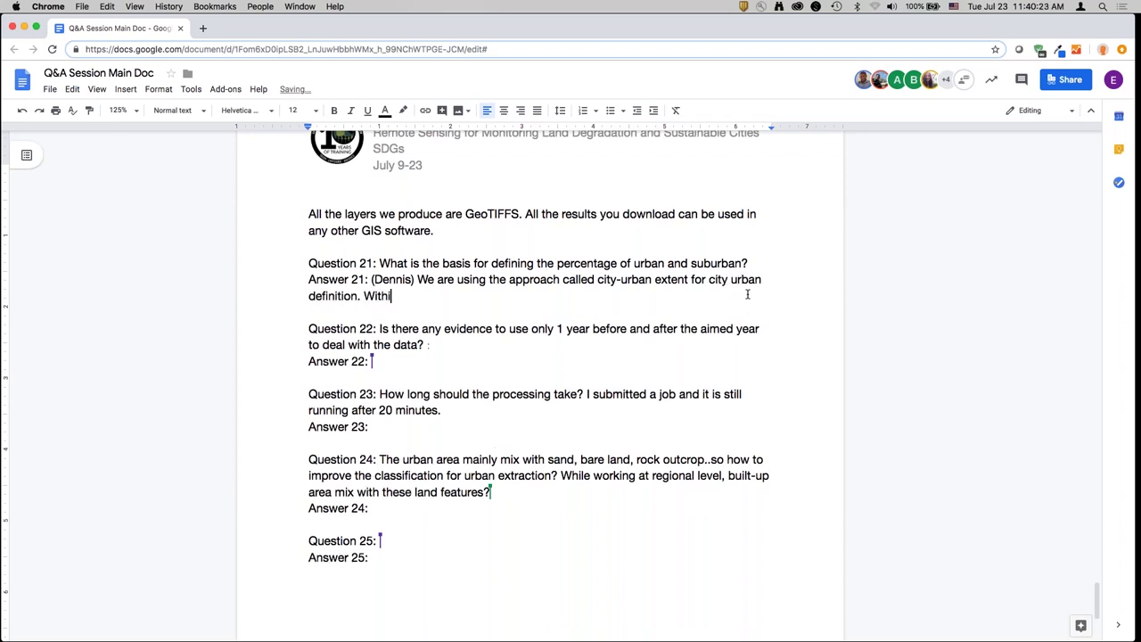
type("n every 1 sq km of each pix")
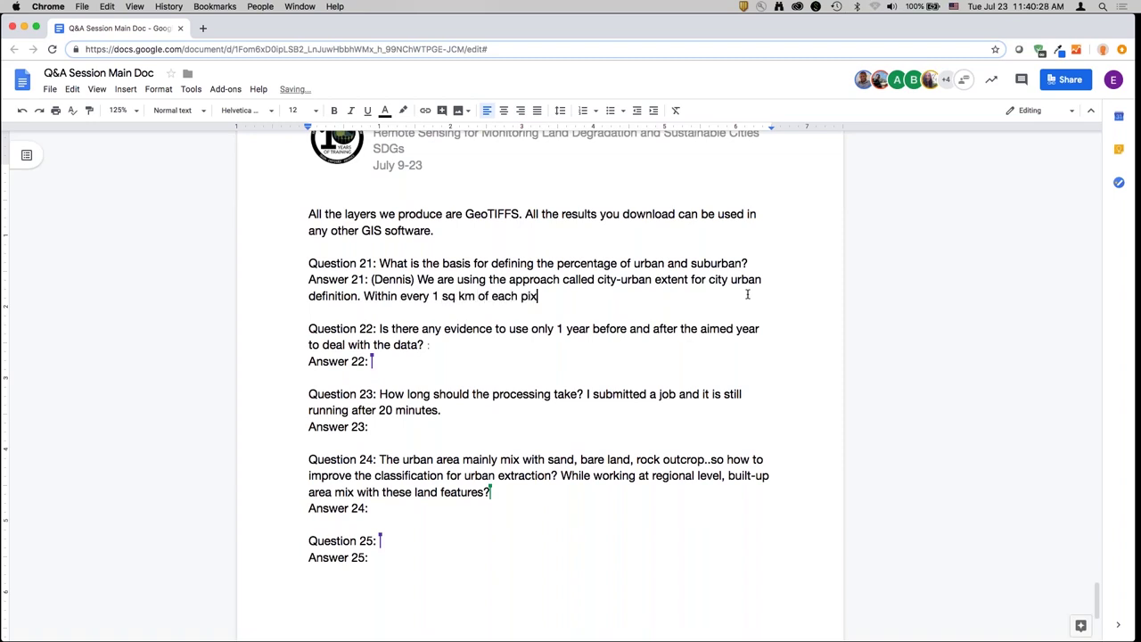
type("el, we look up how ")
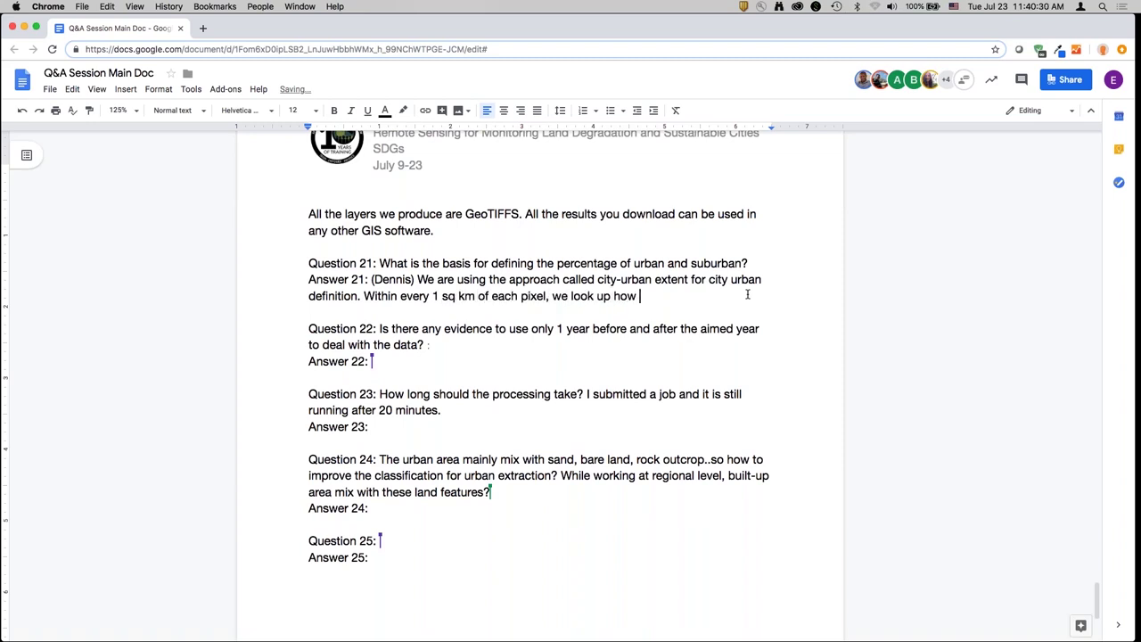
type("many other pixels a")
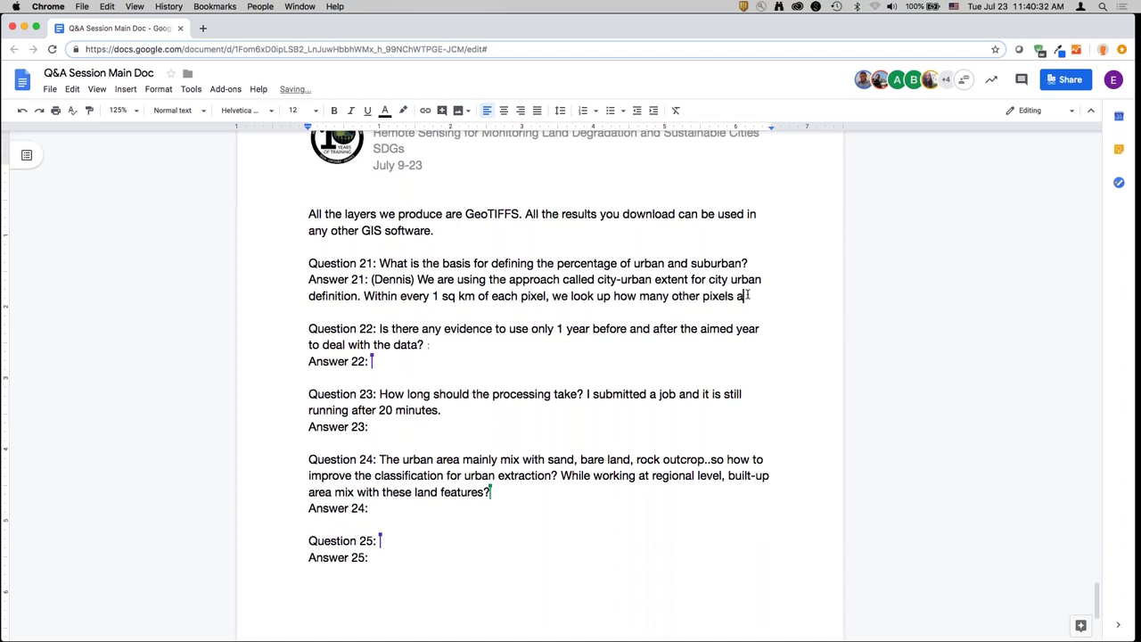
type("re built up. If")
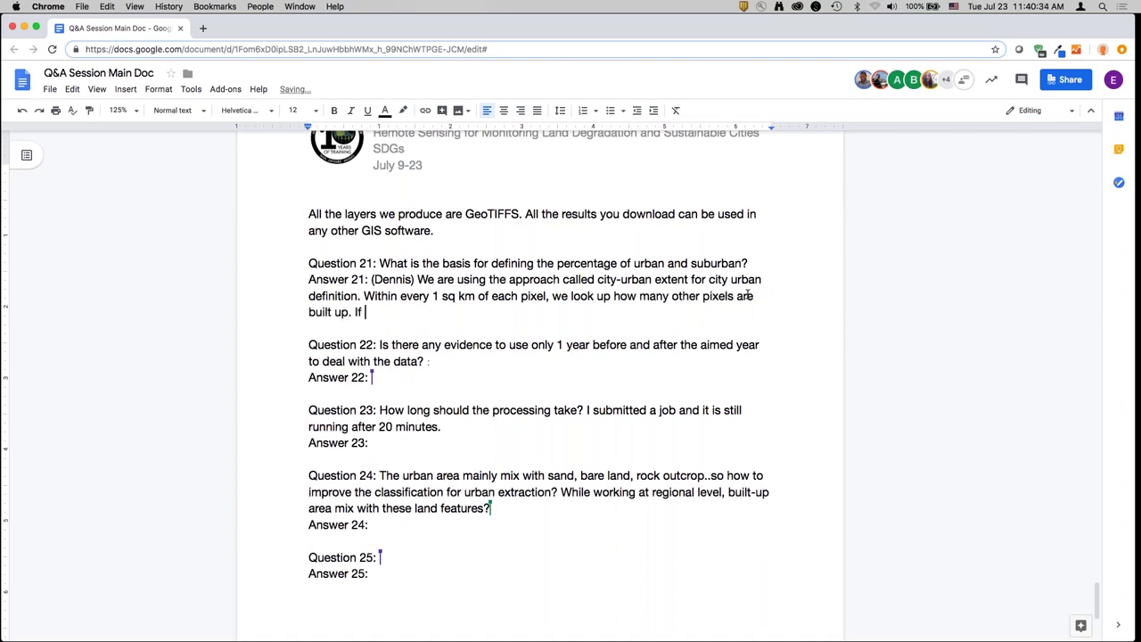
type(" 50% of surrounding ")
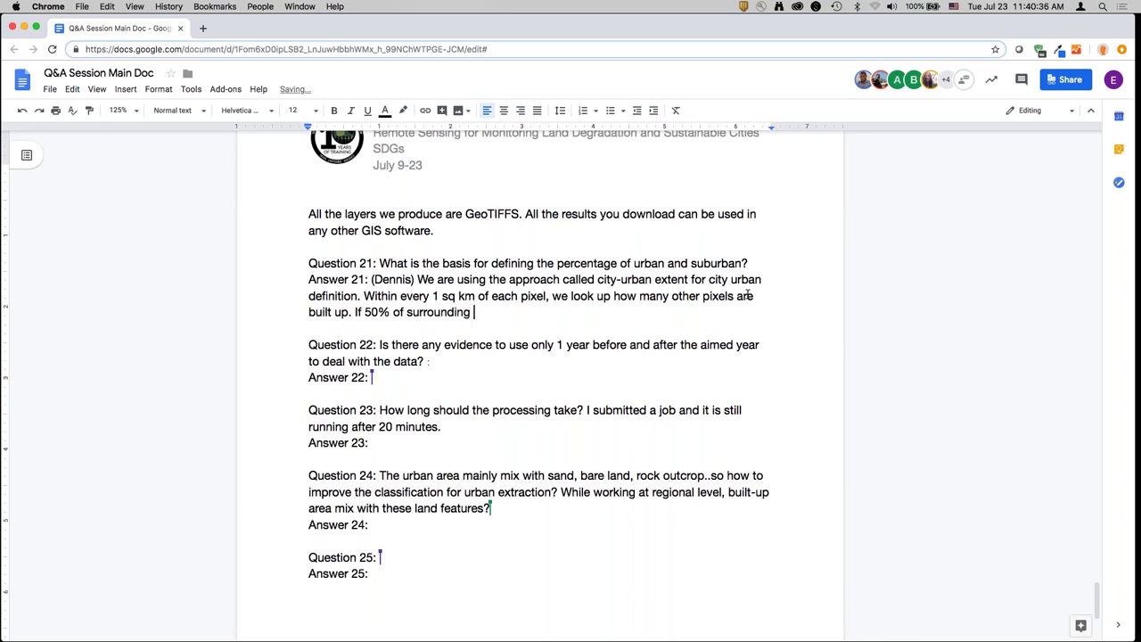
type("pixels are bui")
type("lt up, it's a")
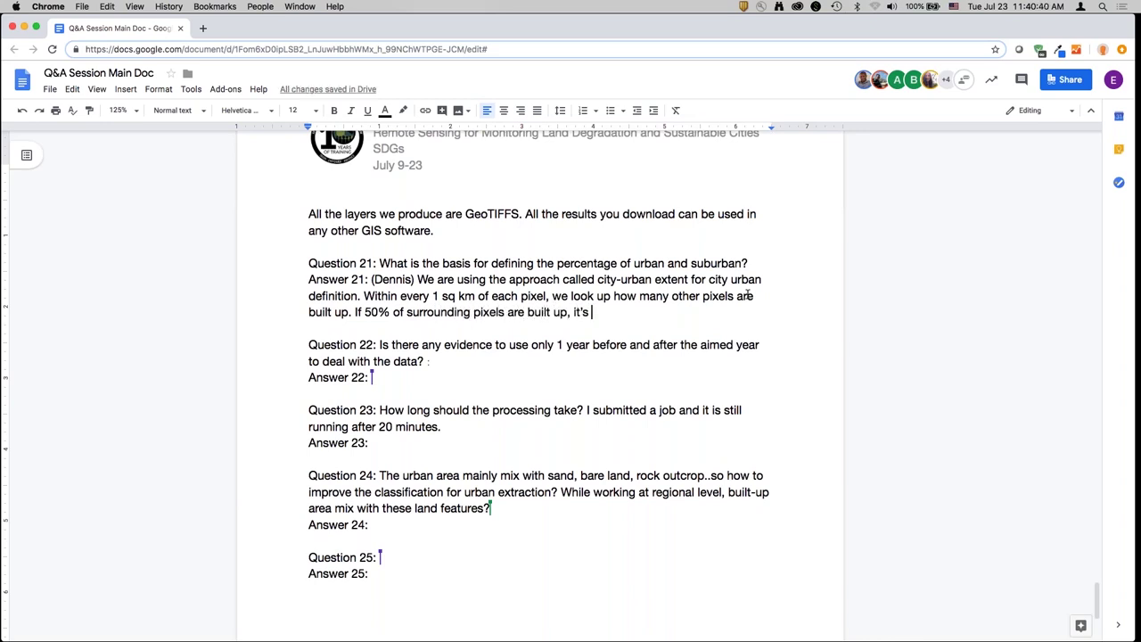
key("BackSpace")
type("n urban area.")
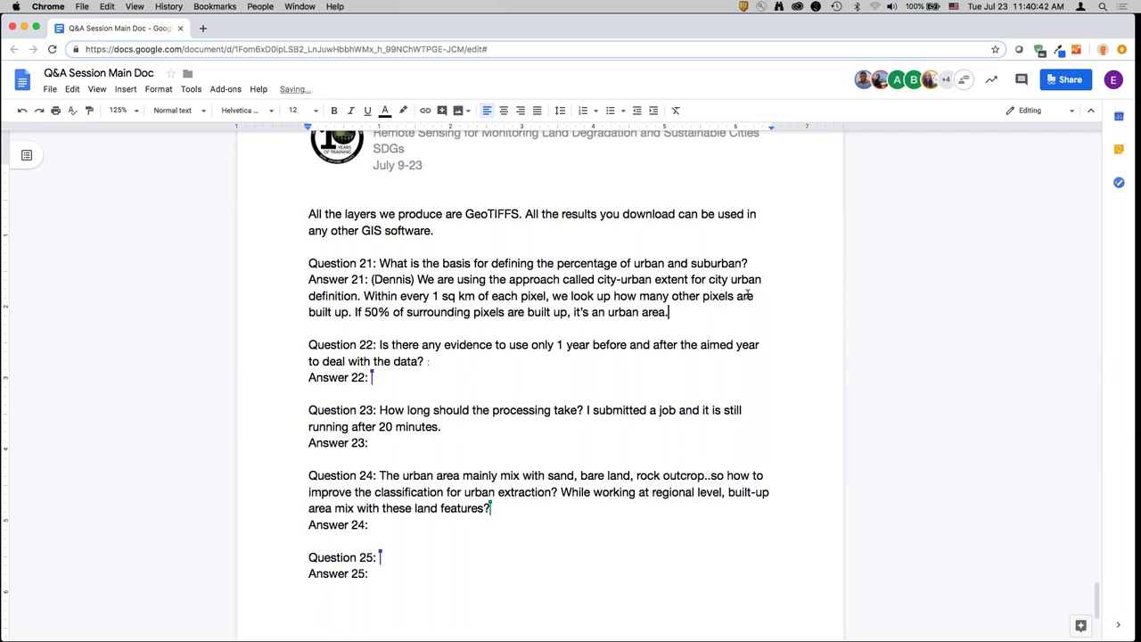
type(" If it's within []-50%")
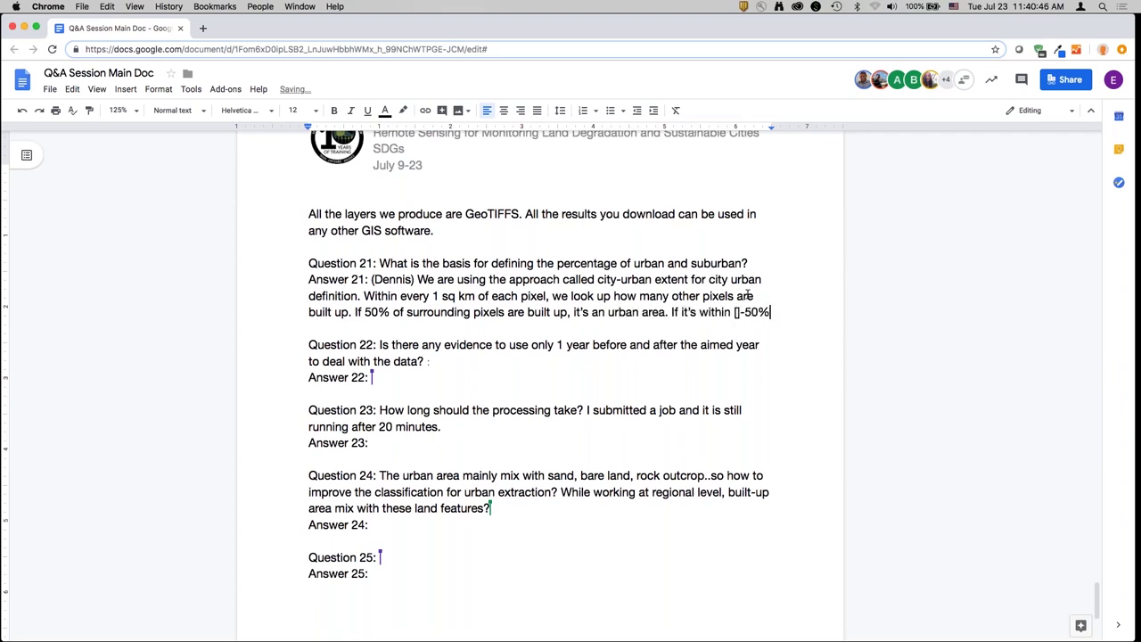
type(", that area")
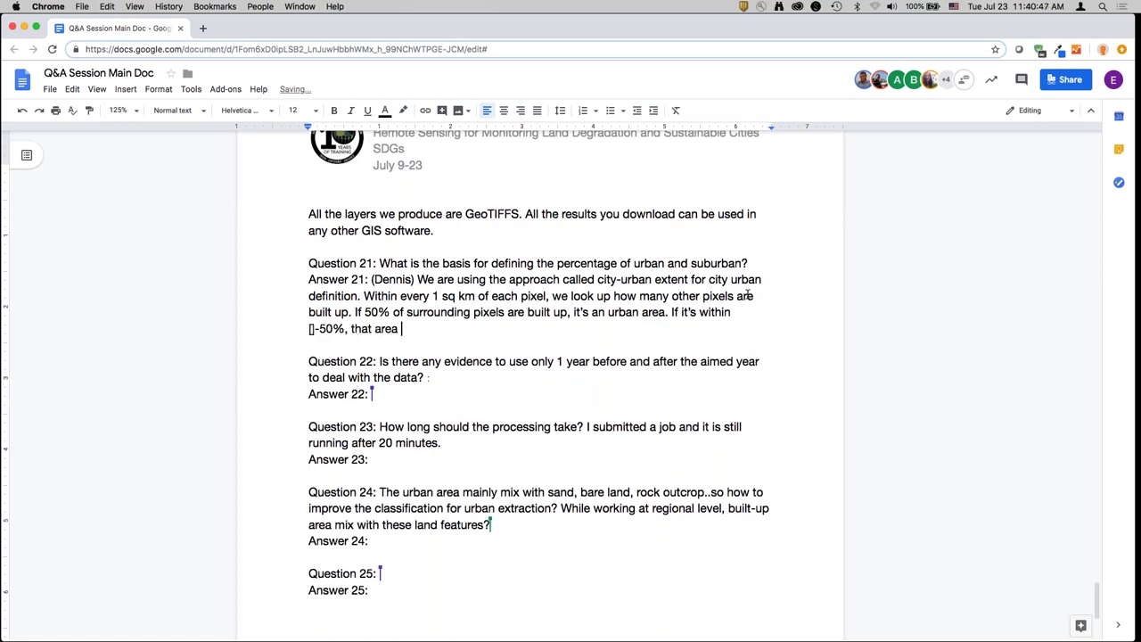
type(" is a suburban area.")
- Add a contributor's note below Answer 21: 'In the tools, these parameters can be changed.'
key("Return")
type("(M")
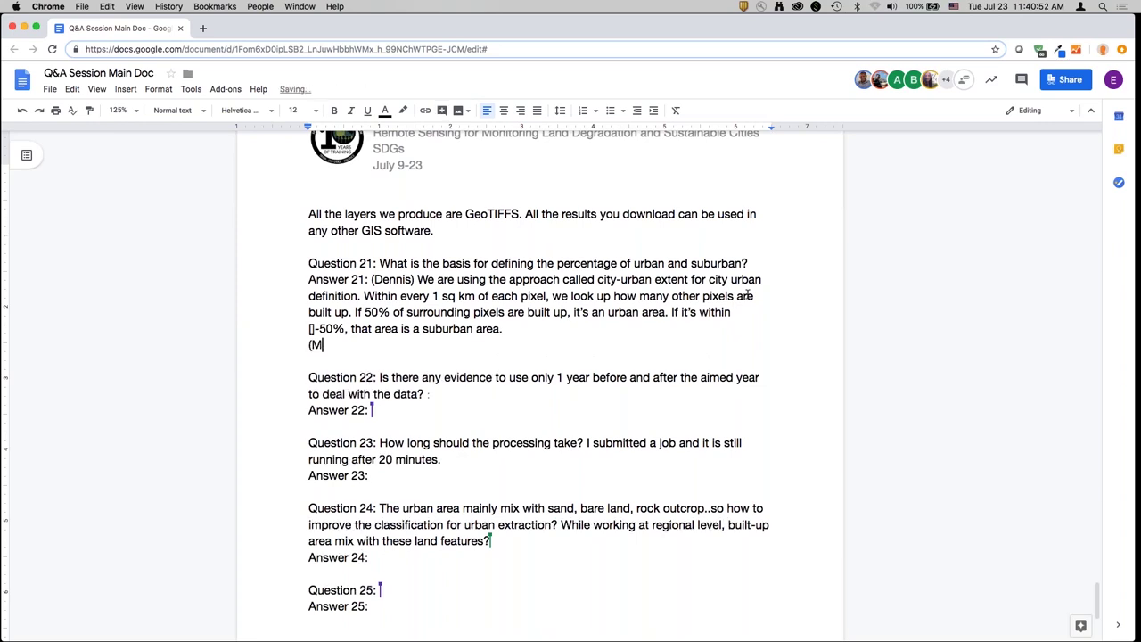
type("ariano) In the tools, t")
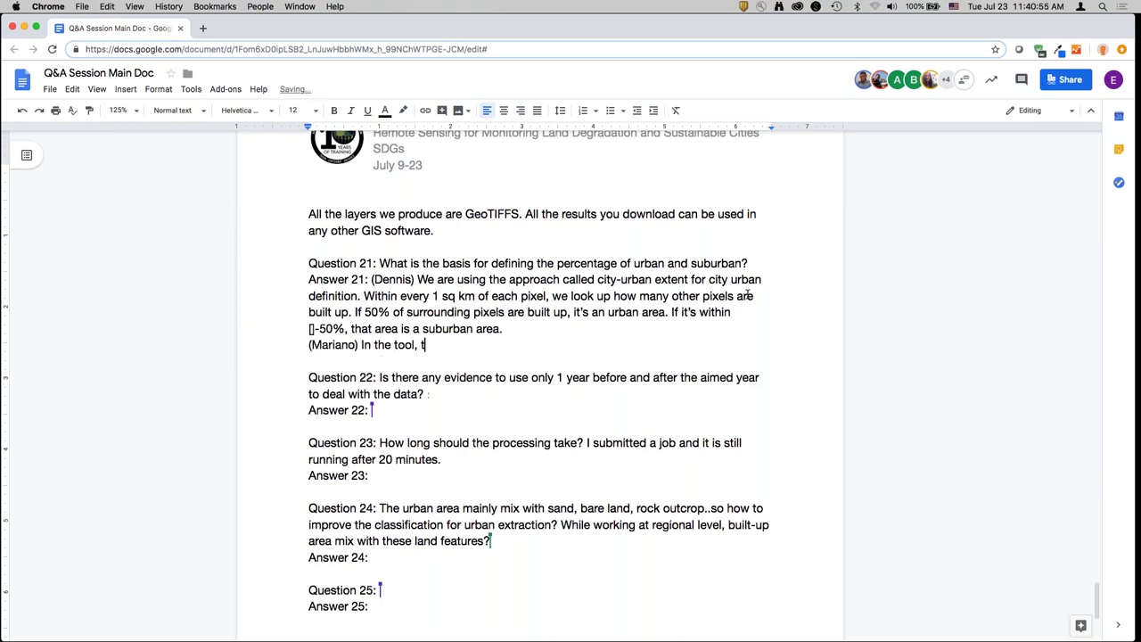
type("hese parameters can")
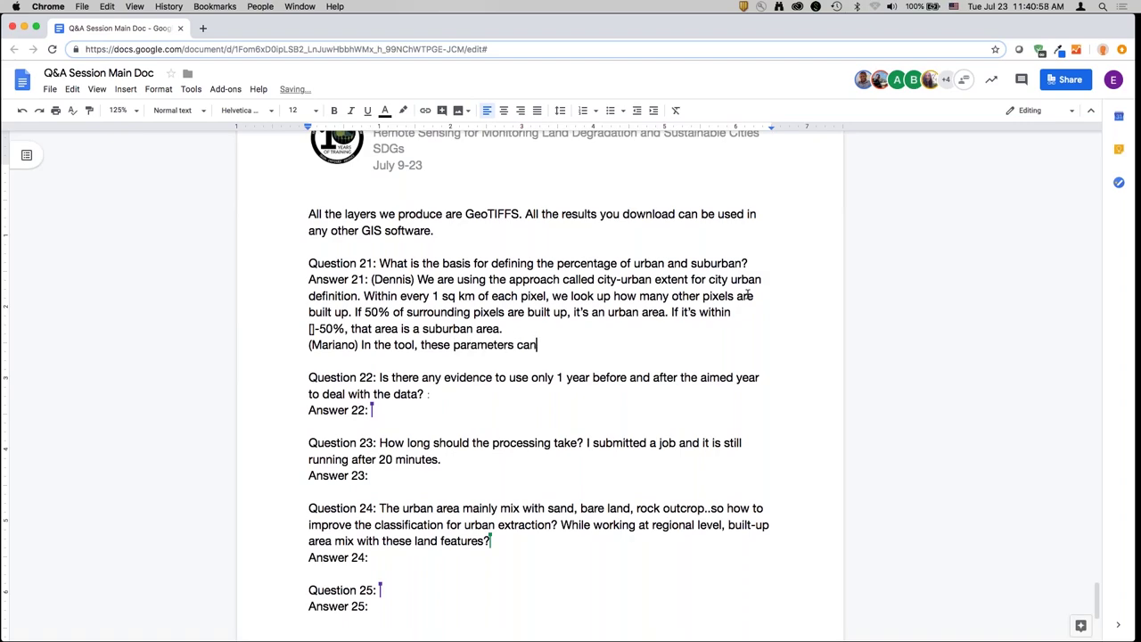
type(" be changed.")
scroll(747, 294, "down", 1)
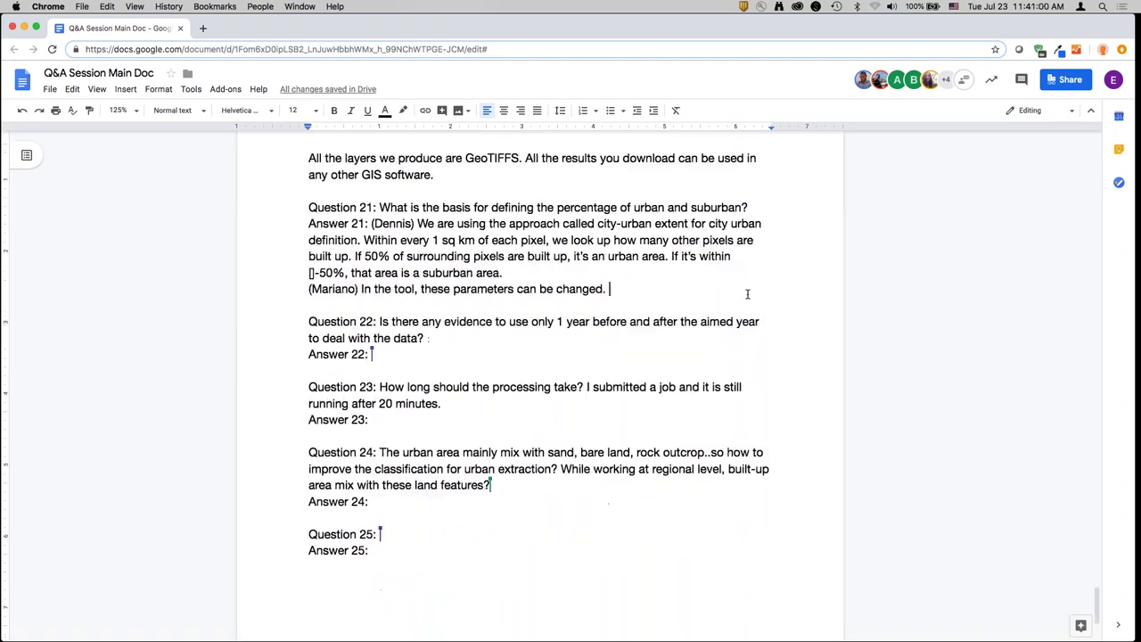
scroll(747, 294, "down", 3)
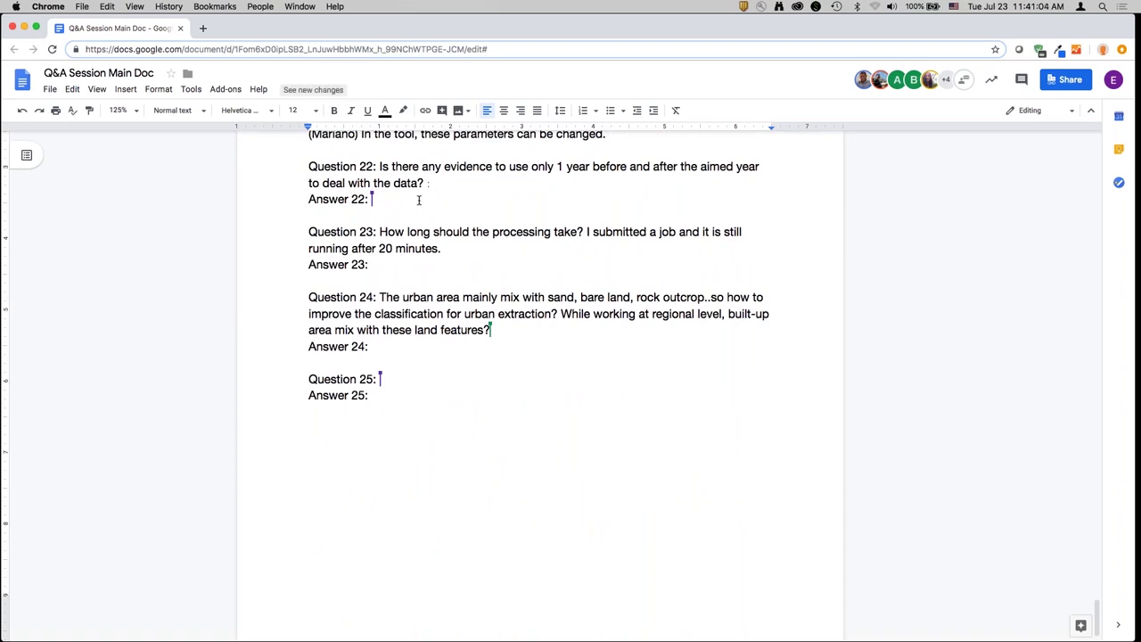
- Begin Answer 22: ideally only target-year images, but many regions lacked enough data
left_click(419, 200)
type("(Mariano)")
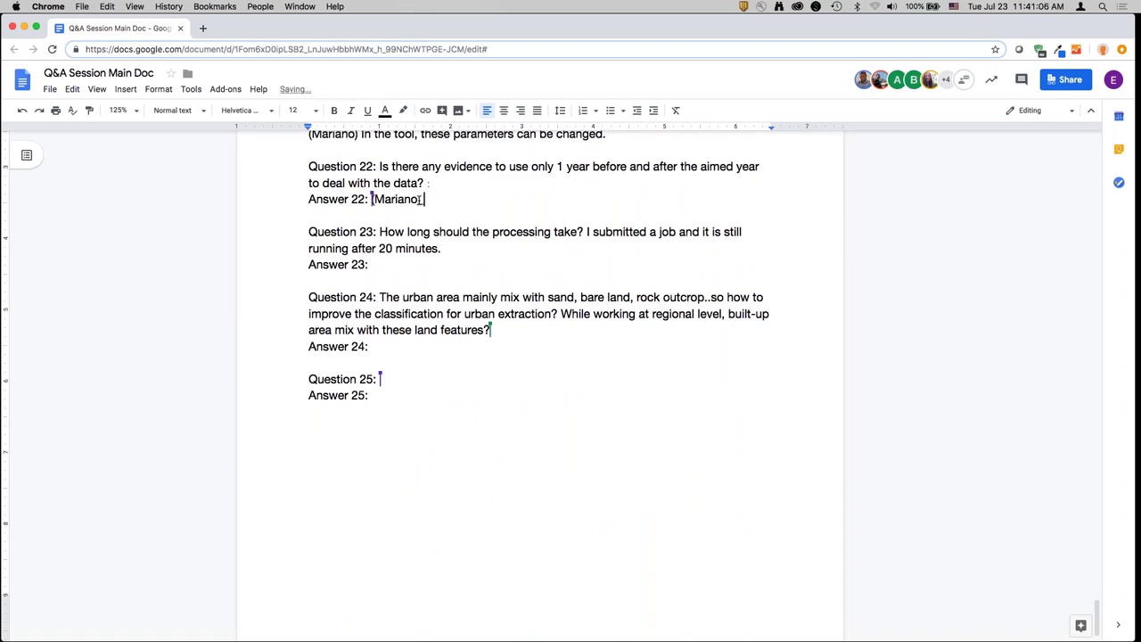
key("BackSpace")
type("Our approach - what ")
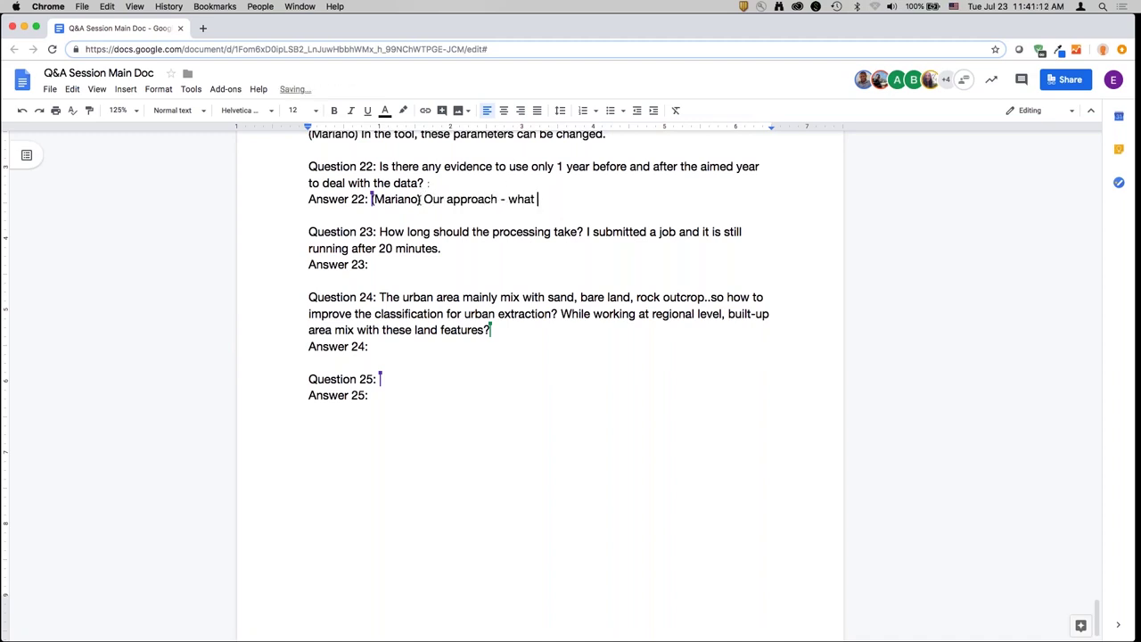
type("we're trhying")
key("BackSpace")
key("BackSpace")
key("BackSpace")
key("BackSpace")
type("ing to do her")
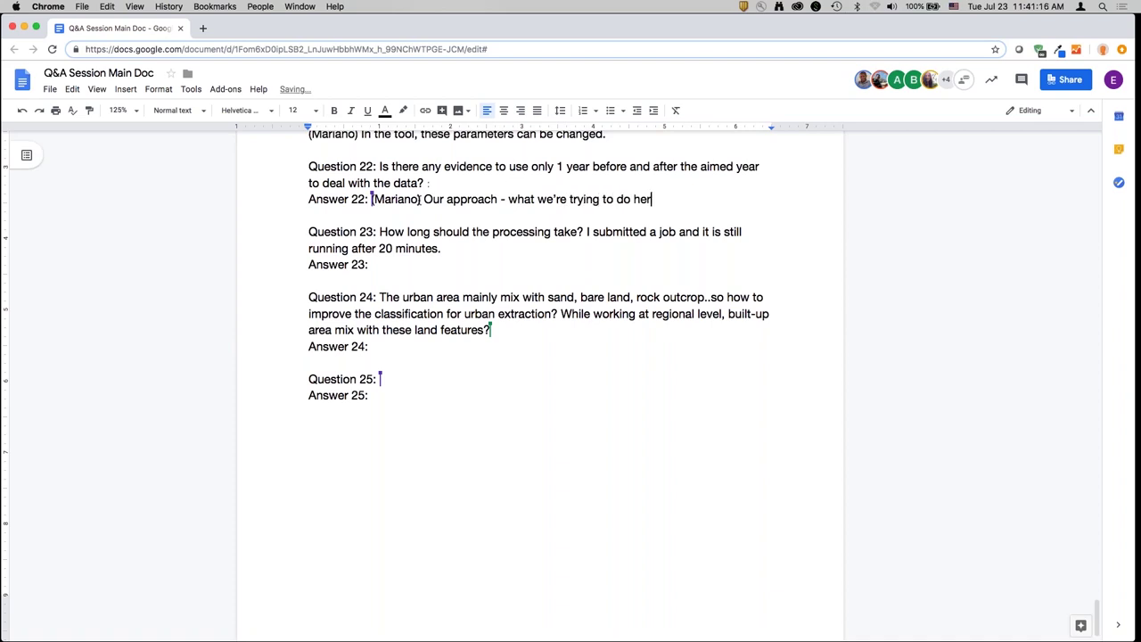
type("e - we'd ideally like to only use images fro")
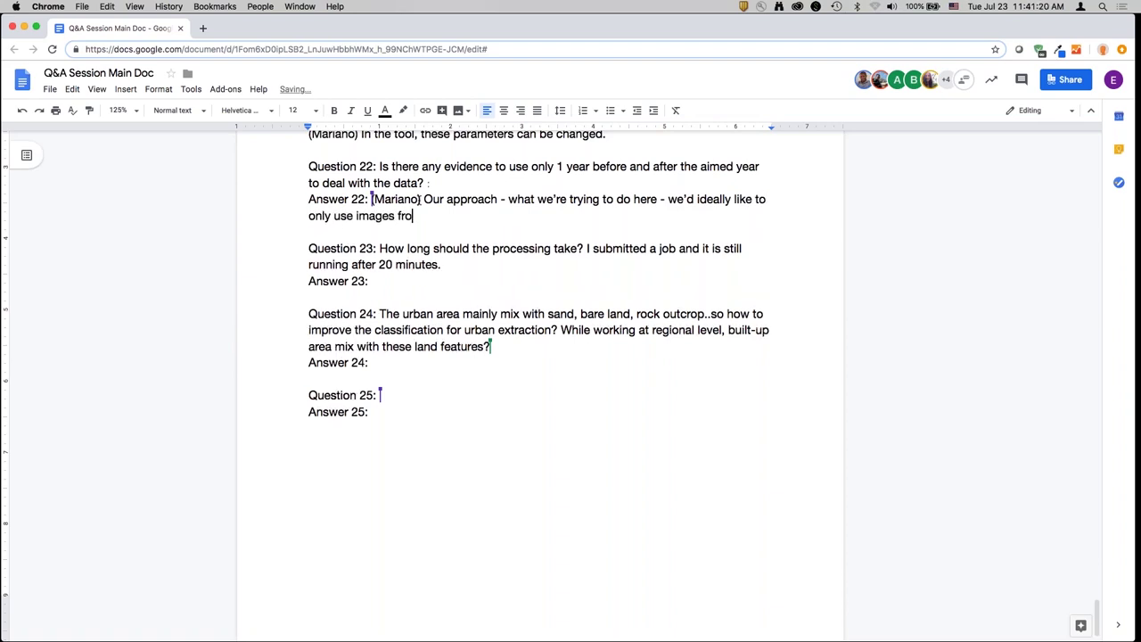
type("m the target year. W")
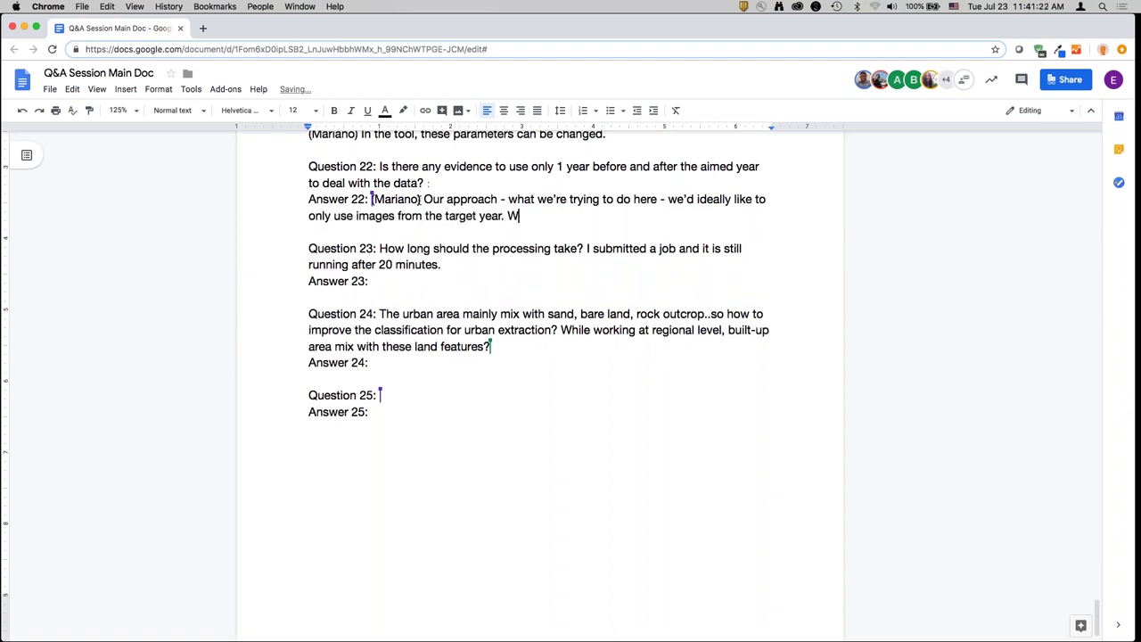
type("e starte")
type("y, a")
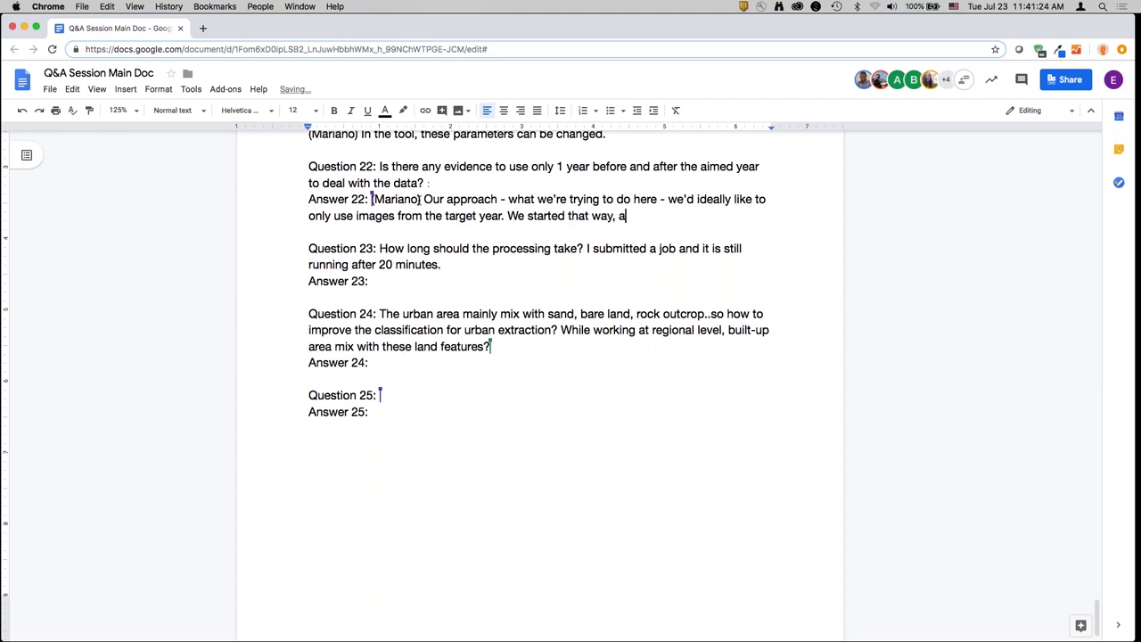
type("rnd")
key("BackSpace")
key("BackSpace")
key("BackSpace")
type("nd realized there weren't enough dat")
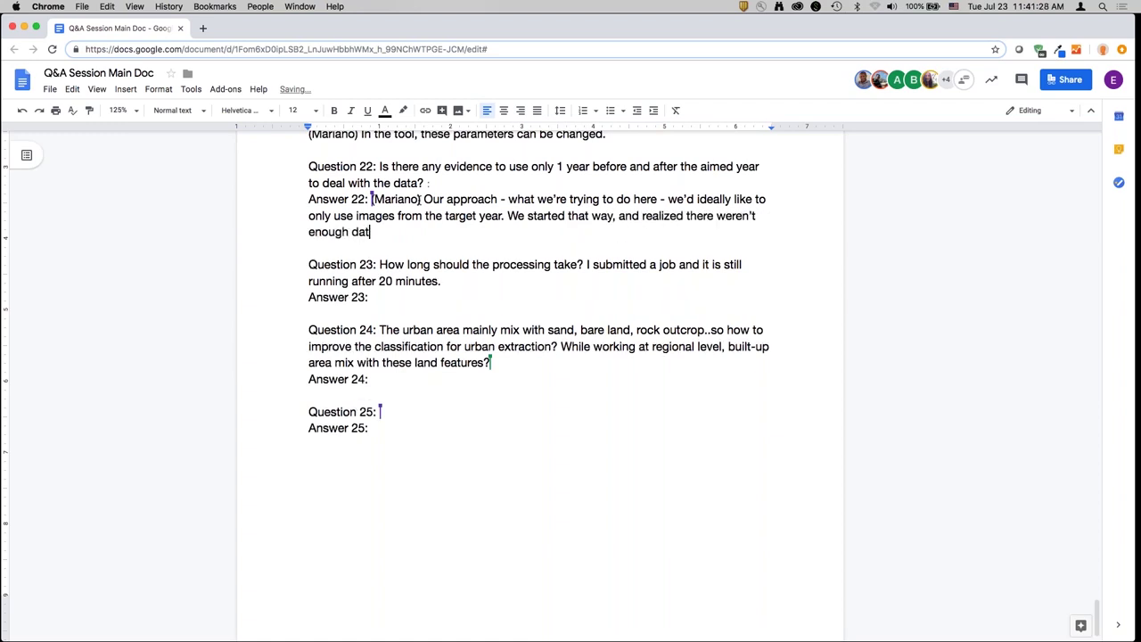
type("a for many regions. Espe")
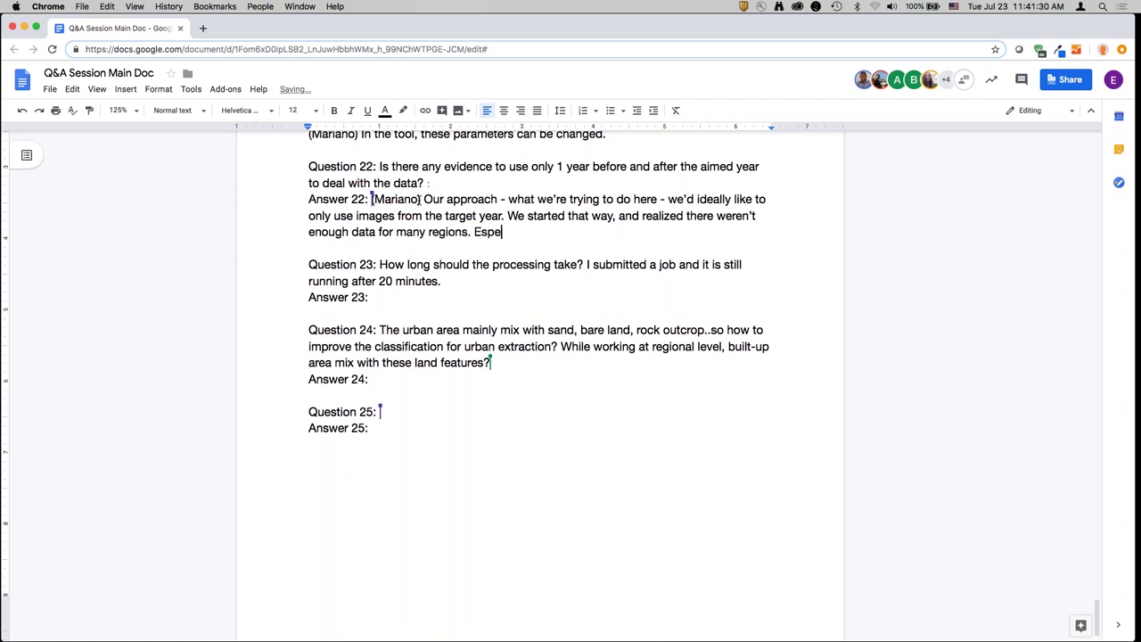
type("cially in the U.S. it's a huge archive")
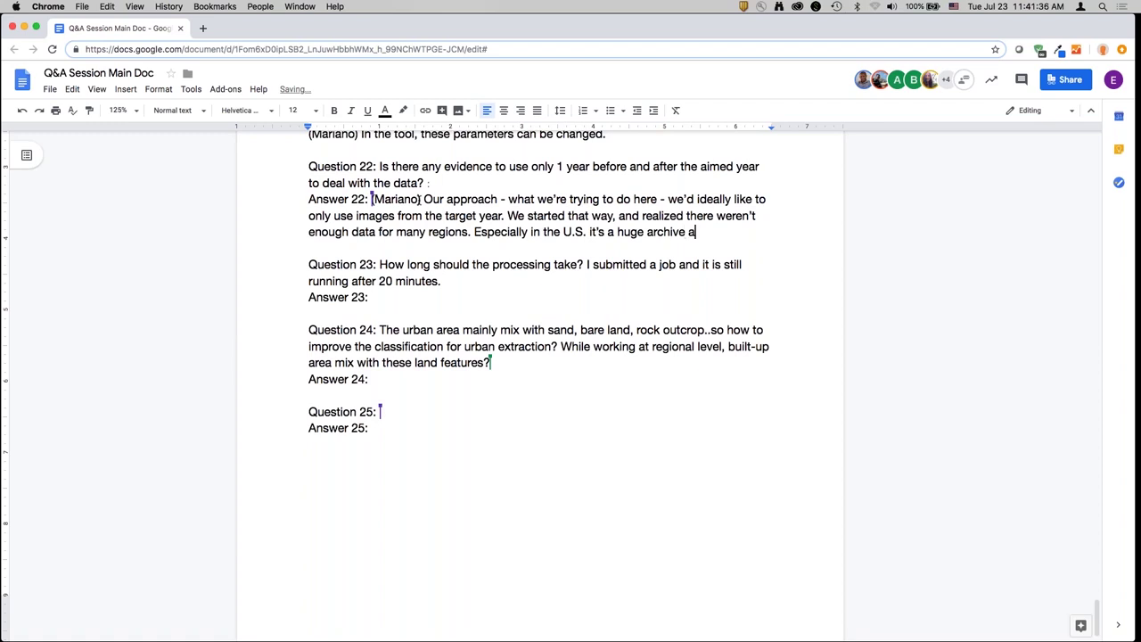
type(", but it's a compromise. We start")
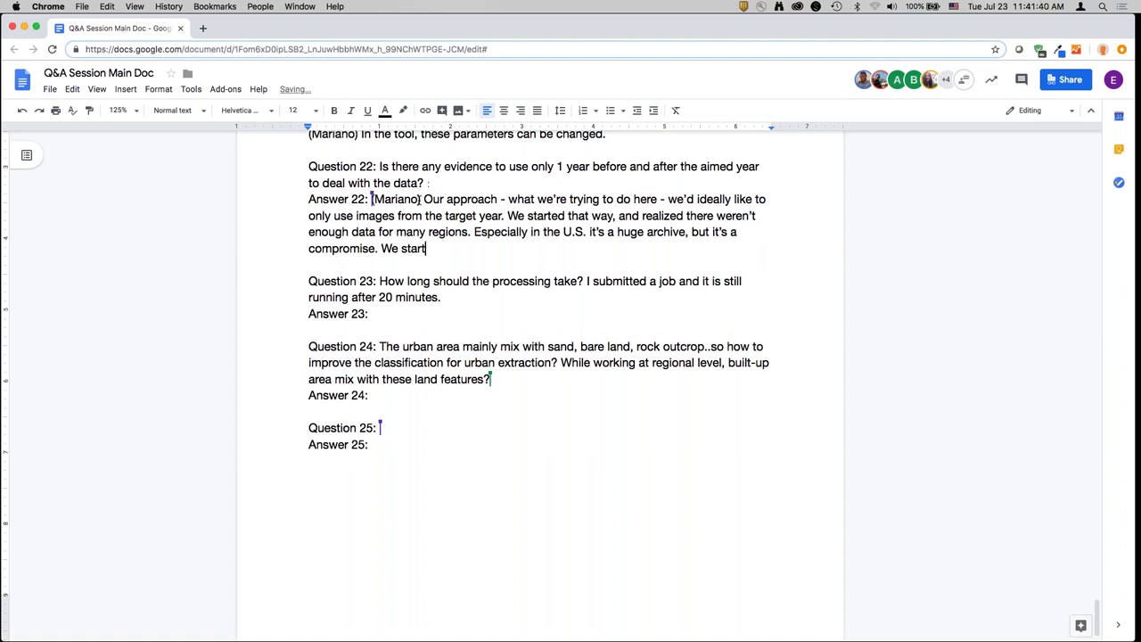
type("ed with the target year, and slow")
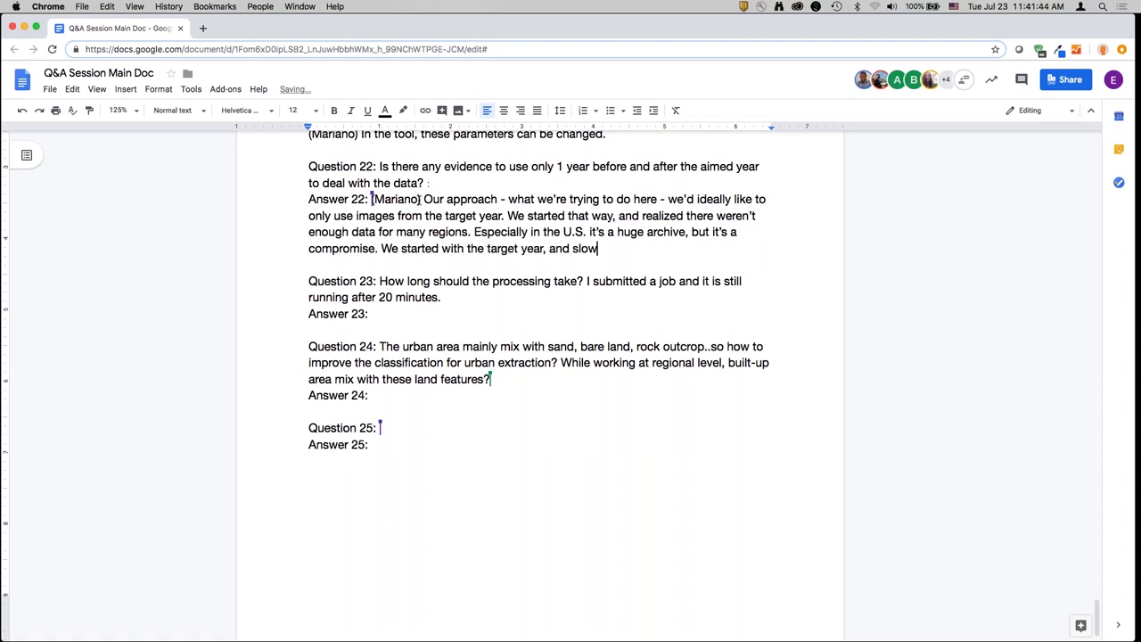
type("ly increasing the time")
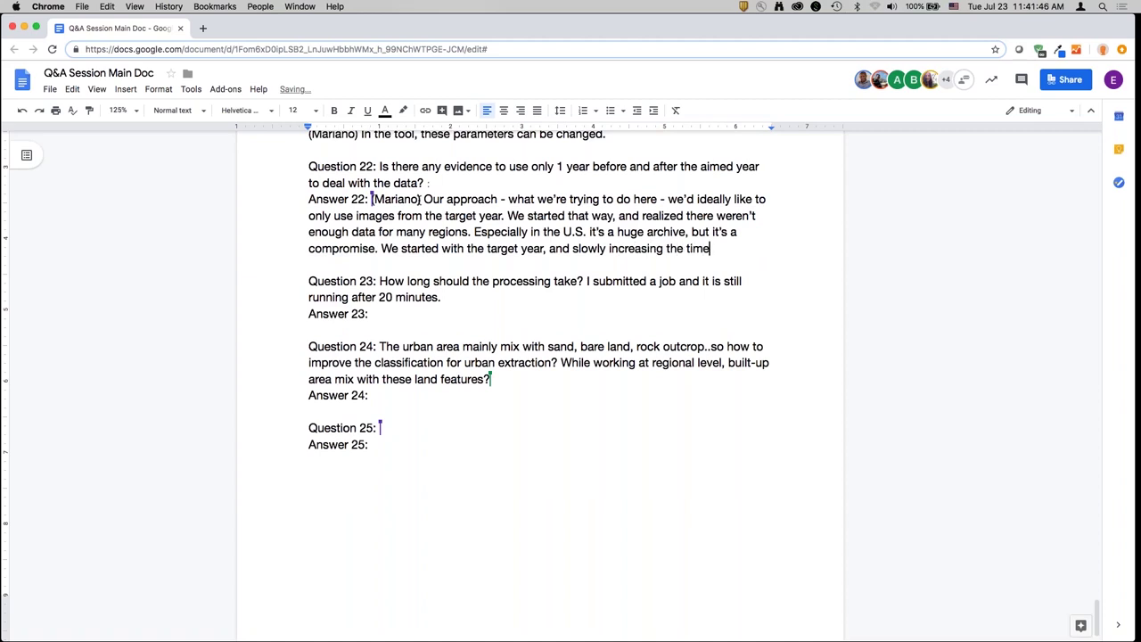
type(" period.")
- Add that the window stays as narrow as possible while covering most places, balancing data availability
key("Return")
type("Our goal ")
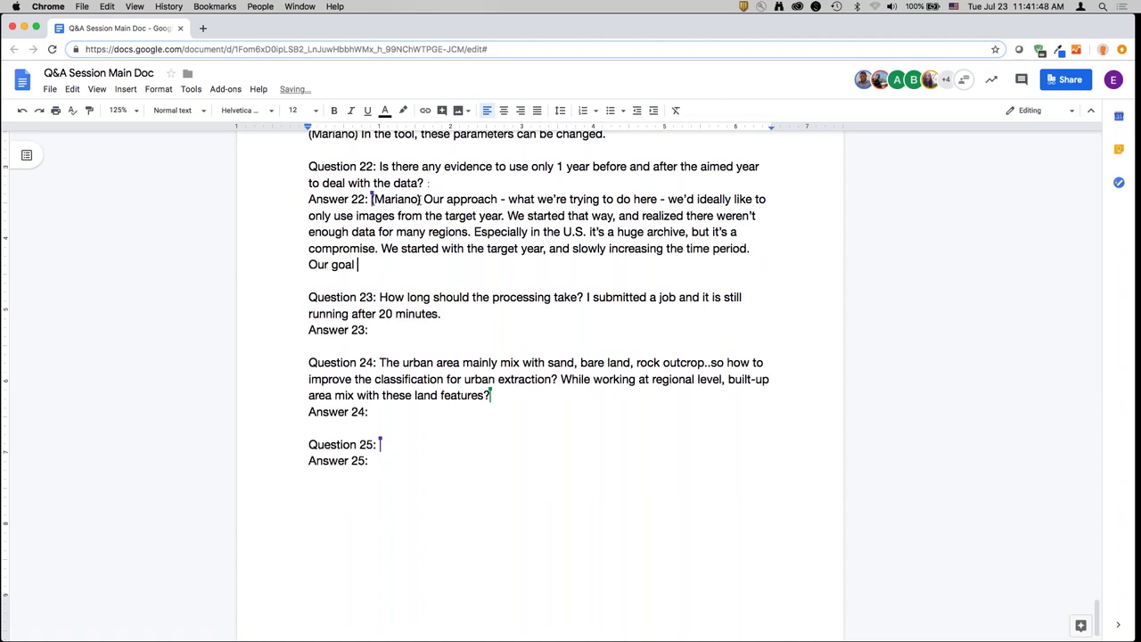
type("is to make that ")
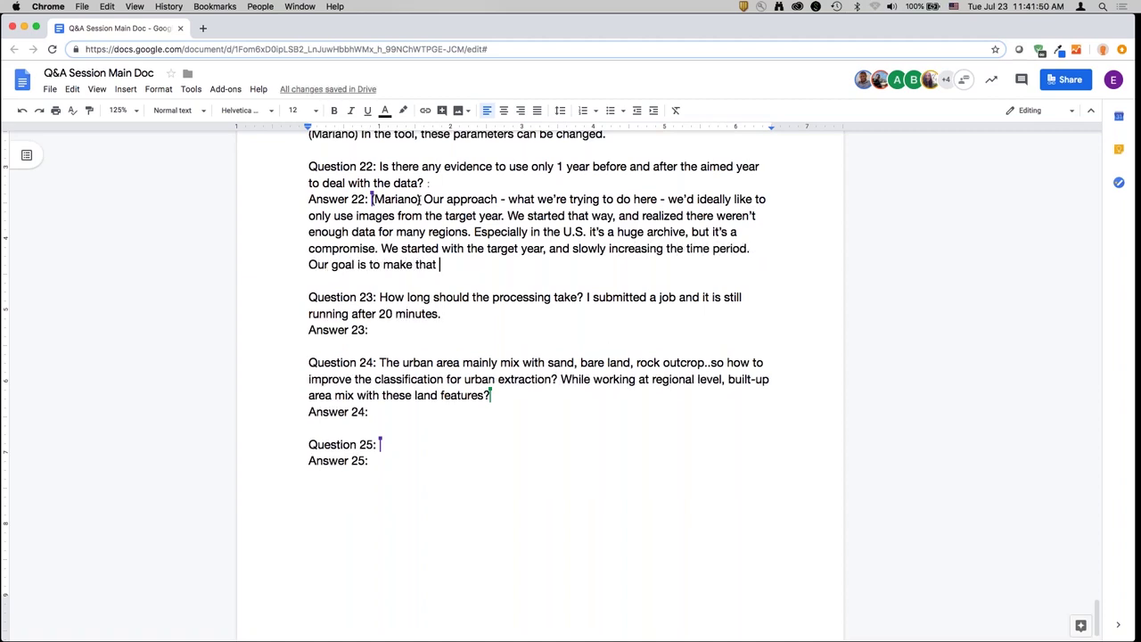
type("window as narrow as m")
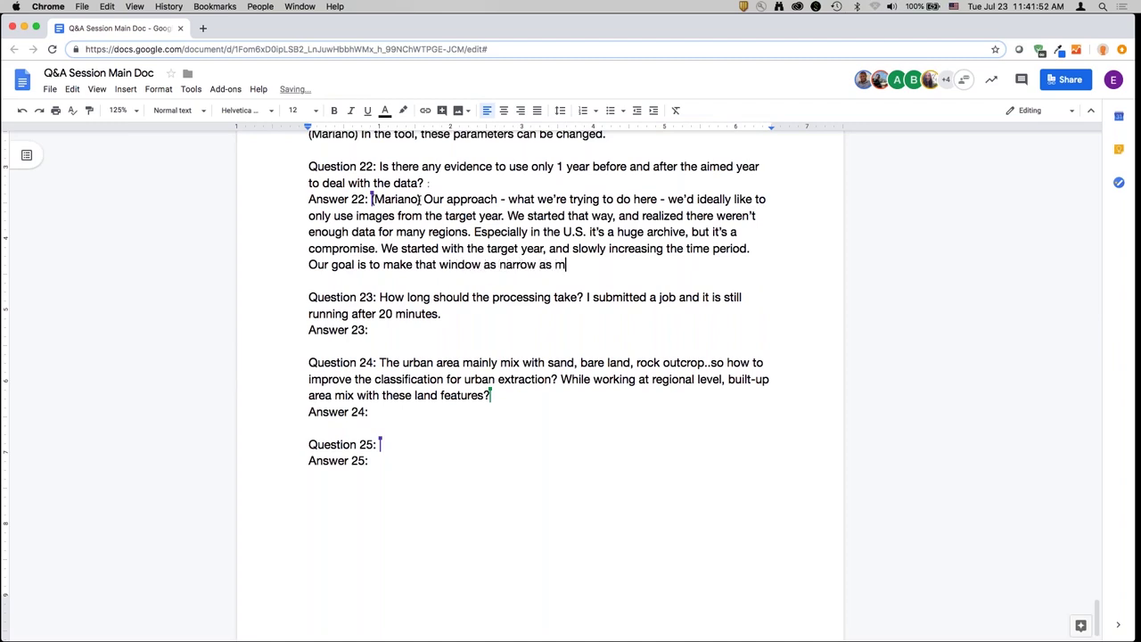
key("BackSpace")
type("possible, but have data for most places.")
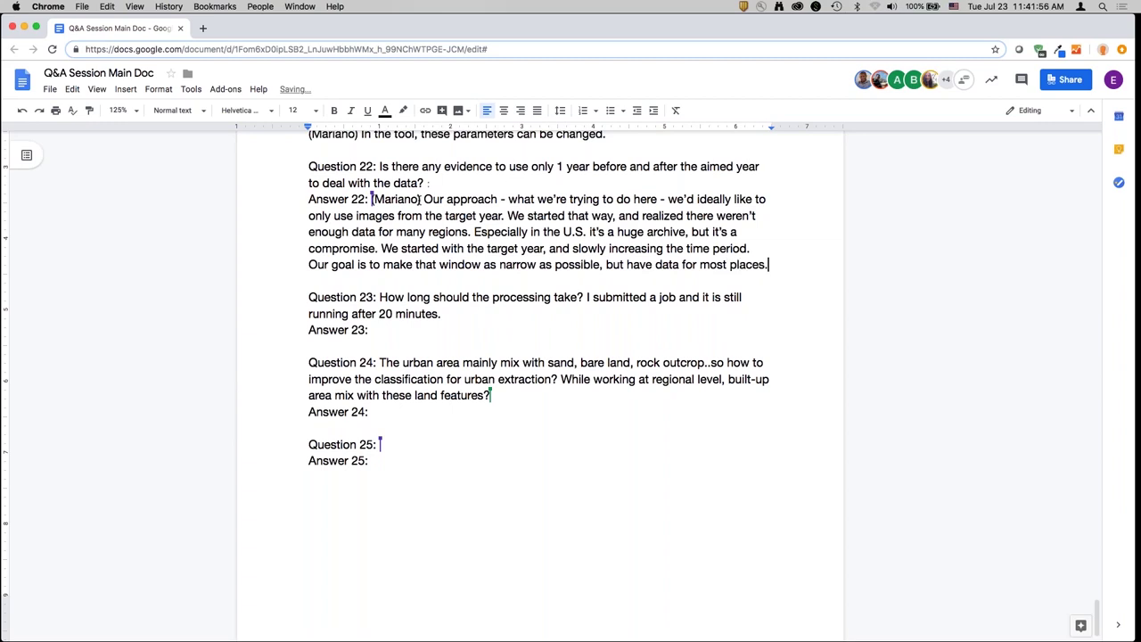
type(" It was a compromi")
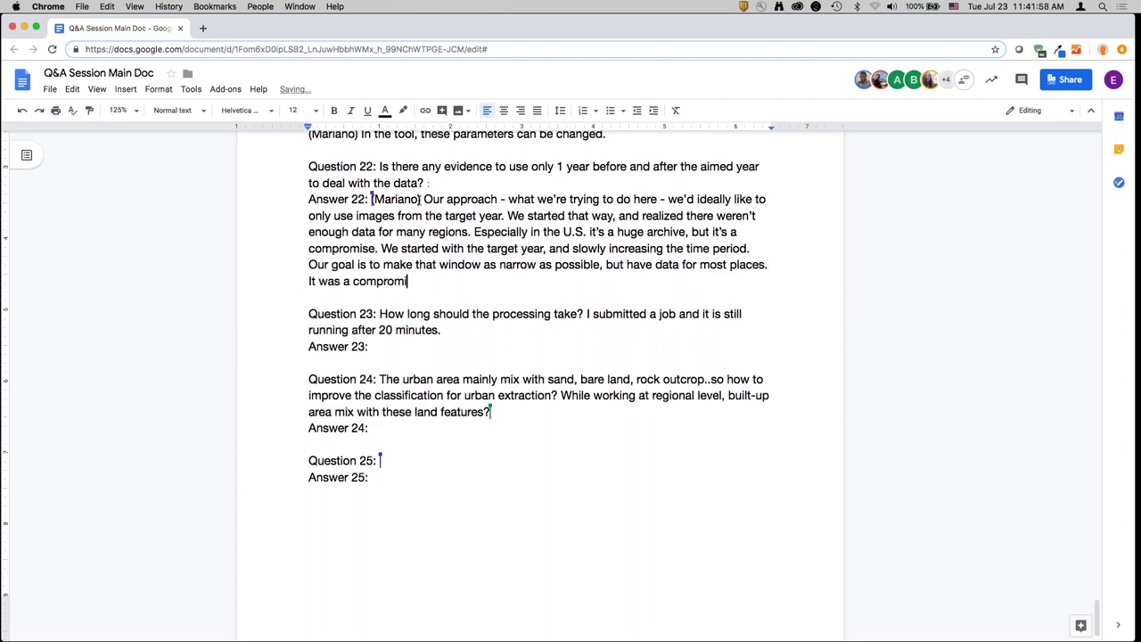
type("se between ideal a")
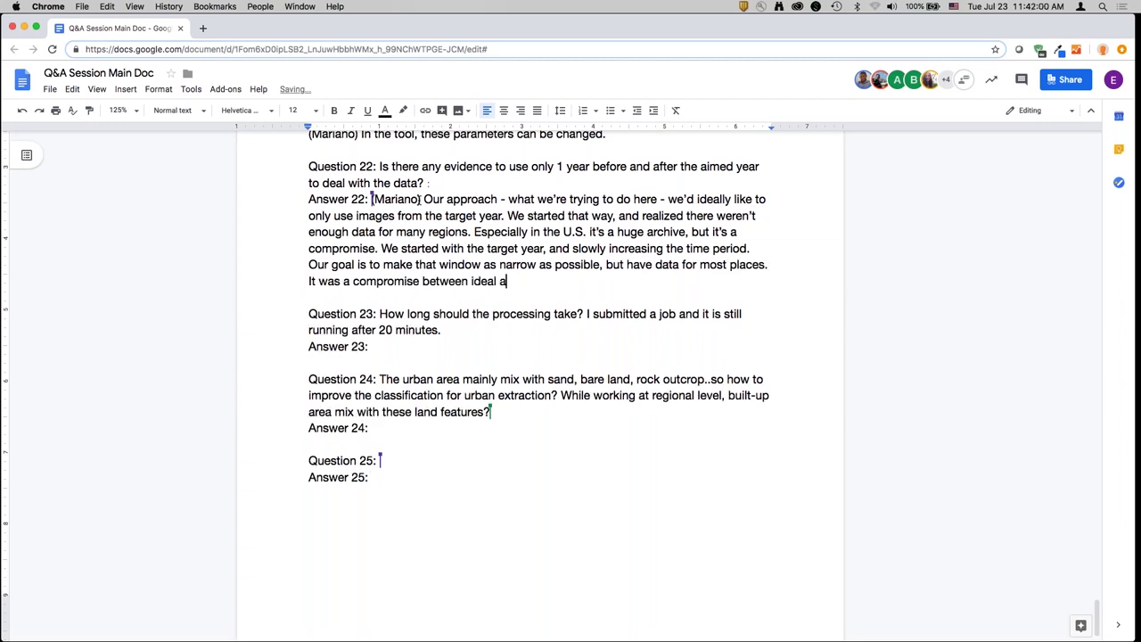
type("nd data availability.")
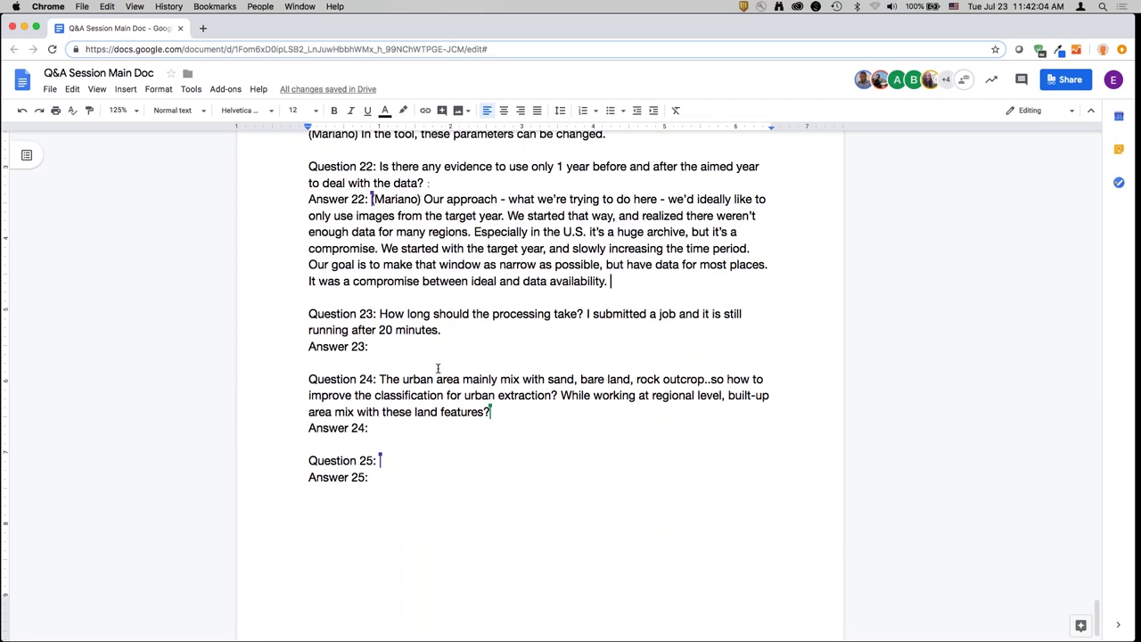
left_click_drag(437, 366, 448, 349)
- Start Answer 23: processing time depends on area size; tests take 30-40 minutes on GEE
scroll(448, 349, "down", 1)
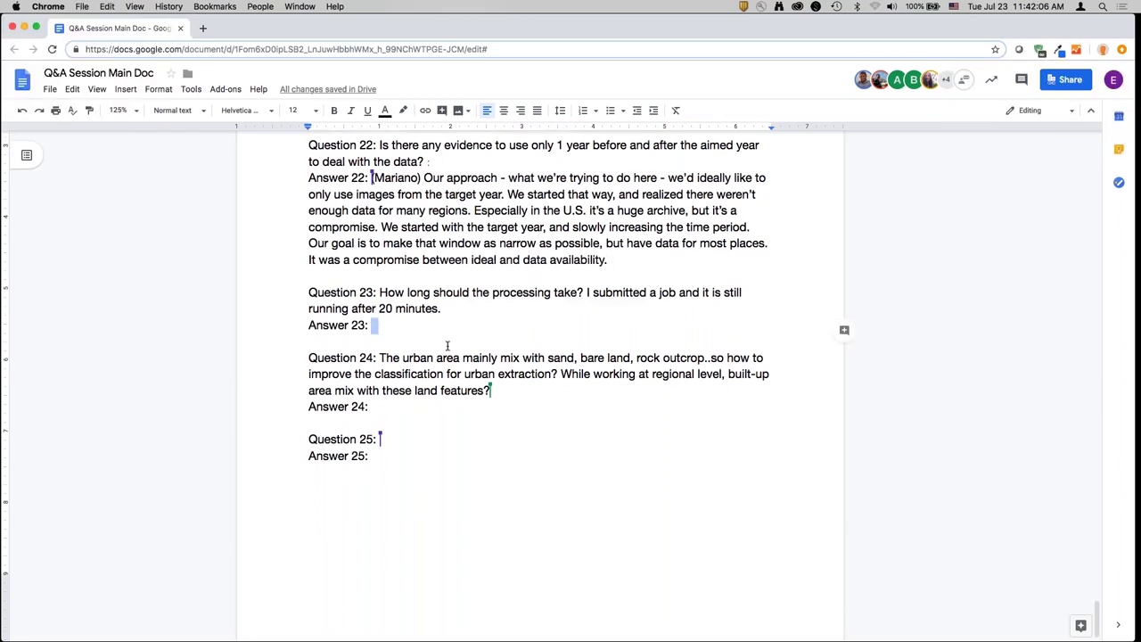
key("Left")
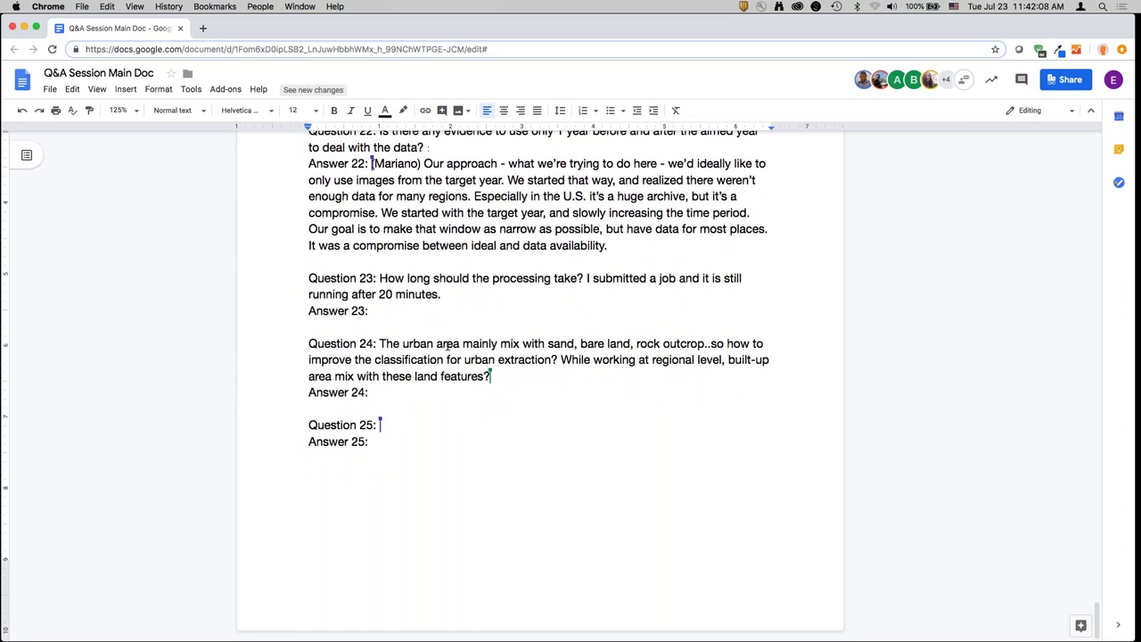
type("(Mariano) ")
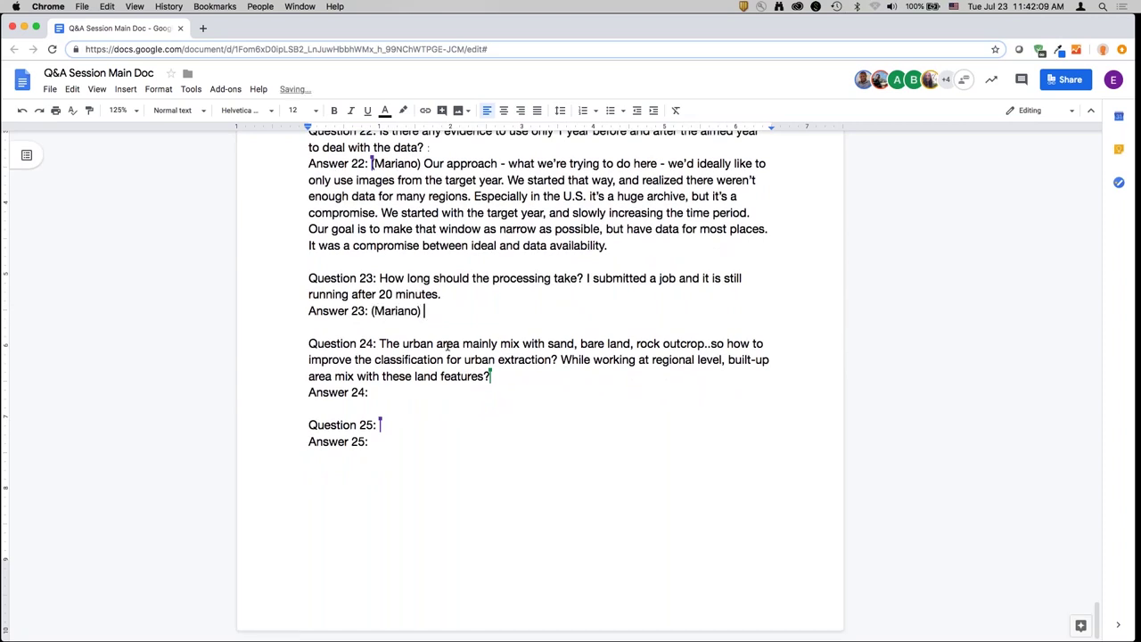
type("Great question - it dep")
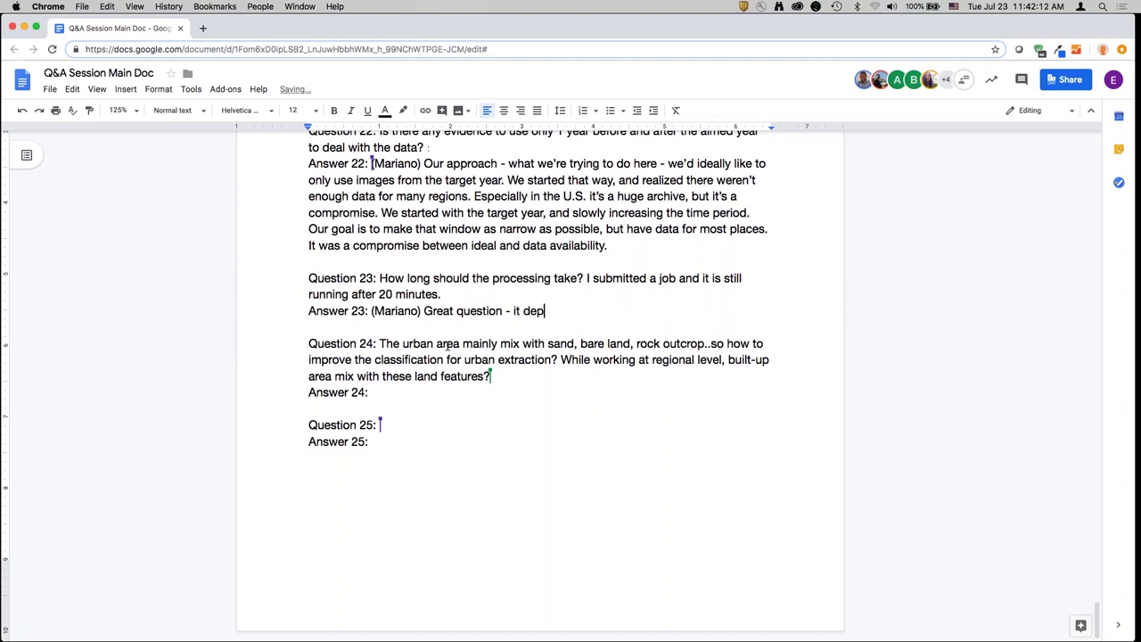
type("ends on the size of the a")
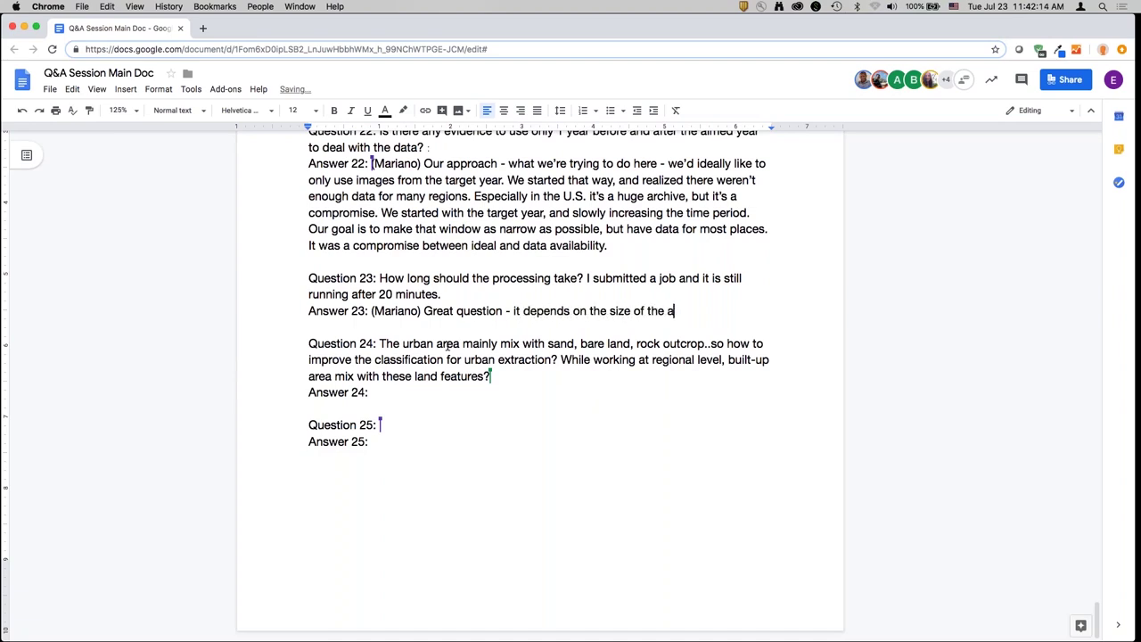
type("rea that you're run")
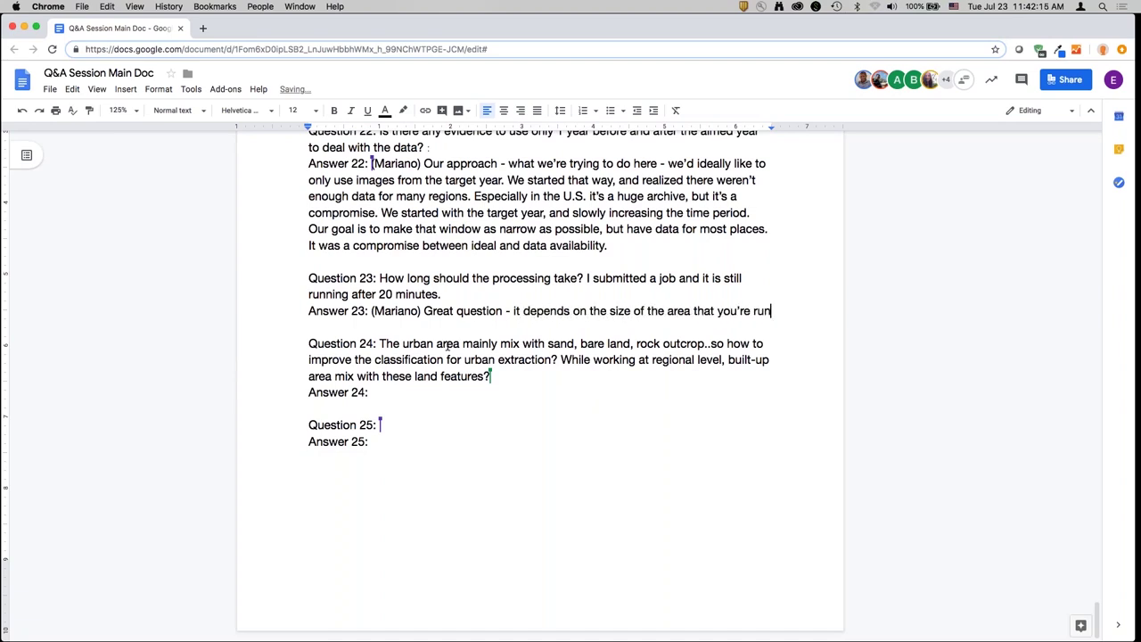
type("ning it on. Usually the ")
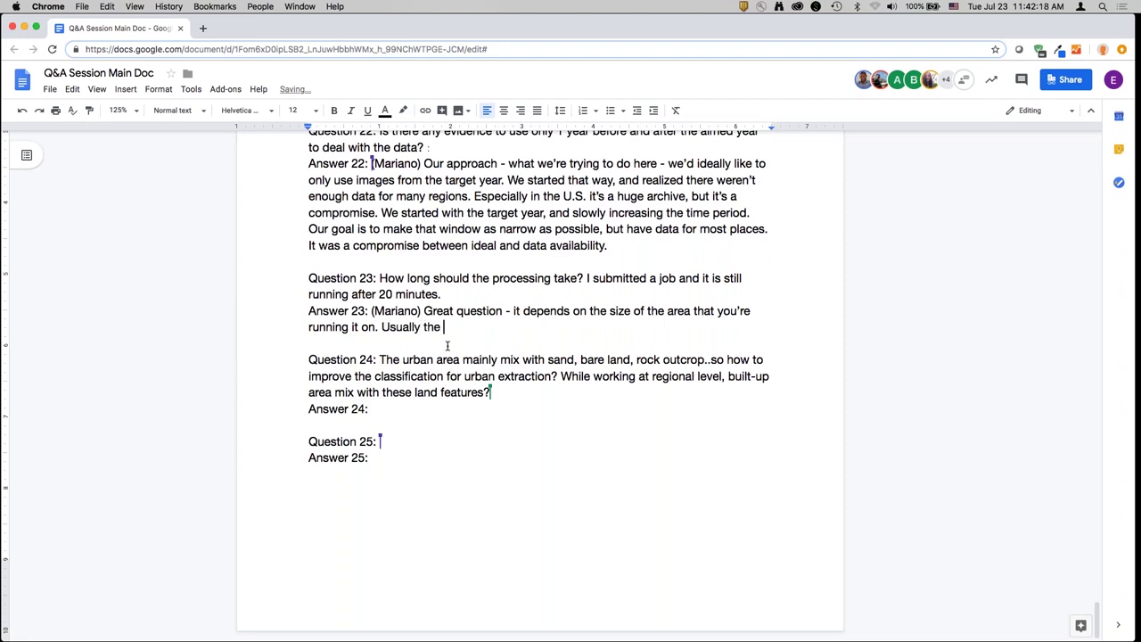
type("tests we've been runn")
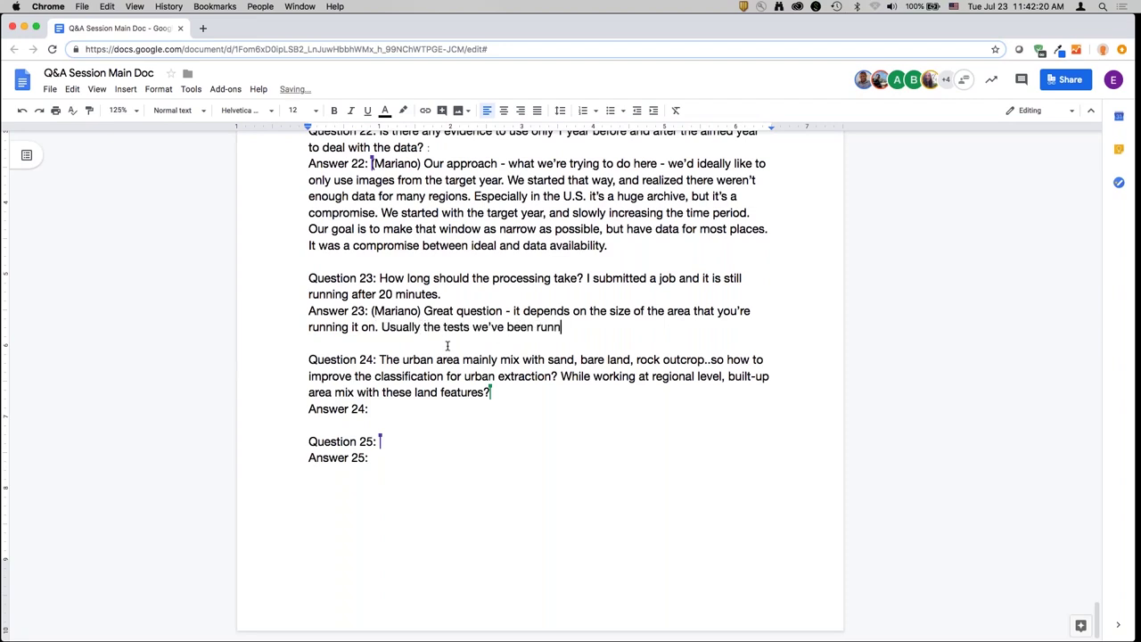
type("ing take about 30-")
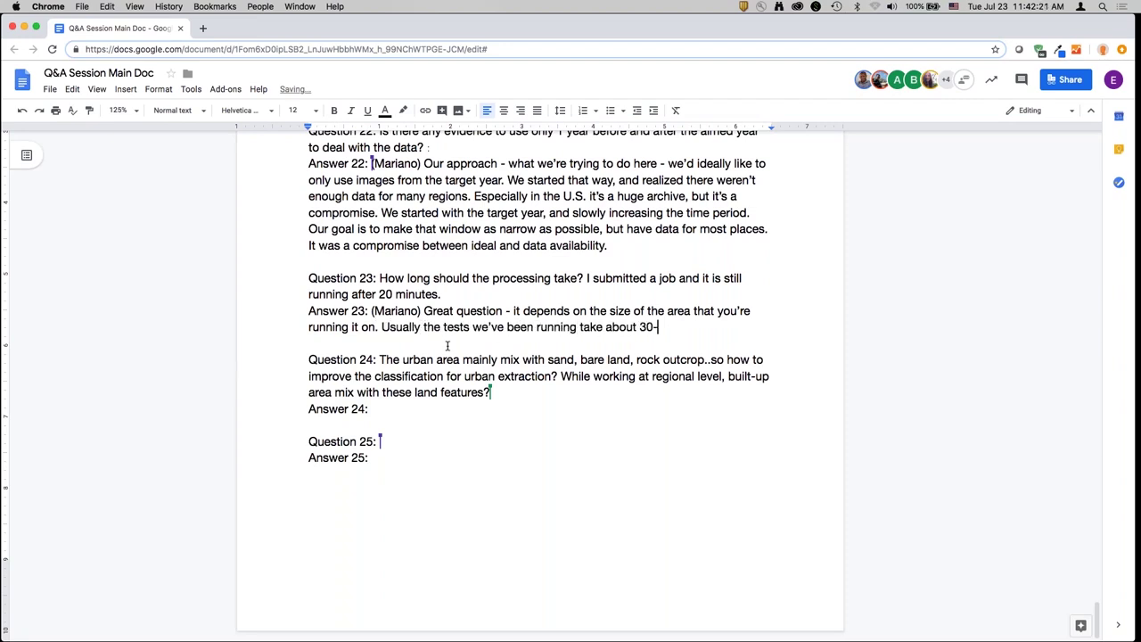
type("40 minutes to run")
type(". ")
type("That being sa")
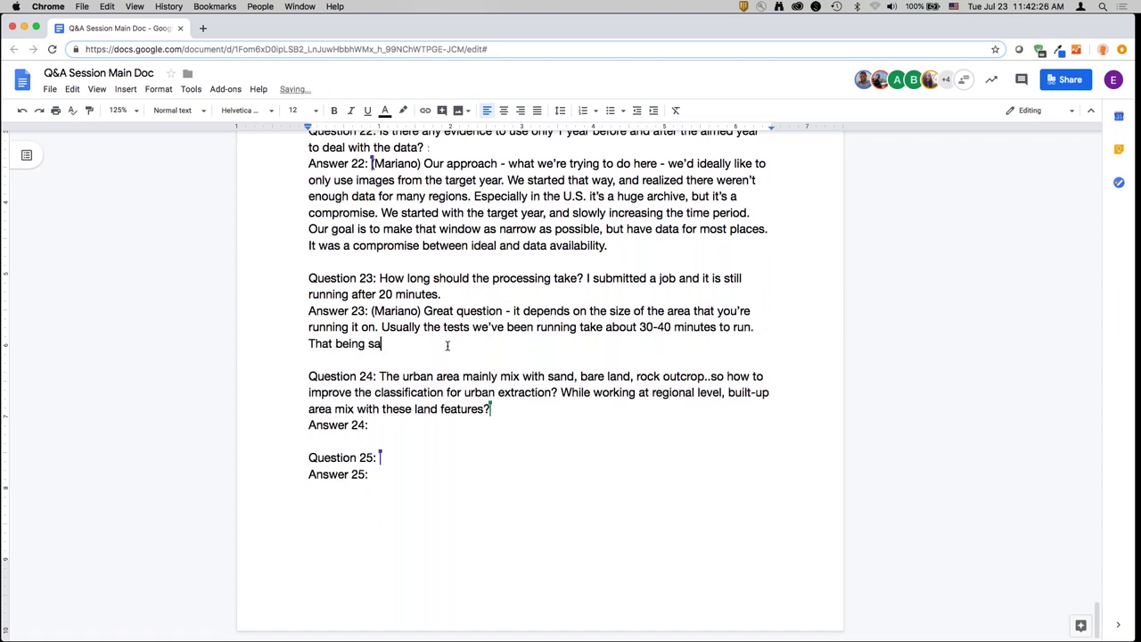
type("id, we're running these ")
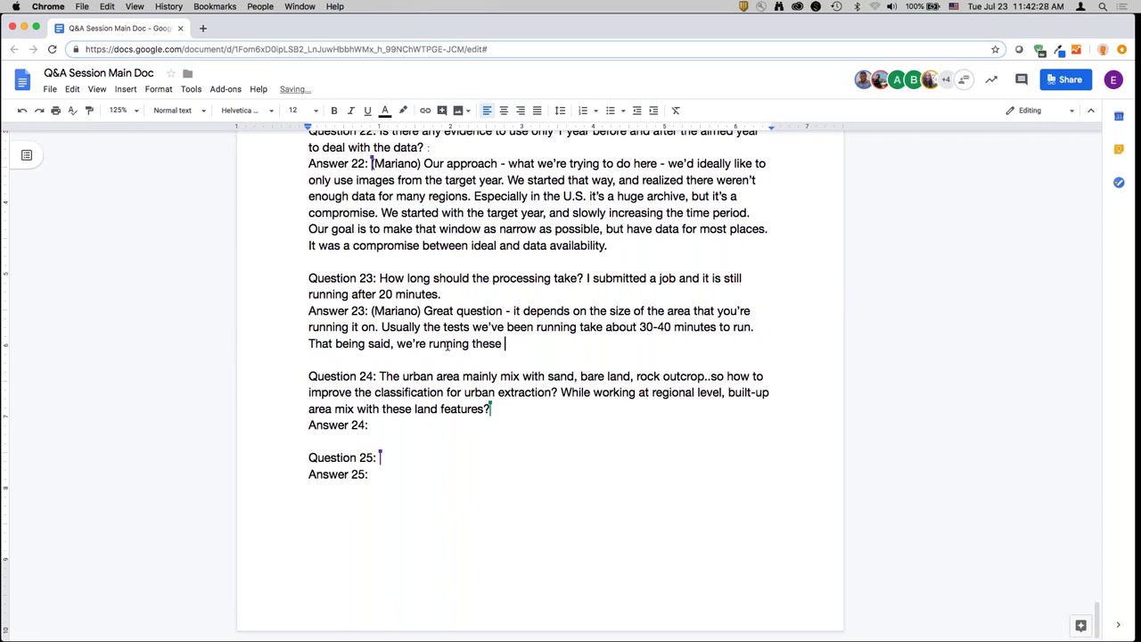
type("analysies on GEE. There is")
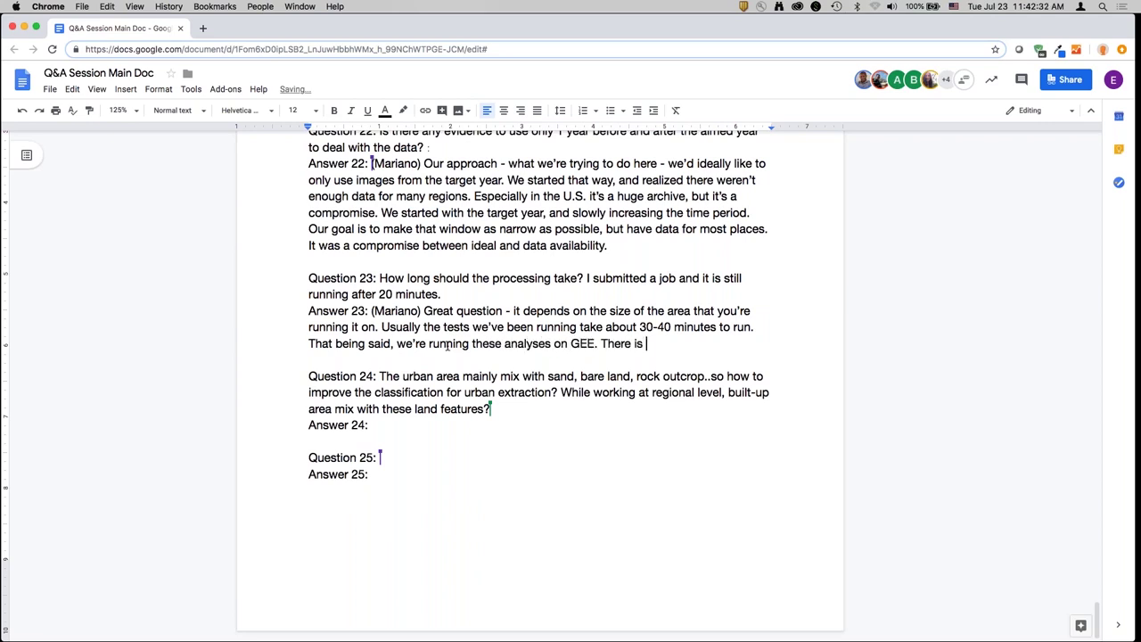
type(" - when a lot of tests")
- Replace 'tests' and finish Answer 23: submitted GEE tasks take longer, ending 'Have a coffee break.'
key("alt+shift+Left")
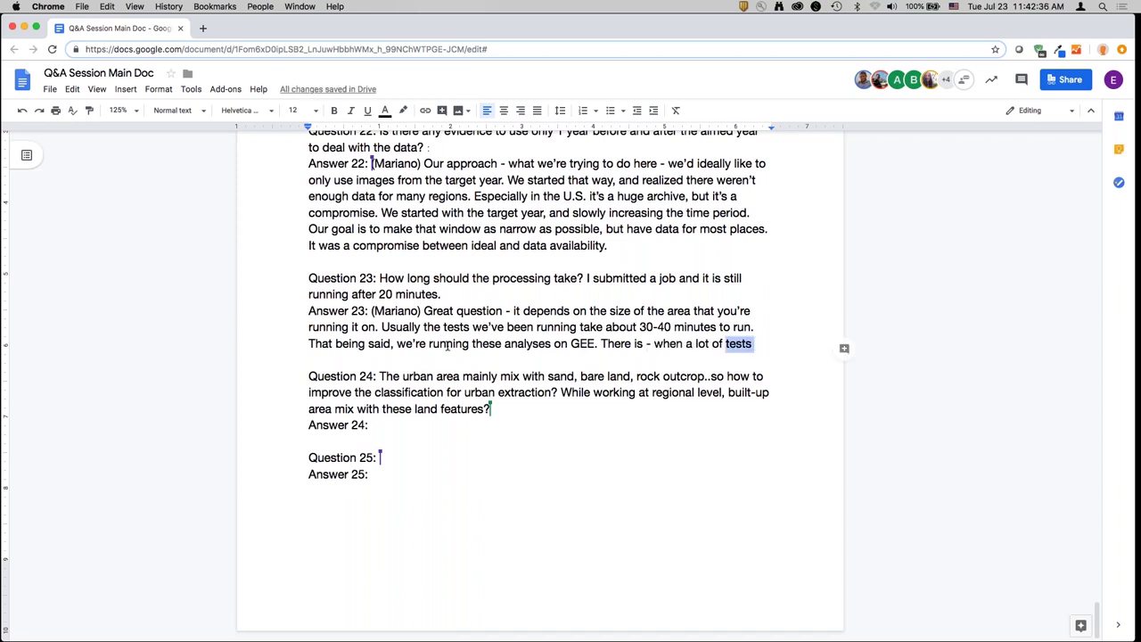
type("tasks are submitt")
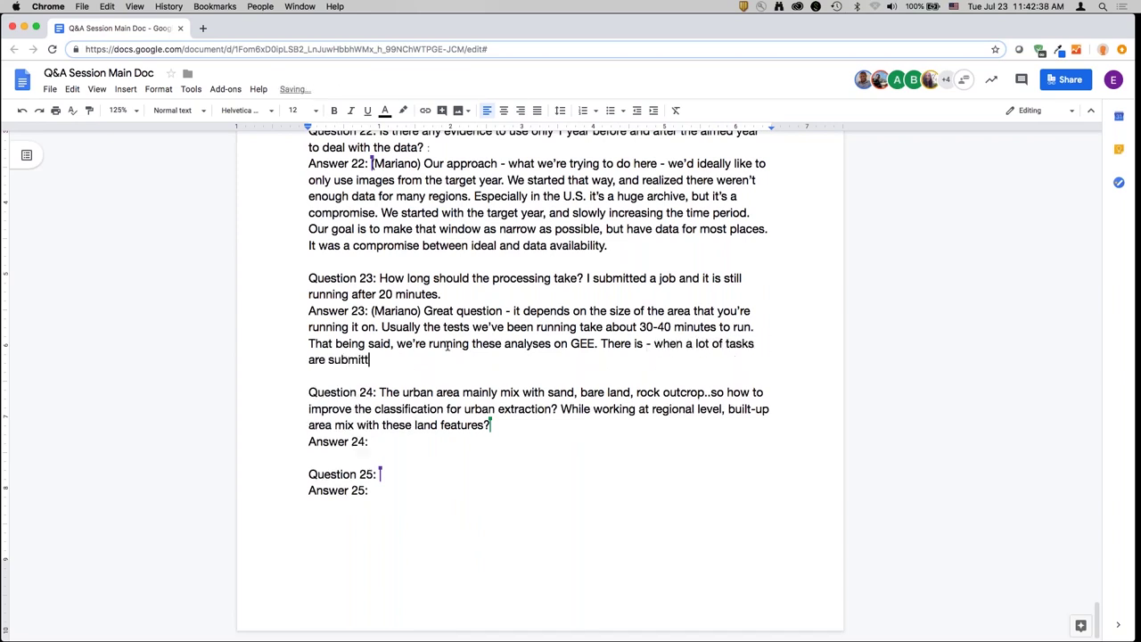
type("ed, a lot of the tasks take ")
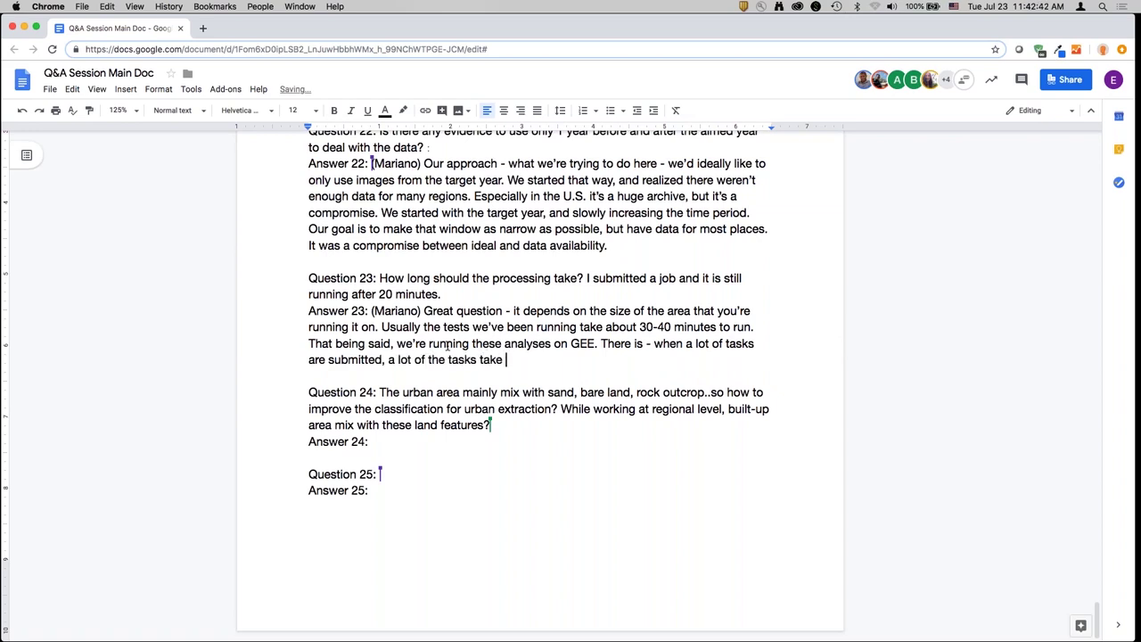
type("longer. Since a lot o")
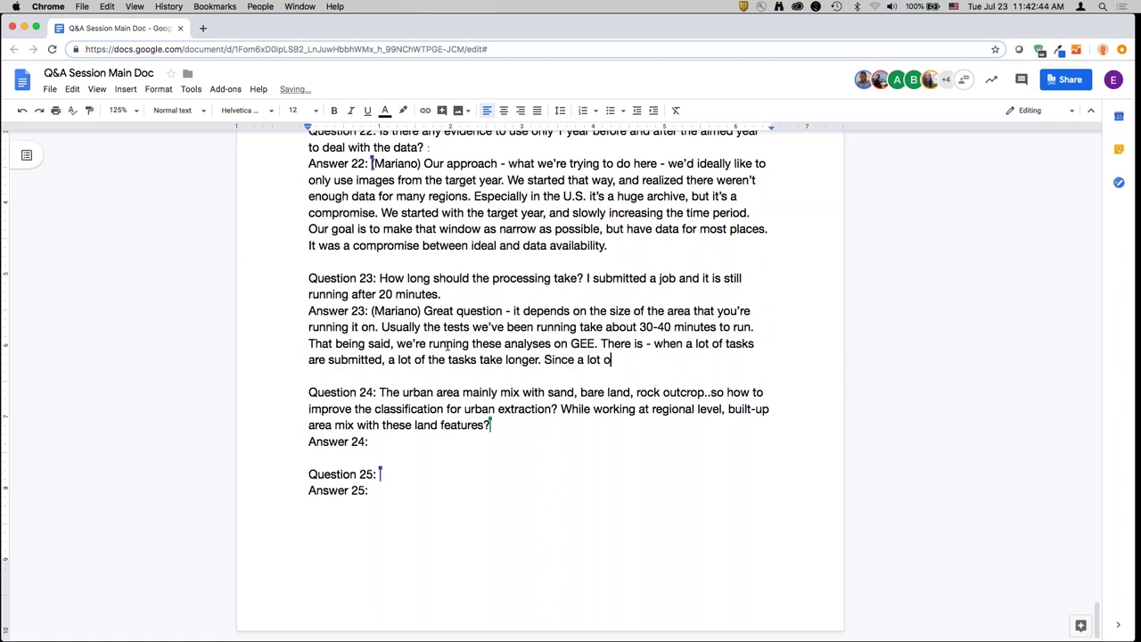
type("f us may be submitting")
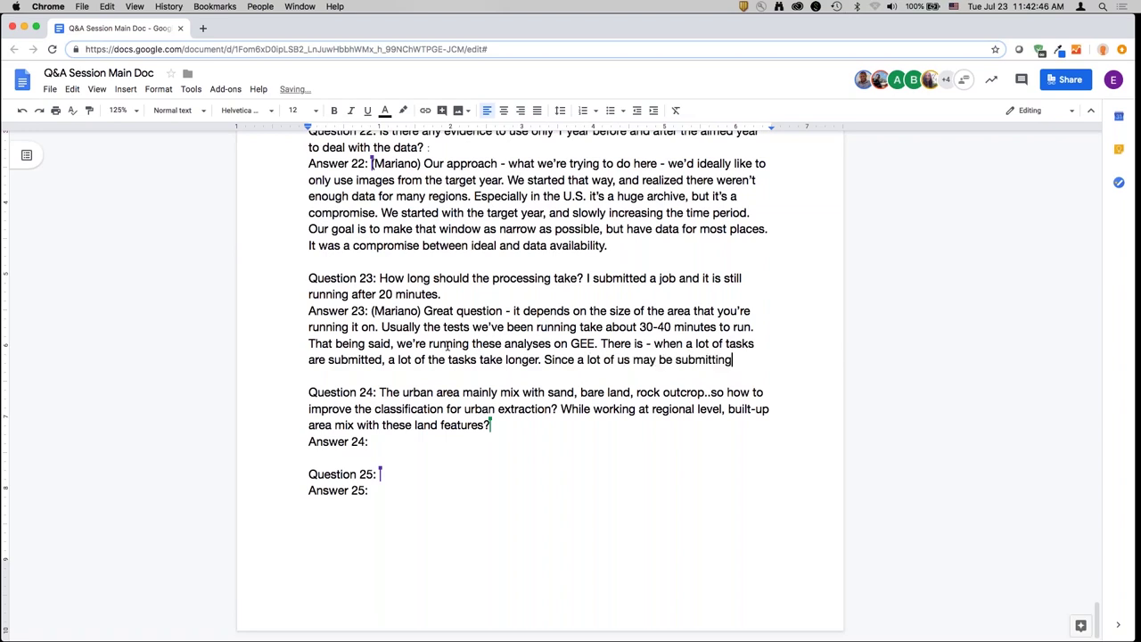
type(" tasks, it may take ")
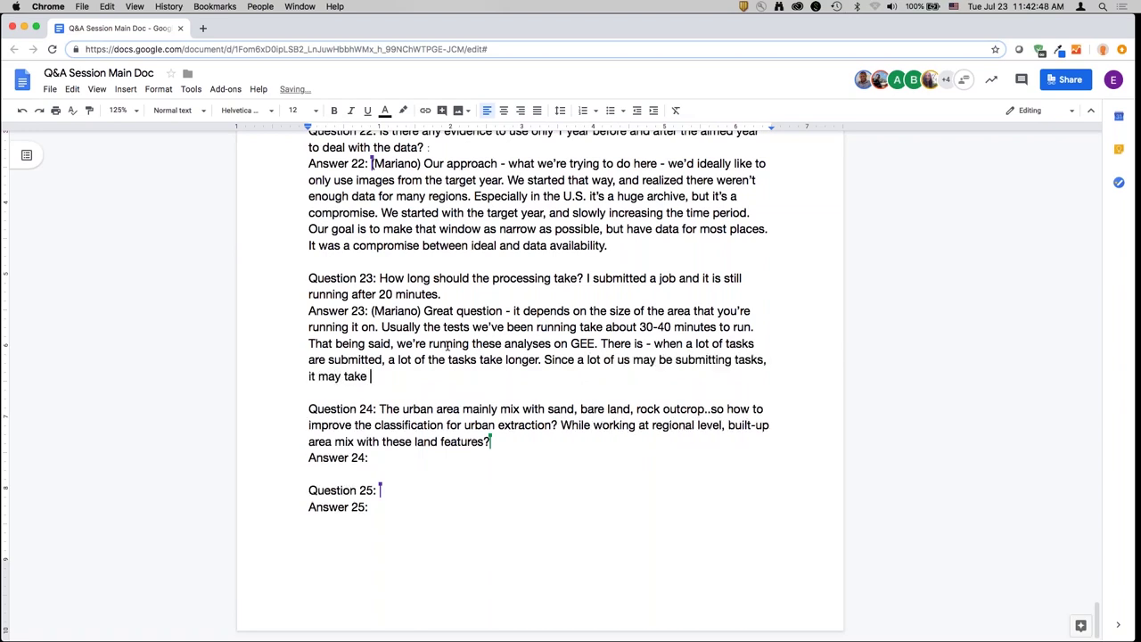
type("longer. Have a bit of patience ")
type(" and as ")
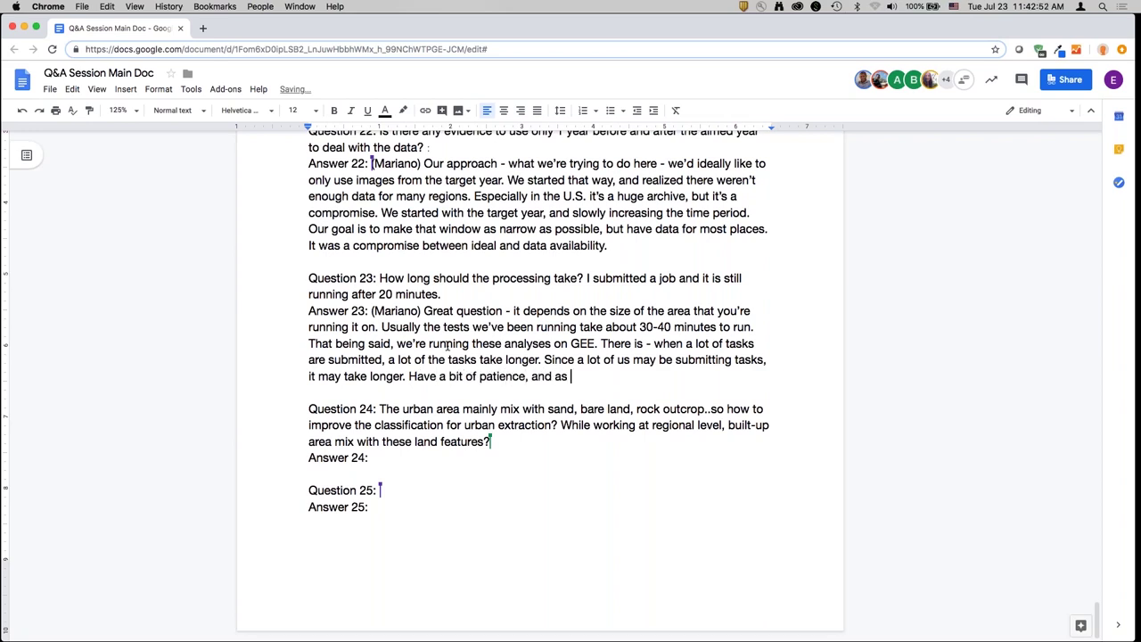
type("long as you don't get a fai")
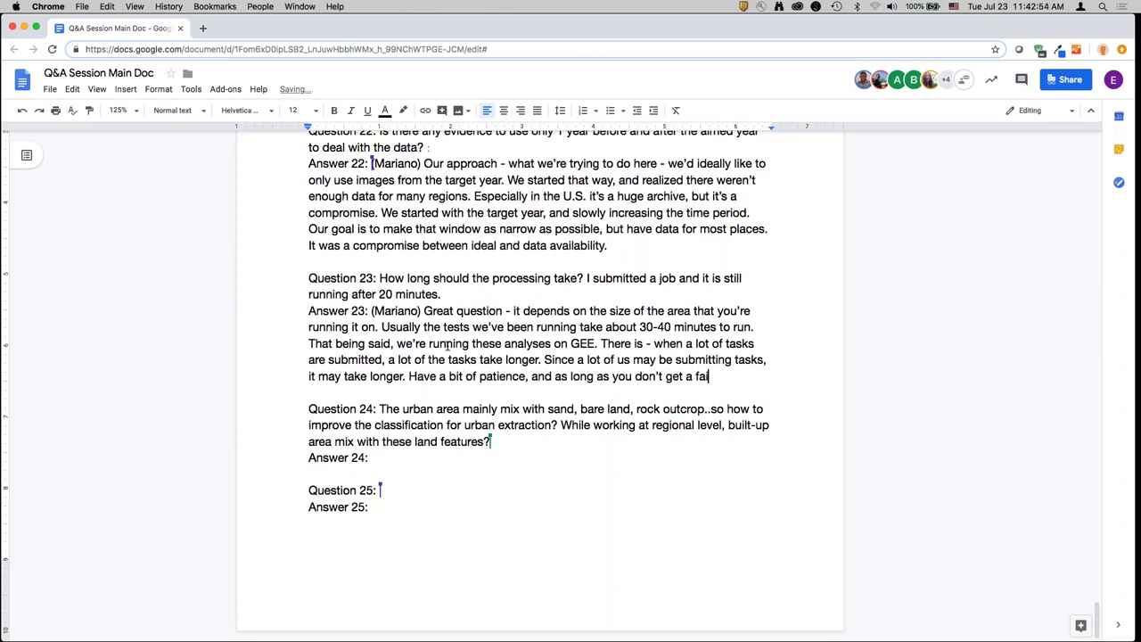
type("led message, you'll b")
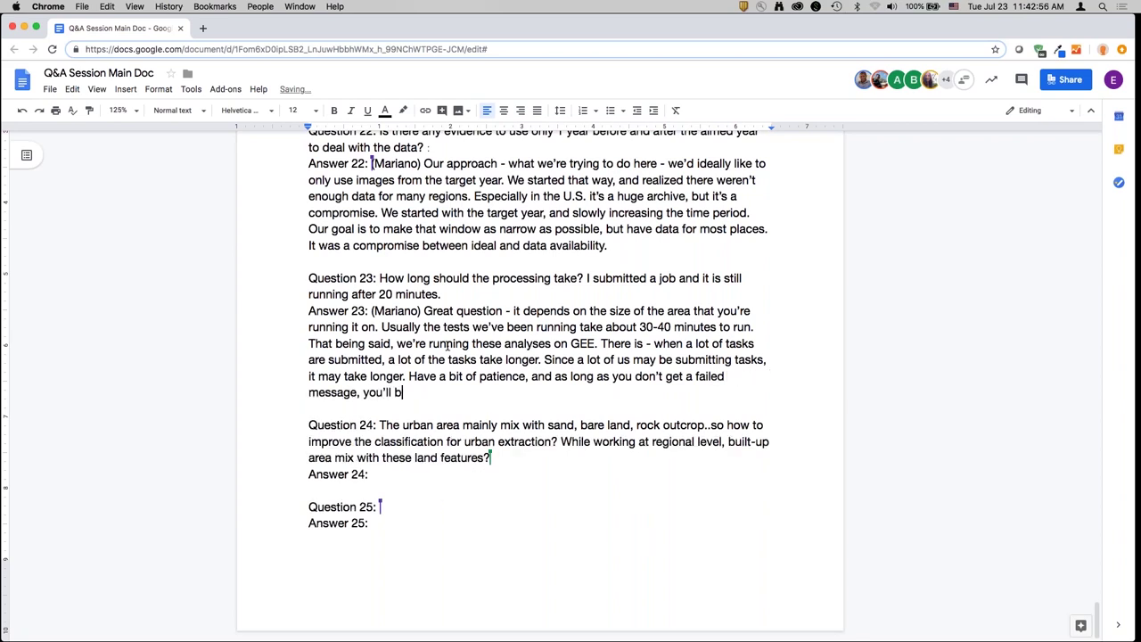
type("e fine. Even yf you wa")
type("ait for an")
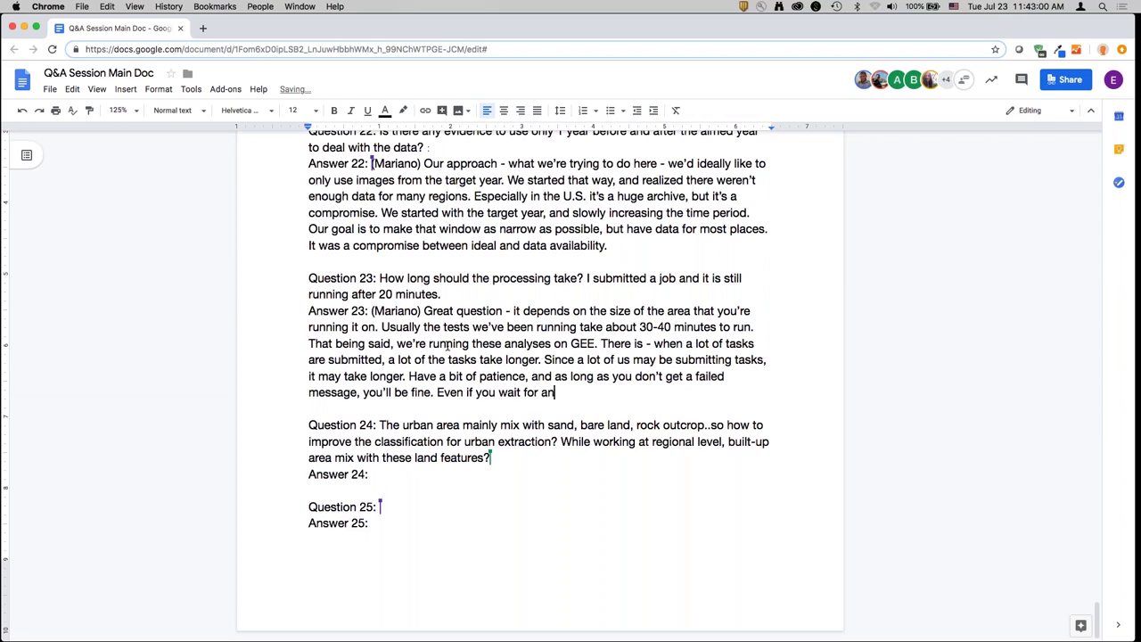
type(" hour and it seems l")
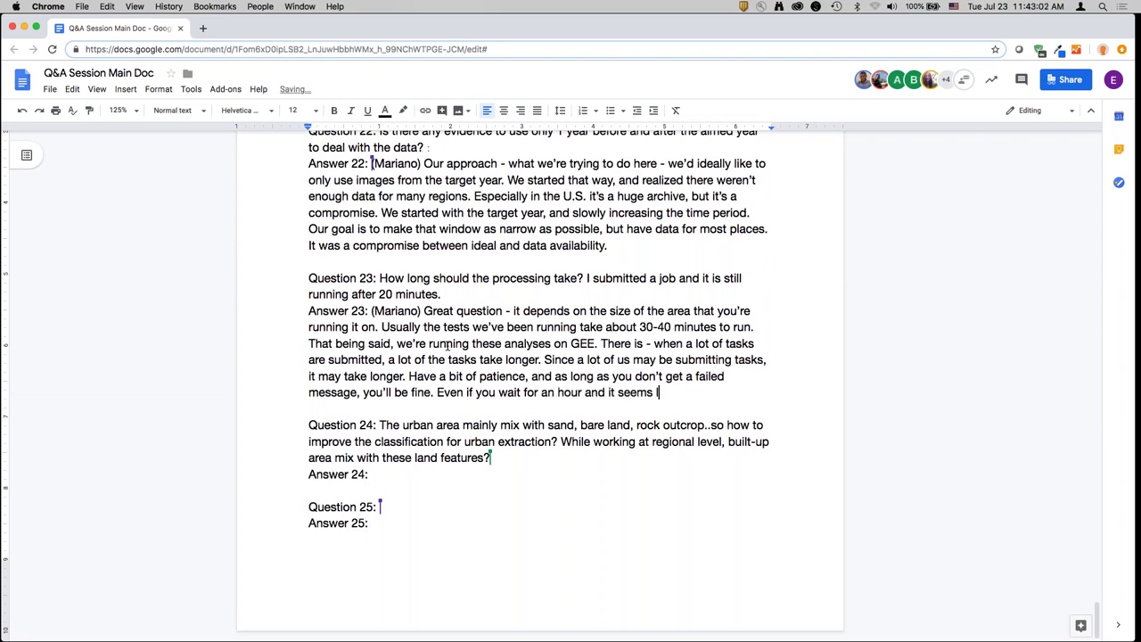
type("ike a long time - we ")
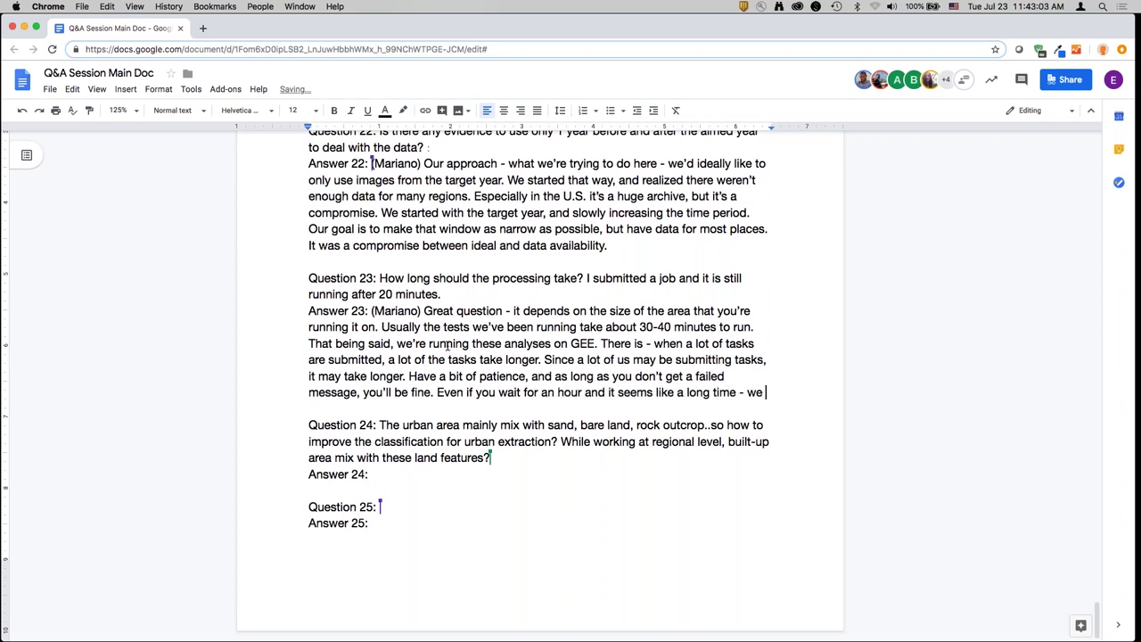
type("discussed this with ")
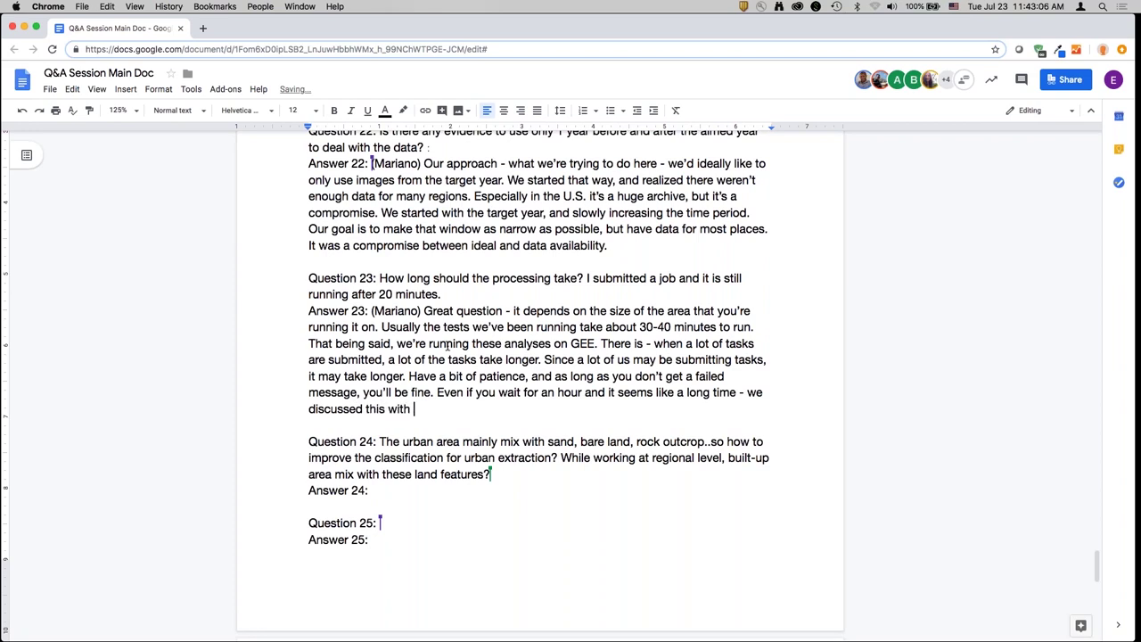
type("UN Habitat and NA")
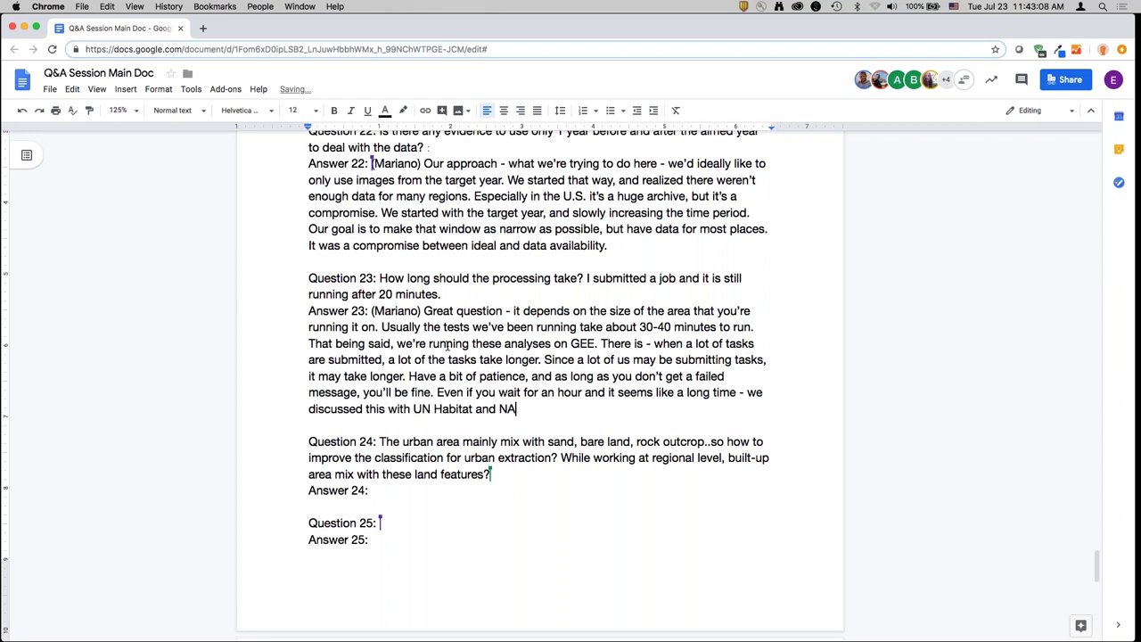
type("SA - it's an hour, but if you had to ")
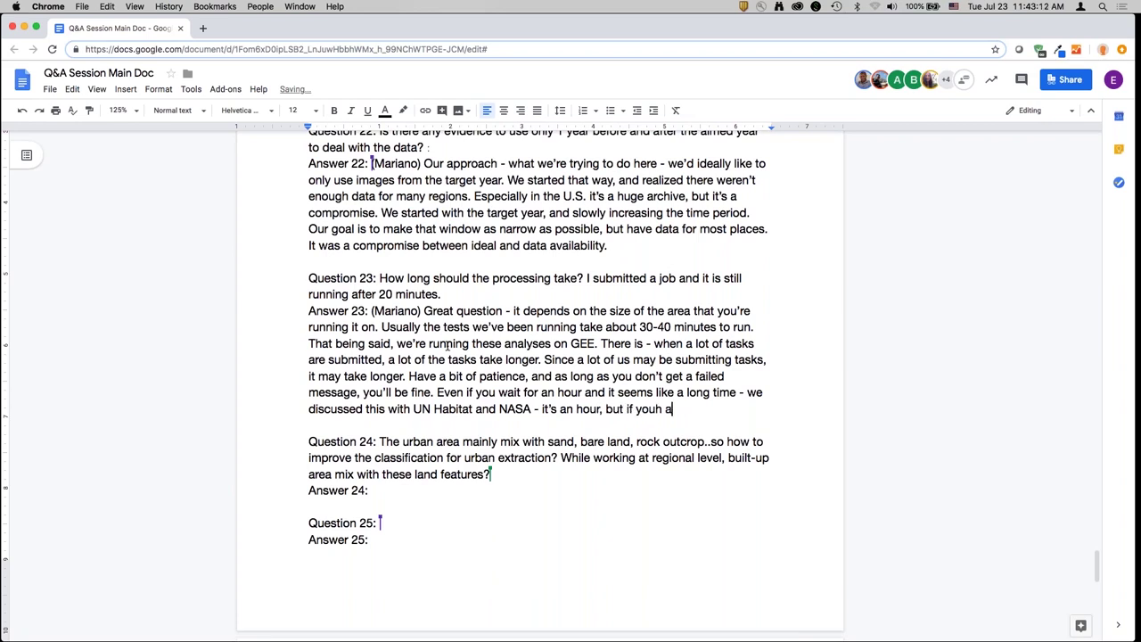
type("do analysis yourself, it wou")
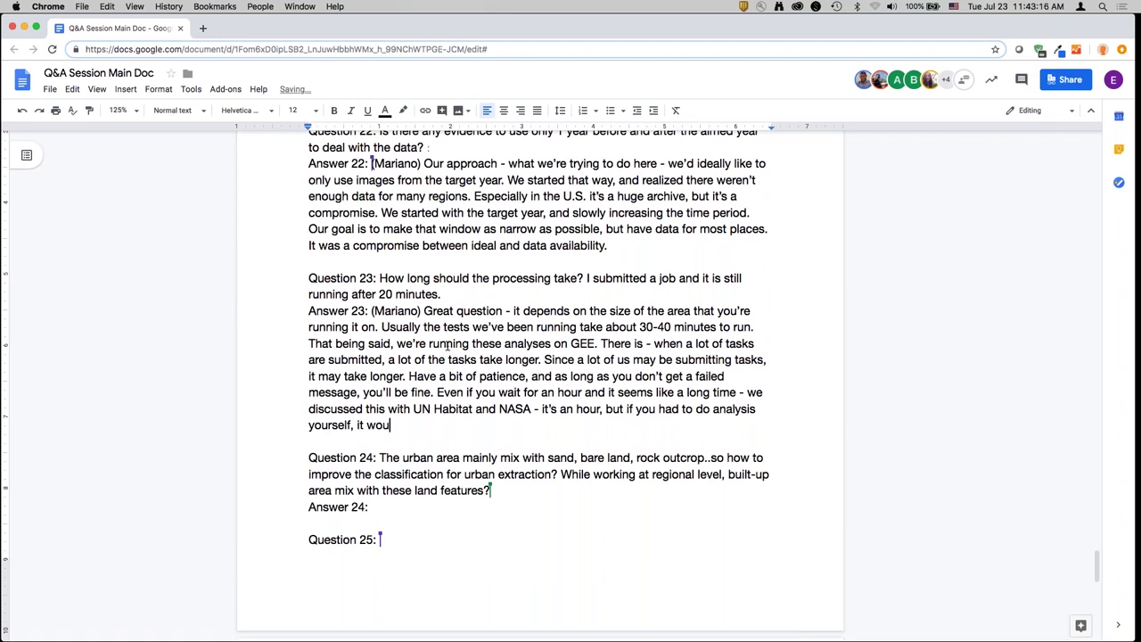
type("ld be weeks of work")
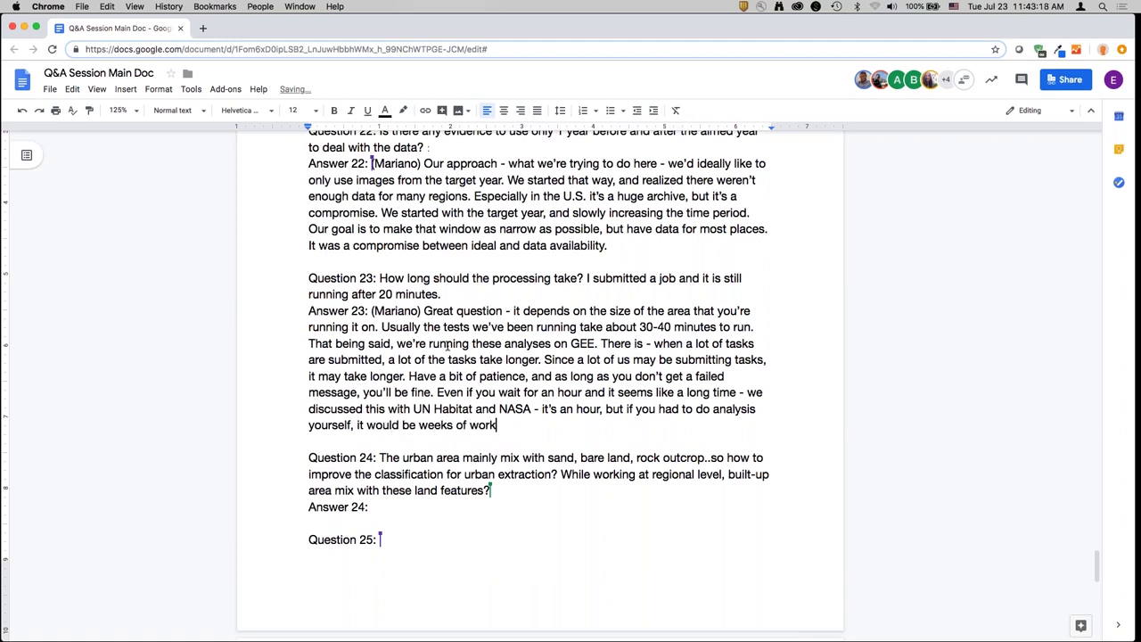
type(". So even if it takes a")
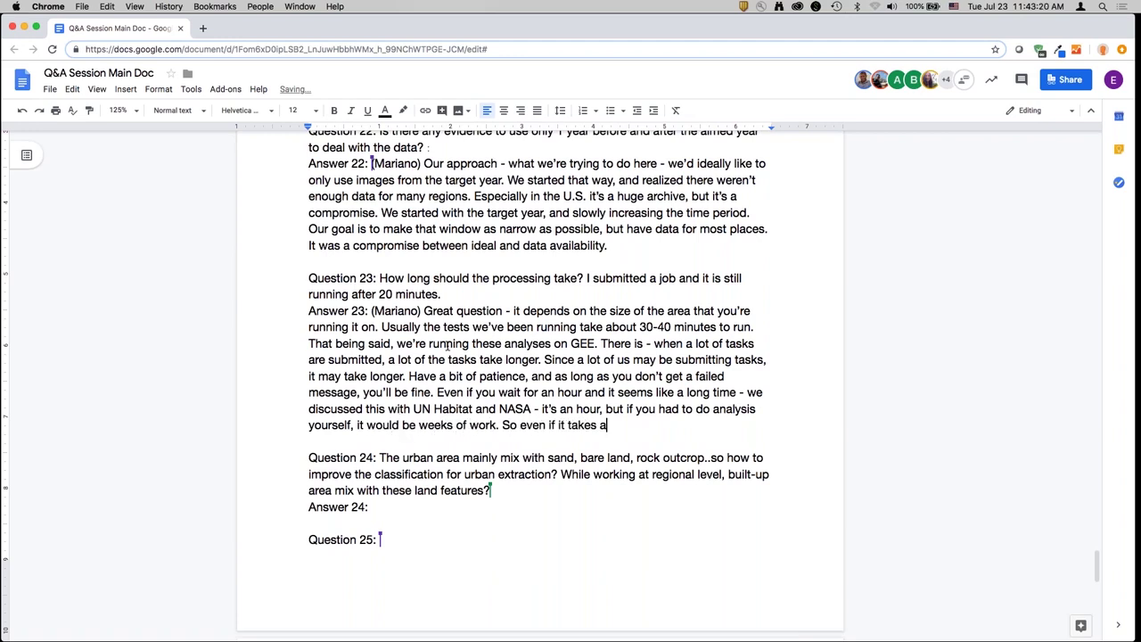
type(" little time, don't get ")
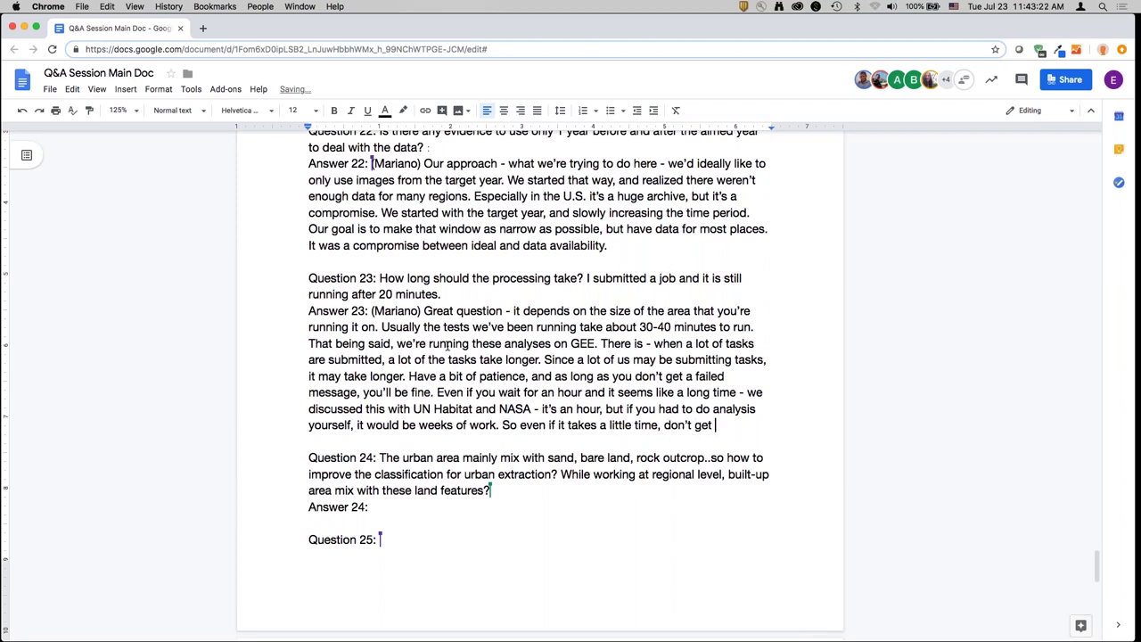
type("frustrated. Have a ")
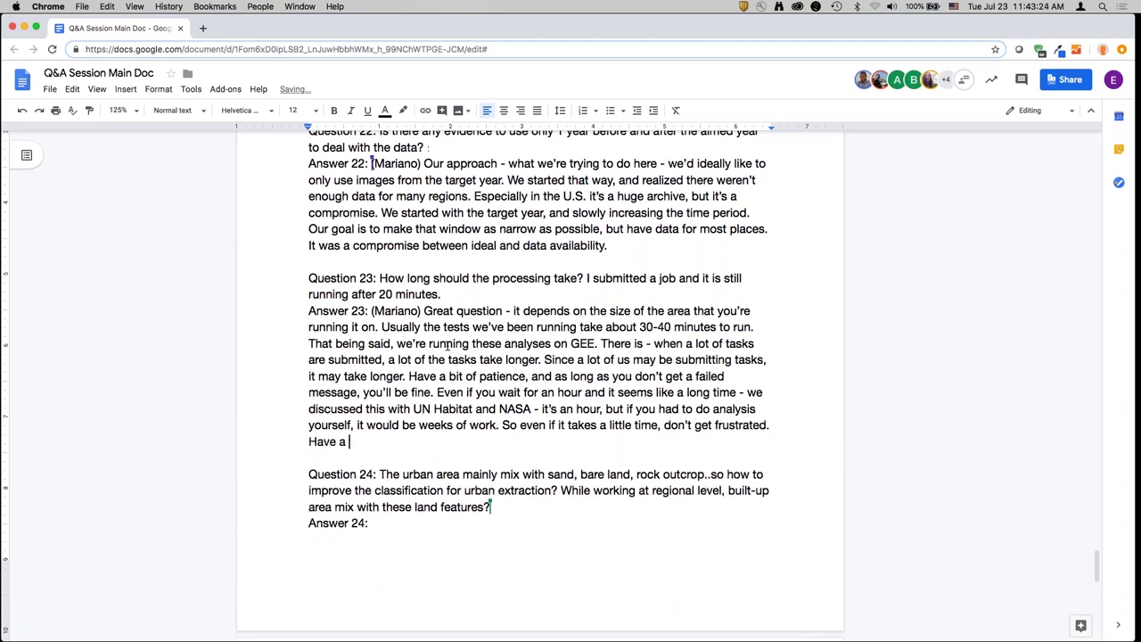
type("coffee break.")
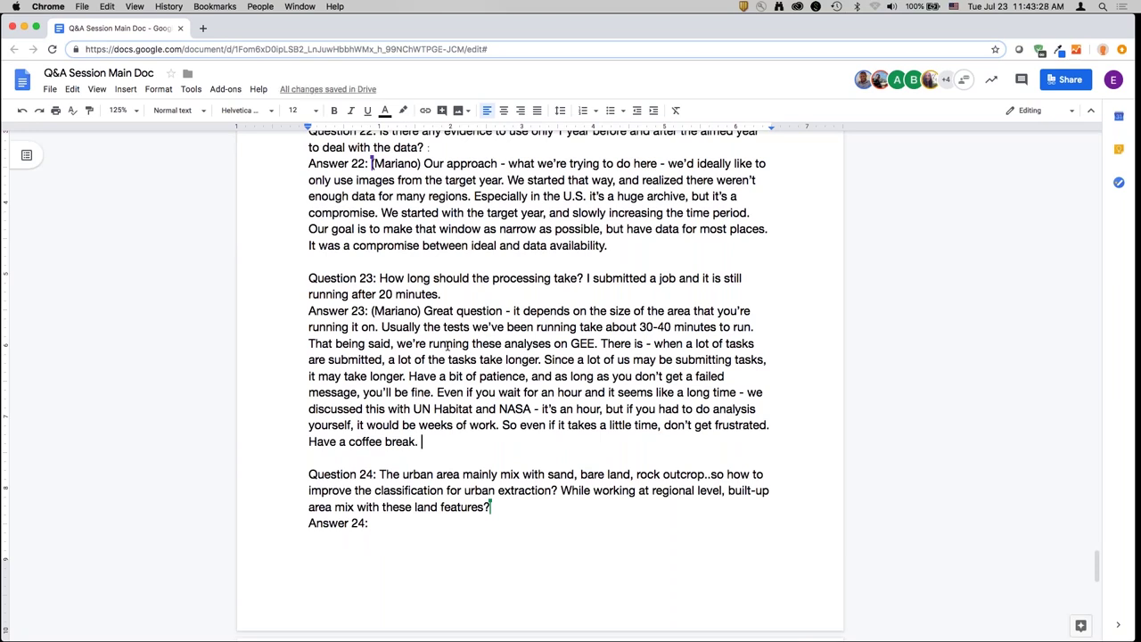
key("Return")
- Add a presenter's note: click refresh list in the downloads window, since it won't auto-refresh
type("(Monica")
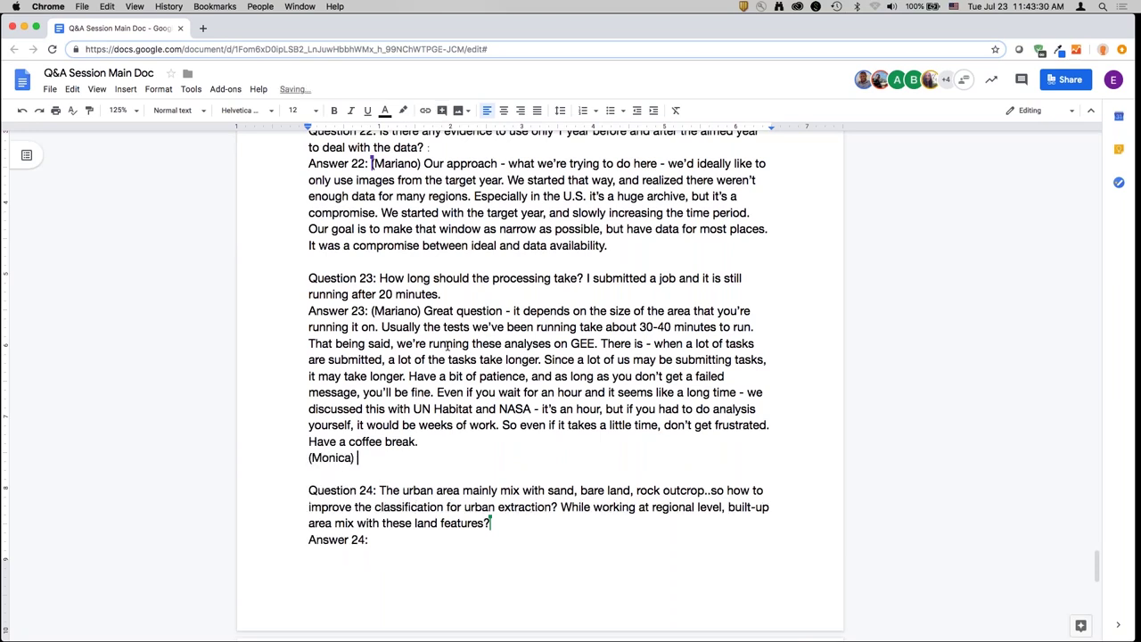
type(") I want to remind yo")
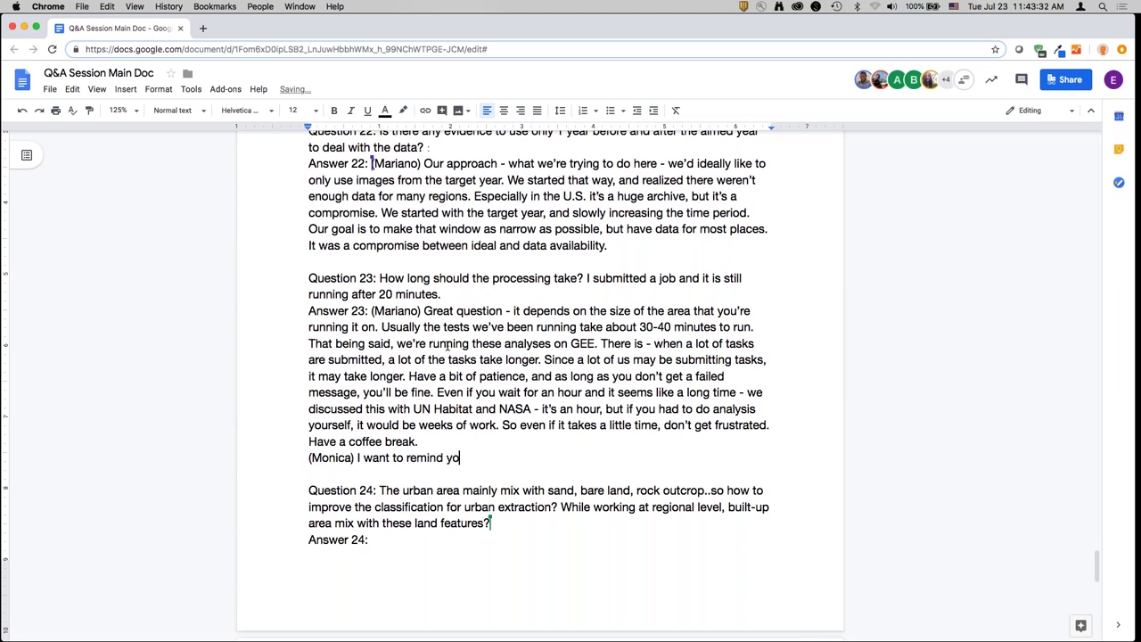
type("u that if you have tha")
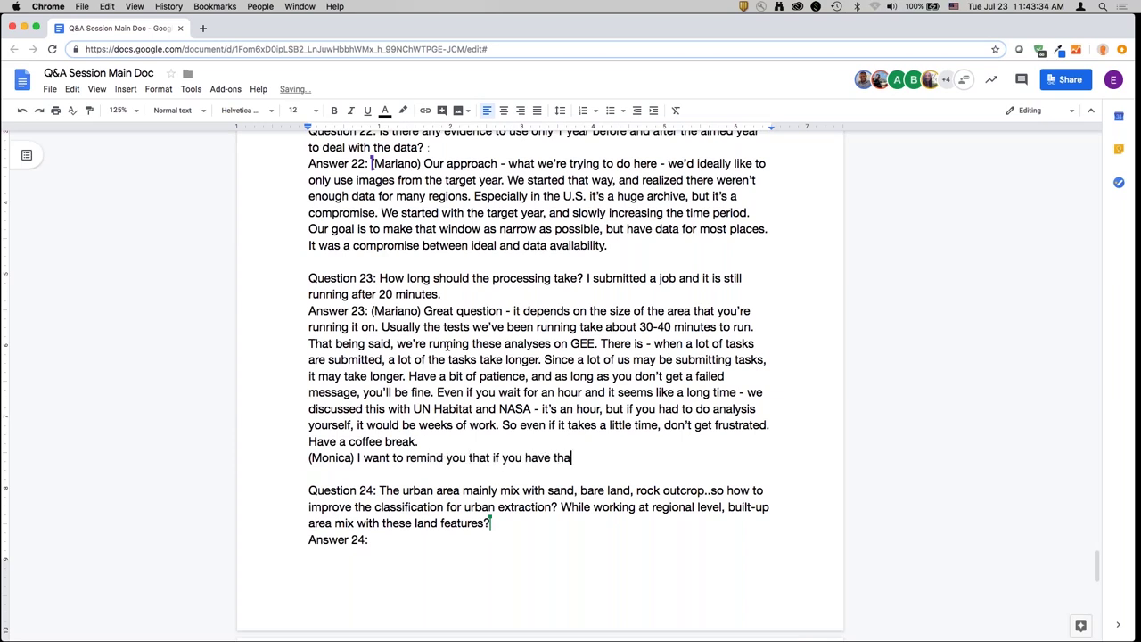
type("t download window open")
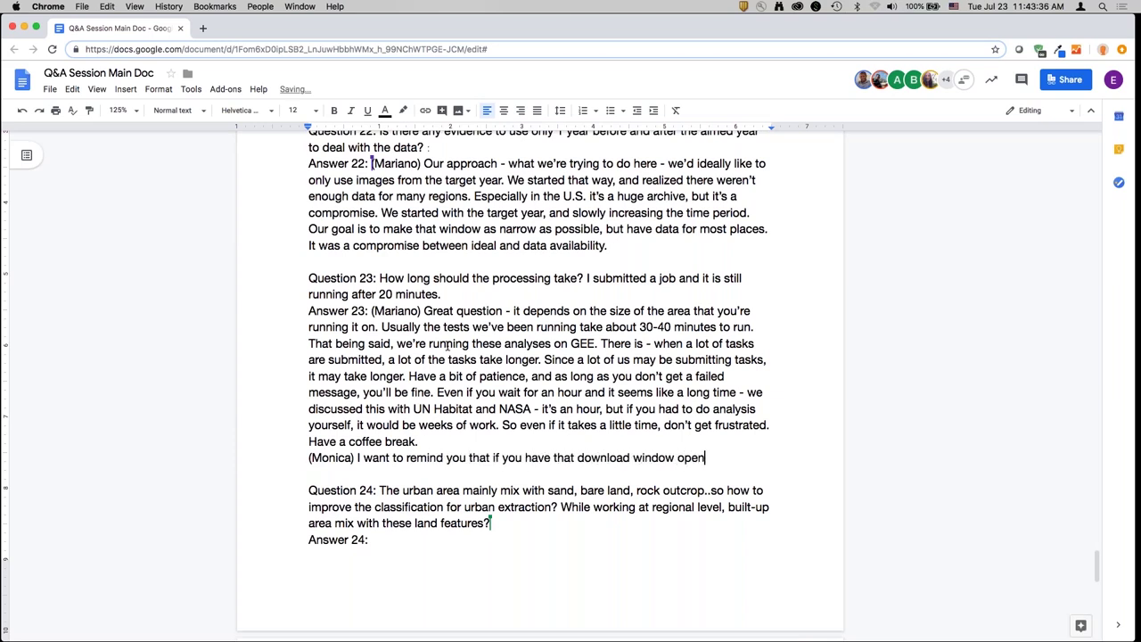
type(", it isn't going to ")
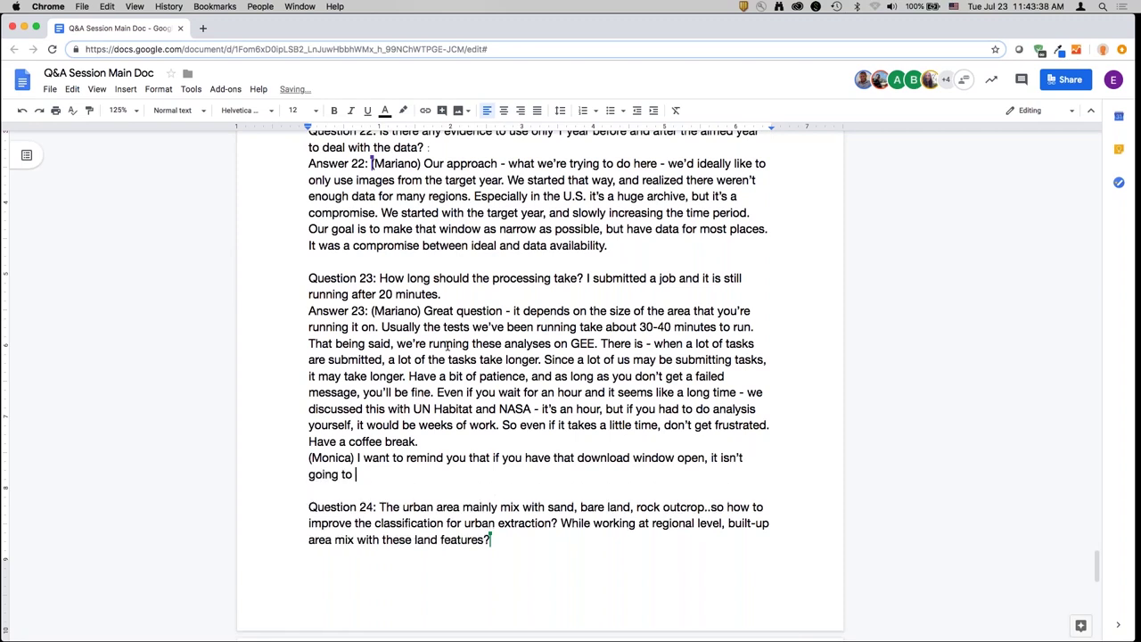
type("auto refresh with the results ")
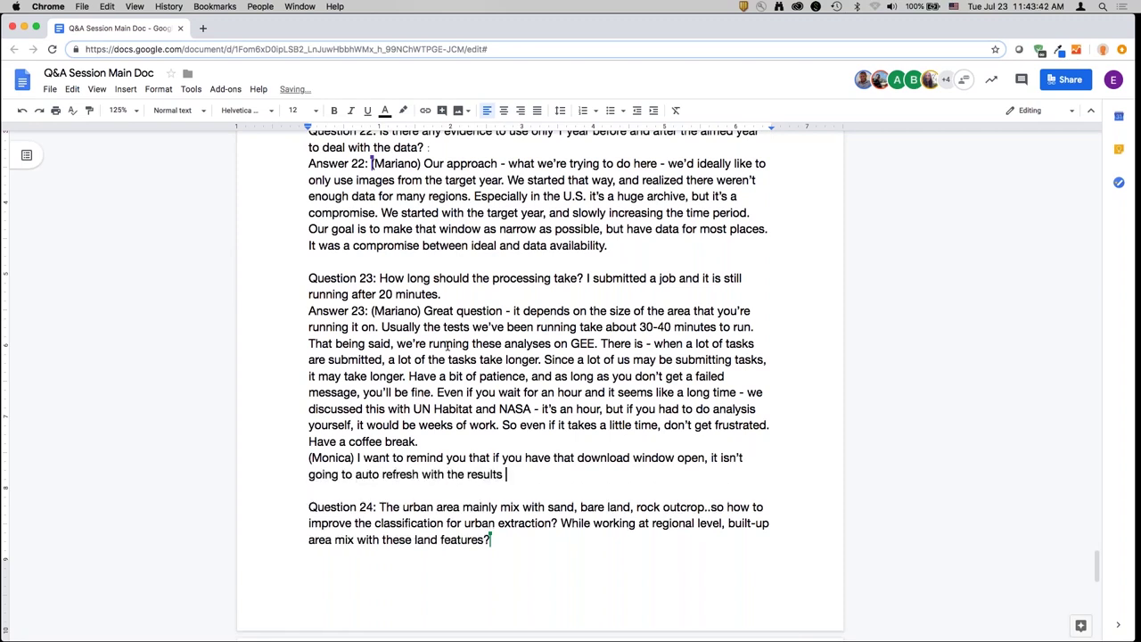
type("are done. So make sure ")
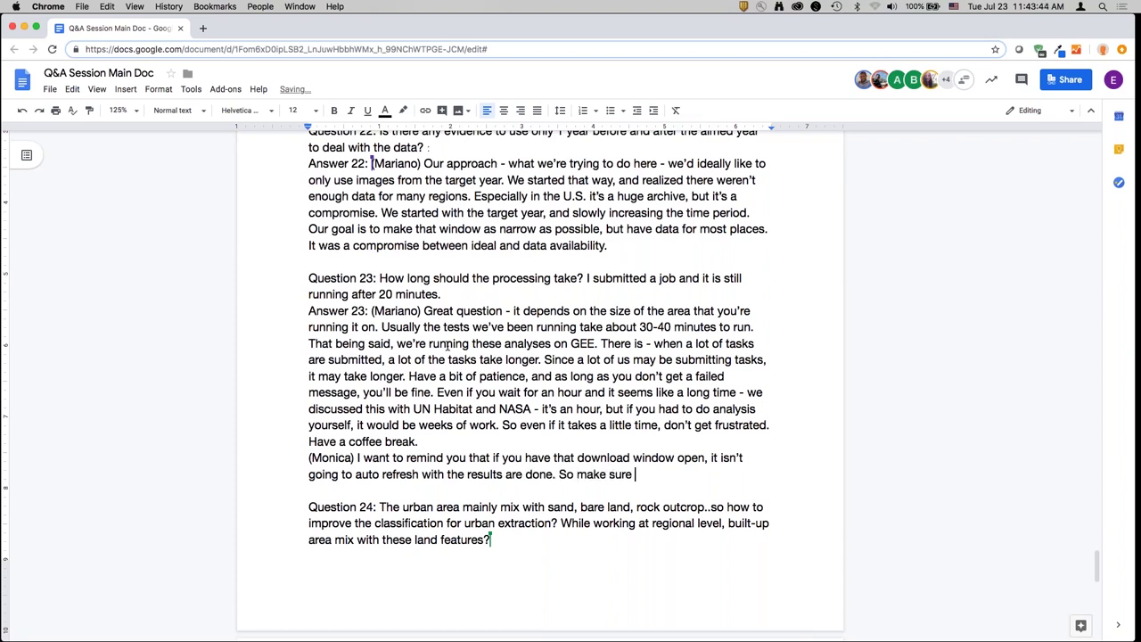
type("you click refres")
key("BackSpace")
key("BackSpace")
type("esh list in")
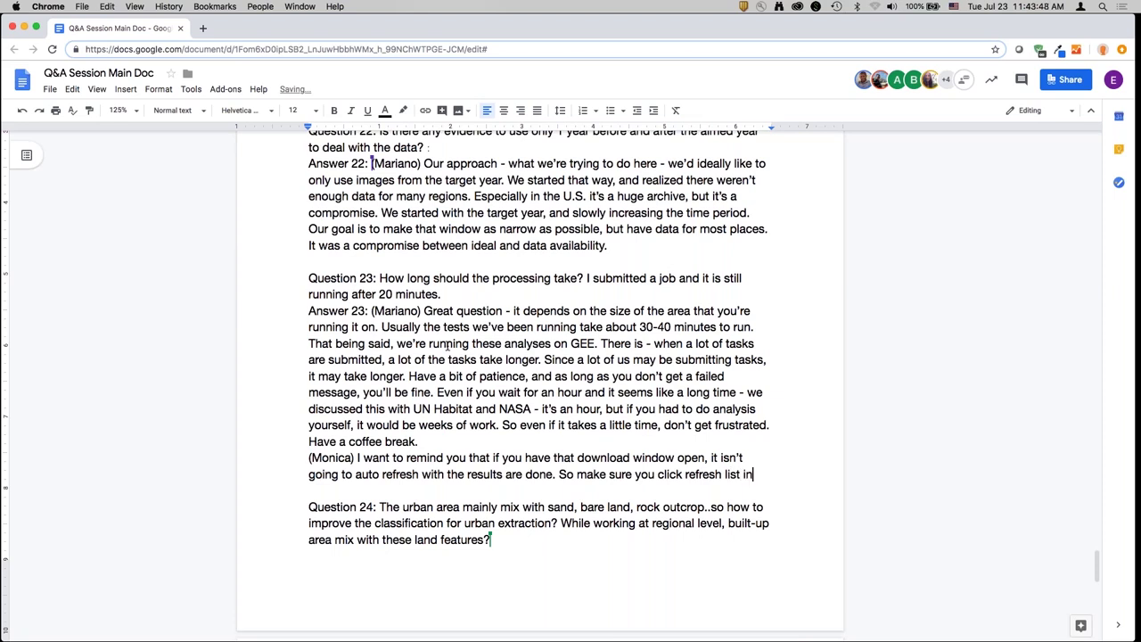
type(" the downloads window -")
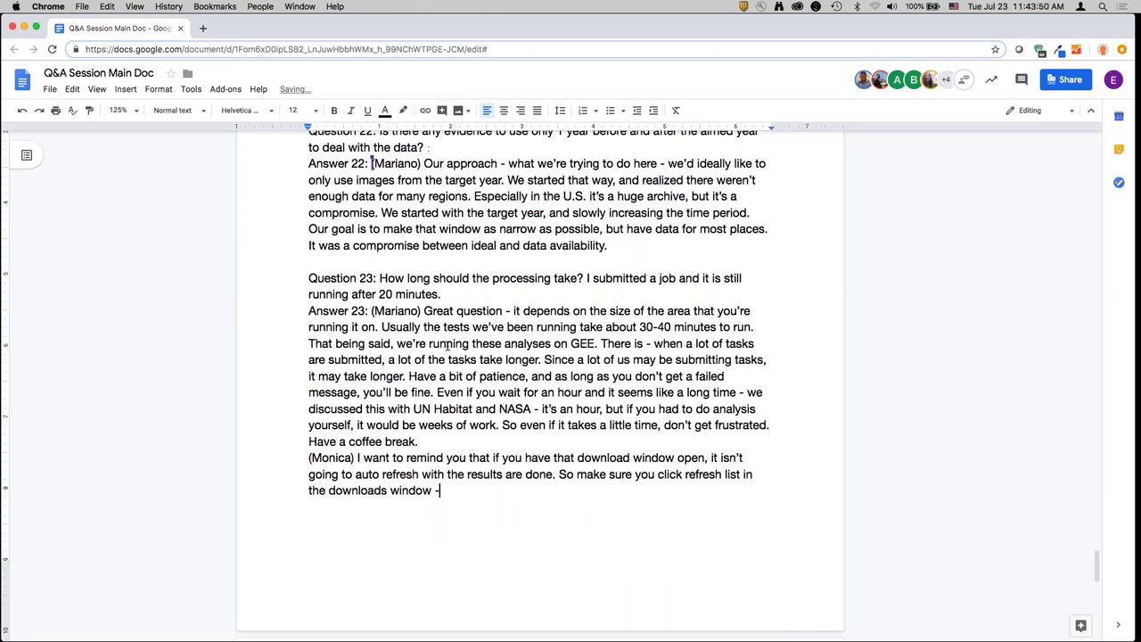
type(" so it may be don")
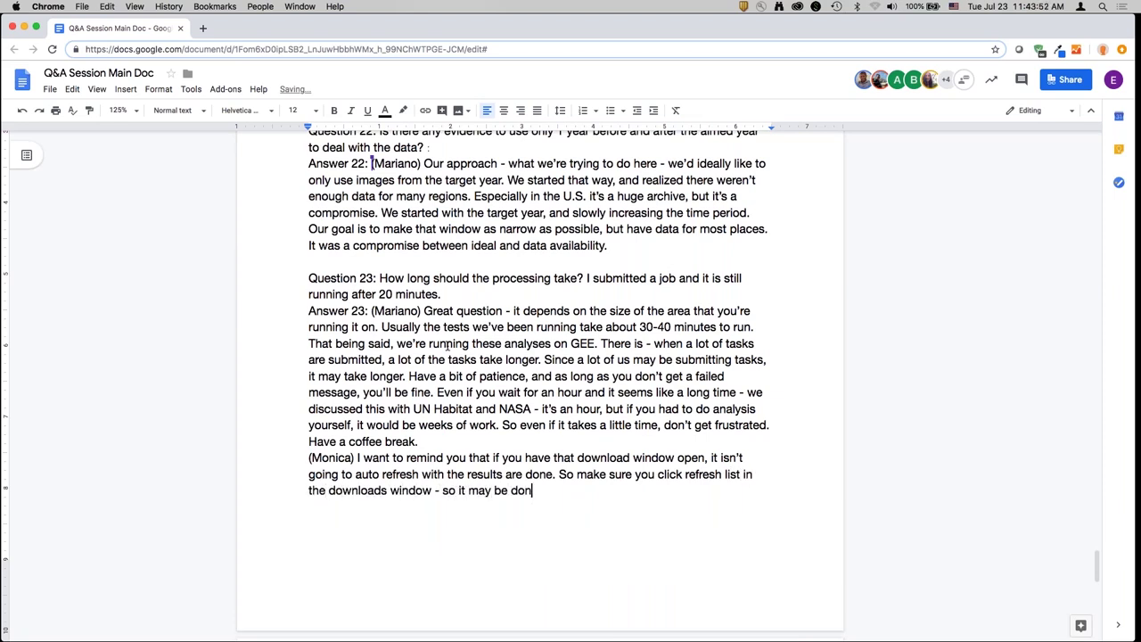
type("e everythtime so you get the latest.")
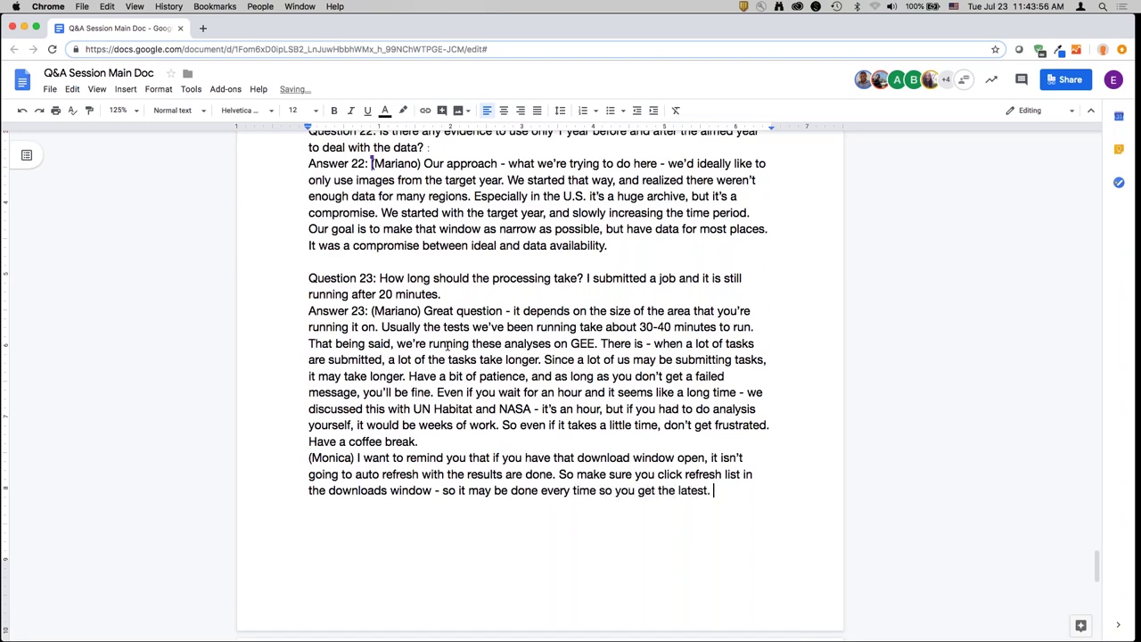
- Begin Answer 24, asking for an email with the run location and parameters for a better response
scroll(446, 347, "down", 10)
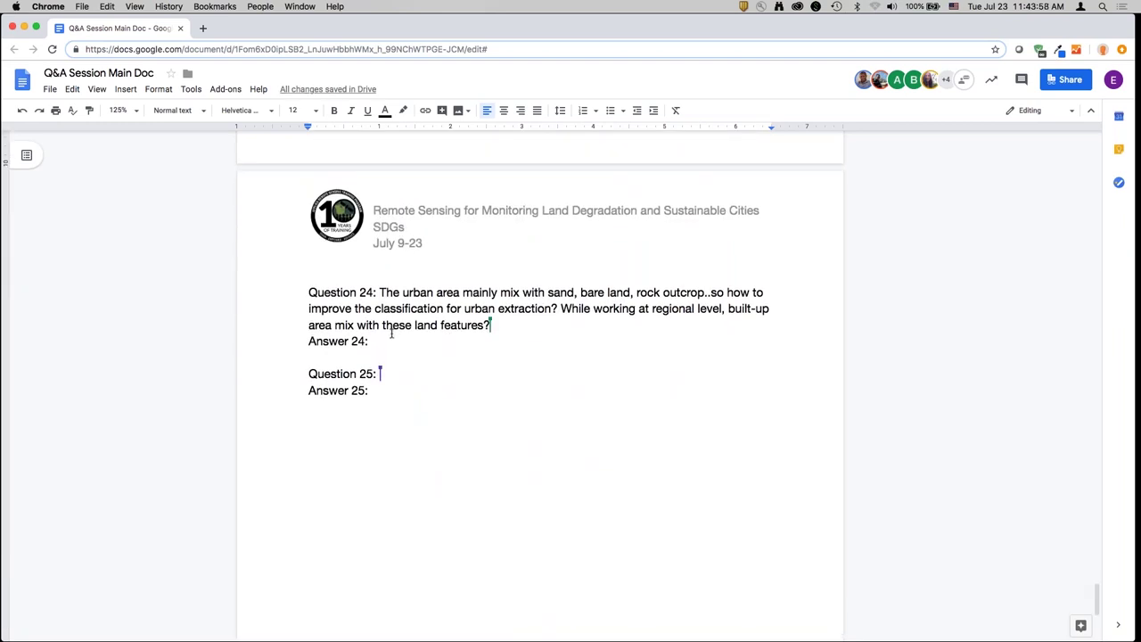
scroll(391, 333, "down", 2)
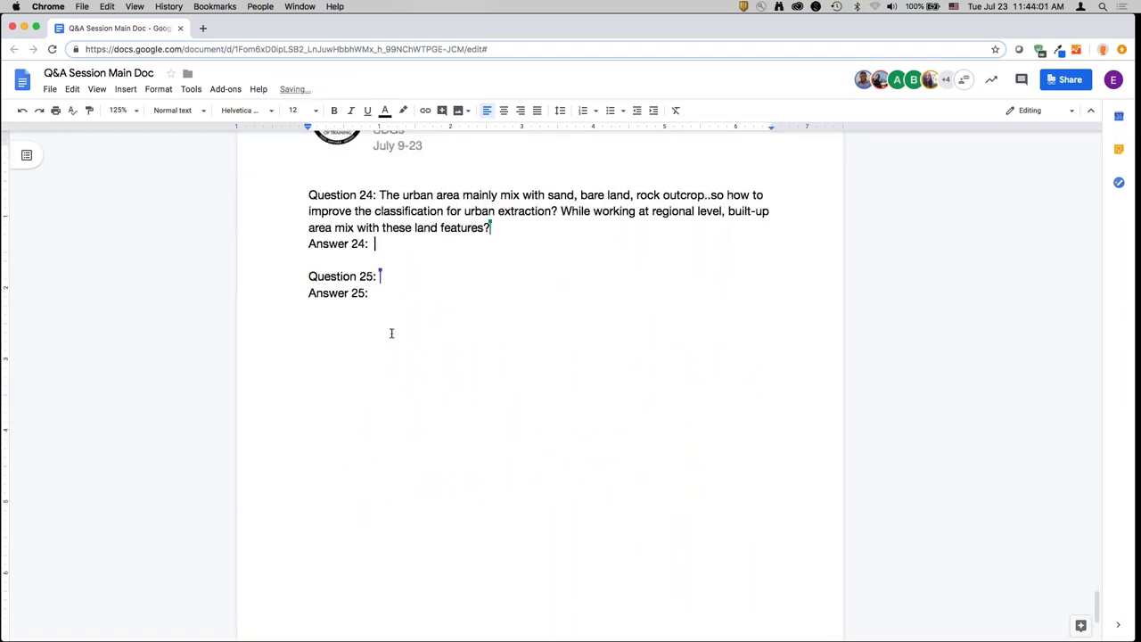
type("(Mariano)")
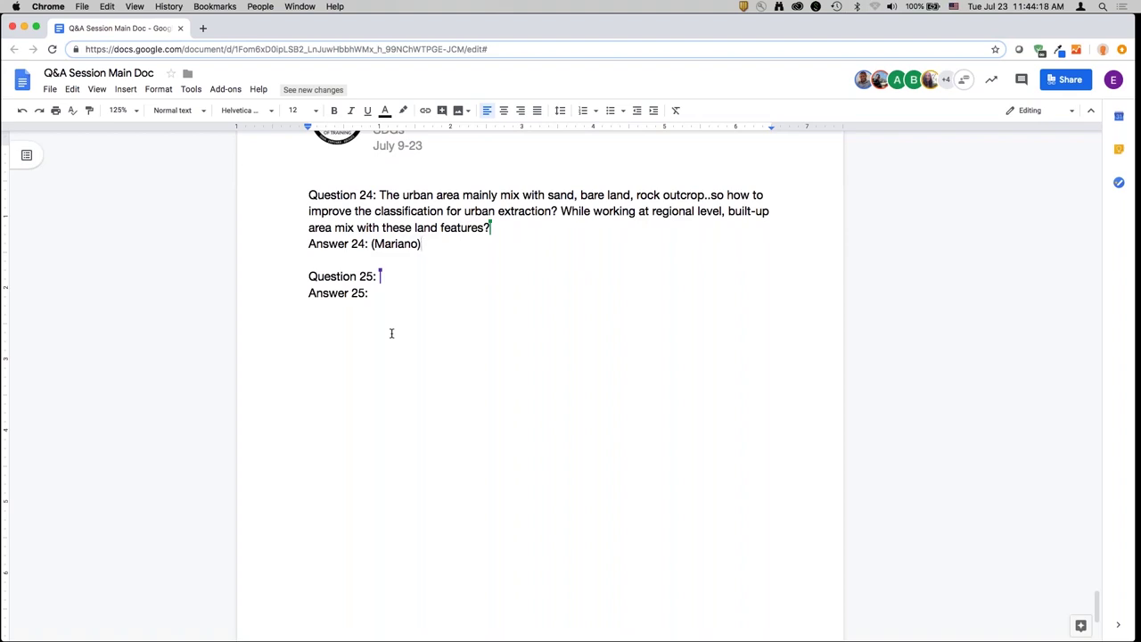
type("A")
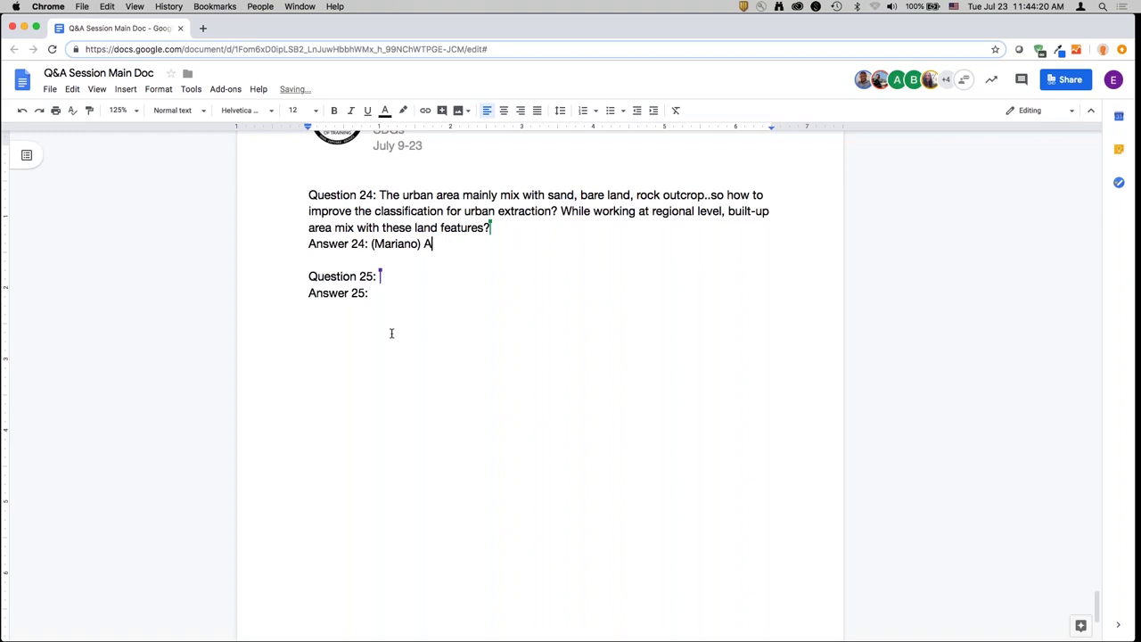
type("re you - if you could send a")
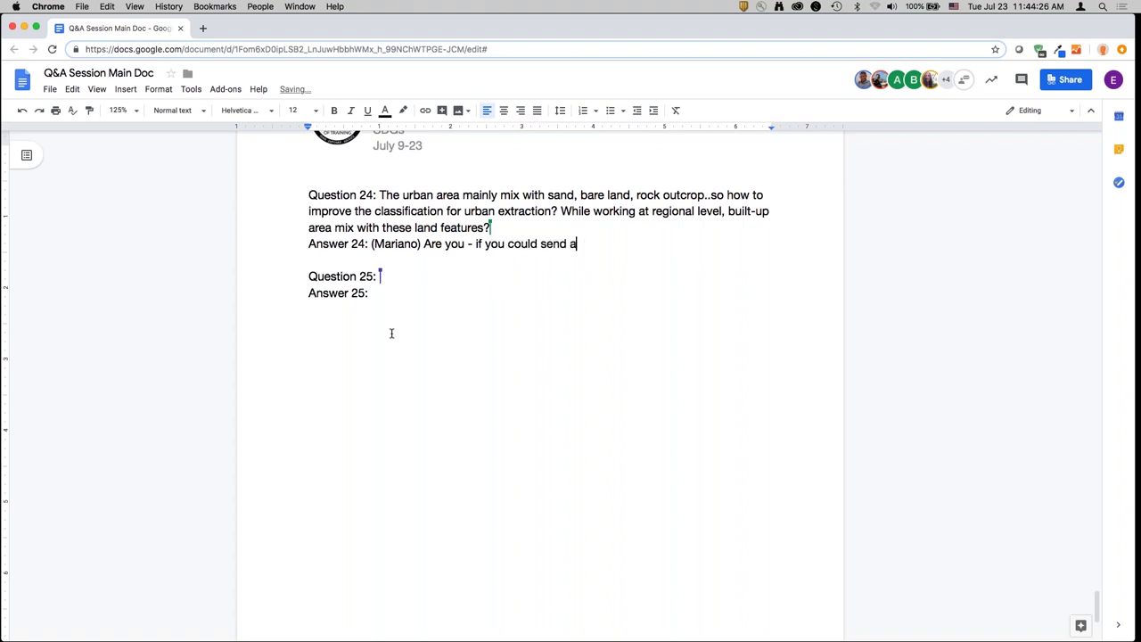
type("us an email where you")
type("'re running it and ap")
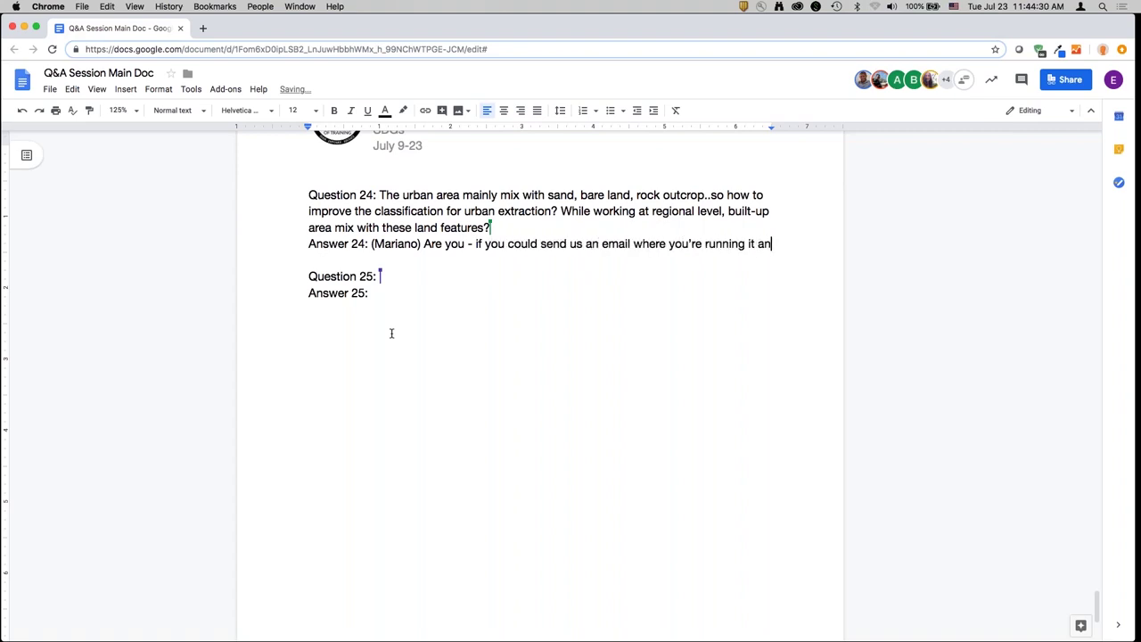
key("BackSpace")
key("BackSpace")
type("parameters ,")
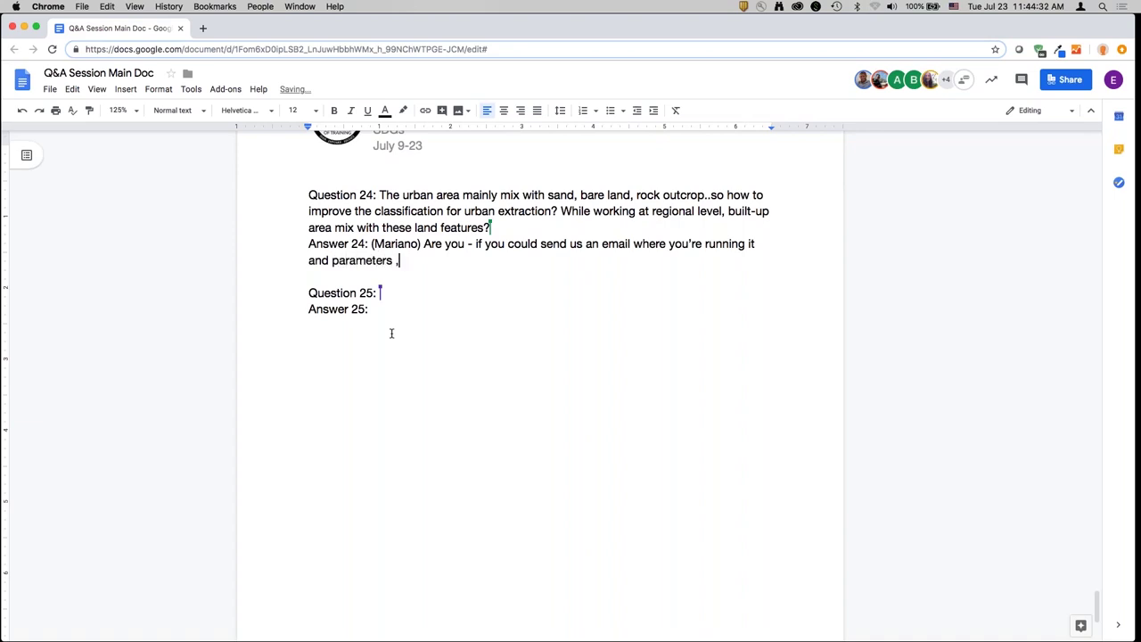
key("BackSpace")
key("BackSpace")
type(", we can provide a")
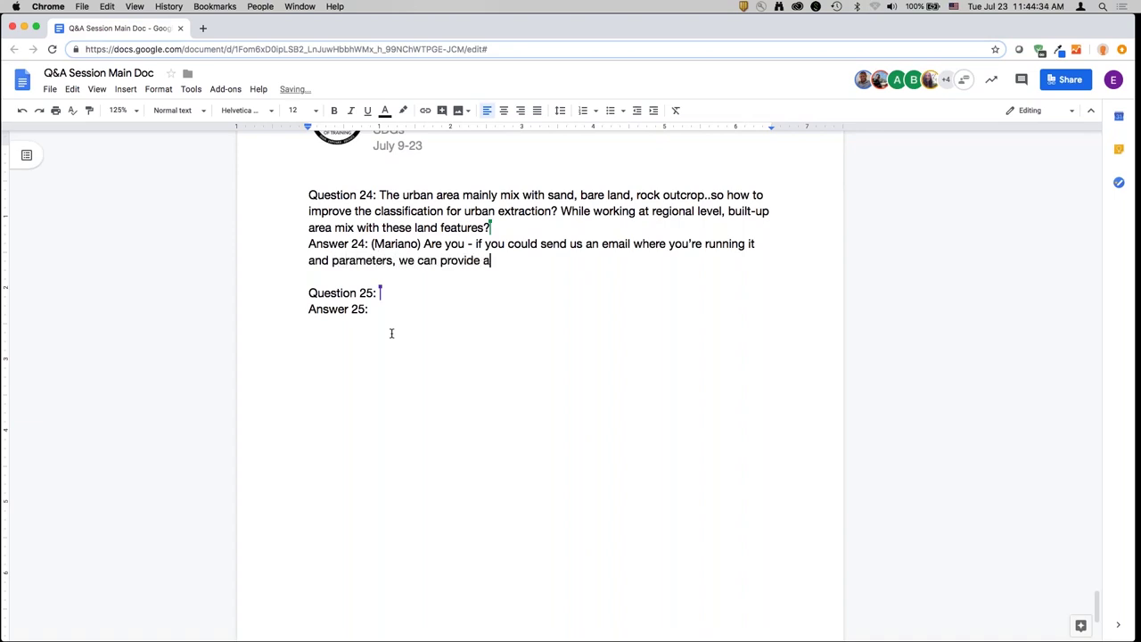
type(" more useful response. ")
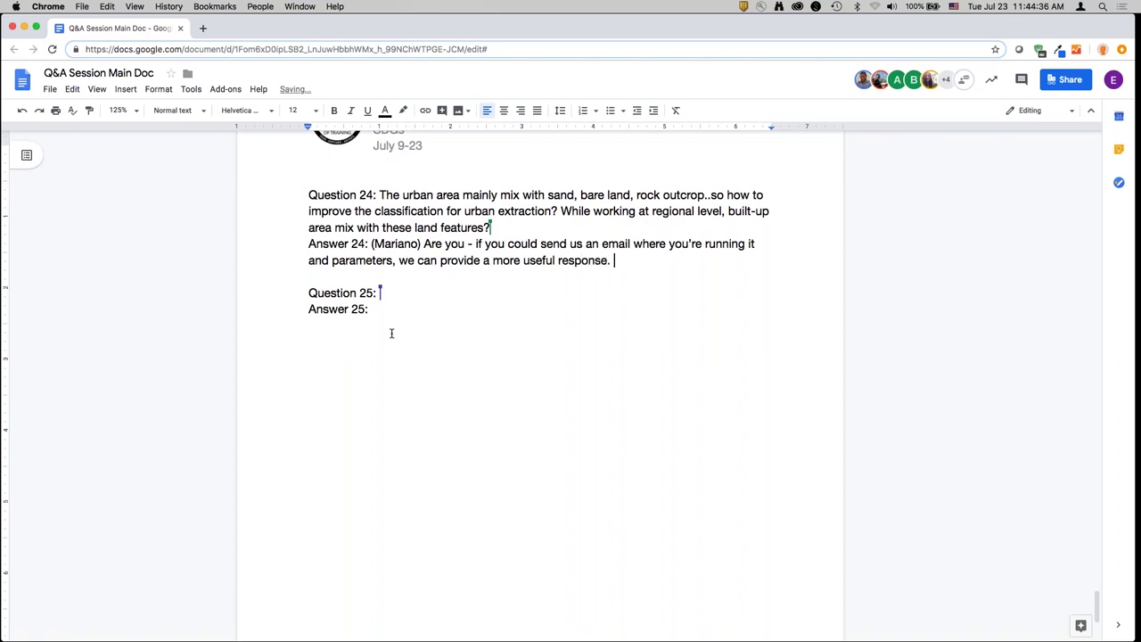
type("There are some area")
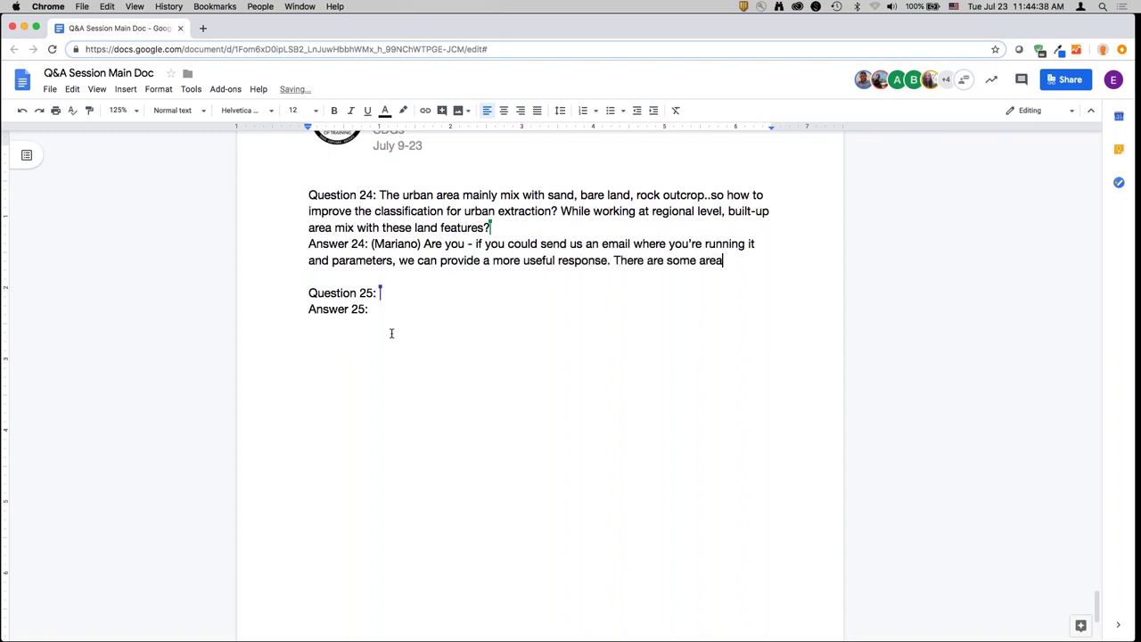
type("s where these mix")
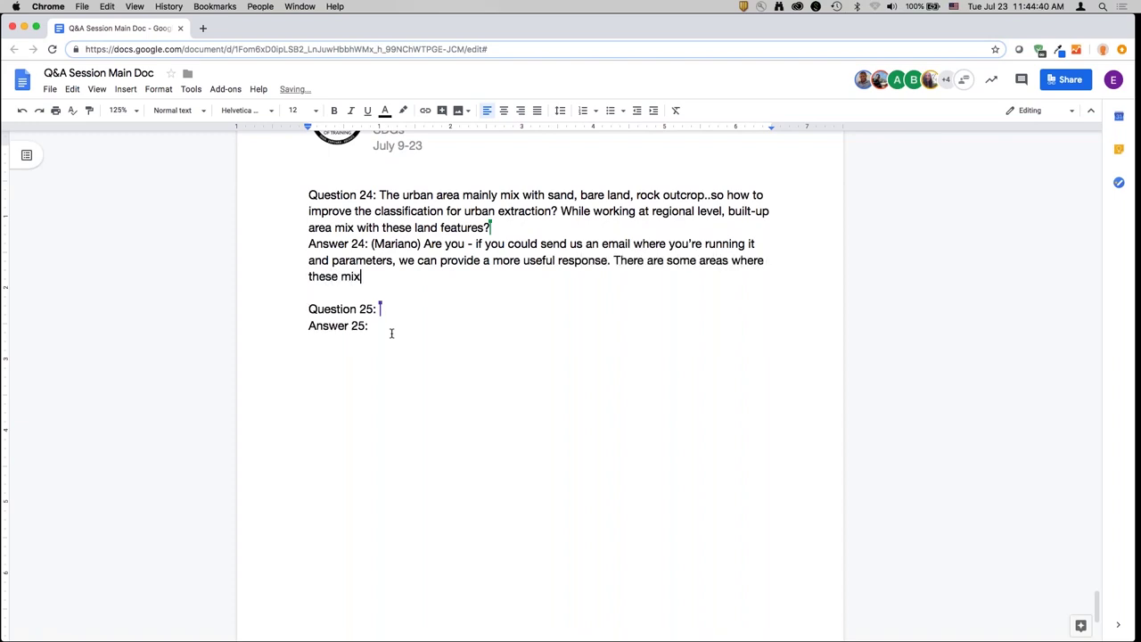
type("ups happen. But")
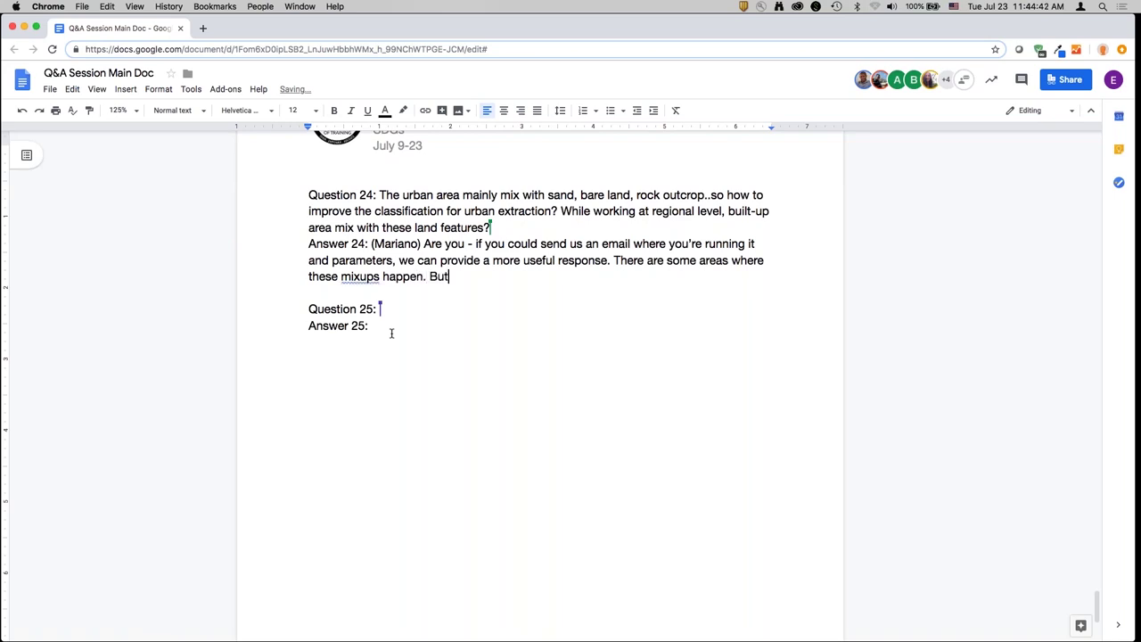
- Add to Answer 24: clean up problem areas in GIS software like QGIS; share the tested area
type("f the areas it's not. If you fi")
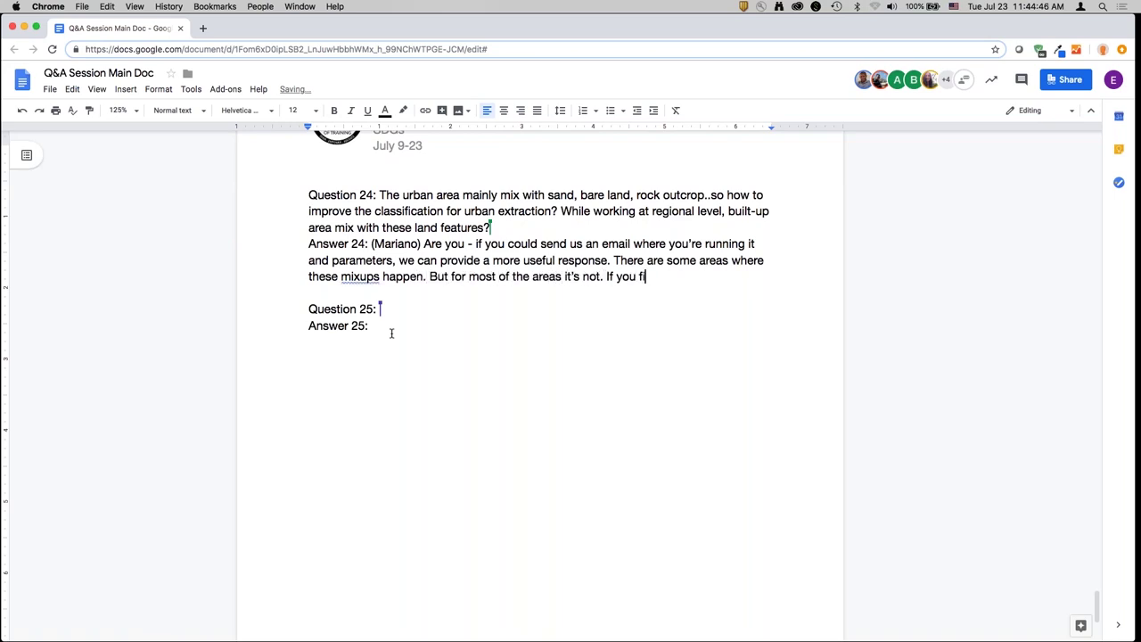
type("nd an area where this is ")
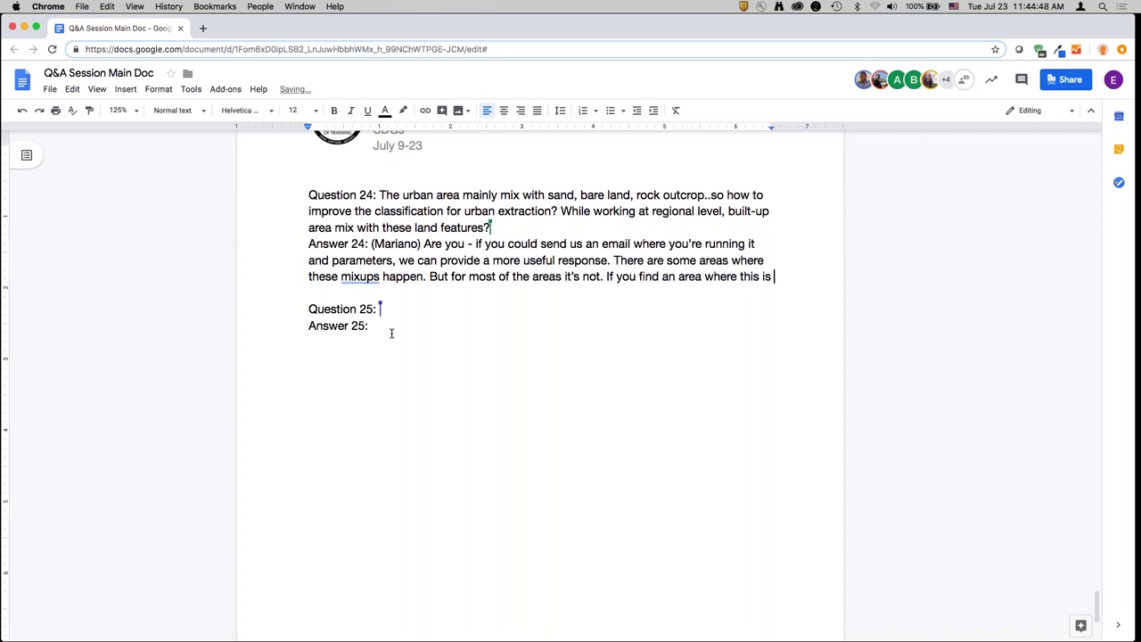
type("happening, but you t")
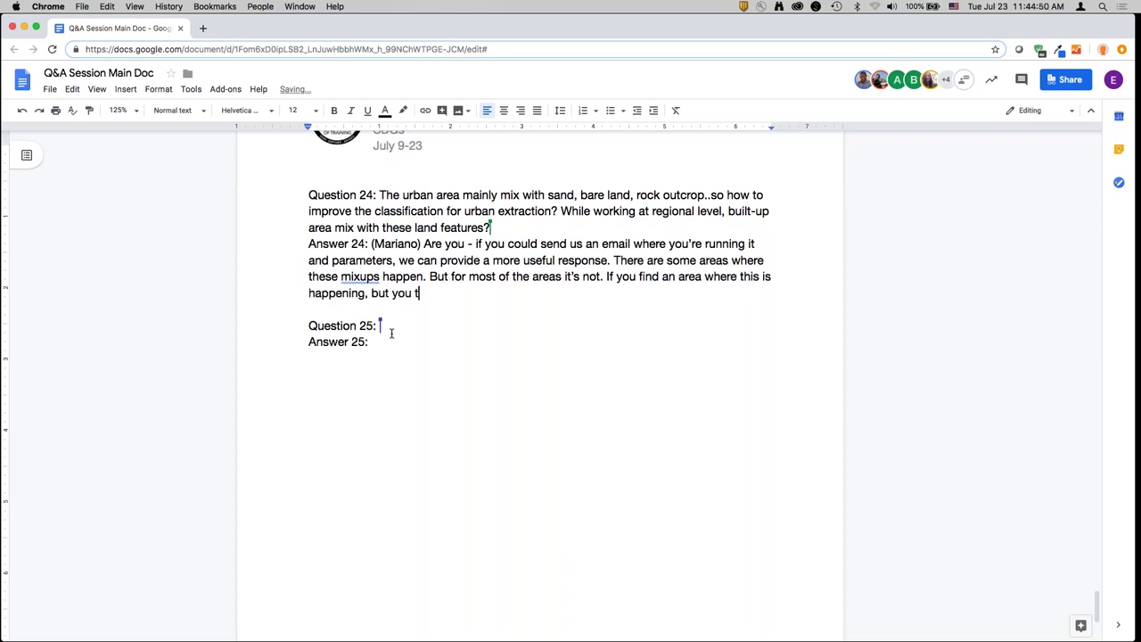
type("hink the overall dataset")
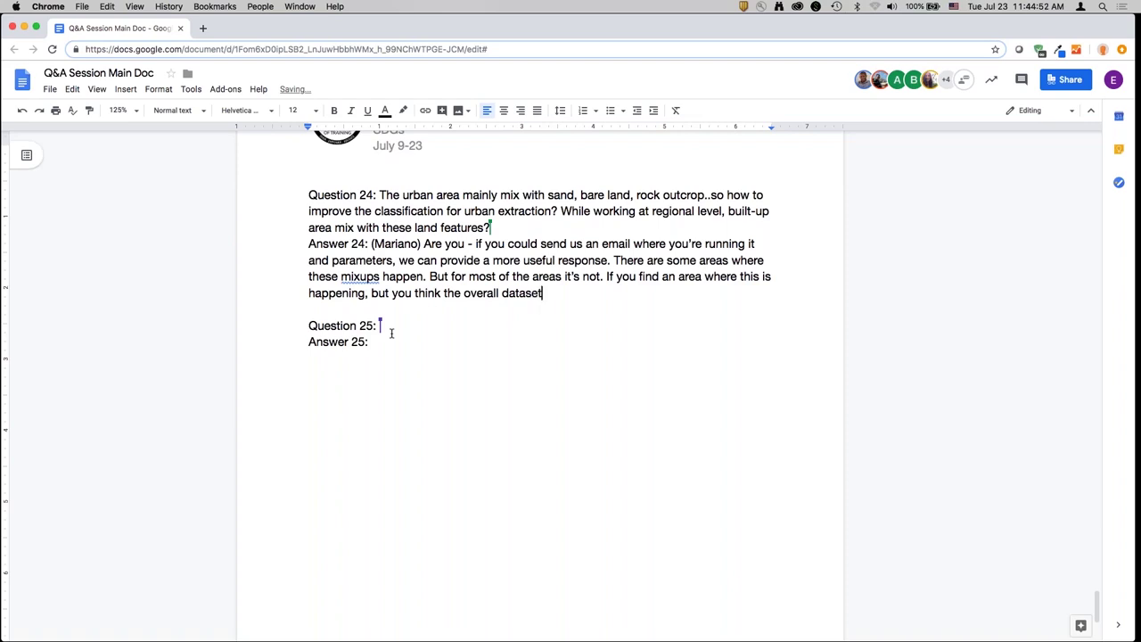
type(" is providing insights, ")
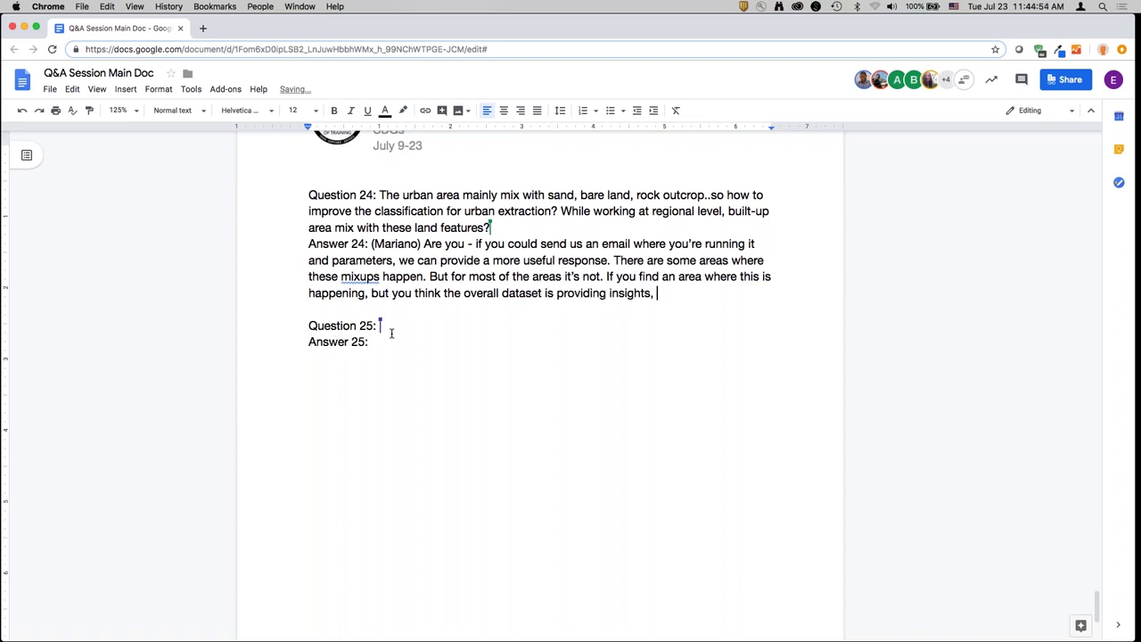
type("you can download the re")
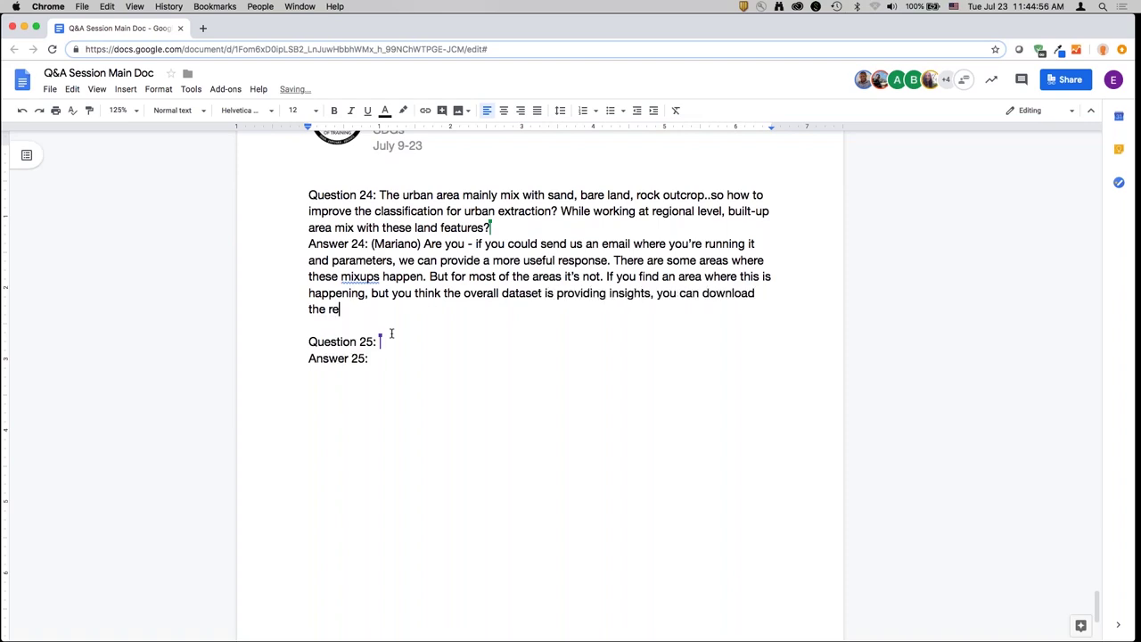
type("sults and do some clean")
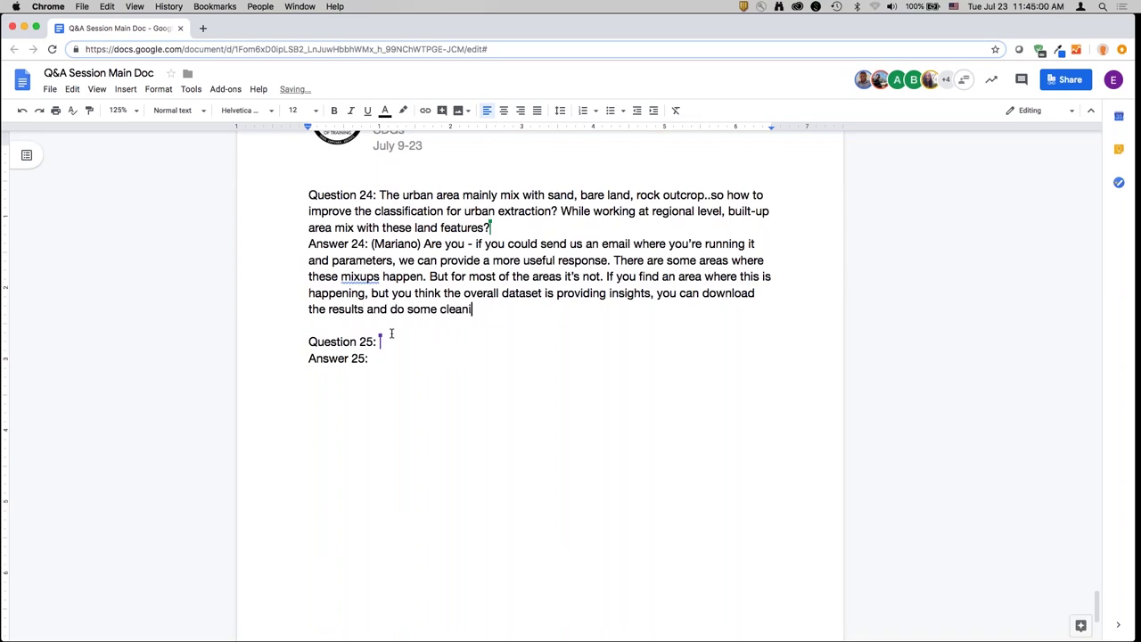
type("ing up in the GIS soft")
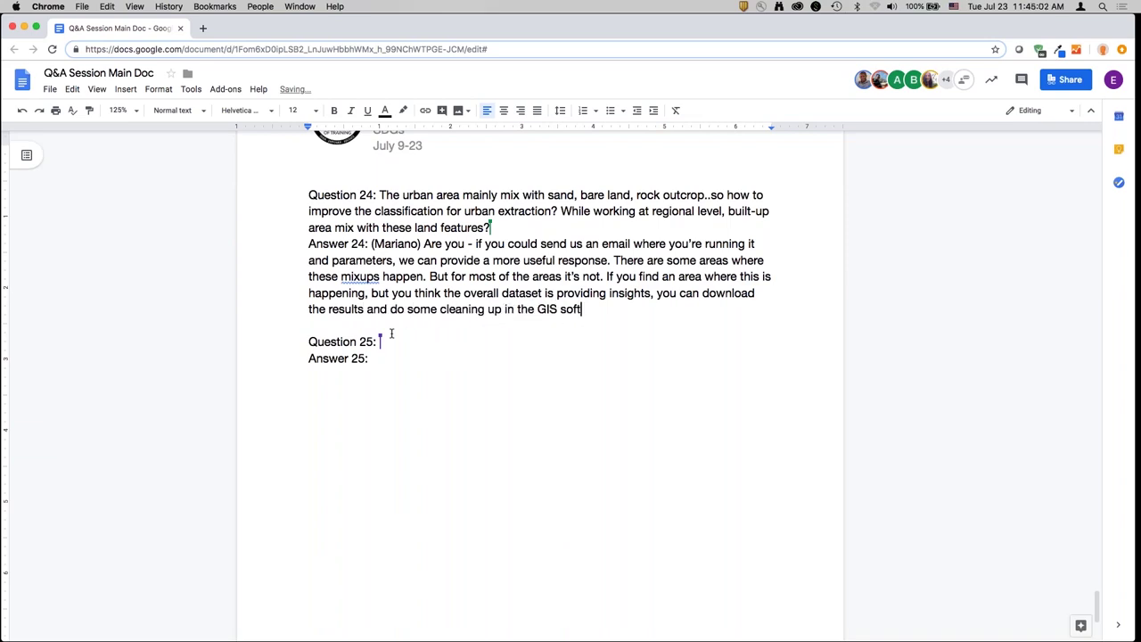
type("ware. (QGIS)")
key("BackSpace")
key("BackSpace")
key("BackSpace")
key("BackSpace")
key("BackSpace")
type("Like QGIS) ")
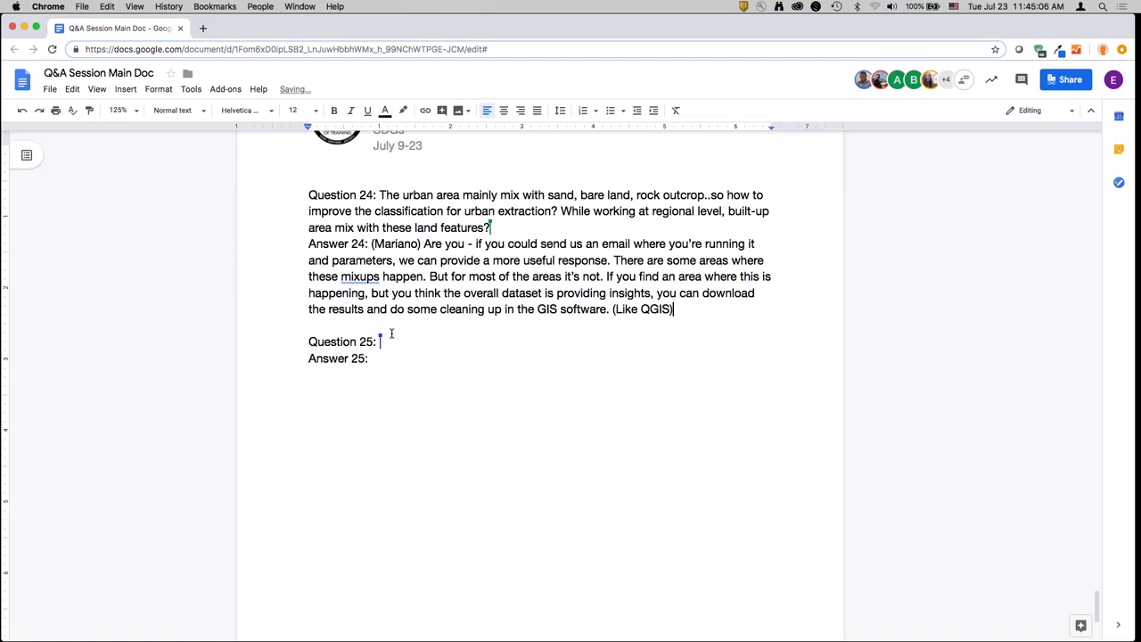
type("It would be useful to know the area")
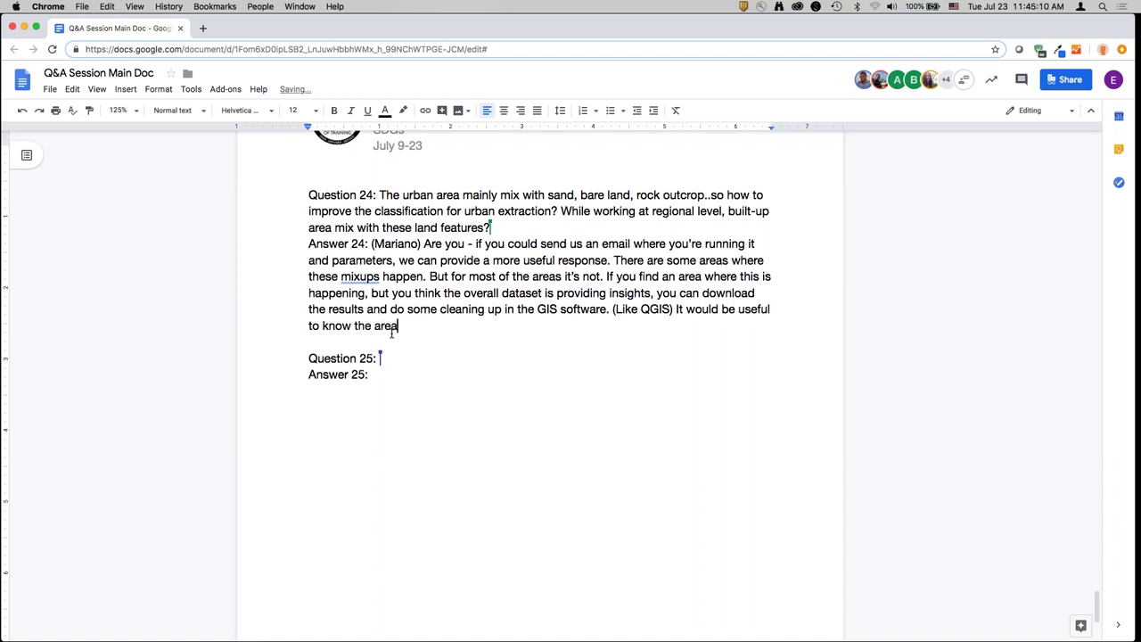
type(" you're testing, so we can ")
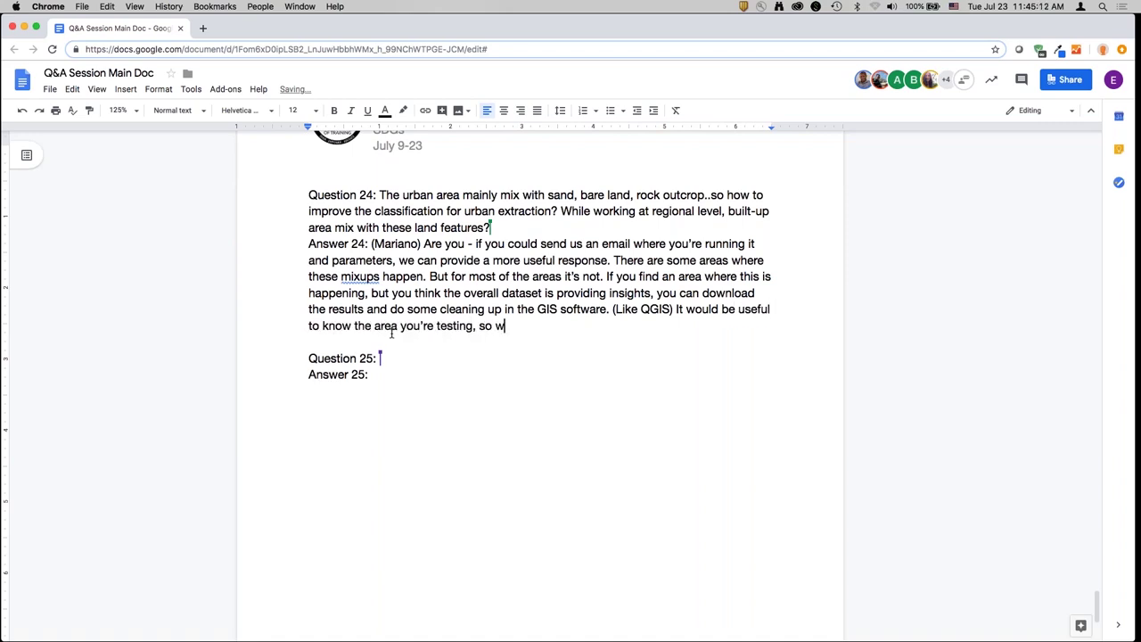
type("give you a more")
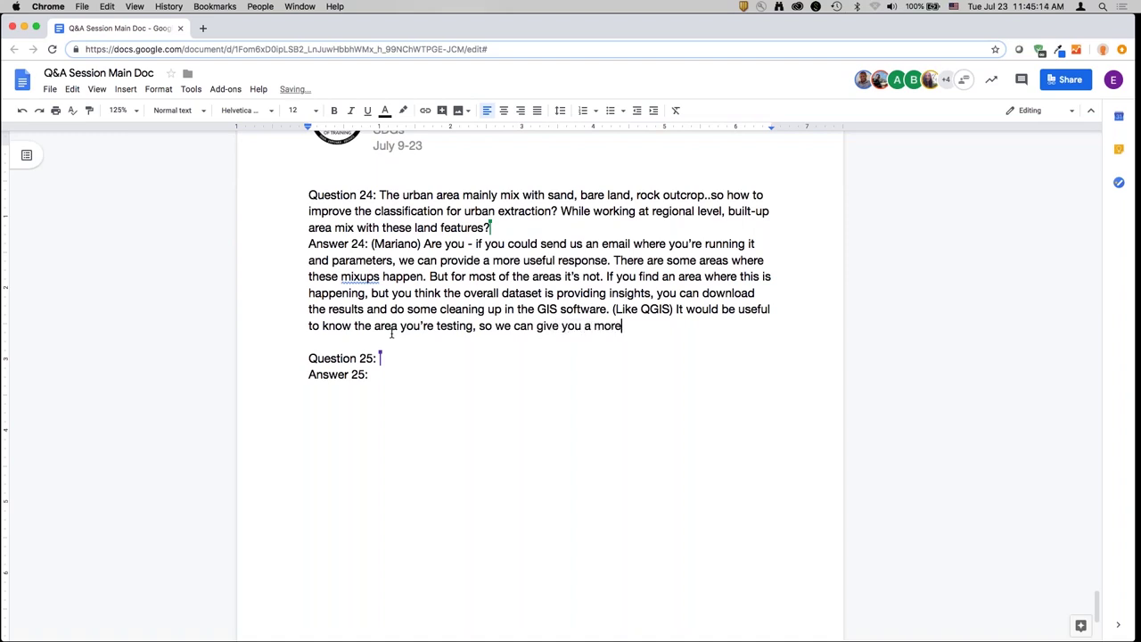
type(" informed response.")
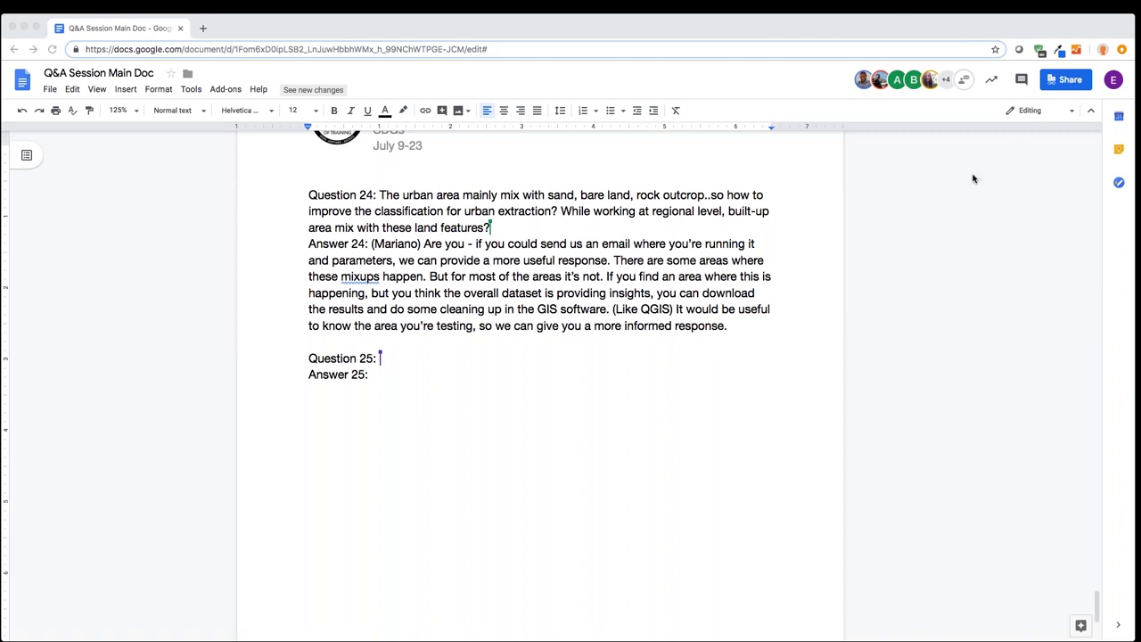
- Browse the Trends.Earth documentation home page, then return to the Q&A Session Main Doc
key("super+Up")
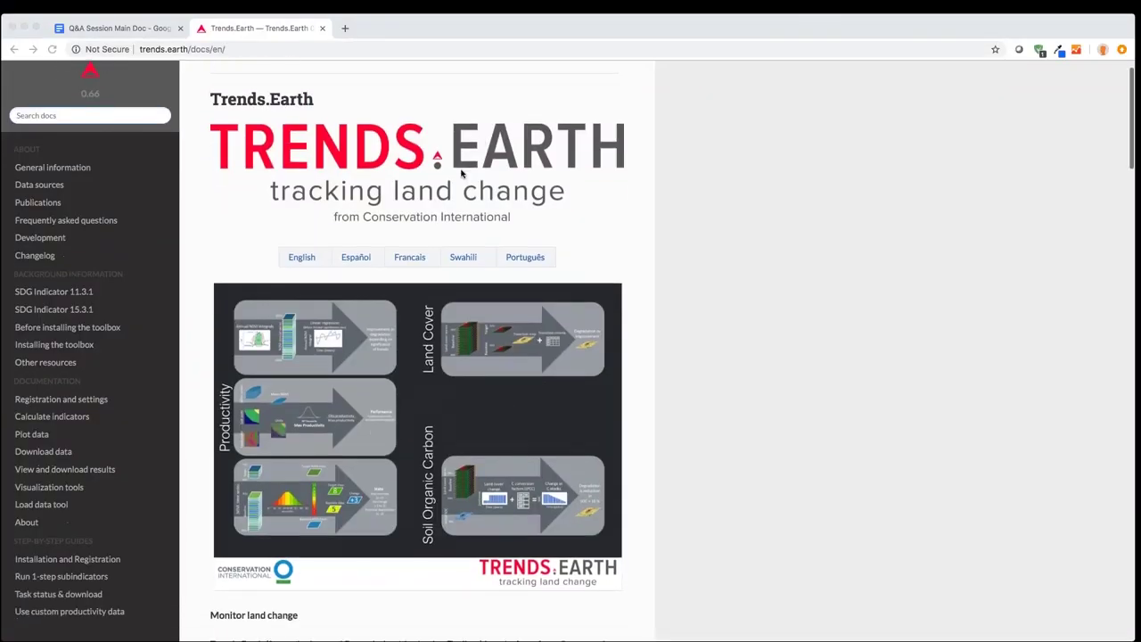
scroll(462, 174, "down", 5)
scroll(462, 174, "down", 5)
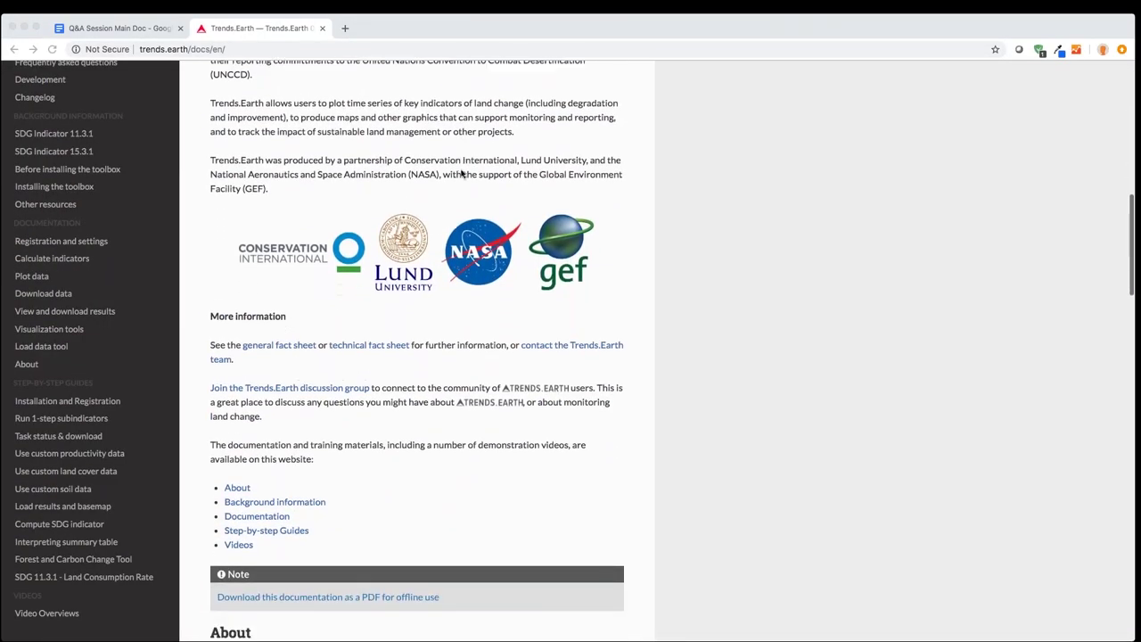
scroll(462, 174, "down", 1)
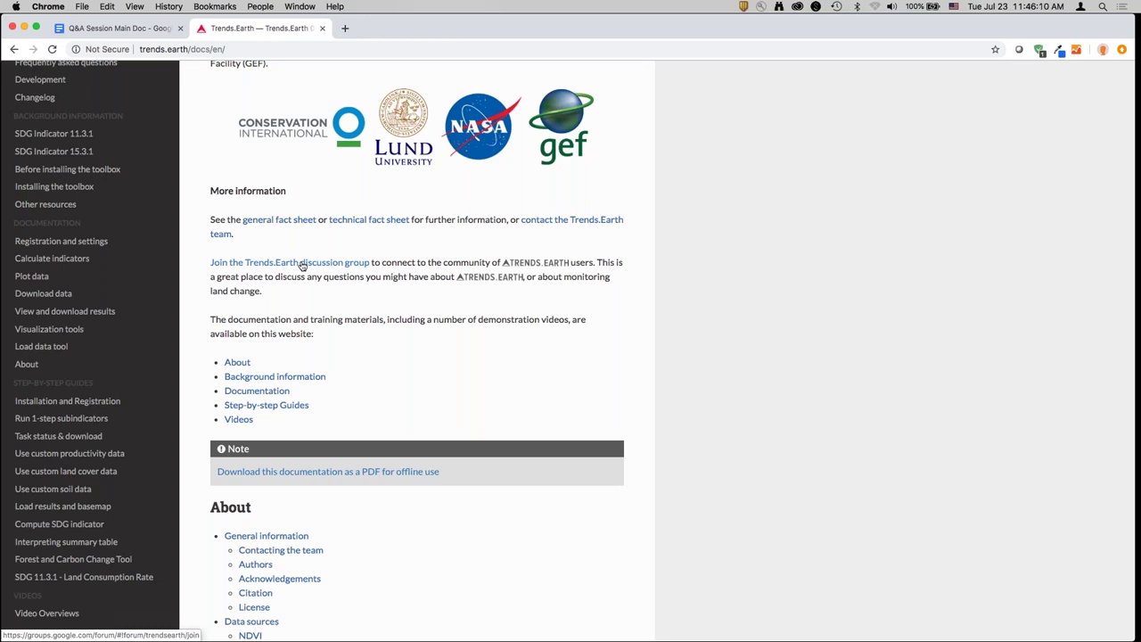
left_click(116, 28)
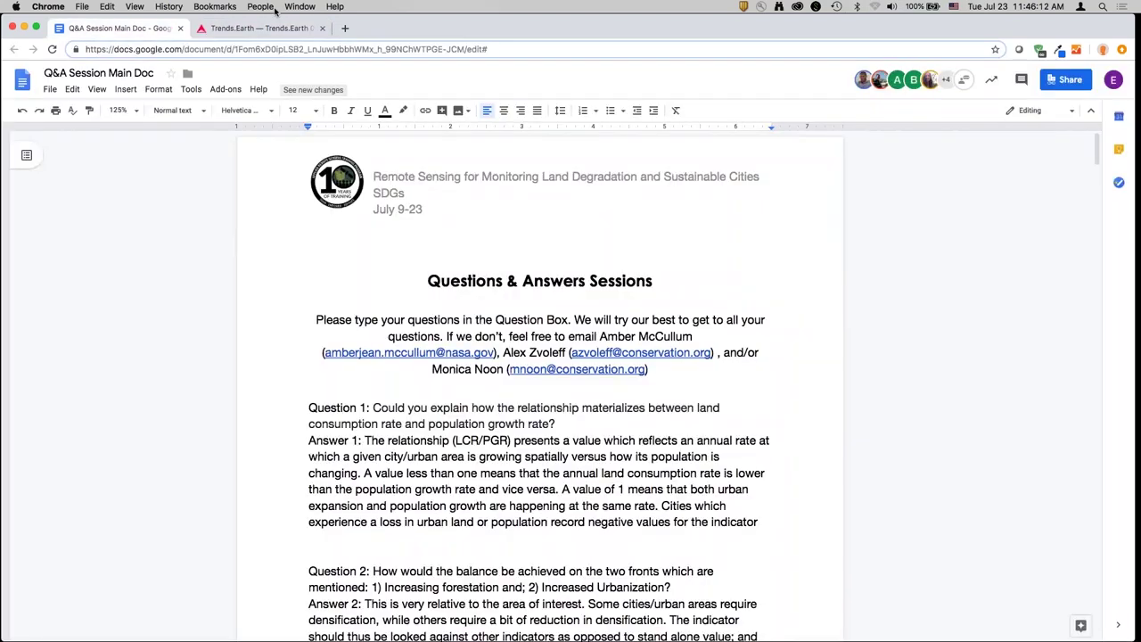
scroll(845, 413, "down", 1)
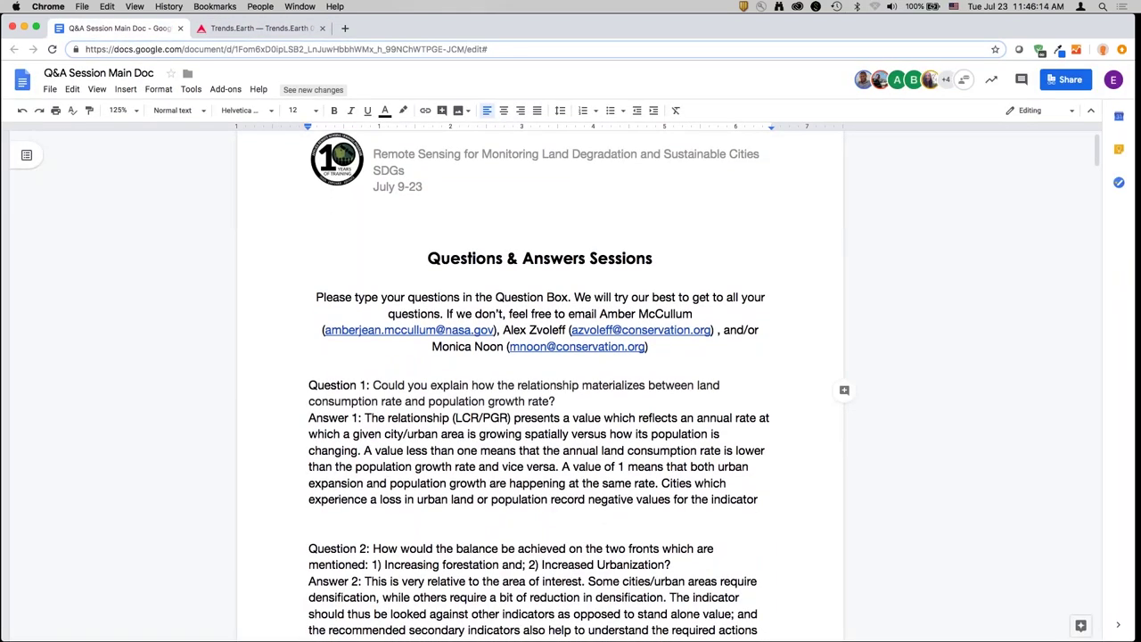